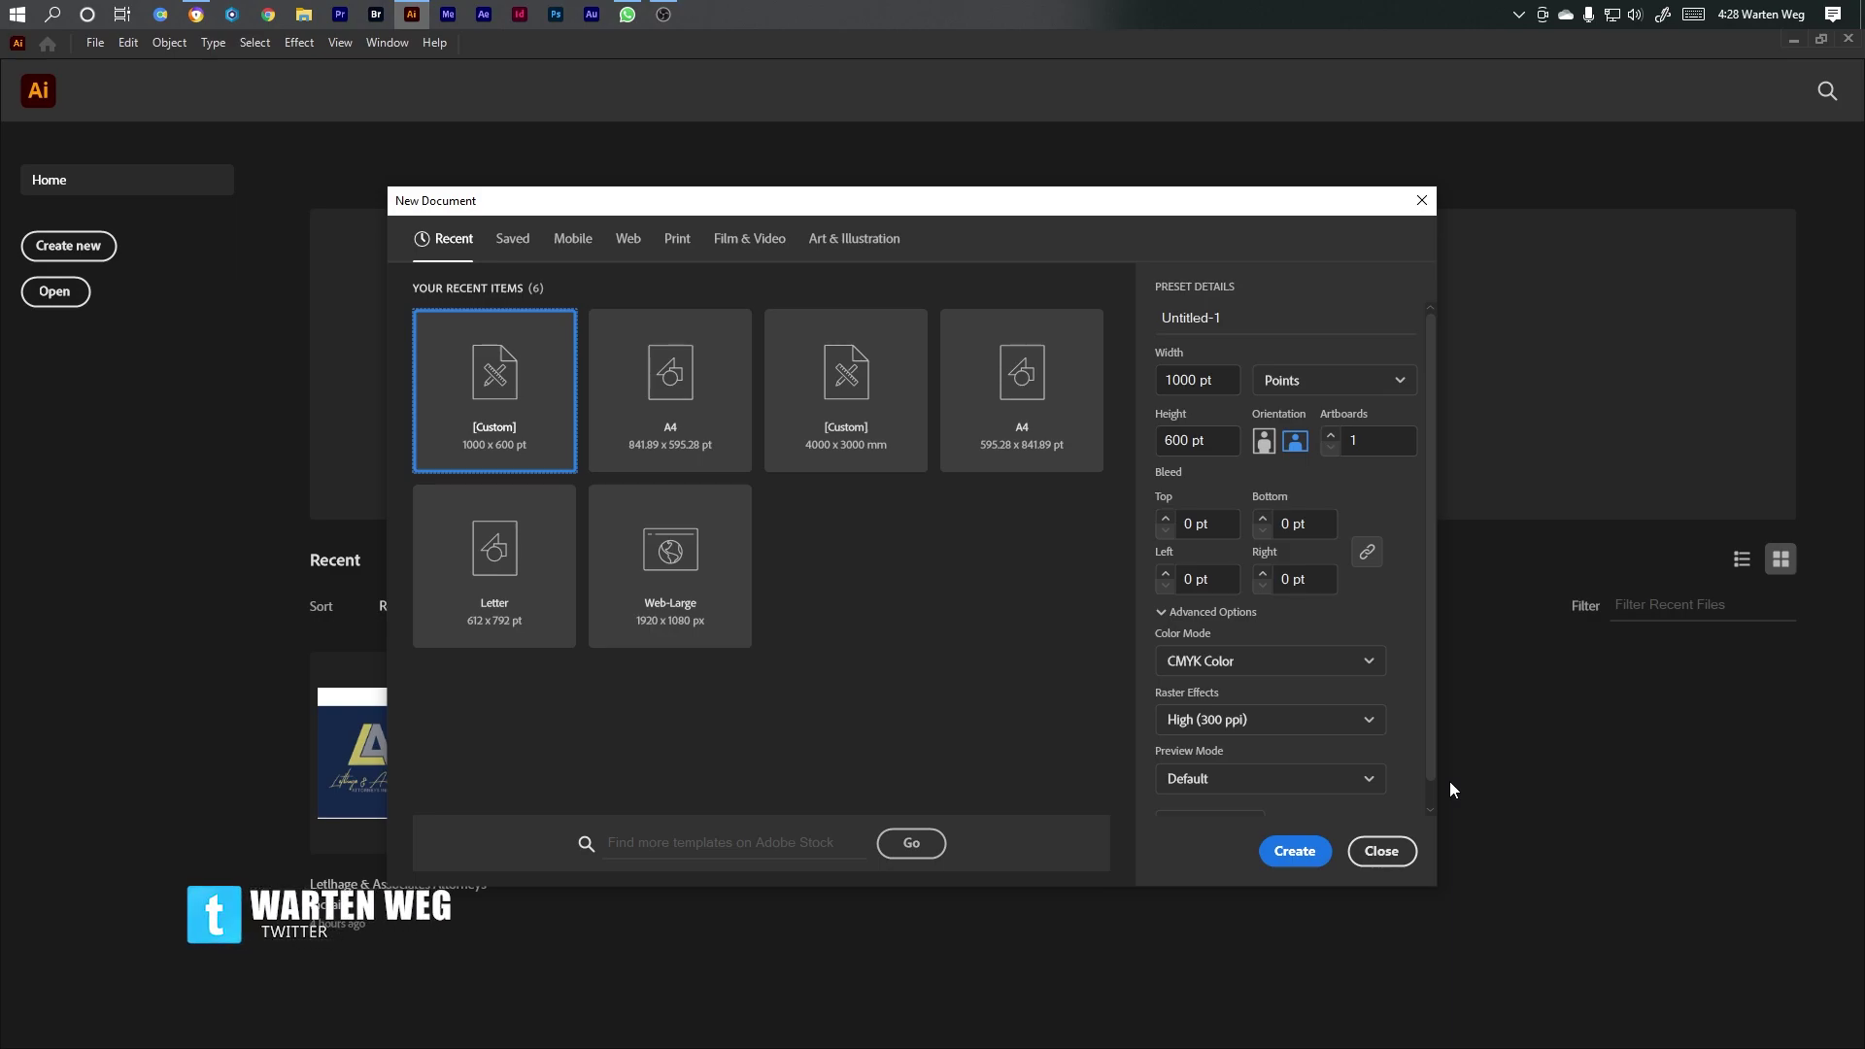
Create a 1000 x 600 pt CMYK document named L and rename its layer One
click(1219, 379)
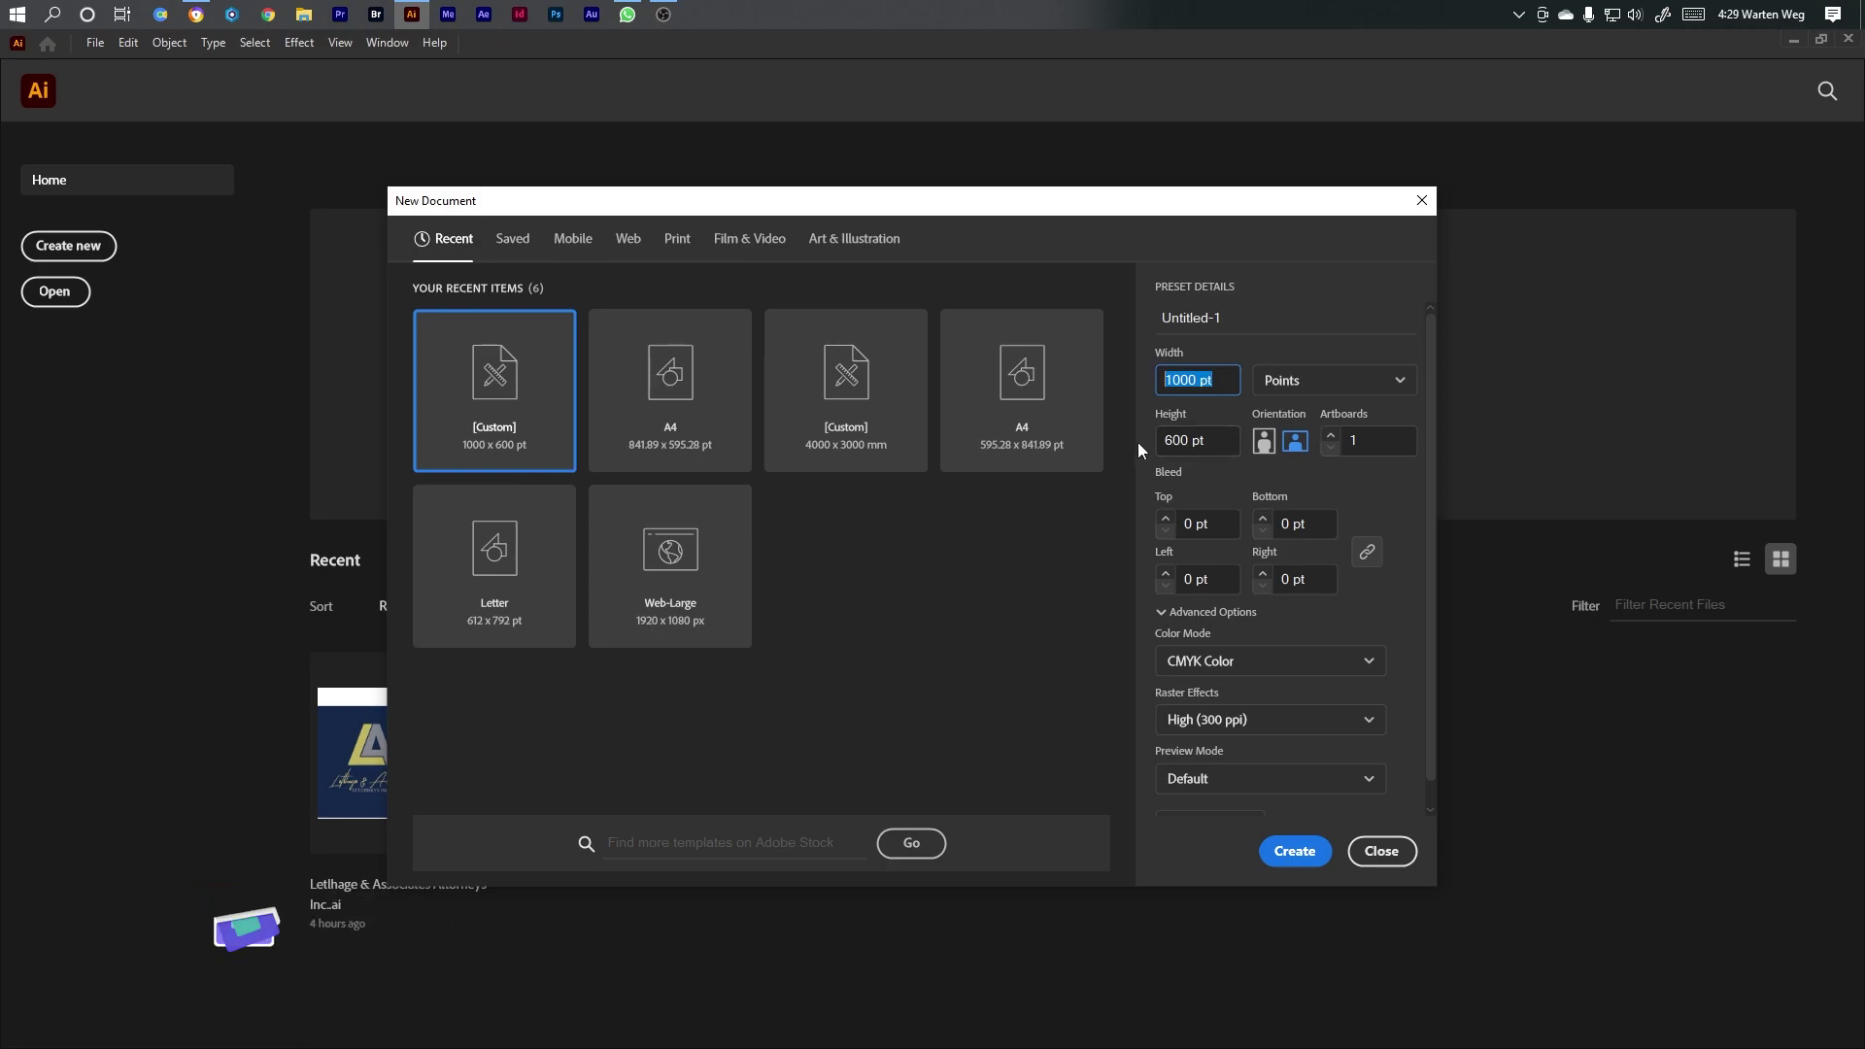
click(1255, 320)
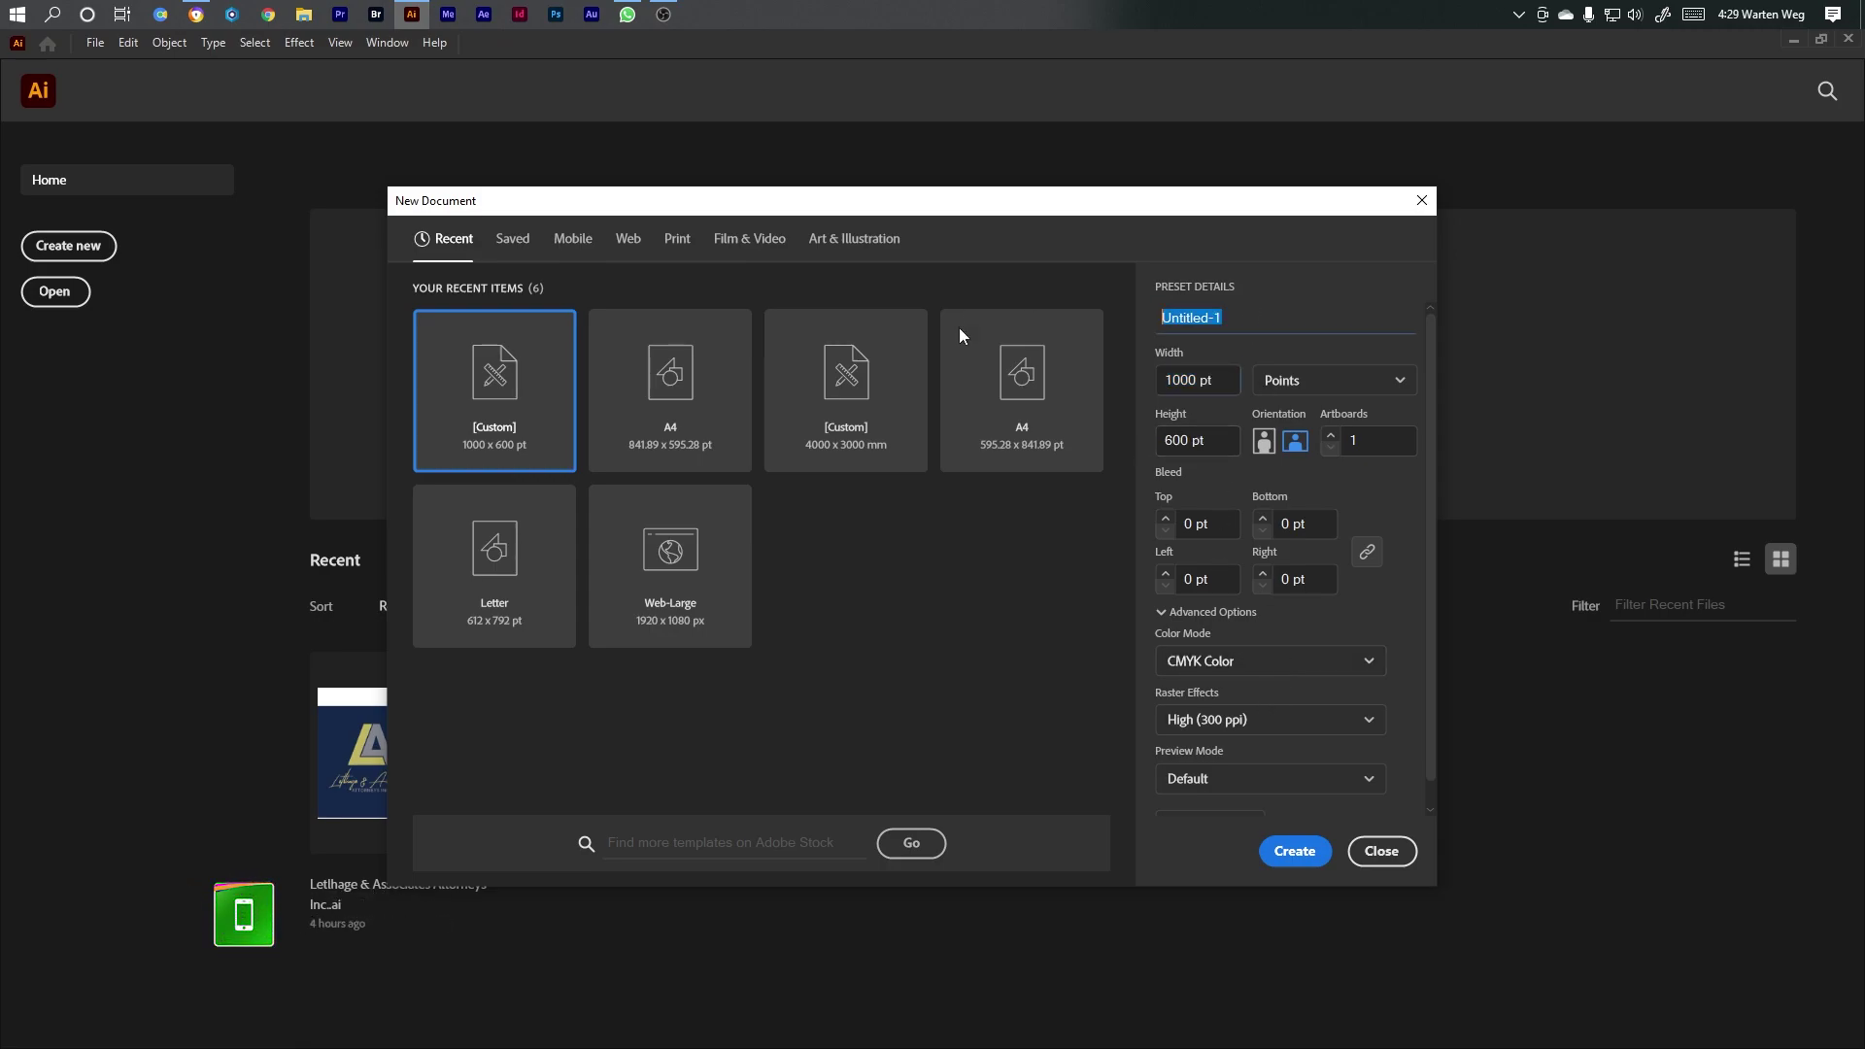
text(L)
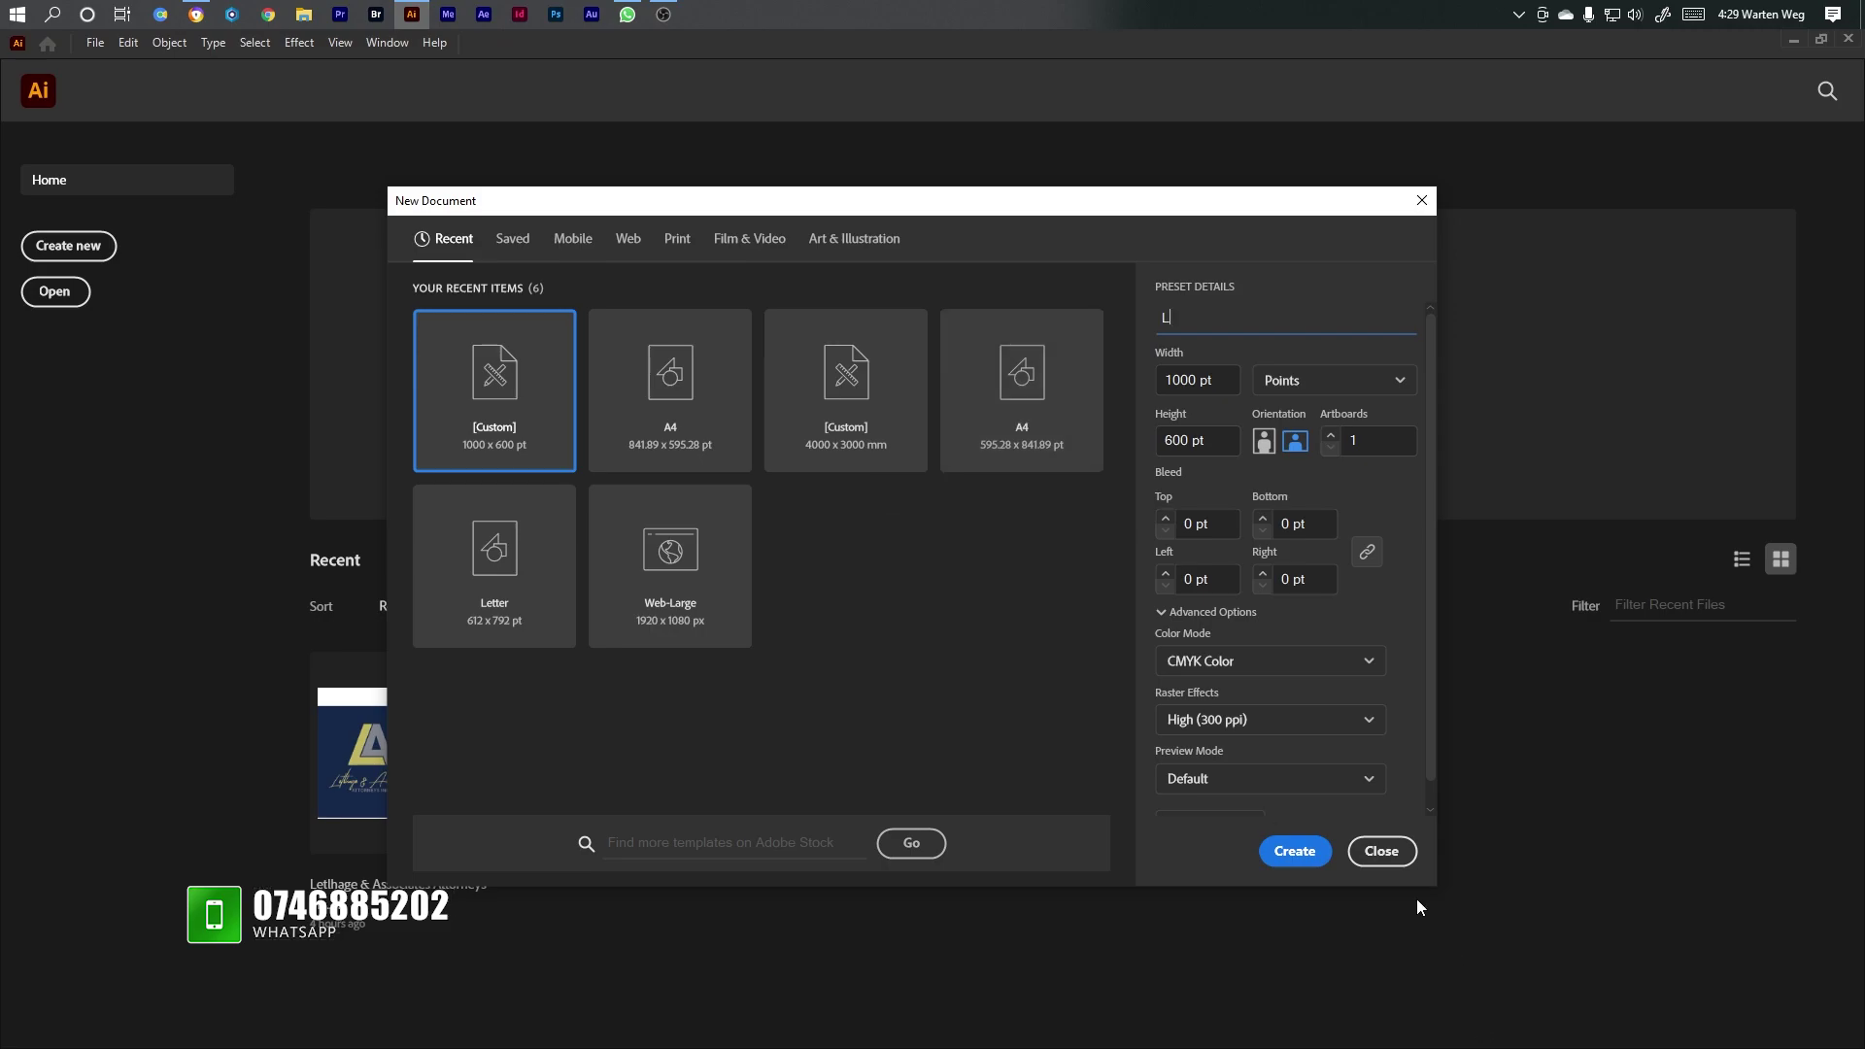
click(1290, 849)
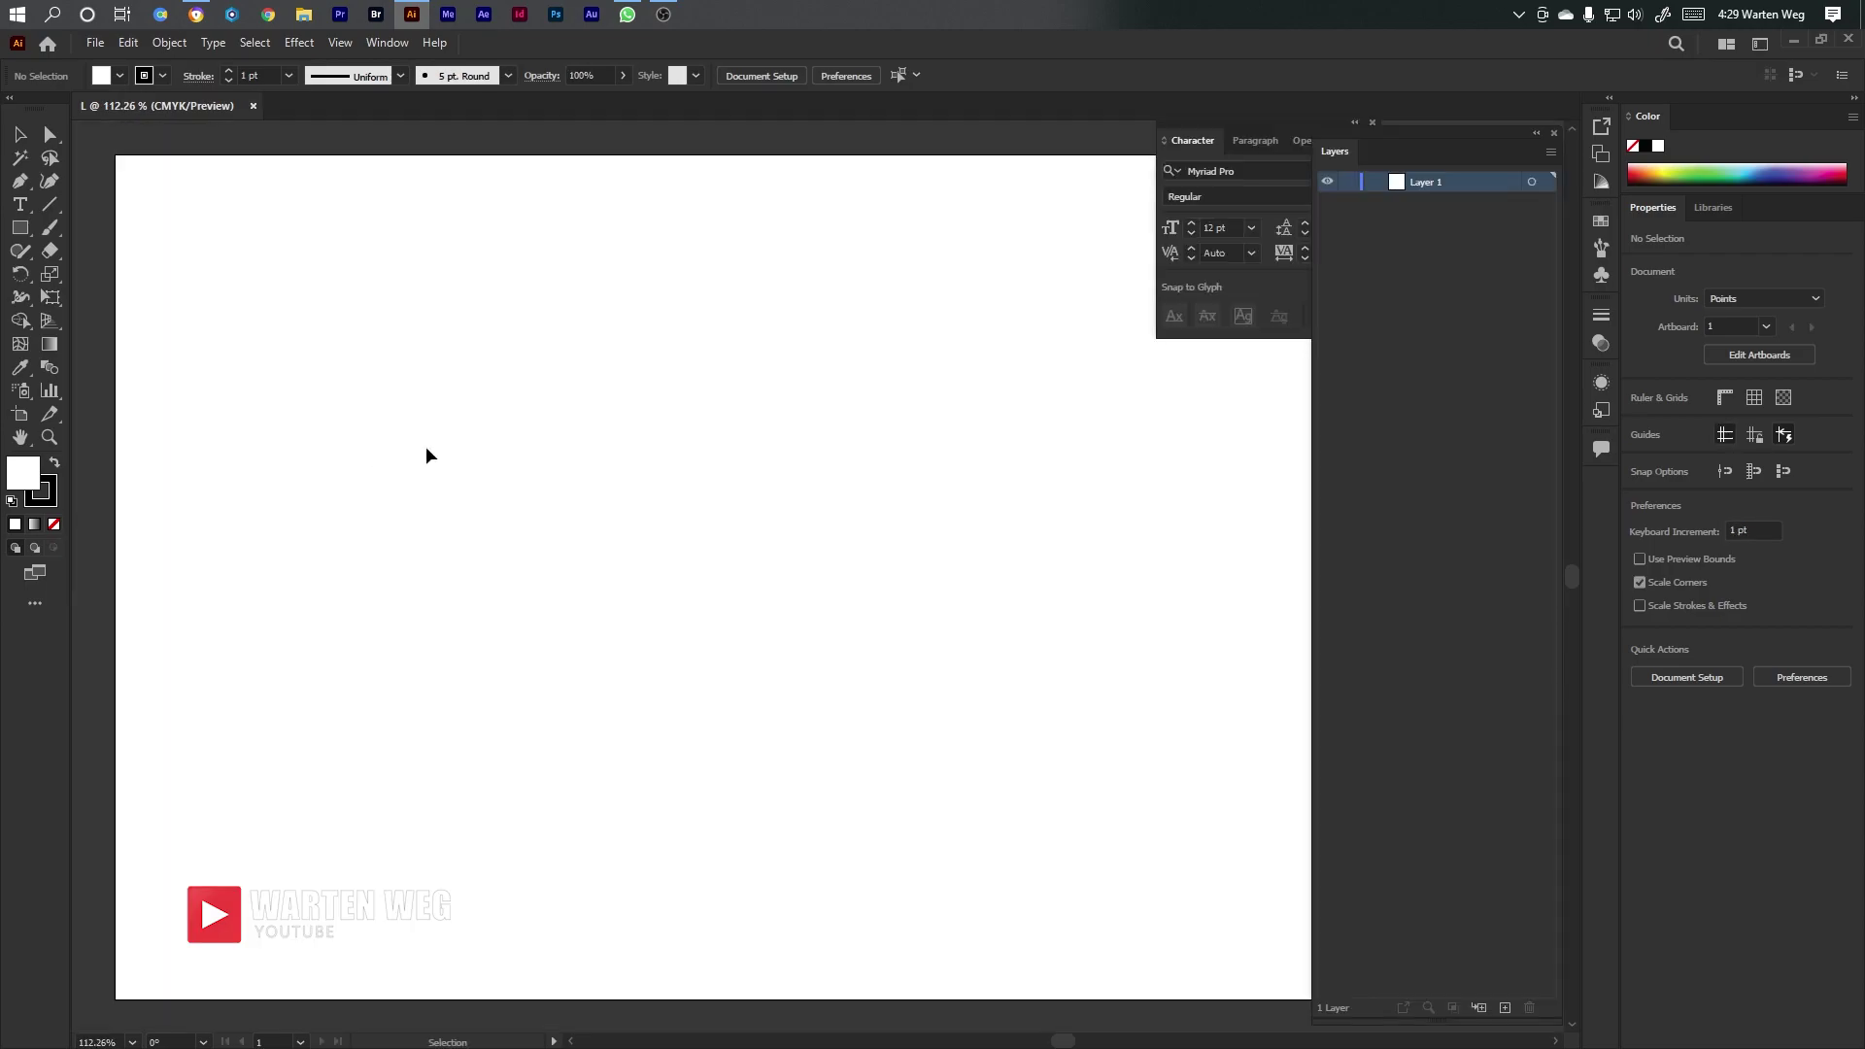
double_click(1413, 181)
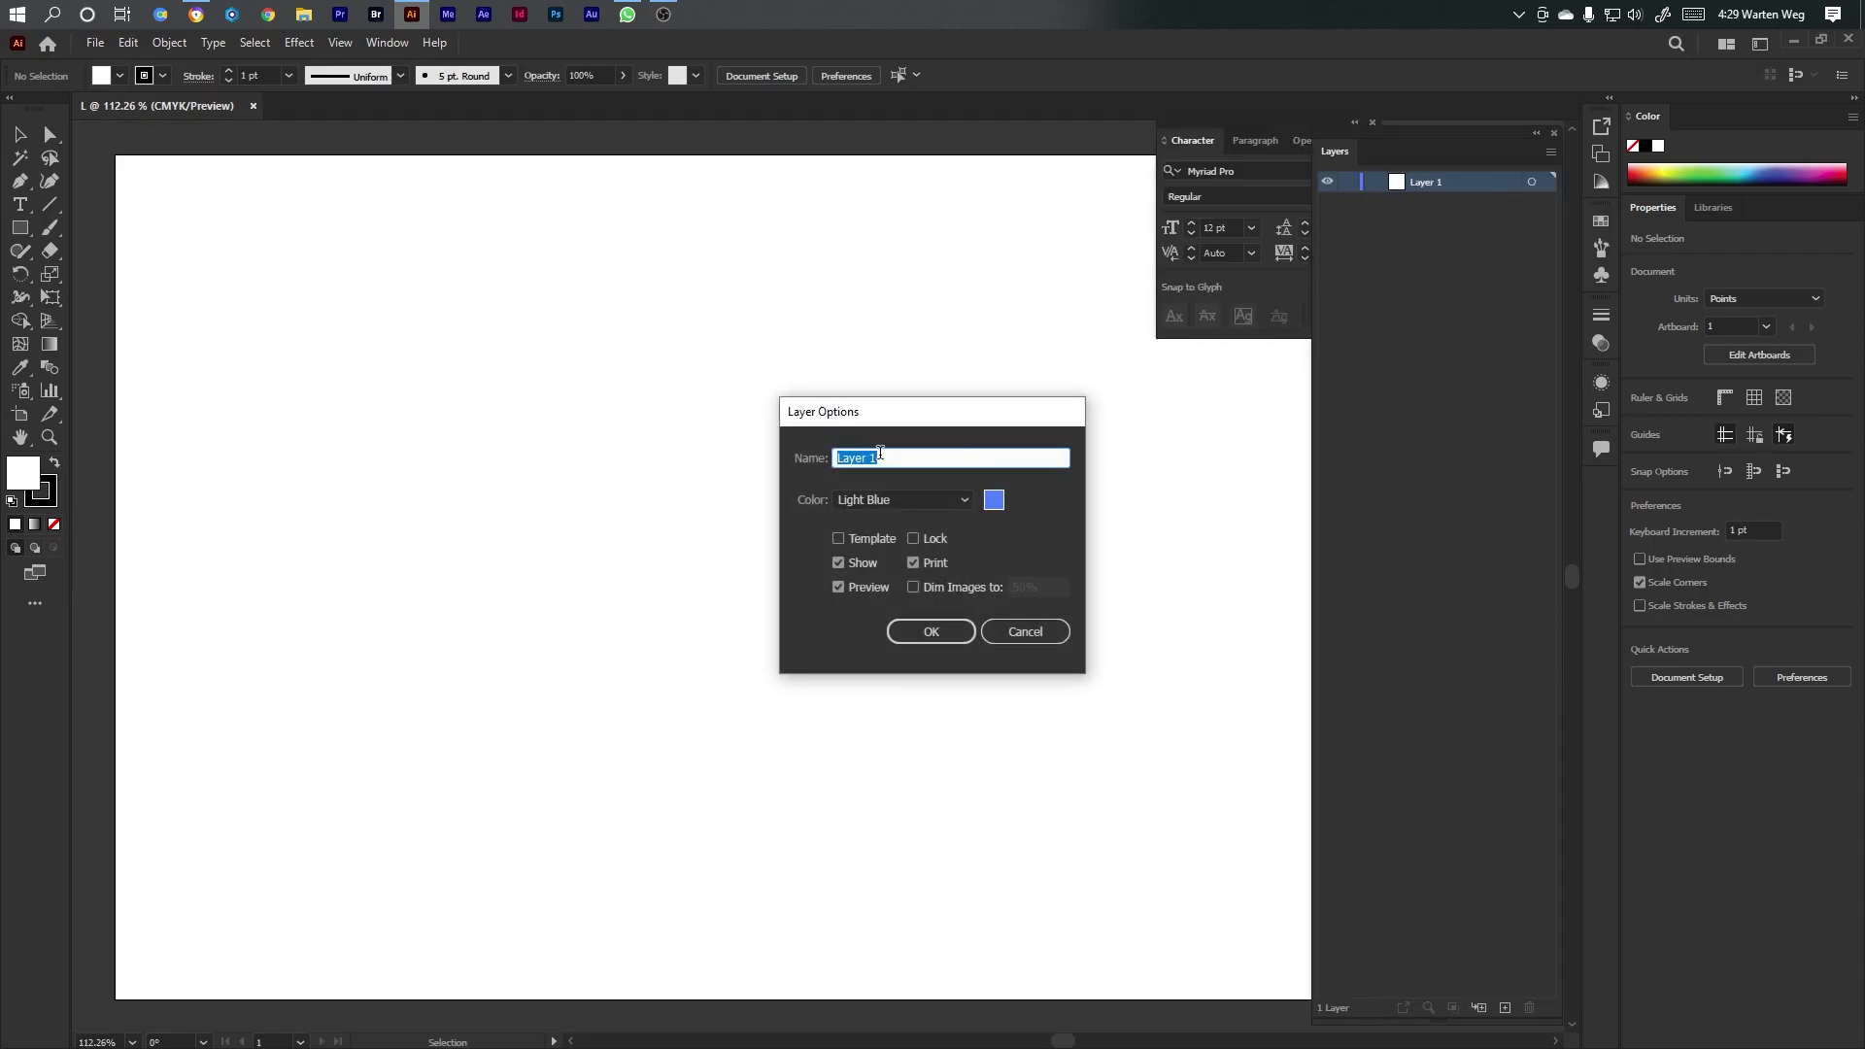
click(923, 639)
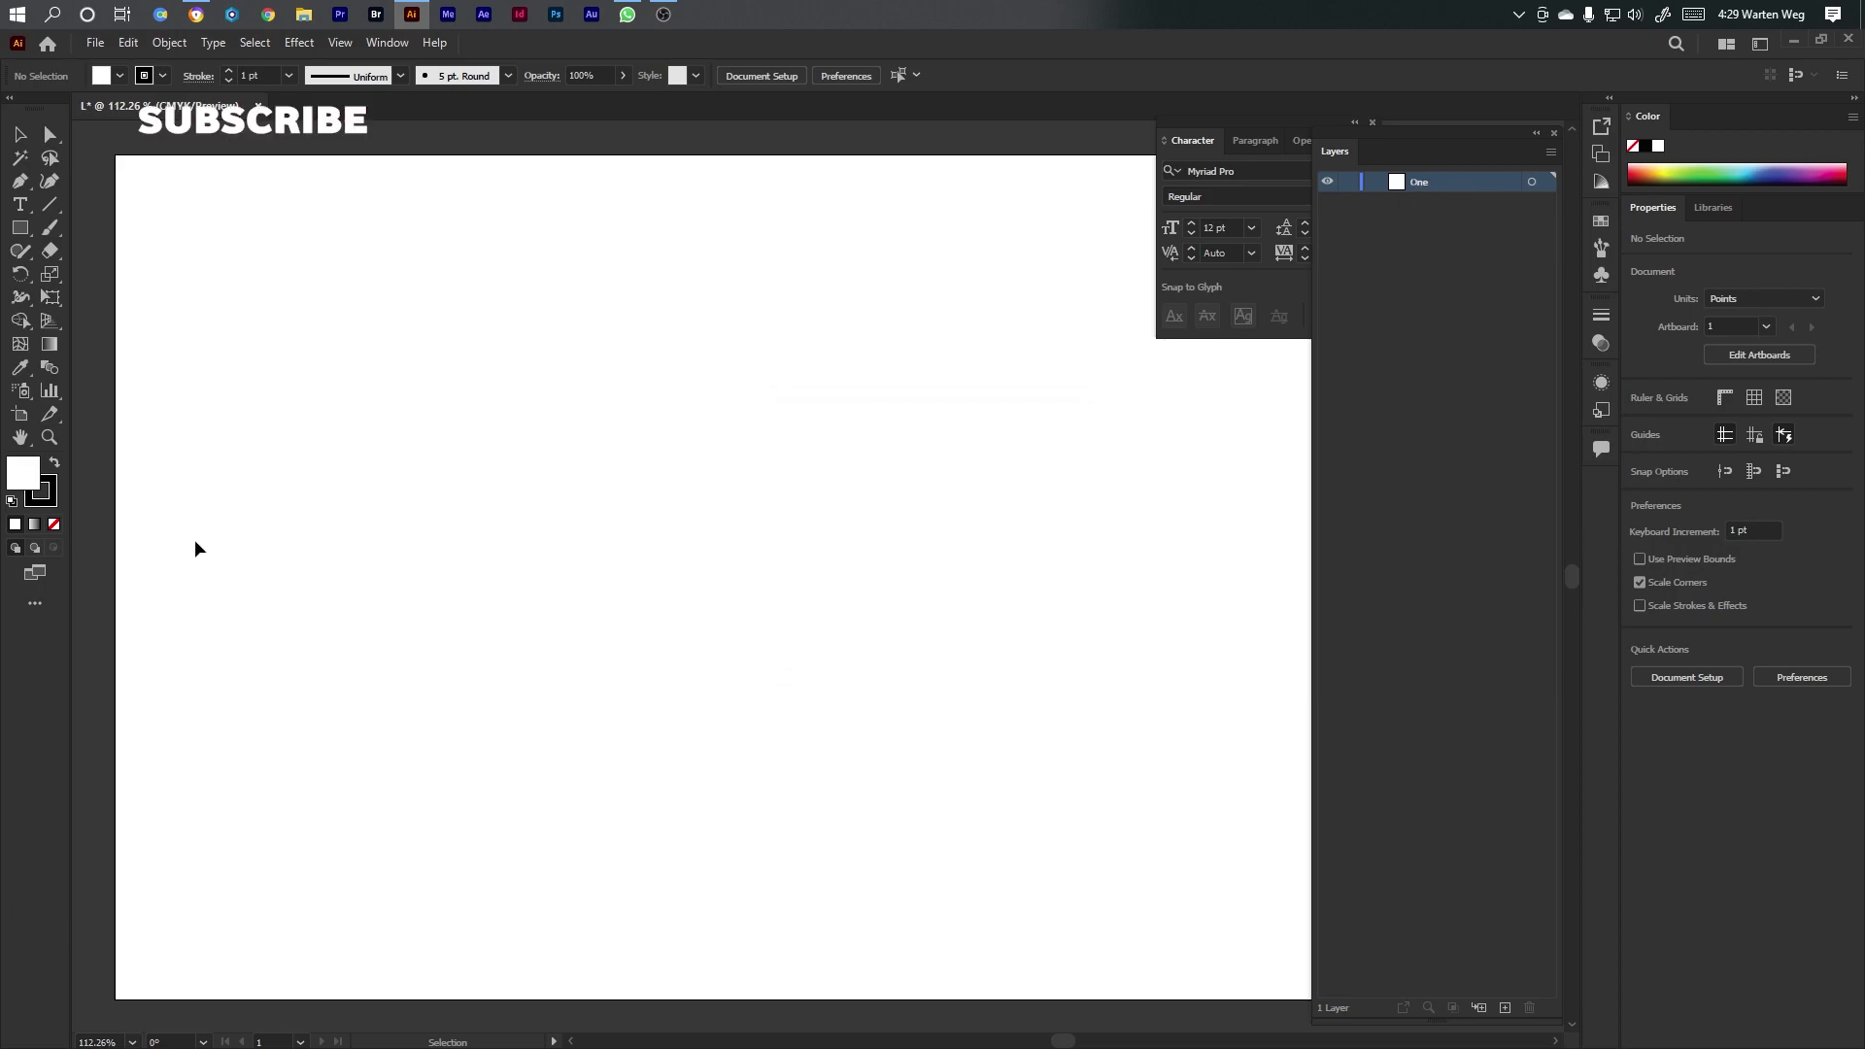
Draw a black hexagon without a stroke, about 310 x 268 pt, in the artboard's upper left area
click(54, 525)
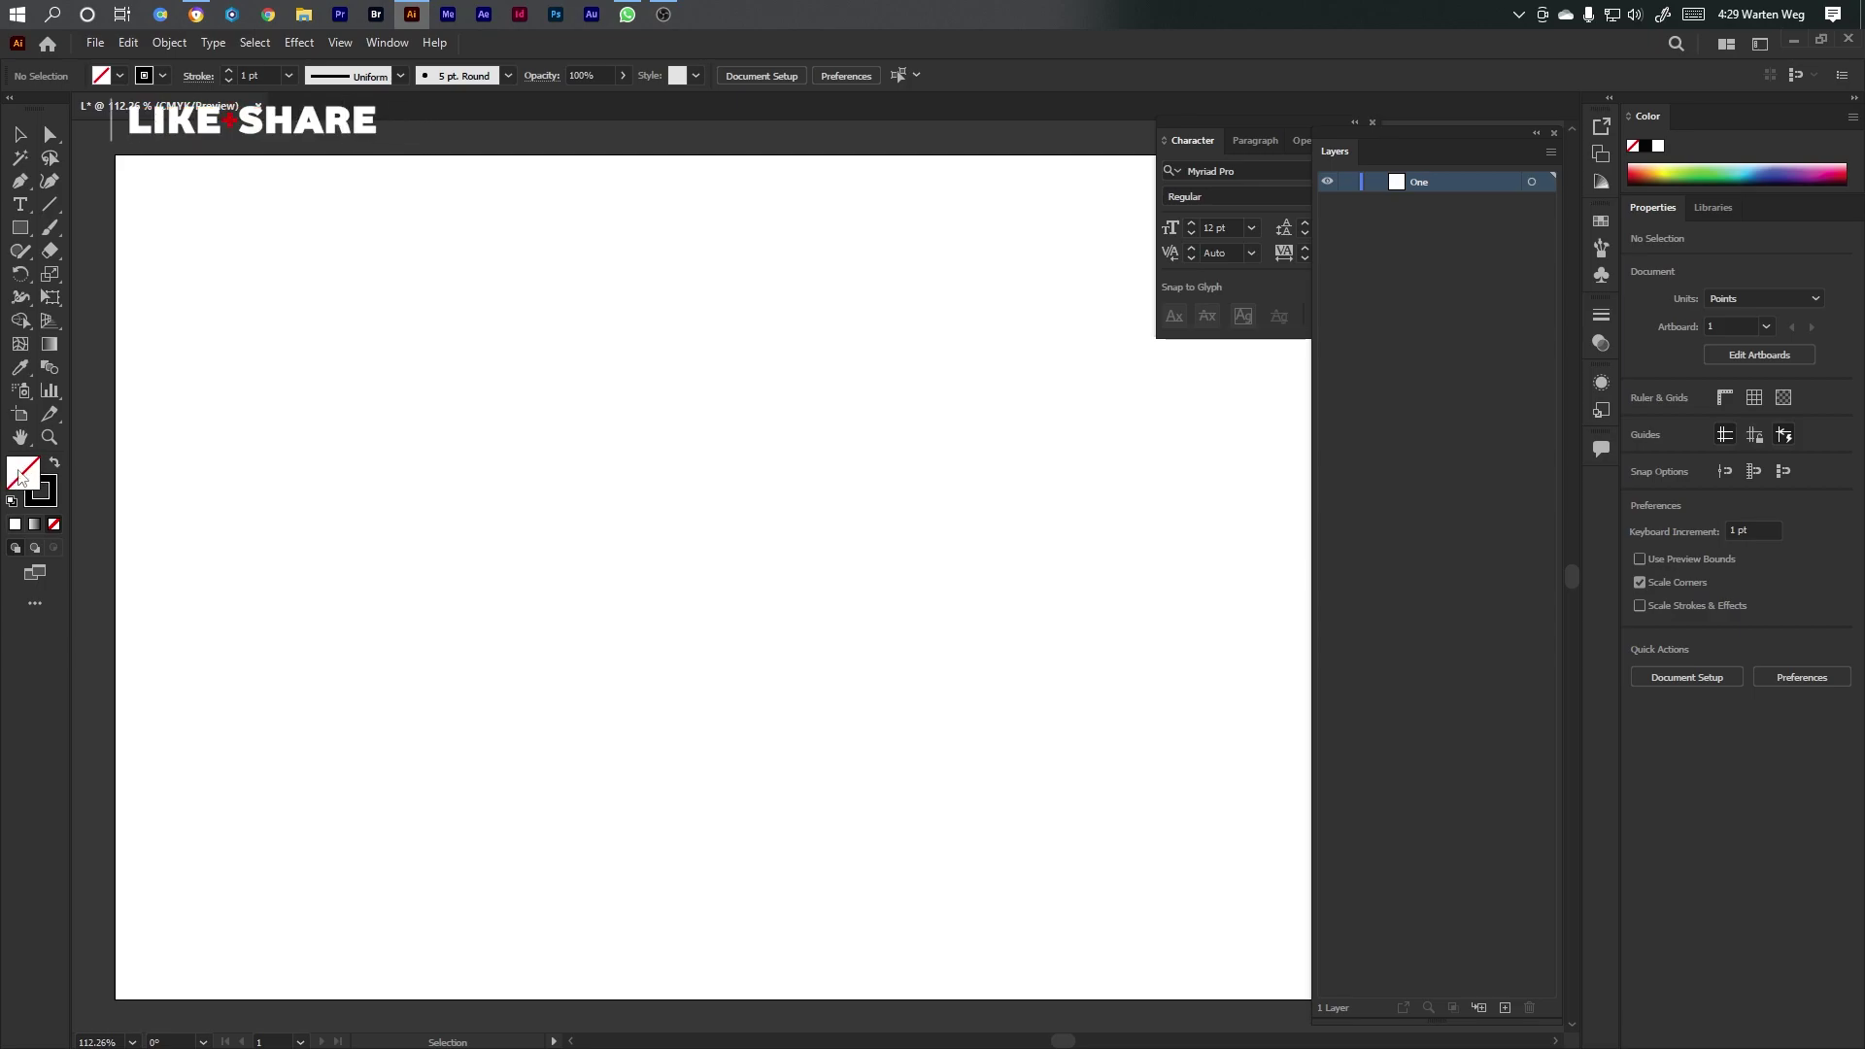
click(55, 464)
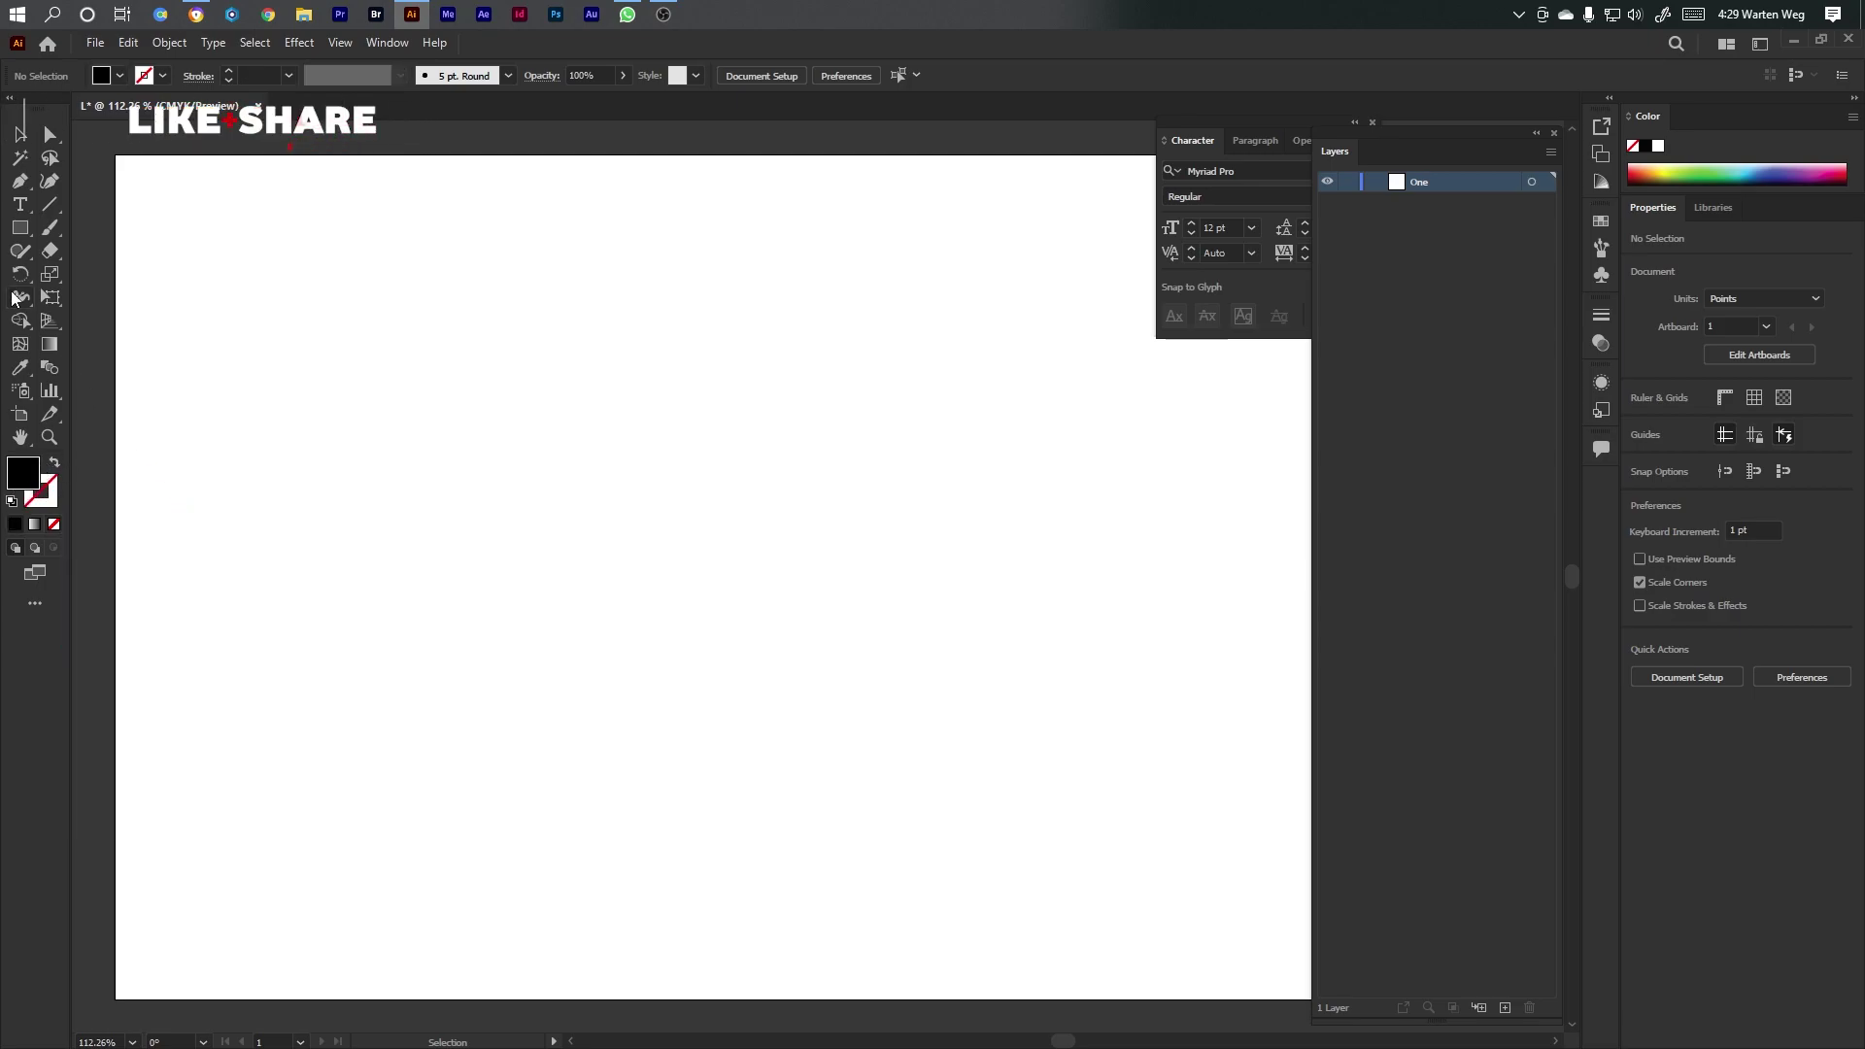
click(26, 226)
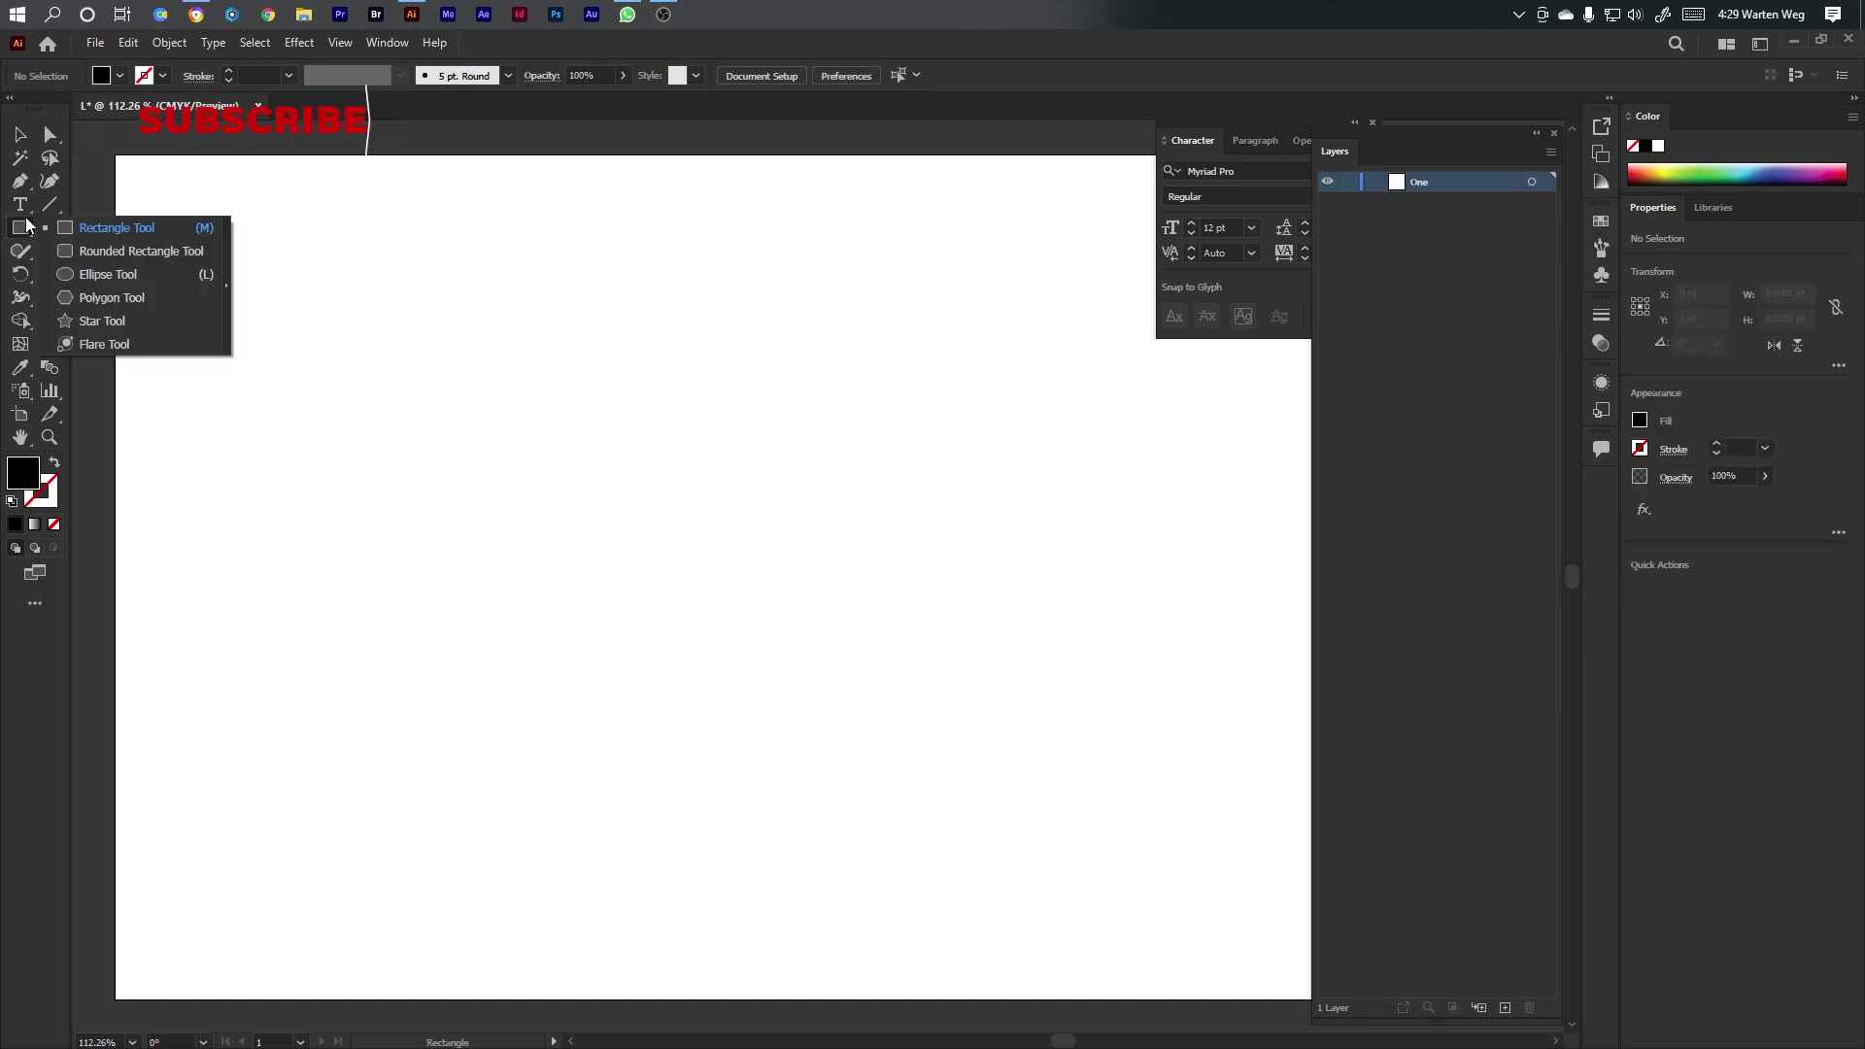
click(86, 297)
drag(410, 397, 628, 412)
click(23, 137)
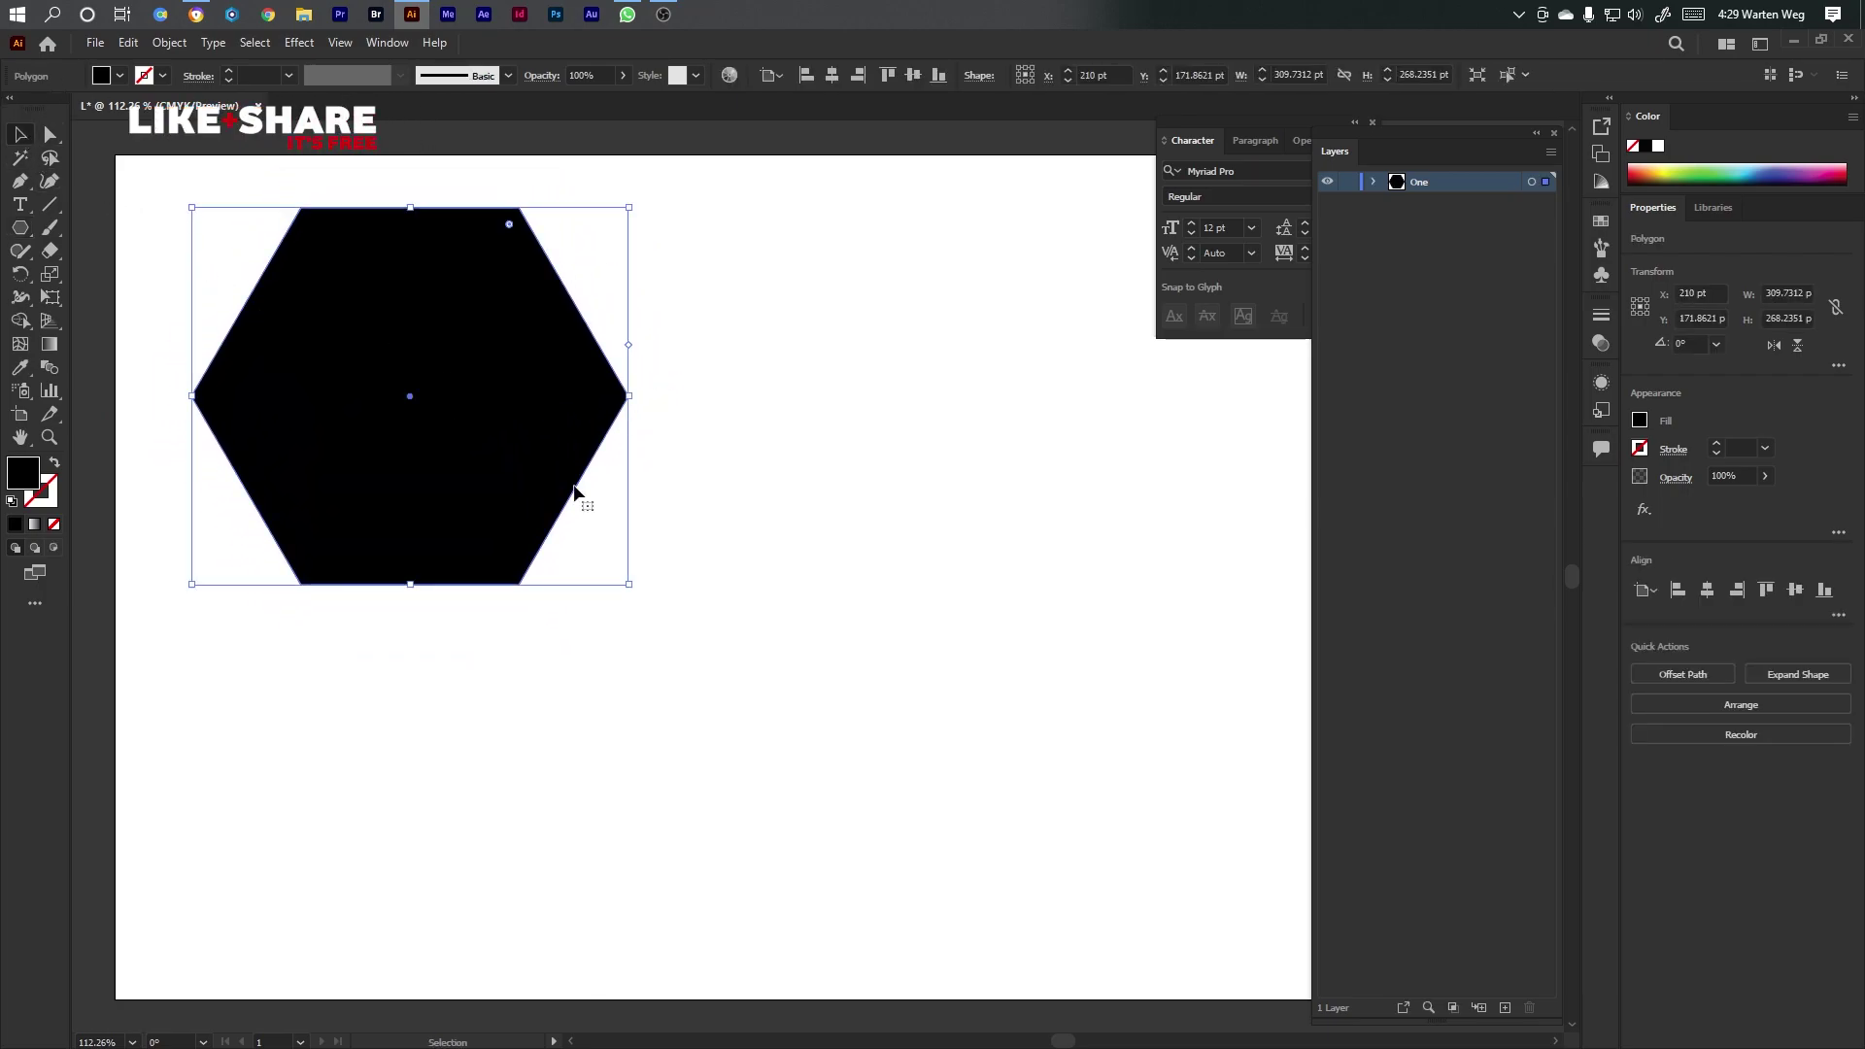
Reposition the hexagon lower on the artboard, place an overlapping copy of it to the left and fill the copy white
drag(497, 466, 607, 614)
key(i)
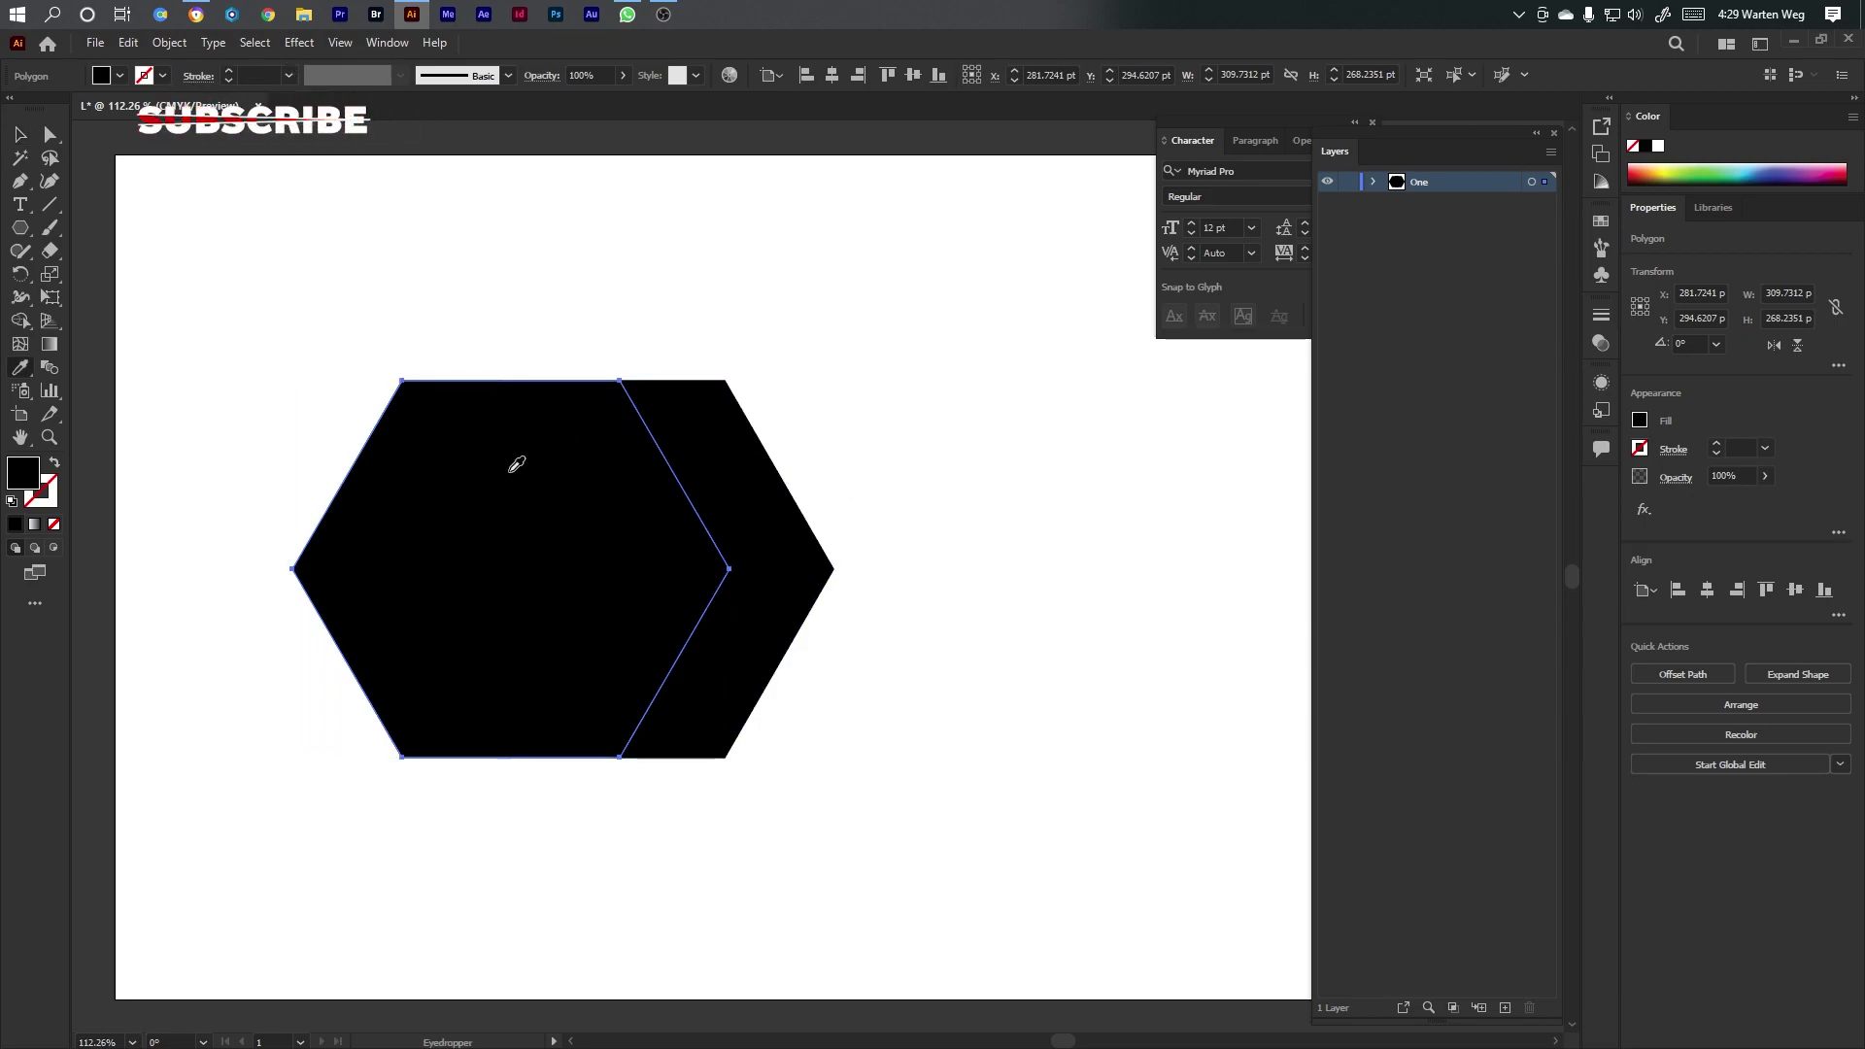
click(668, 303)
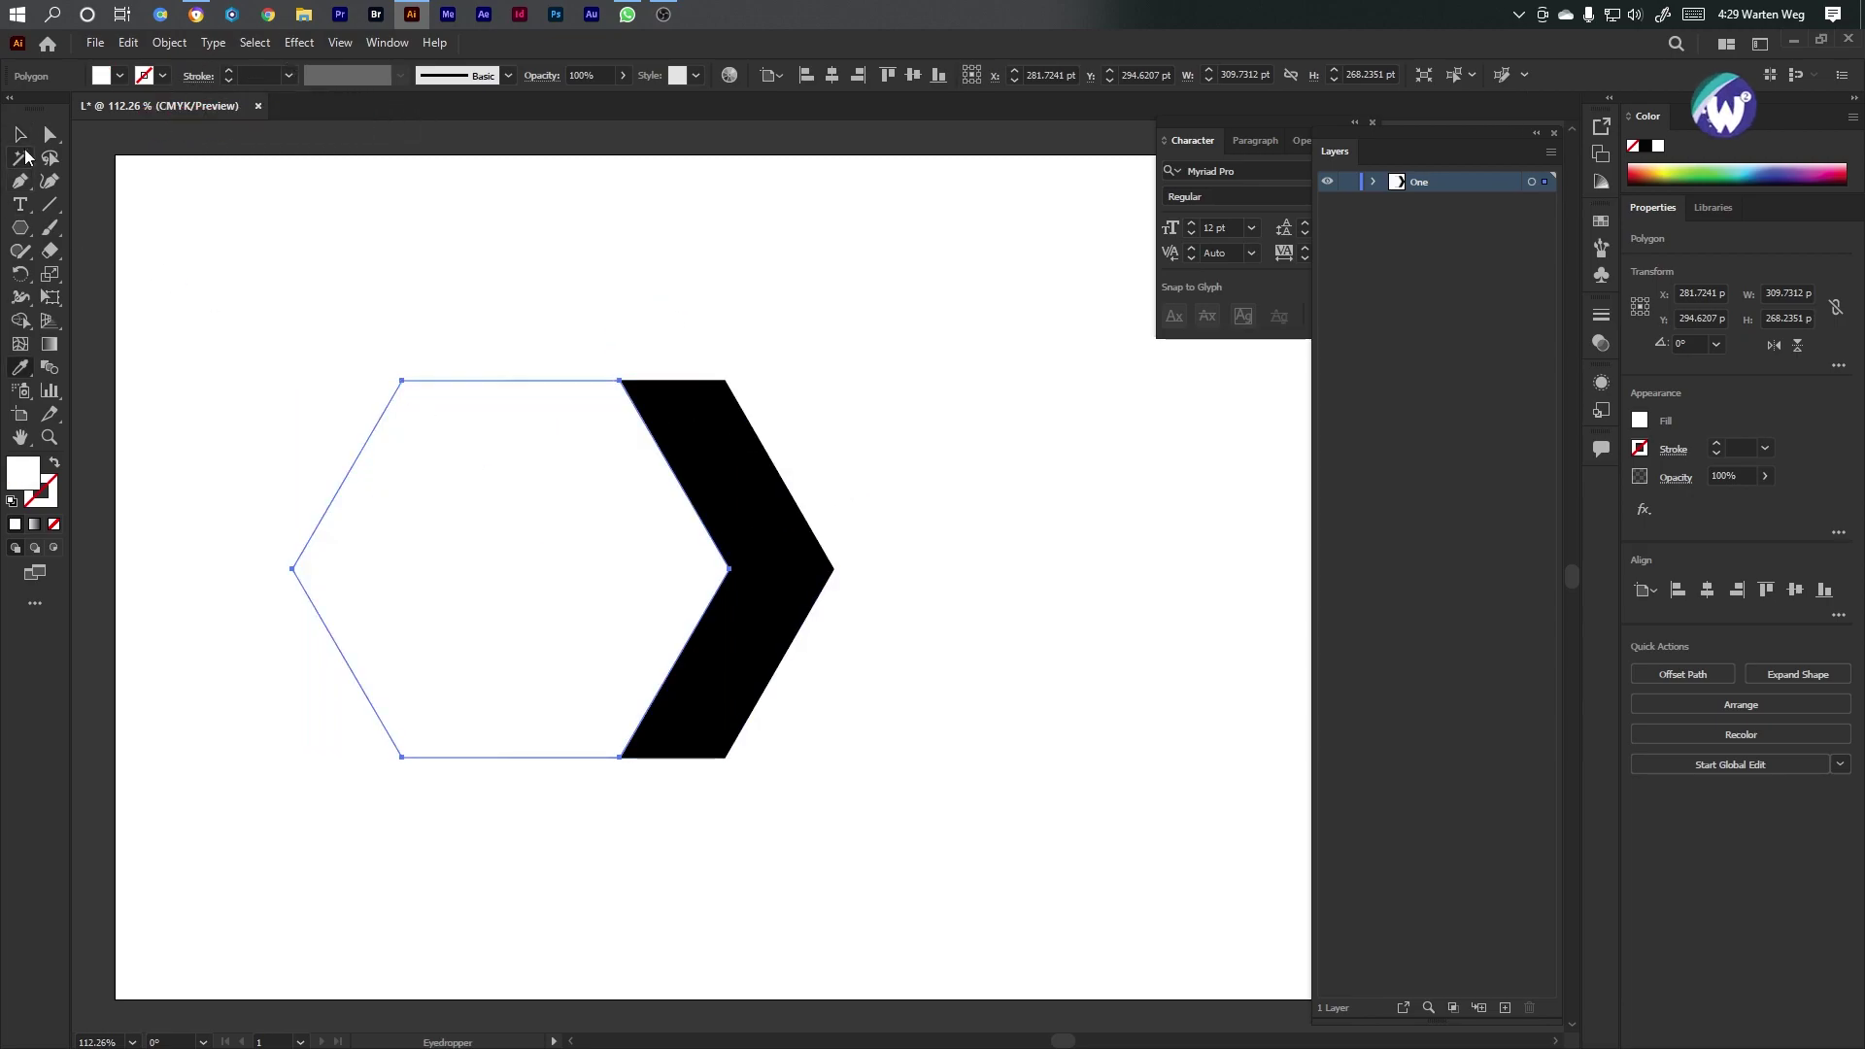
Scale the white hexagon proportionally to about 235 x 203 pt and centre it inside the black hexagon
key(v)
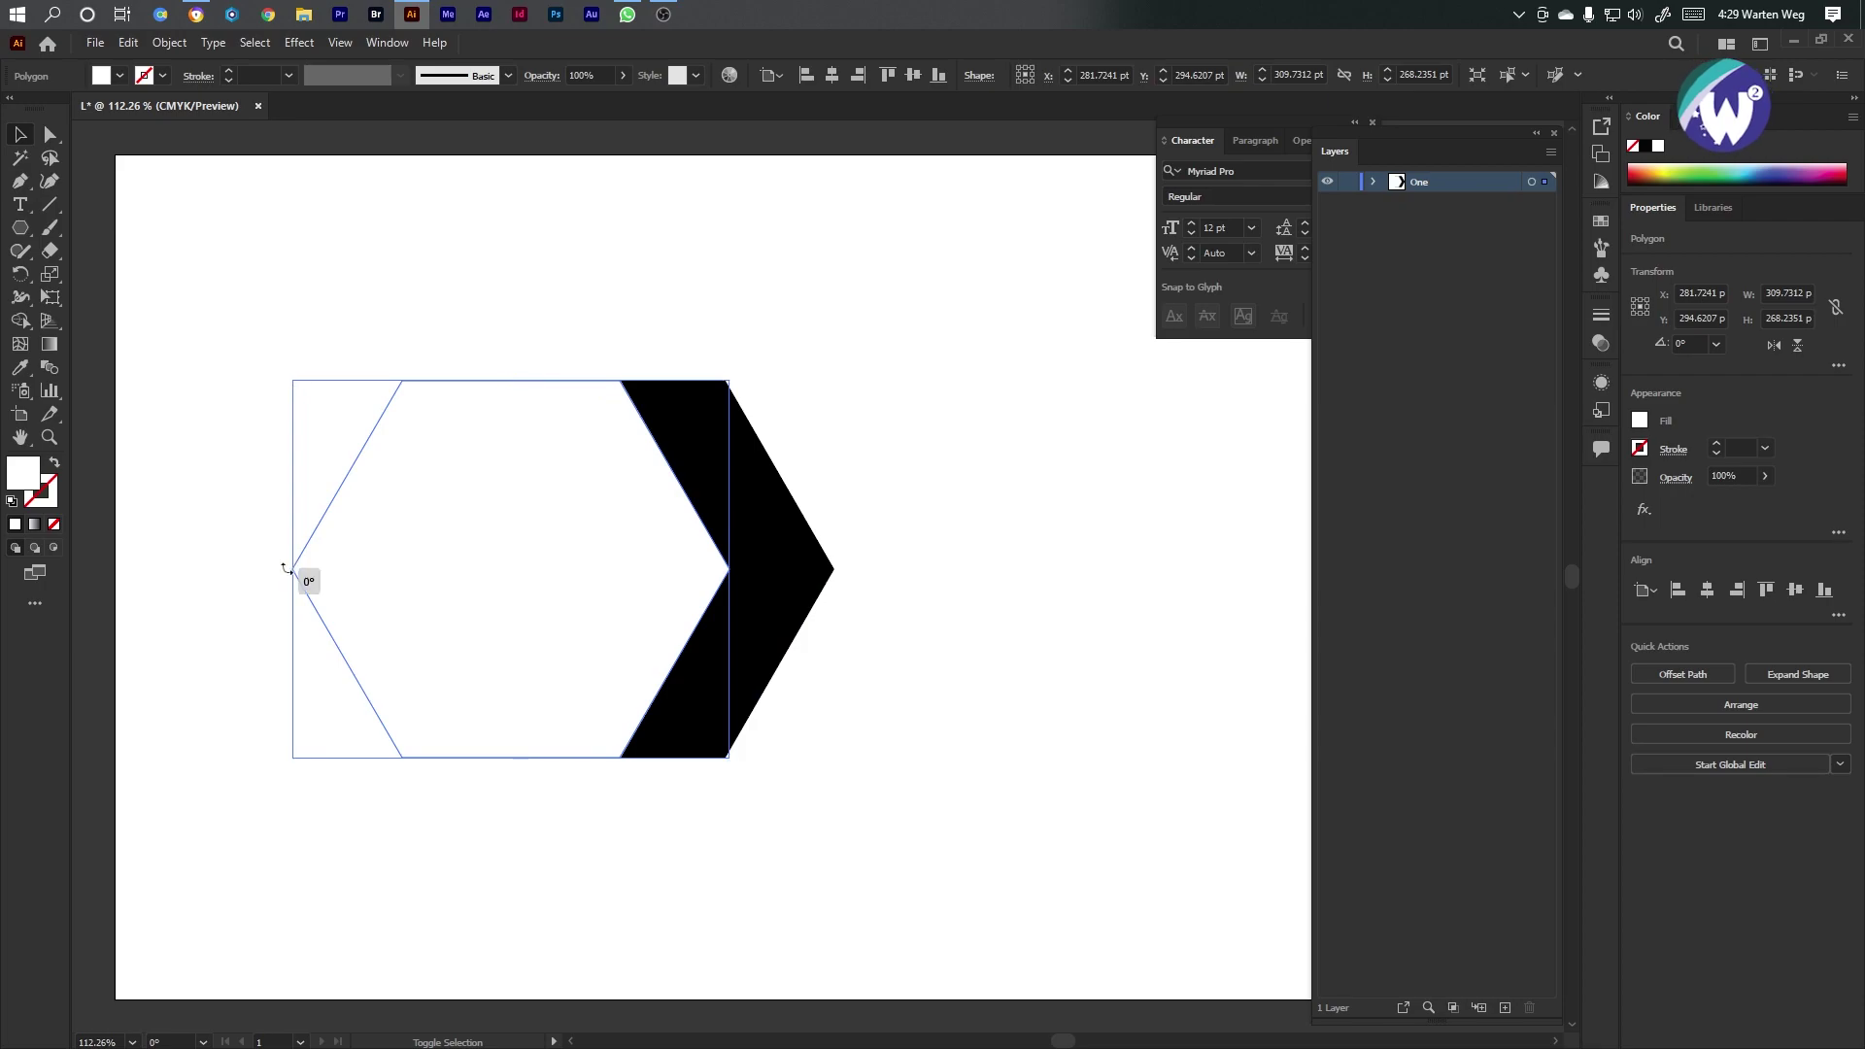
drag(293, 570, 360, 570)
drag(513, 591, 586, 599)
drag(819, 577, 655, 585)
shift+click(410, 606)
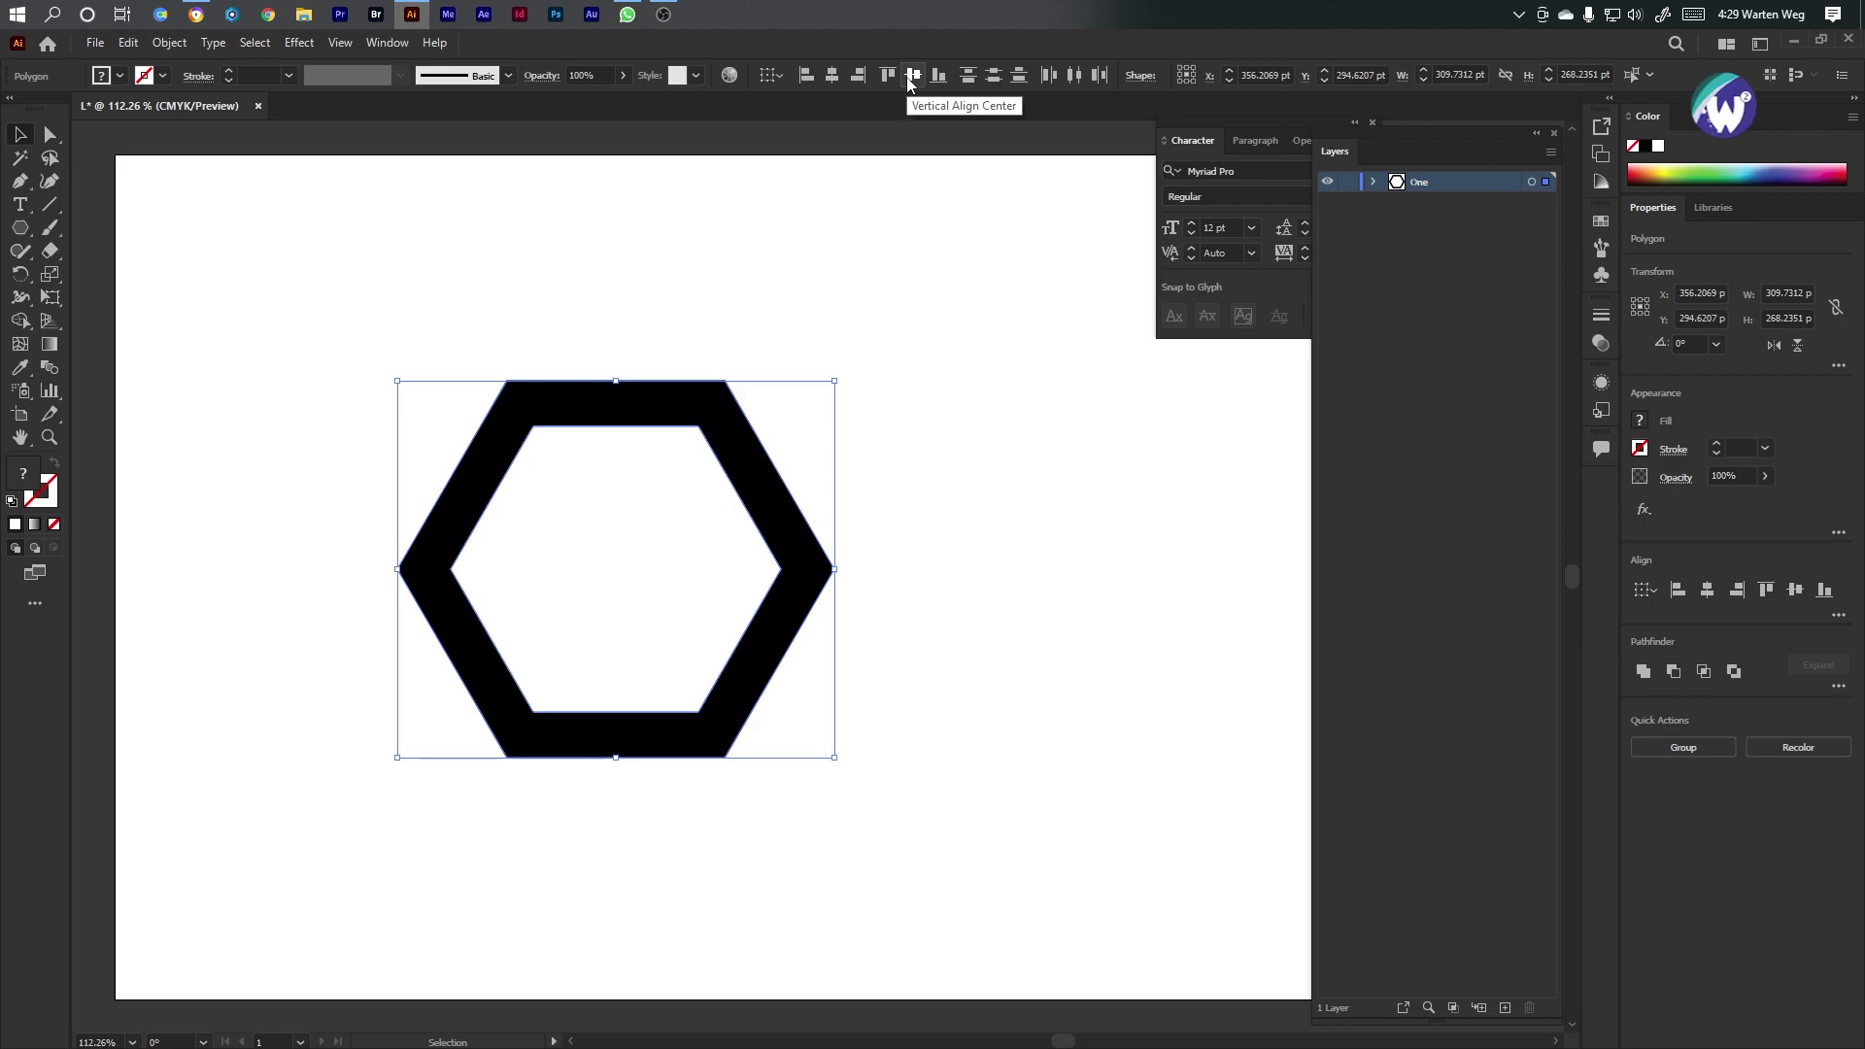
Draw a bar about 223 x 32.5 pt matching the thickness of the hexagon's top band, fill it black and move it aside
click(20, 228)
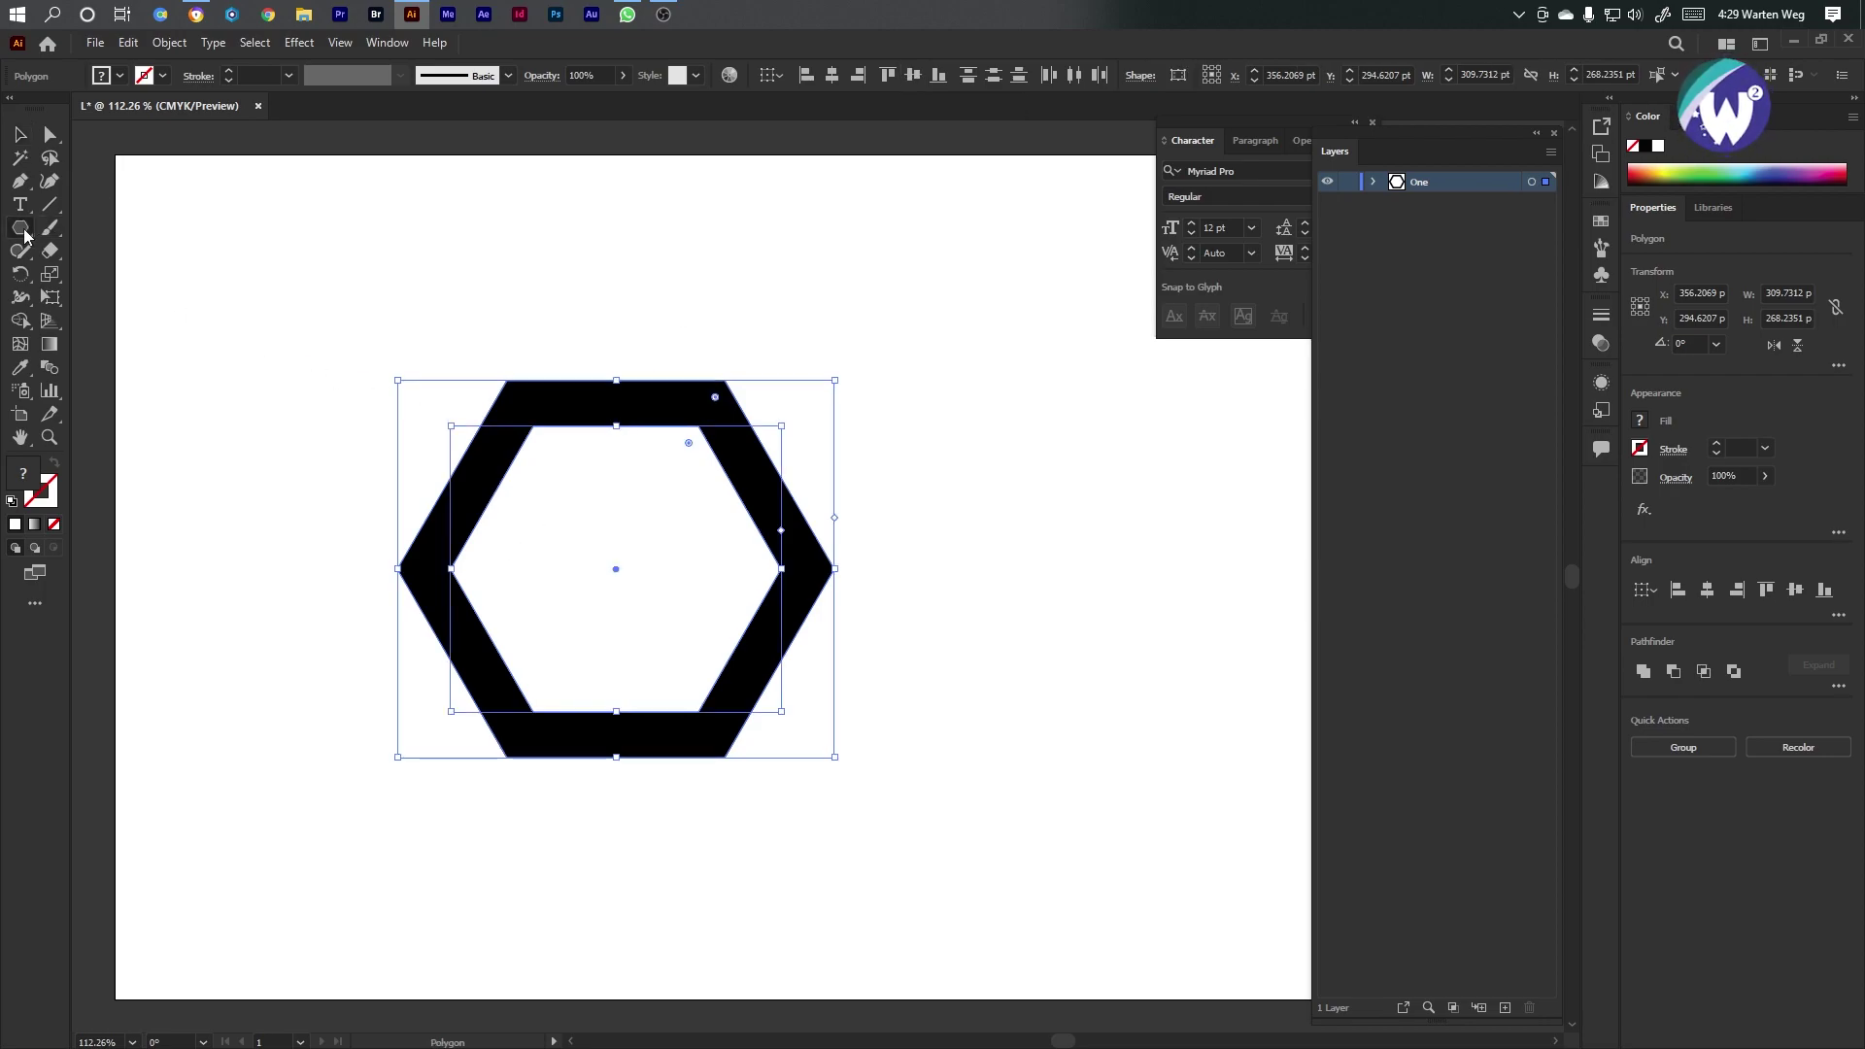
click(136, 229)
drag(468, 380, 782, 426)
key(i)
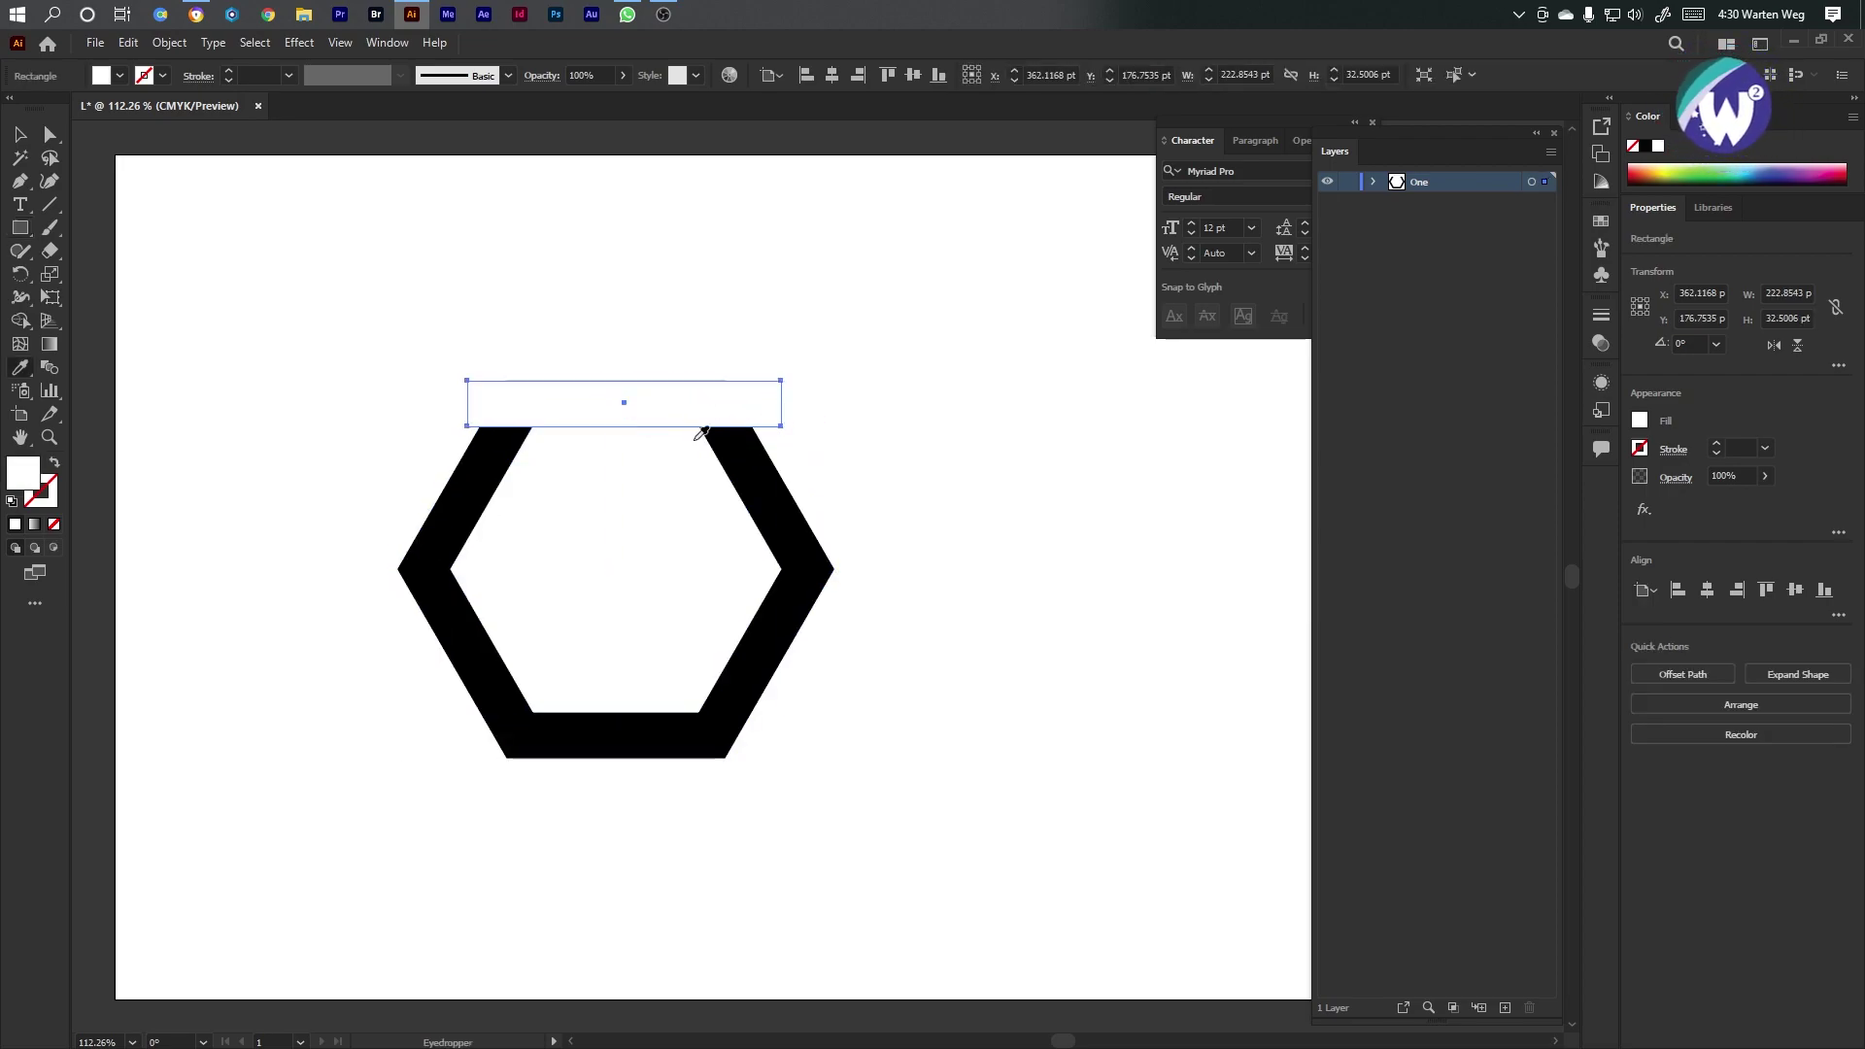
click(804, 536)
click(22, 144)
drag(676, 409, 1057, 188)
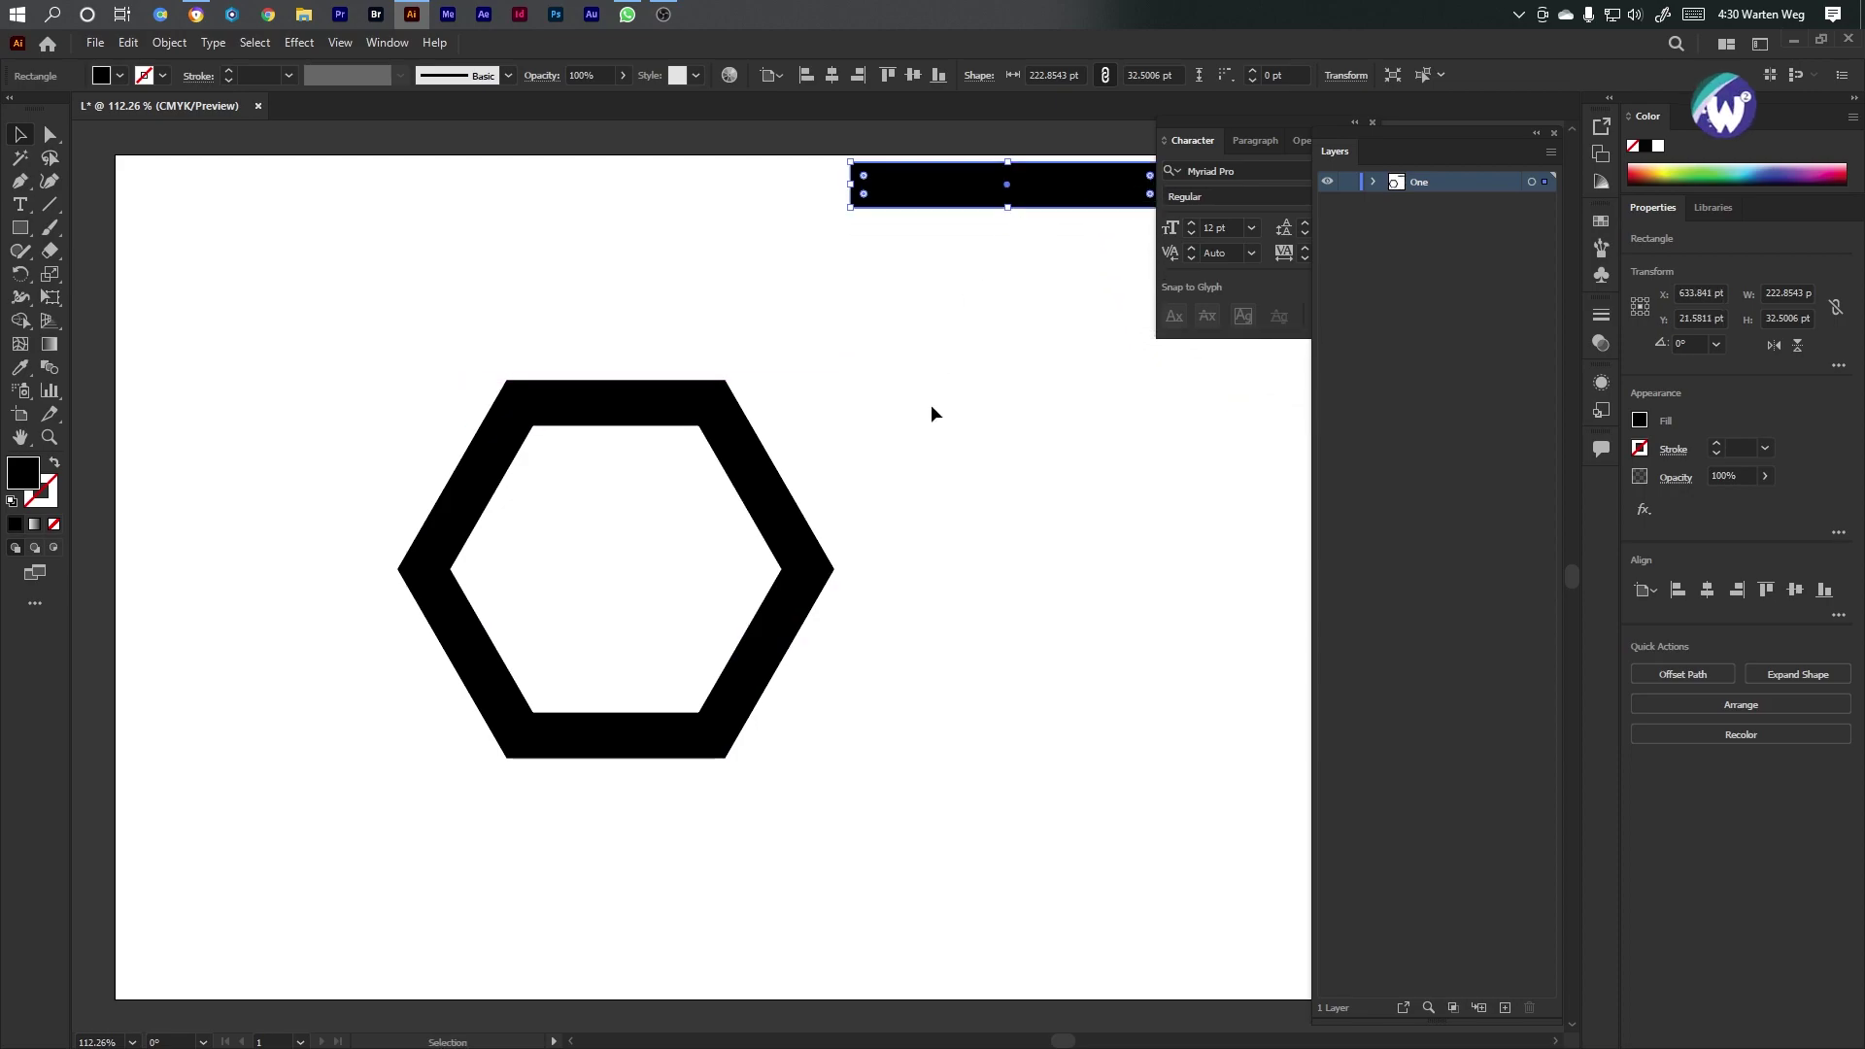
Place a copy of the black bar directly below the hexagon's top band and fill it with crimson #8e0c3a
drag(931, 404, 405, 638)
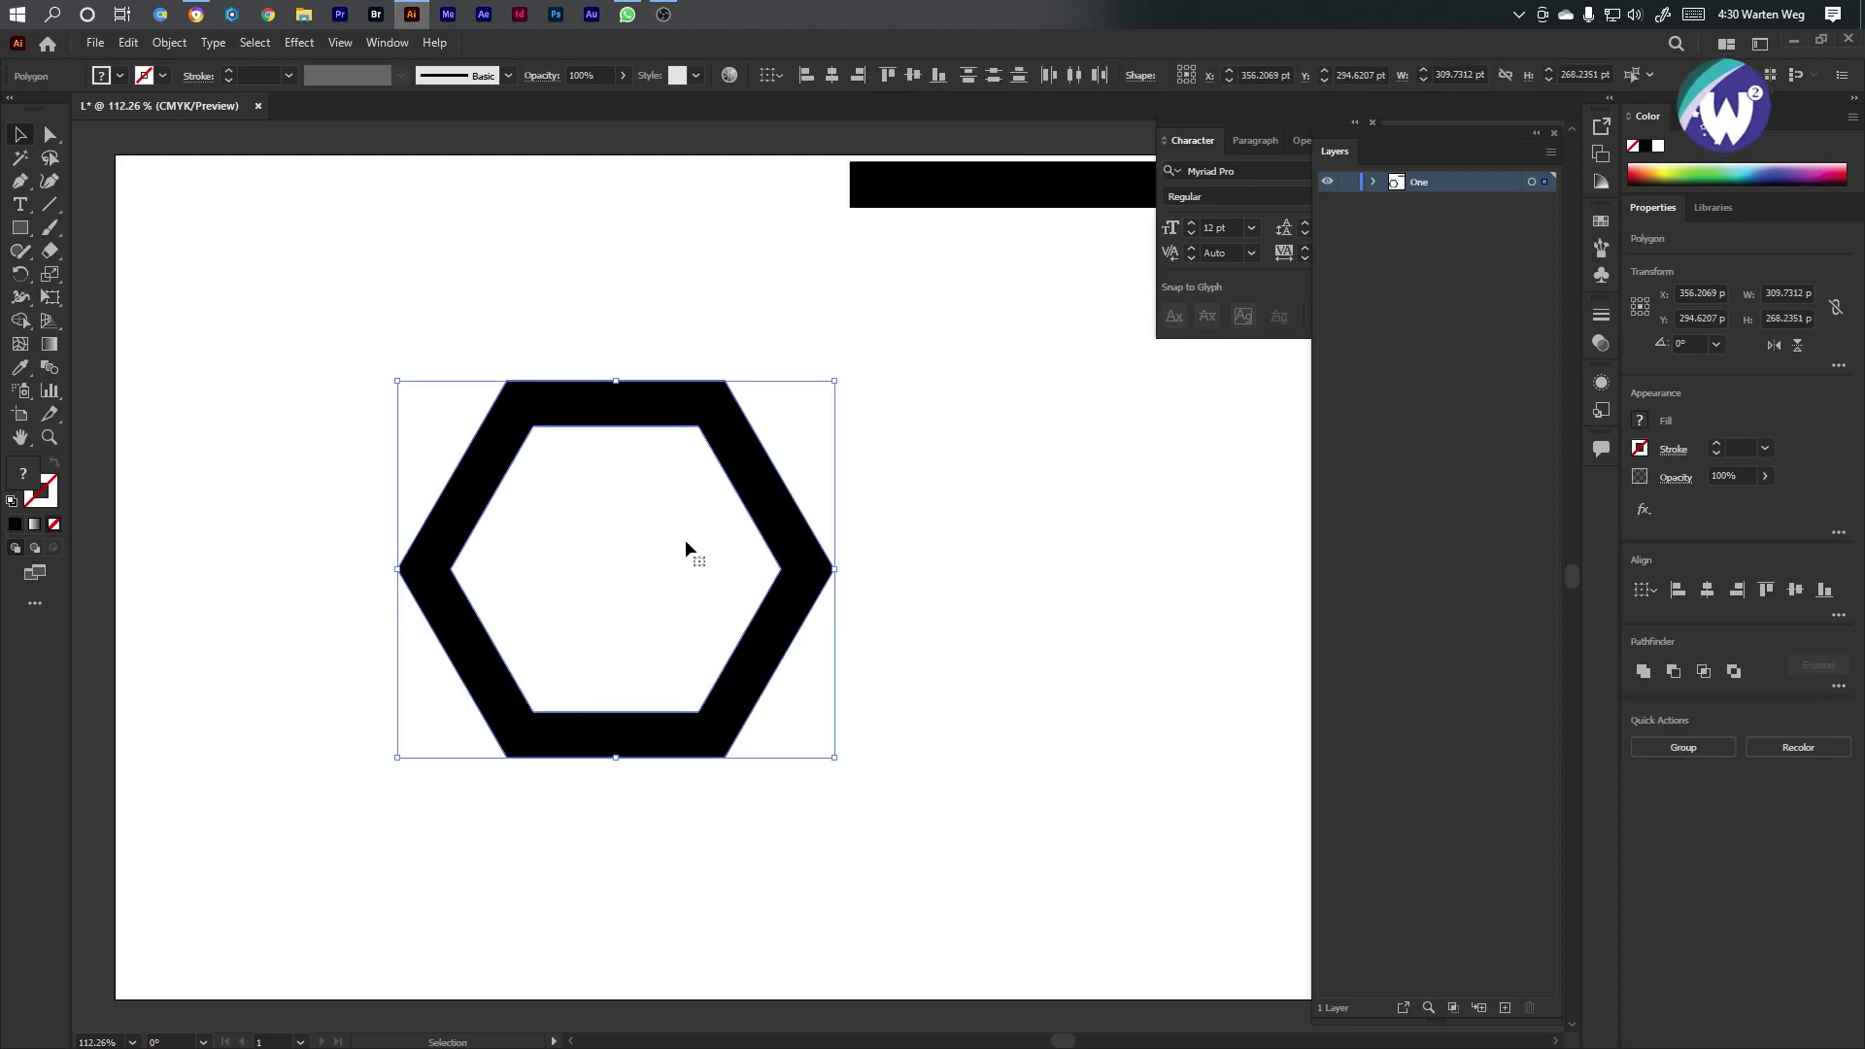
drag(997, 197, 697, 460)
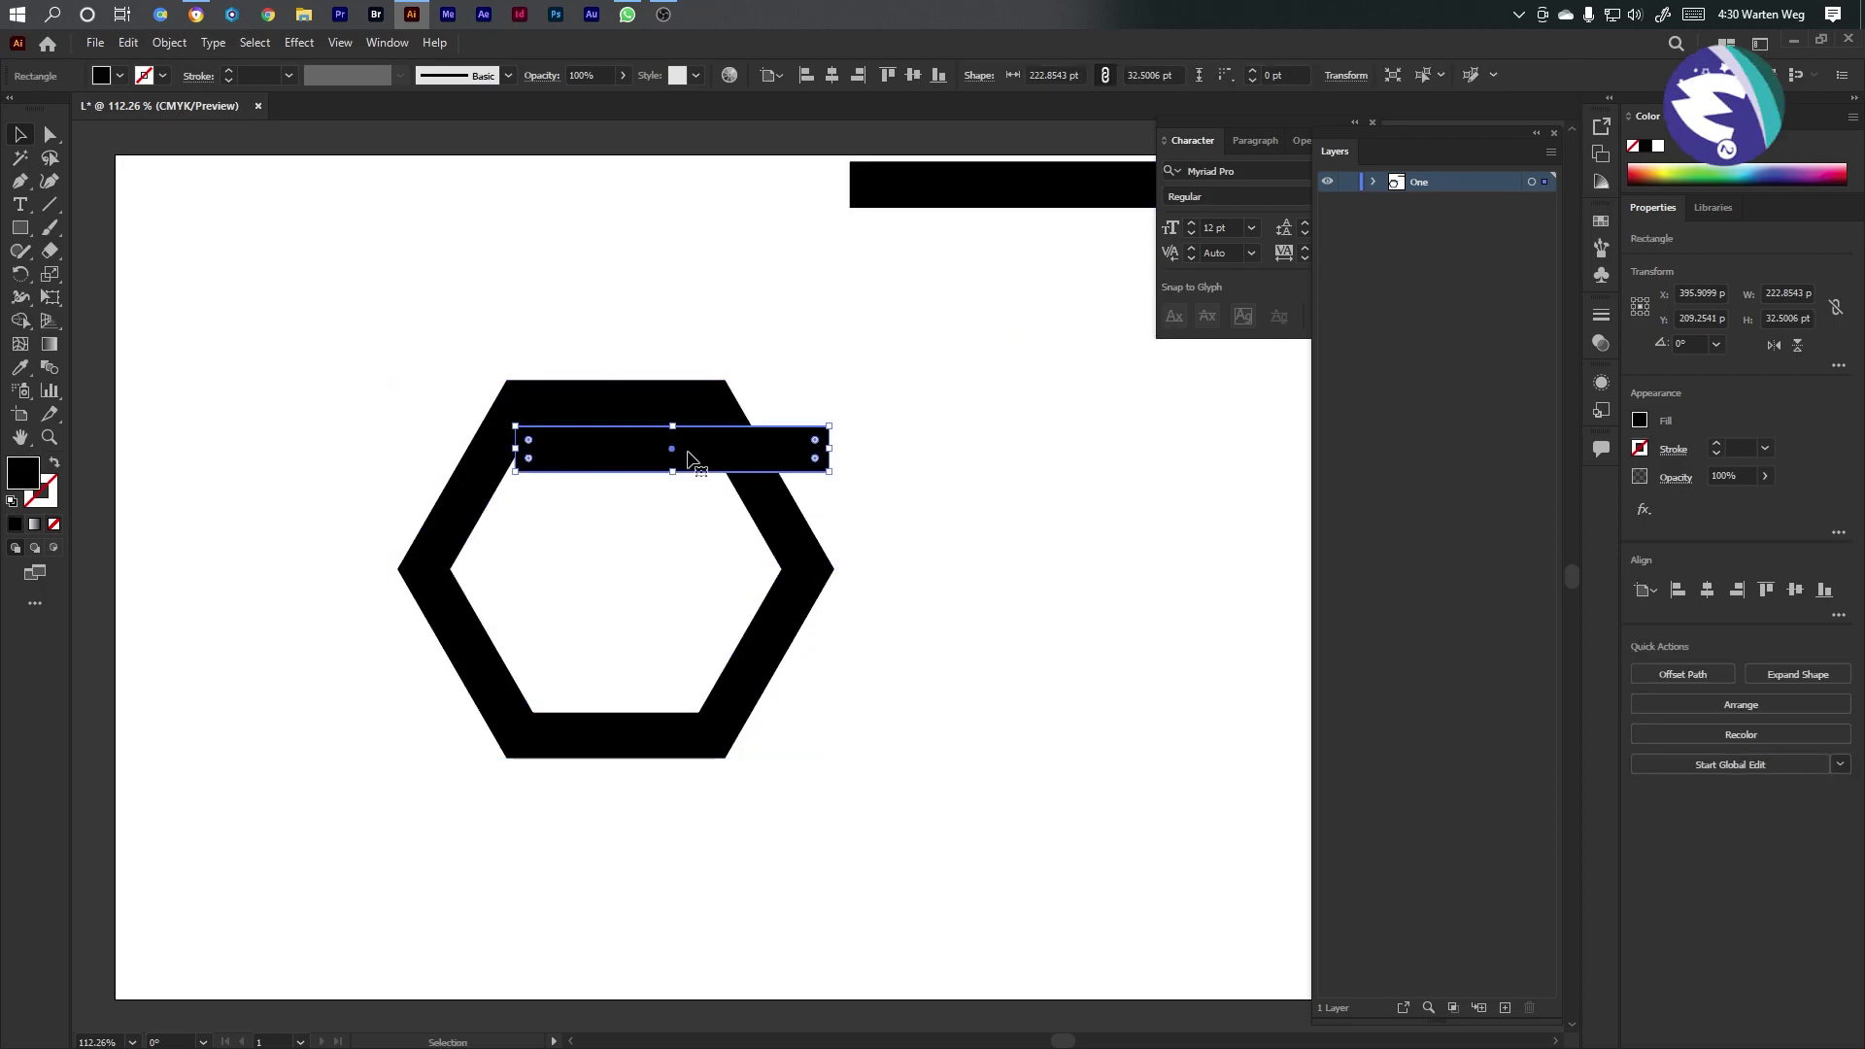
double_click(23, 473)
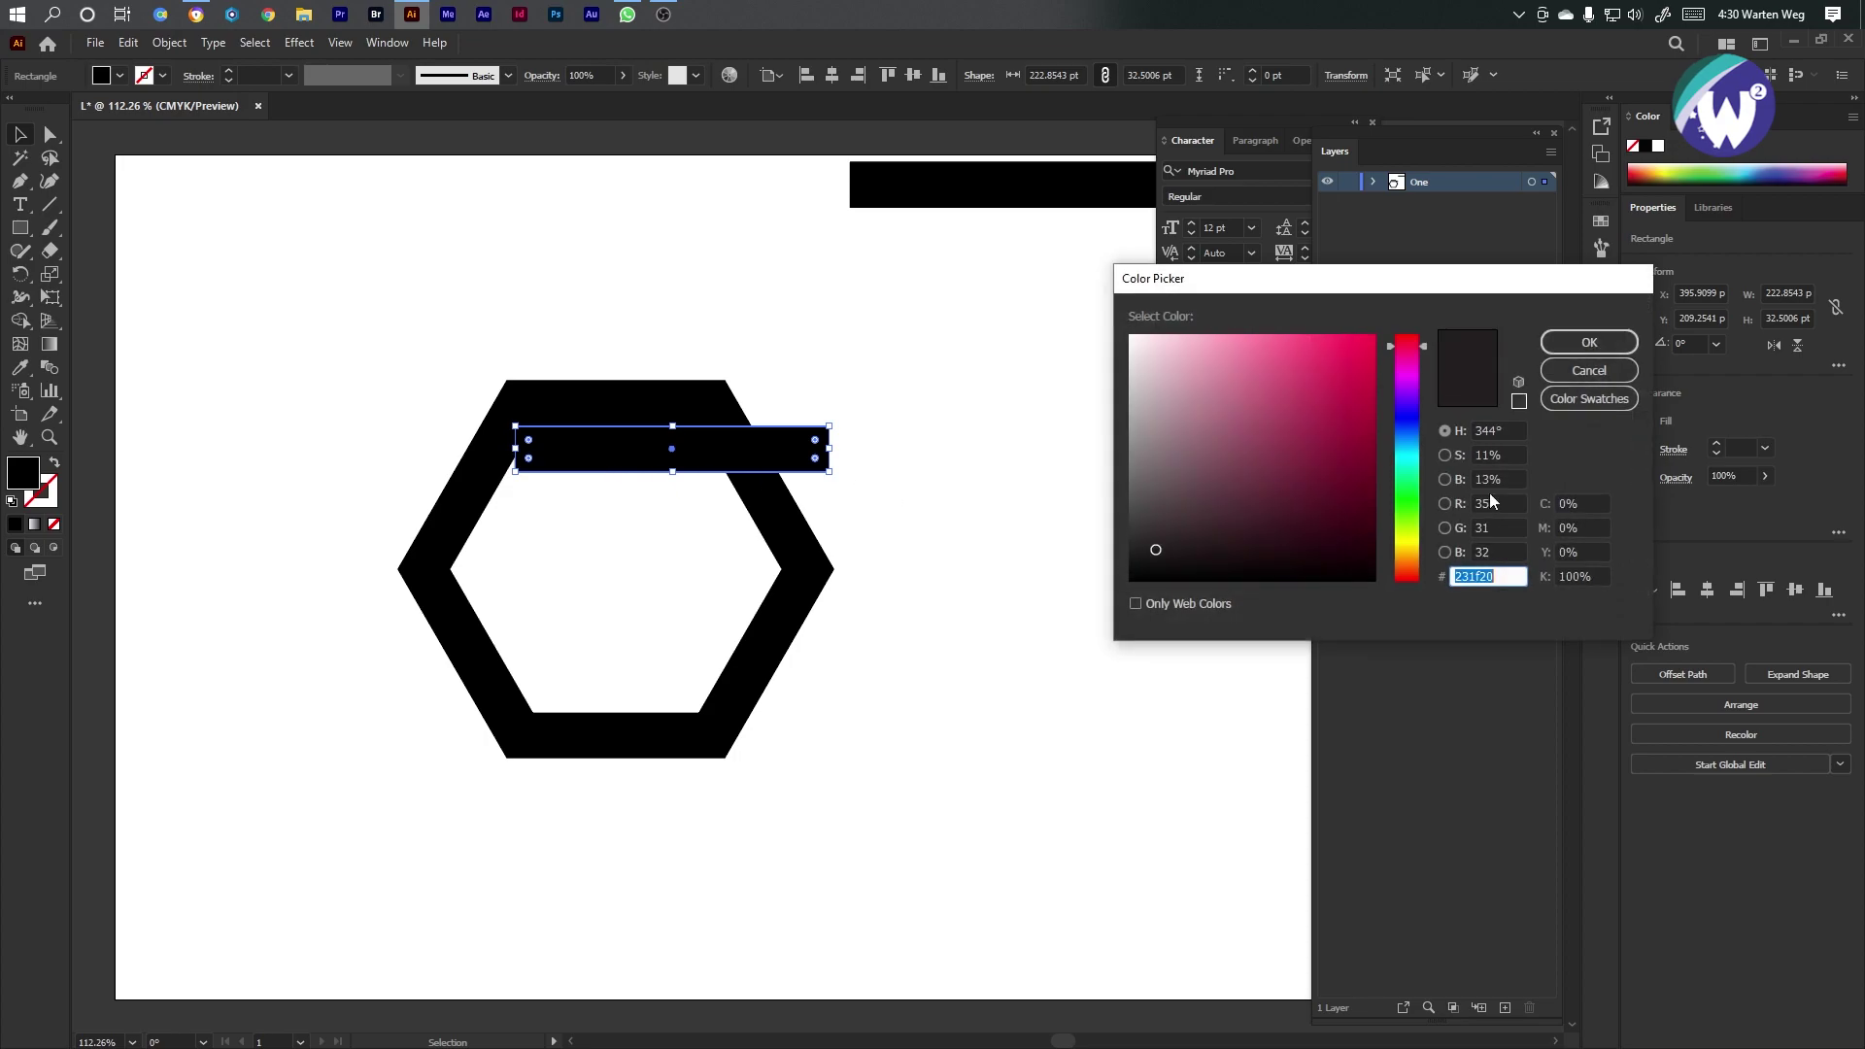
text(8e0c3a)
click(1590, 342)
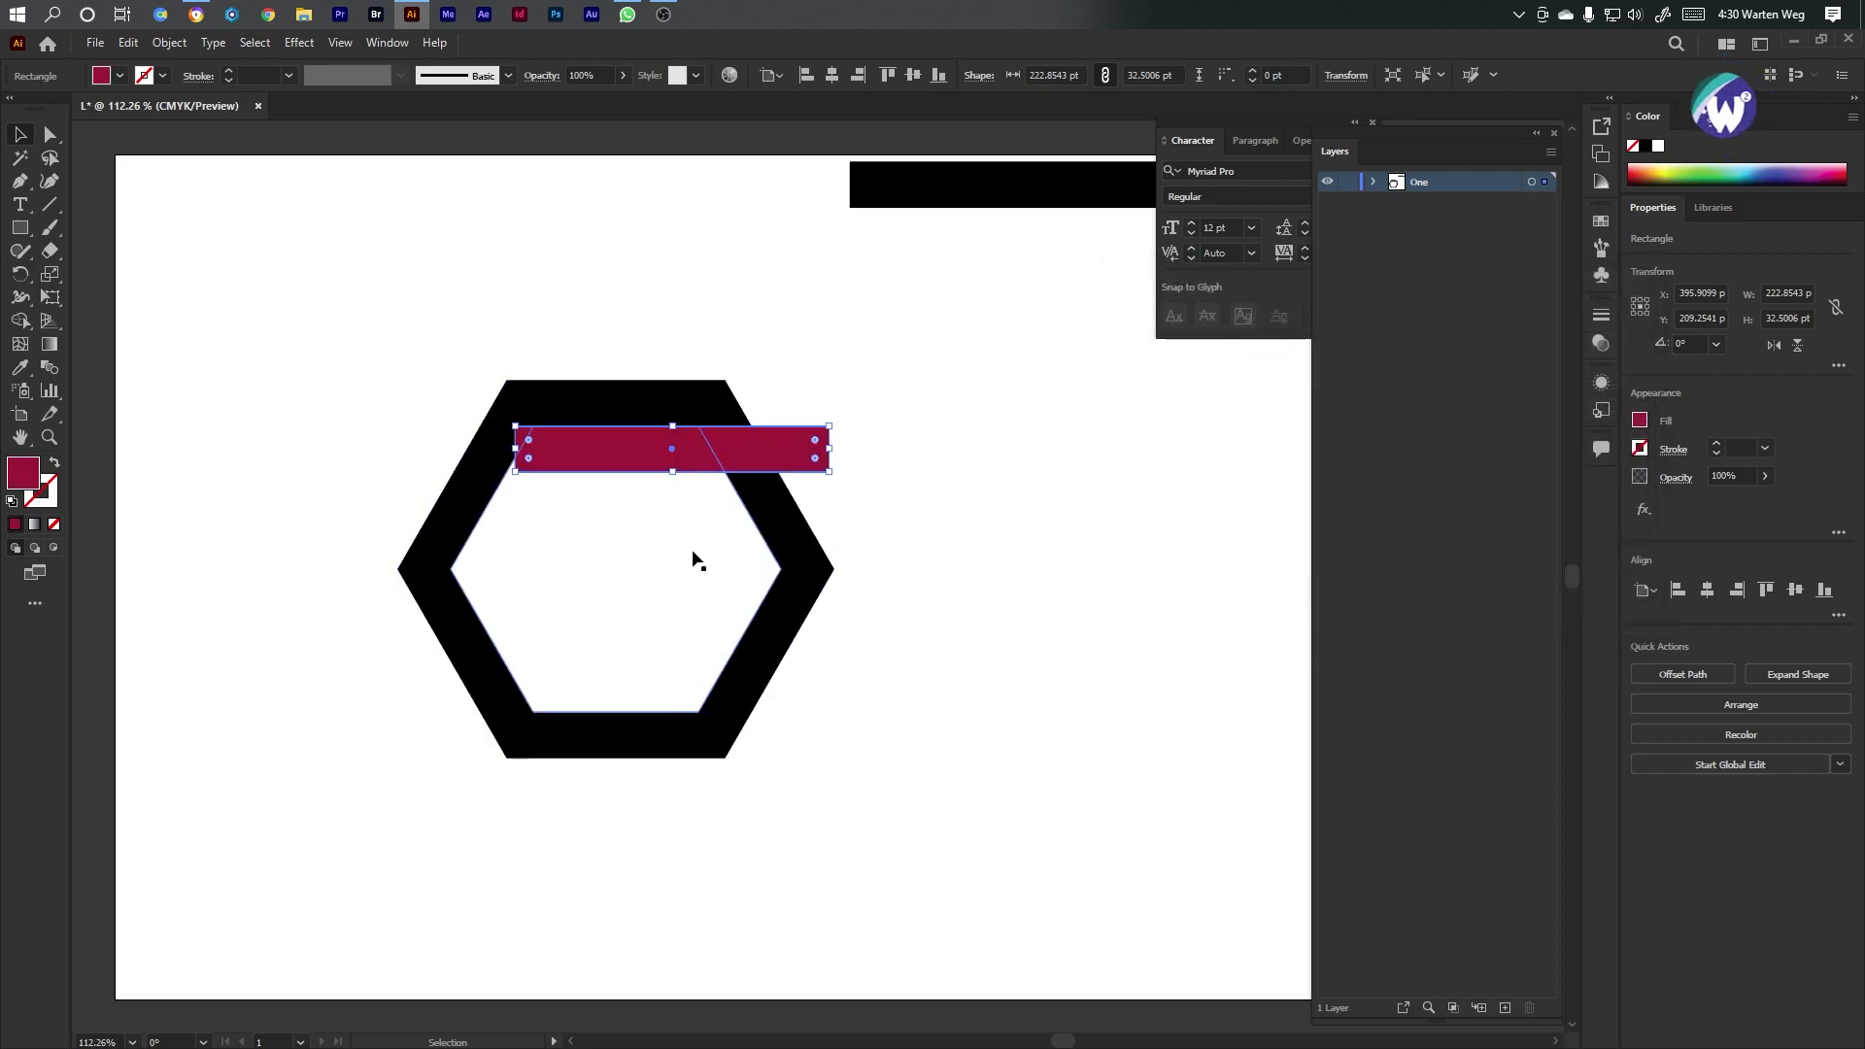
List the objects of layer One and duplicate the white inner hexagon in place
click(663, 569)
click(1373, 183)
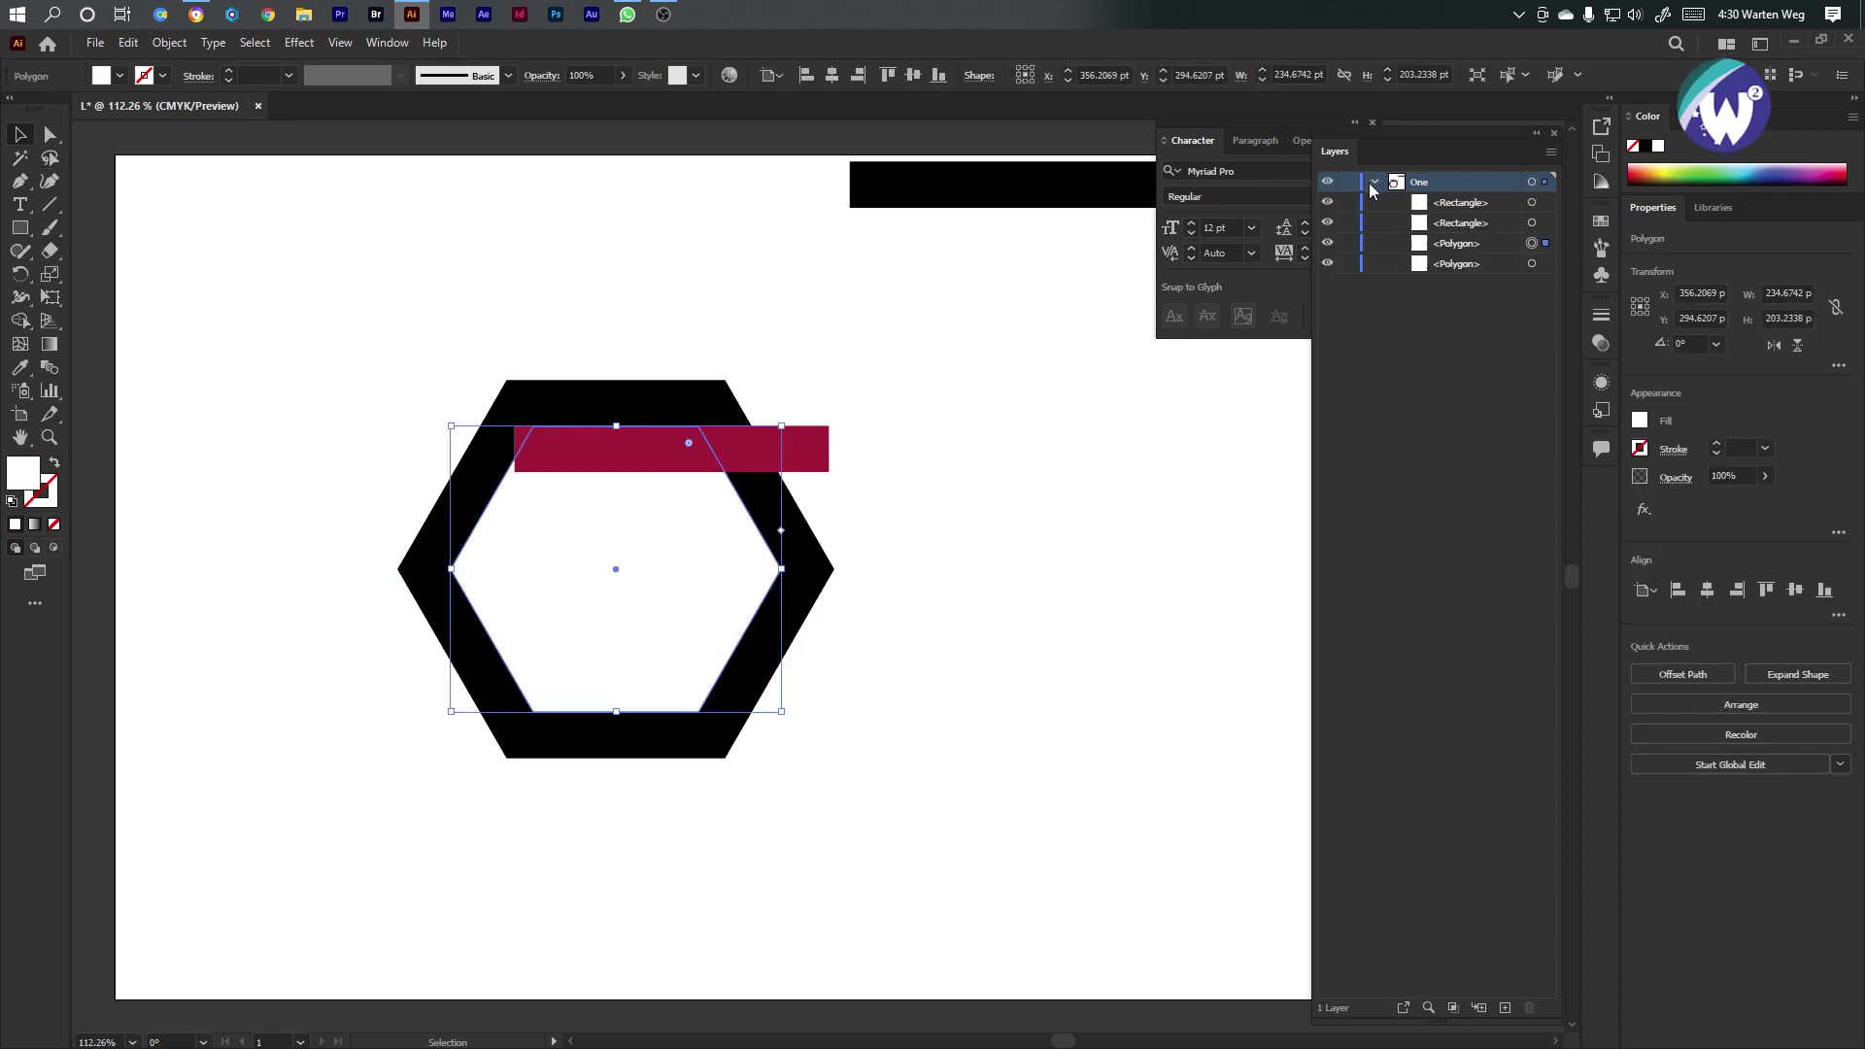
click(334, 43)
mouse_move(375, 41)
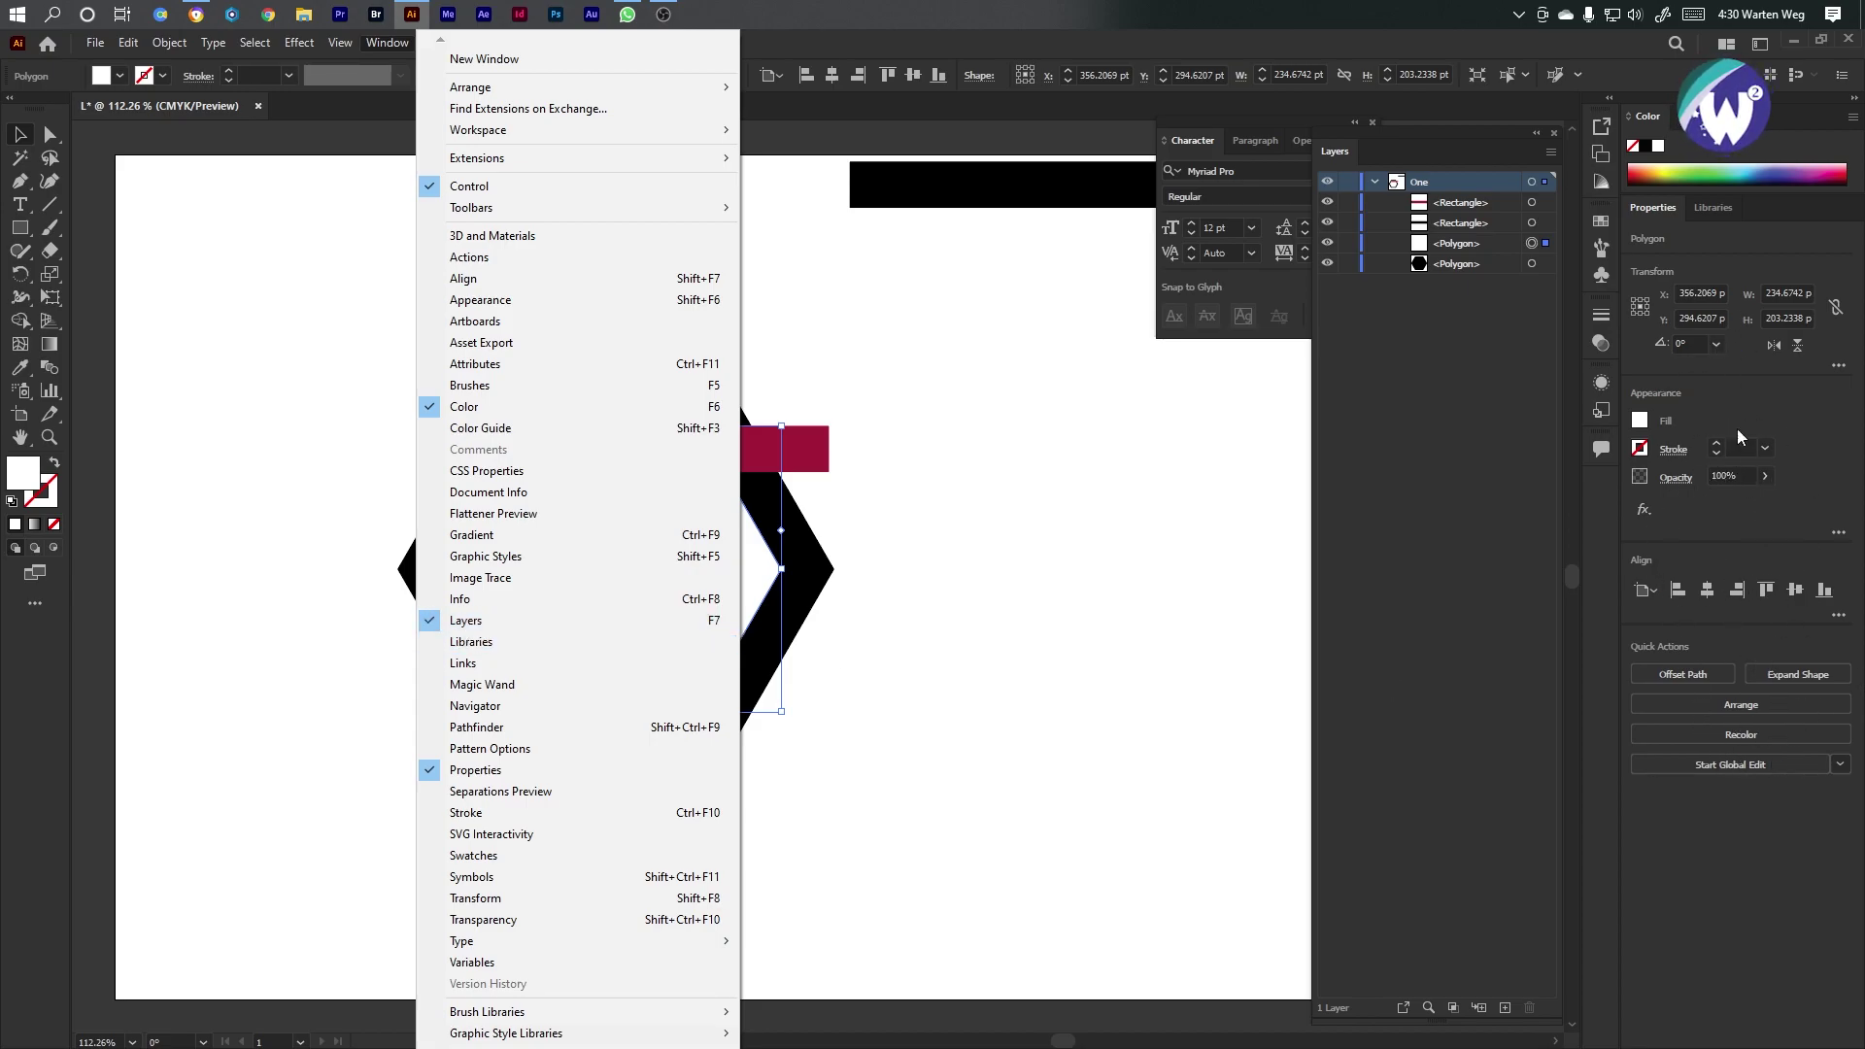
click(1161, 551)
click(577, 594)
key(ctrl+c)
key(ctrl+b)
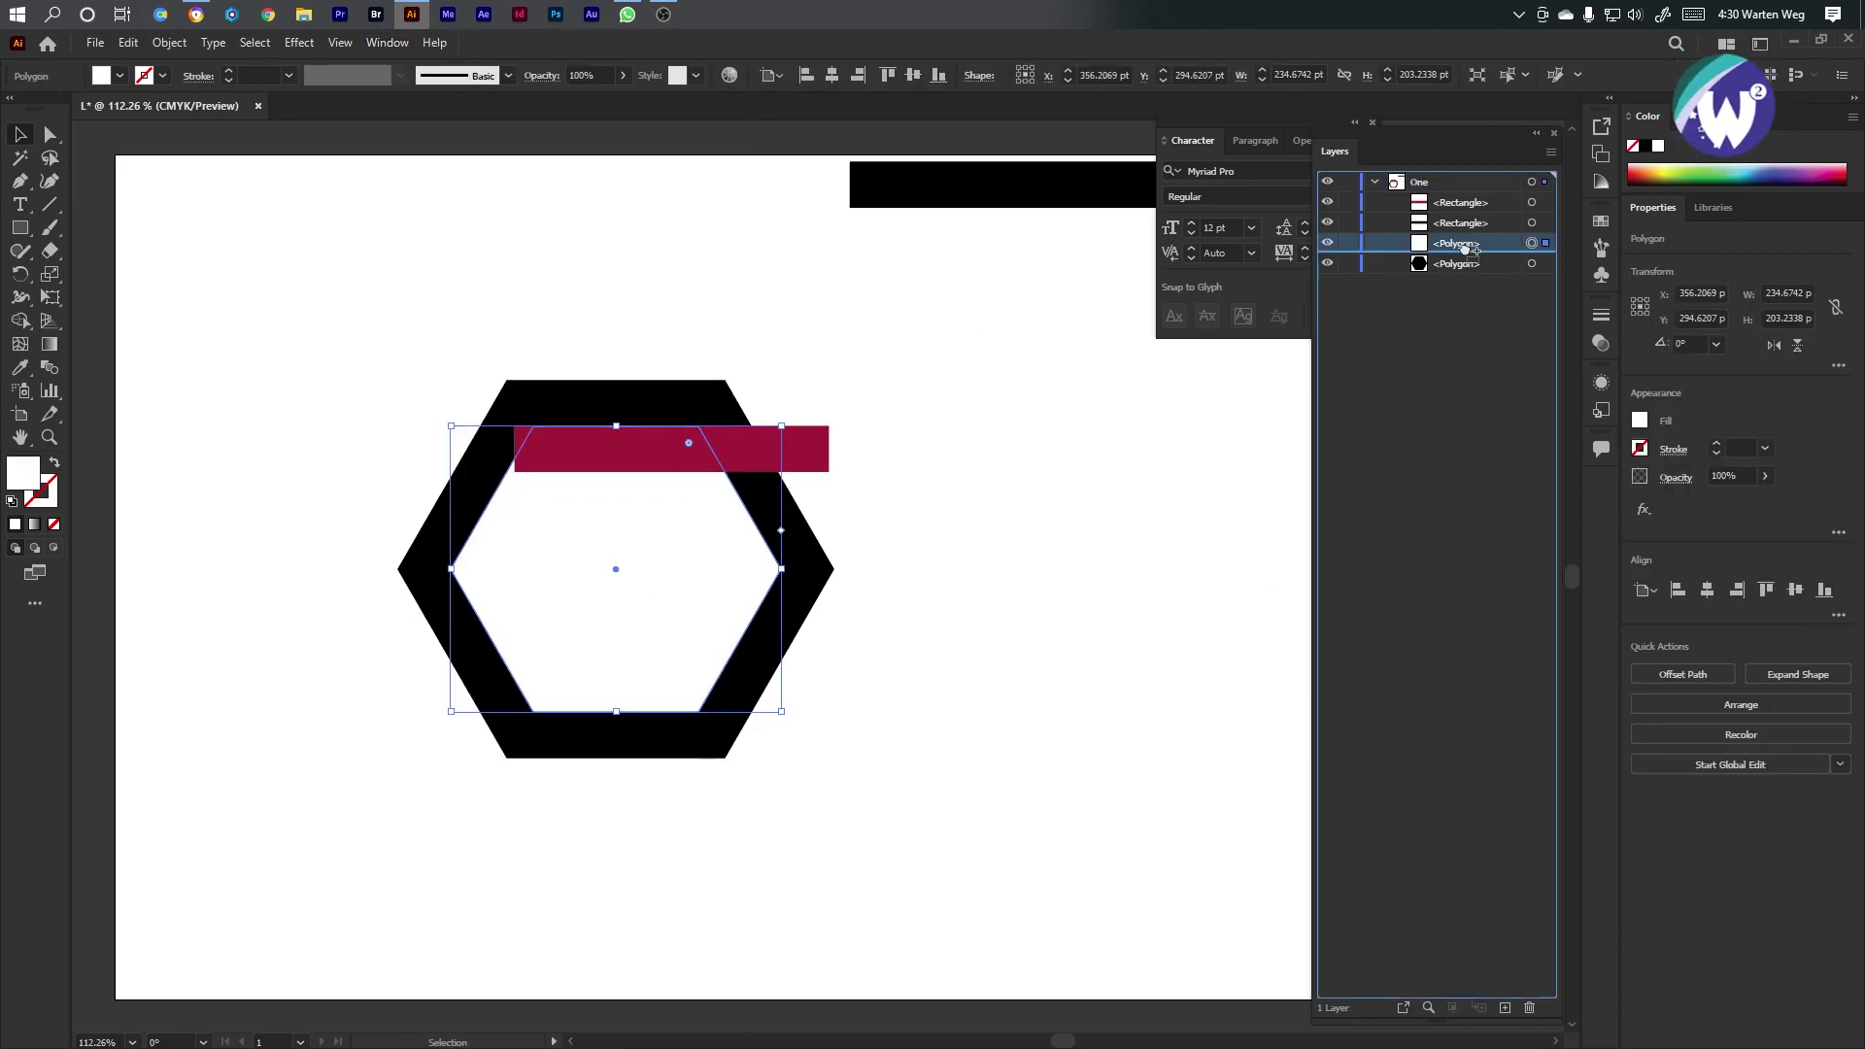
Fill the upper copy of the white hexagon with the outer hexagon's black
click(1547, 242)
key(i)
click(777, 491)
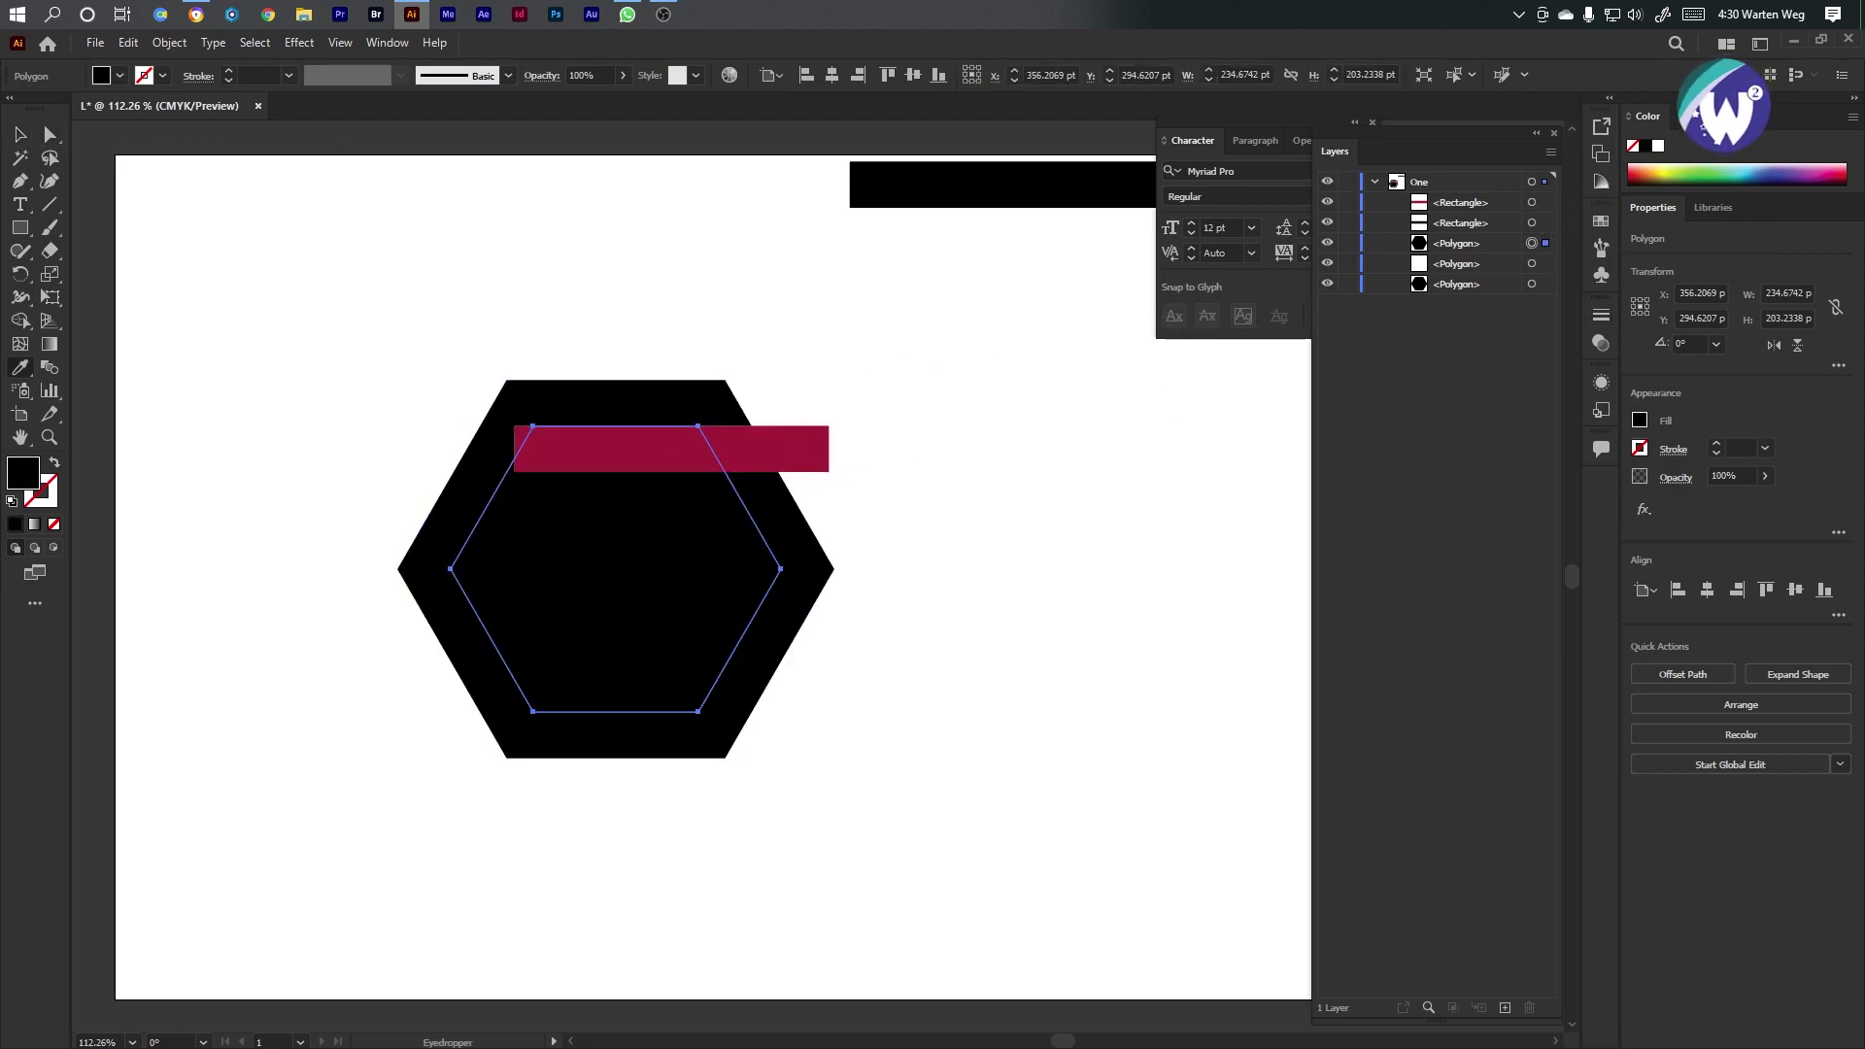
click(20, 137)
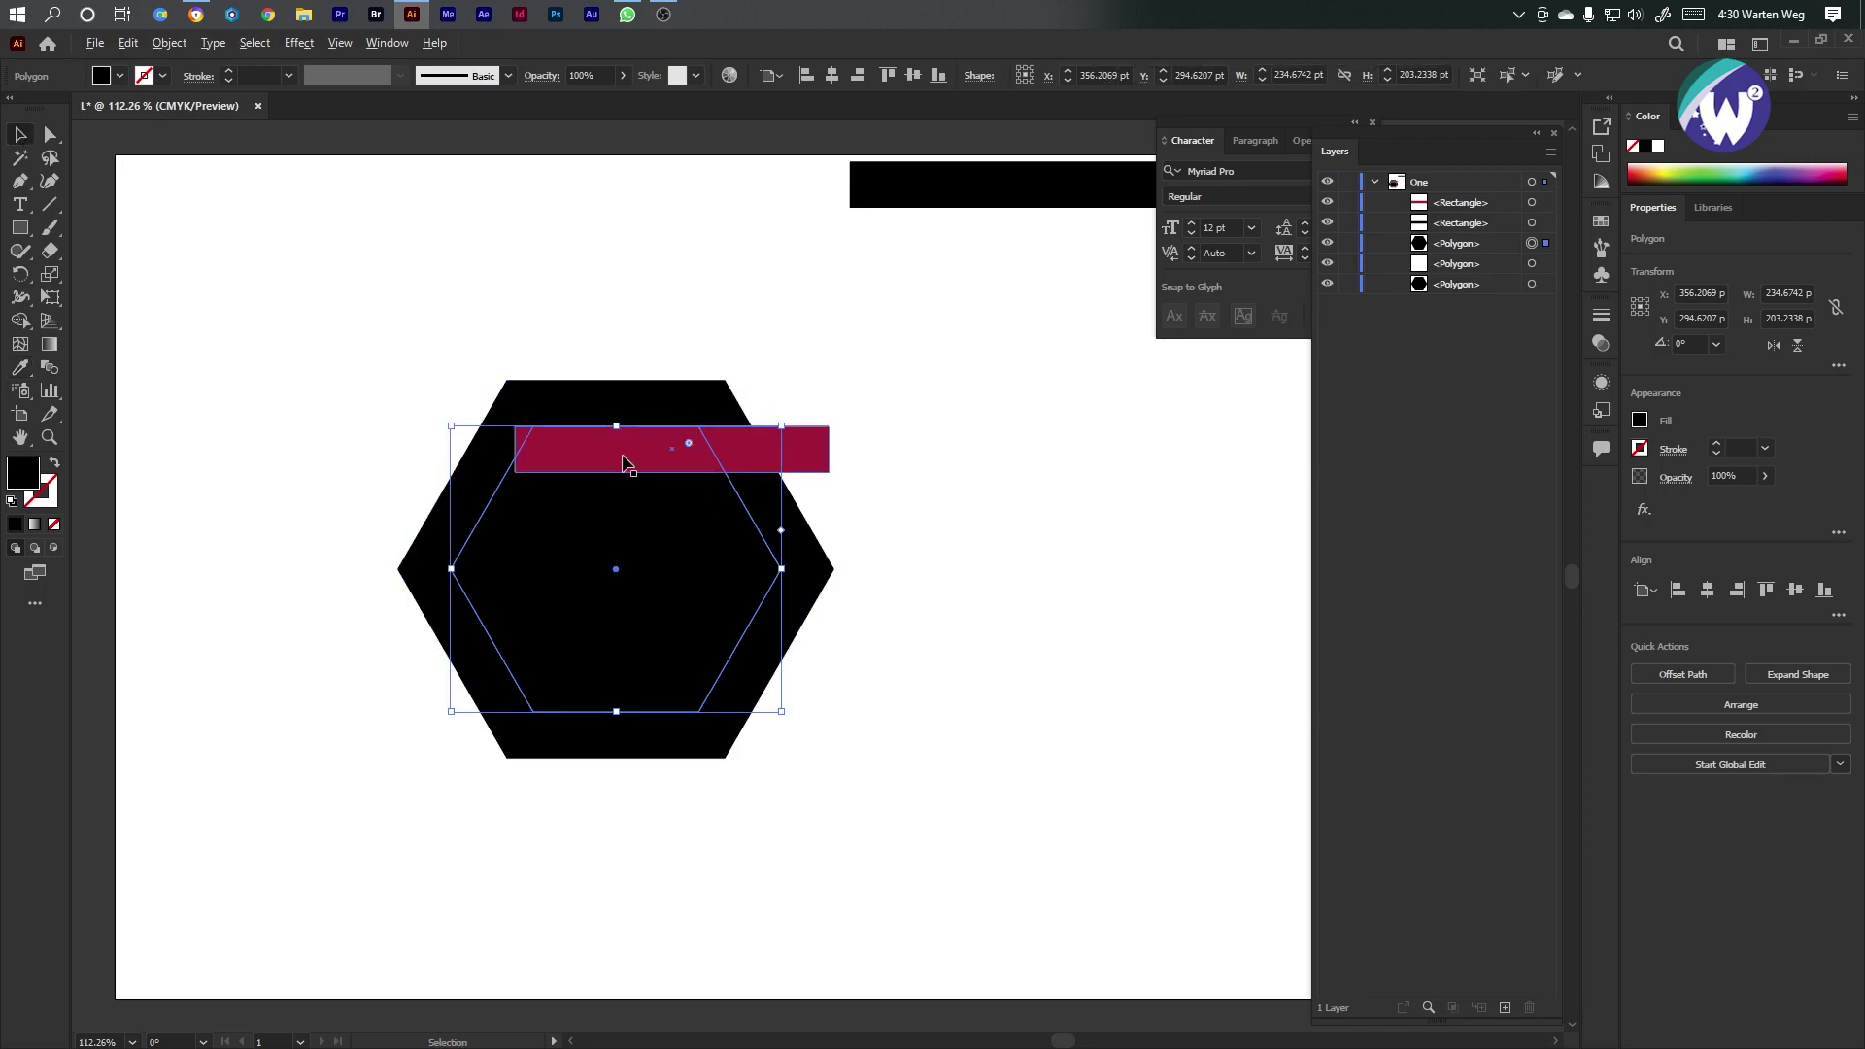
Scale the black copy about its centre to about 160 x 138 pt and move the crimson bar just inside its top edge
scroll(623, 456, up, 3)
scroll(622, 456, up, 1)
drag(604, 353, 604, 512)
scroll(630, 521, down, 3)
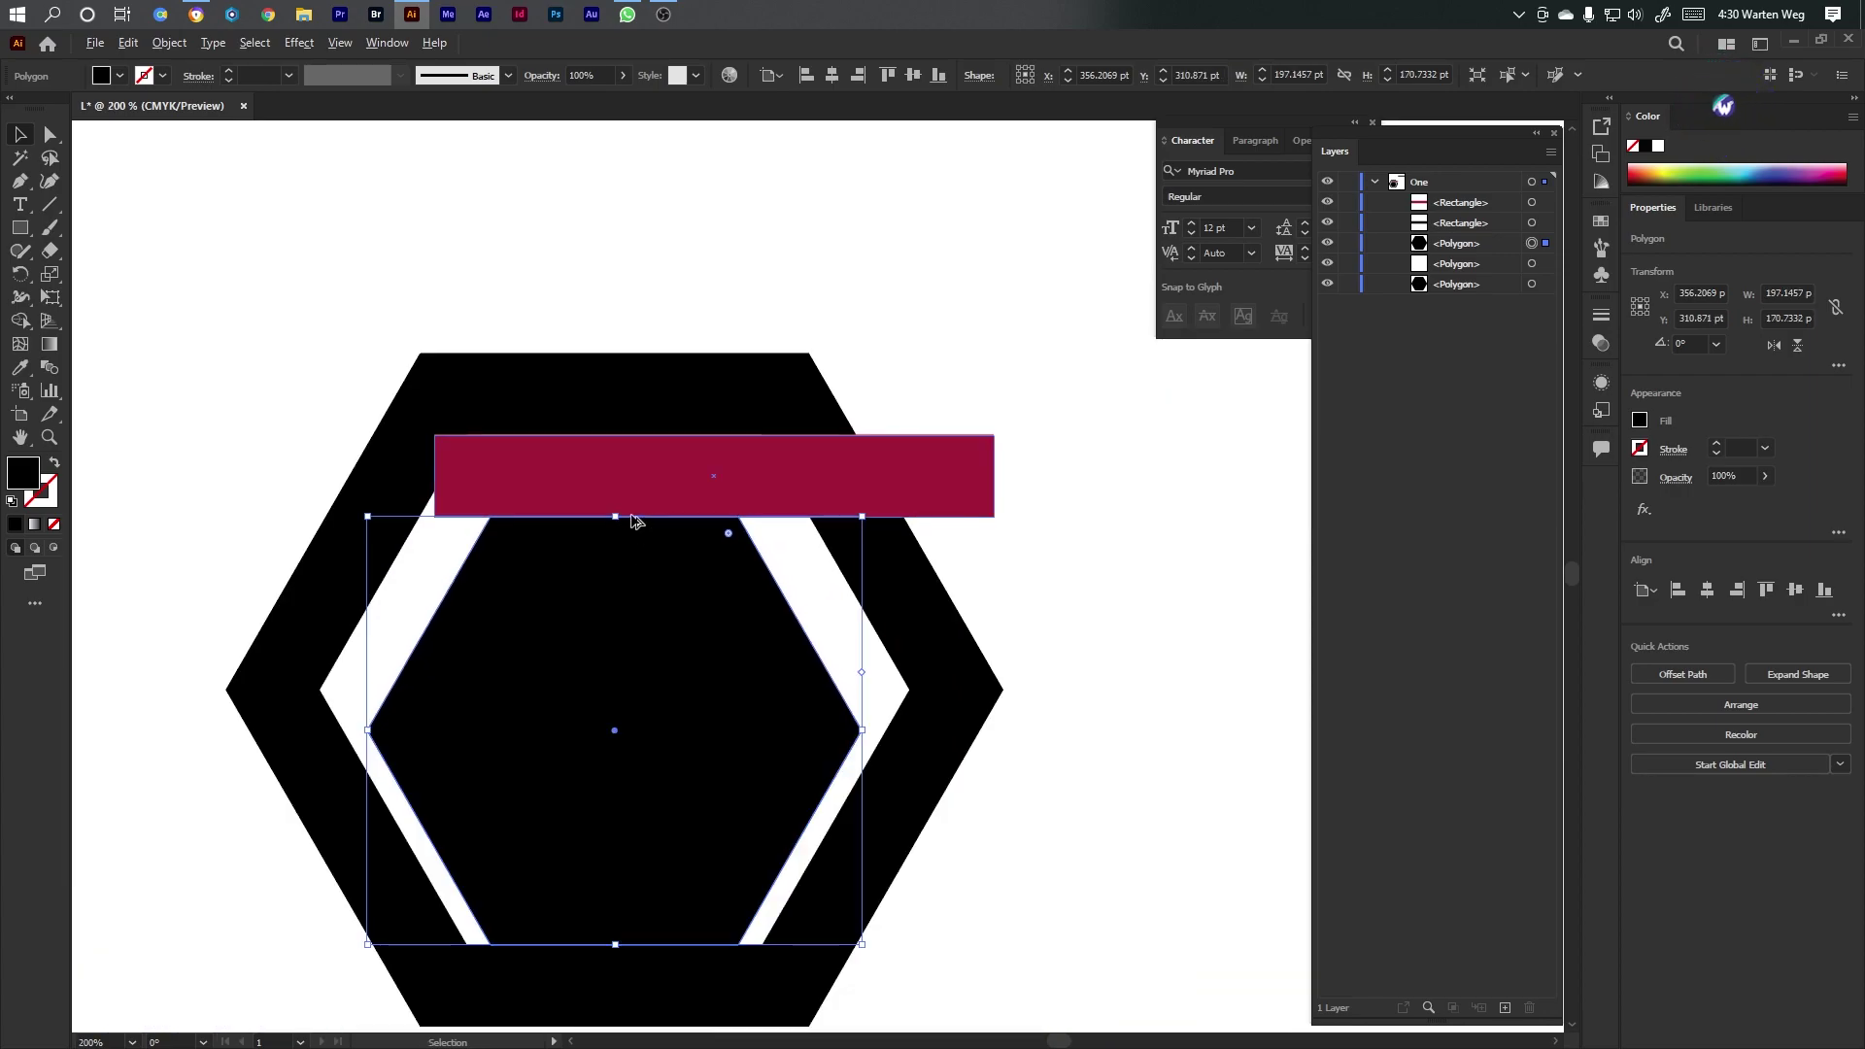
mouse_move(632, 522)
mouse_down()
mouse_move(619, 471)
mouse_move(619, 518)
mouse_up()
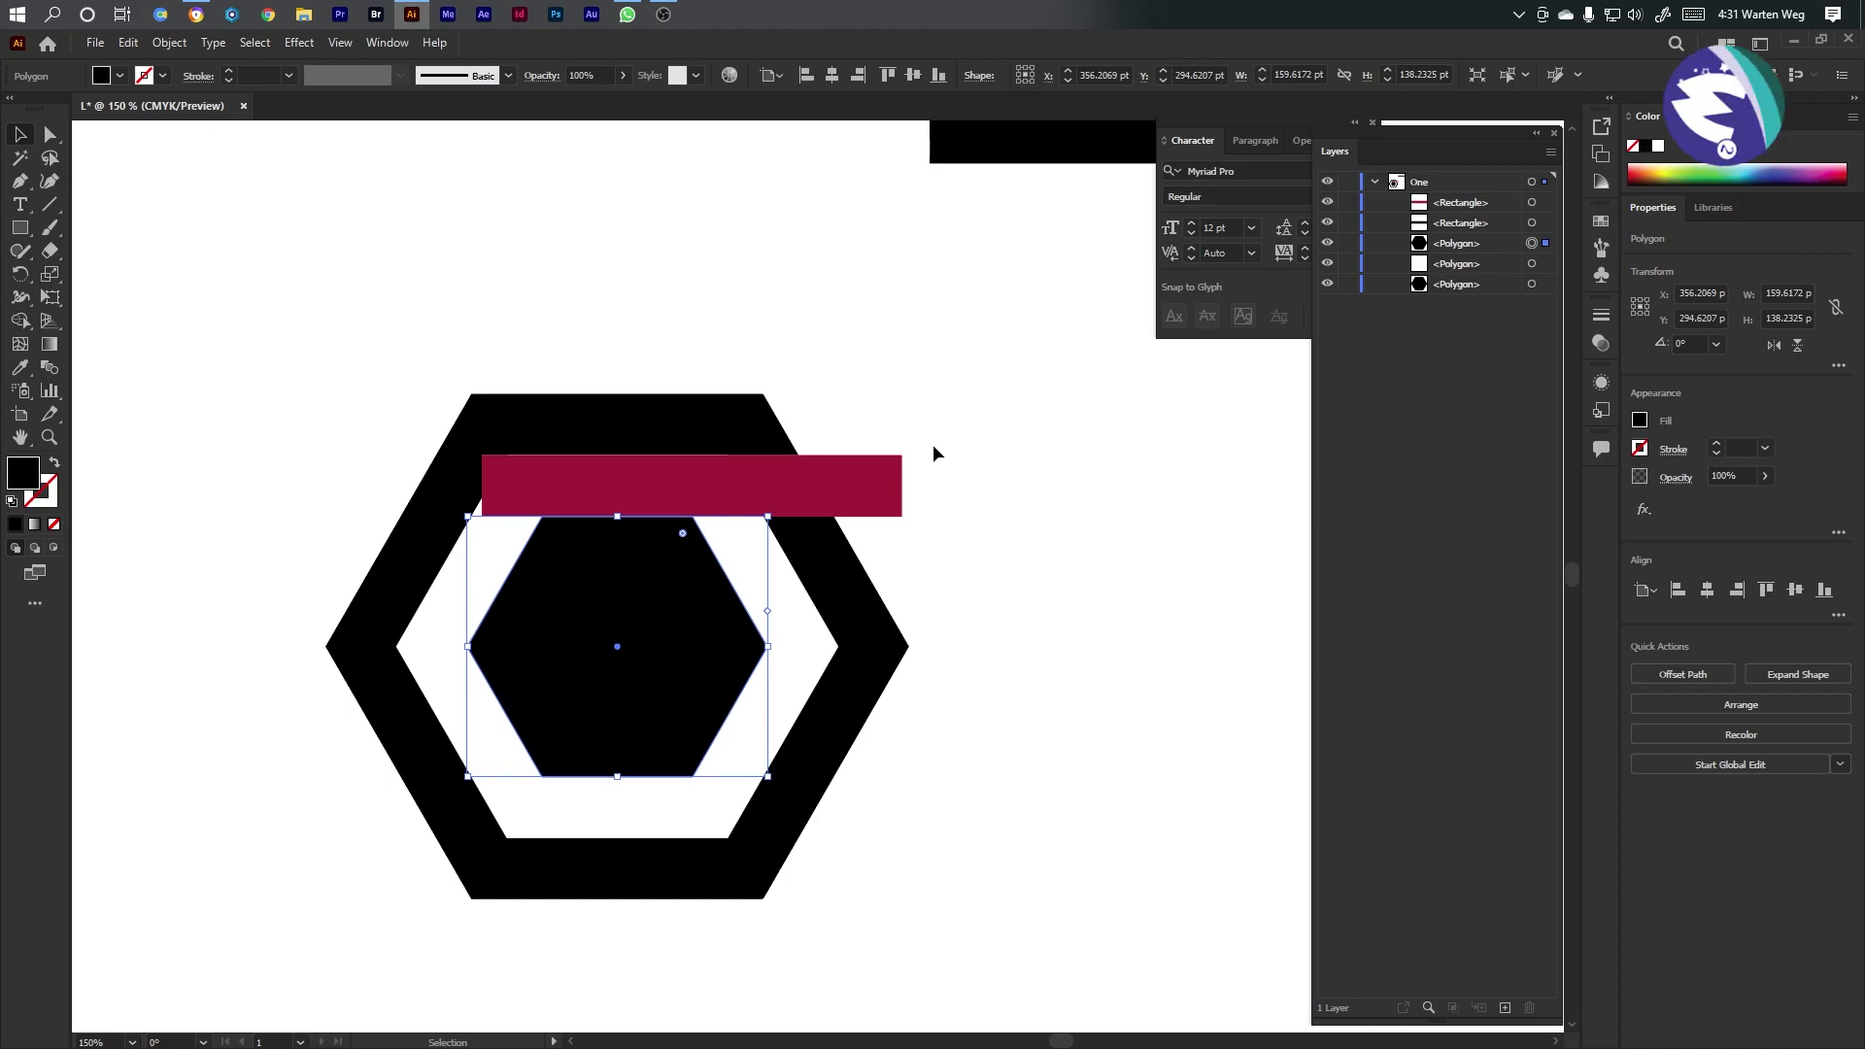
drag(680, 485, 678, 557)
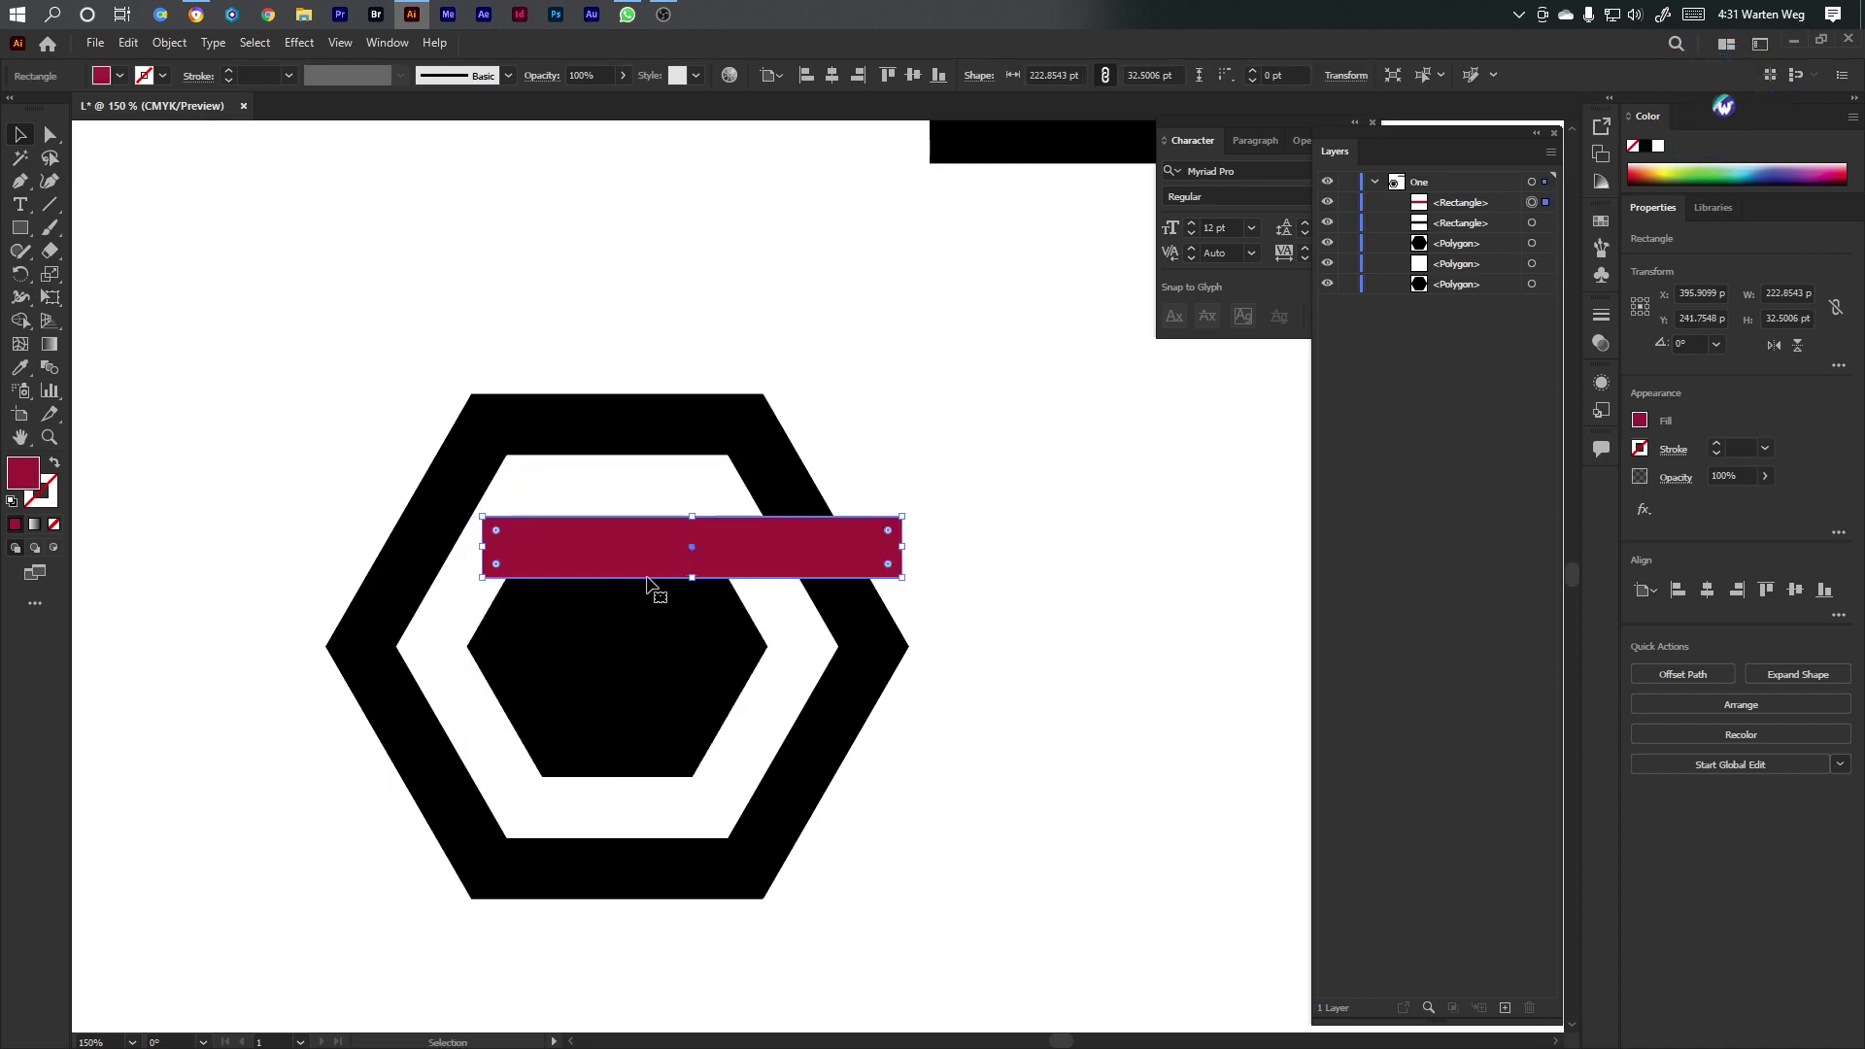
Add a smaller white copy at the black inner hexagon's centre, reaching up to the crimson bar's lower edge, and move the bar off the hexagons
click(1477, 242)
key(ctrl+c)
key(ctrl+f)
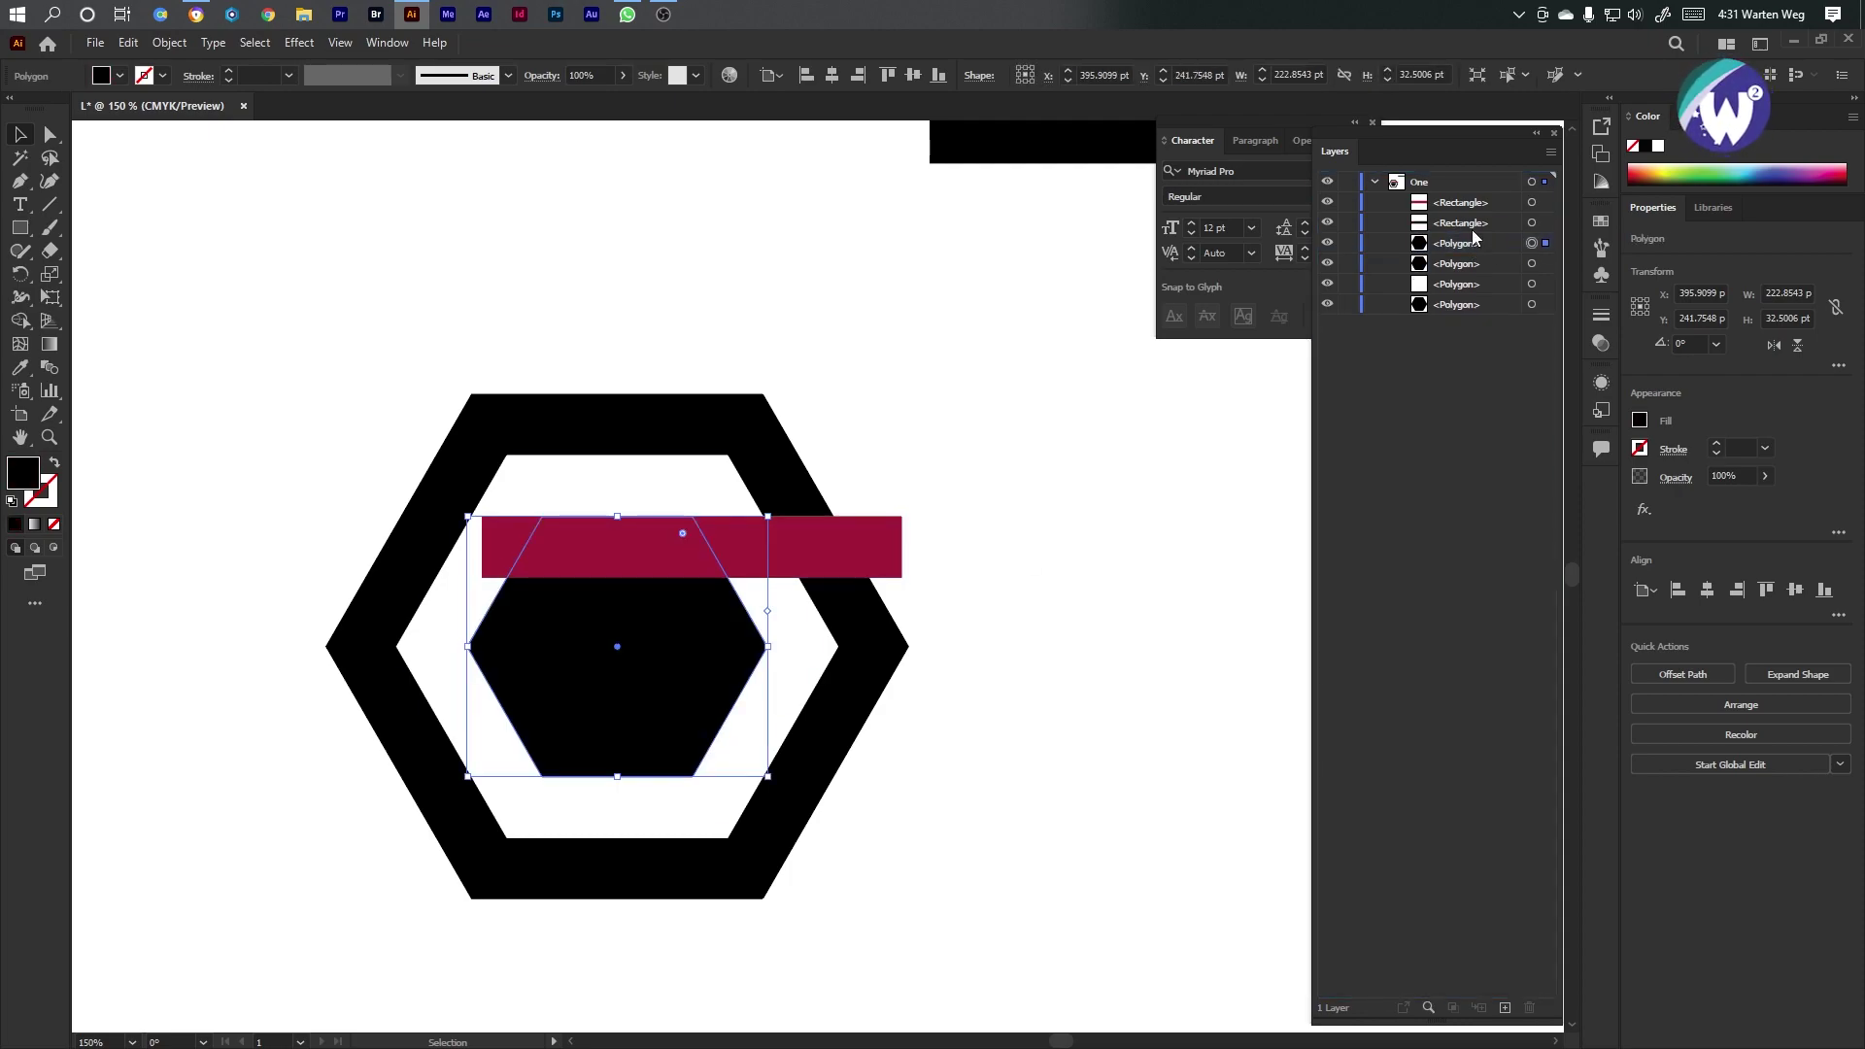
key(i)
click(691, 478)
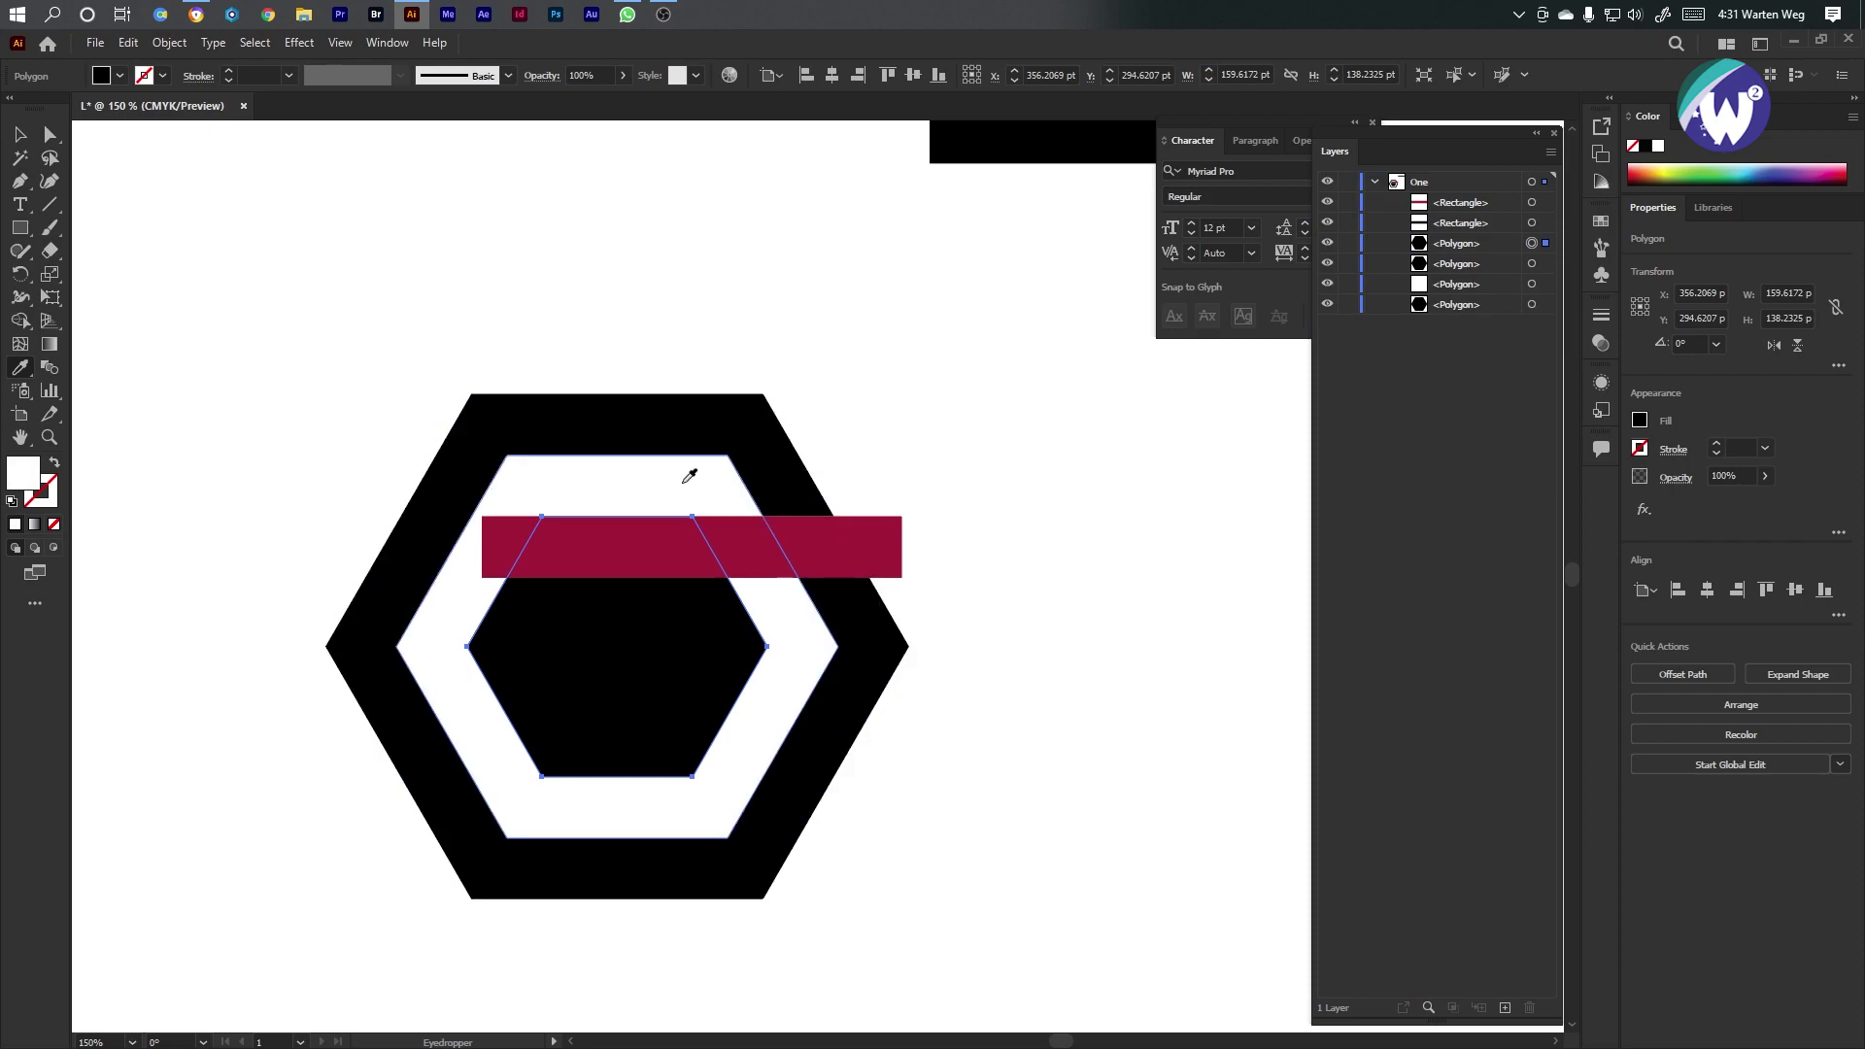
click(15, 135)
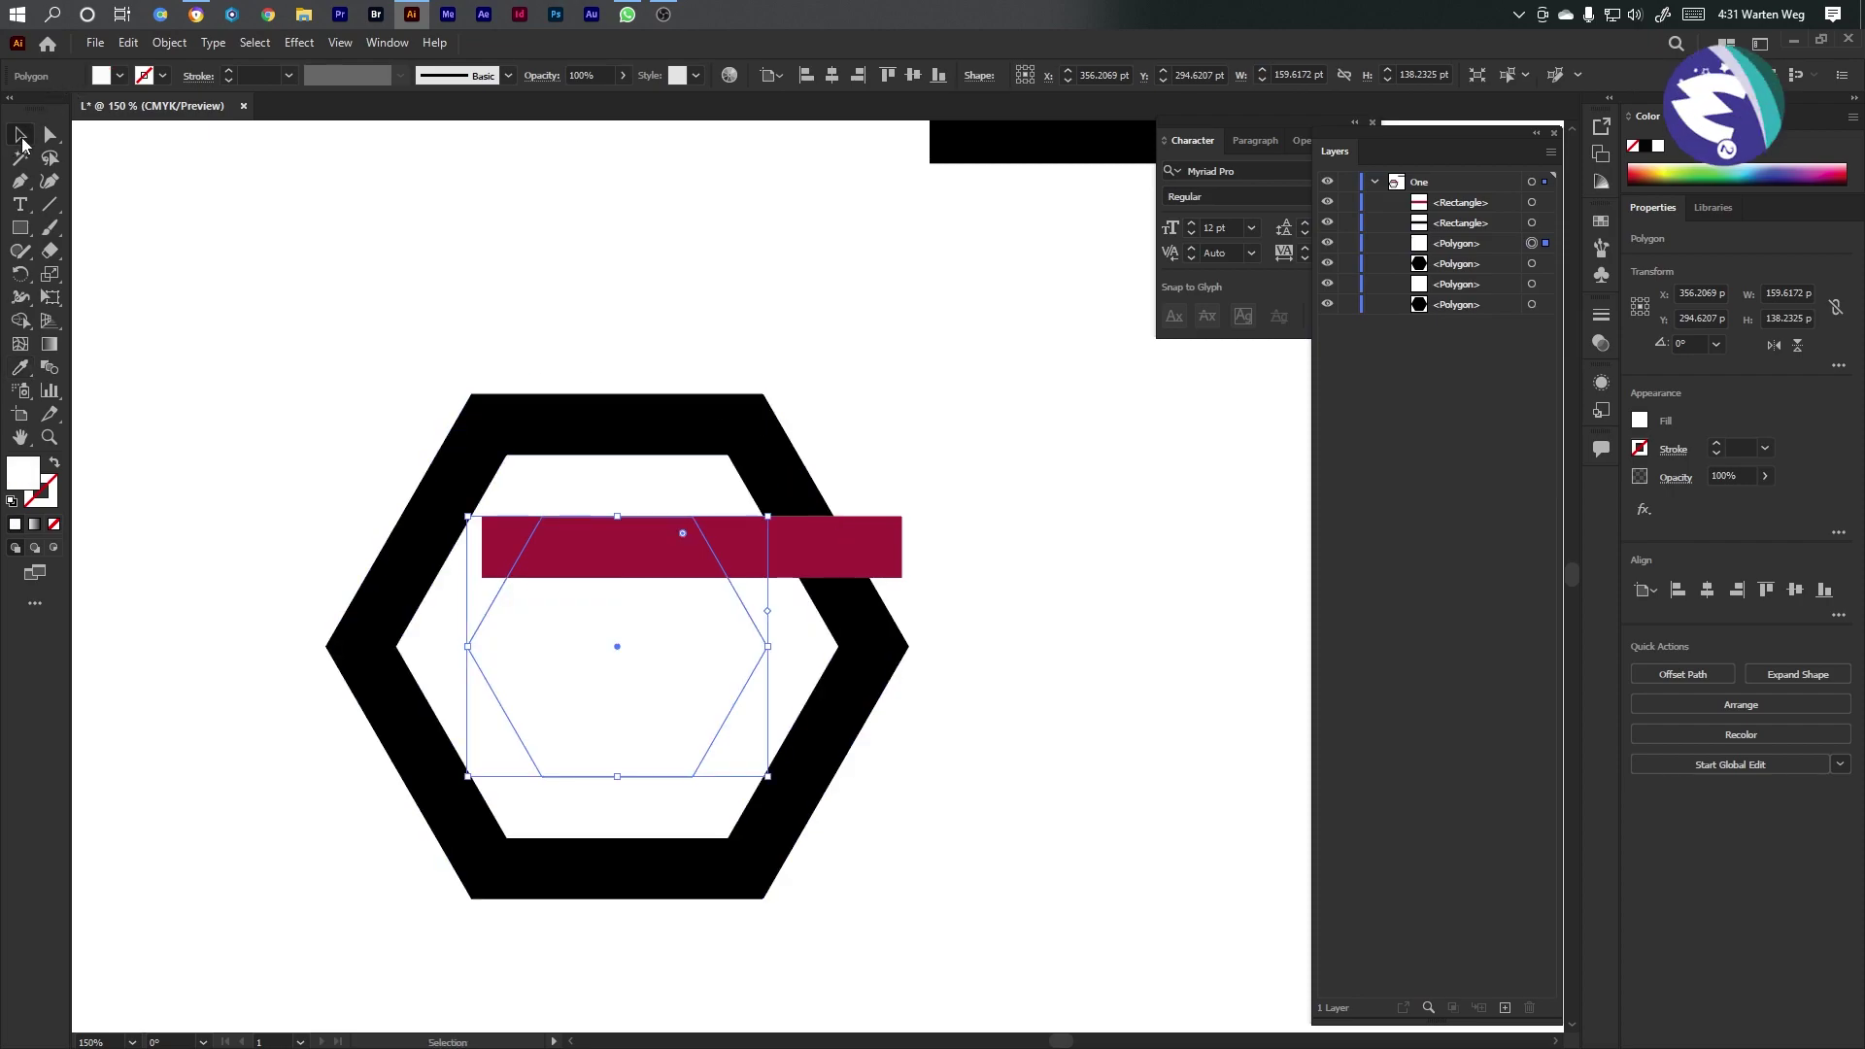
drag(618, 518, 1046, 214)
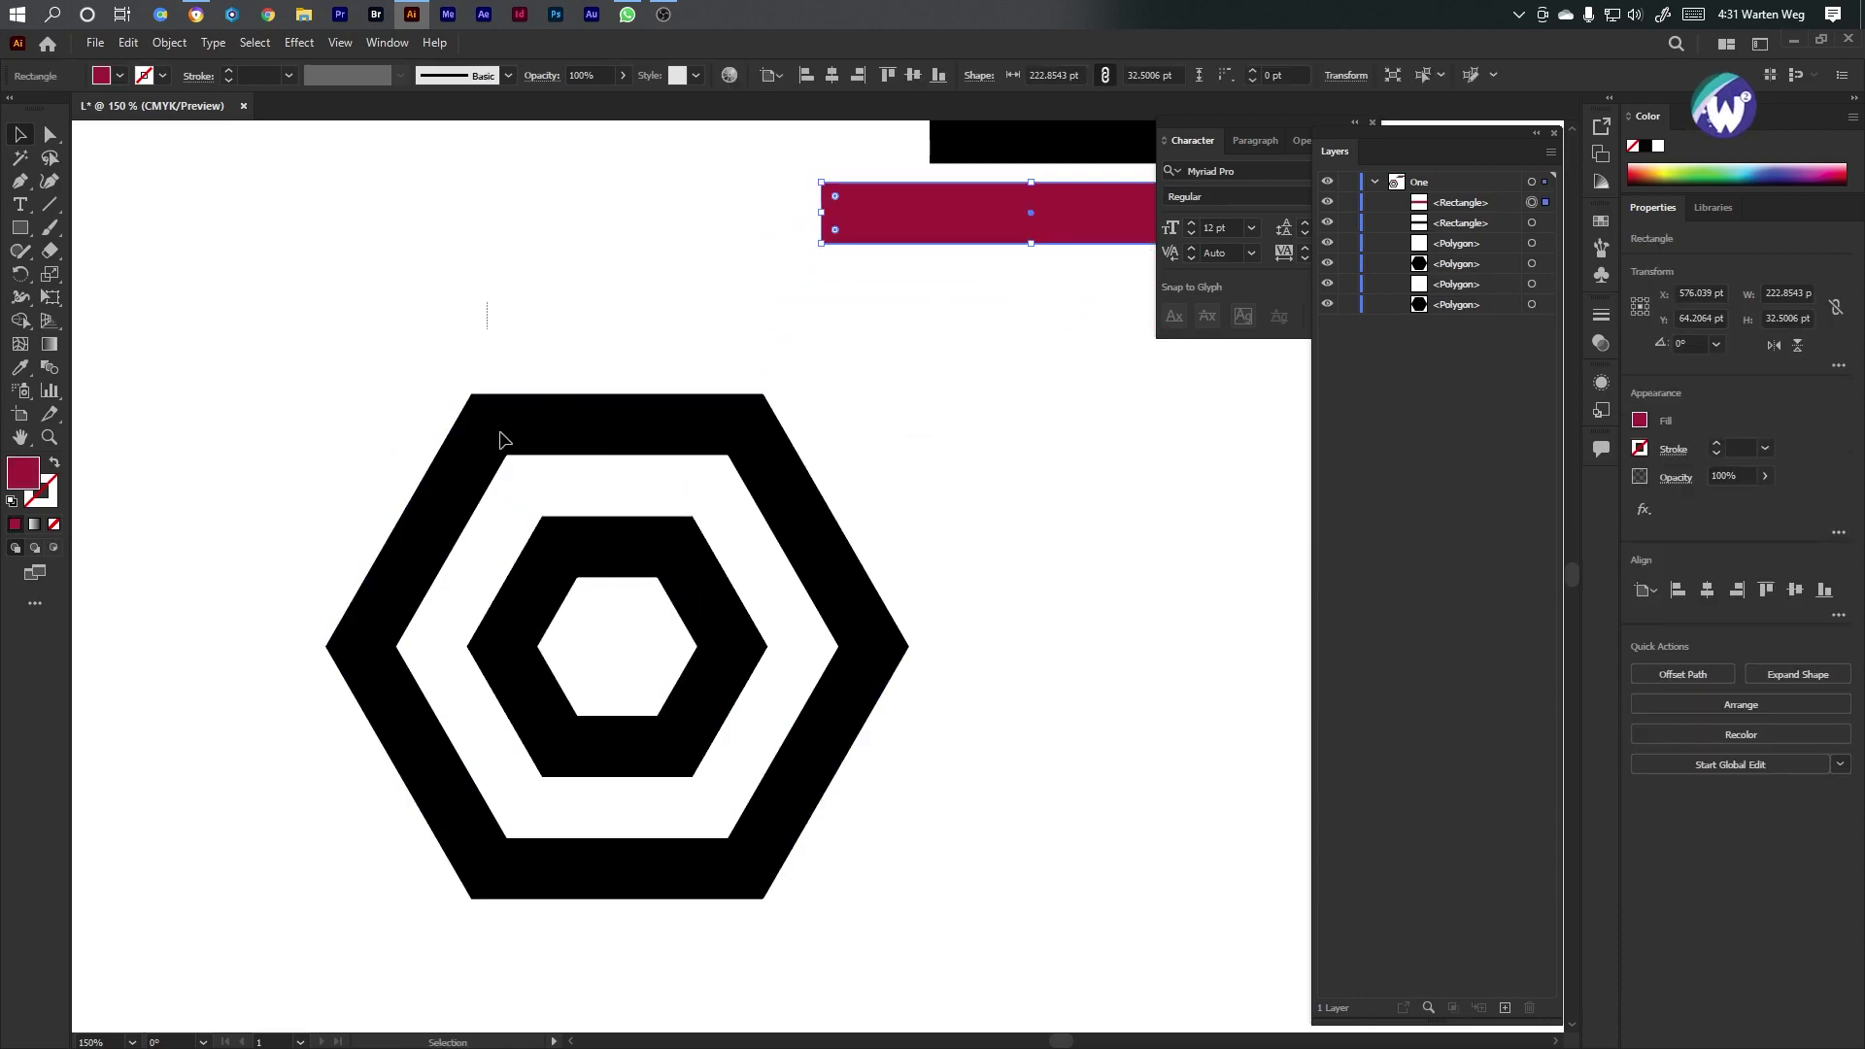
Rotate all four nested hexagons together by 90° so that they stand on a corner
drag(487, 350, 770, 905)
drag(911, 909, 754, 503)
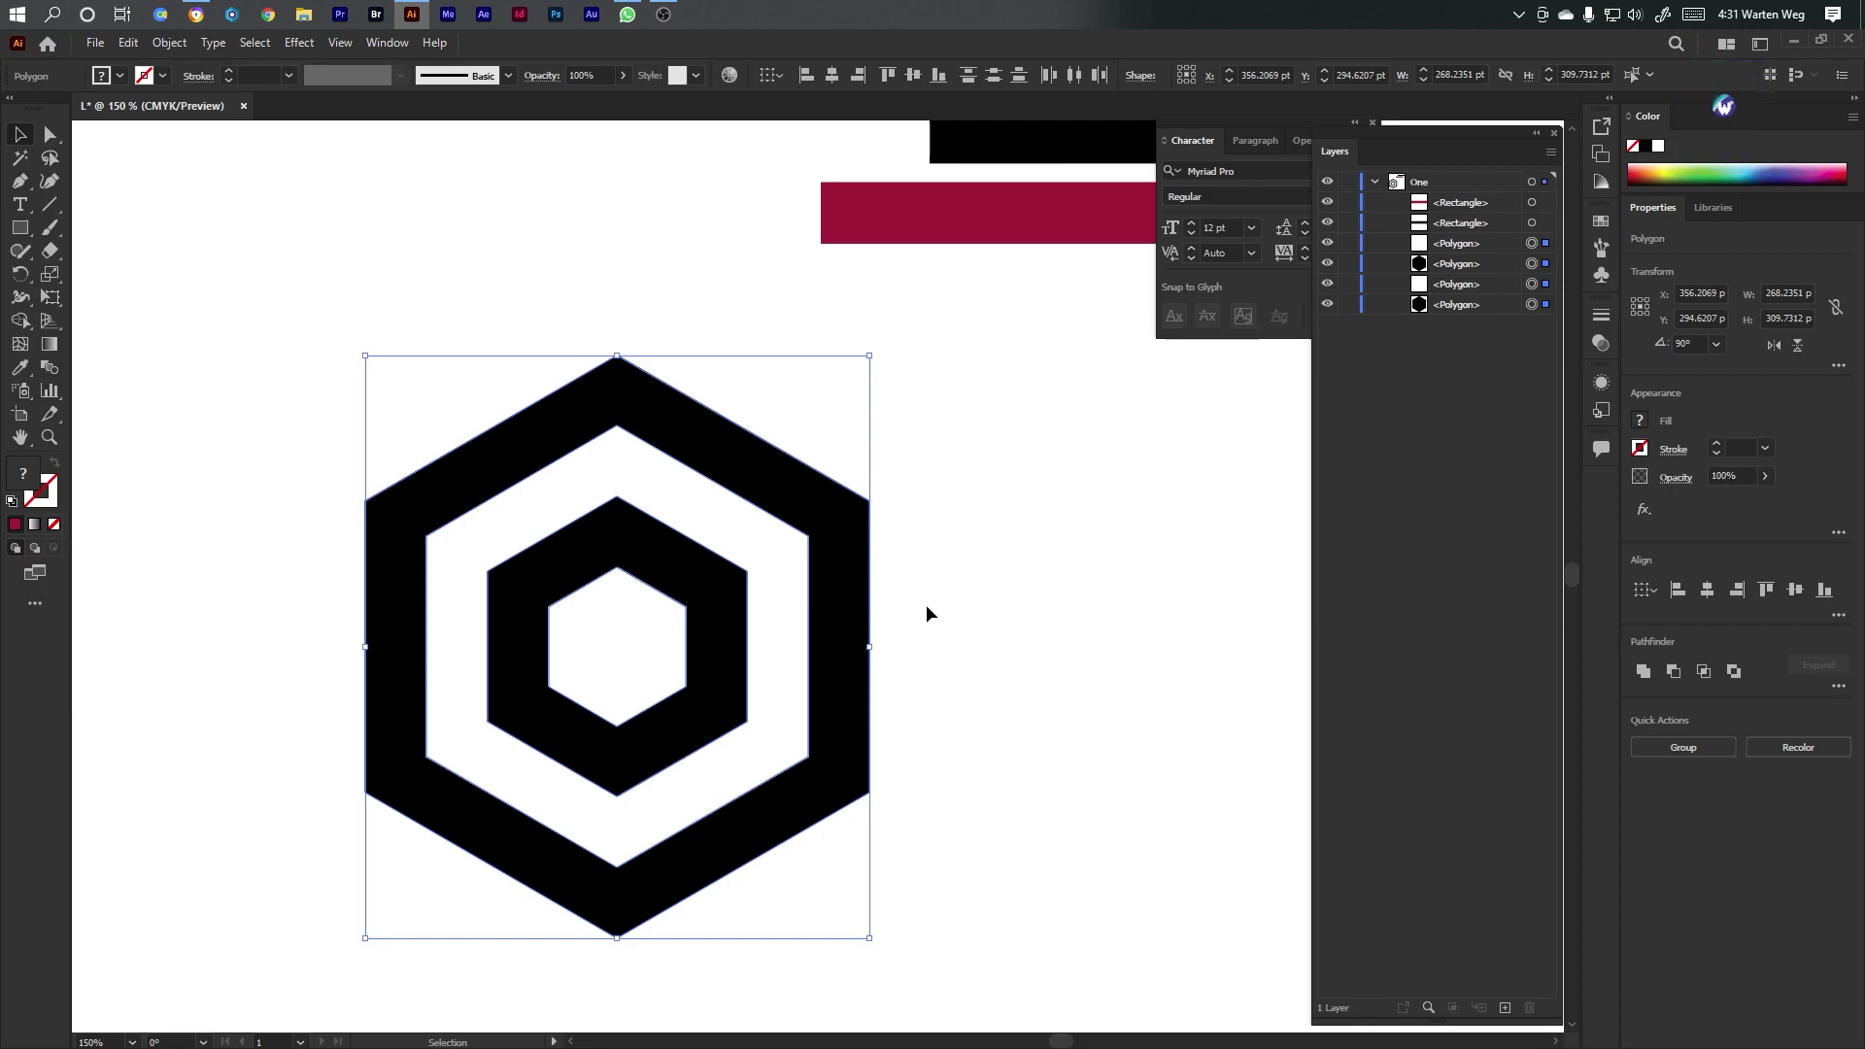
Draw a straight line from the outer hexagon's upper-left corner through its lower-right corner and beyond, with a 0.25 pt black stroke
drag(1056, 218, 1103, 474)
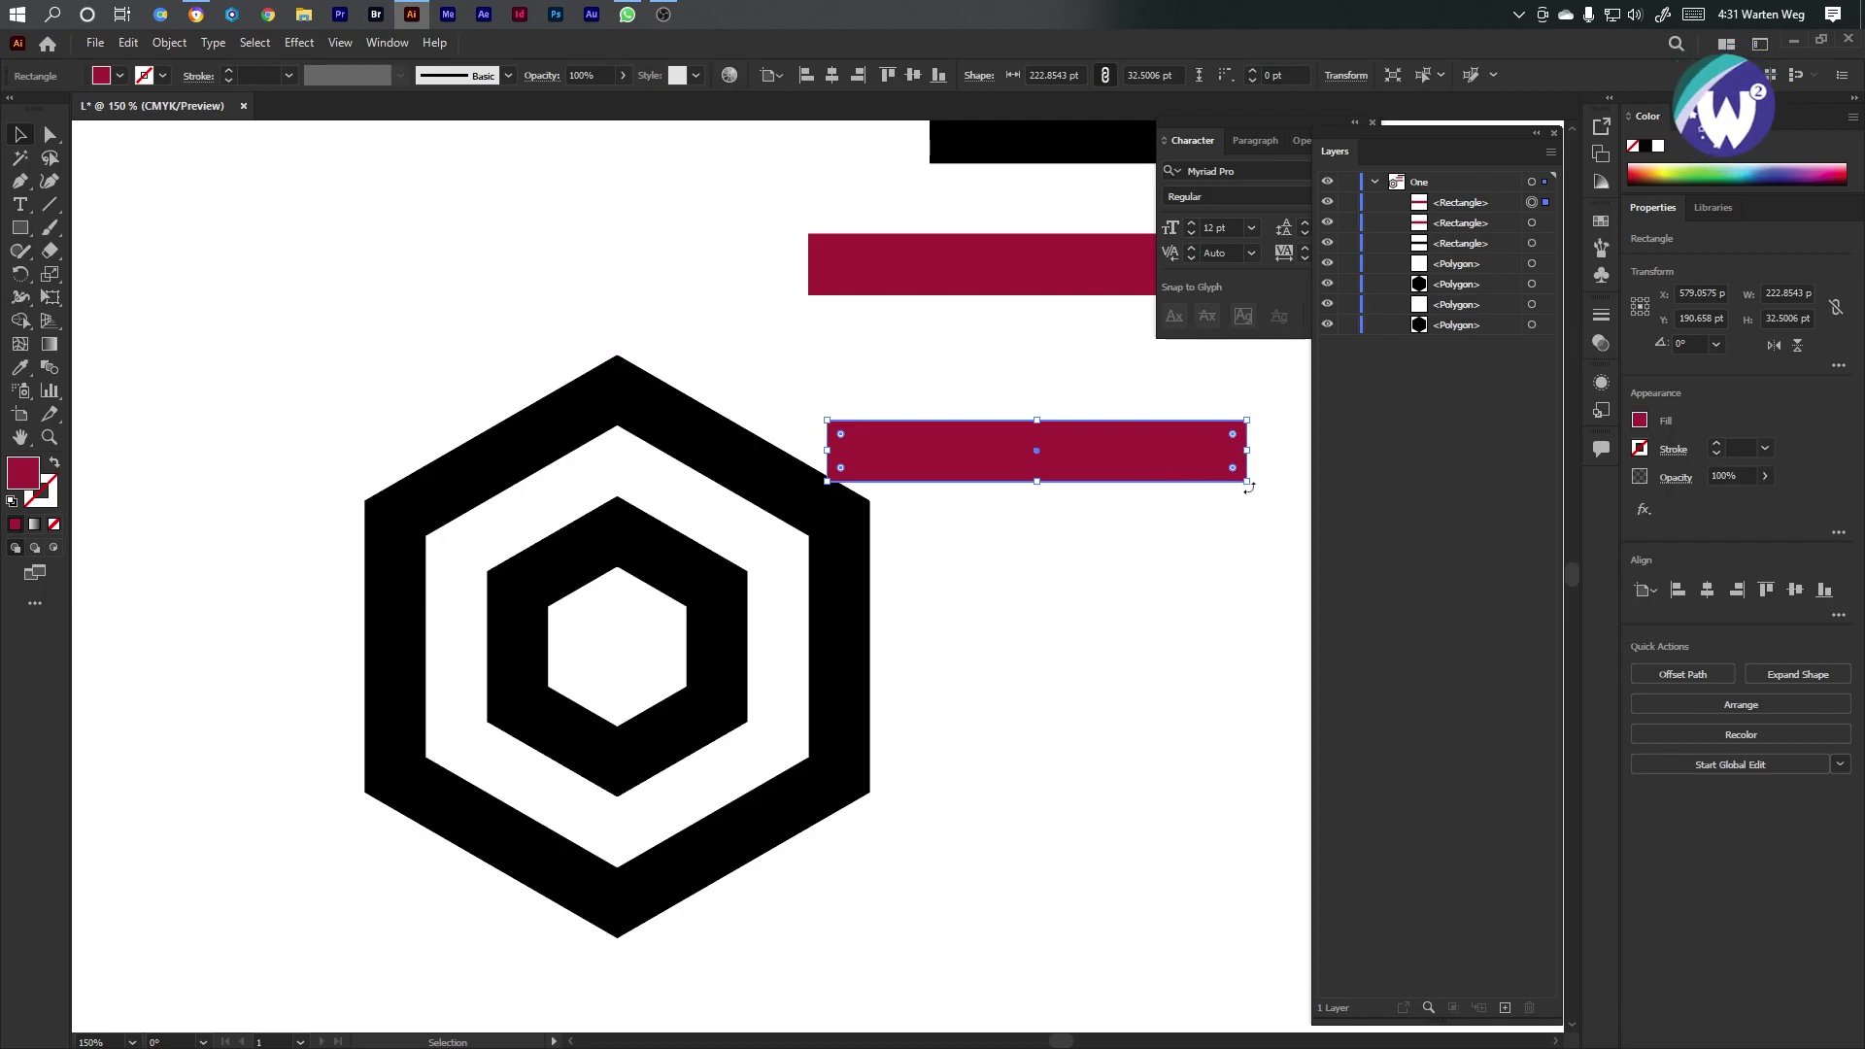
key(ctrl+z)
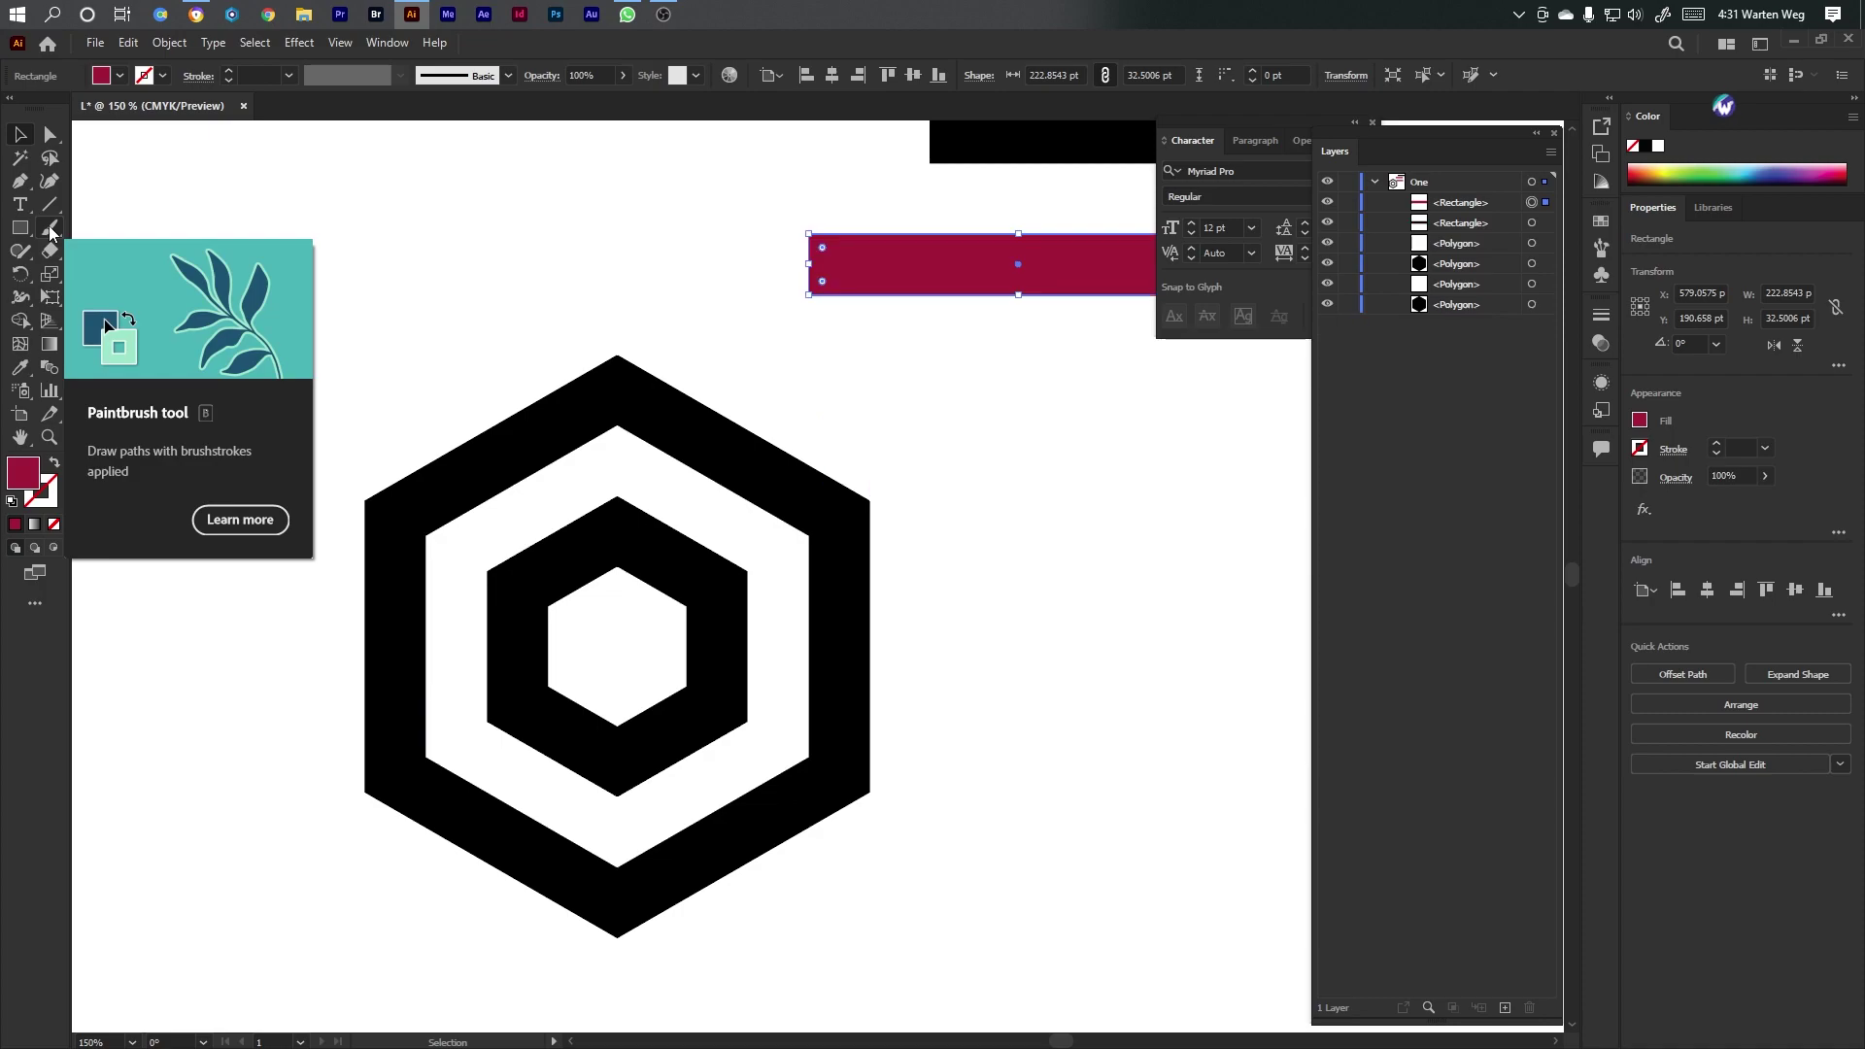
click(52, 205)
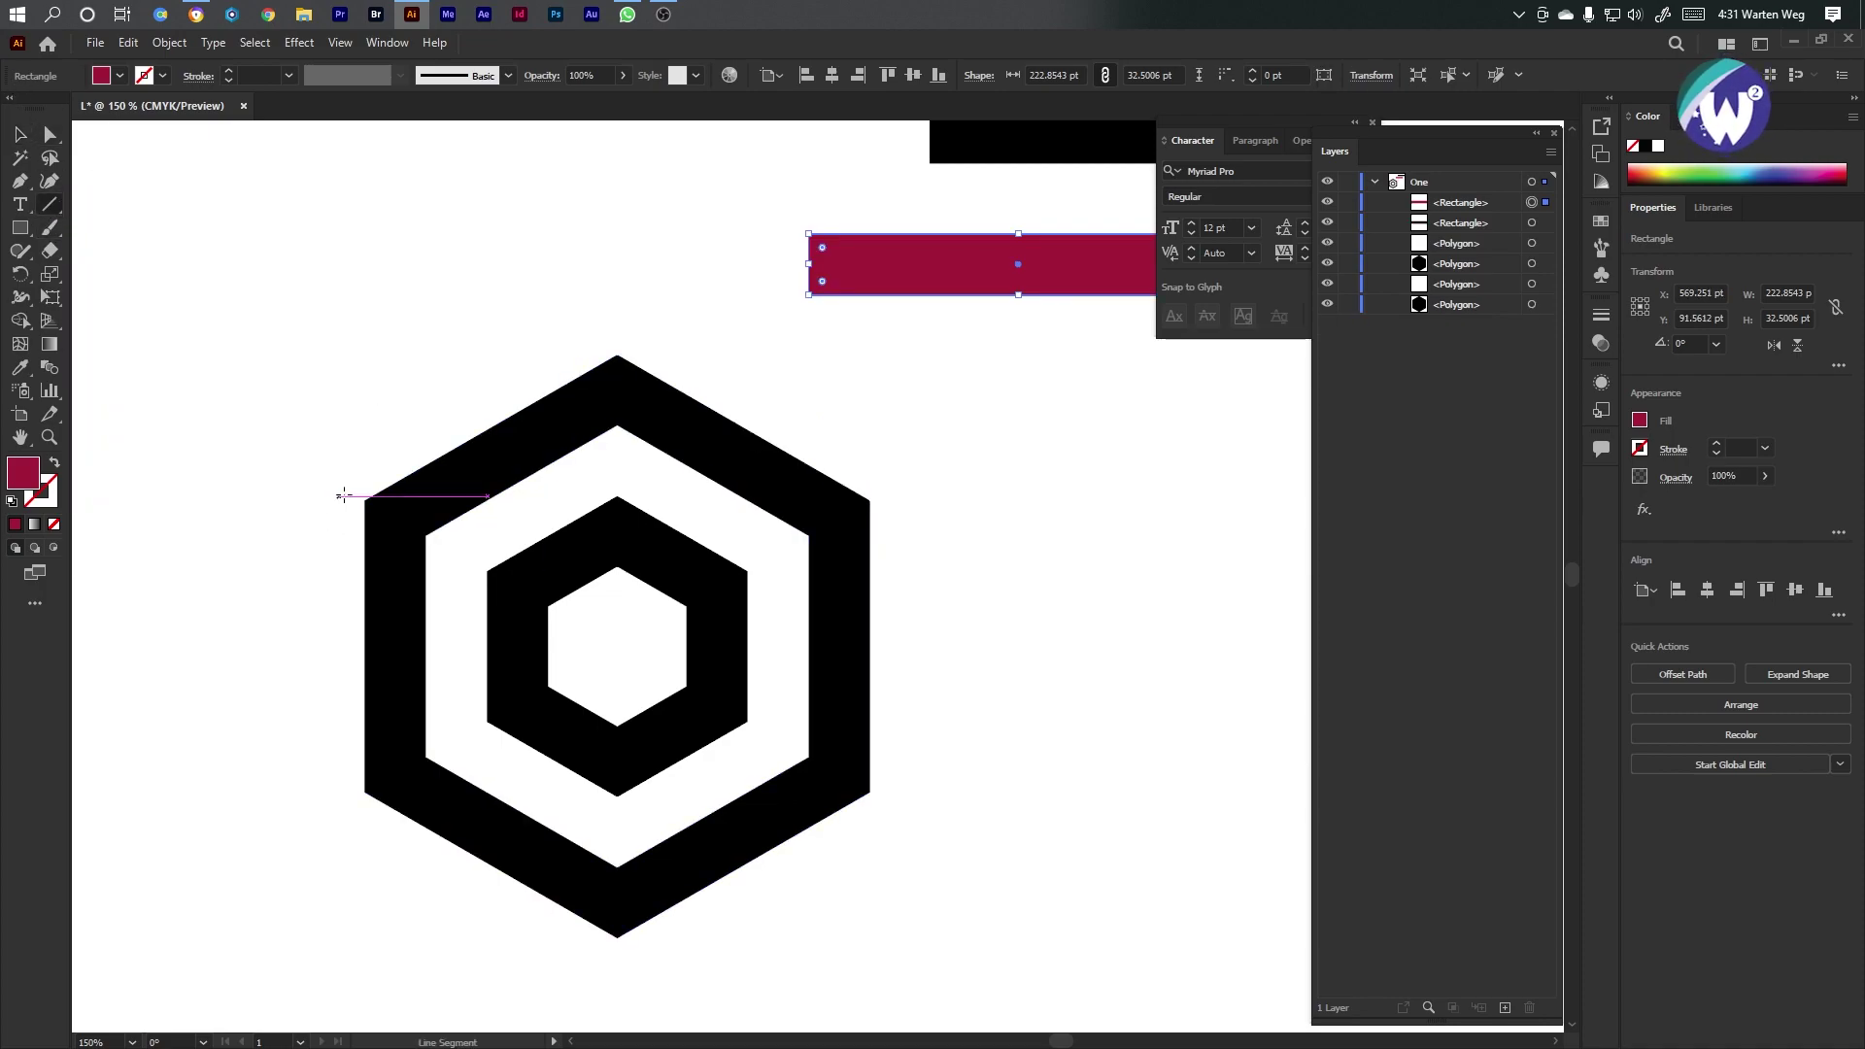
drag(364, 501, 1044, 894)
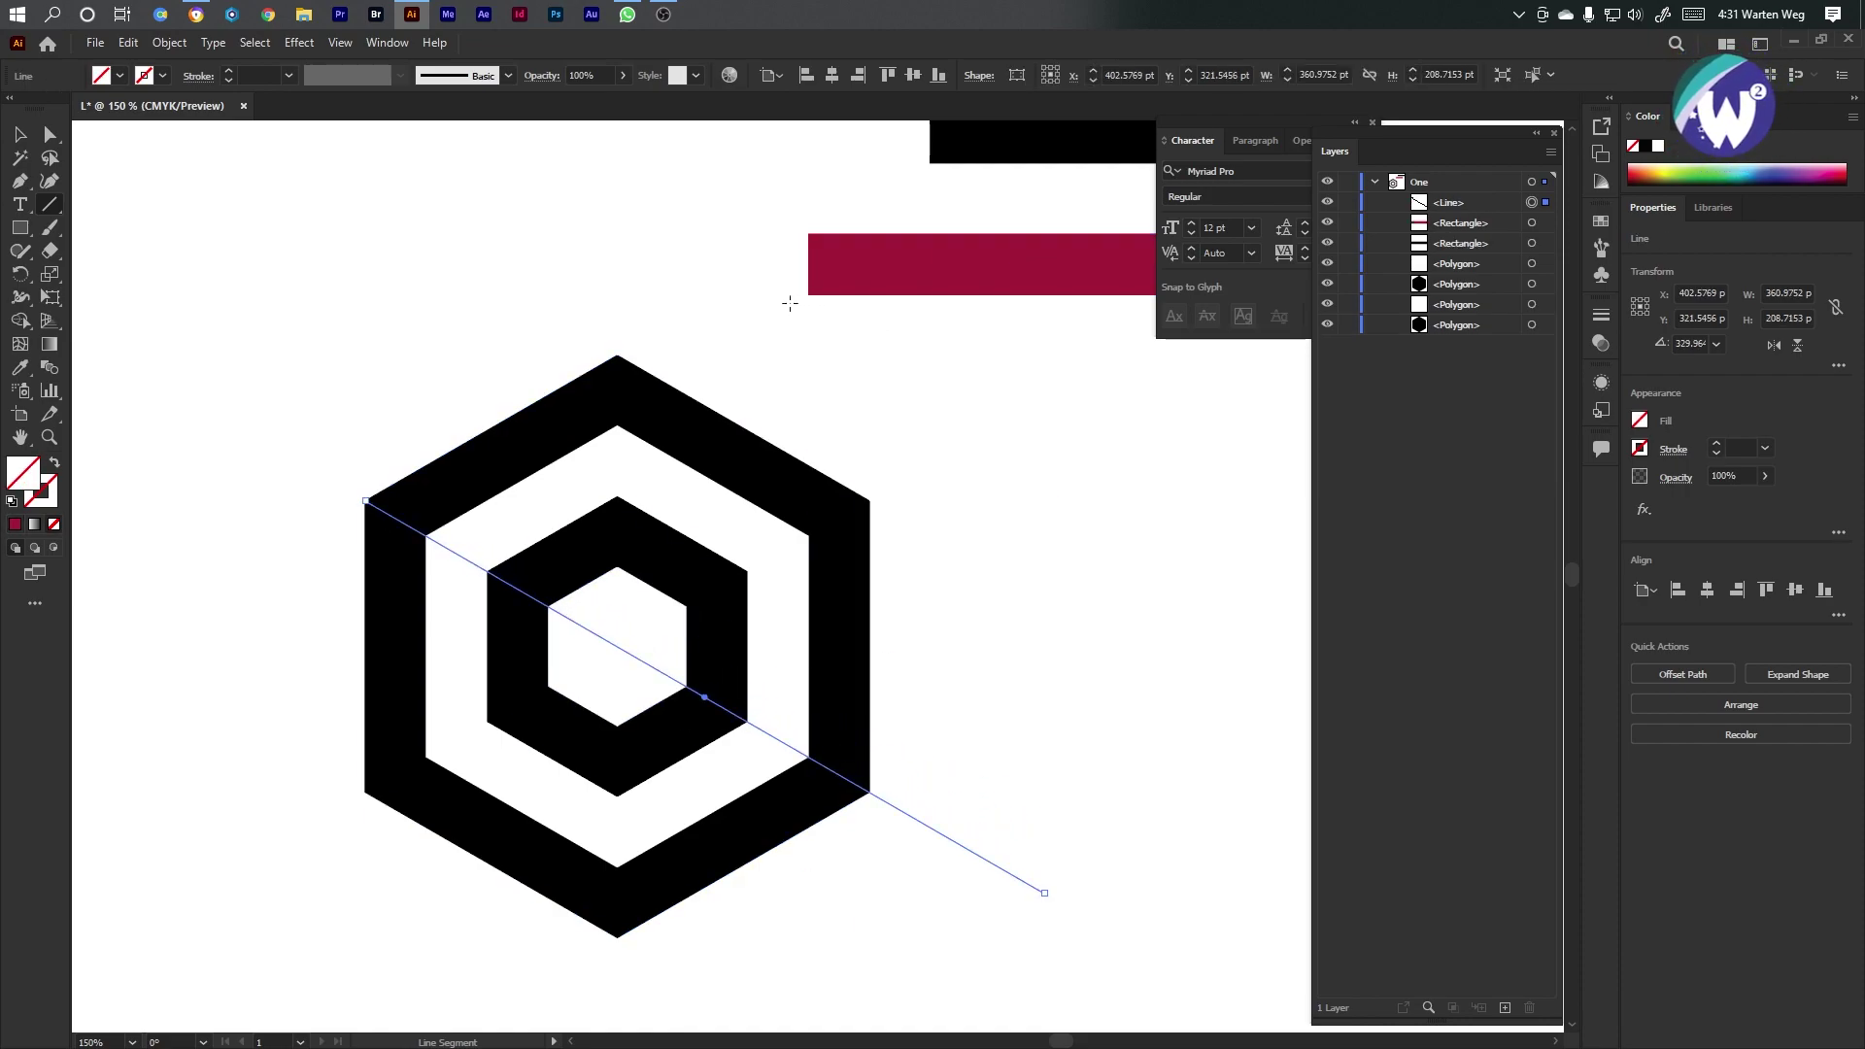
click(229, 71)
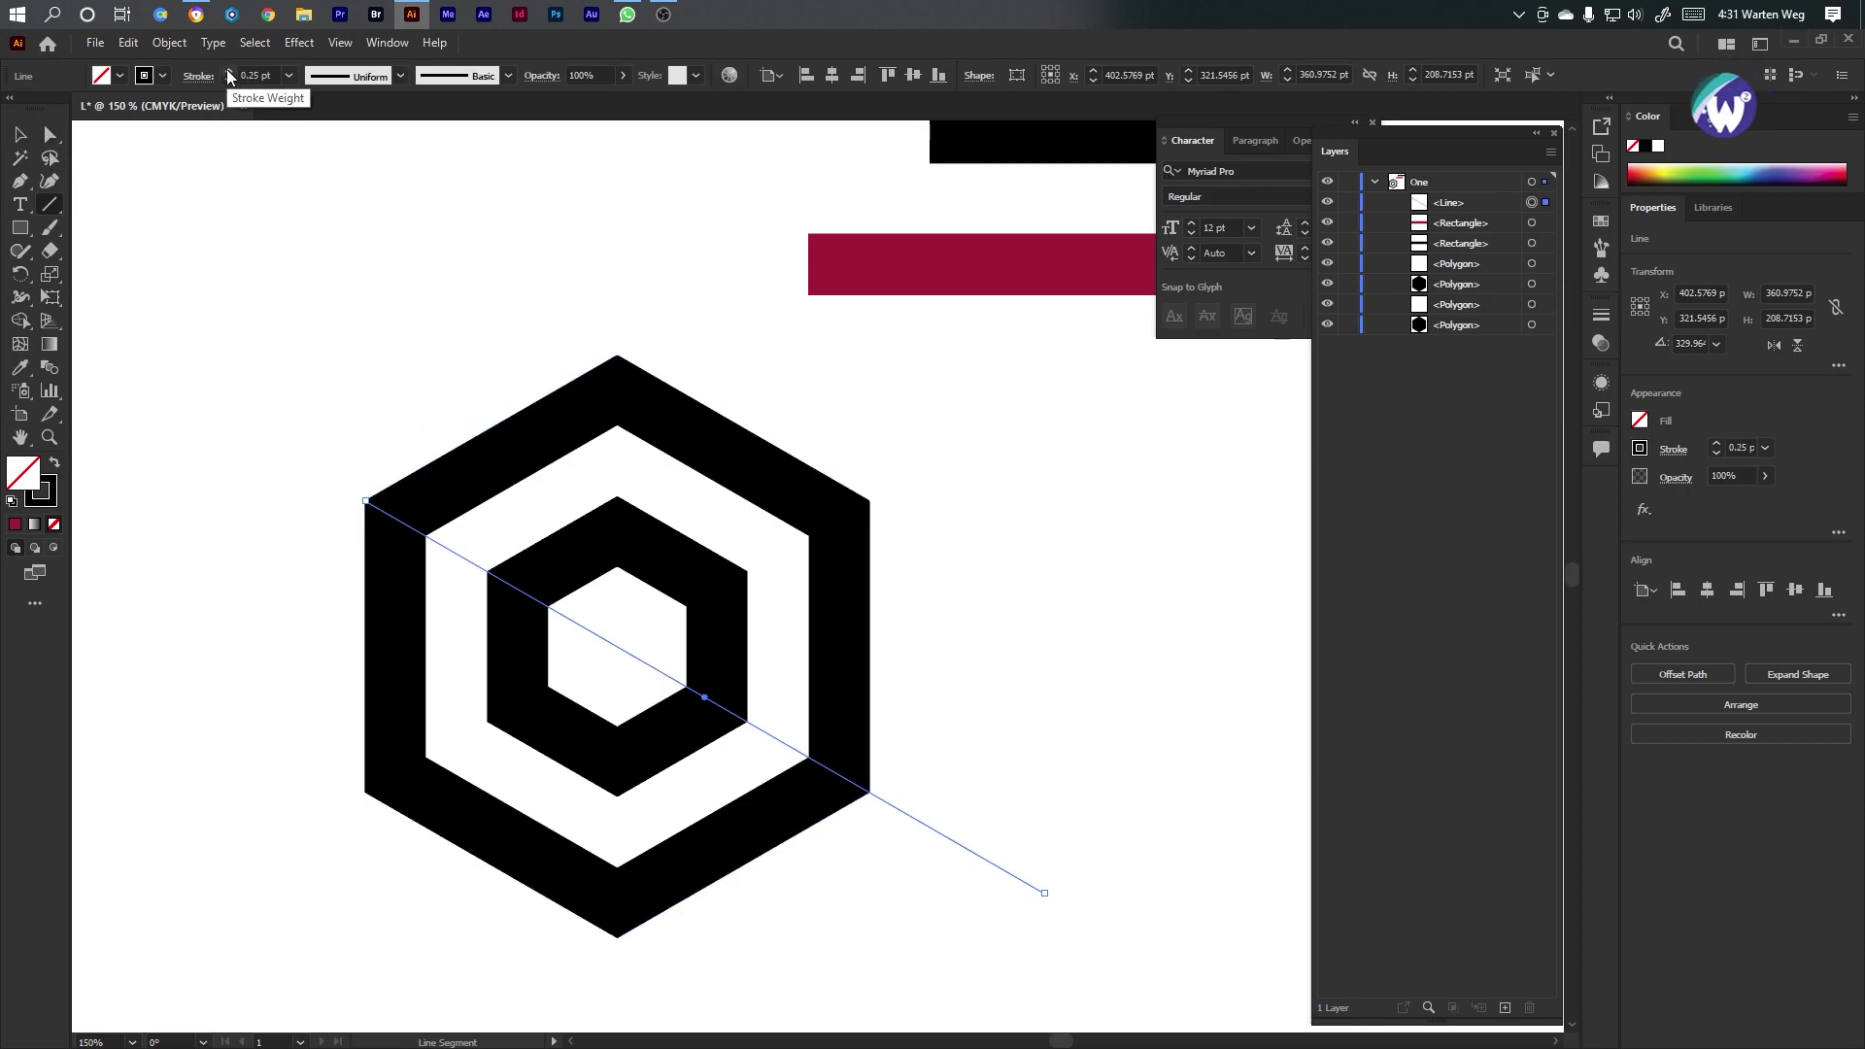
ctrl+click(271, 356)
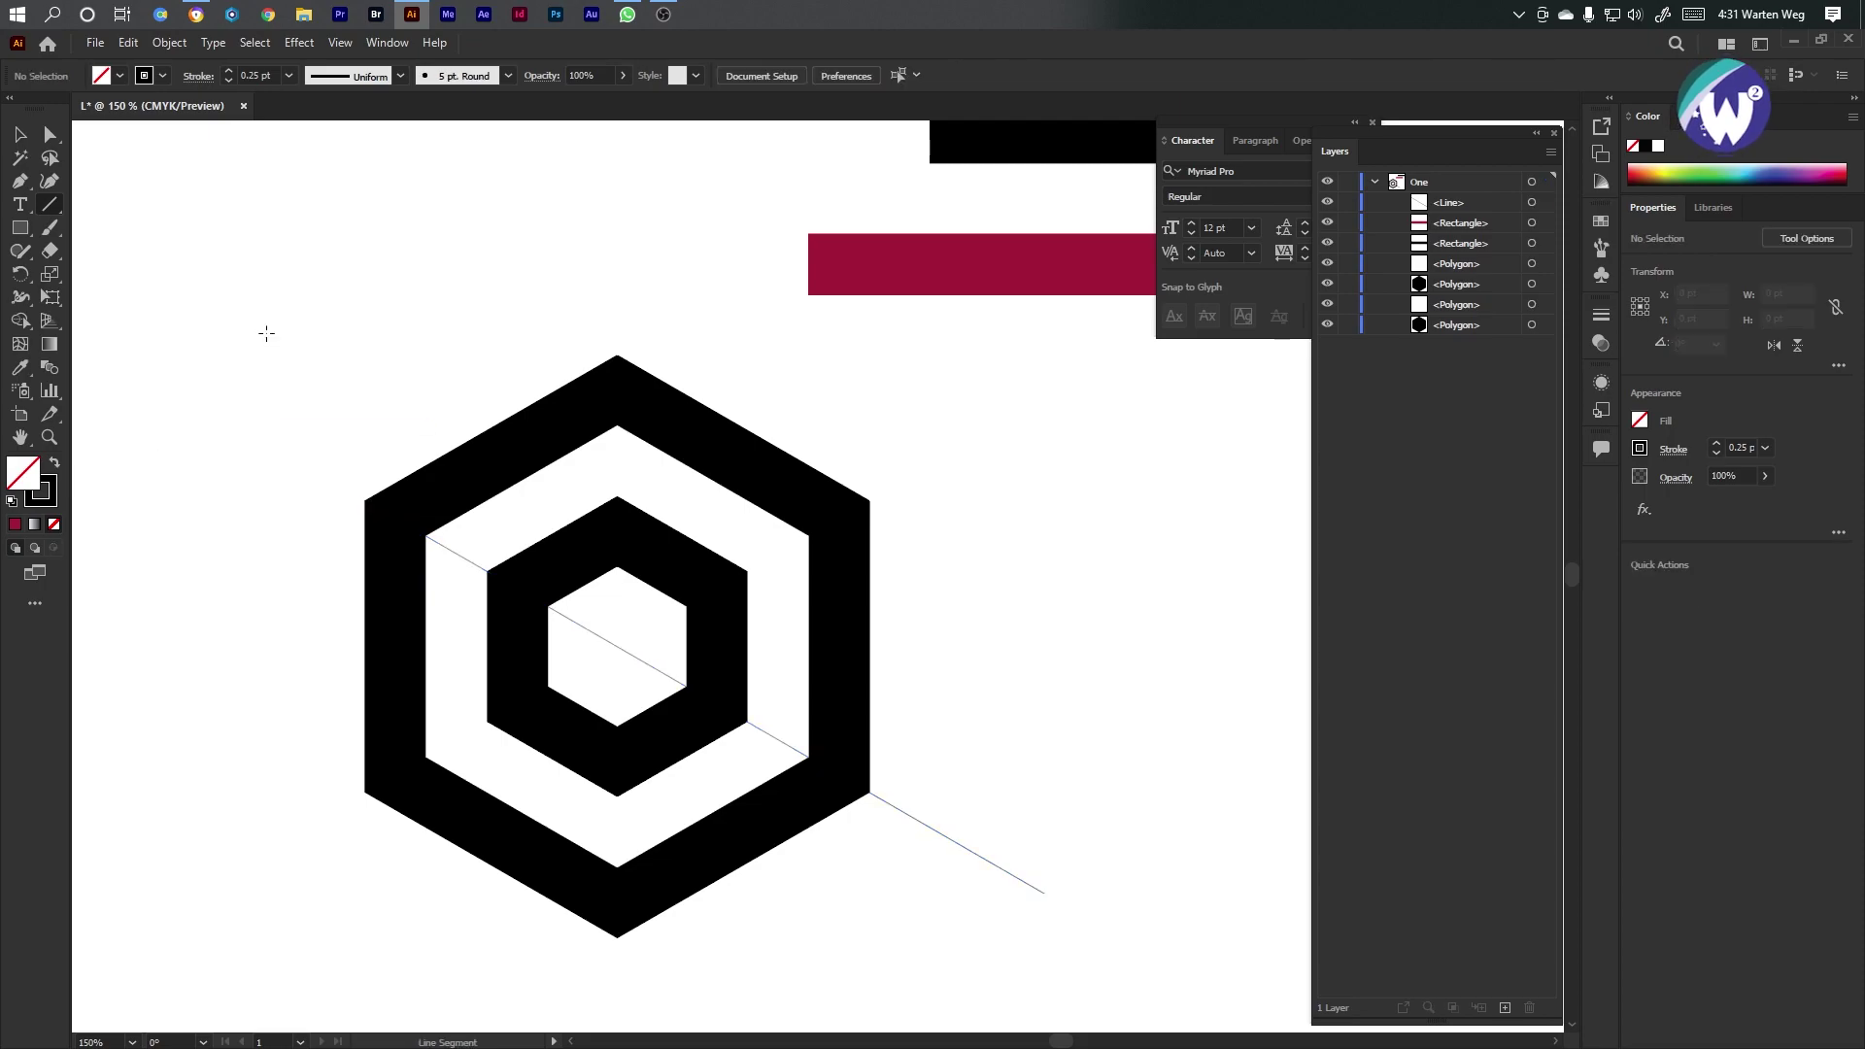
Centre the diagonal line and all four nested hexagons on each other horizontally and vertically
click(20, 136)
drag(1000, 452, 330, 806)
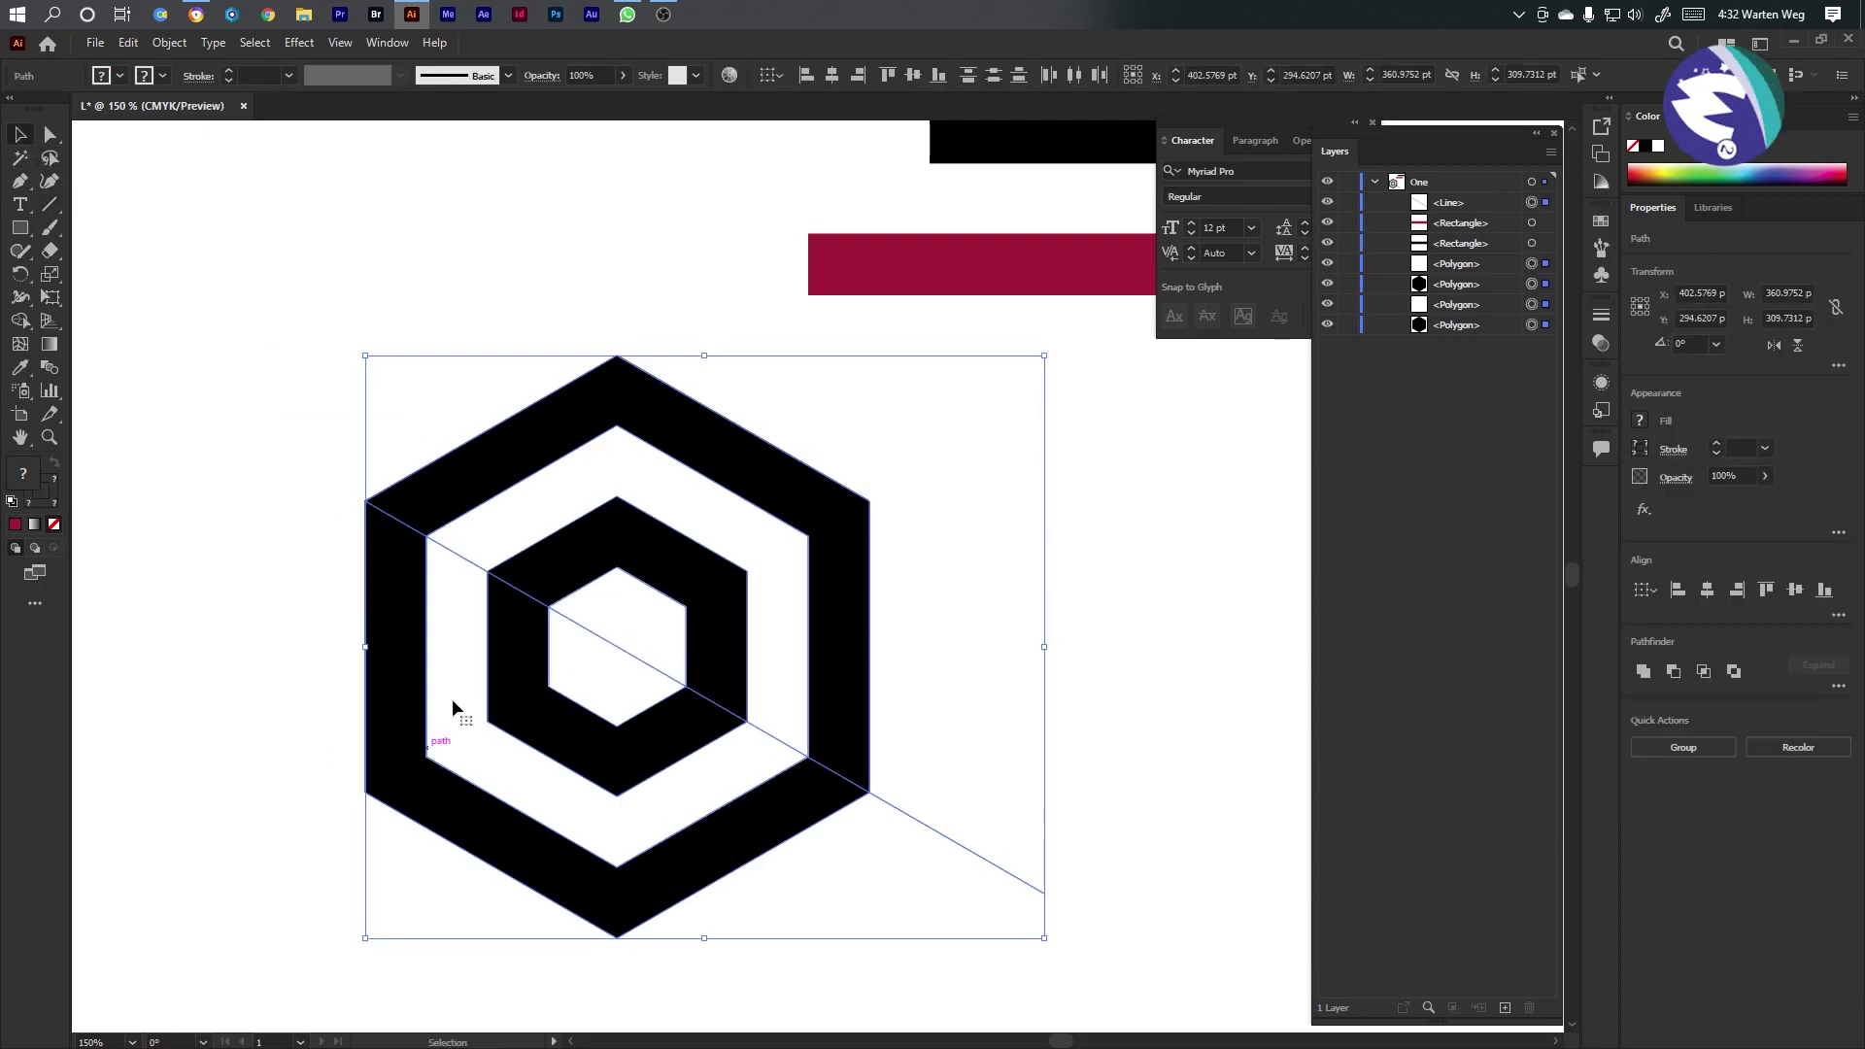
click(832, 75)
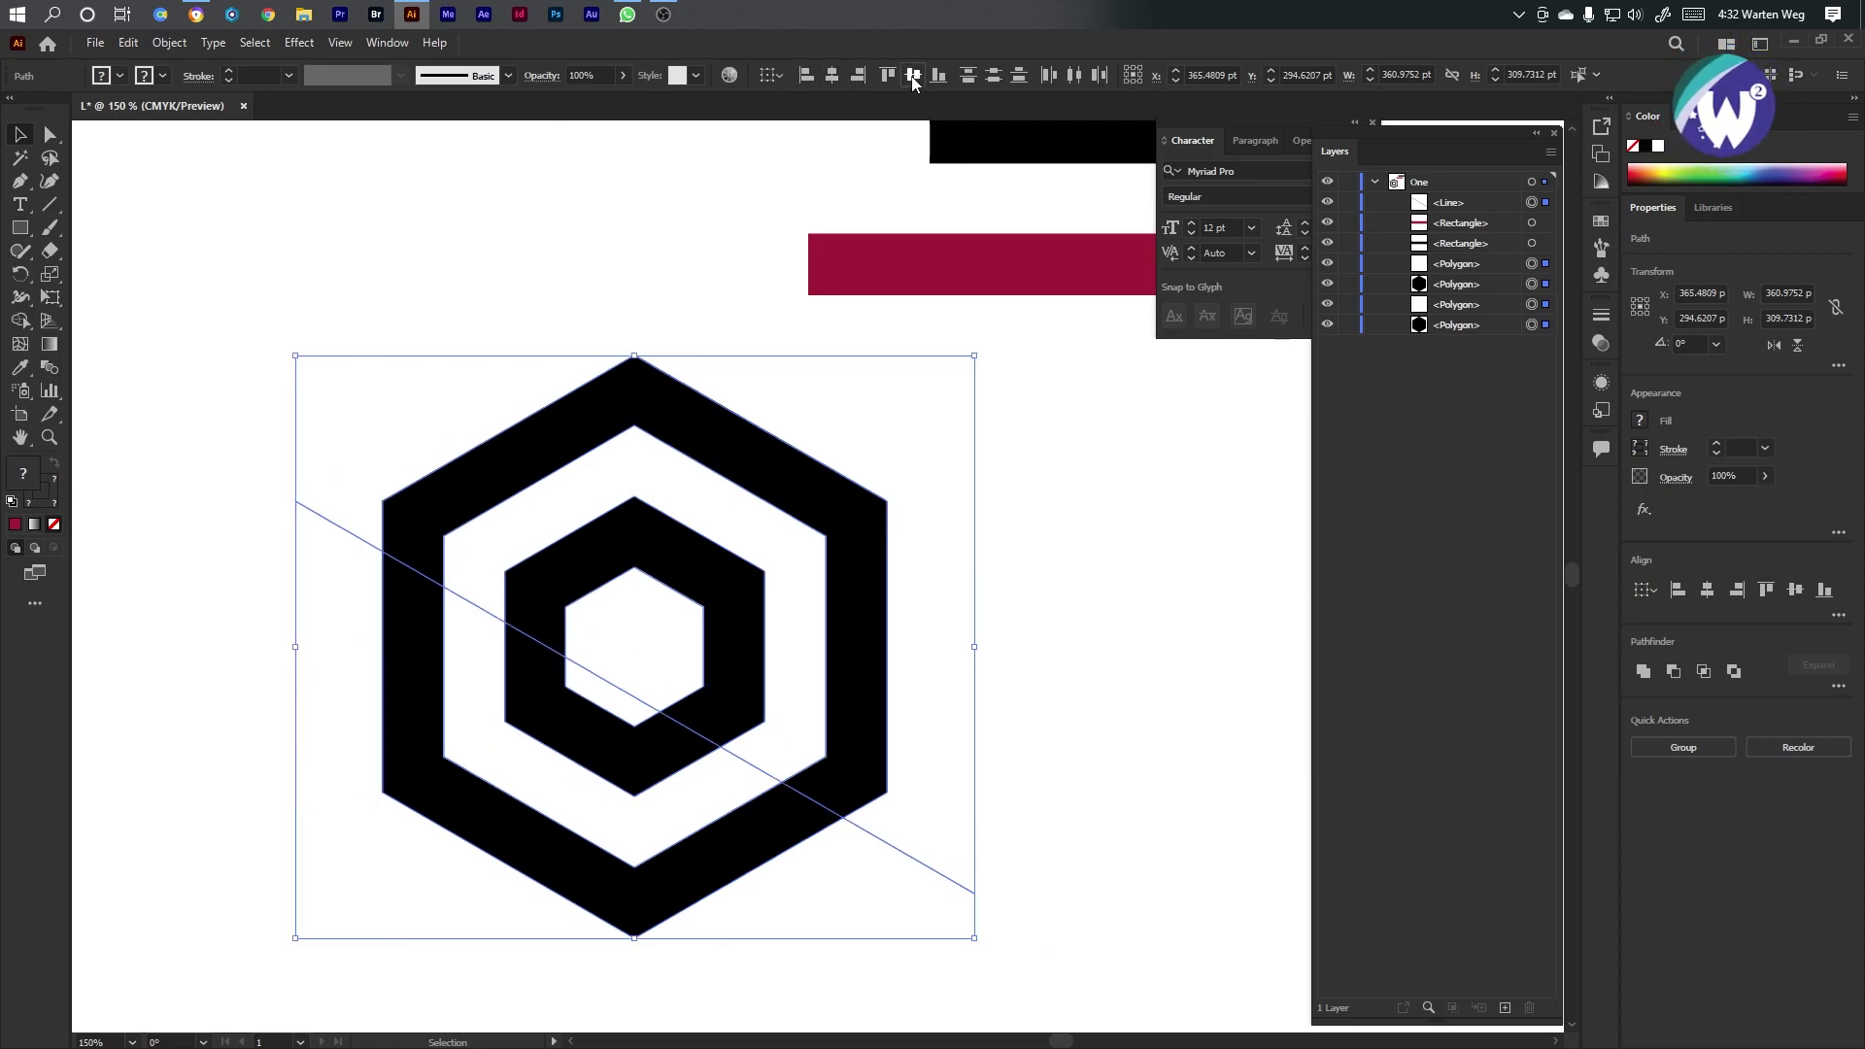
click(913, 78)
click(1090, 735)
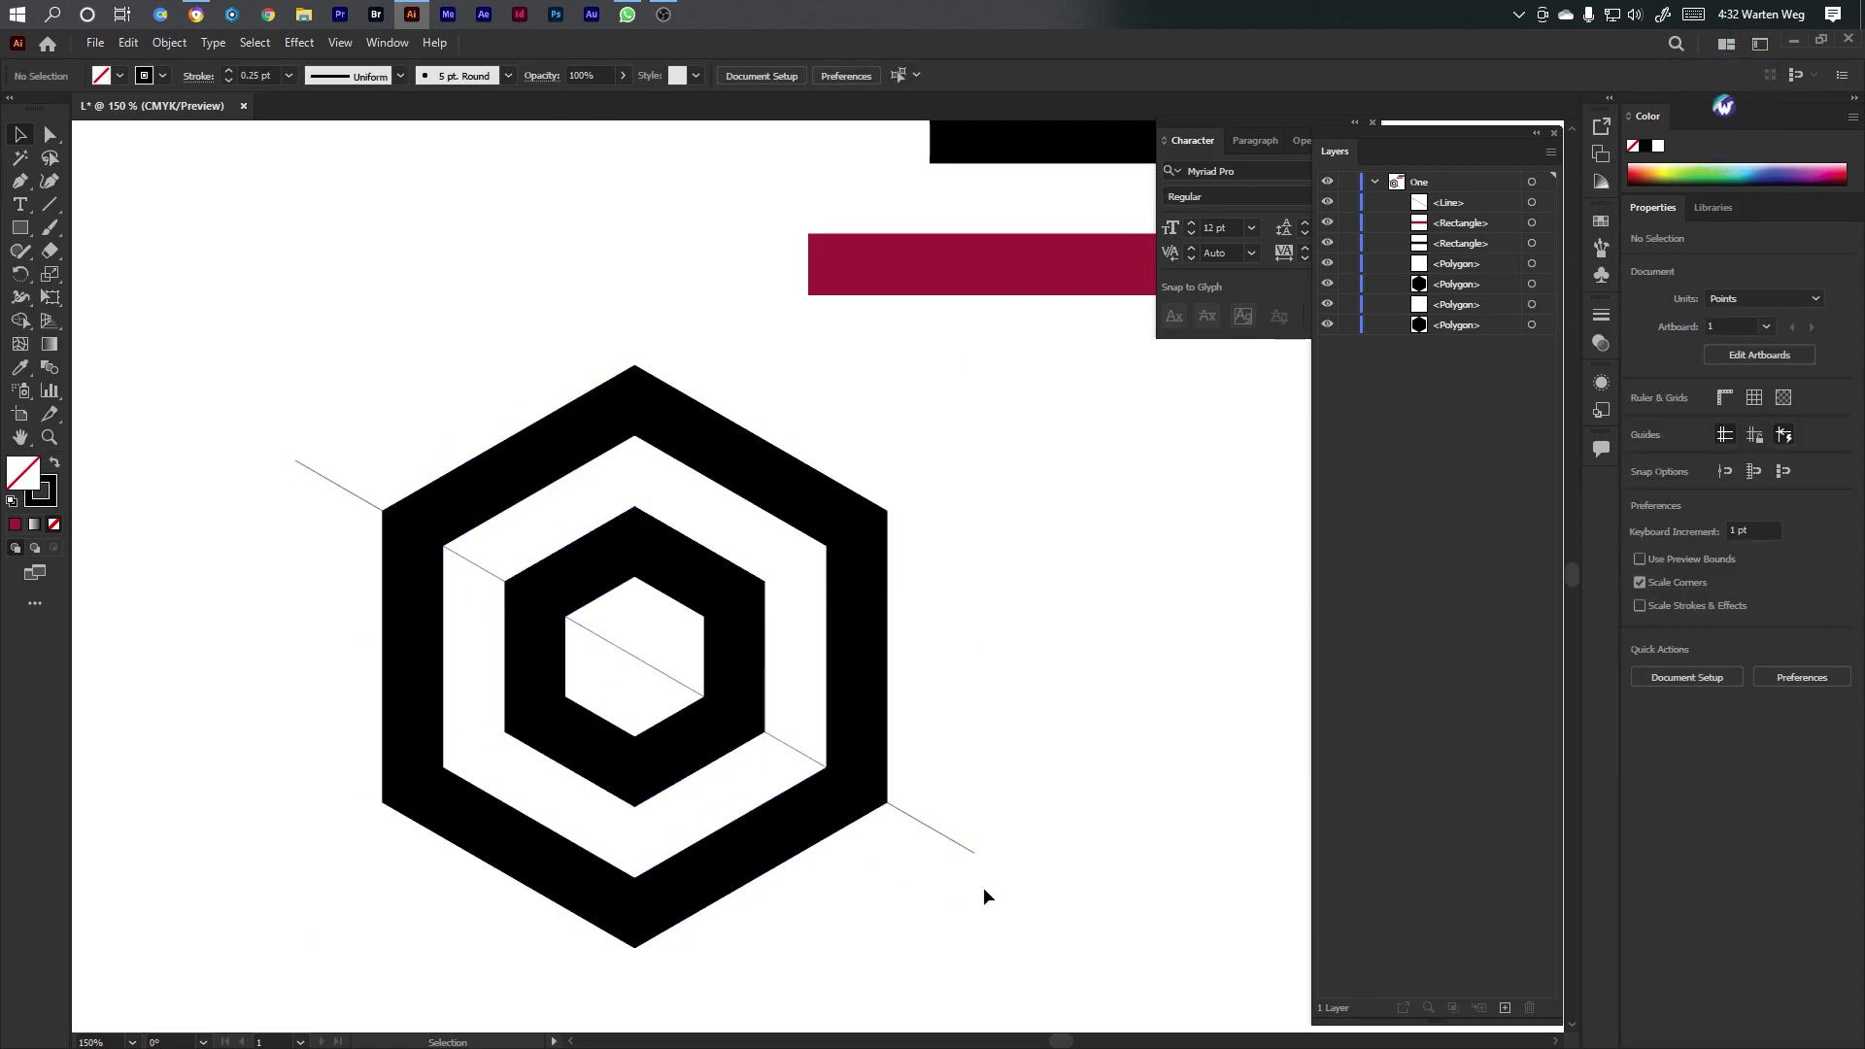
Reflect a copy of the diagonal line across the vertical axis so that both lines cross at the hexagons' centre
click(957, 841)
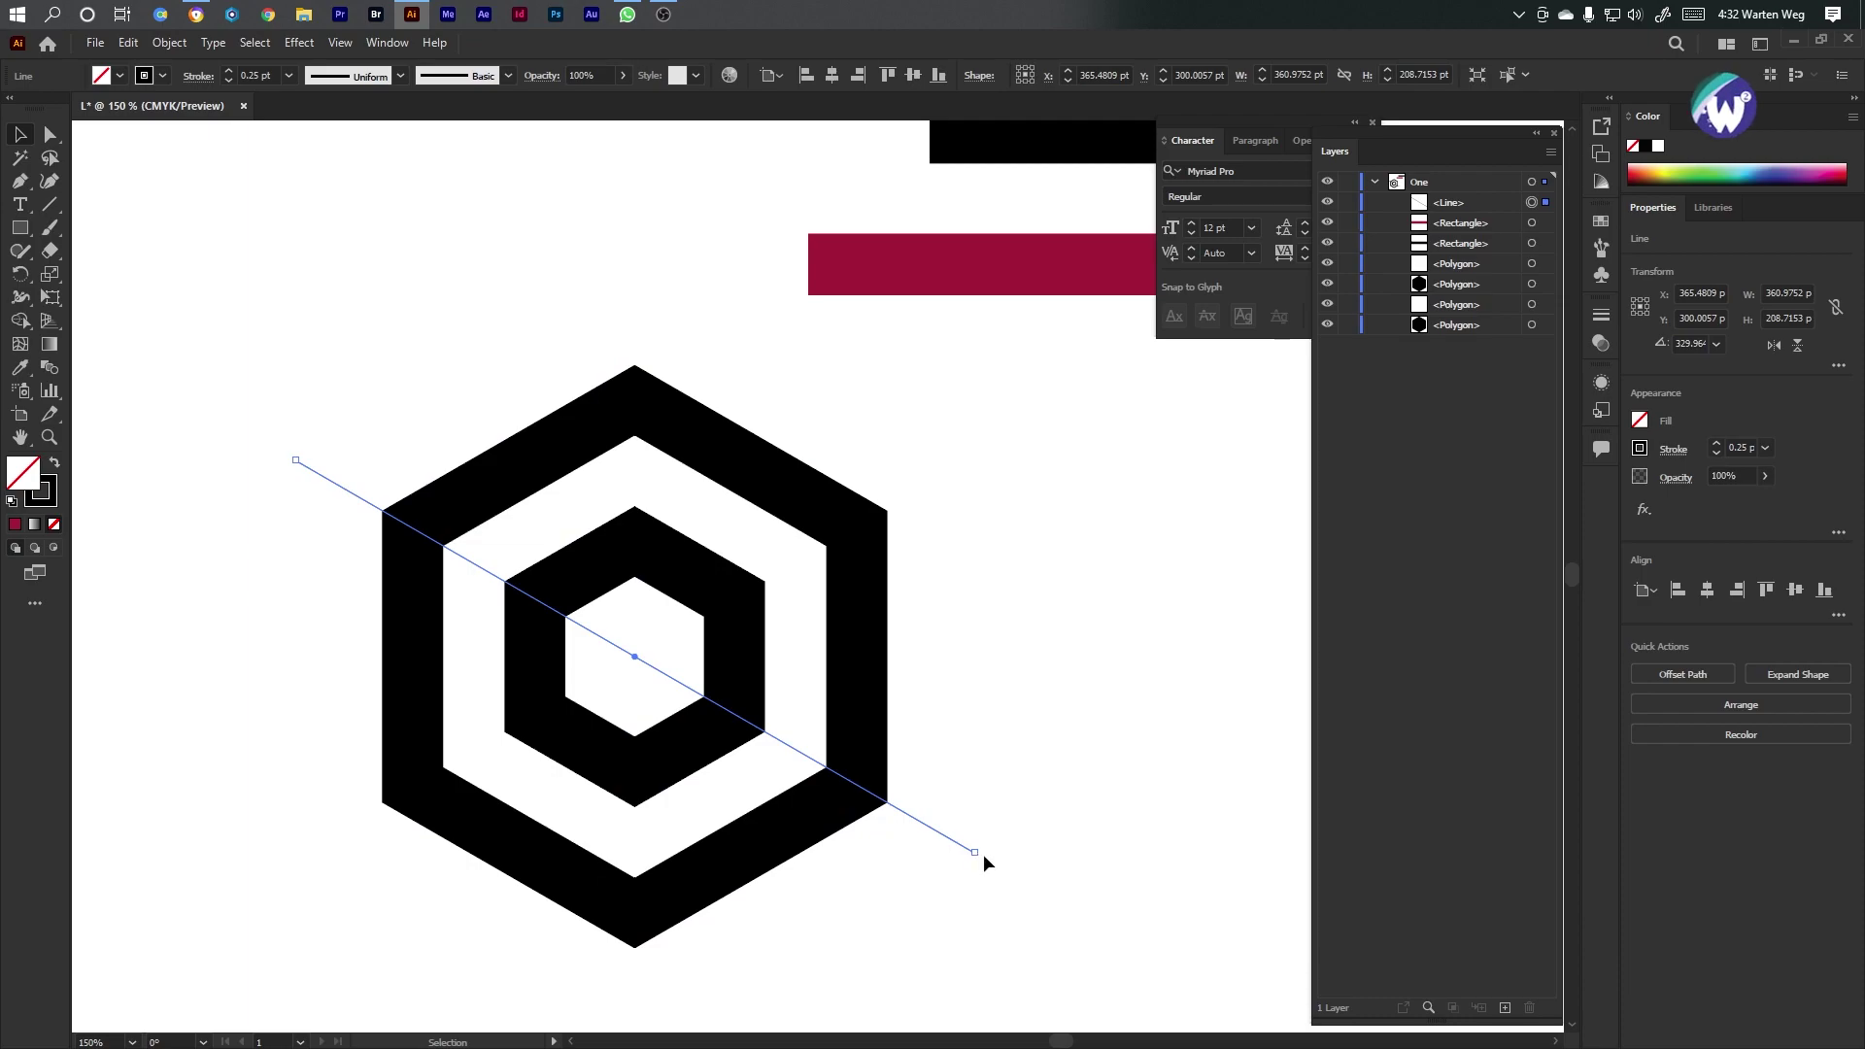
right_click(958, 849)
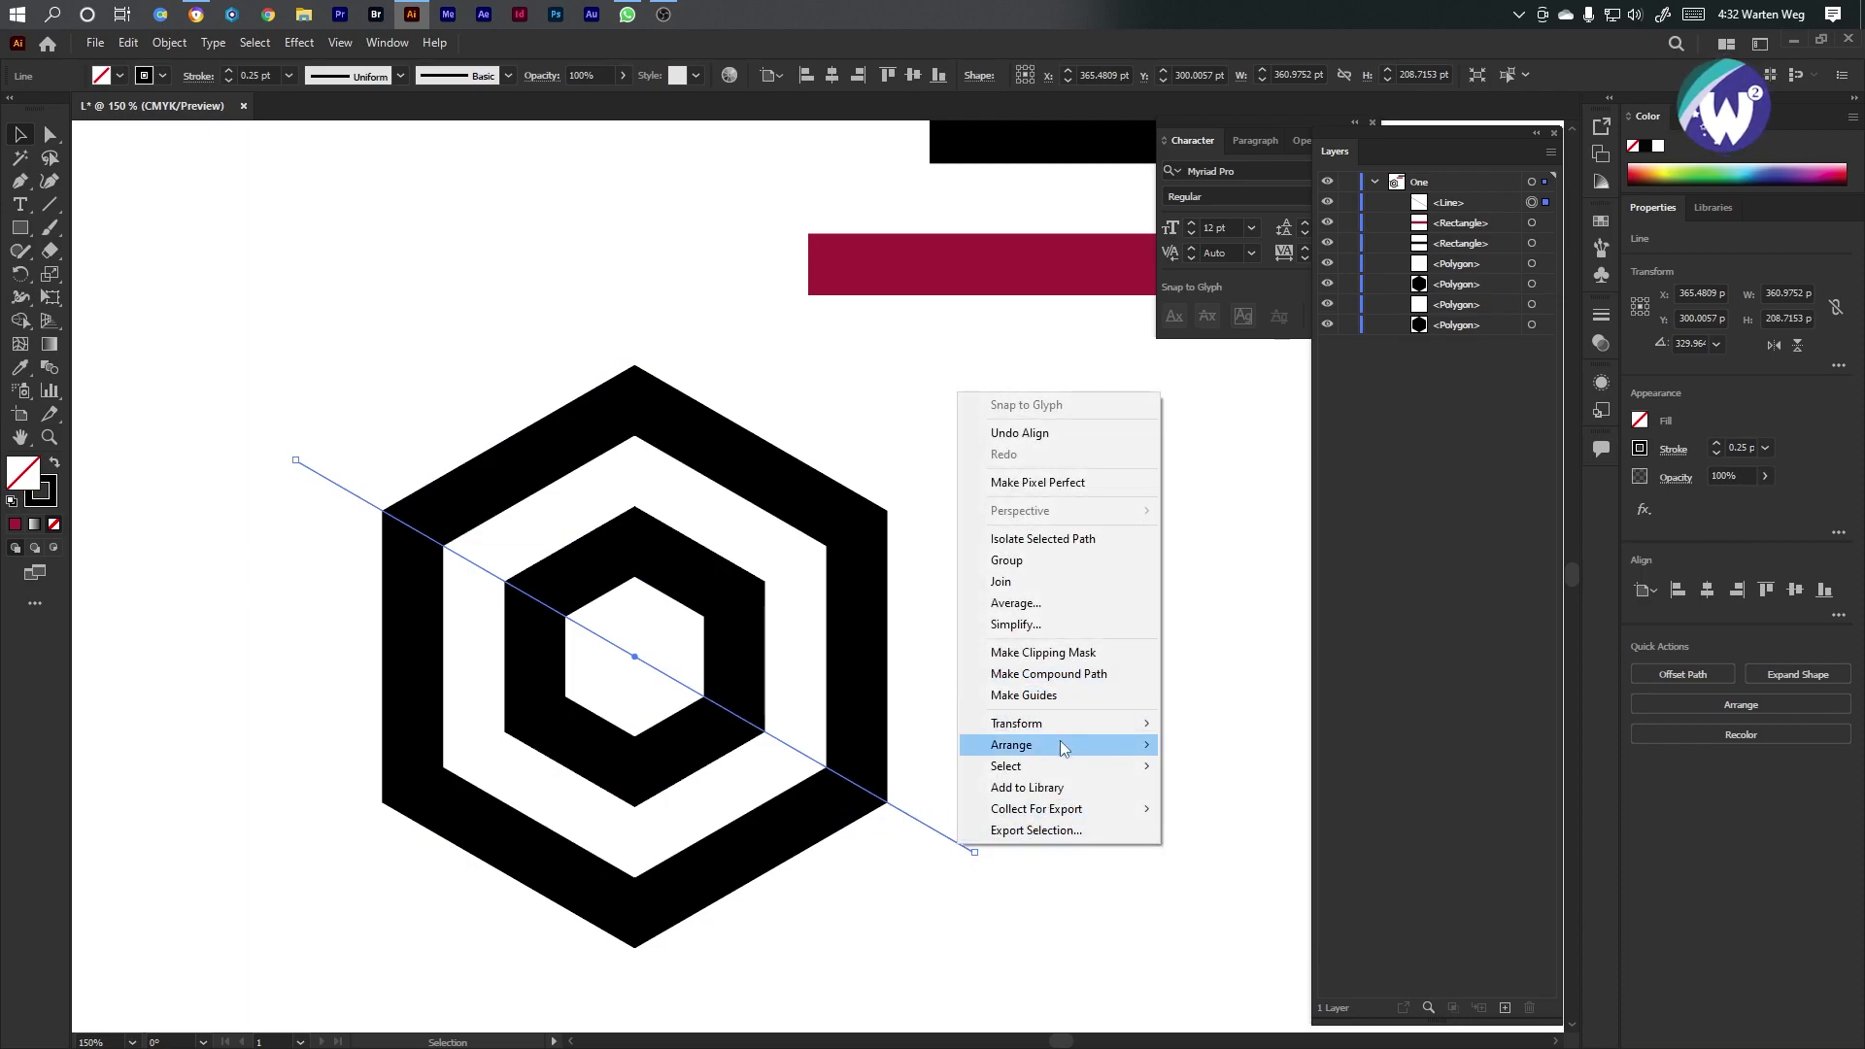
mouse_move(1064, 724)
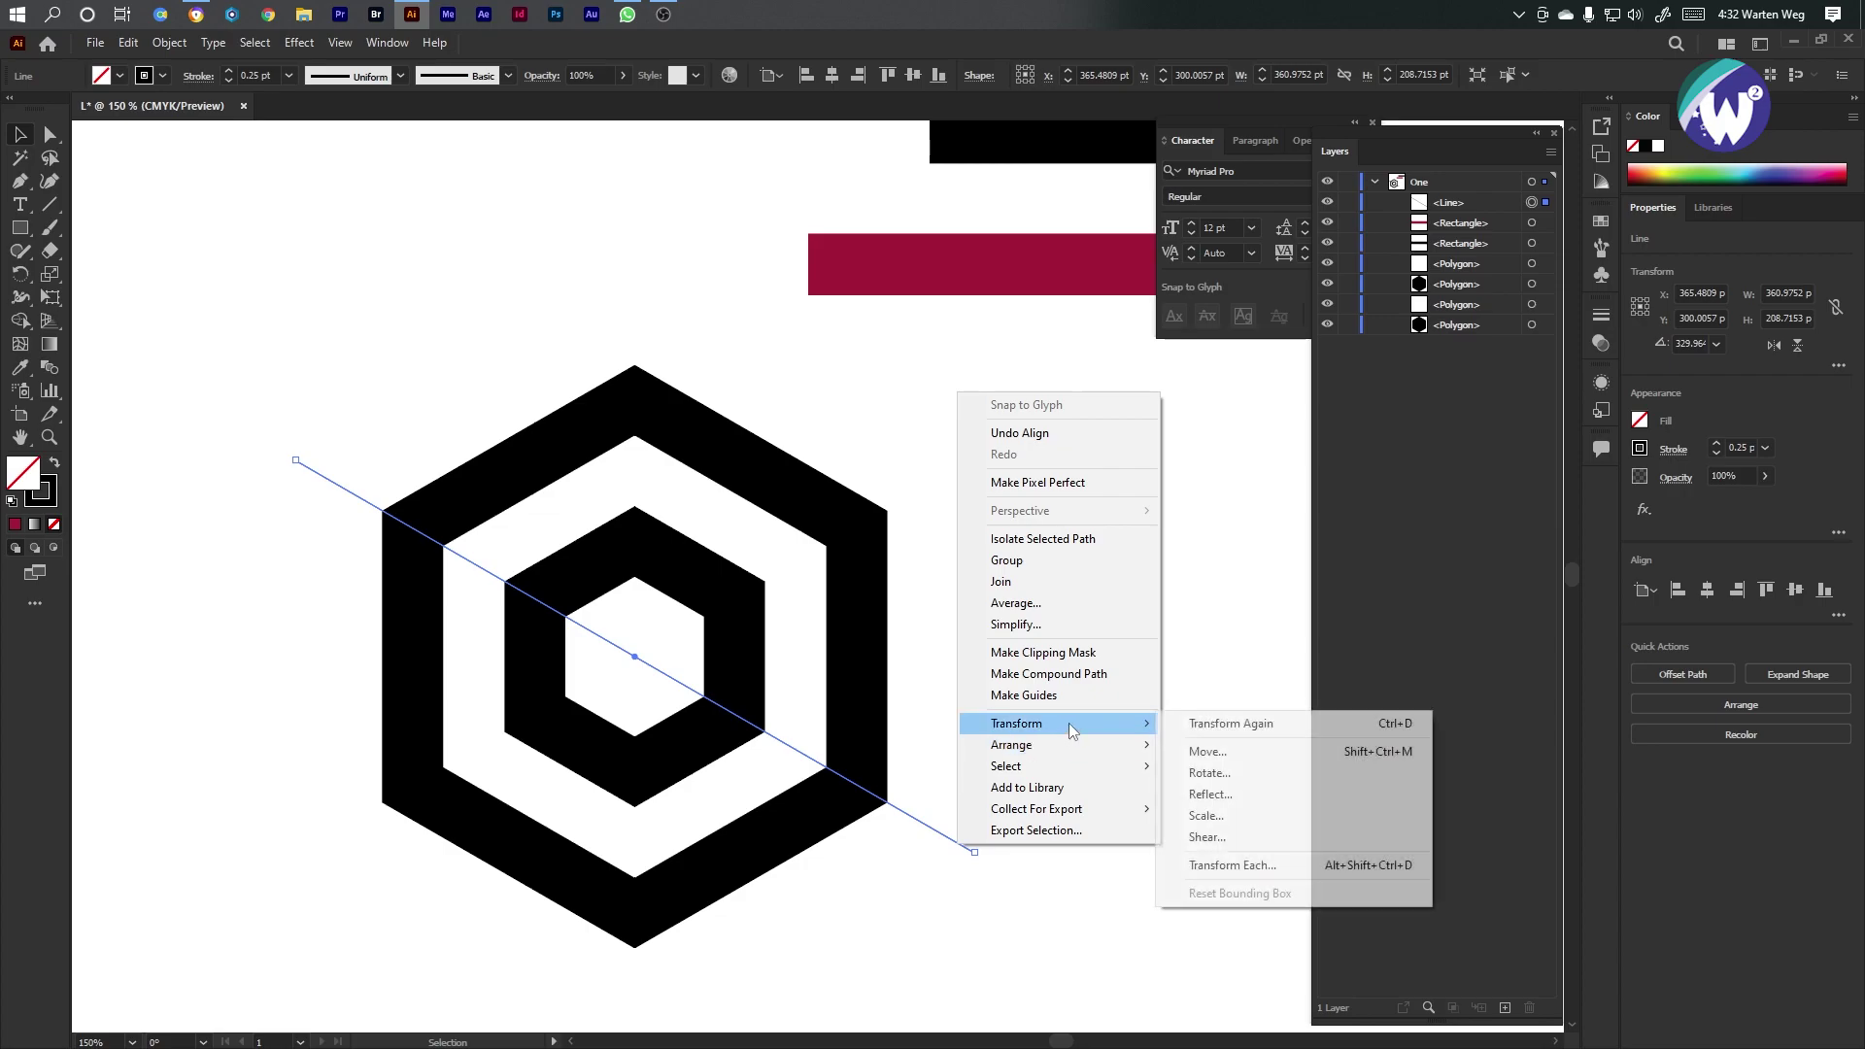
click(1231, 794)
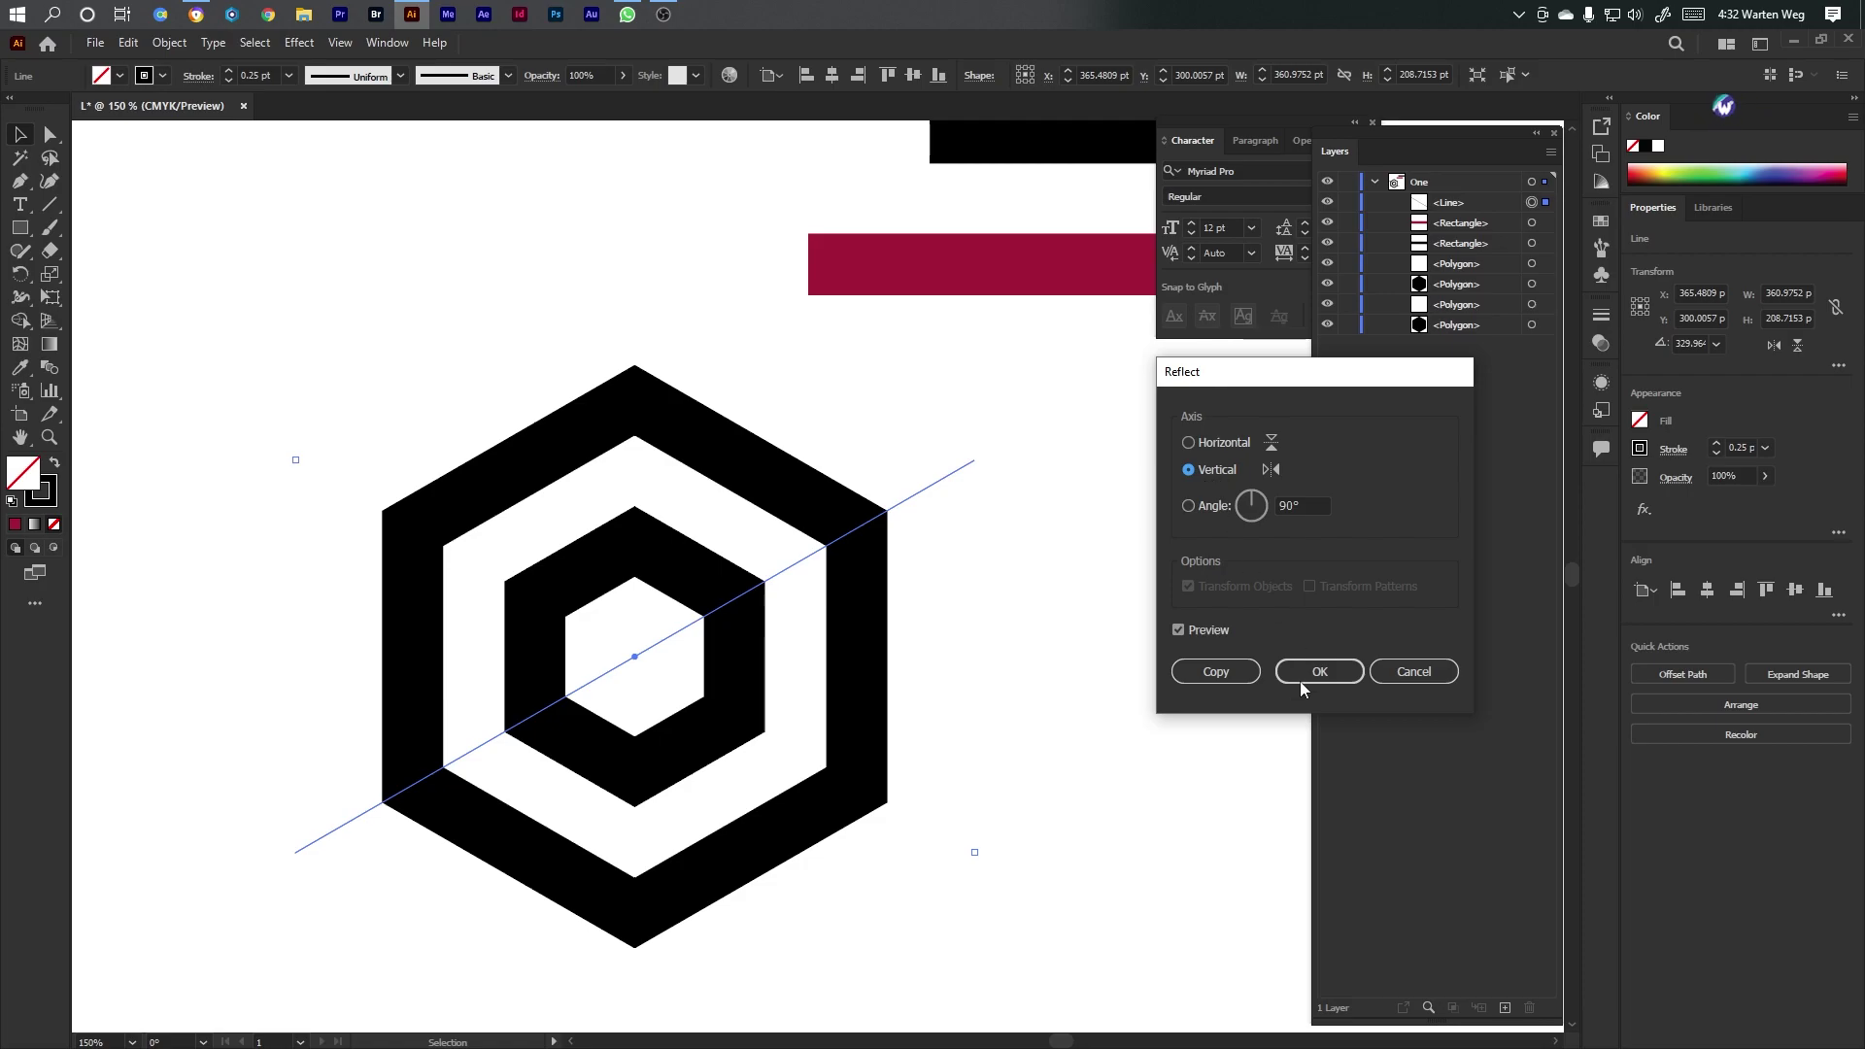
click(1232, 680)
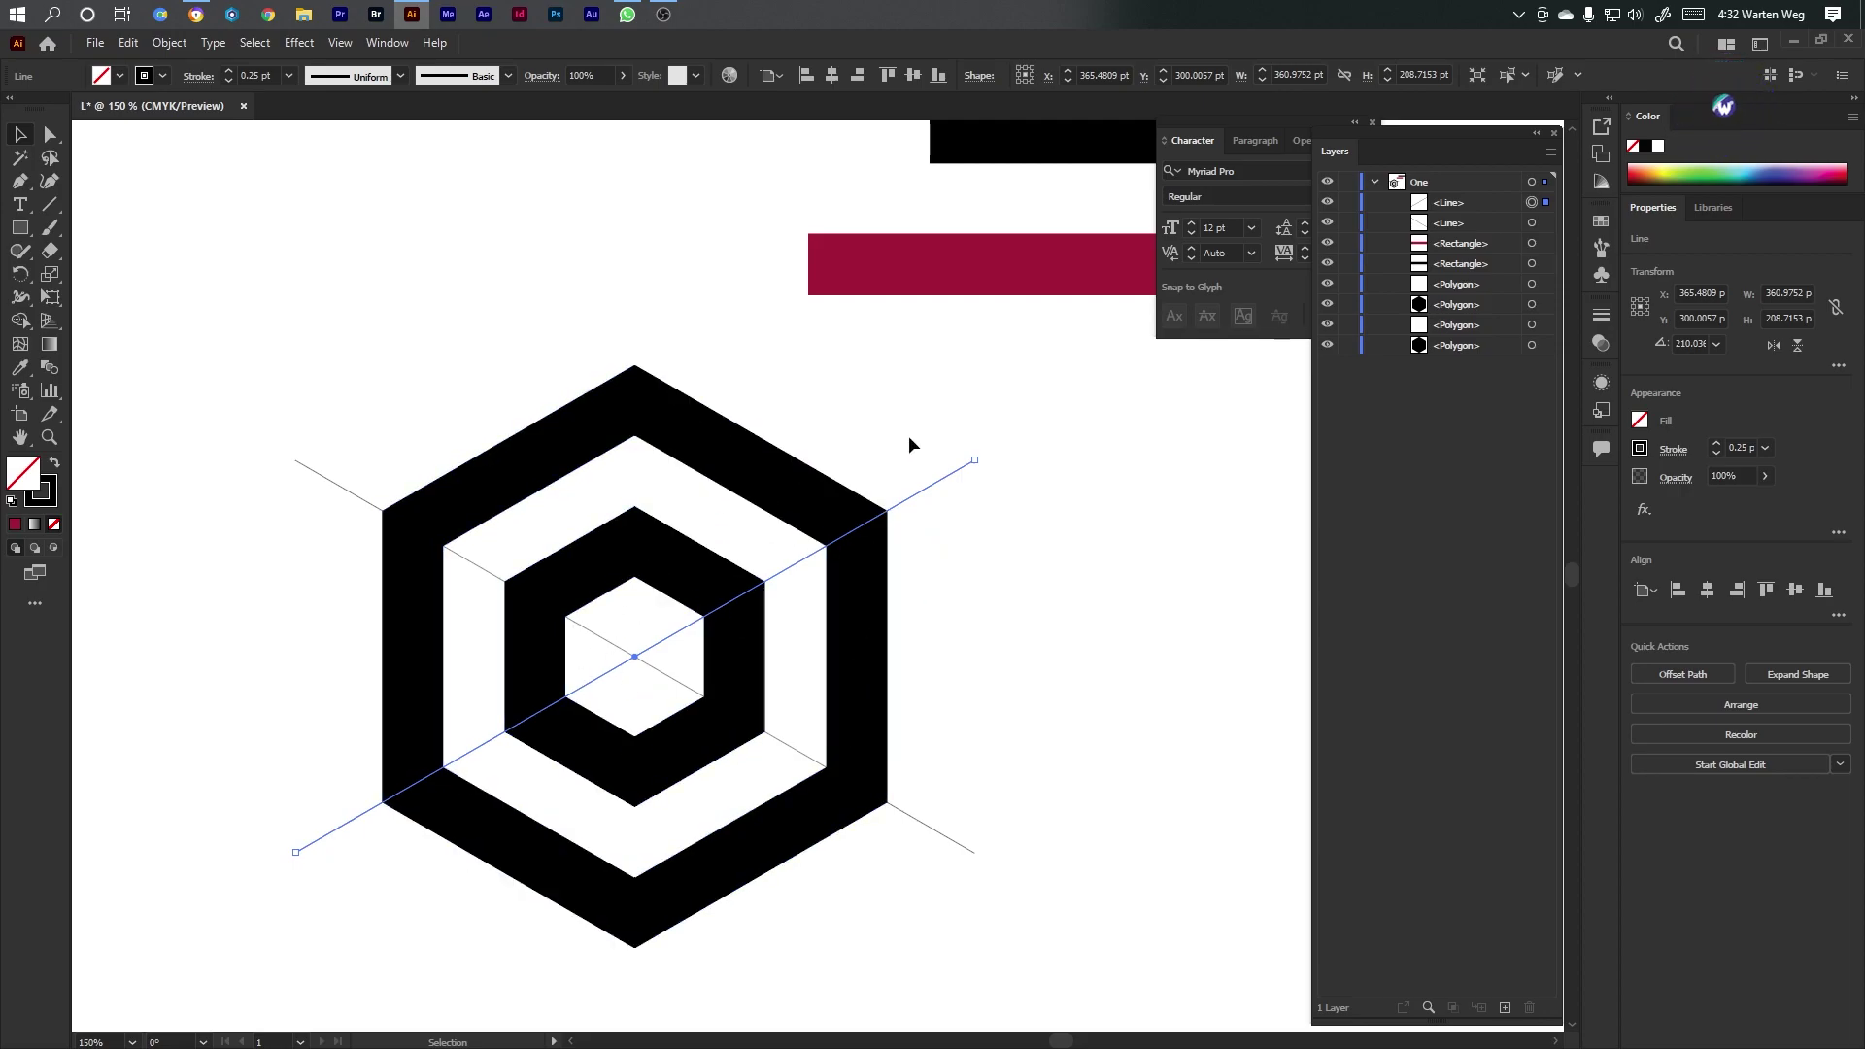
Stand the crimson bar upright over the inner black hexagon's left band and add a copy flush against its right side
click(960, 282)
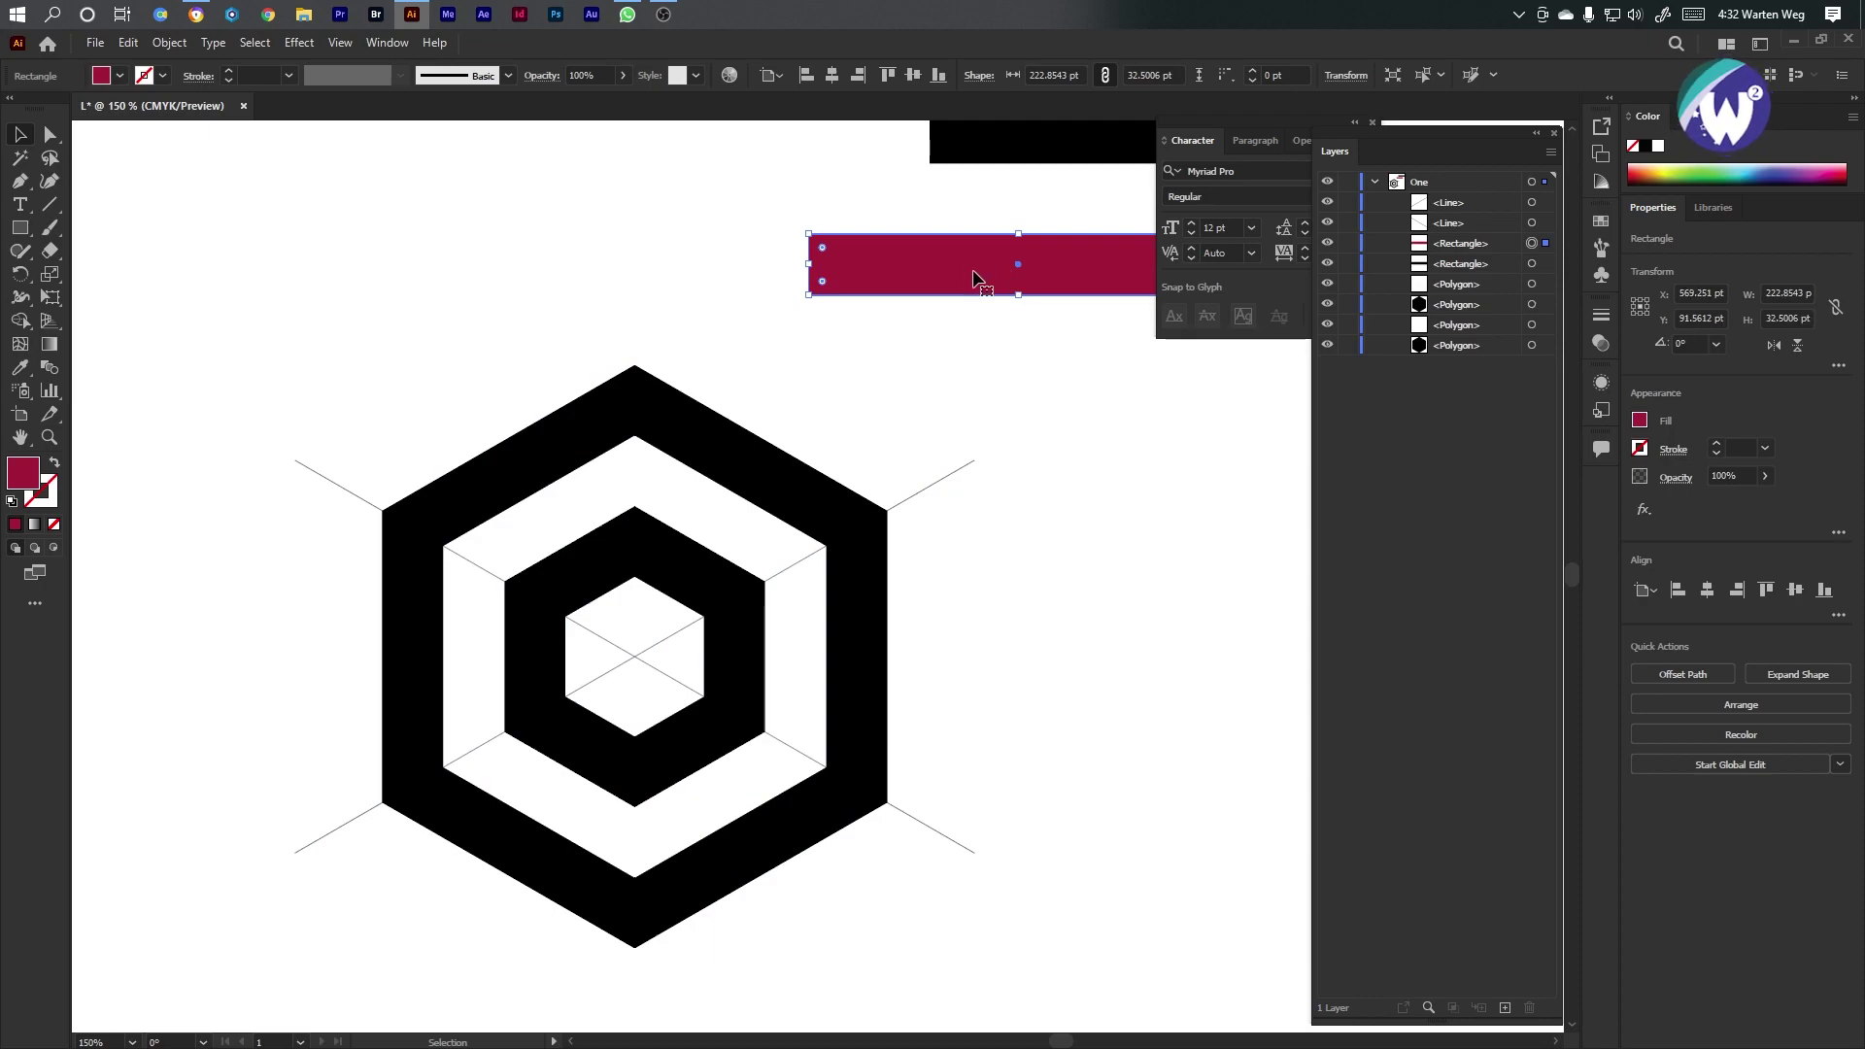
drag(806, 307, 532, 616)
shift+click(534, 561)
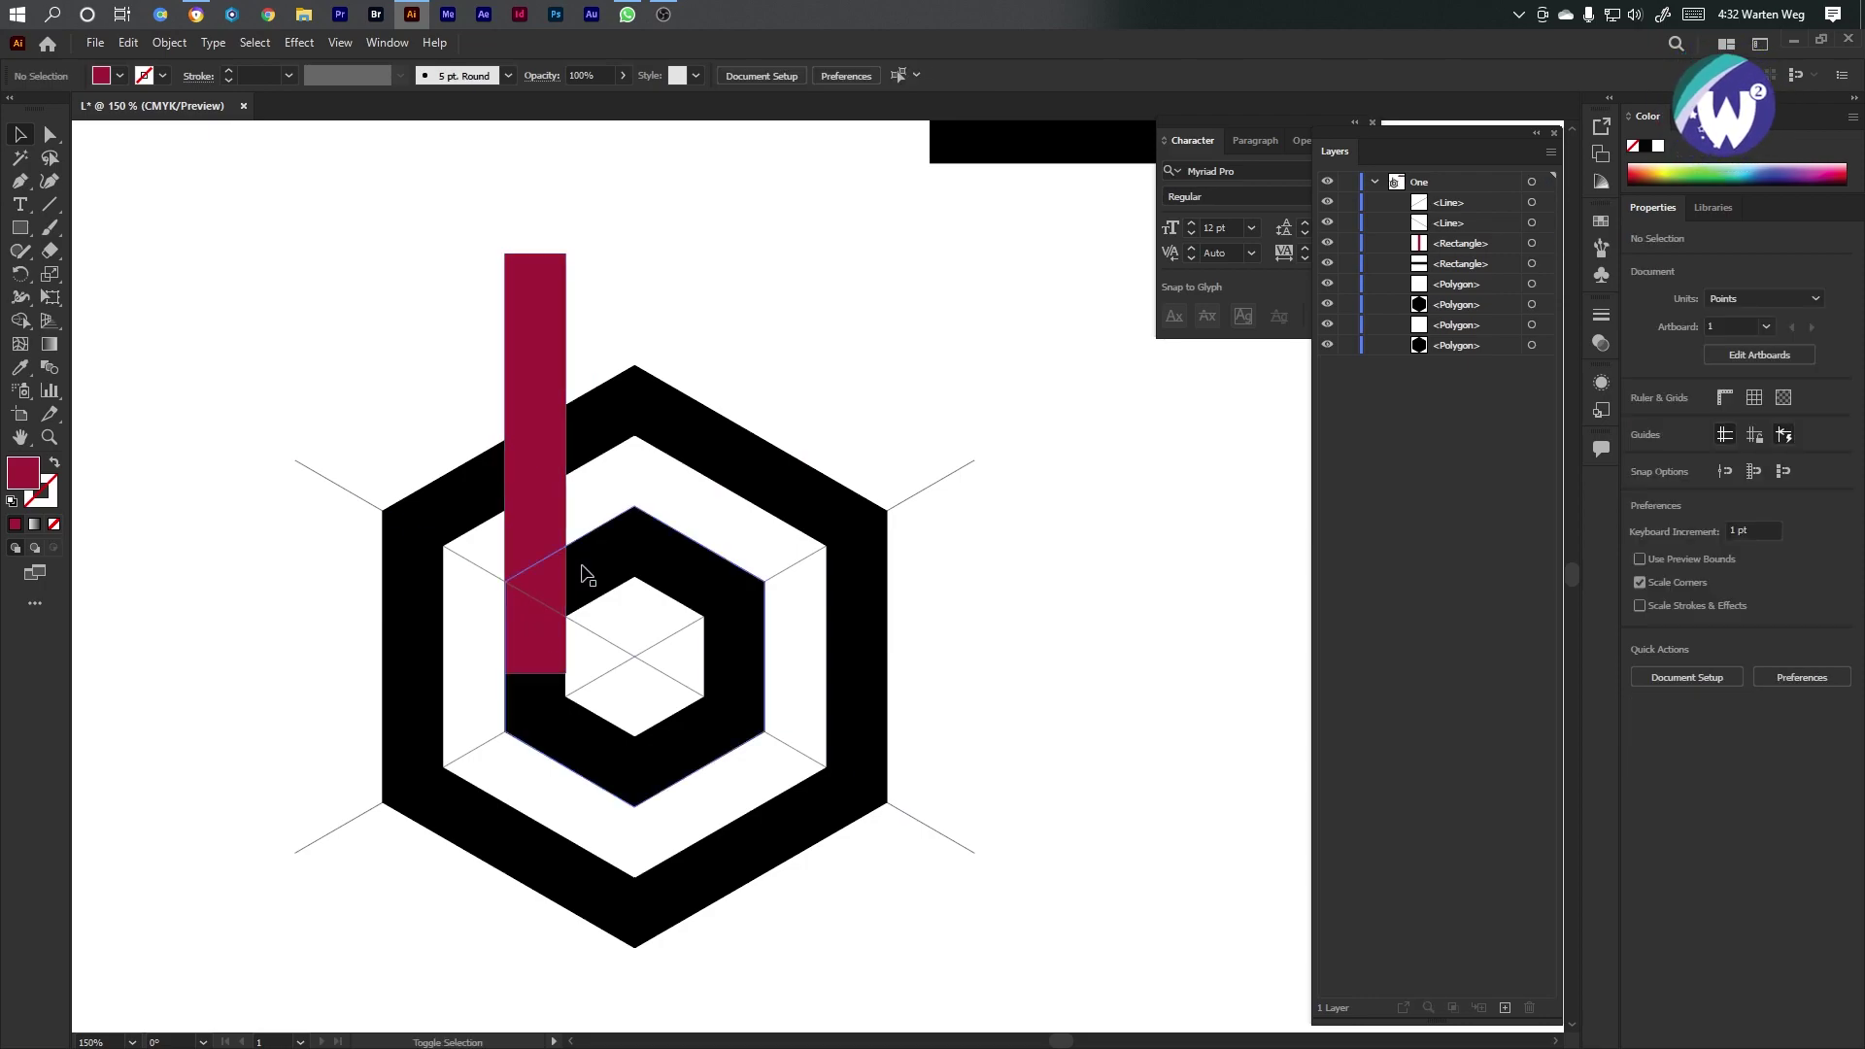
mouse_move(533, 512)
mouse_down()
mouse_move(602, 509)
mouse_move(537, 518)
mouse_up()
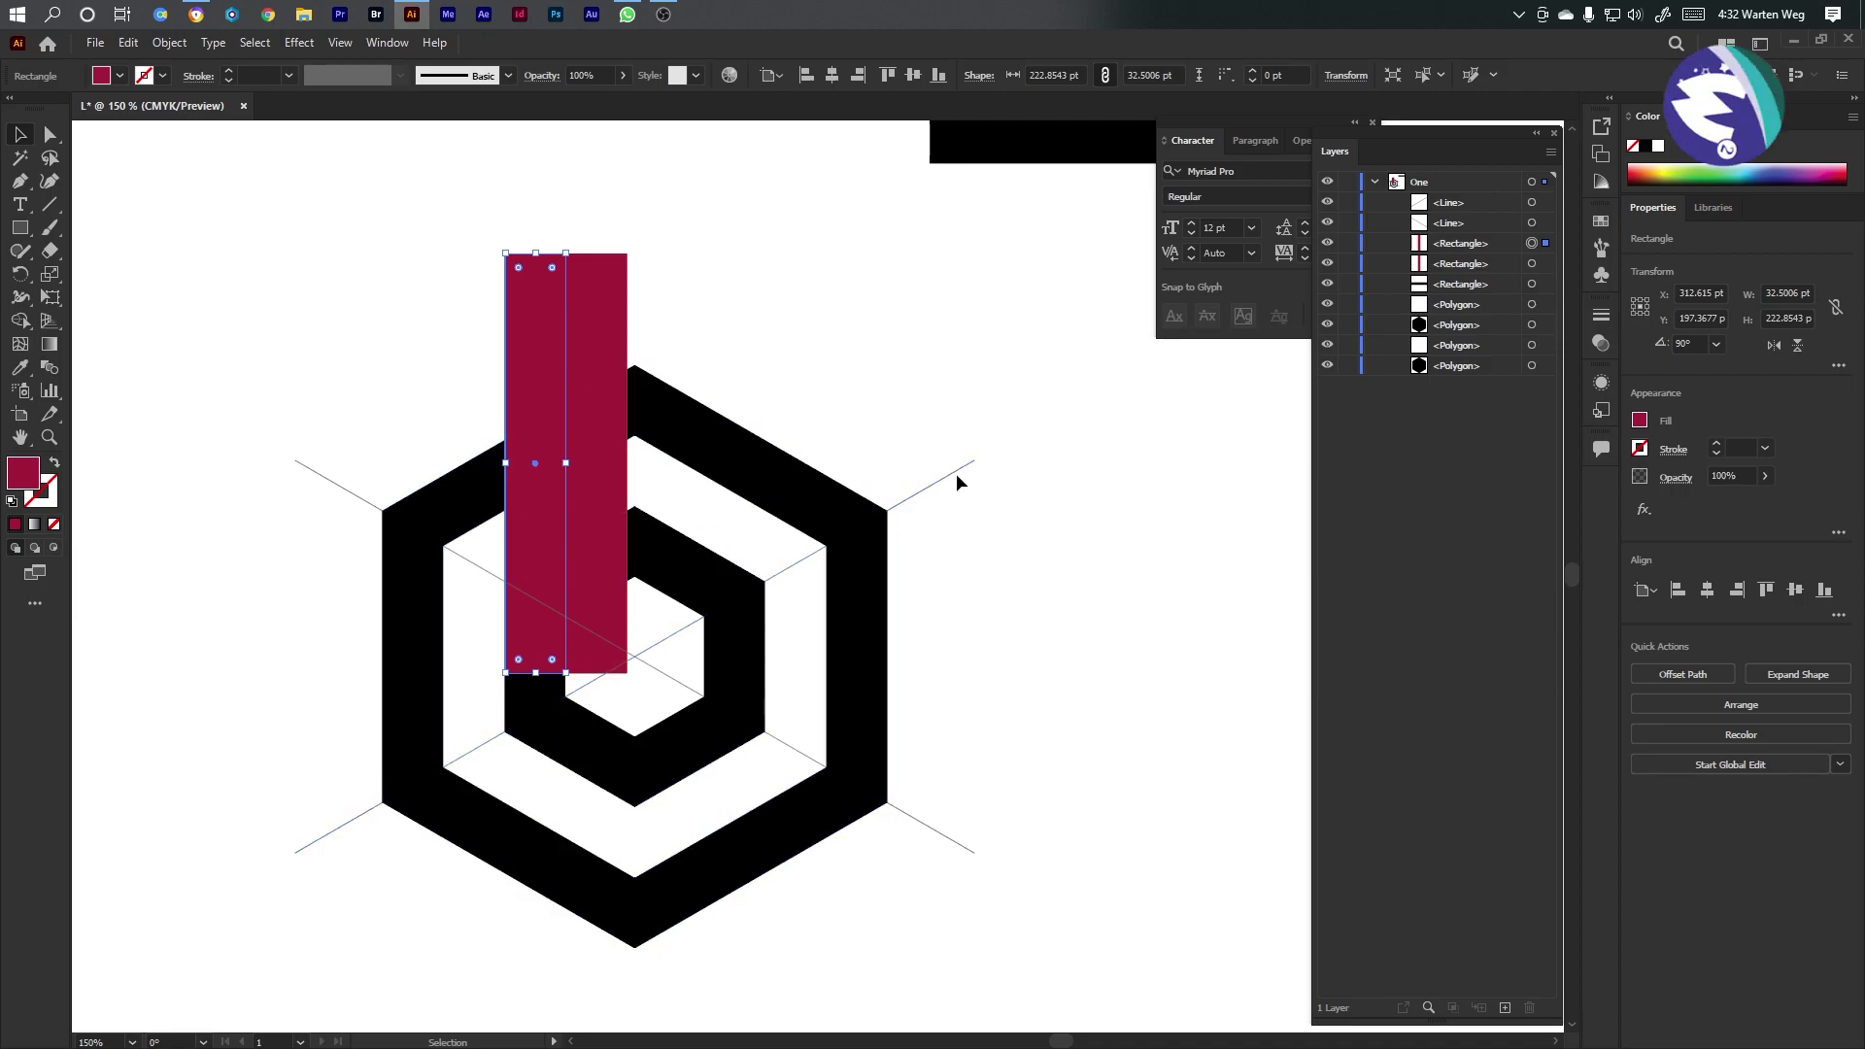
Try to remove the white band and centre areas with Shape Builder while both crimson bars are included in the selection
drag(1029, 380, 288, 901)
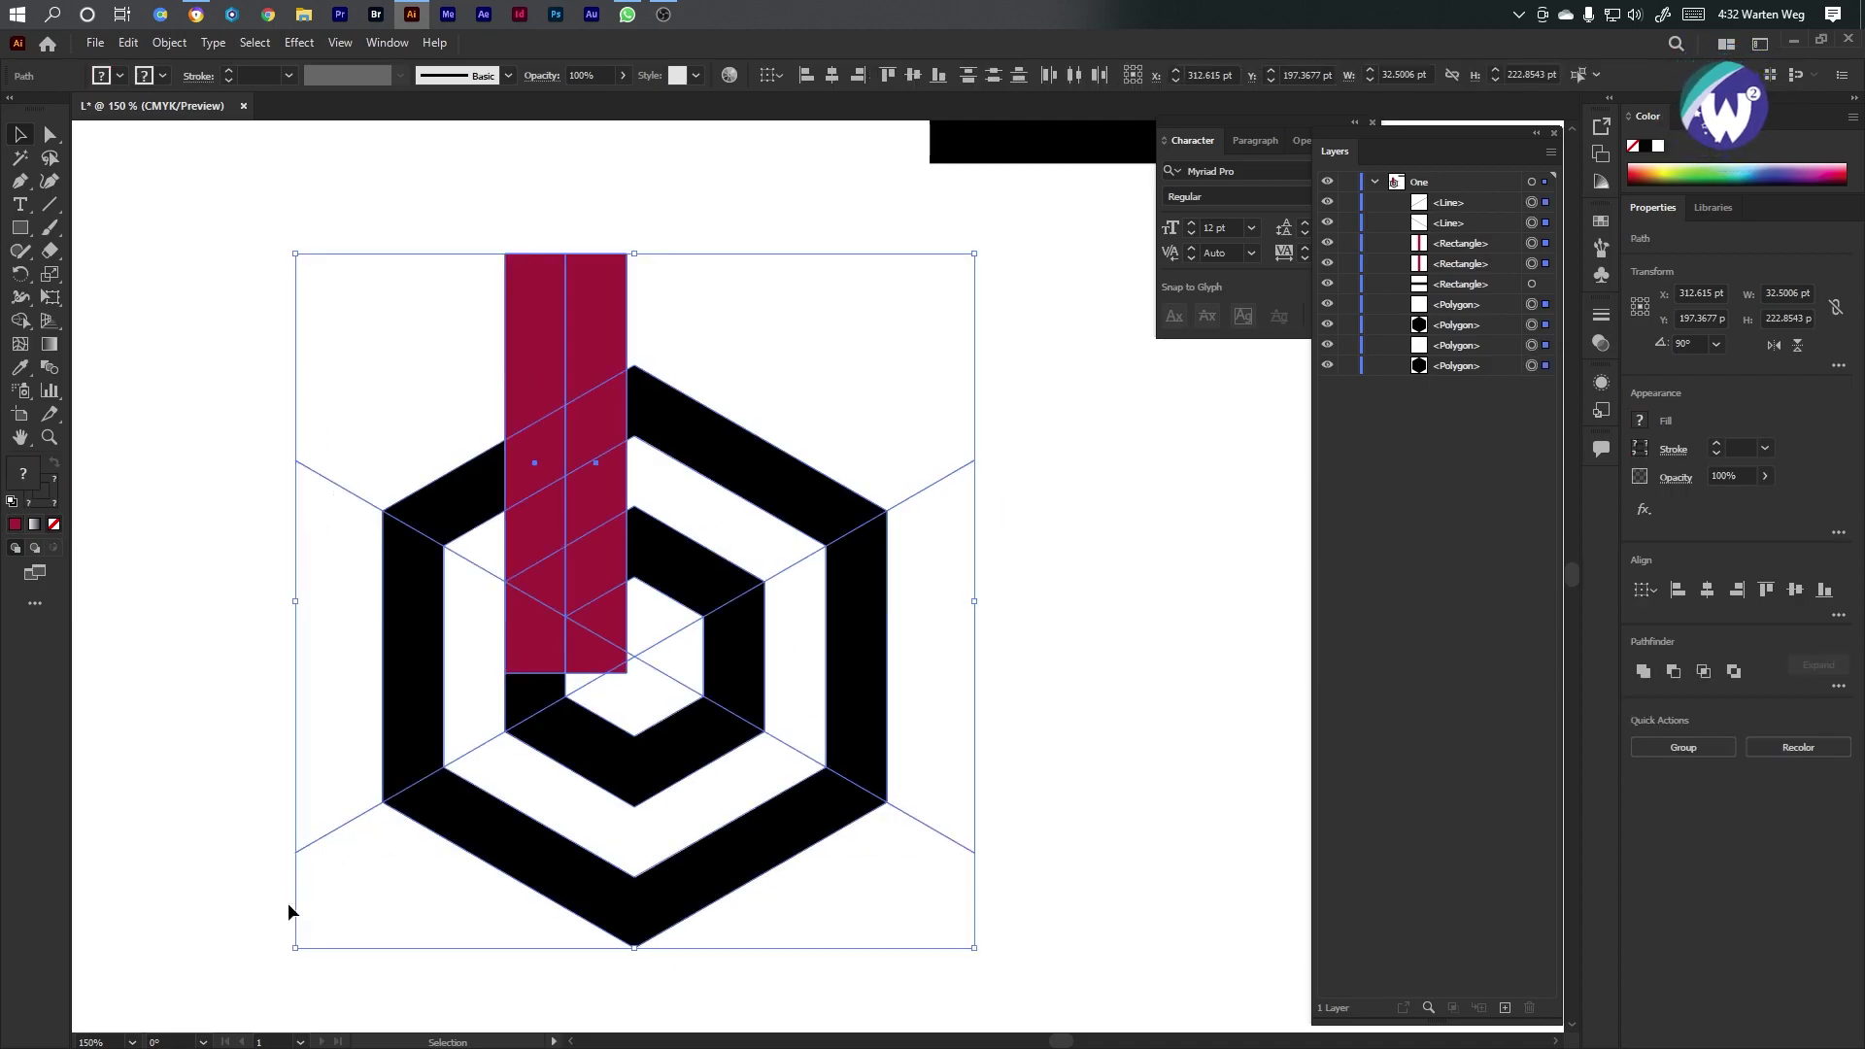
click(19, 327)
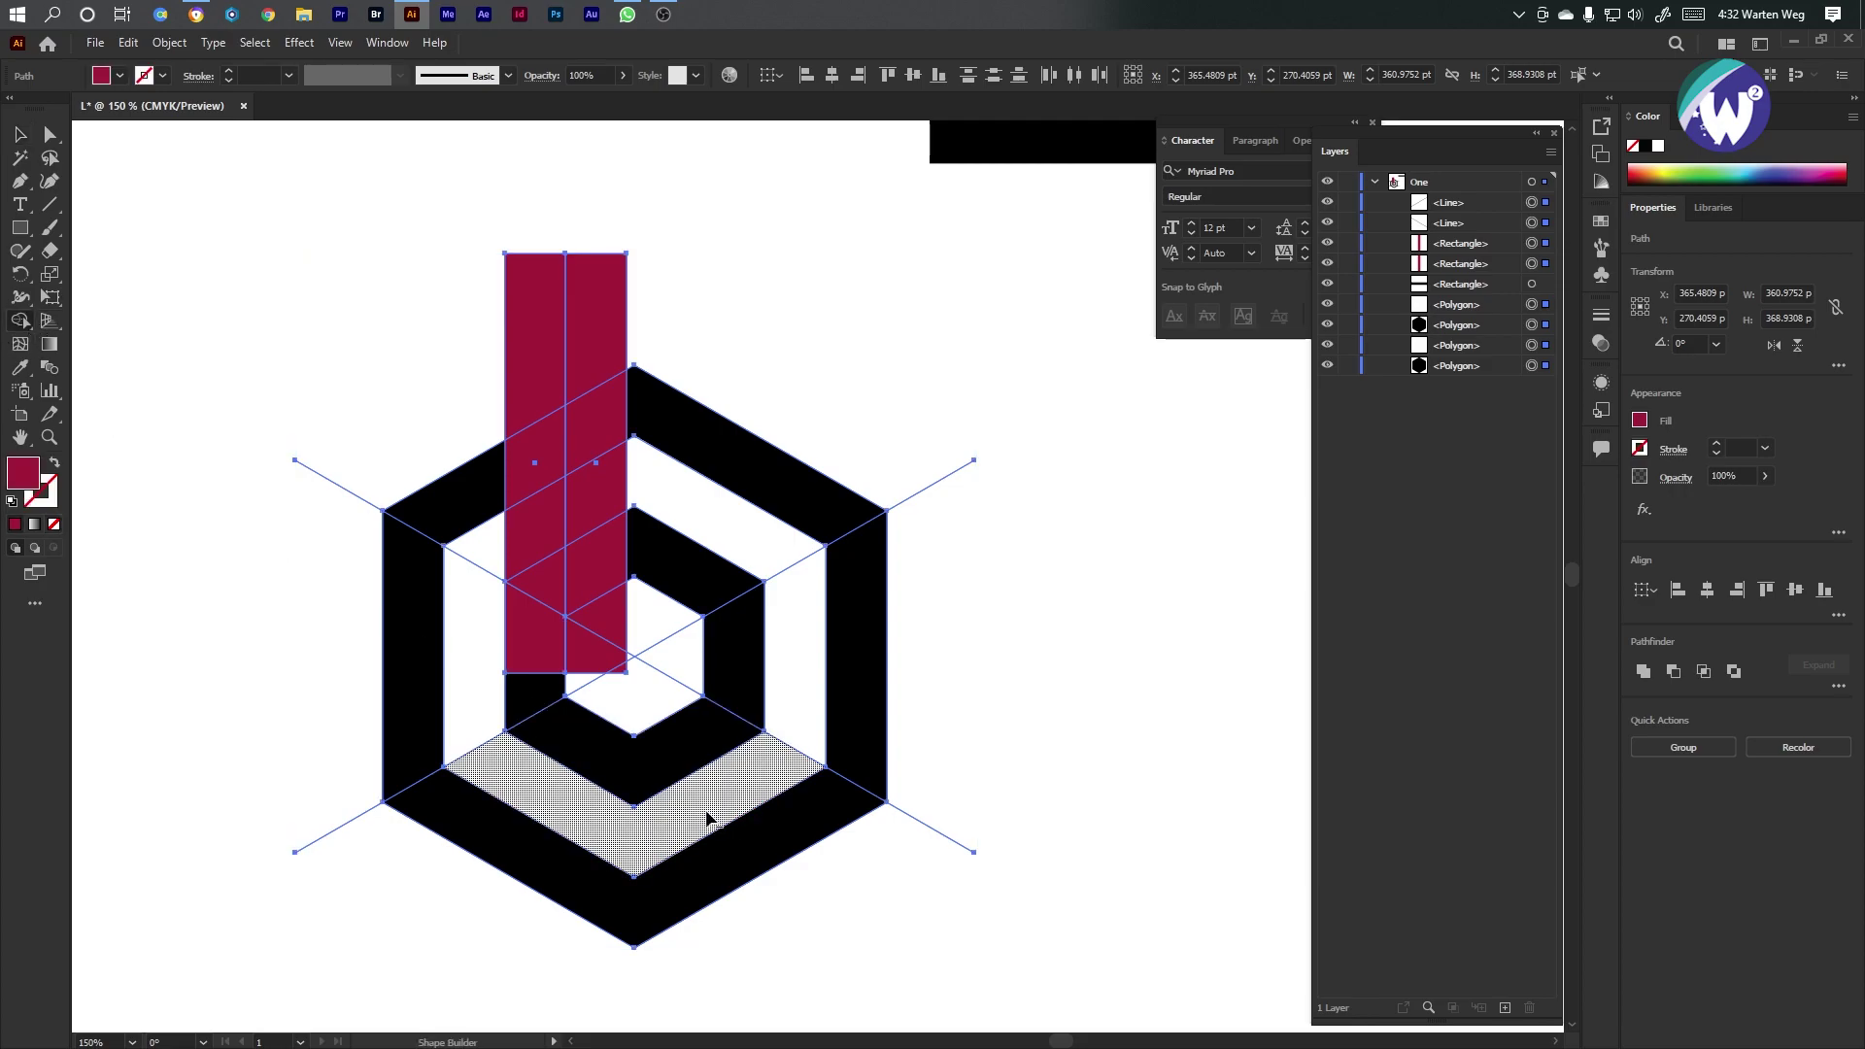
click(707, 819)
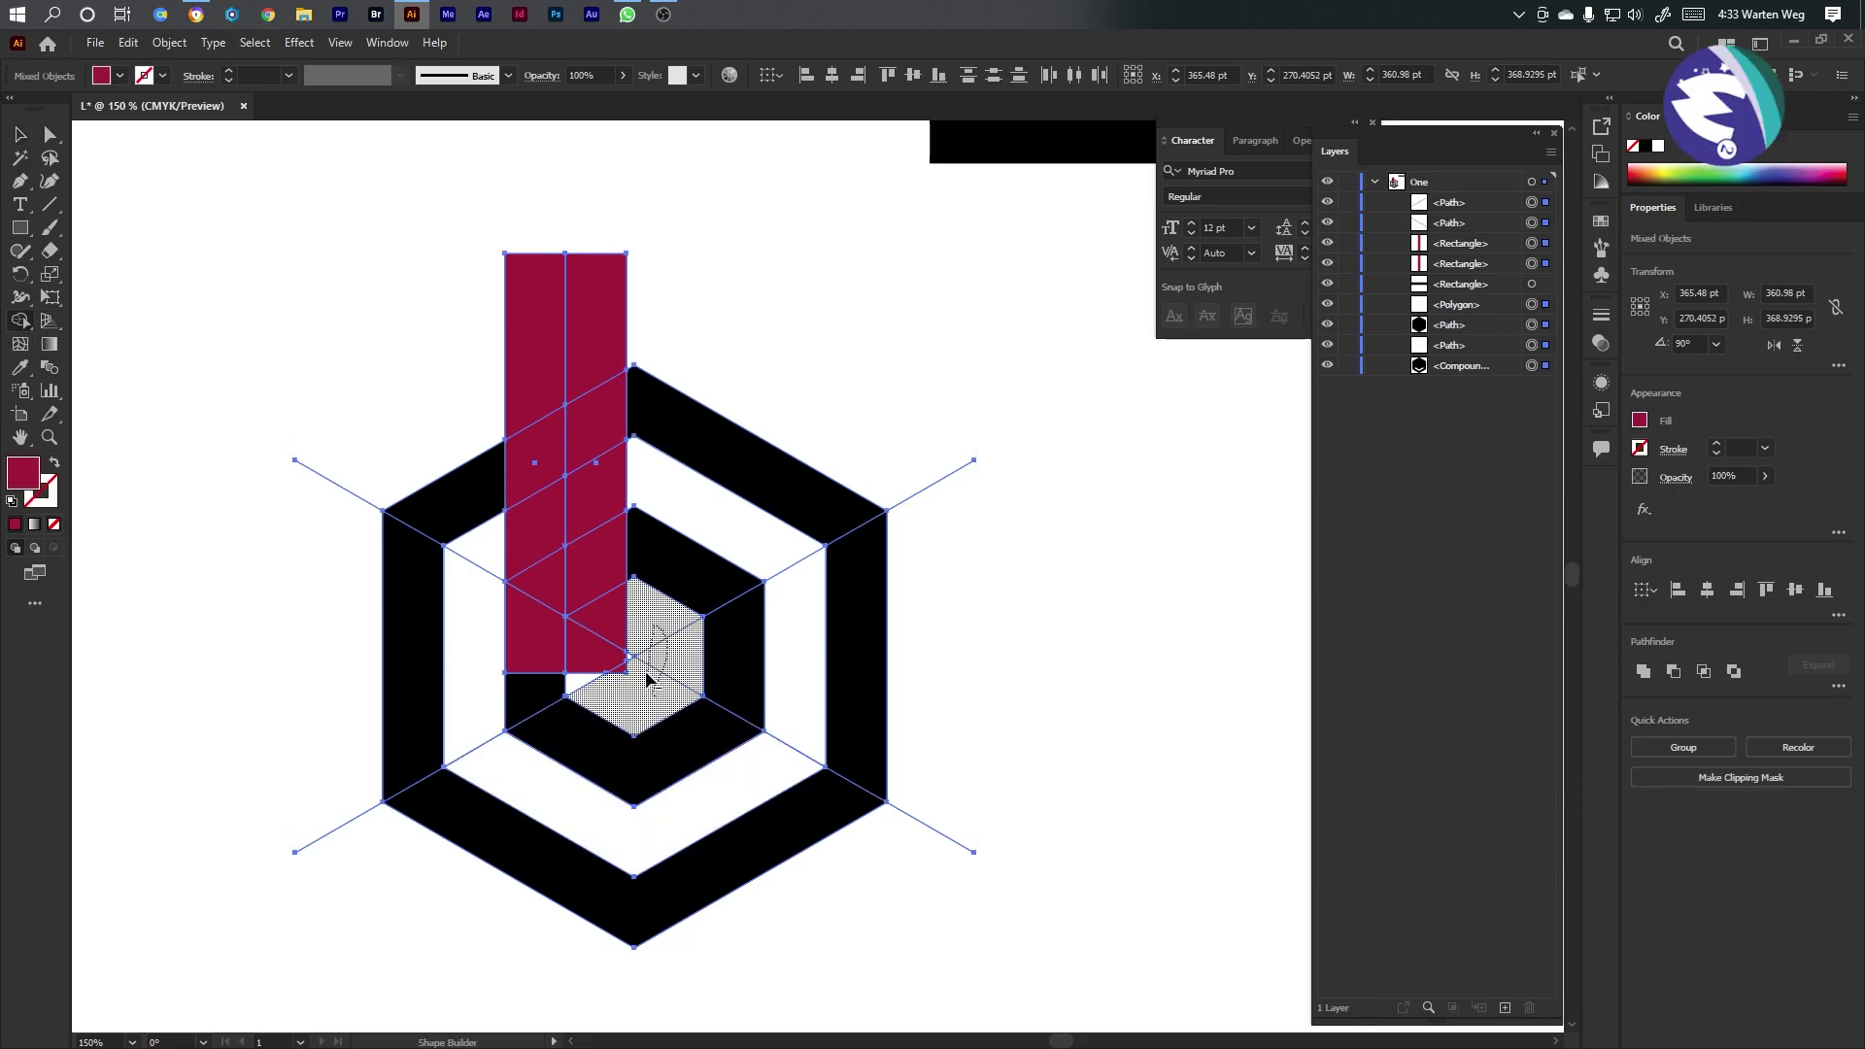
alt+click(649, 678)
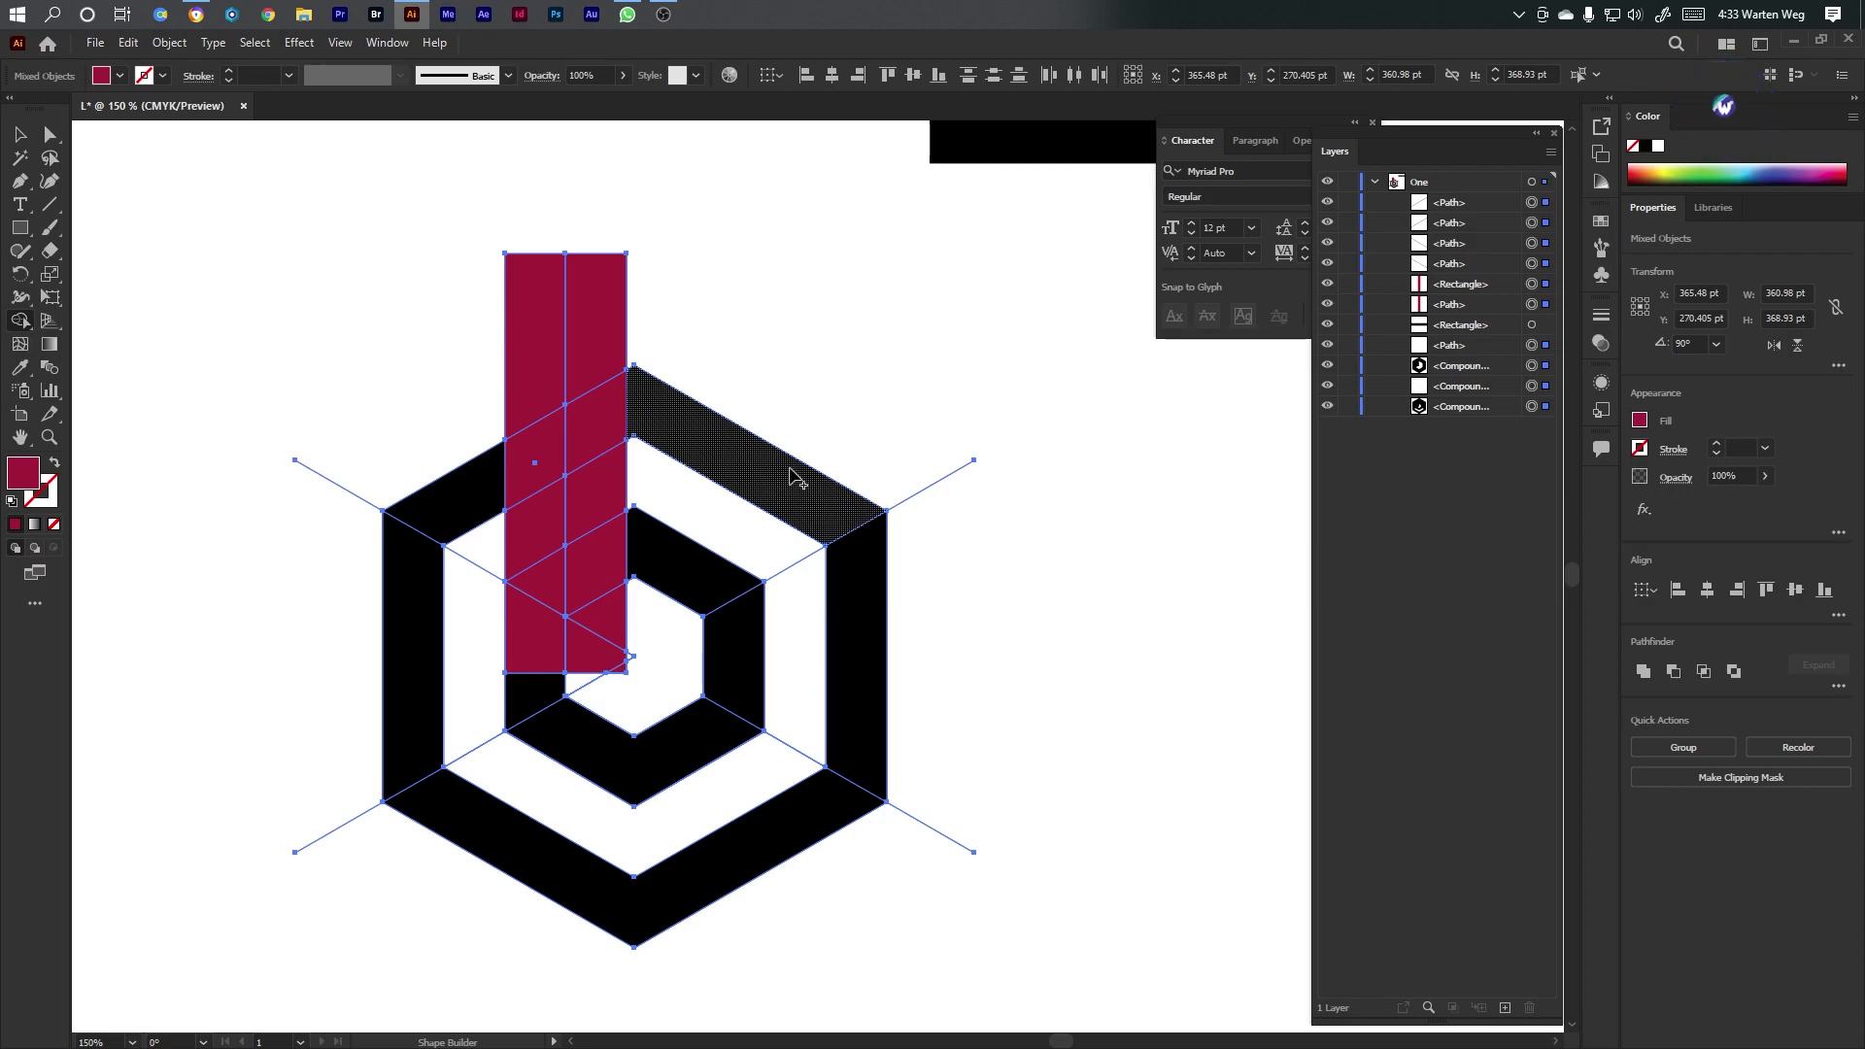
click(1329, 284)
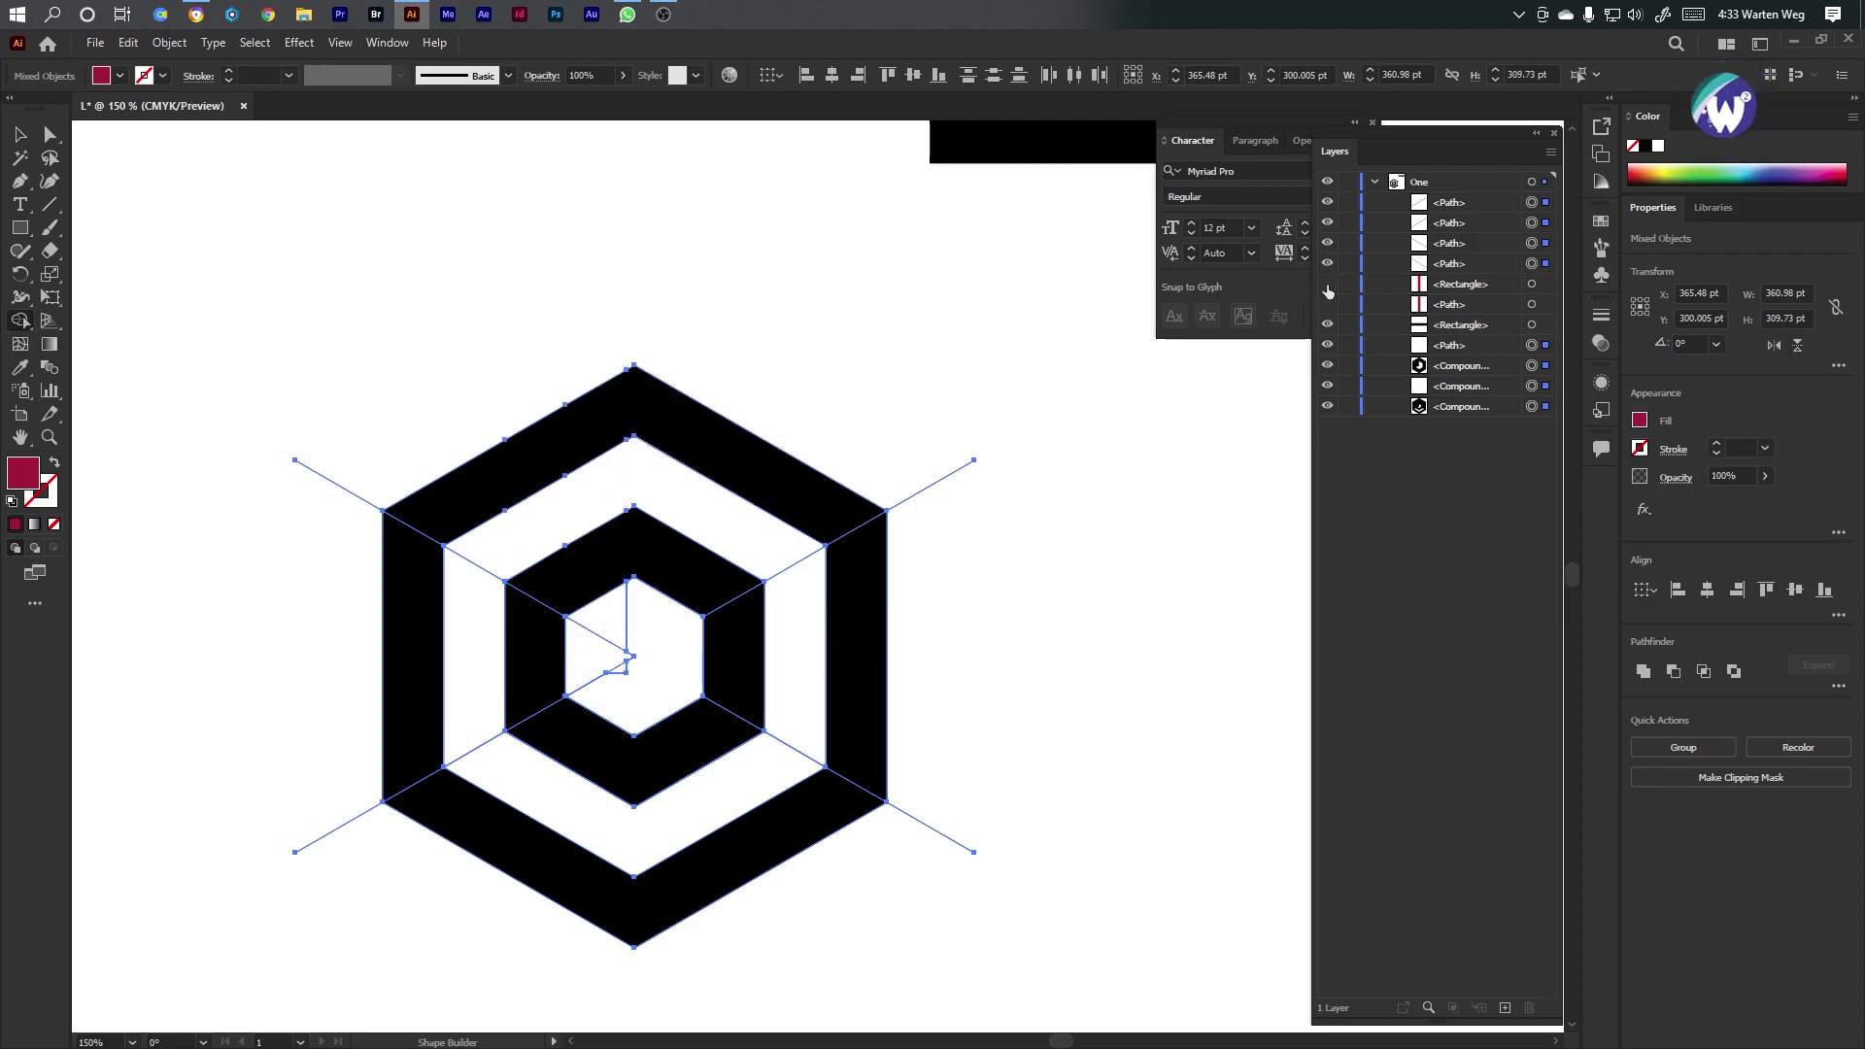
key(ctrl+z)
key(ctrl+z)
key(ctrl+z)
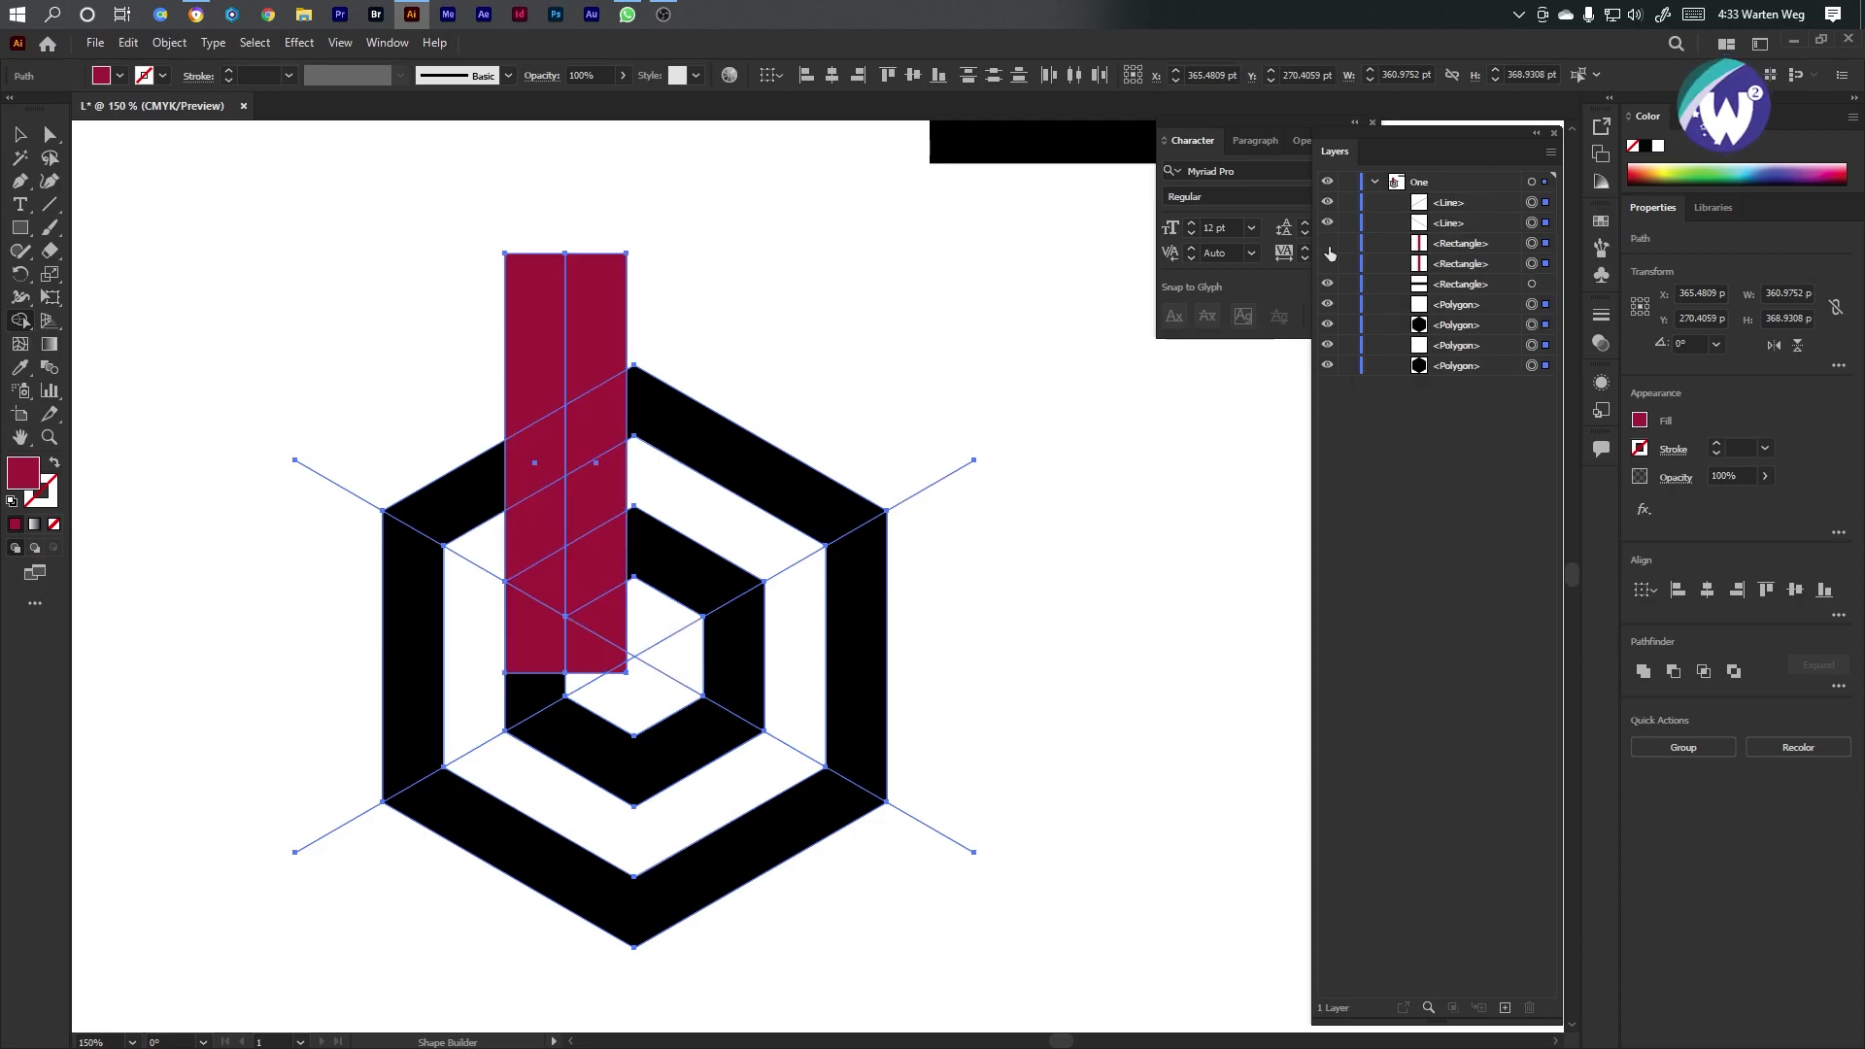
Hide both crimson bars and use Shape Builder to remove the white band, the centre, and the inner black hexagon's upper and right sides
drag(1330, 254, 1330, 264)
mouse_move(1000, 406)
mouse_down()
mouse_move(772, 614)
mouse_move(297, 874)
mouse_up()
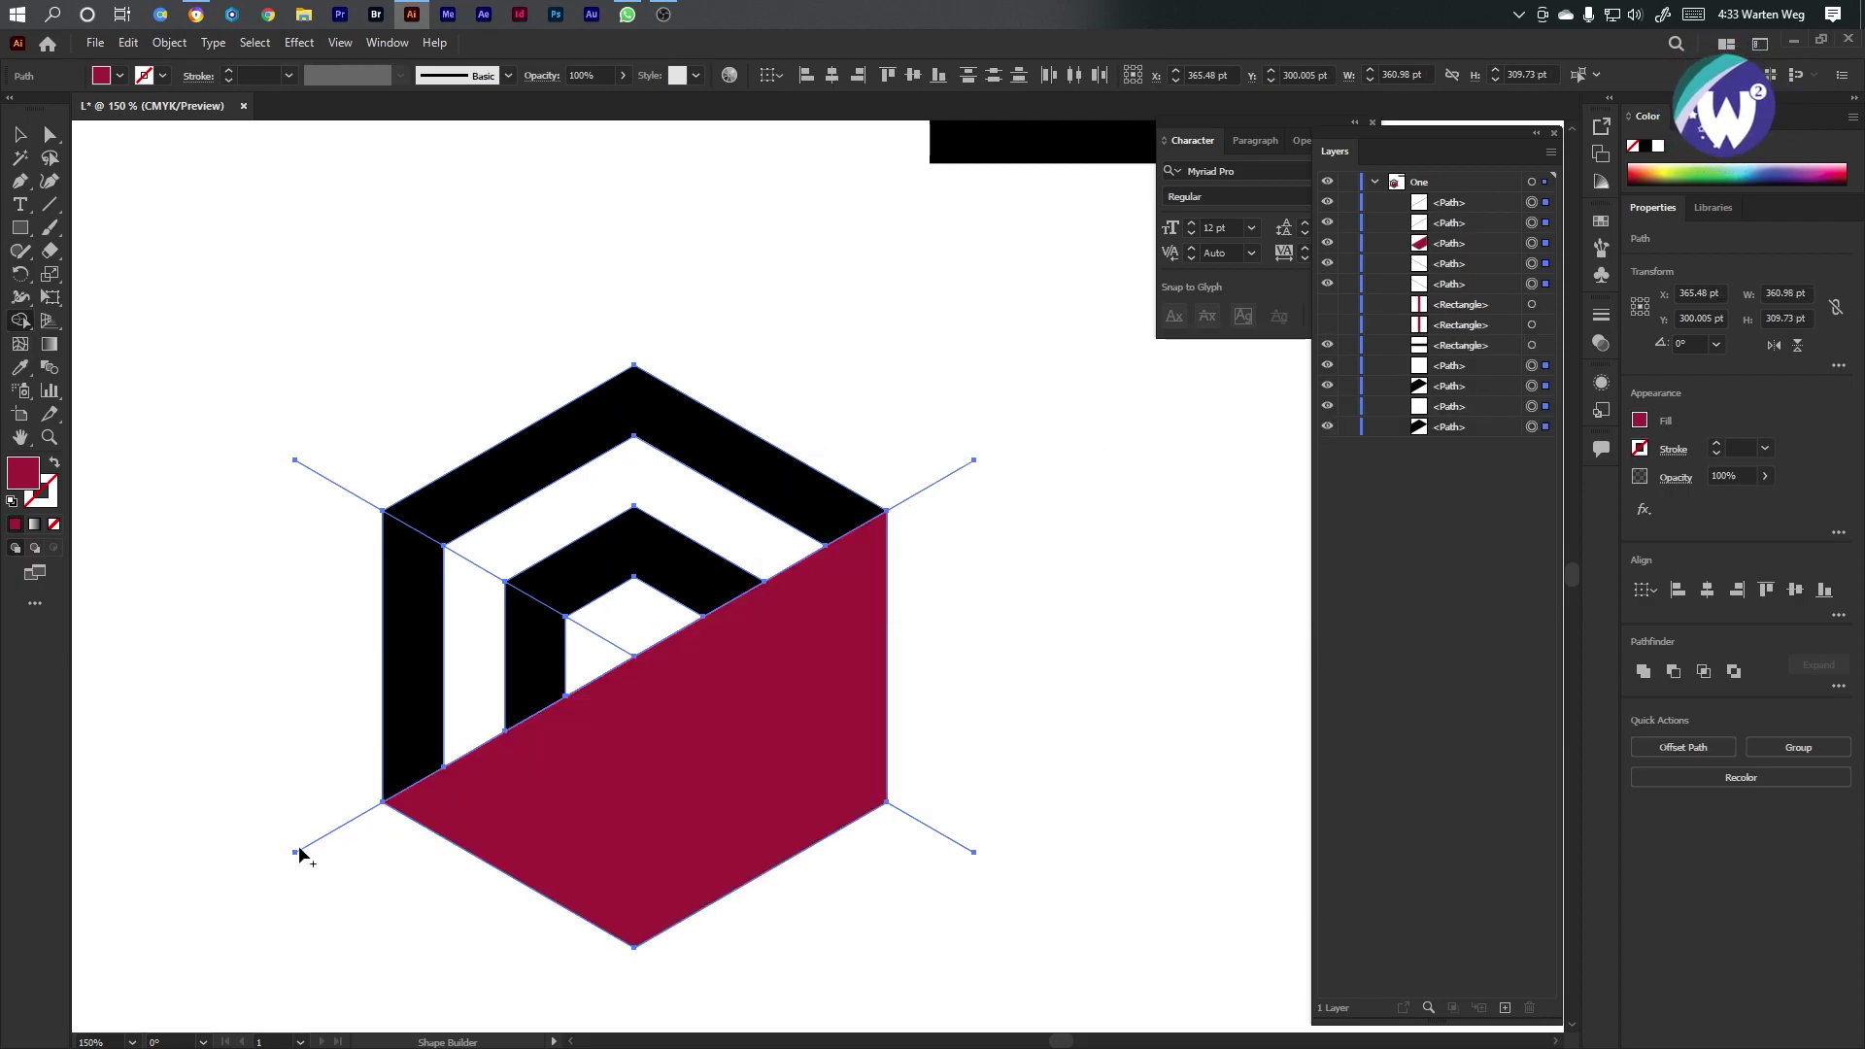
key(ctrl+z)
drag(237, 333, 1124, 974)
mouse_move(766, 775)
mouse_down()
mouse_move(799, 655)
mouse_move(787, 573)
mouse_move(756, 534)
mouse_up()
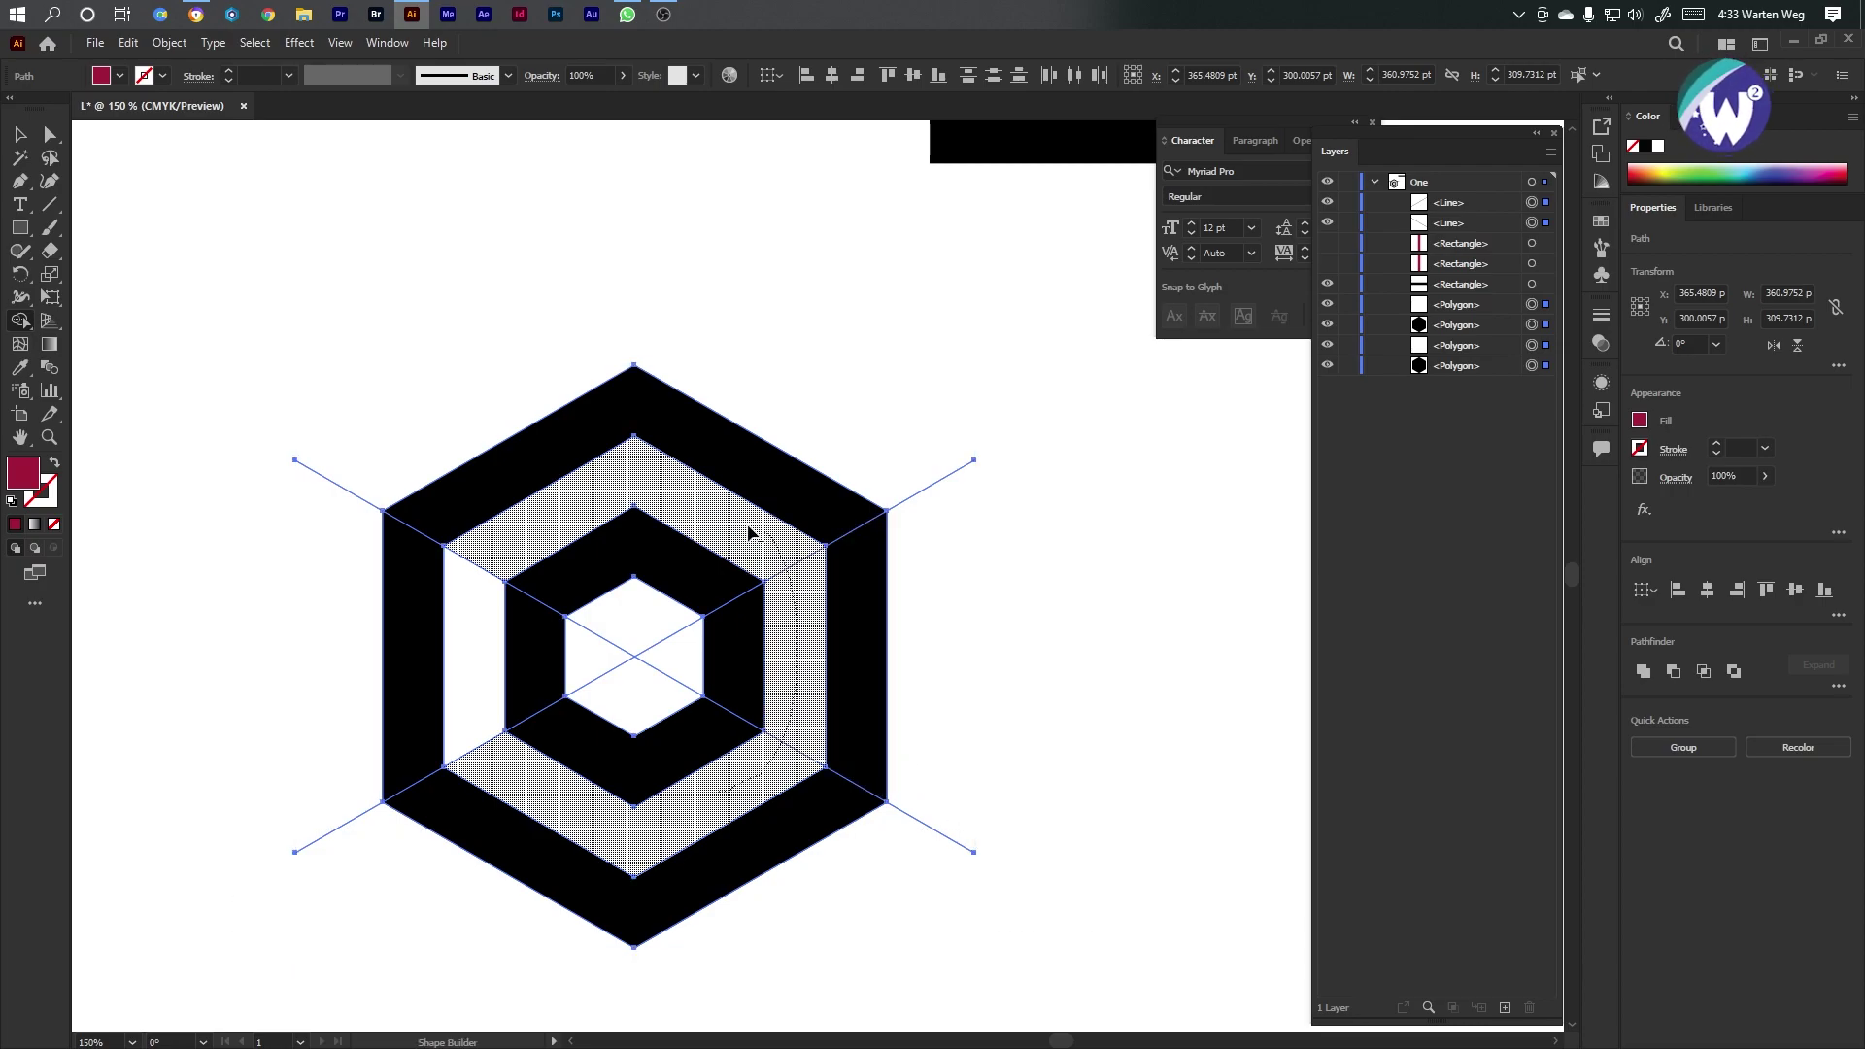
mouse_move(488, 581)
mouse_down()
mouse_move(482, 728)
mouse_move(516, 761)
mouse_move(544, 748)
mouse_up()
mouse_move(632, 708)
mouse_down()
mouse_move(663, 637)
mouse_move(603, 653)
mouse_move(616, 666)
mouse_move(670, 539)
mouse_move(645, 533)
mouse_move(805, 603)
mouse_up()
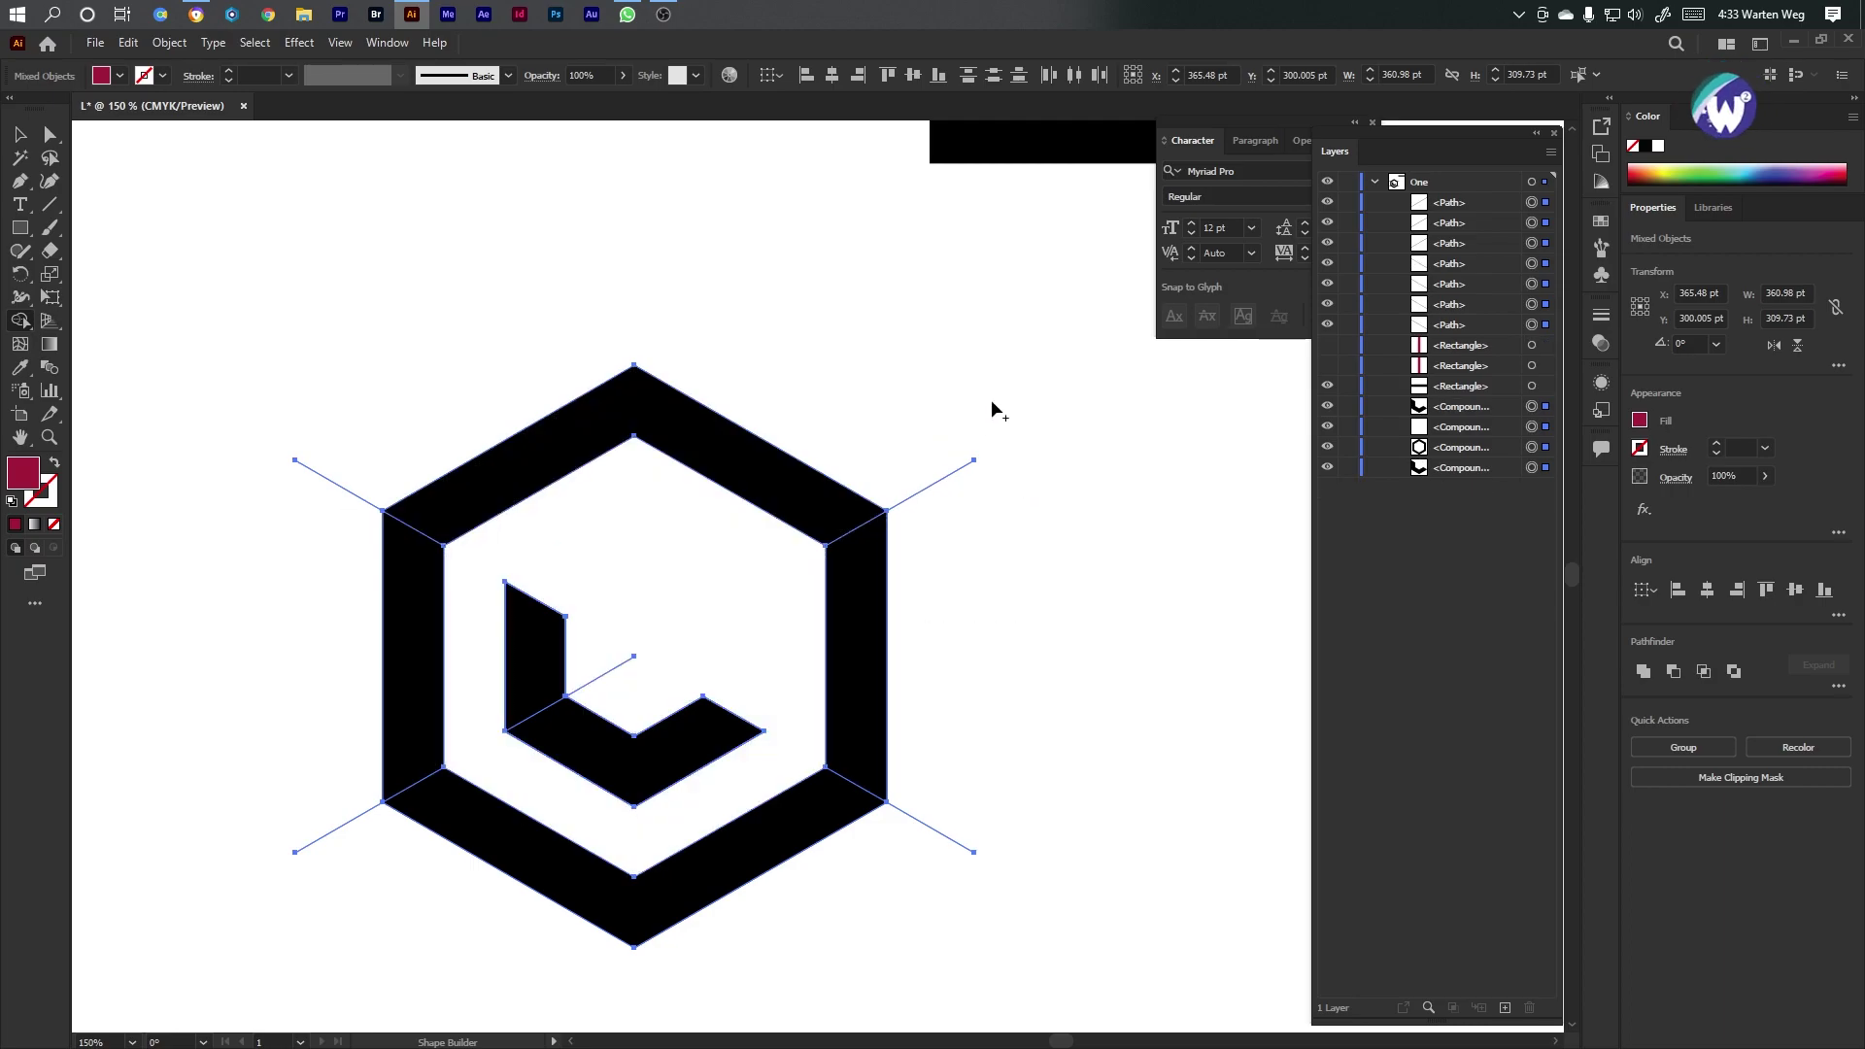
Show the left crimson bar again and fill it with the outer hexagon's black
click(1328, 346)
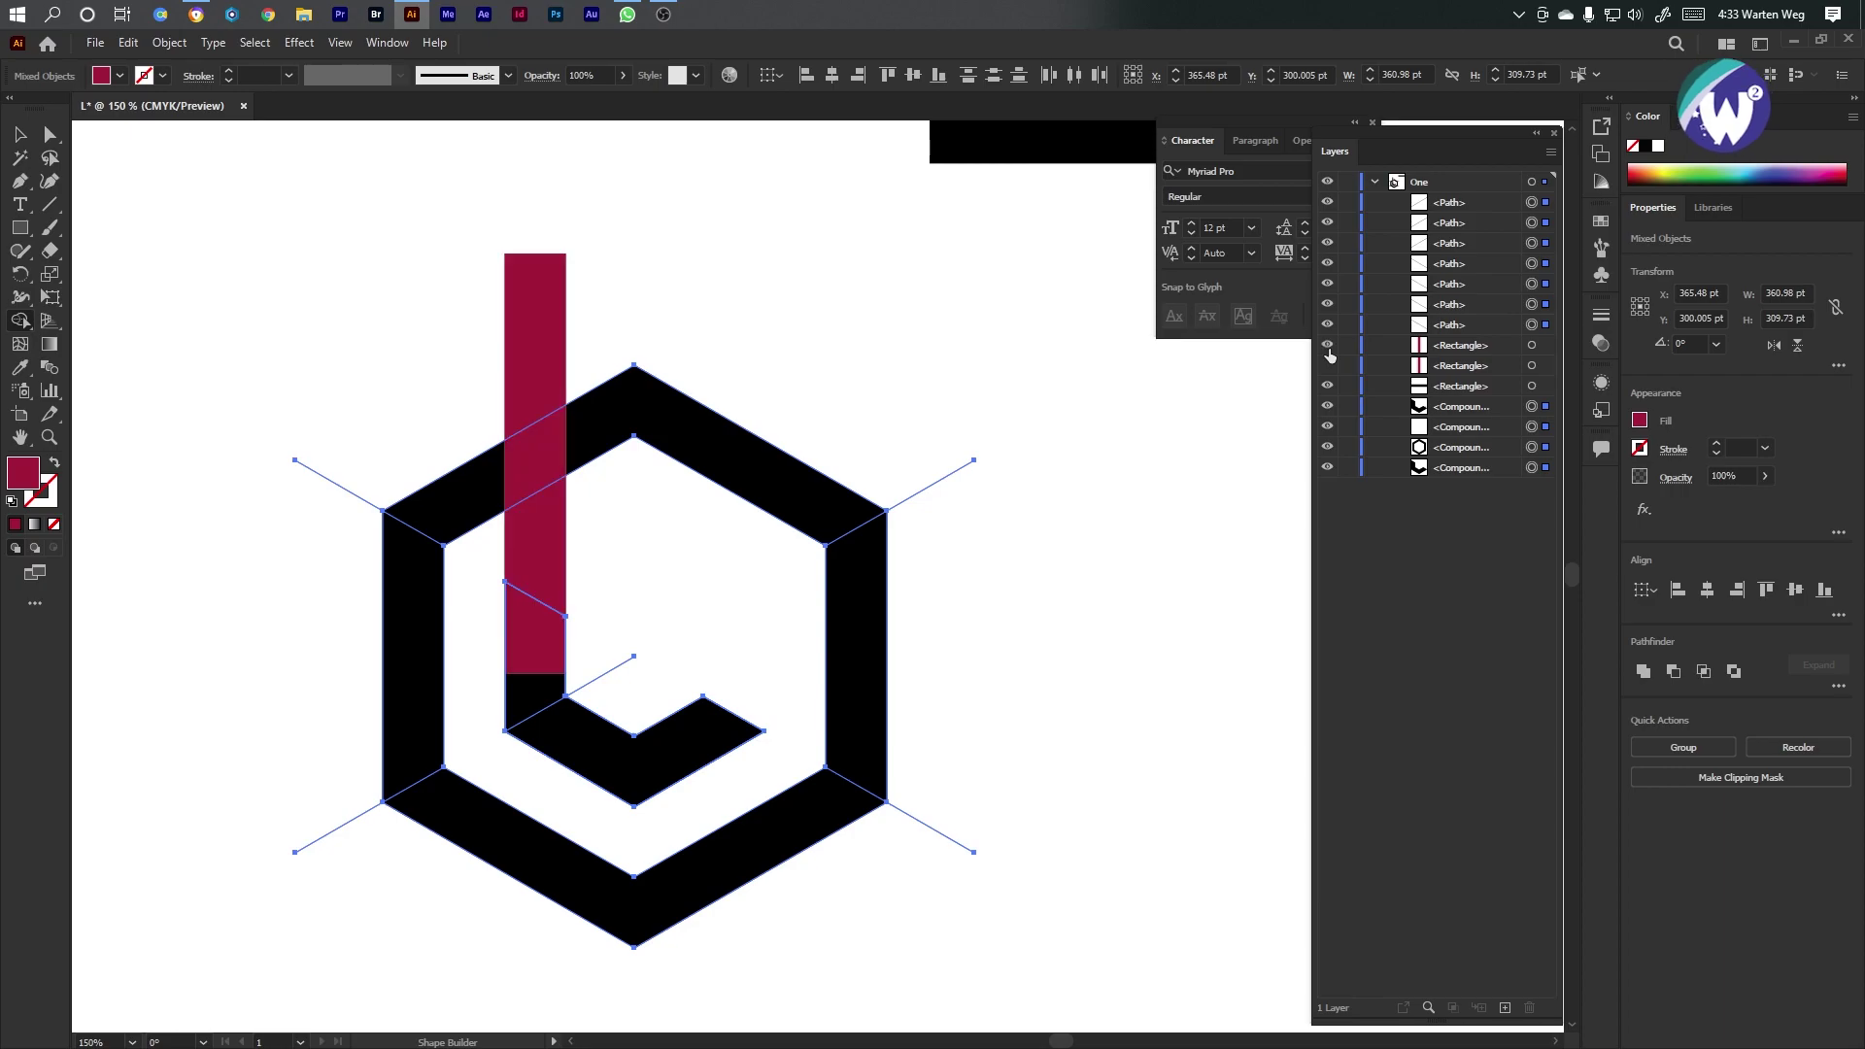
key(i)
click(875, 544)
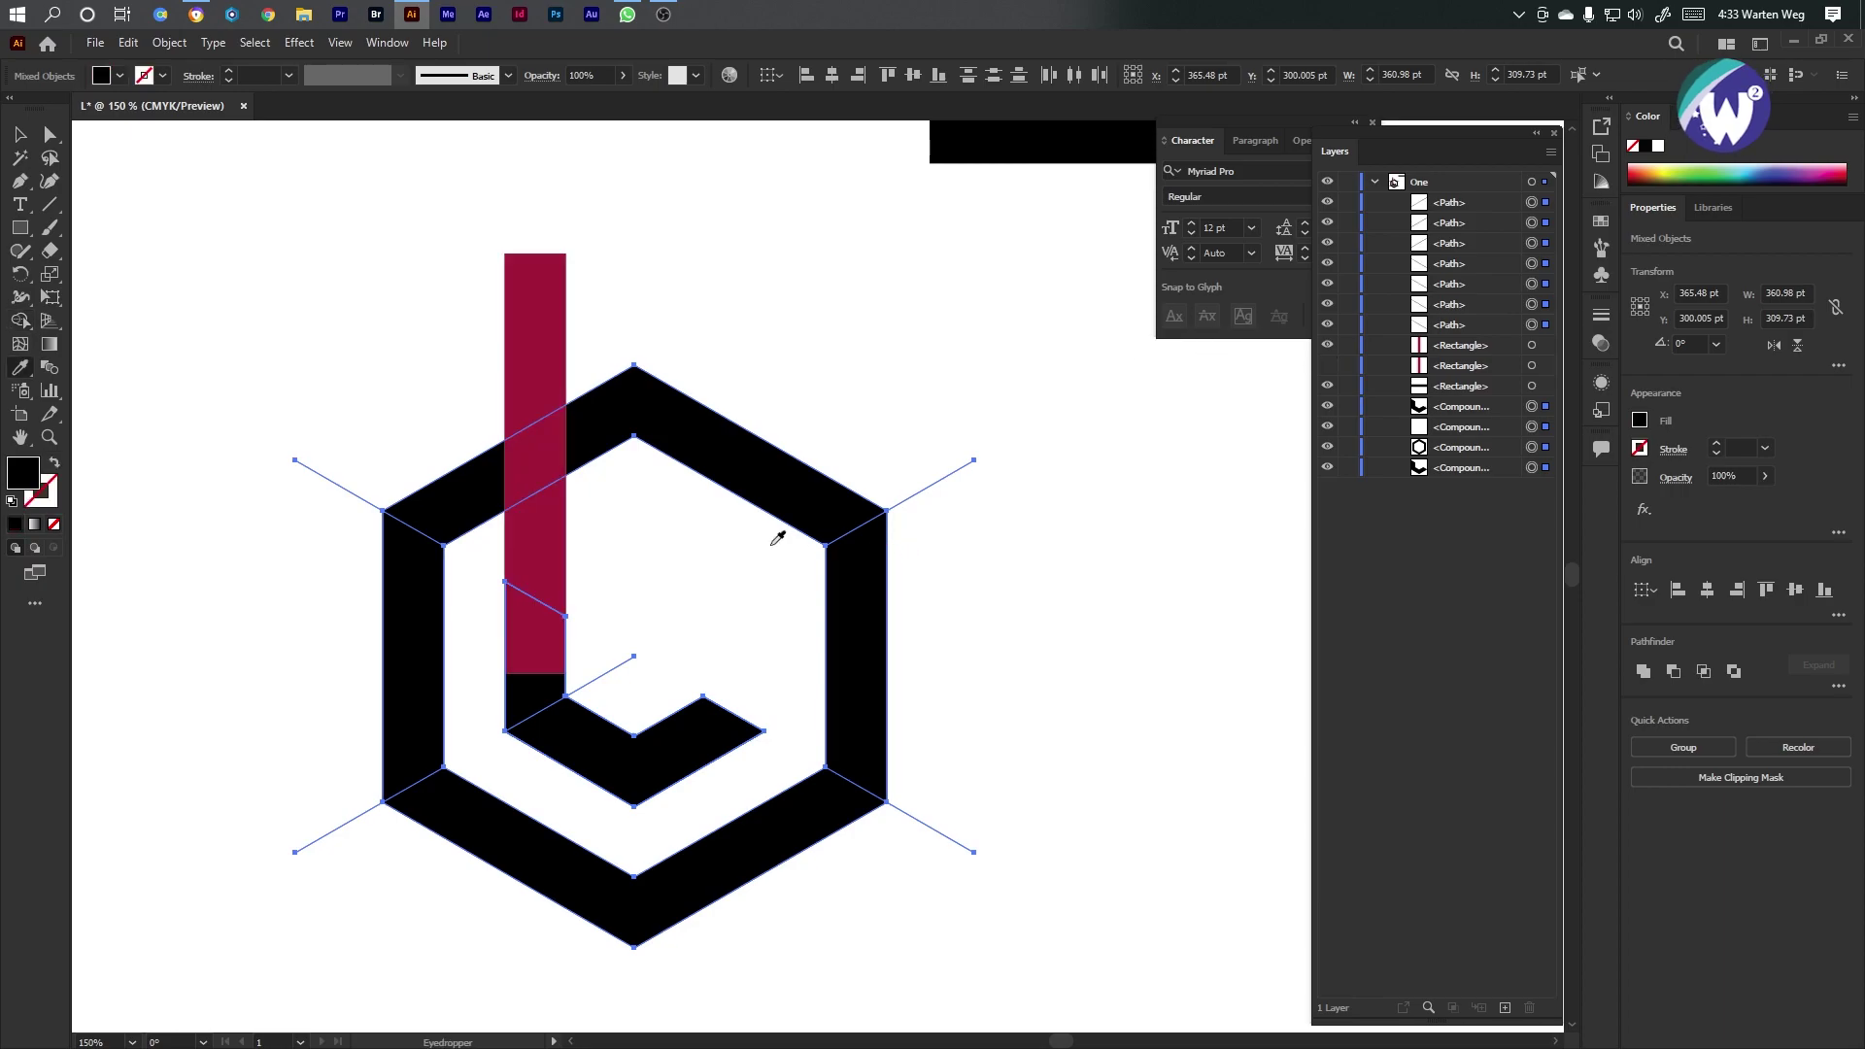
ctrl+click(551, 346)
click(816, 495)
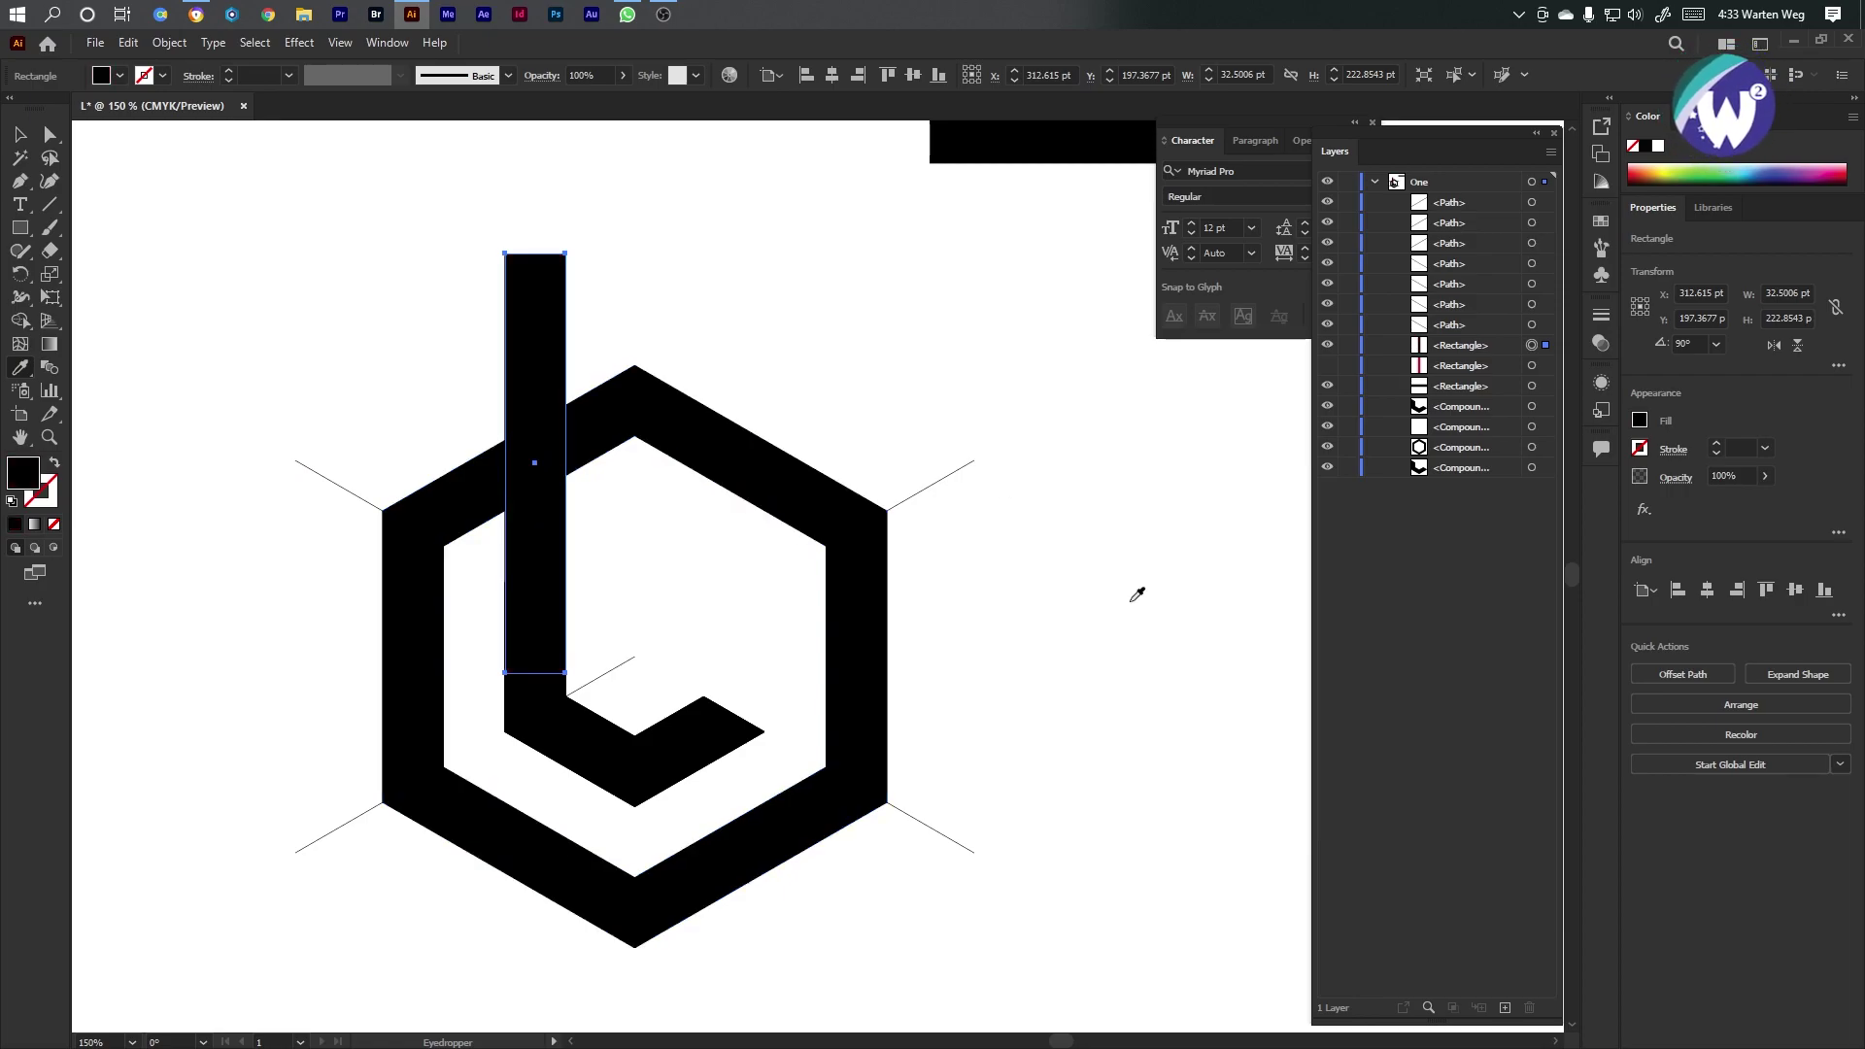
Show the right crimson bar and use Shape Builder to subtract it from the outer hexagon, cutting a gap beside the black bar
click(1328, 366)
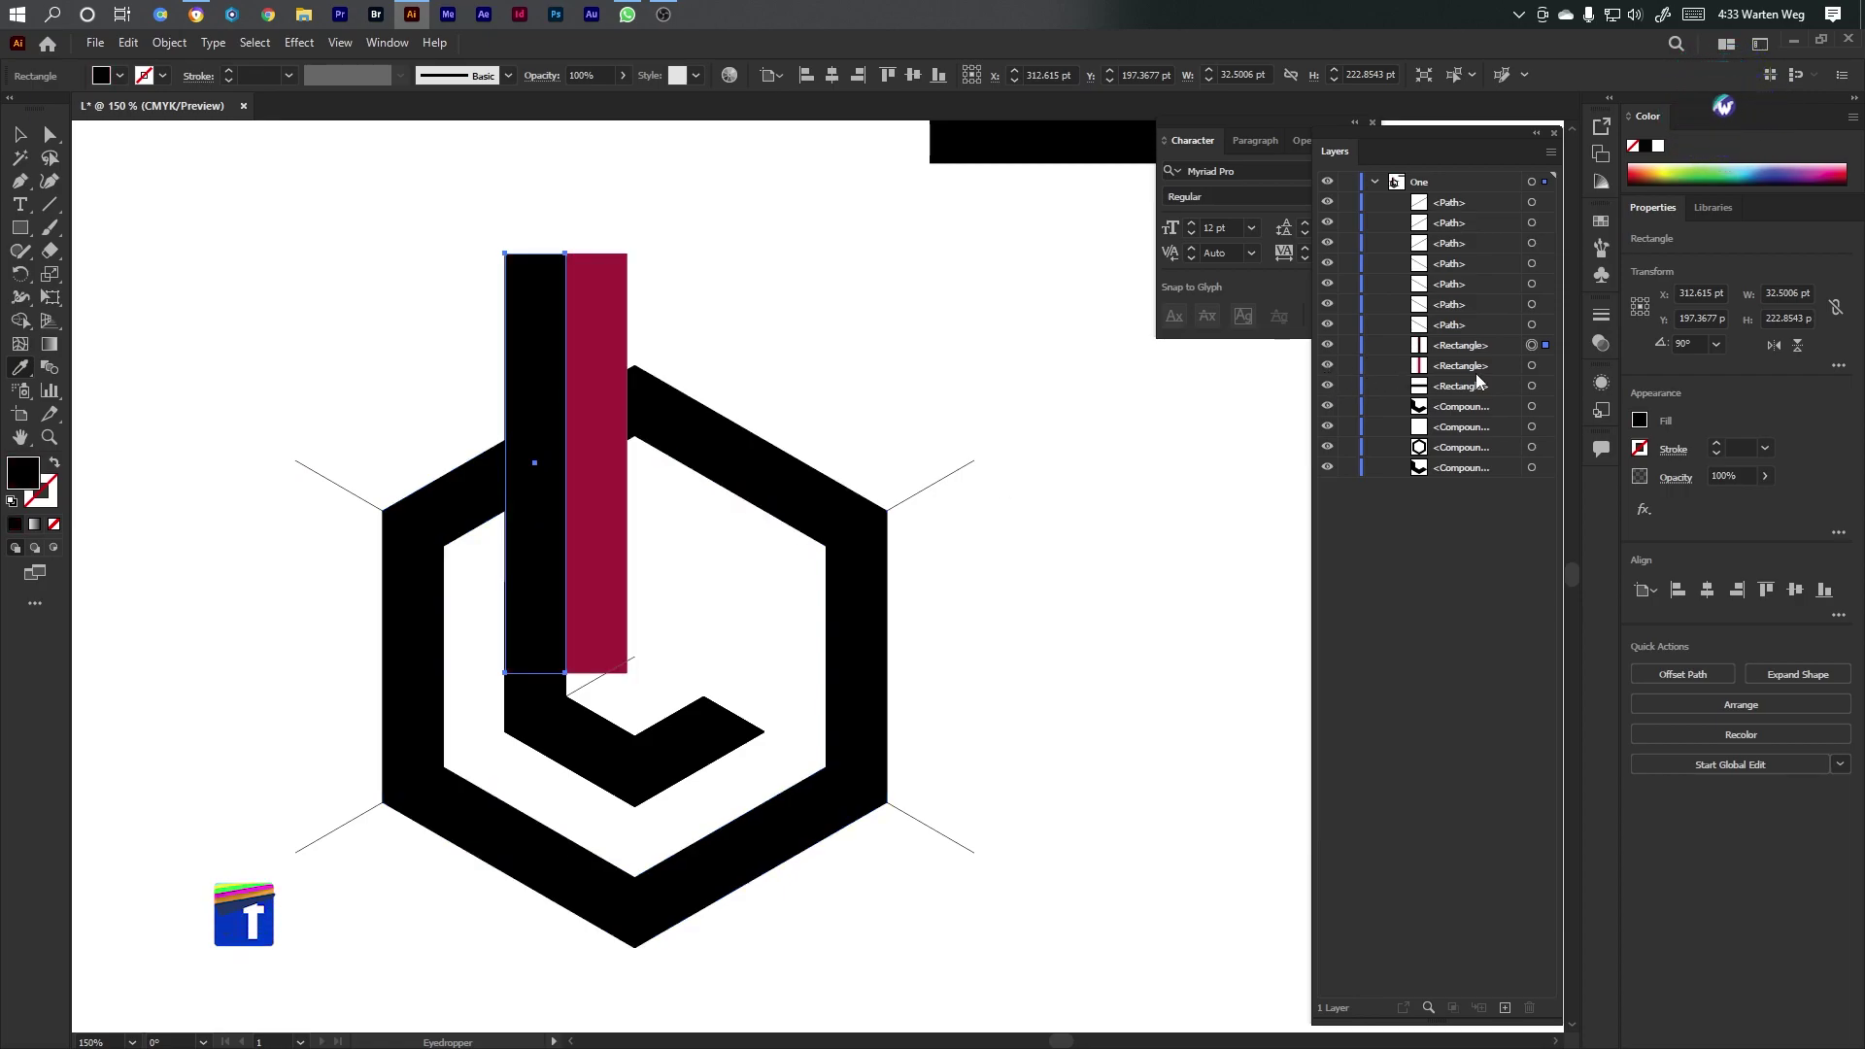
click(1543, 366)
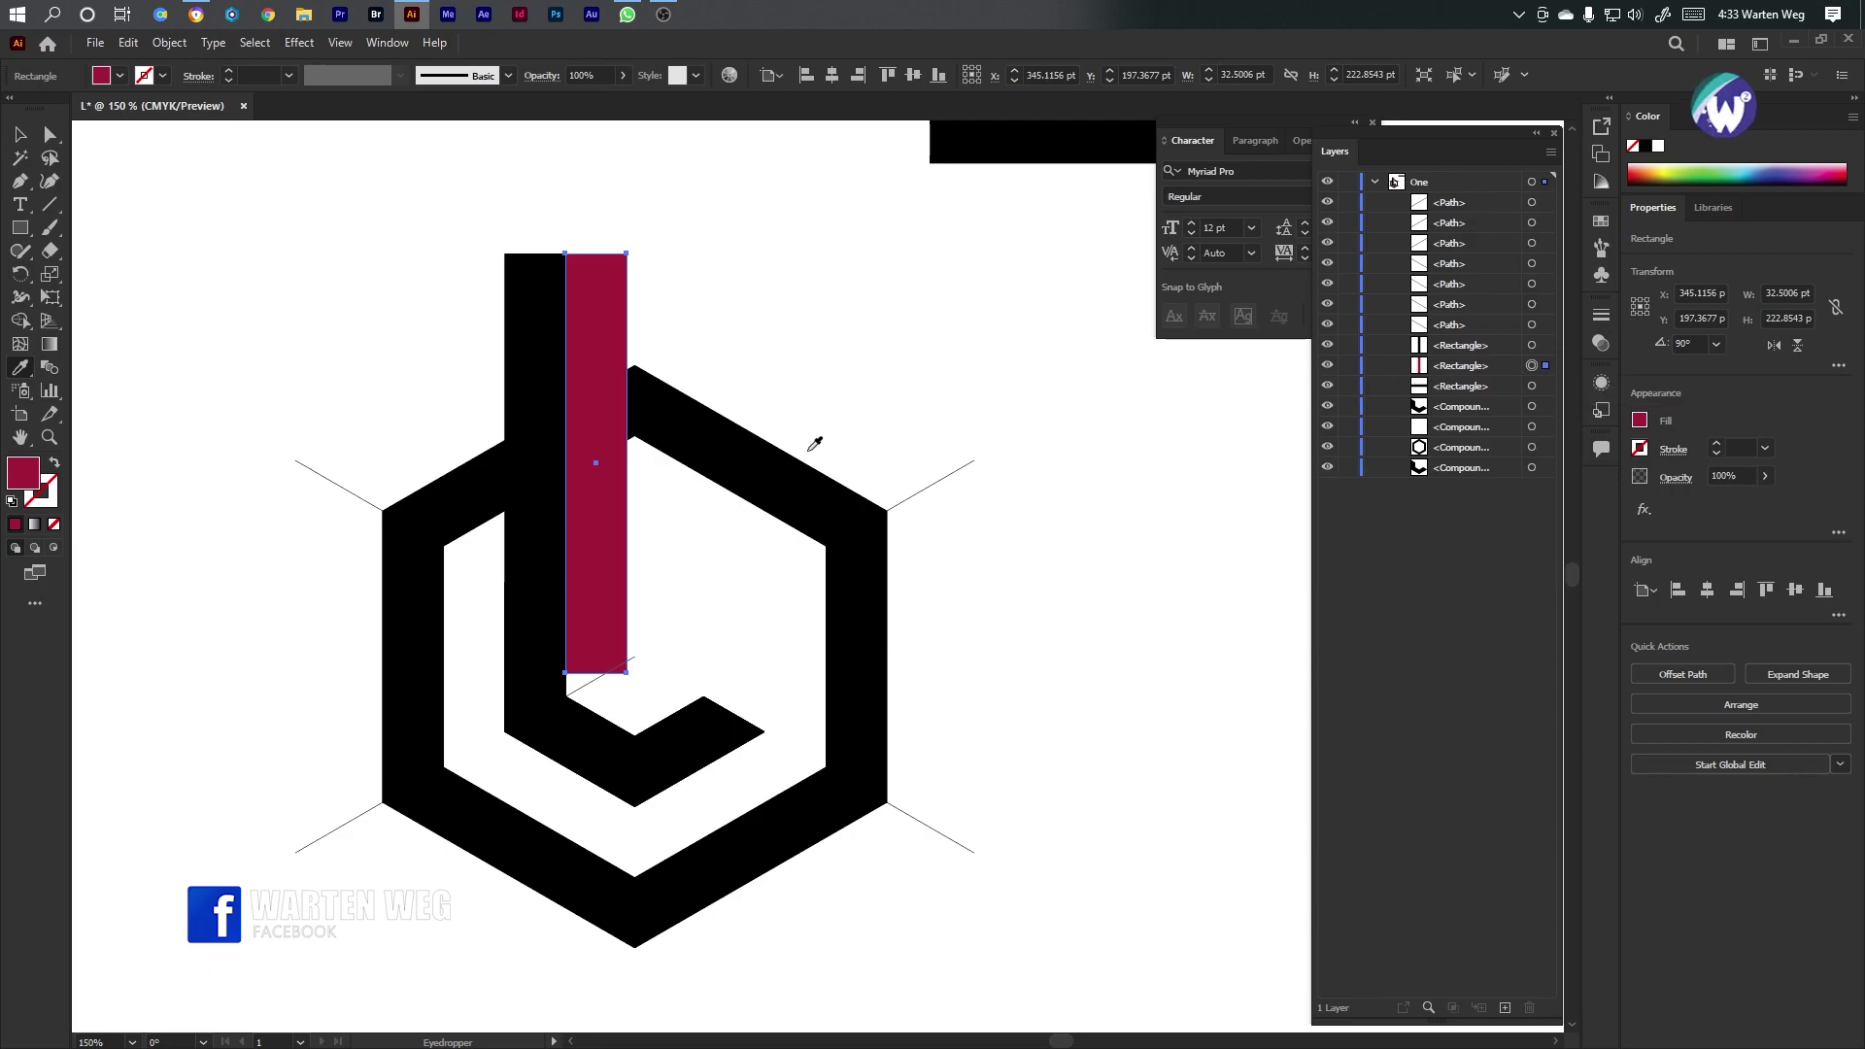
key(v)
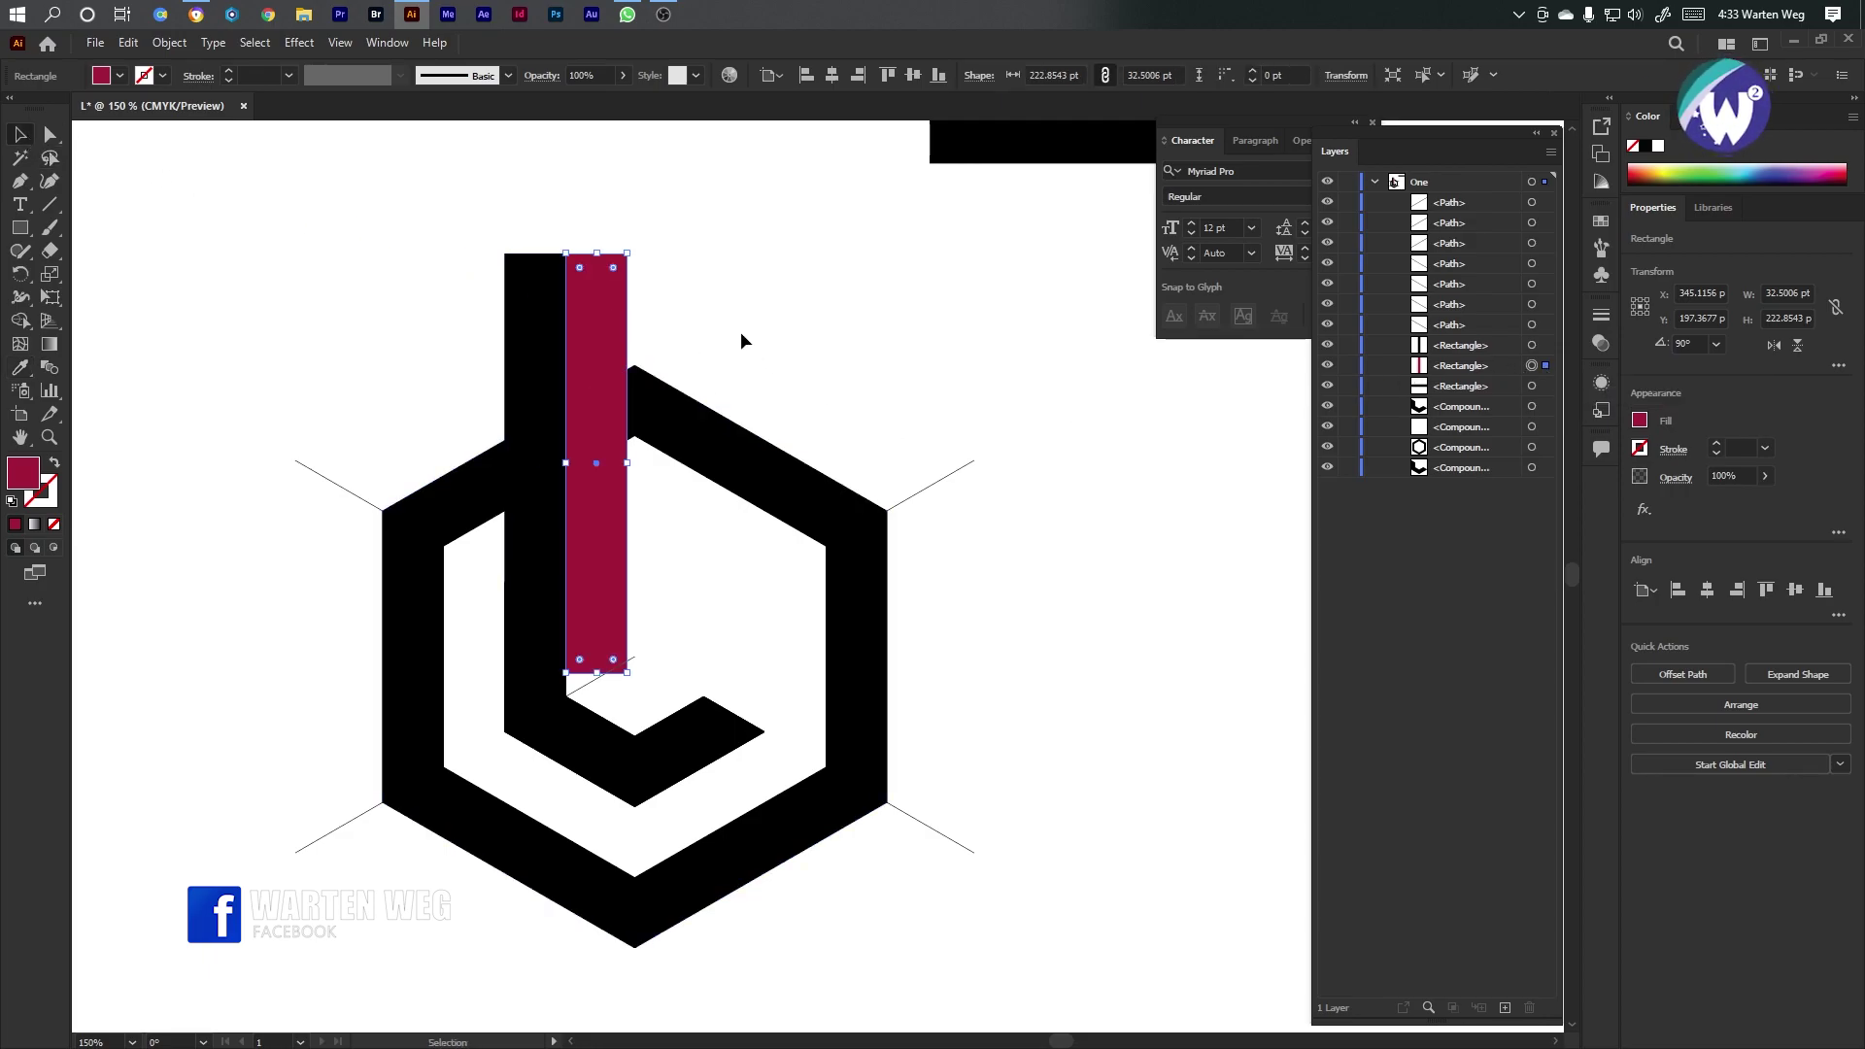
shift+click(609, 503)
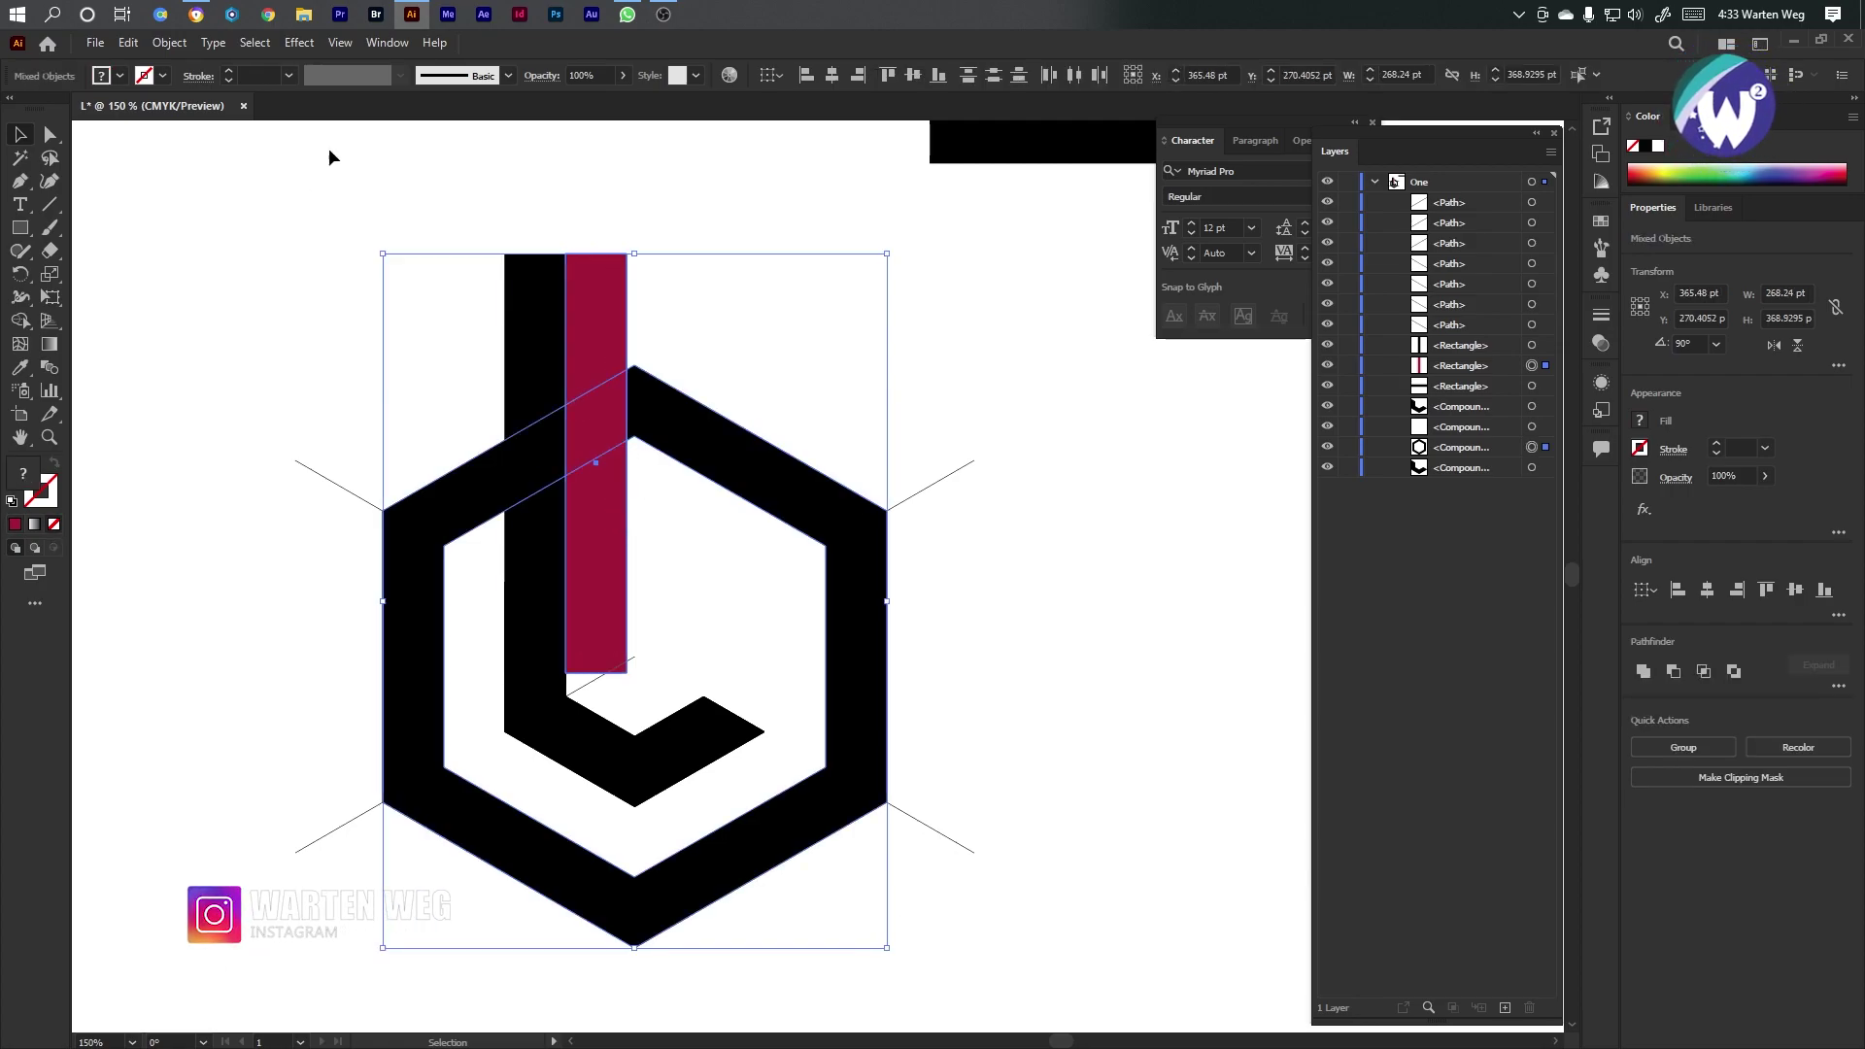
click(21, 322)
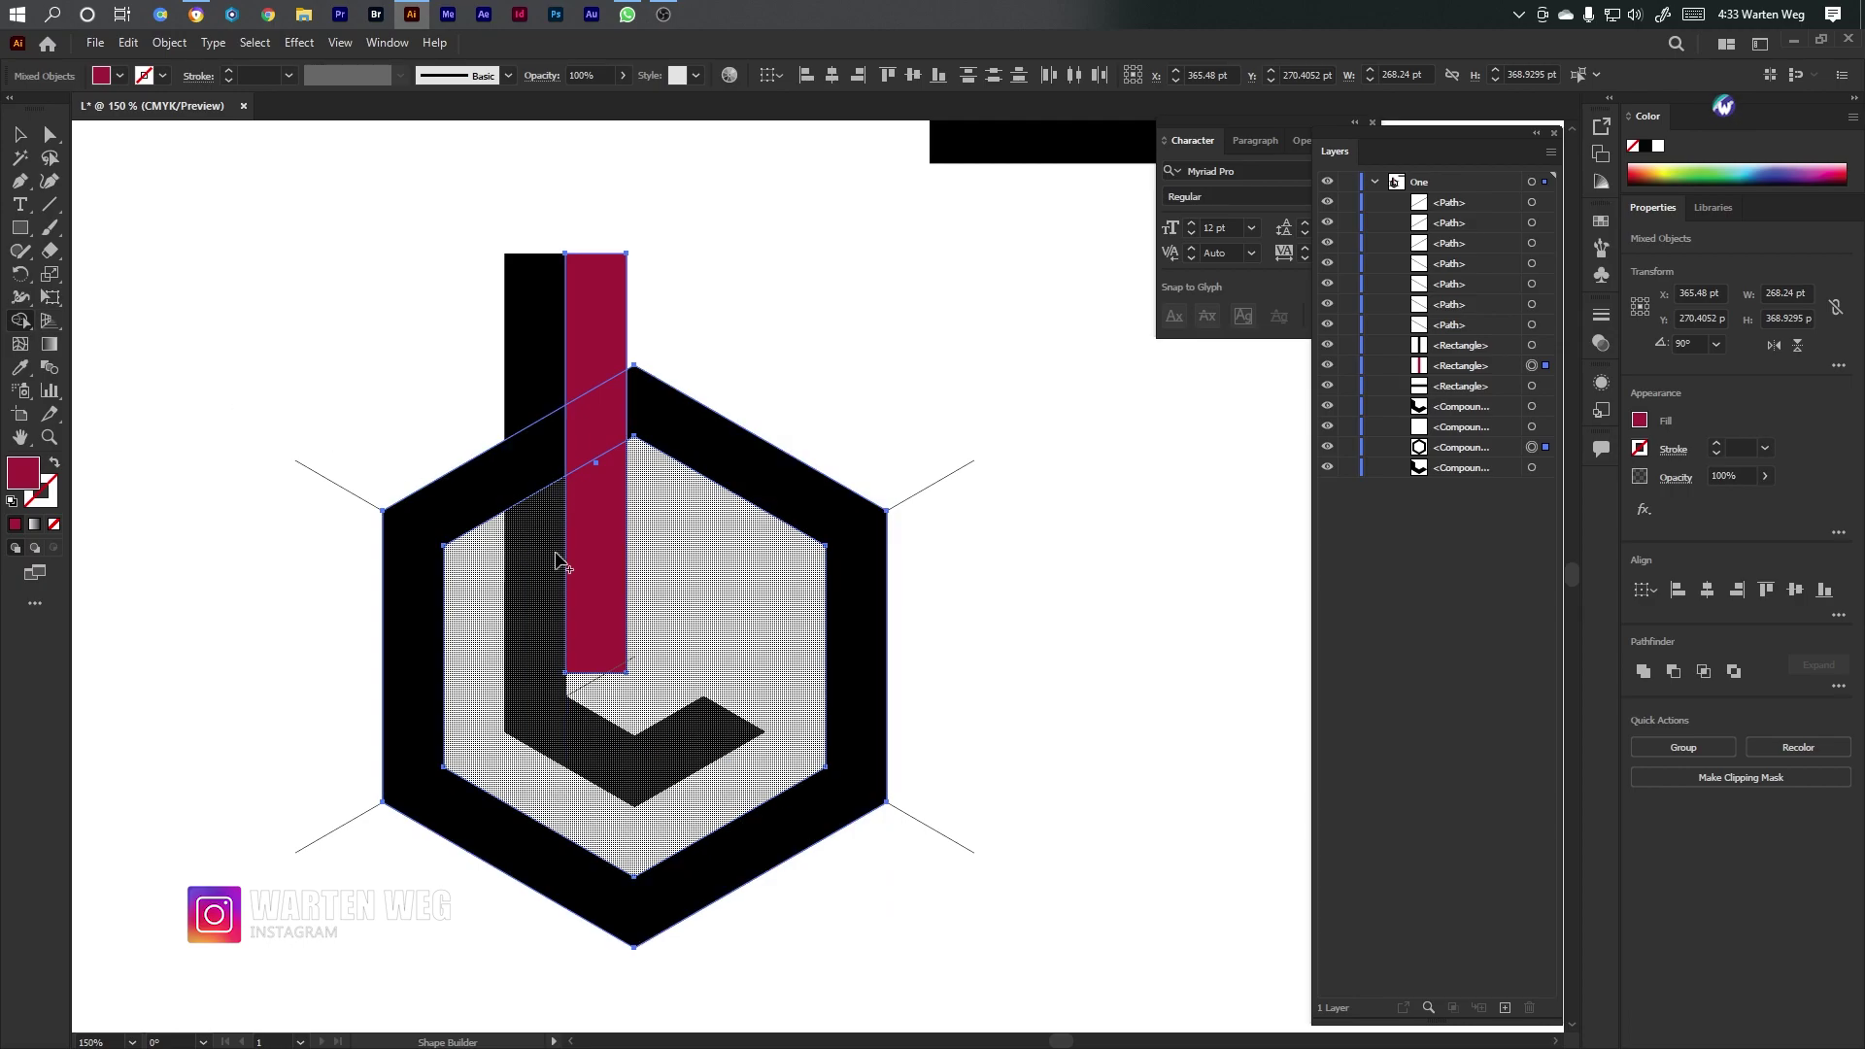
alt+click(608, 231)
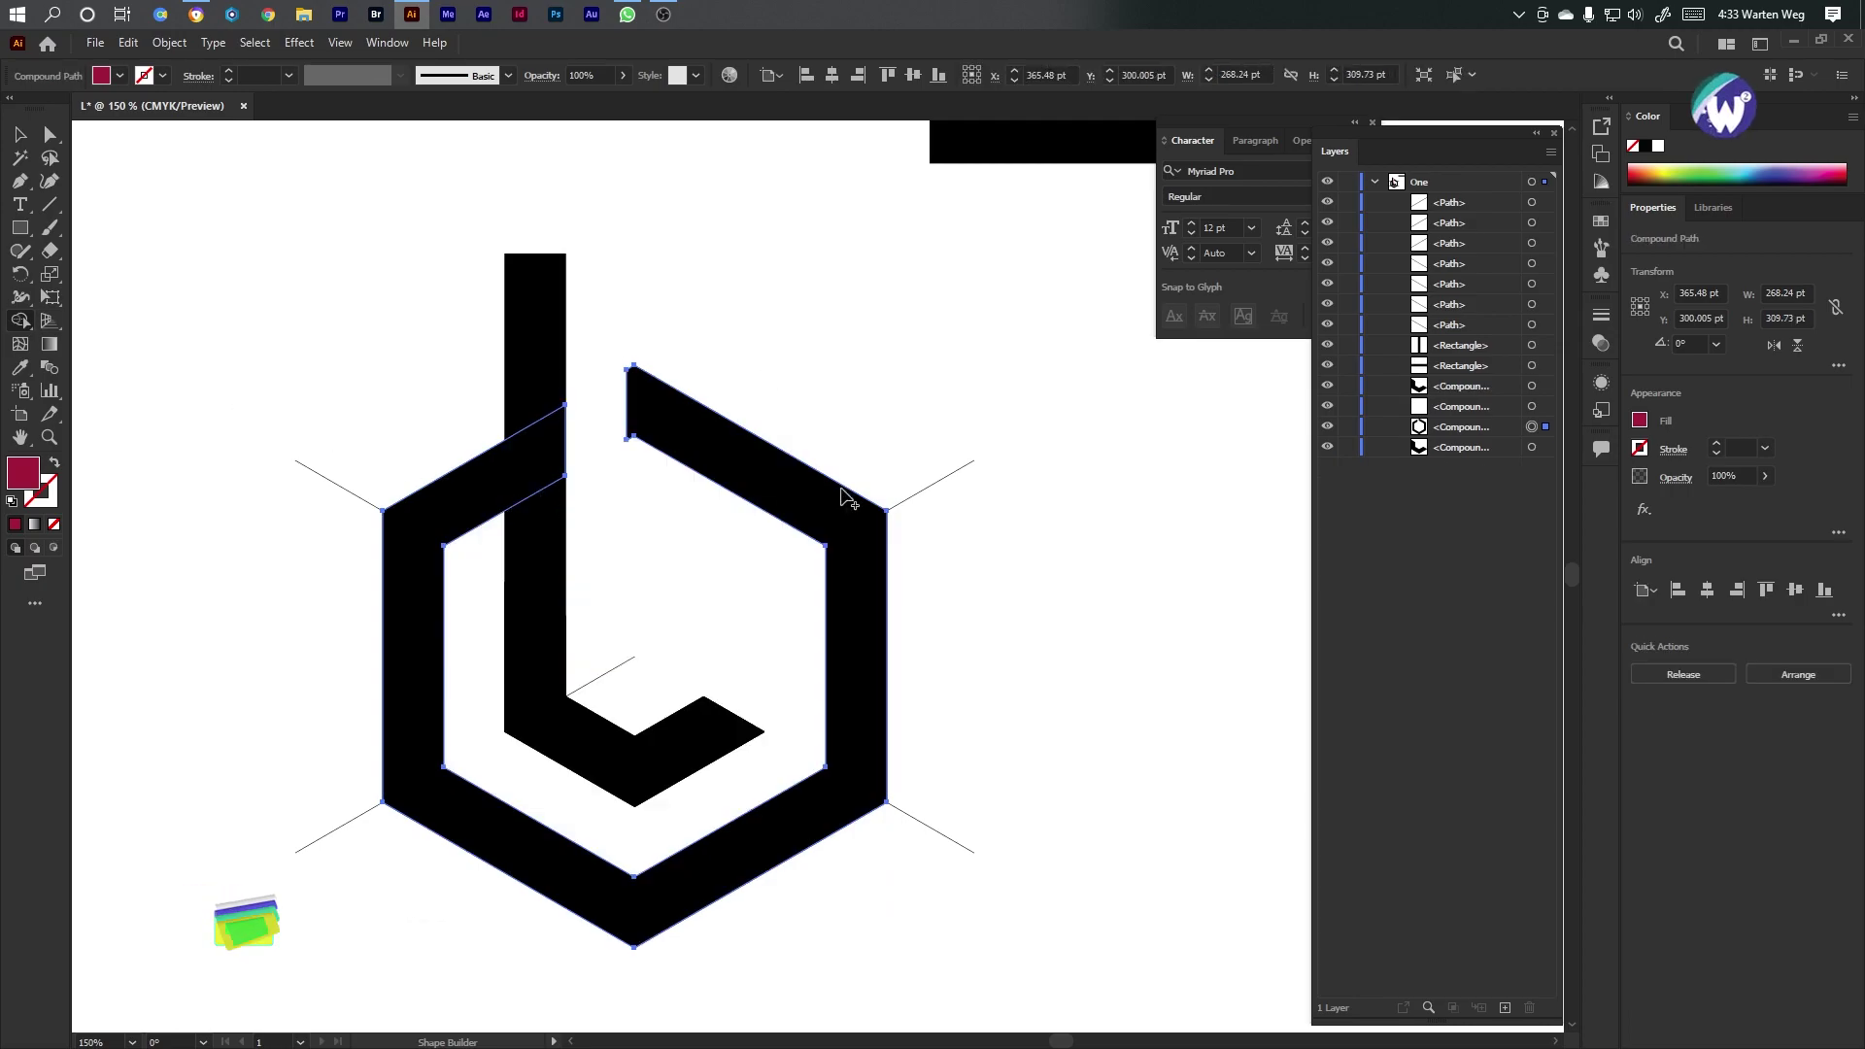
Use Shape Builder to remove the part of the black vertical bar that extends above the outer hexagon
click(19, 134)
drag(194, 267, 1044, 791)
key(shift+m)
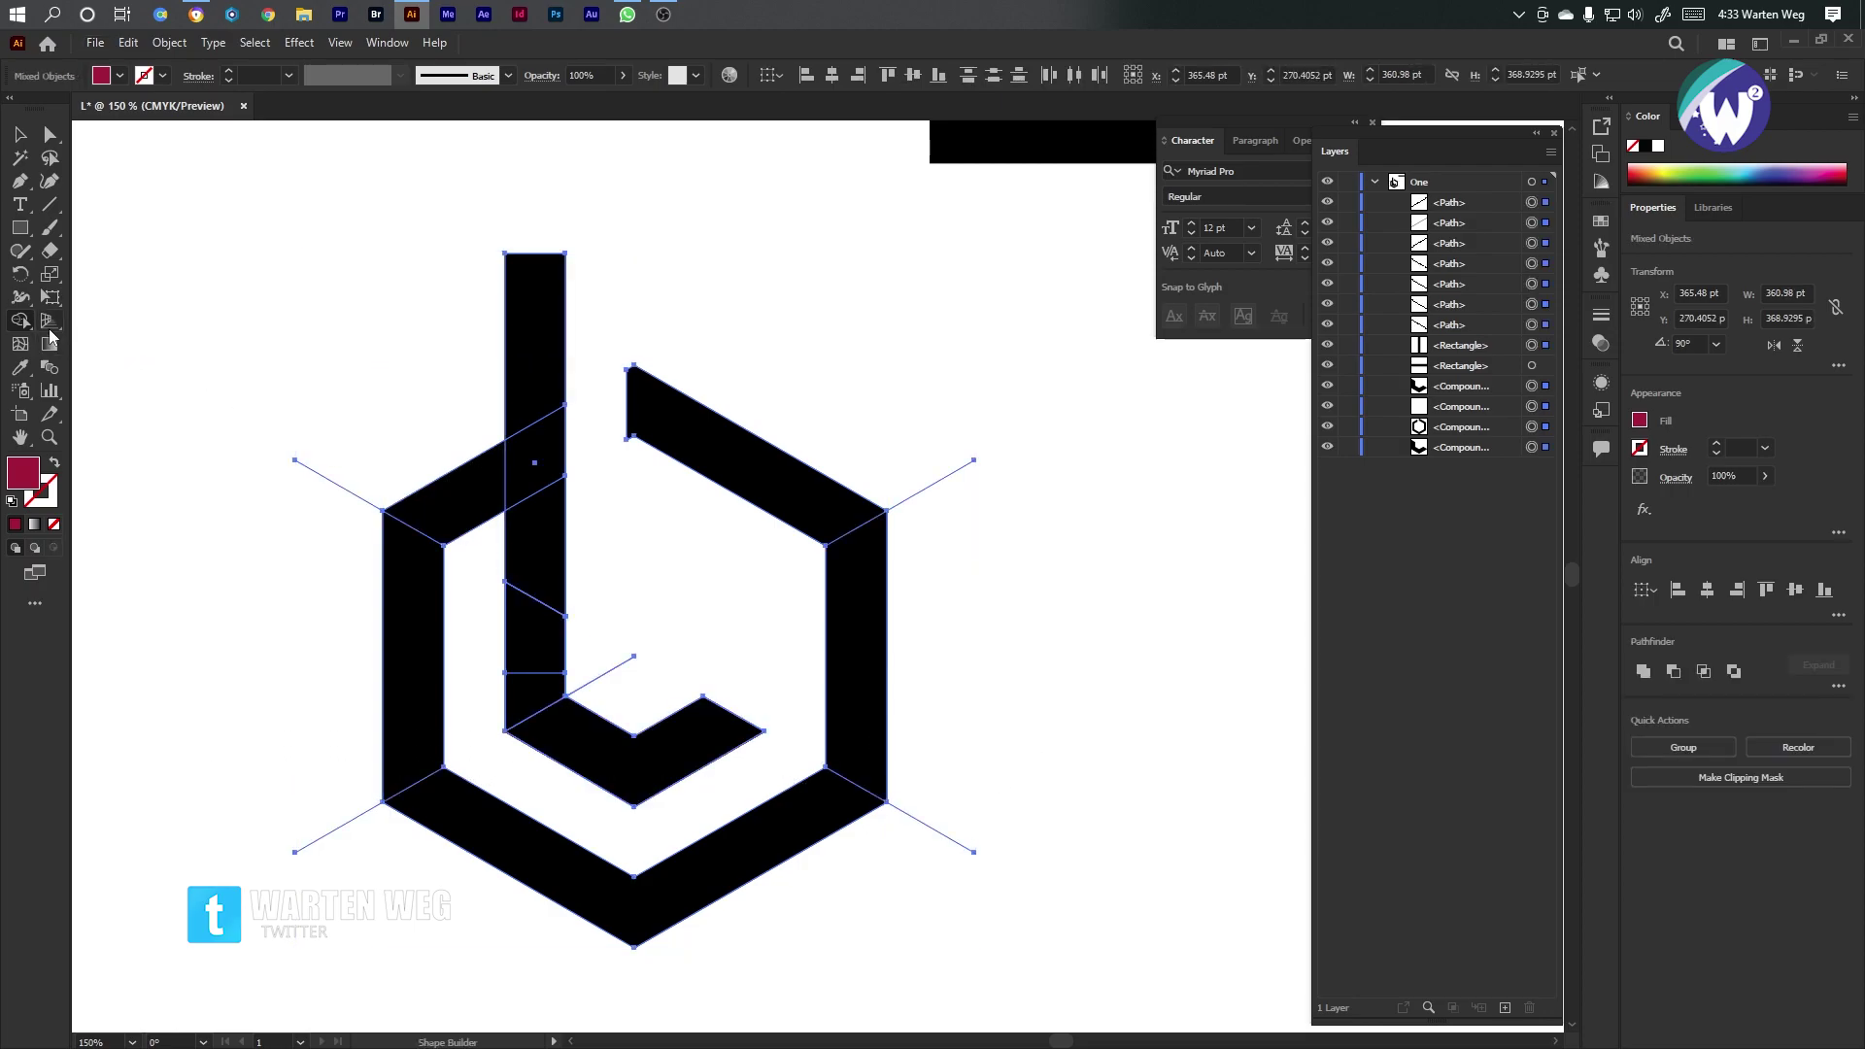
alt+click(534, 350)
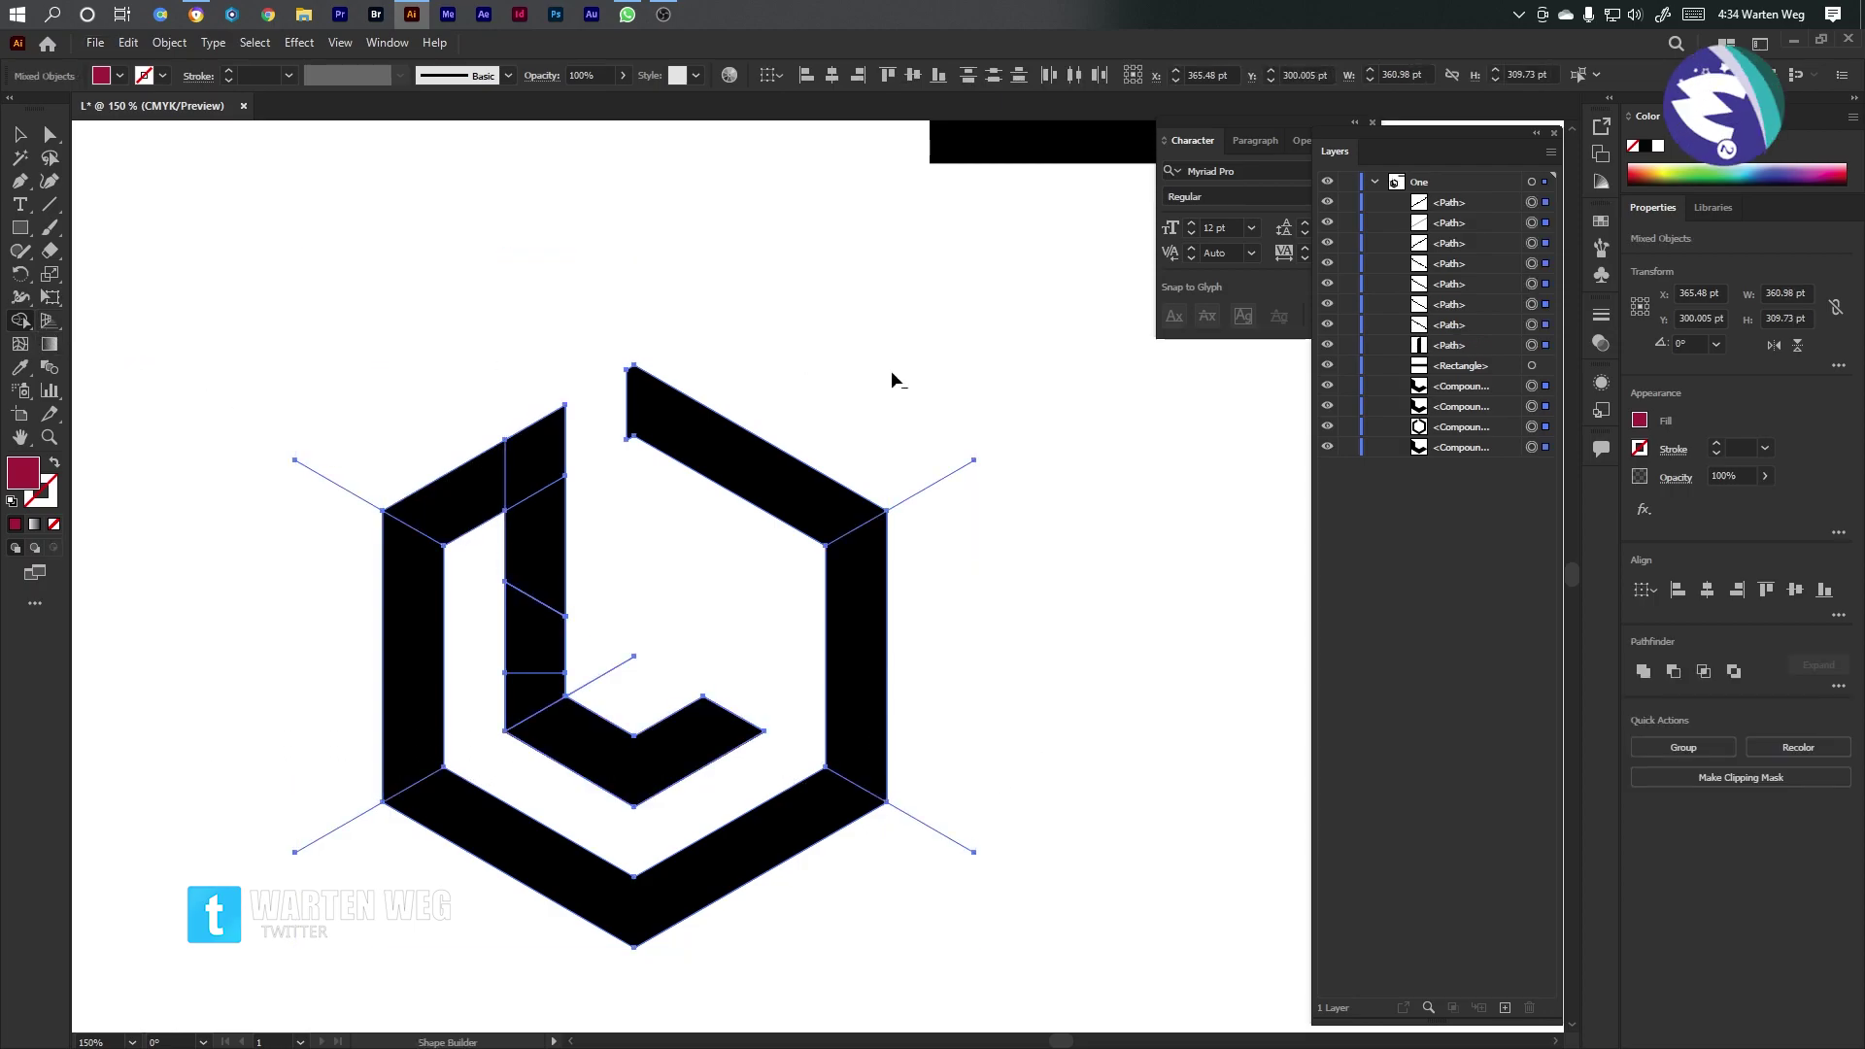
key(v)
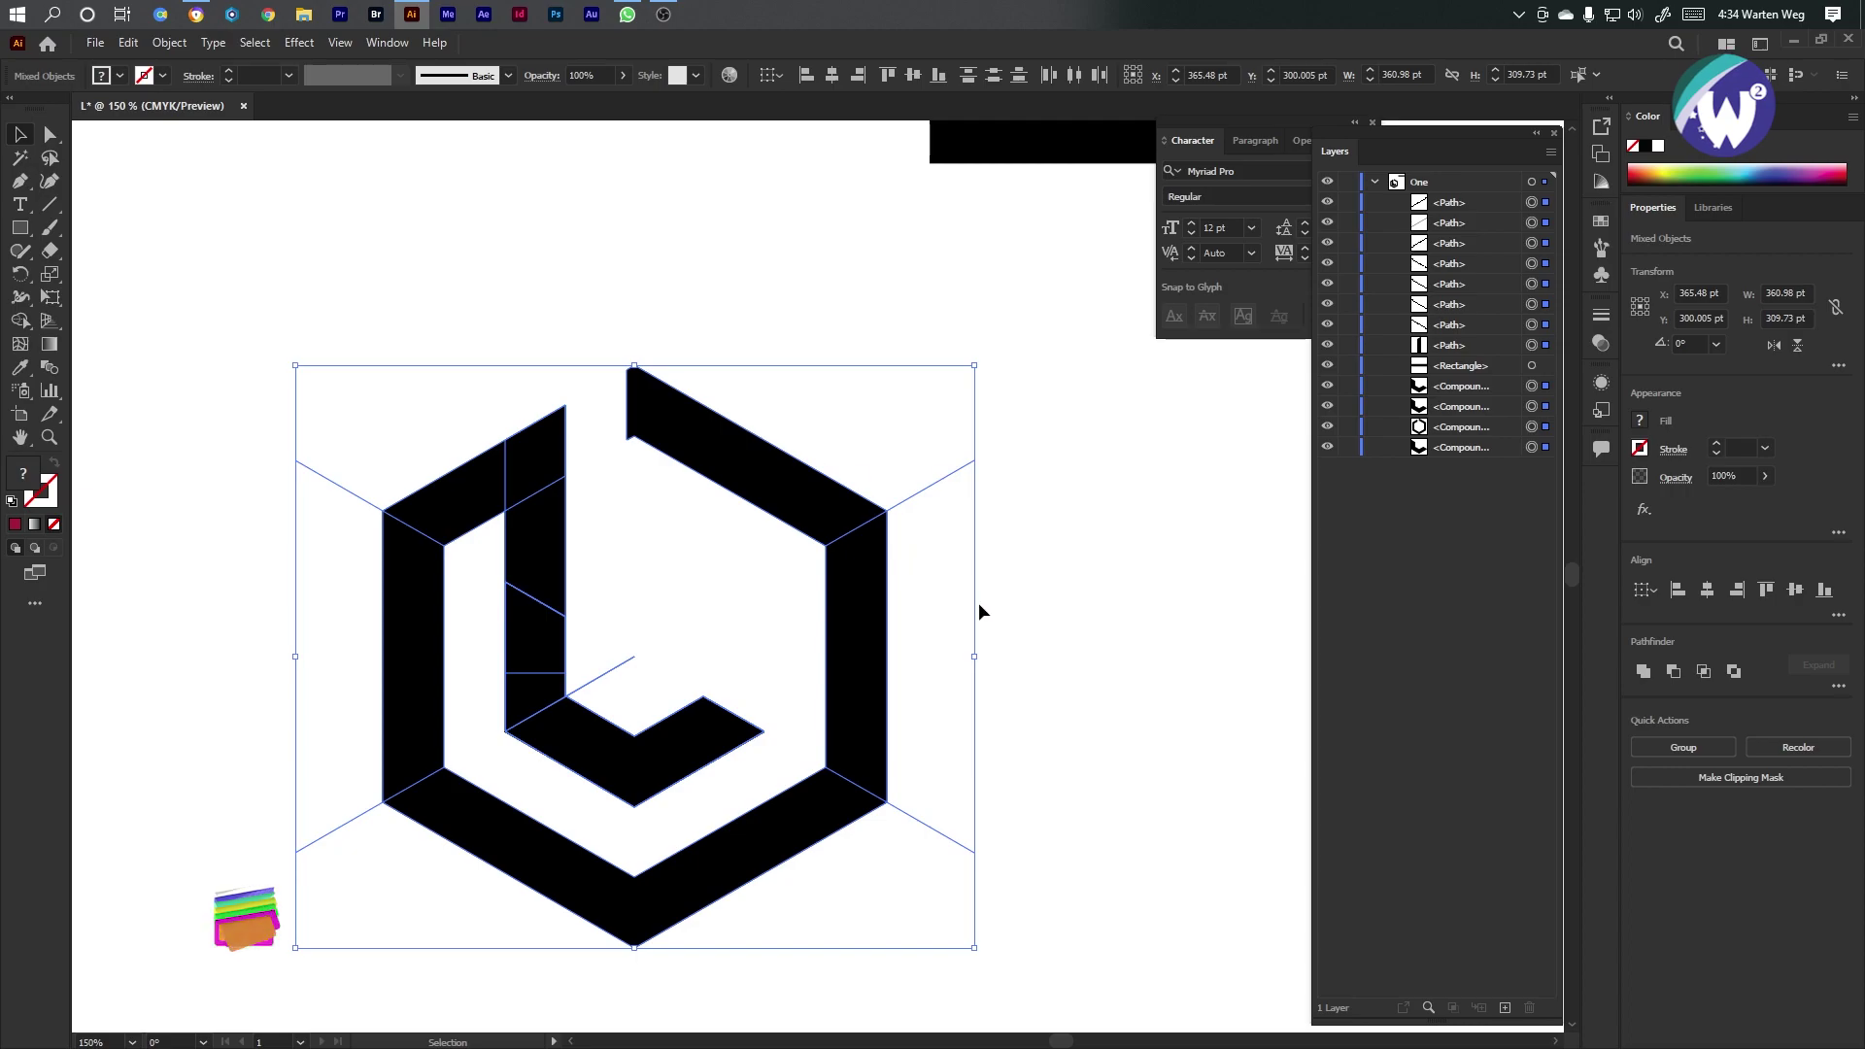
click(1065, 583)
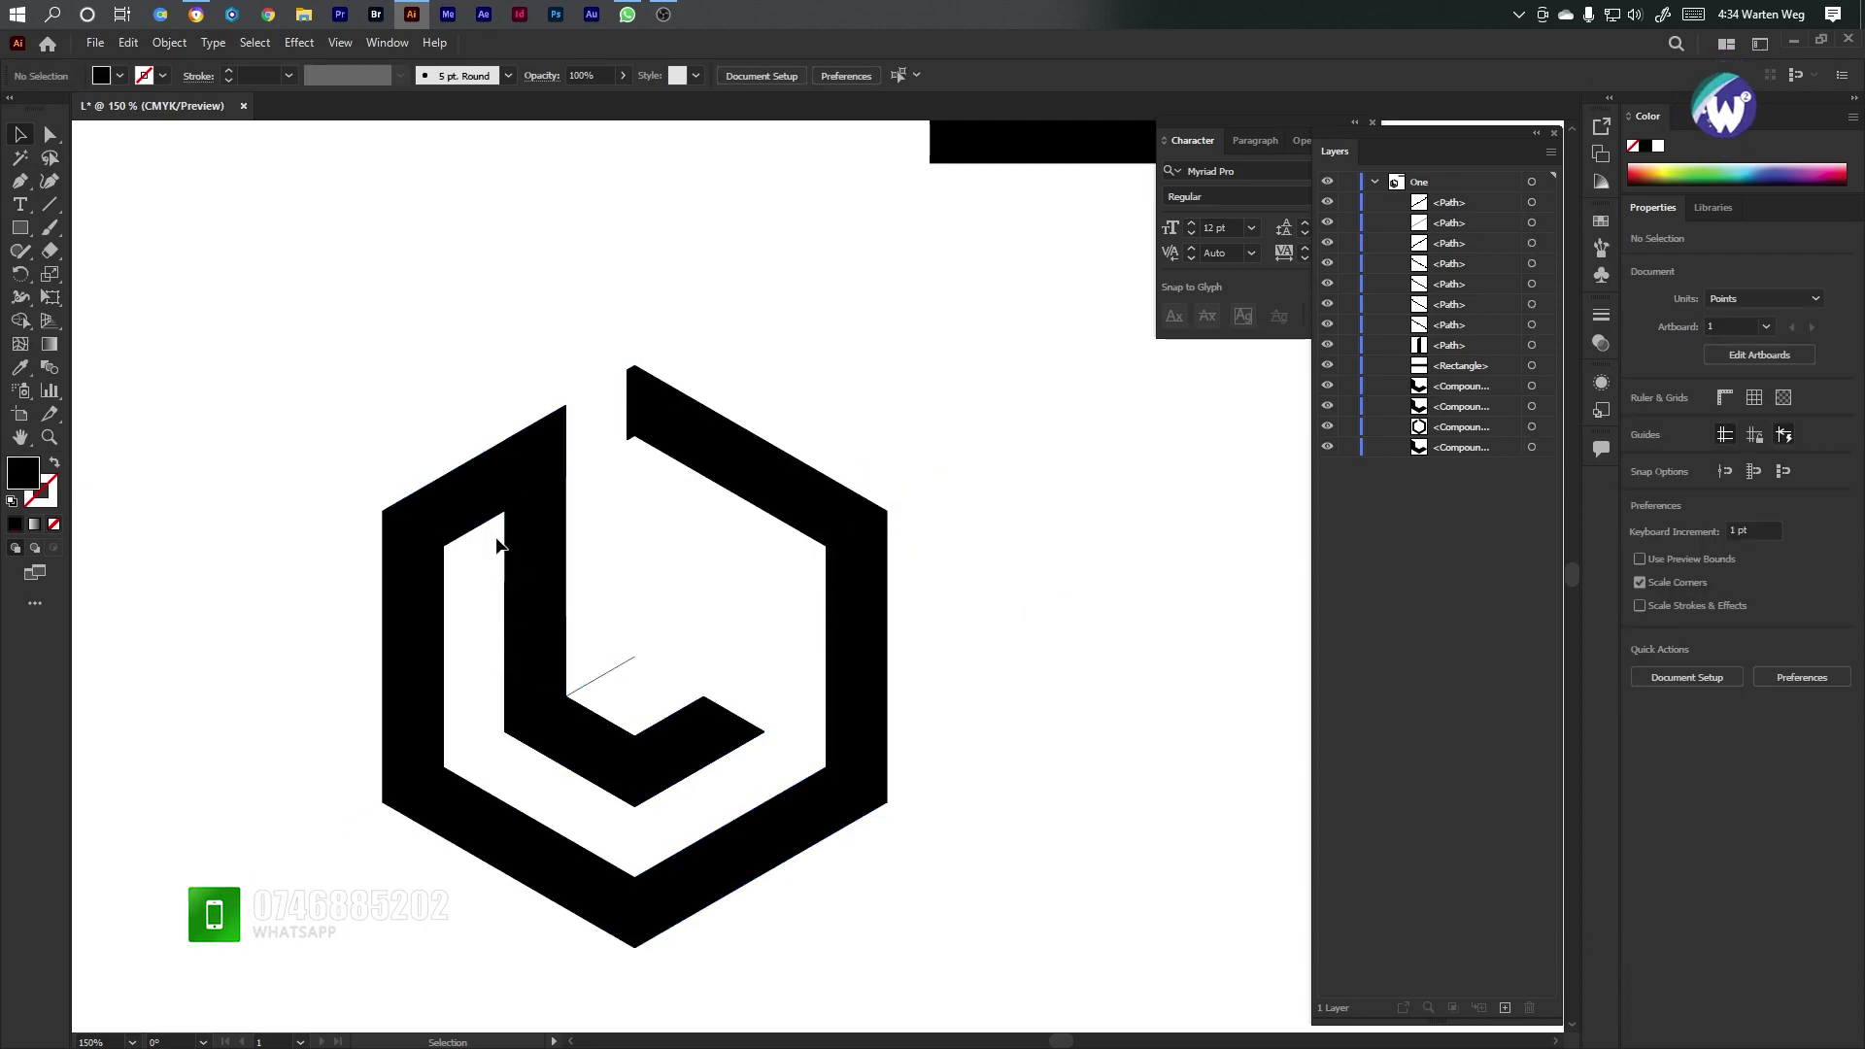
Hide the diagonal line paths and merge the outer hexagon, vertical bar and inner hook into one shape with Shape Builder
drag(321, 328, 1152, 978)
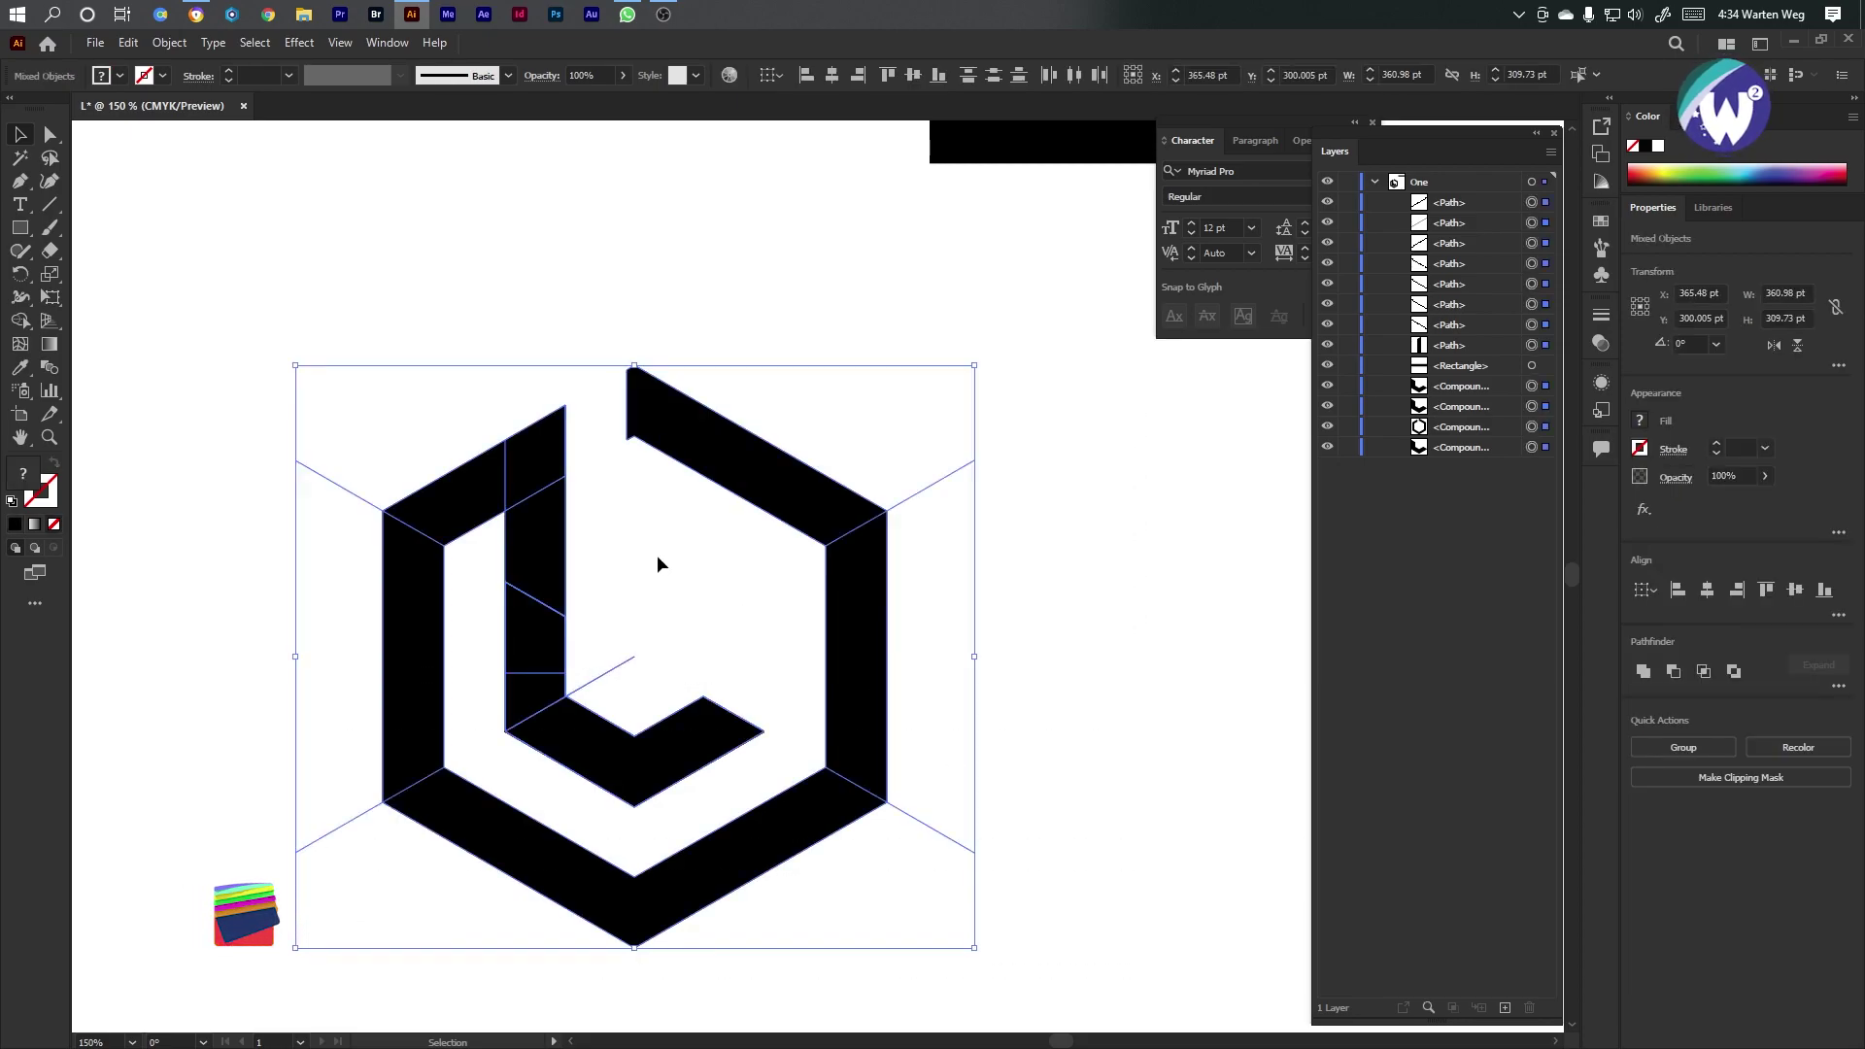
click(1063, 739)
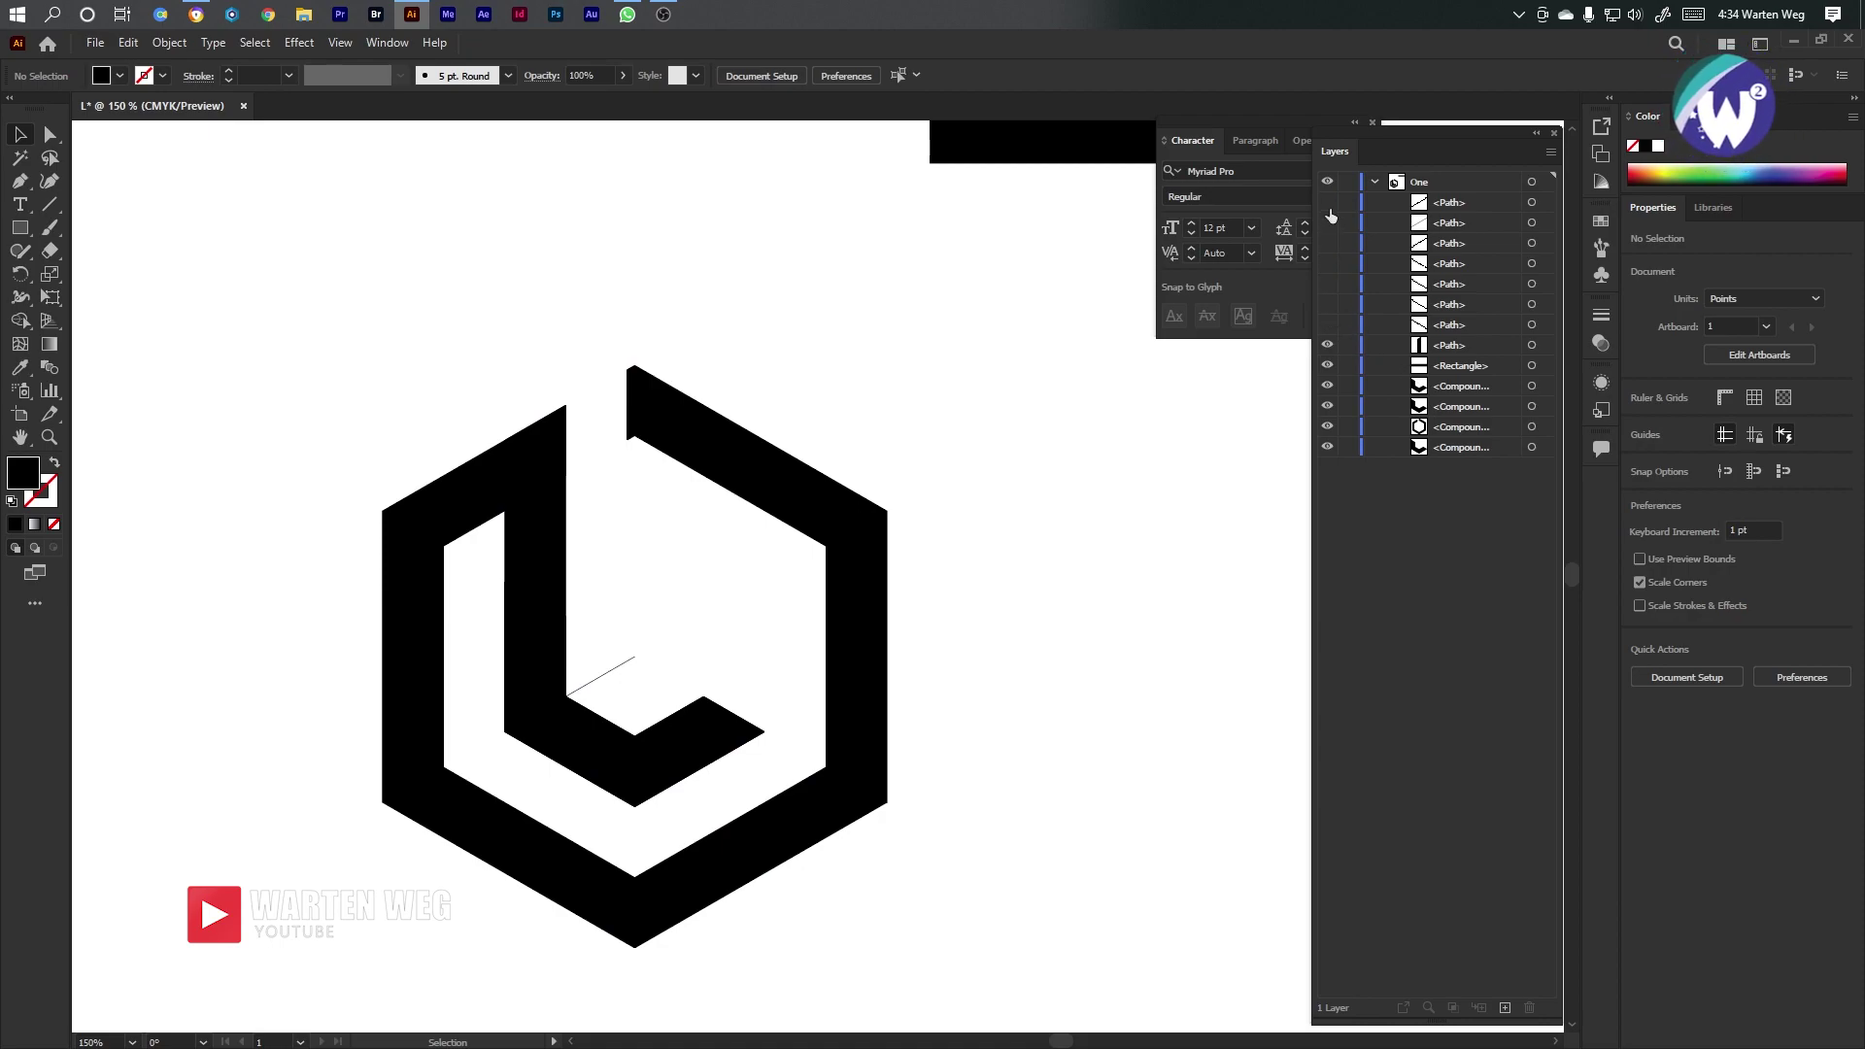
drag(1011, 306, 352, 874)
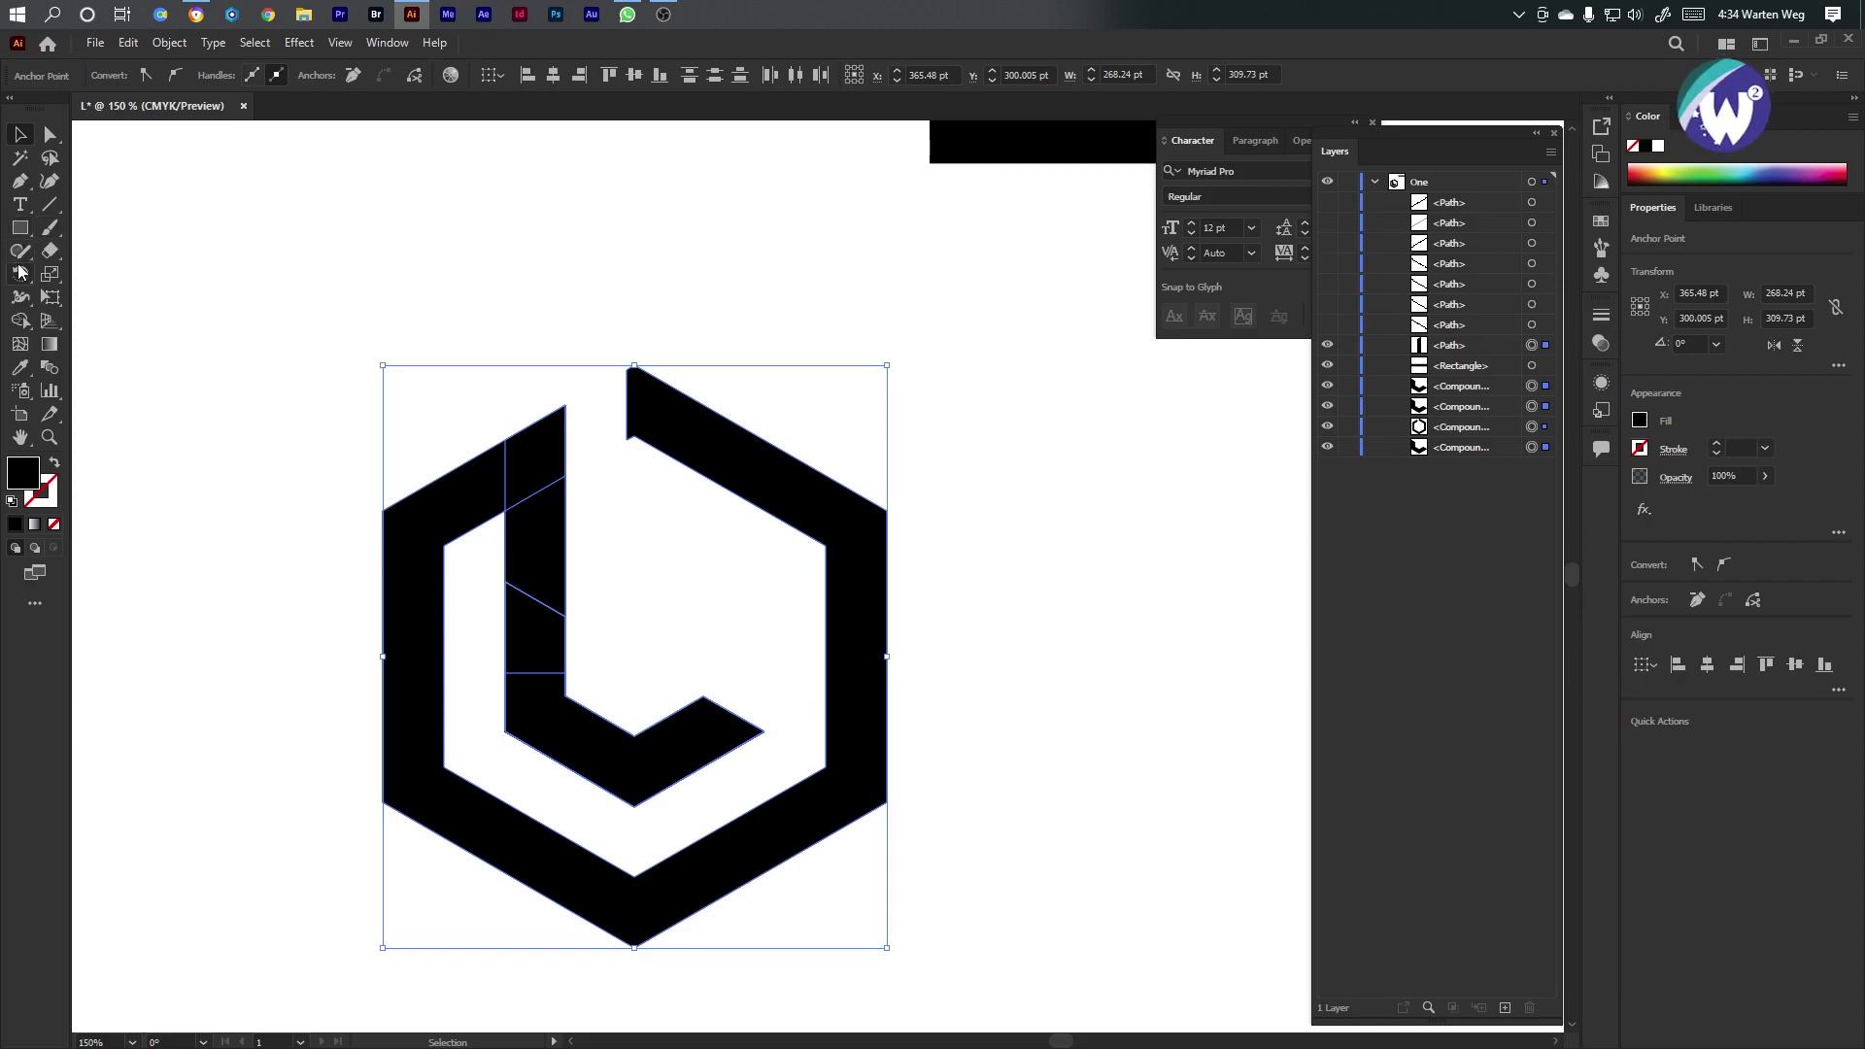
click(20, 322)
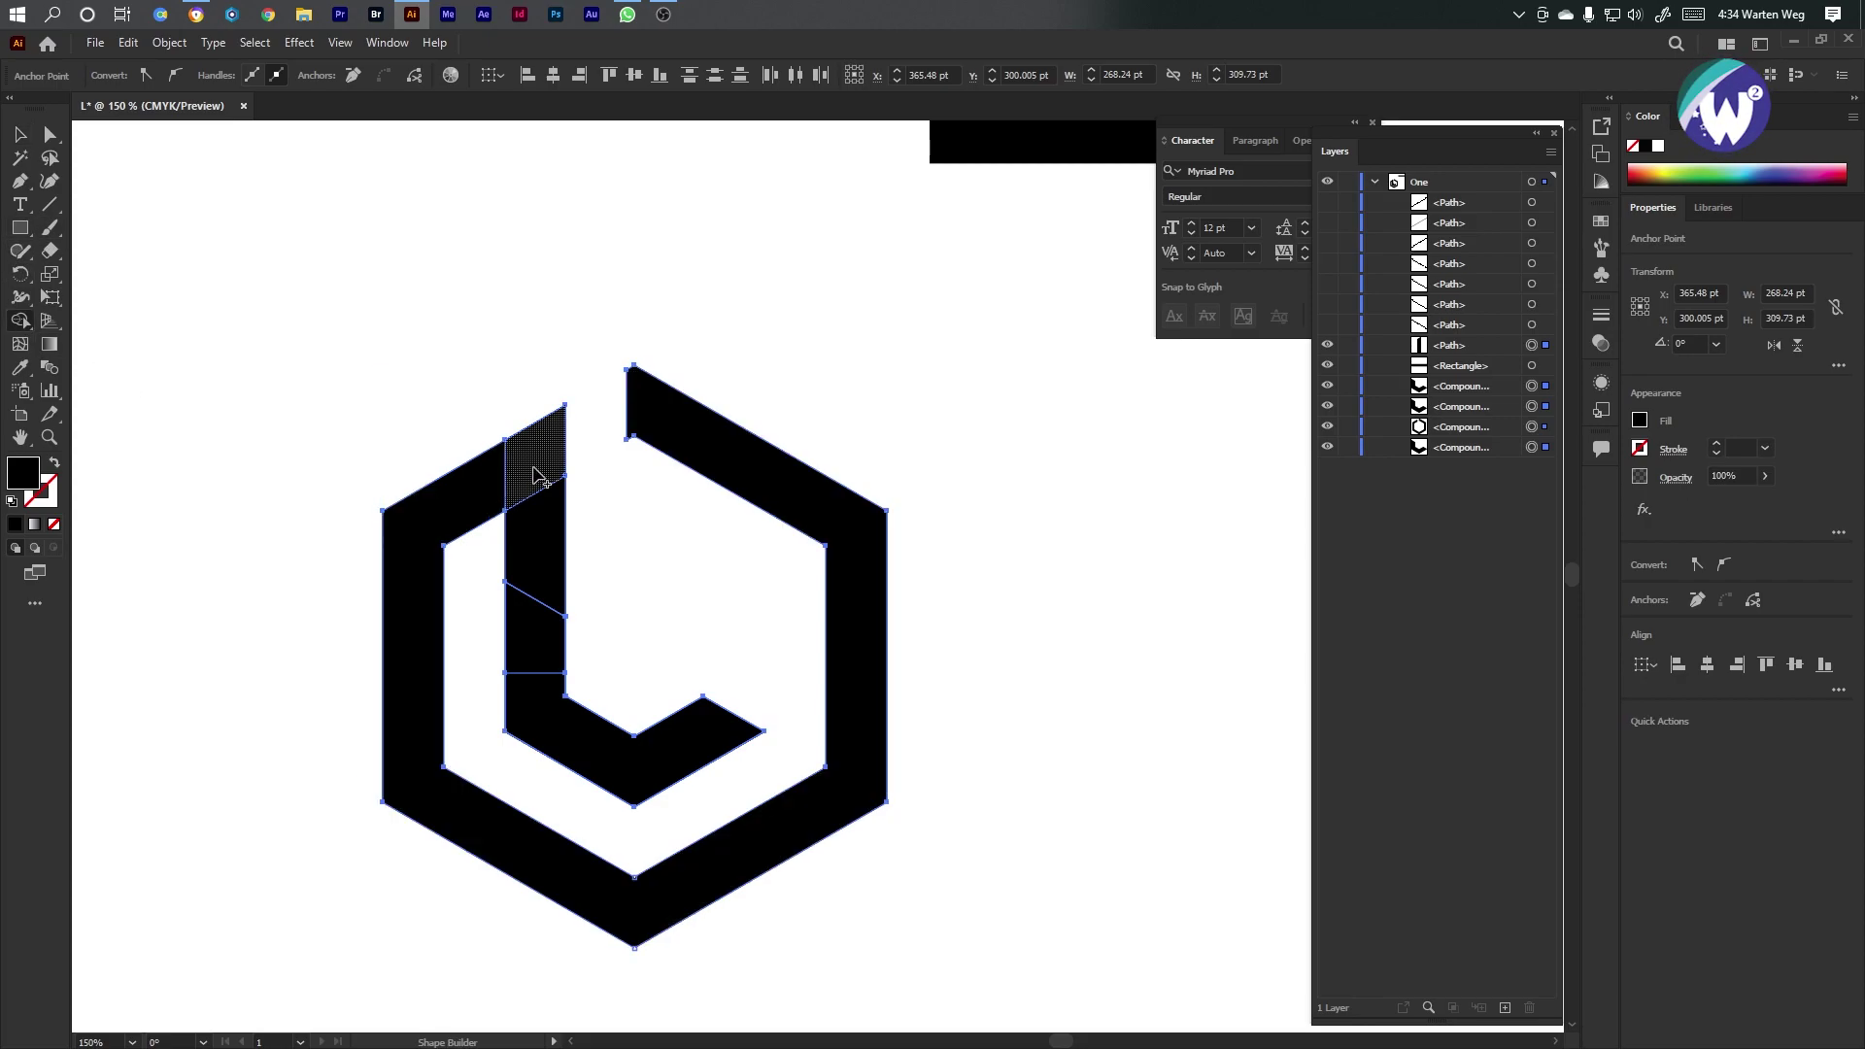
drag(529, 479, 562, 738)
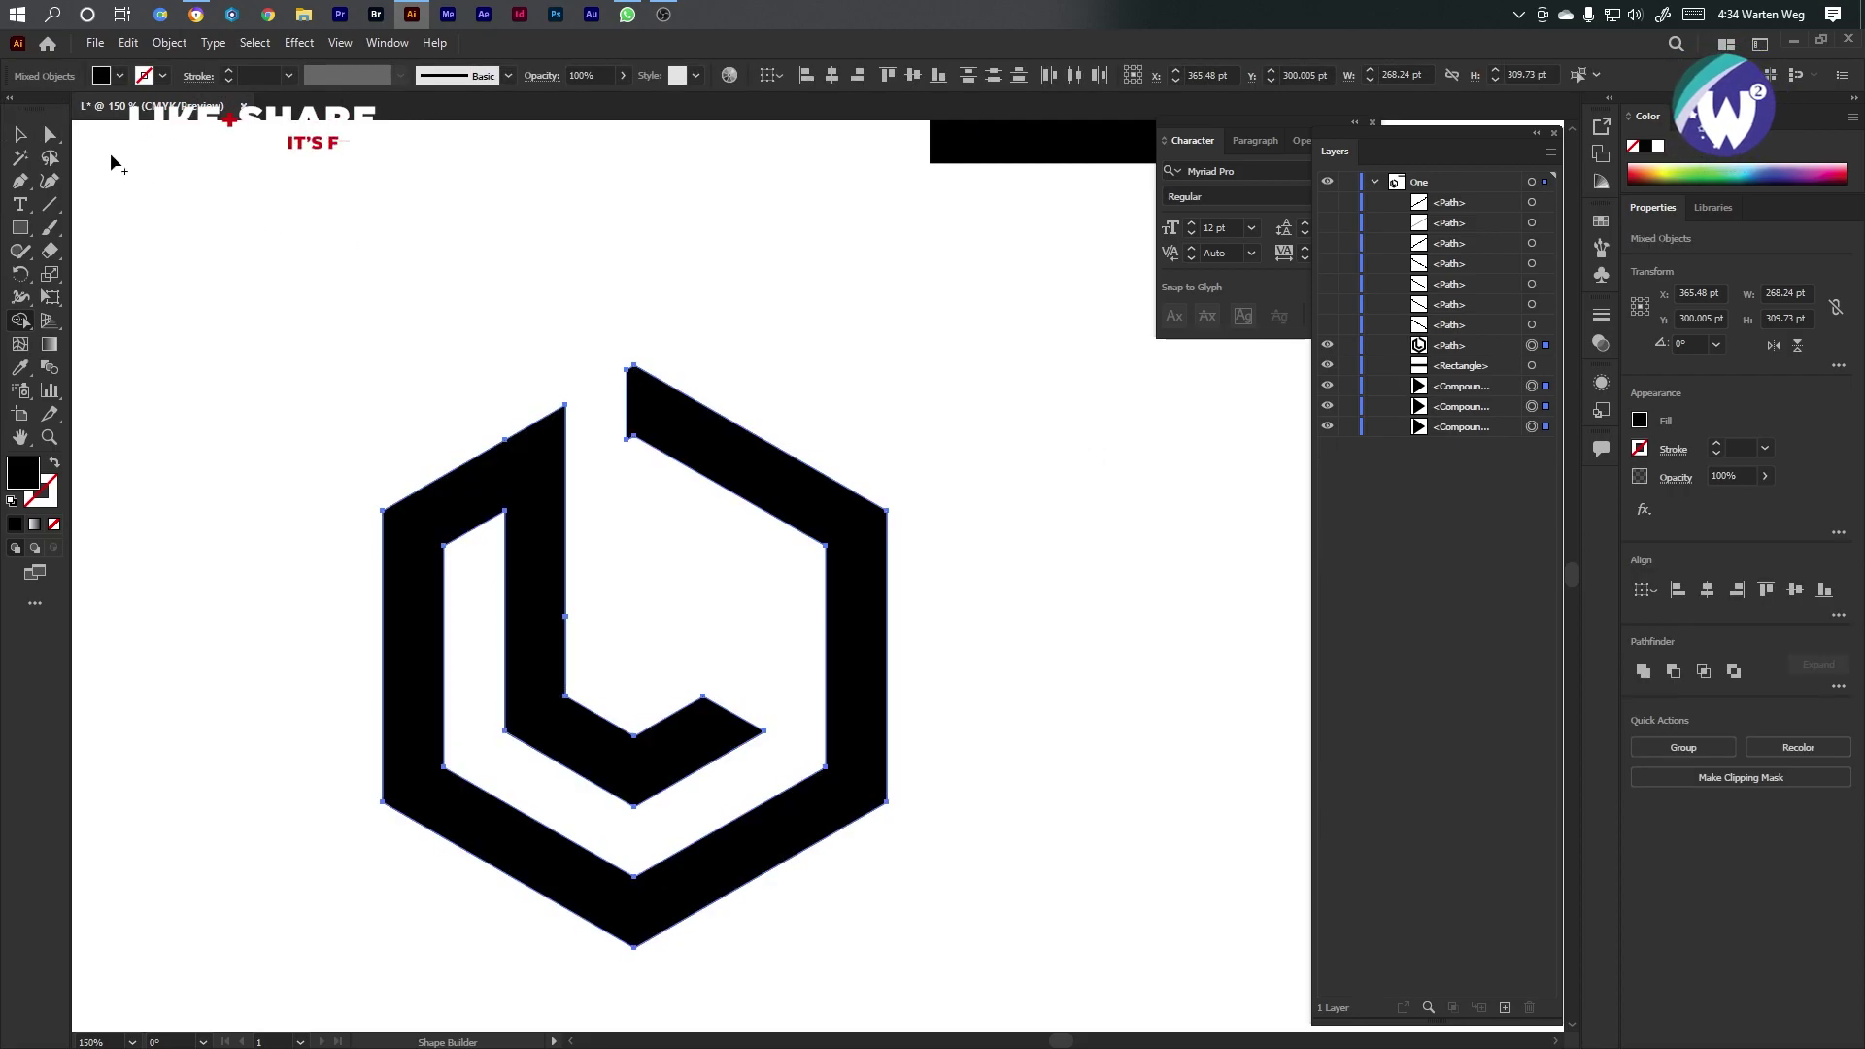
Round the merged logo's live corners slightly, to a radius of about 2.06 pt
click(51, 135)
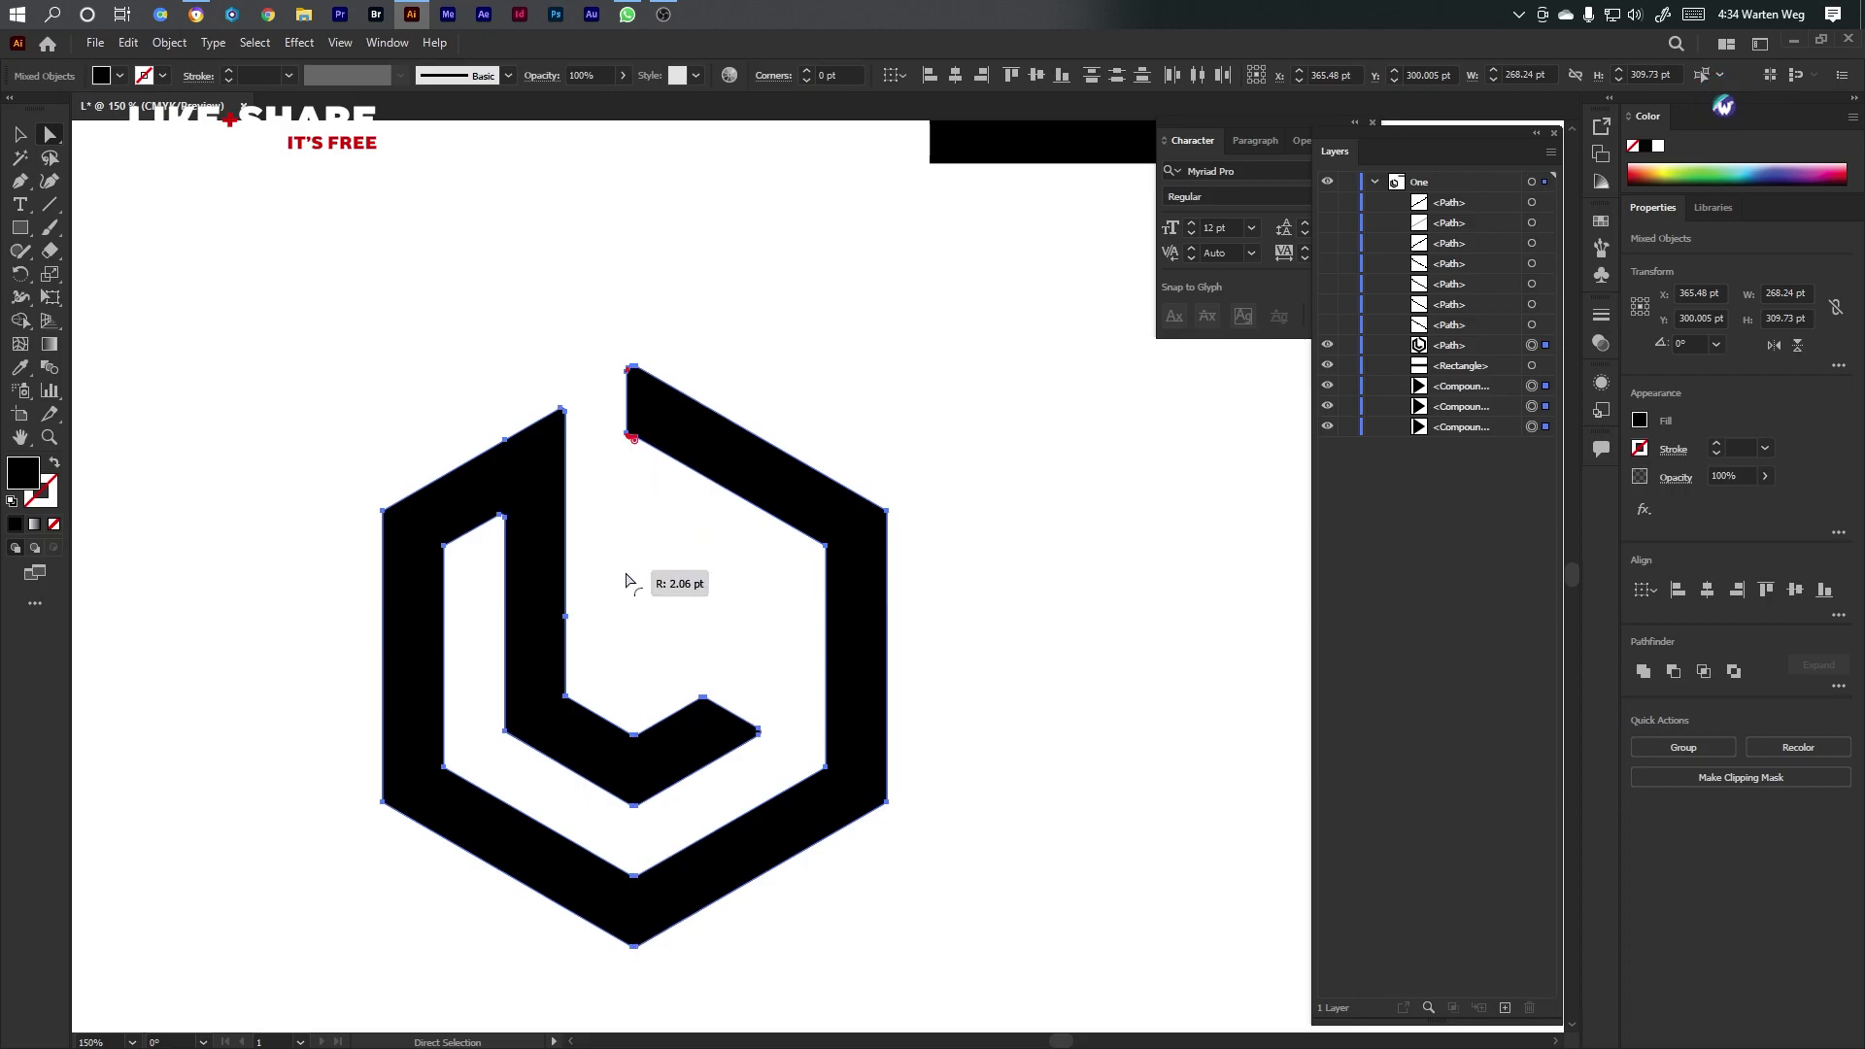
click(989, 605)
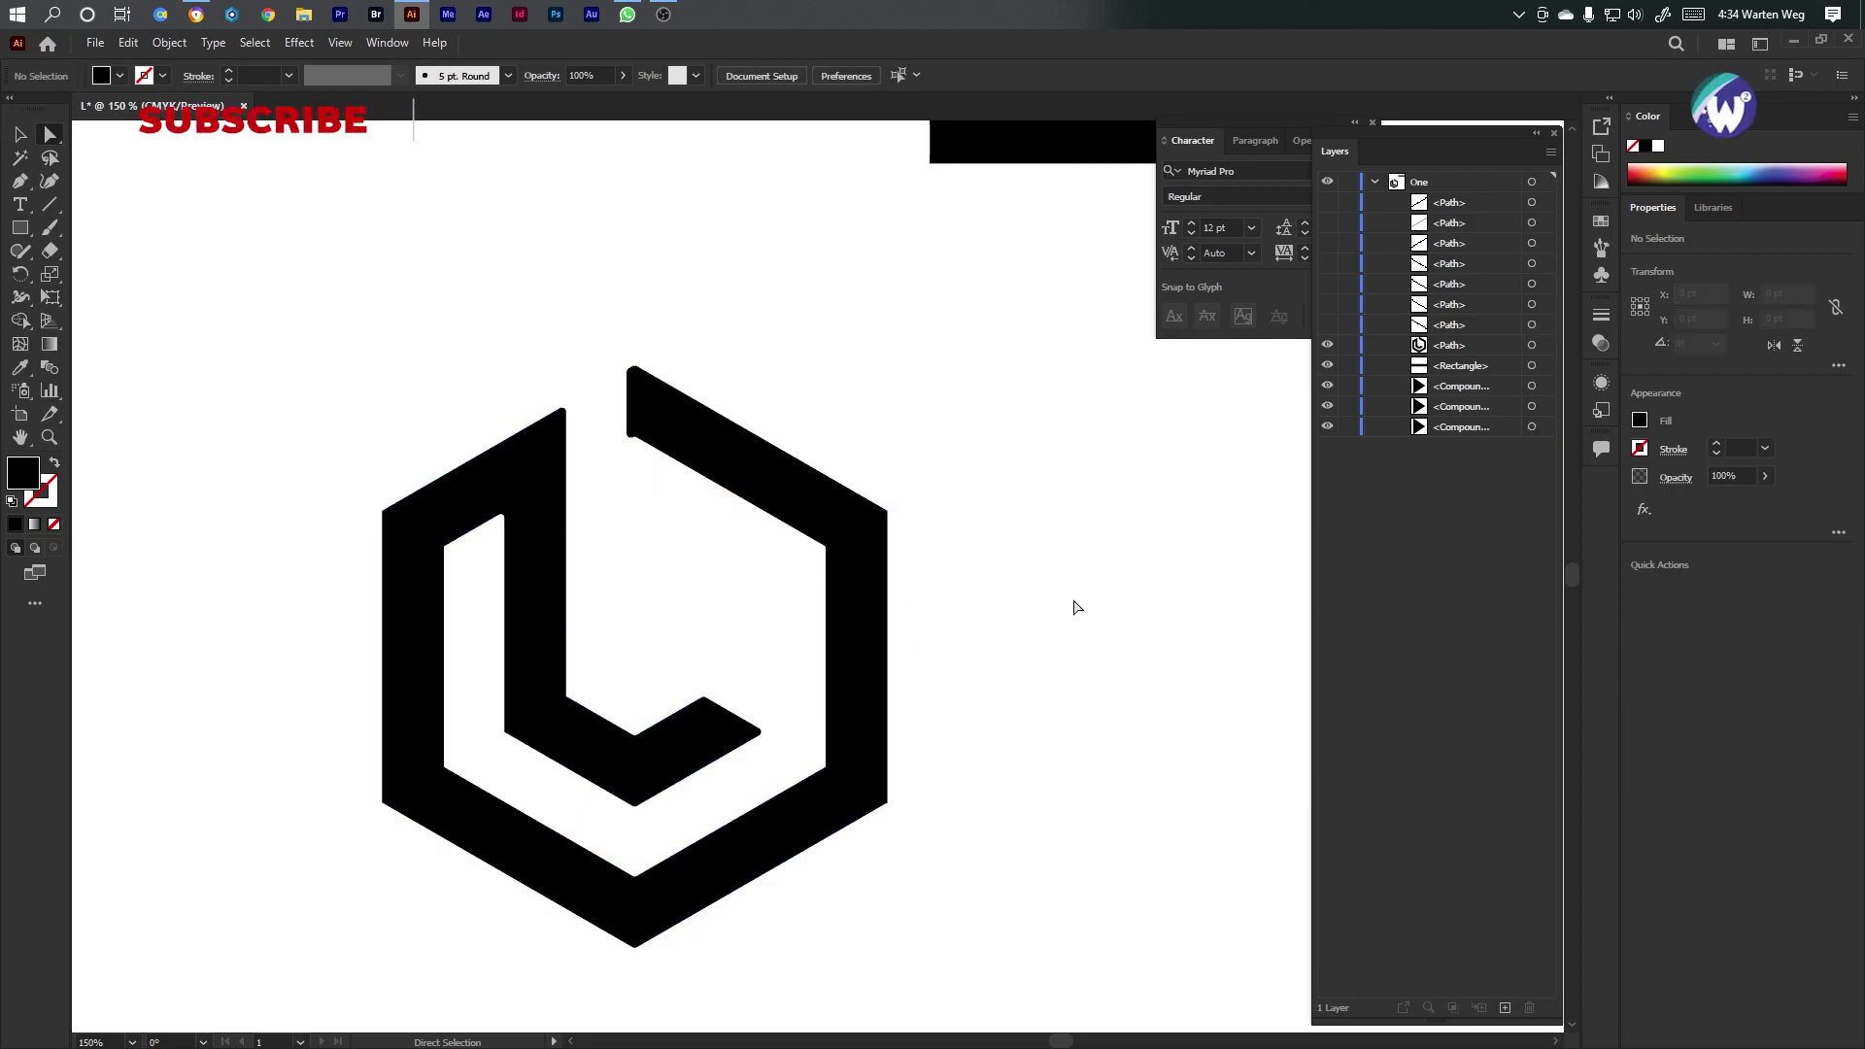
alt+scroll(649, 443, up, 5)
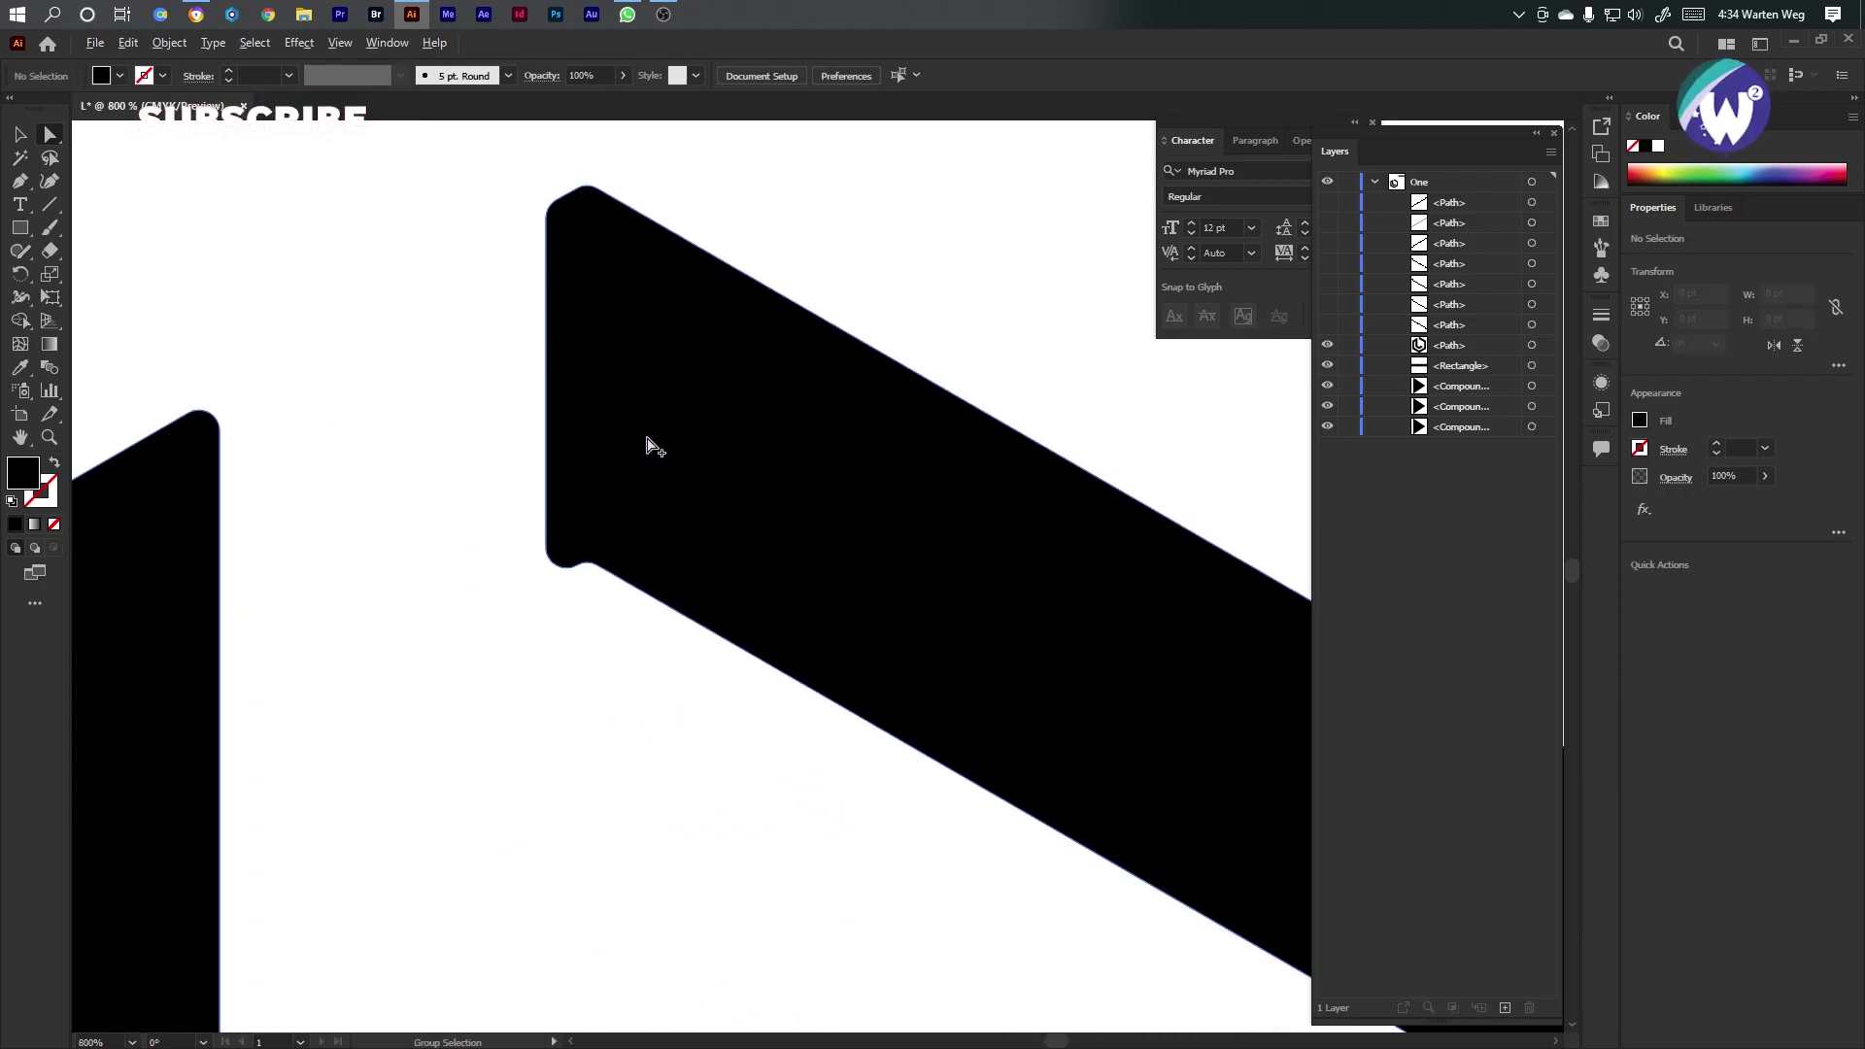
alt+scroll(646, 445, down, 5)
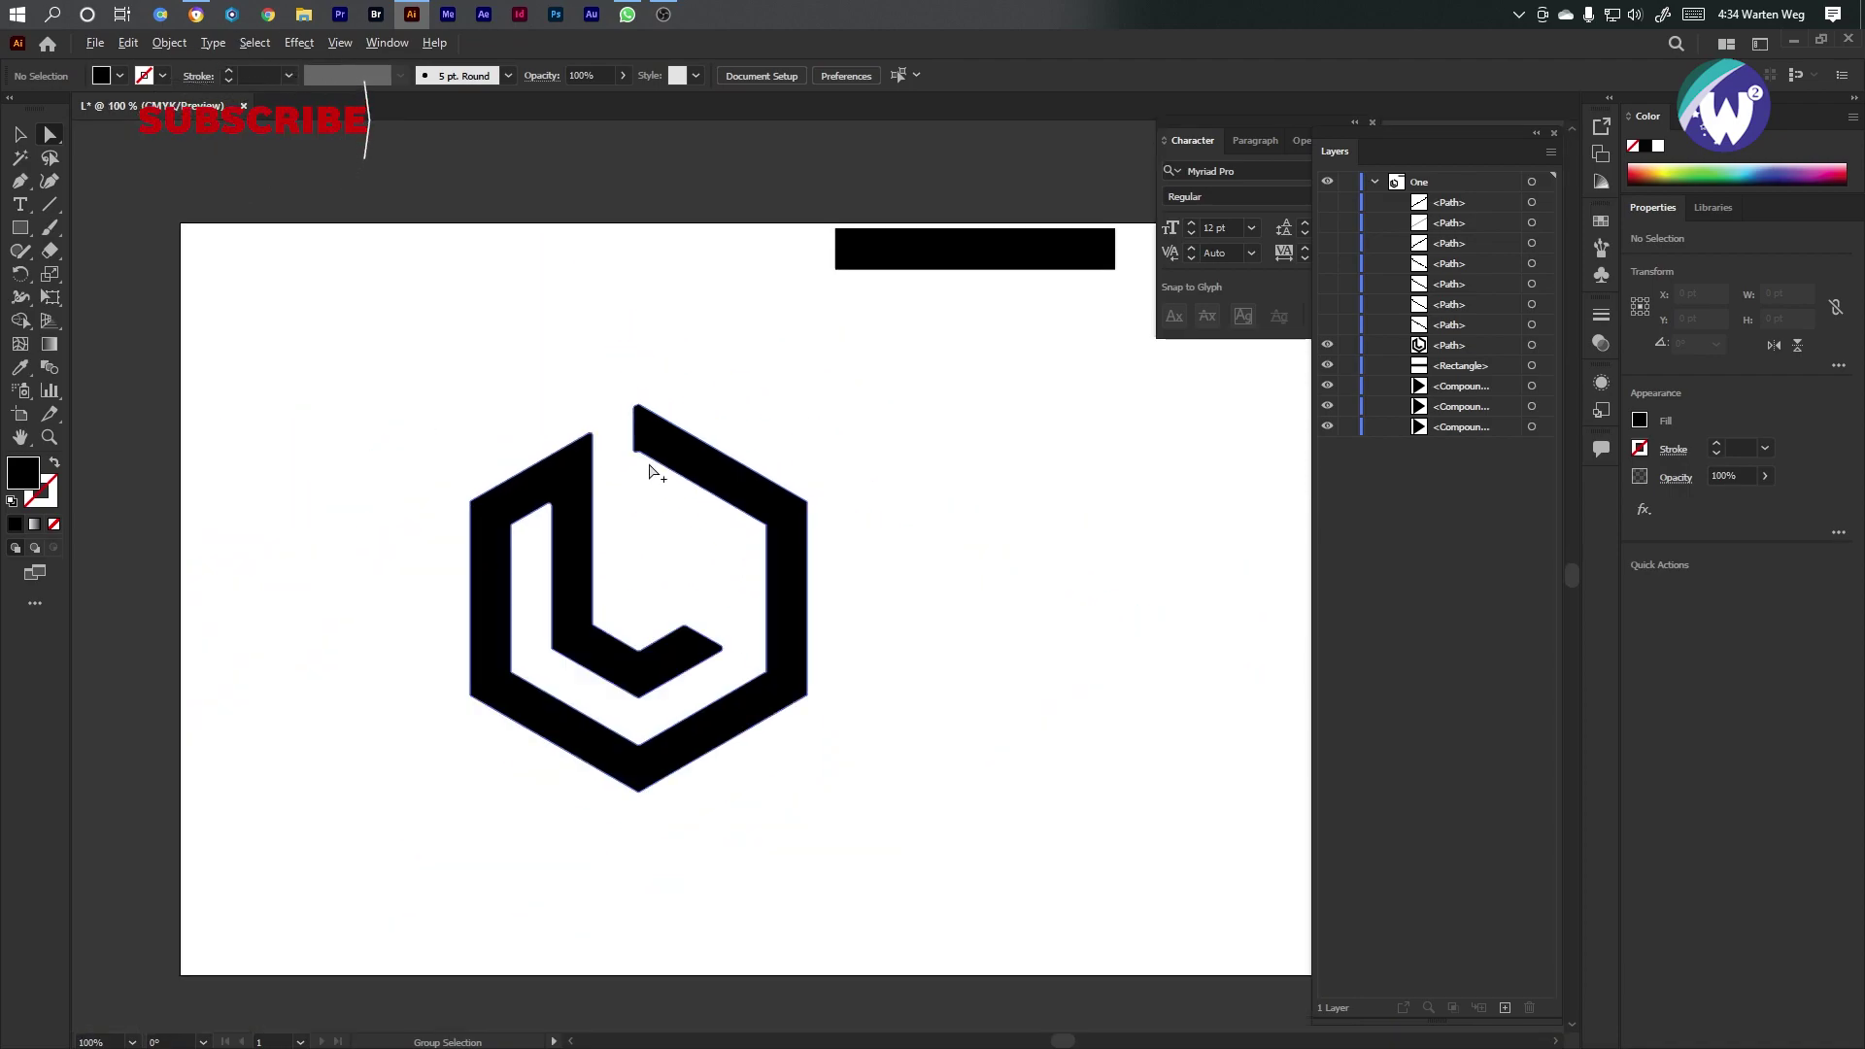
Delete the leftover black rectangle above the logo
click(20, 134)
click(969, 262)
key(Delete)
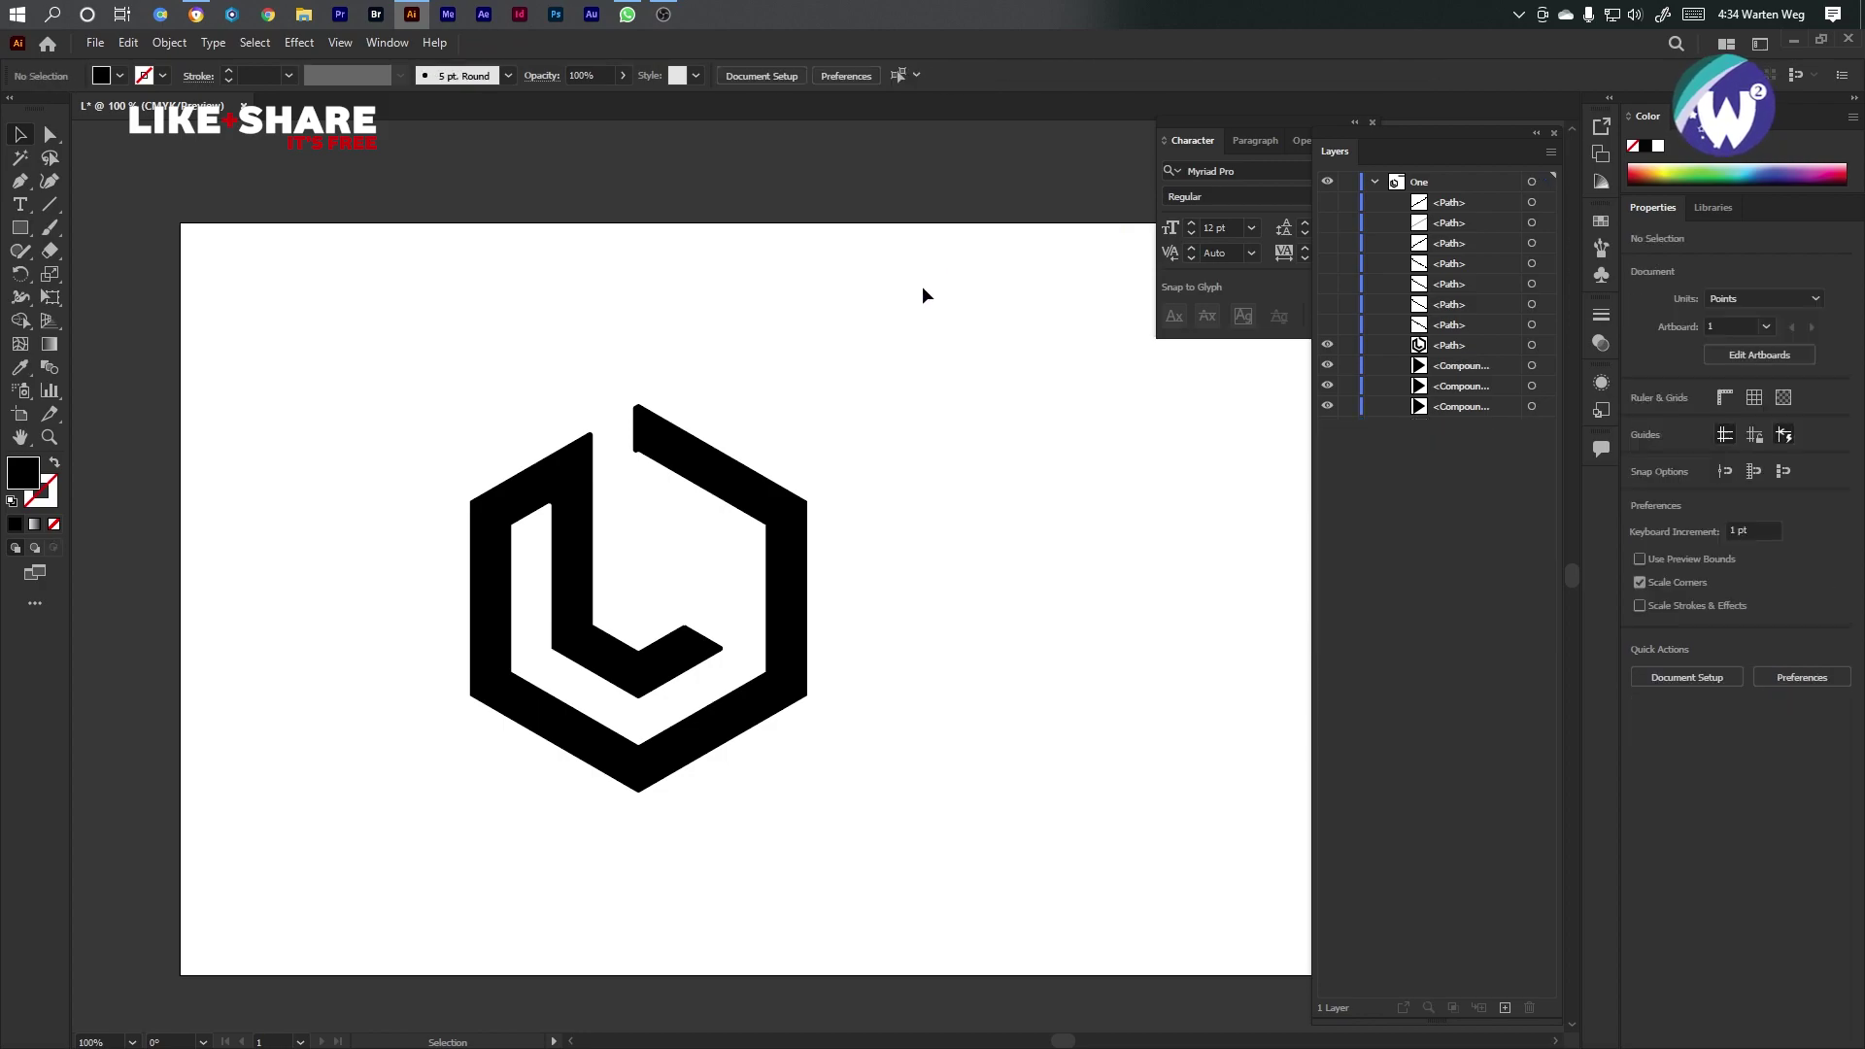
click(795, 568)
click(884, 493)
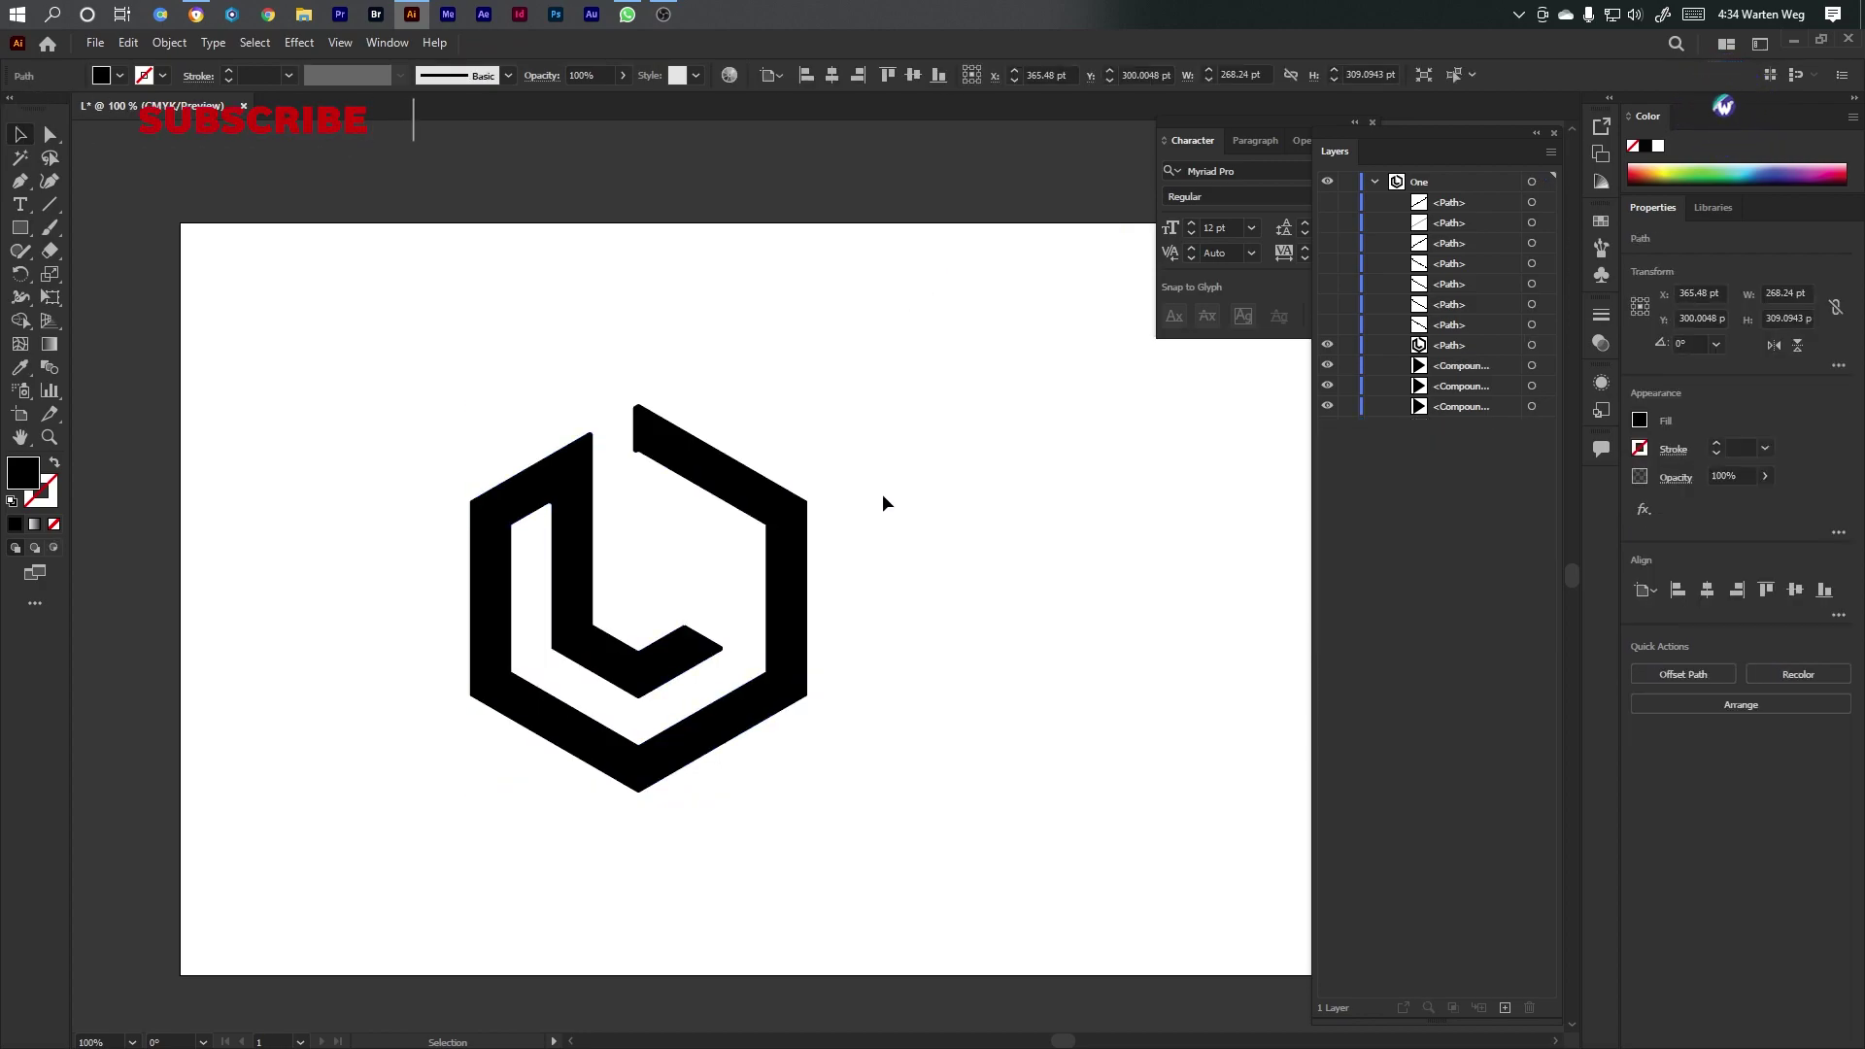
Round the four lower corners on the logo's vertical centre line to a radius of about 43.6 pt
click(50, 134)
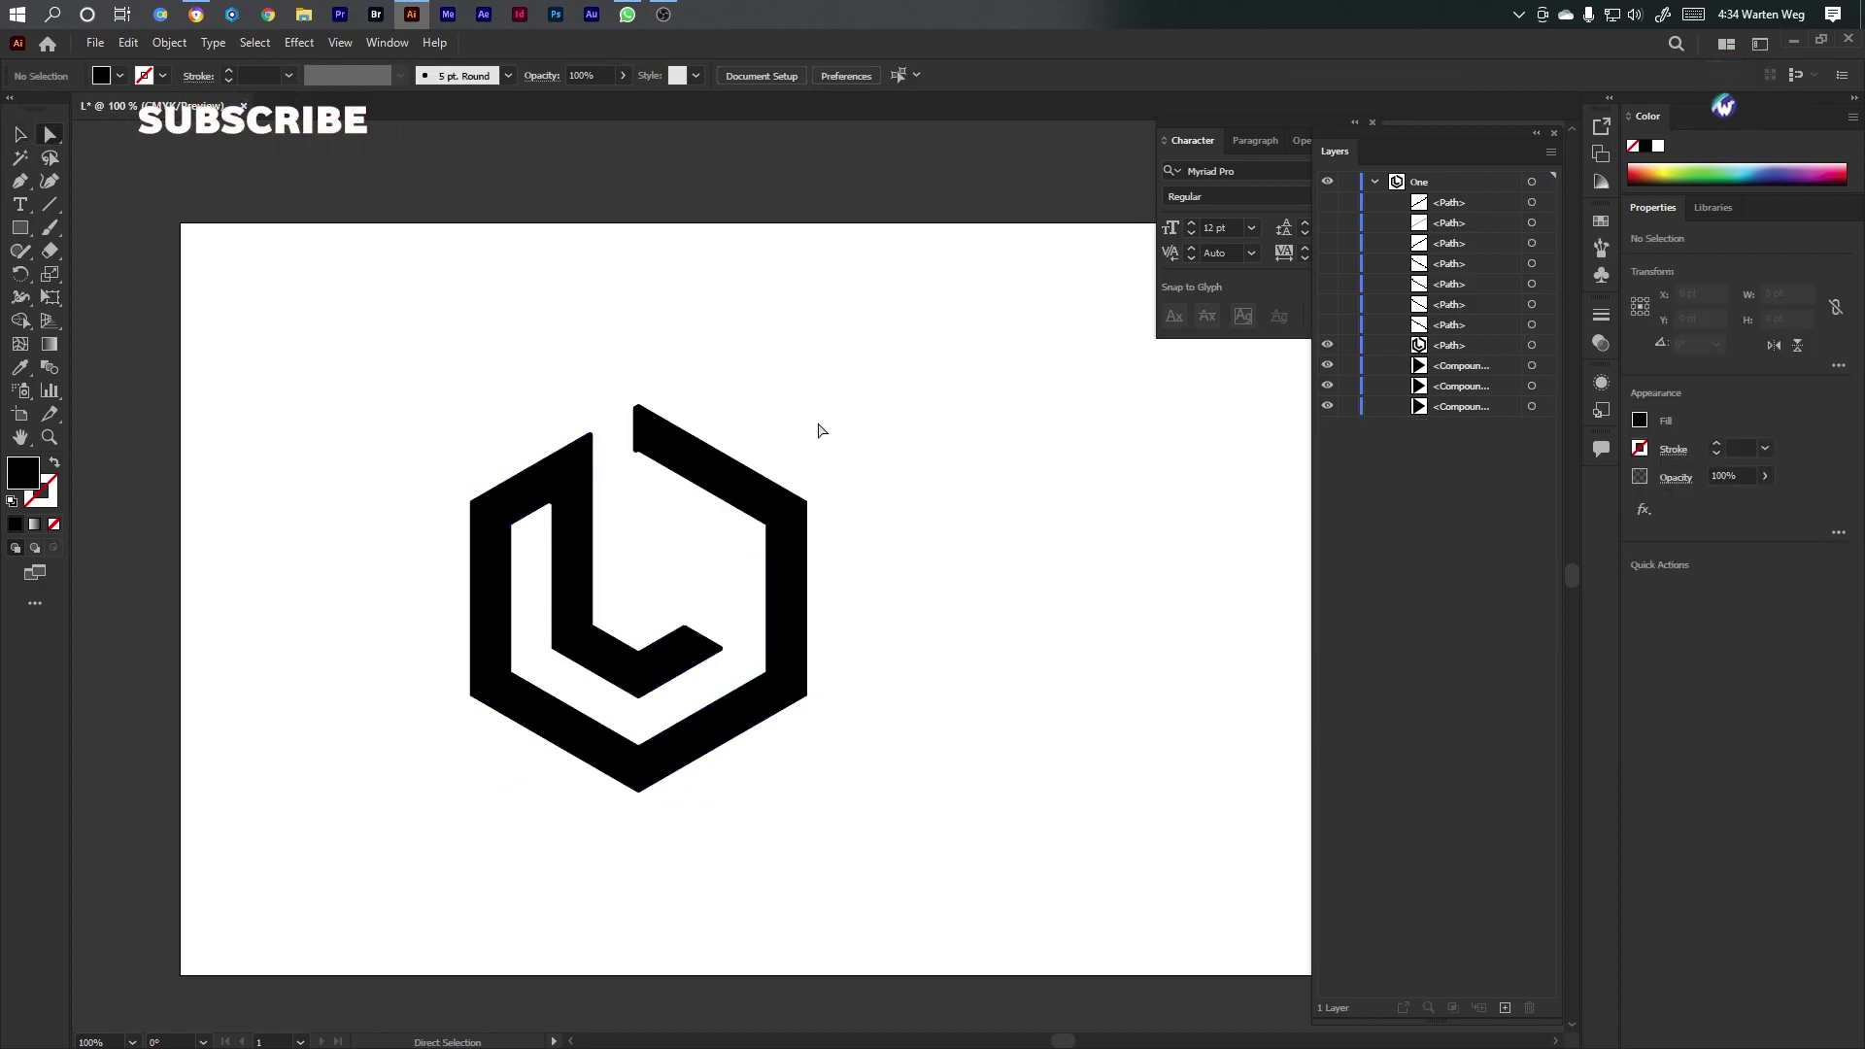
click(803, 583)
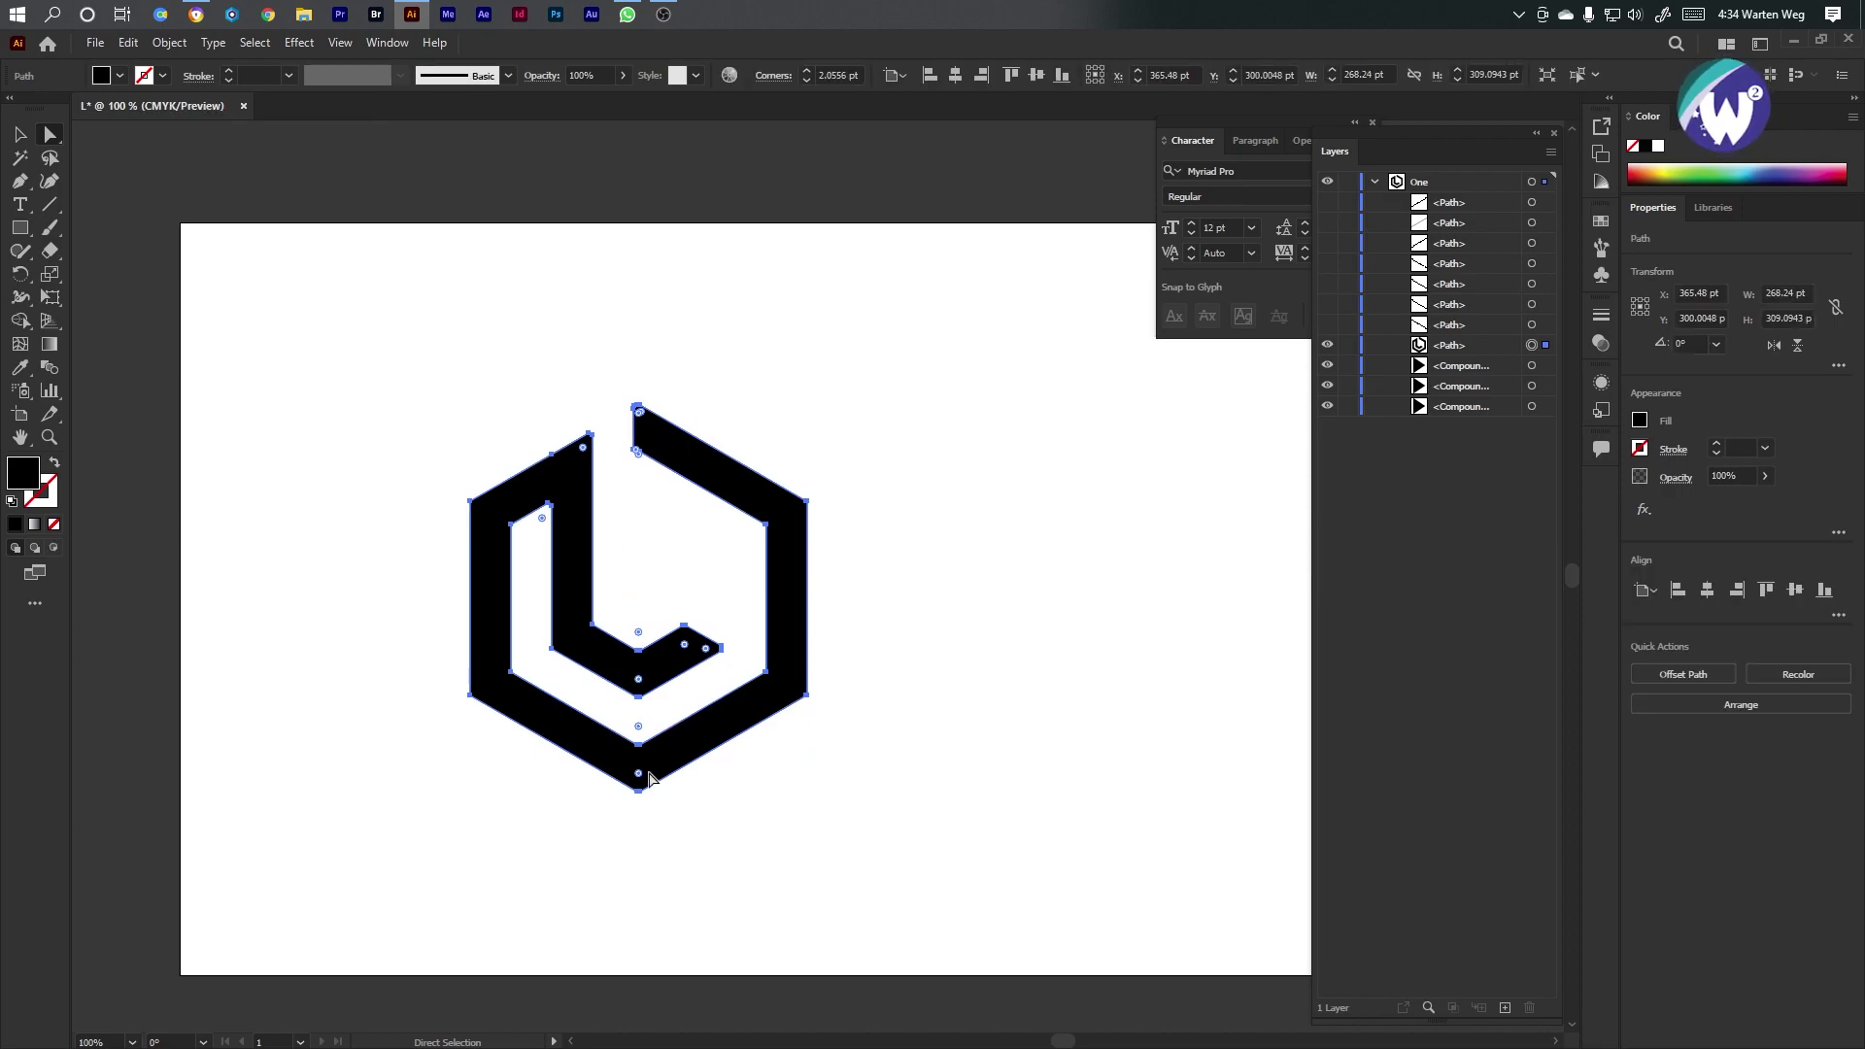
scroll(639, 778, up, 3)
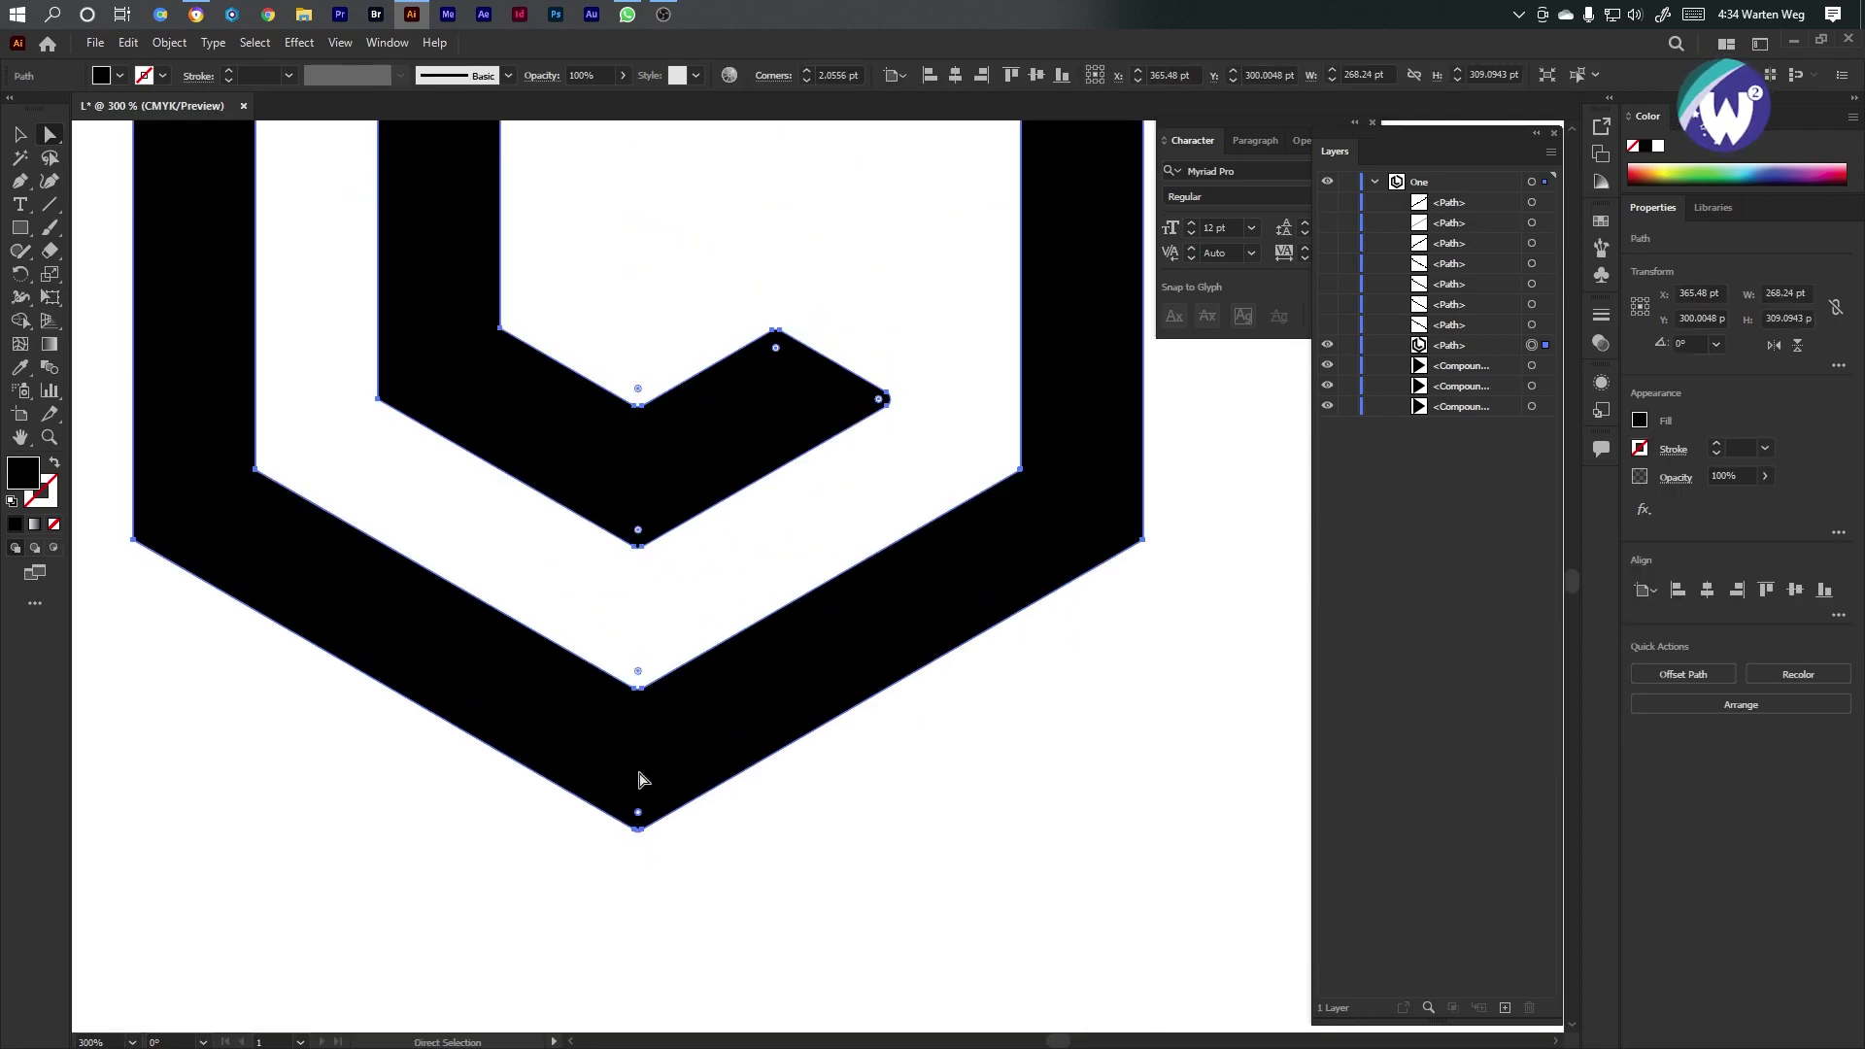
drag(640, 816, 644, 740)
key(ctrl+z)
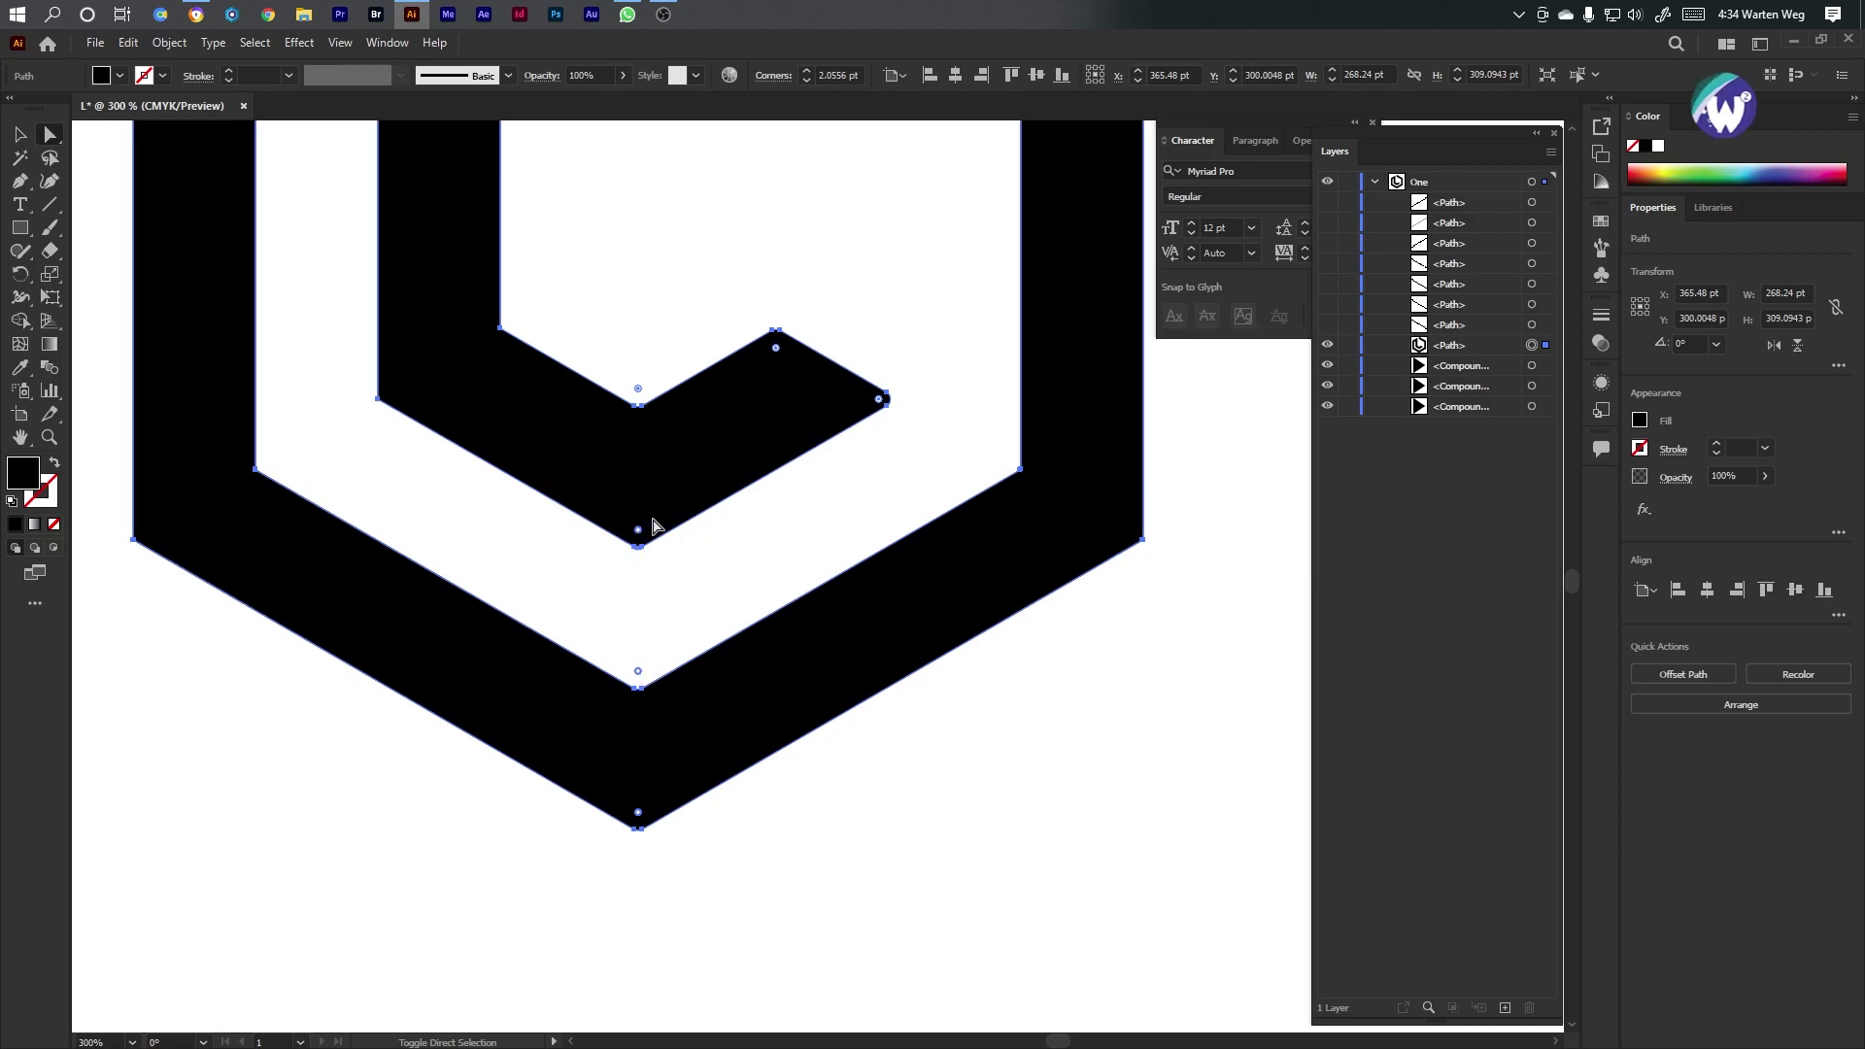
drag(638, 389, 653, 226)
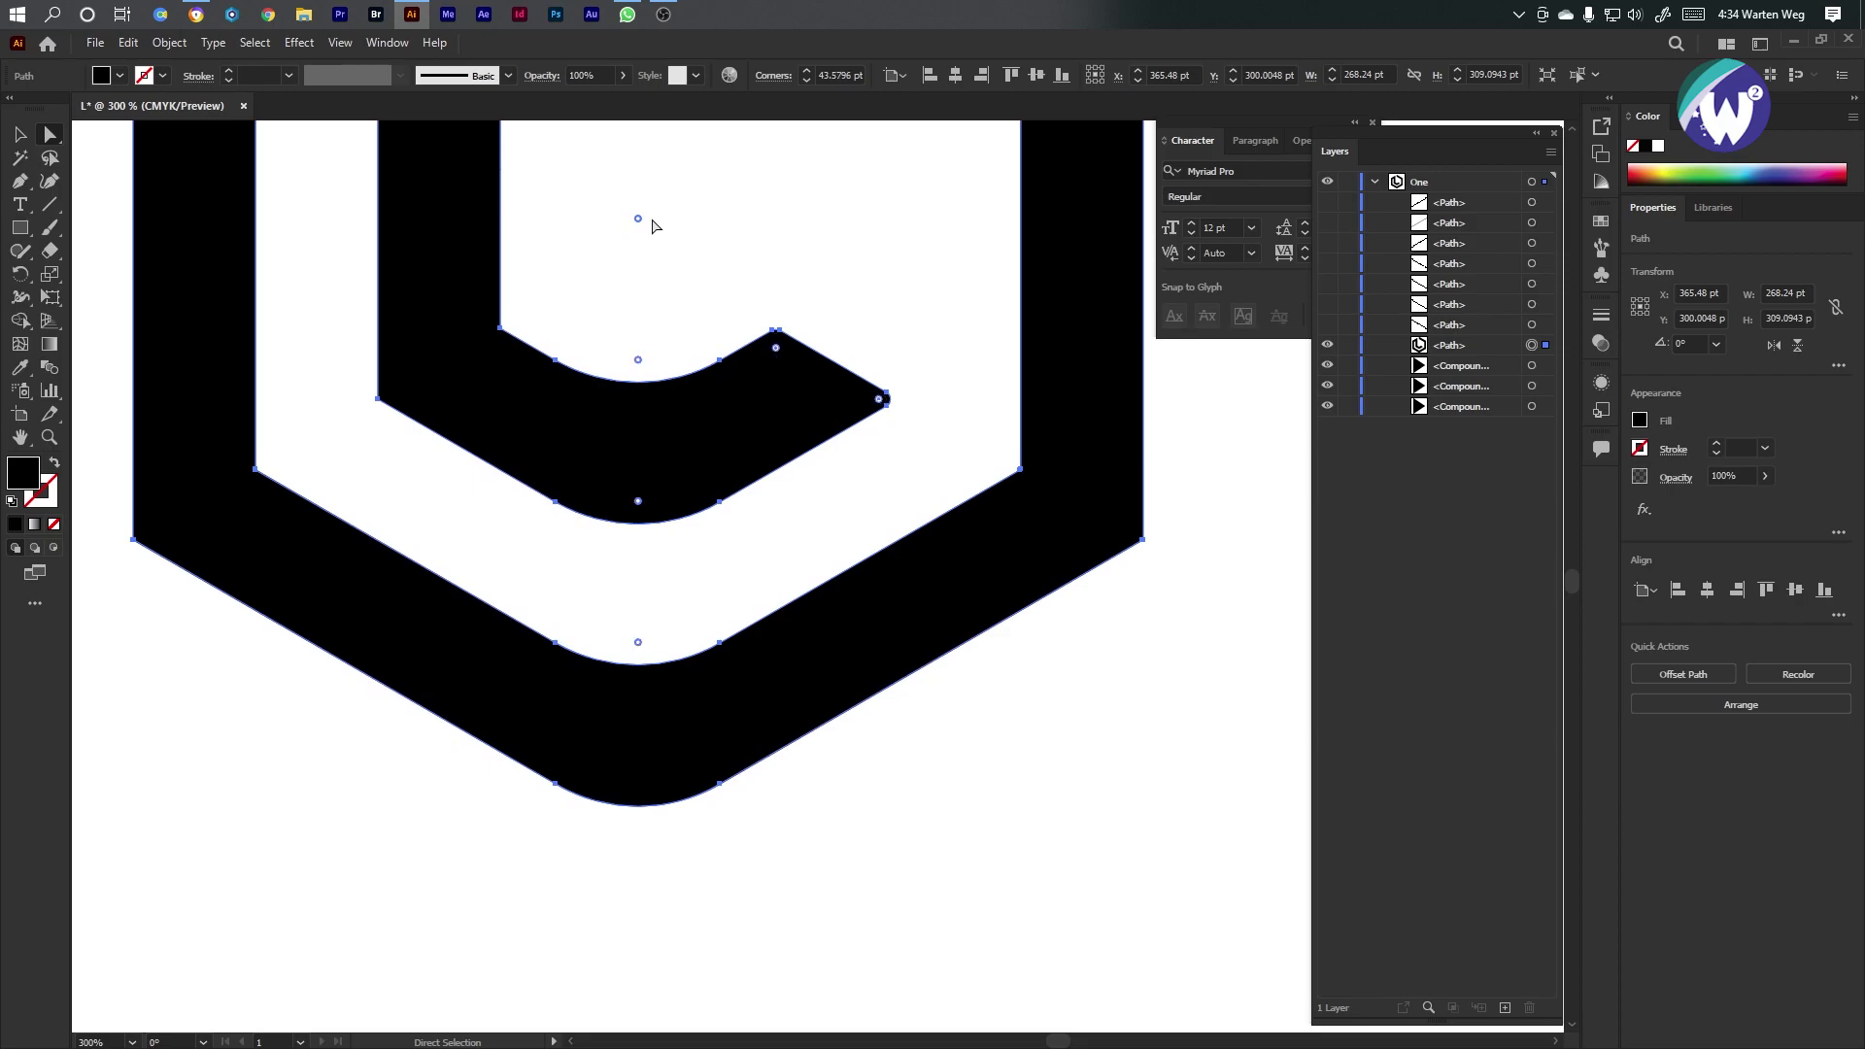
click(1044, 811)
scroll(991, 854, down, 5)
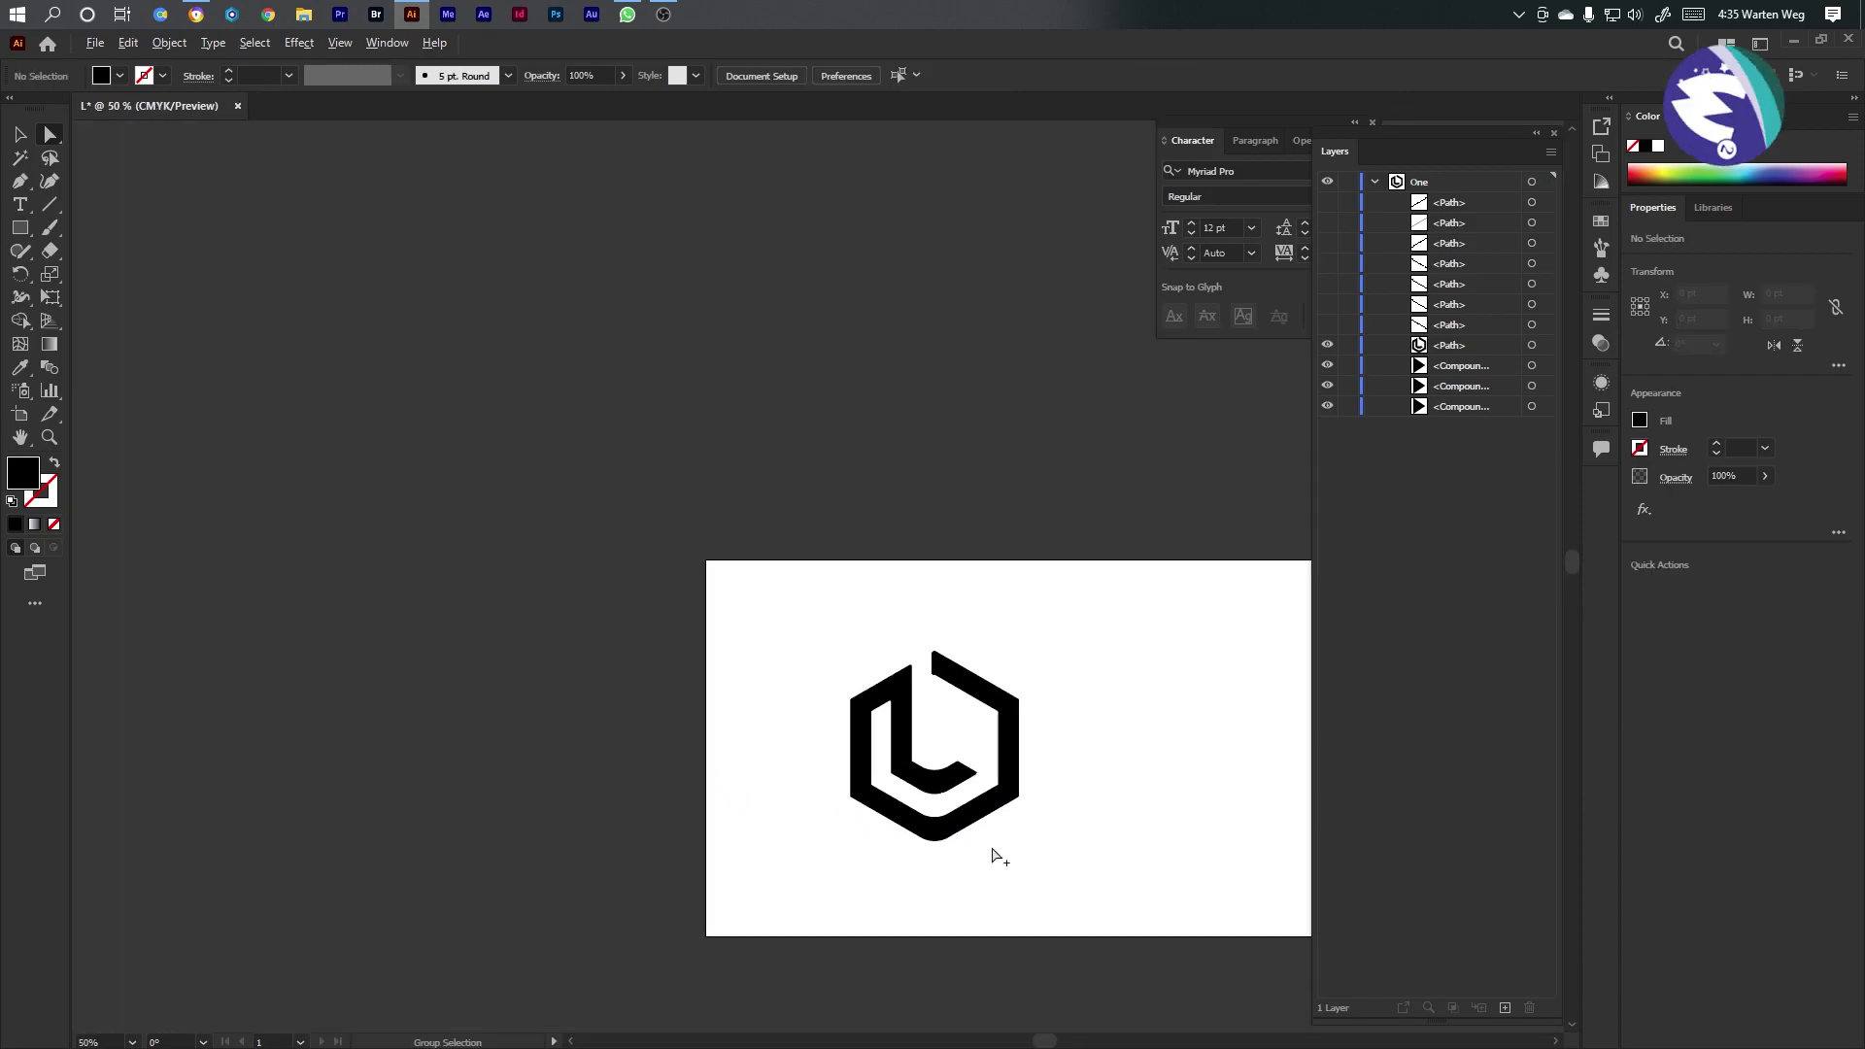
Increase the rounding of the right arm's upper corner at the gap, and try sharpening the small notch at the arm's lower end
scroll(993, 854, up, 3)
click(820, 271)
scroll(819, 253, up, 3)
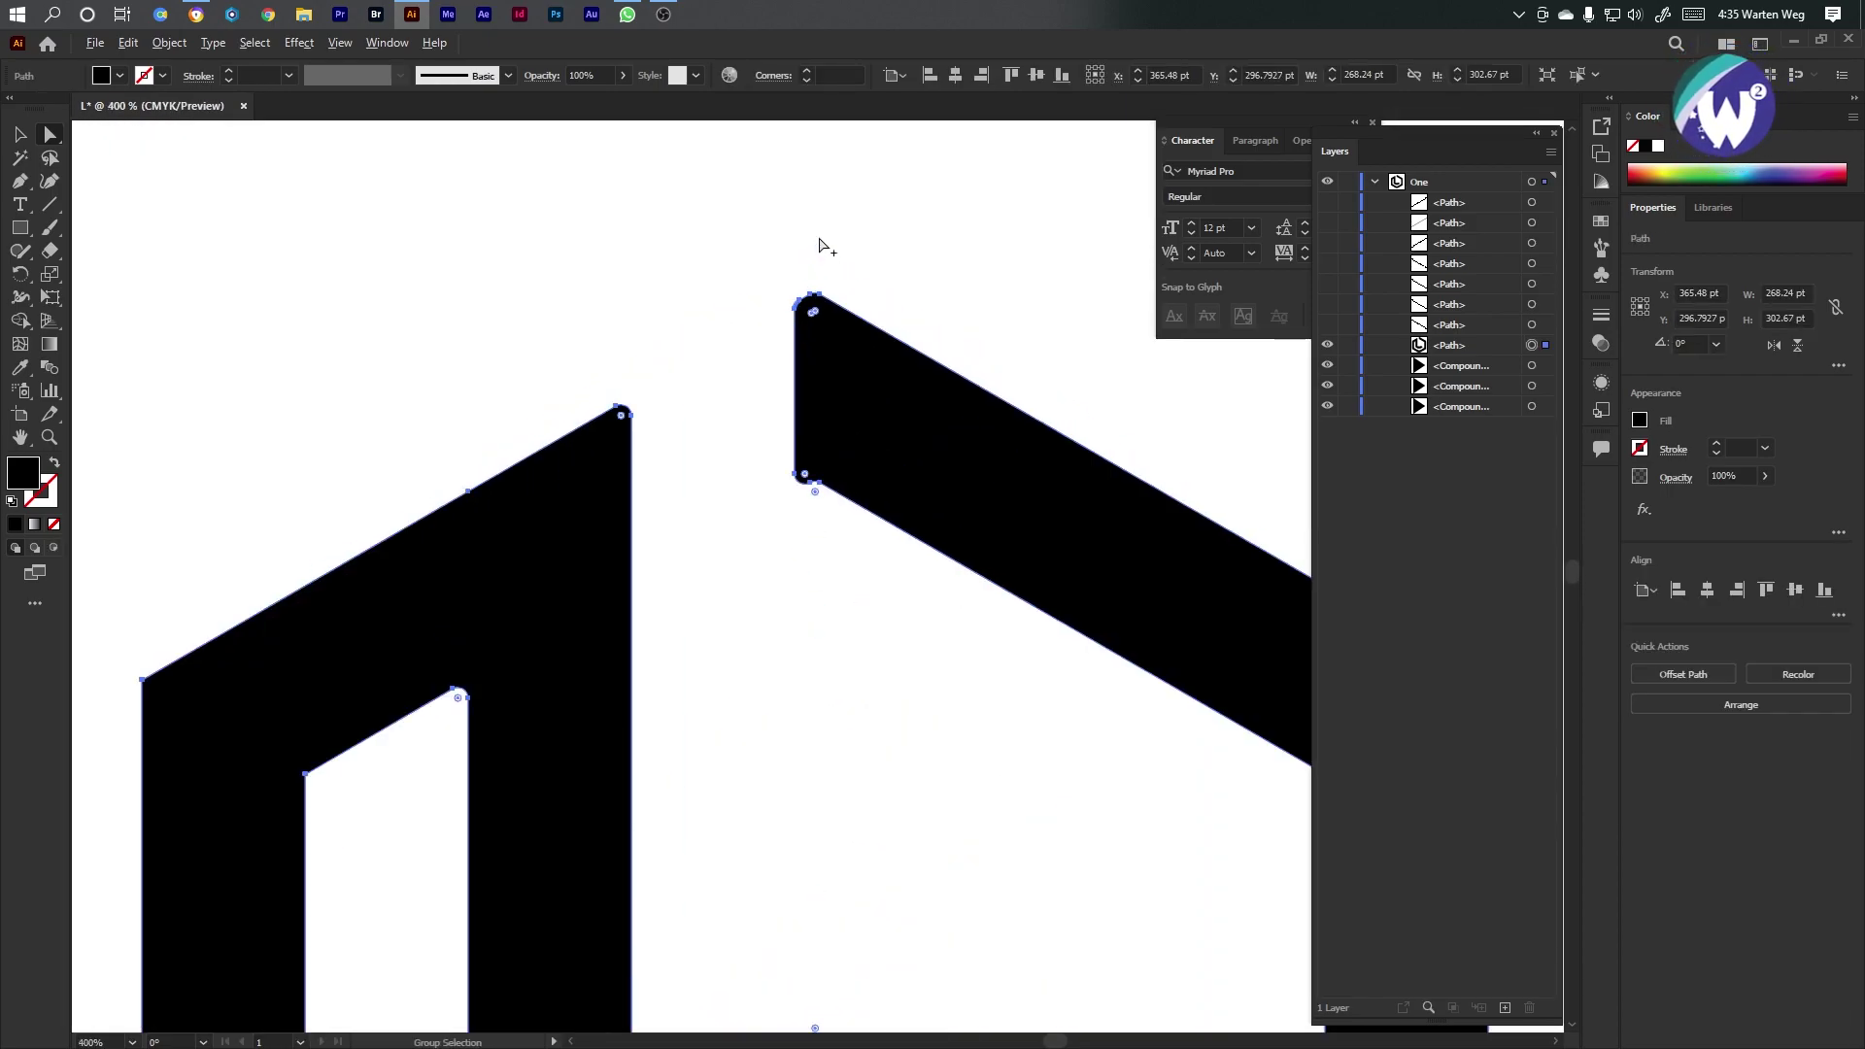
scroll(819, 246, up, 2)
click(792, 385)
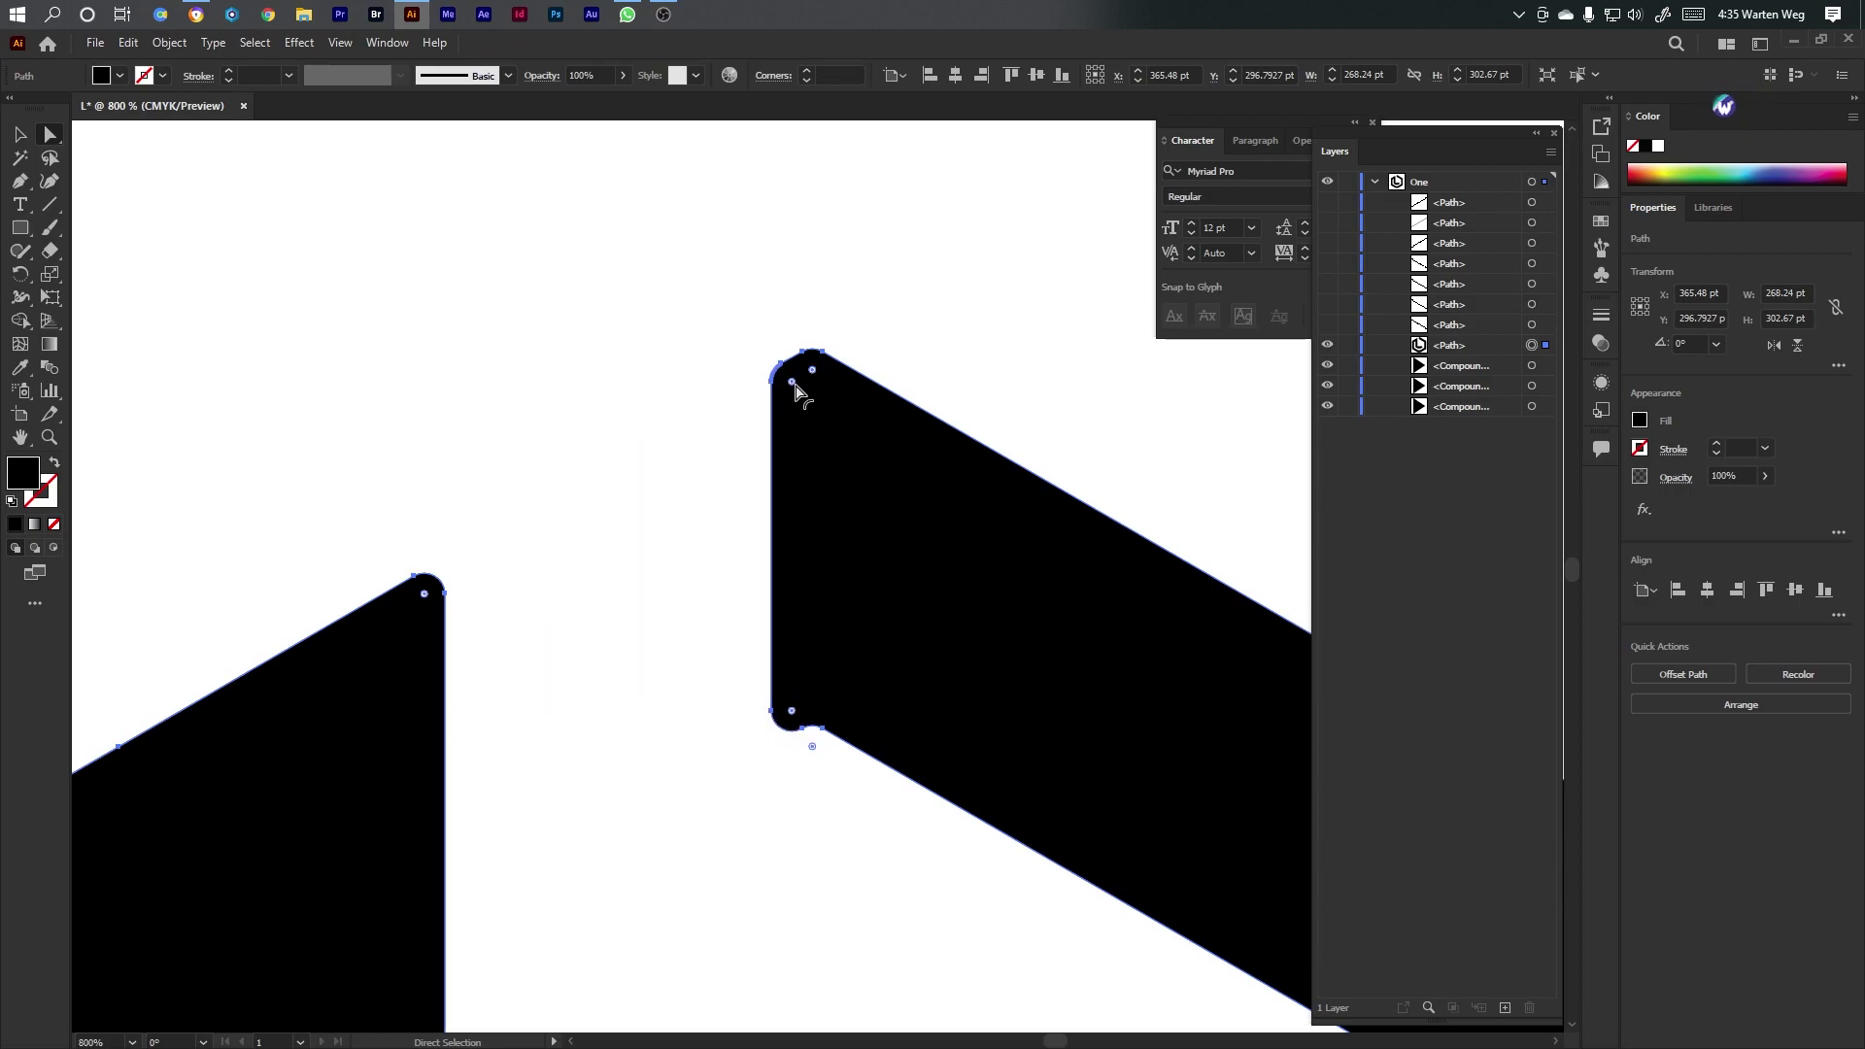
drag(792, 385, 823, 456)
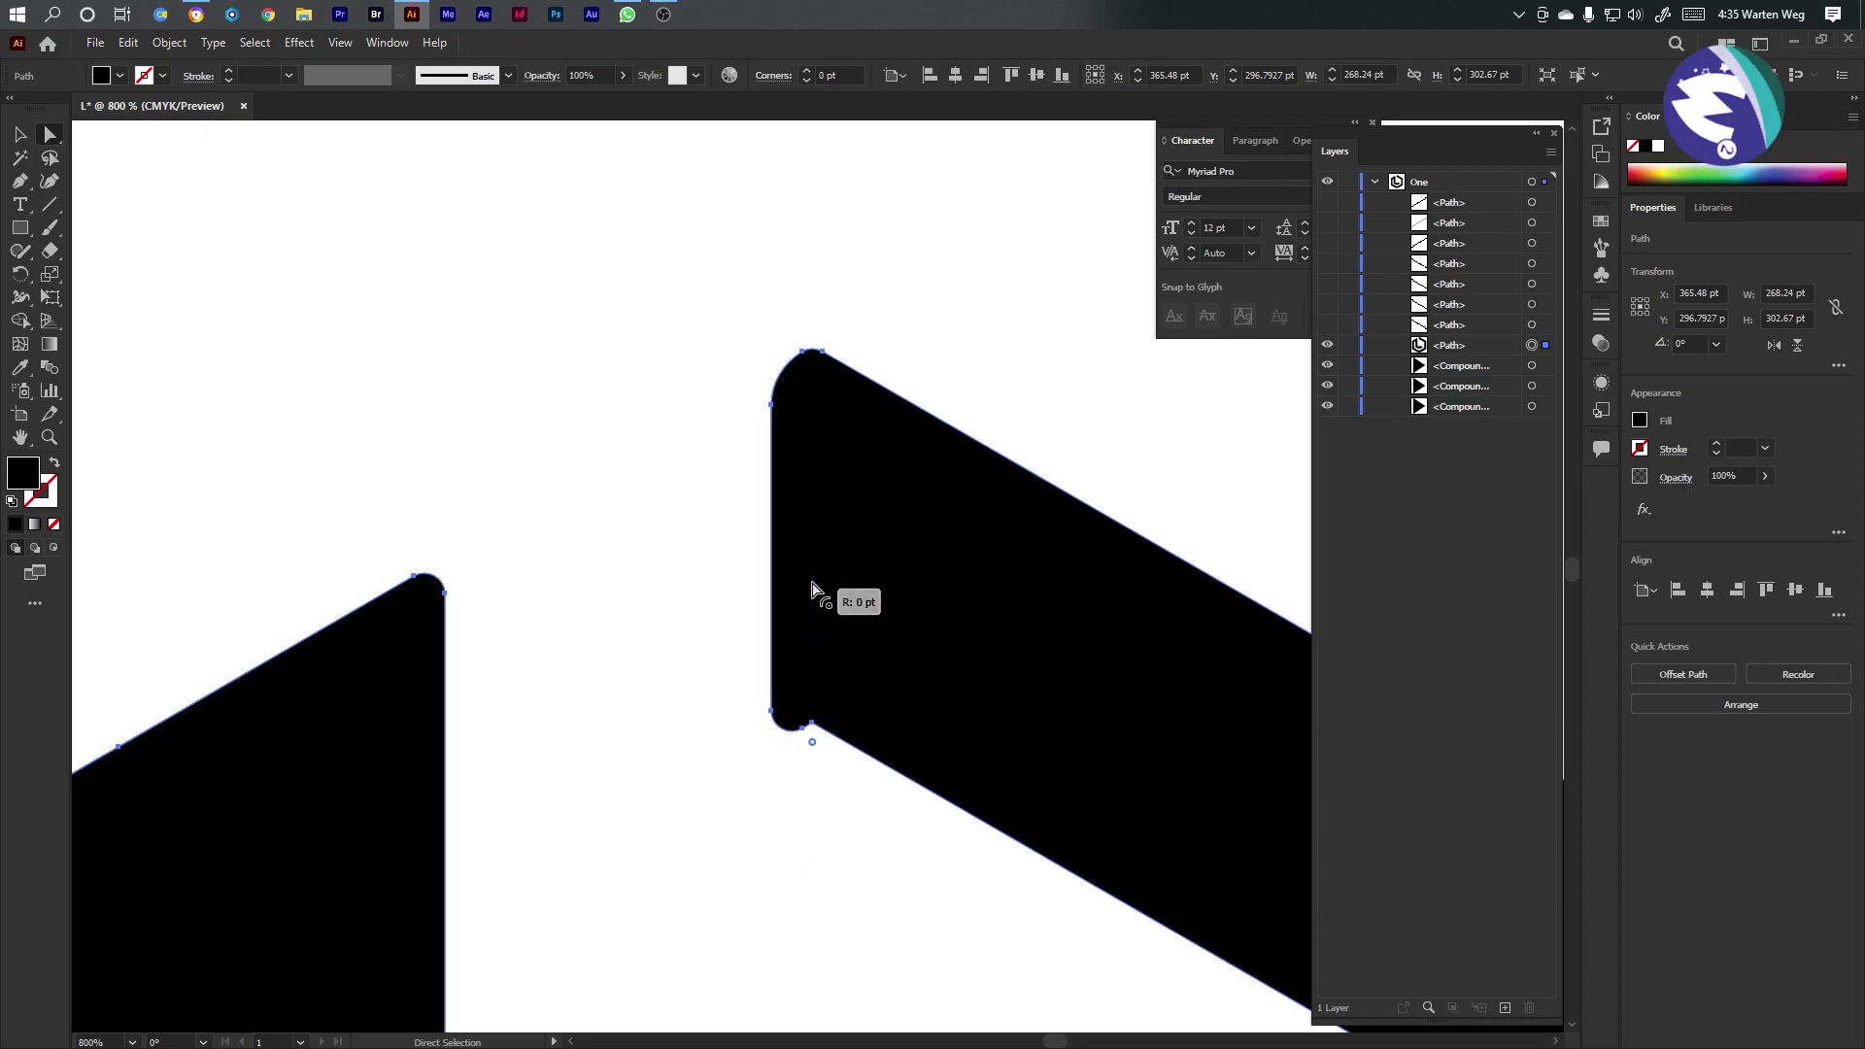
click(819, 797)
click(849, 679)
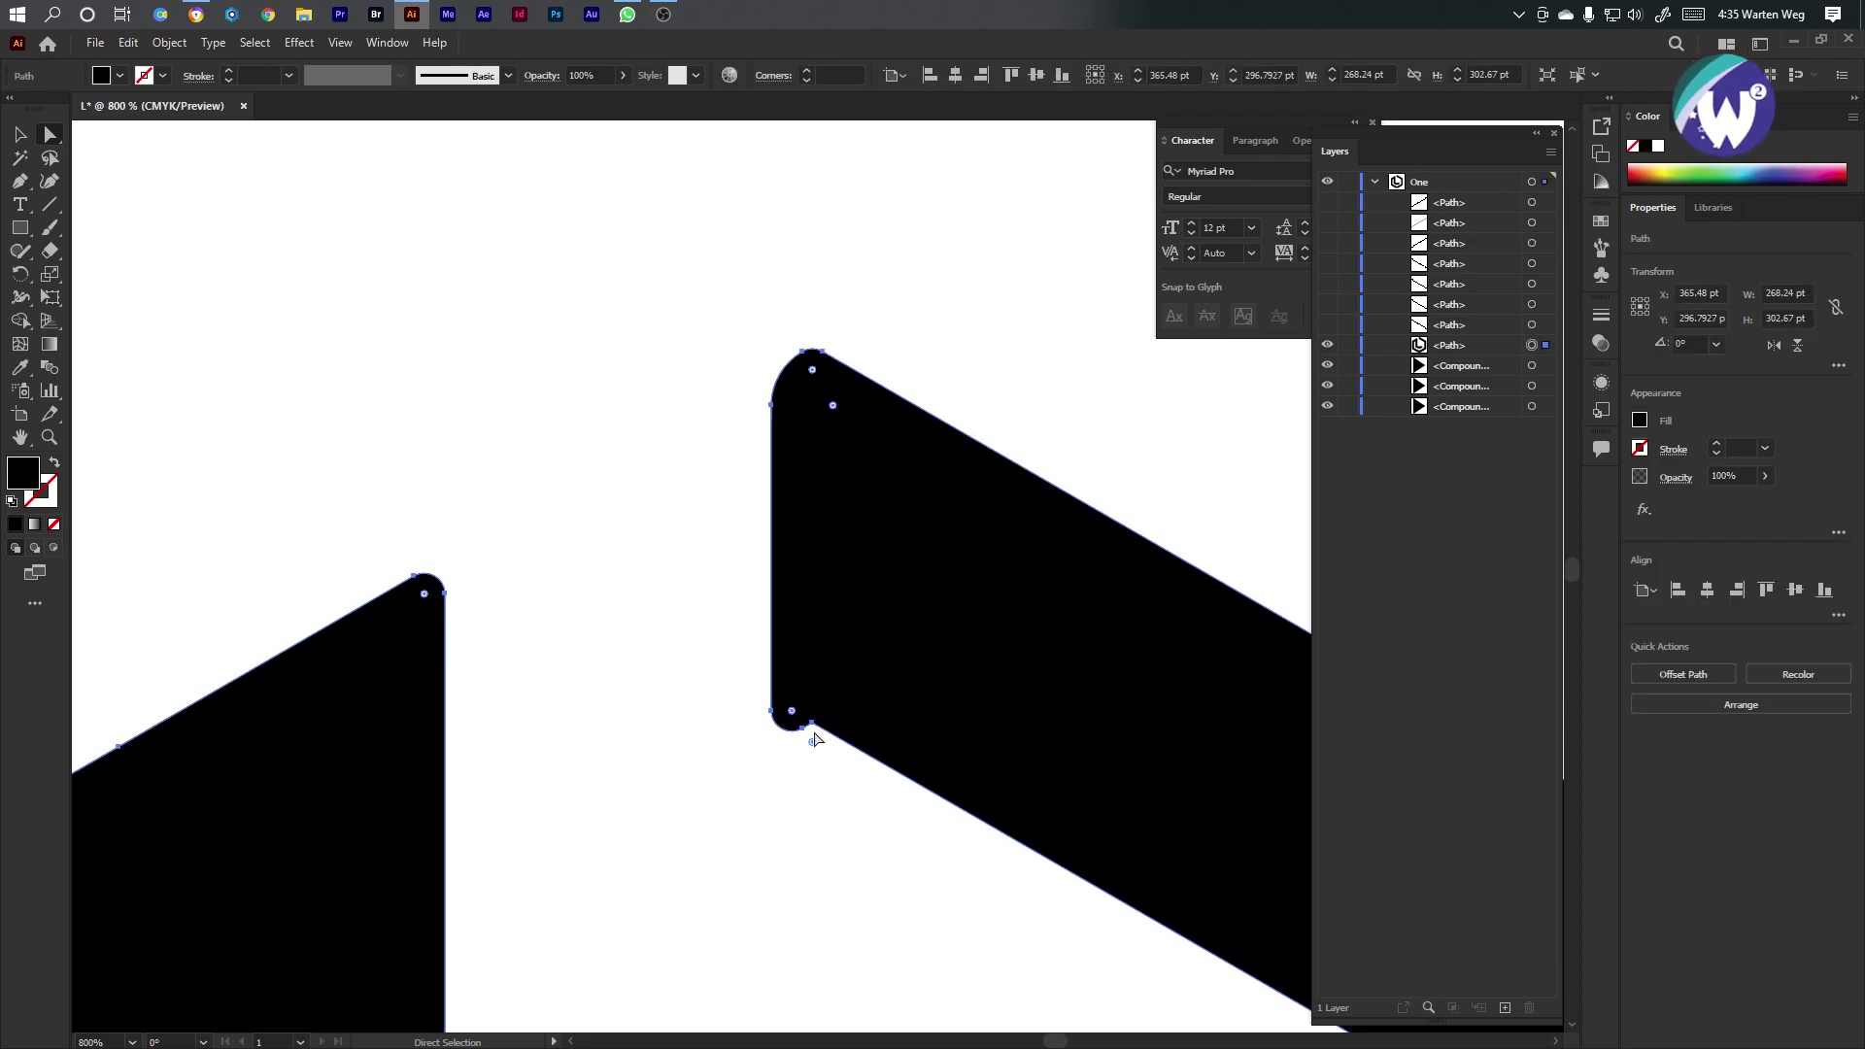
click(686, 750)
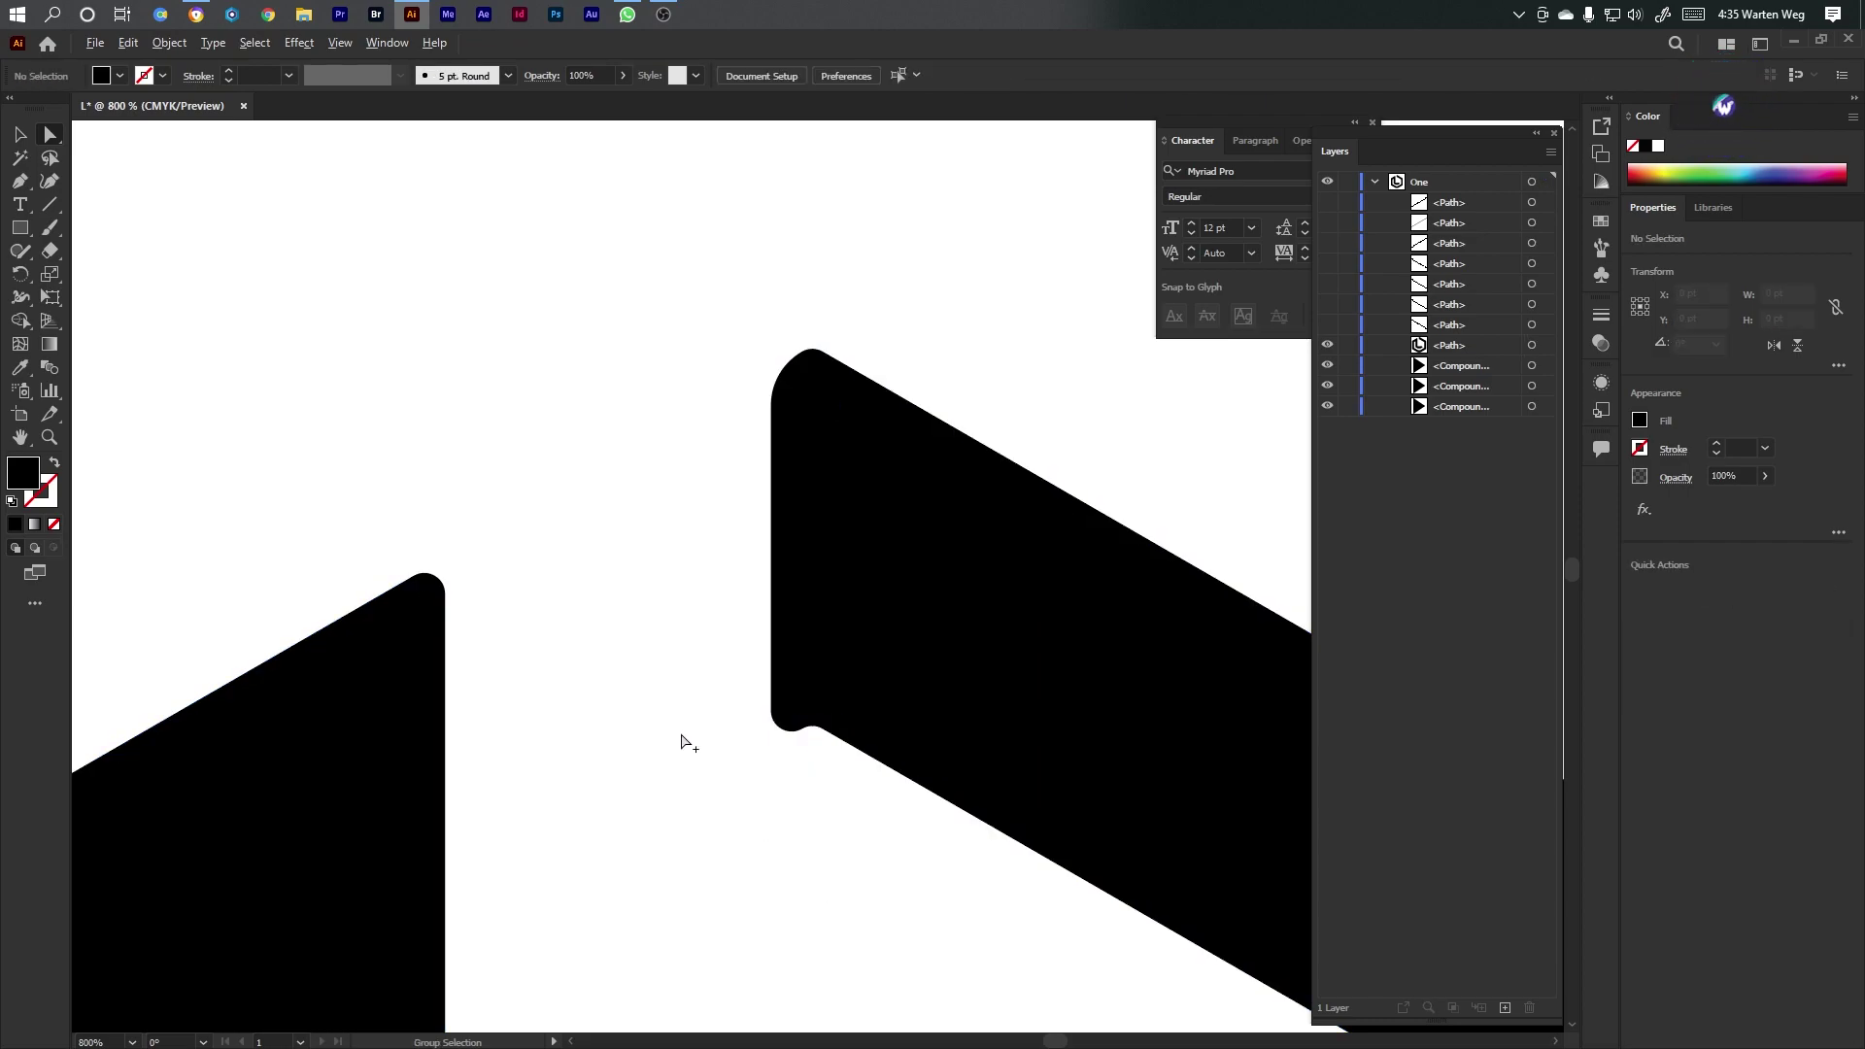
scroll(683, 741, down, 6)
scroll(683, 742, down, 1)
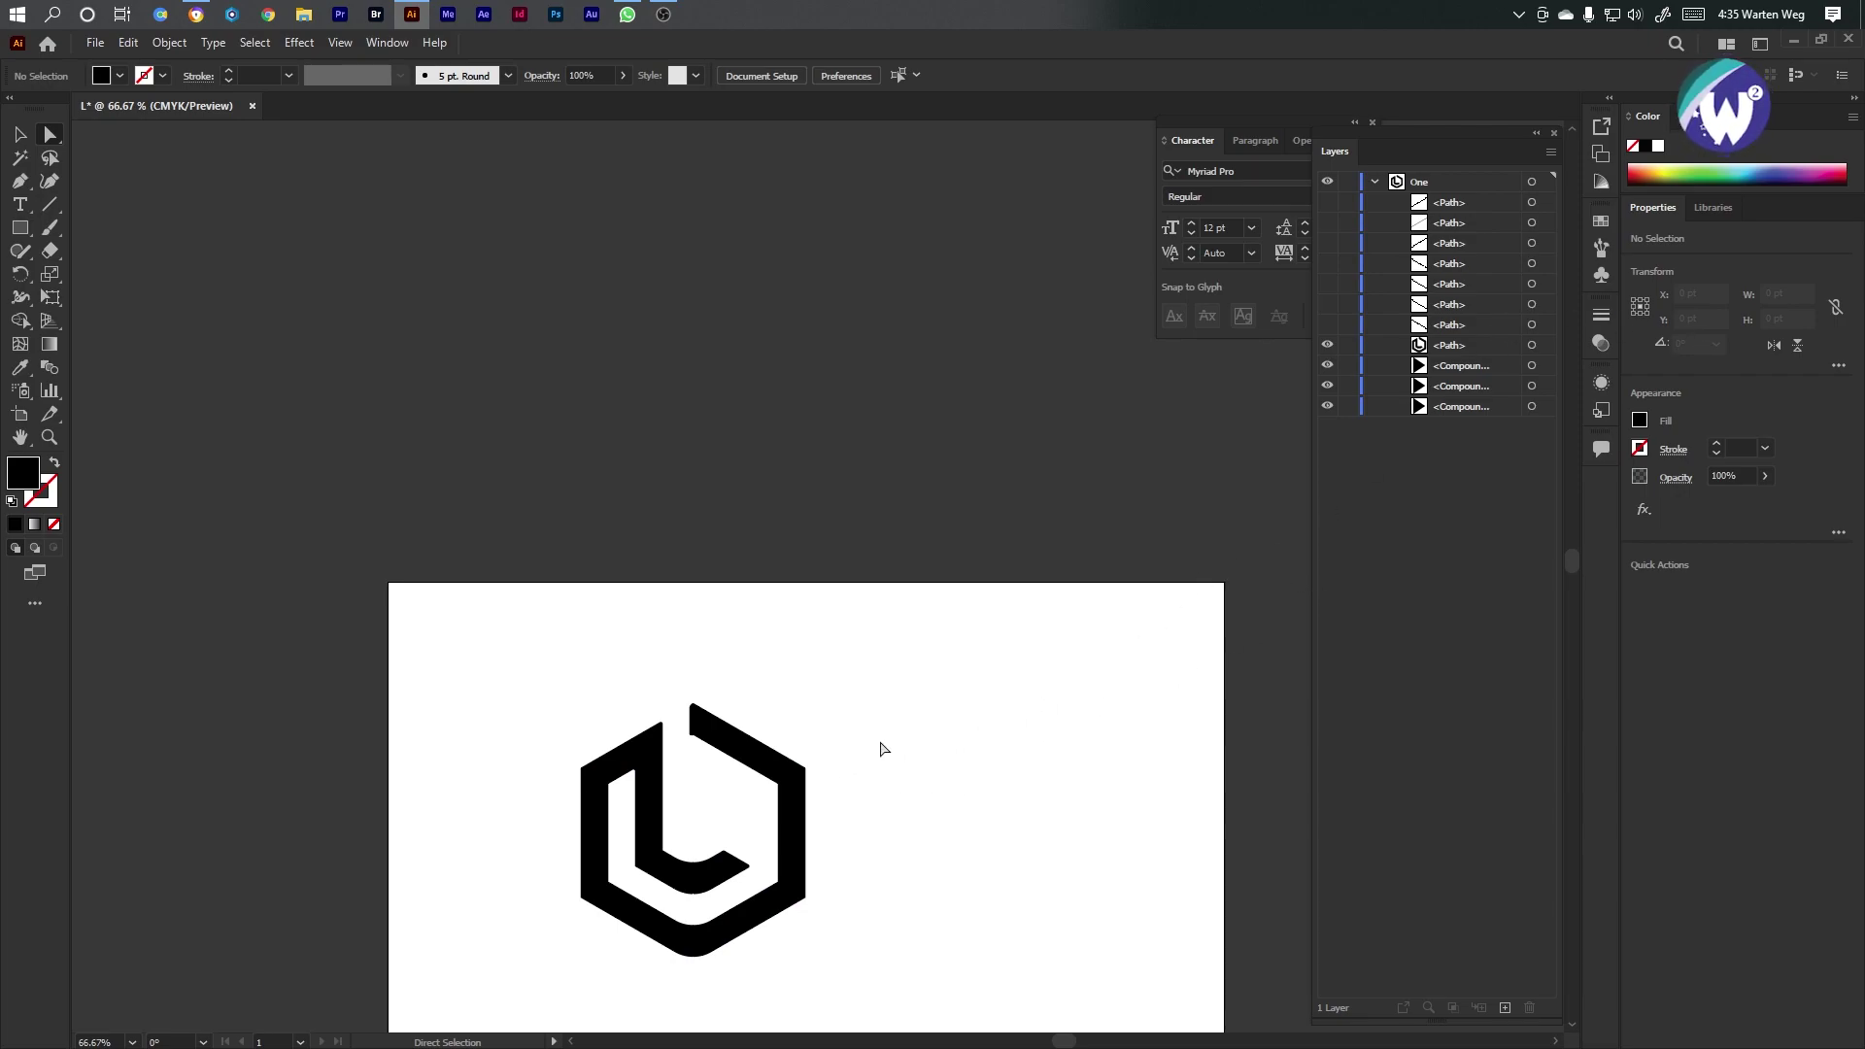
Move the logo aside to the artboard's right edge and delete the tiny stray compound paths left at its old position
click(1454, 331)
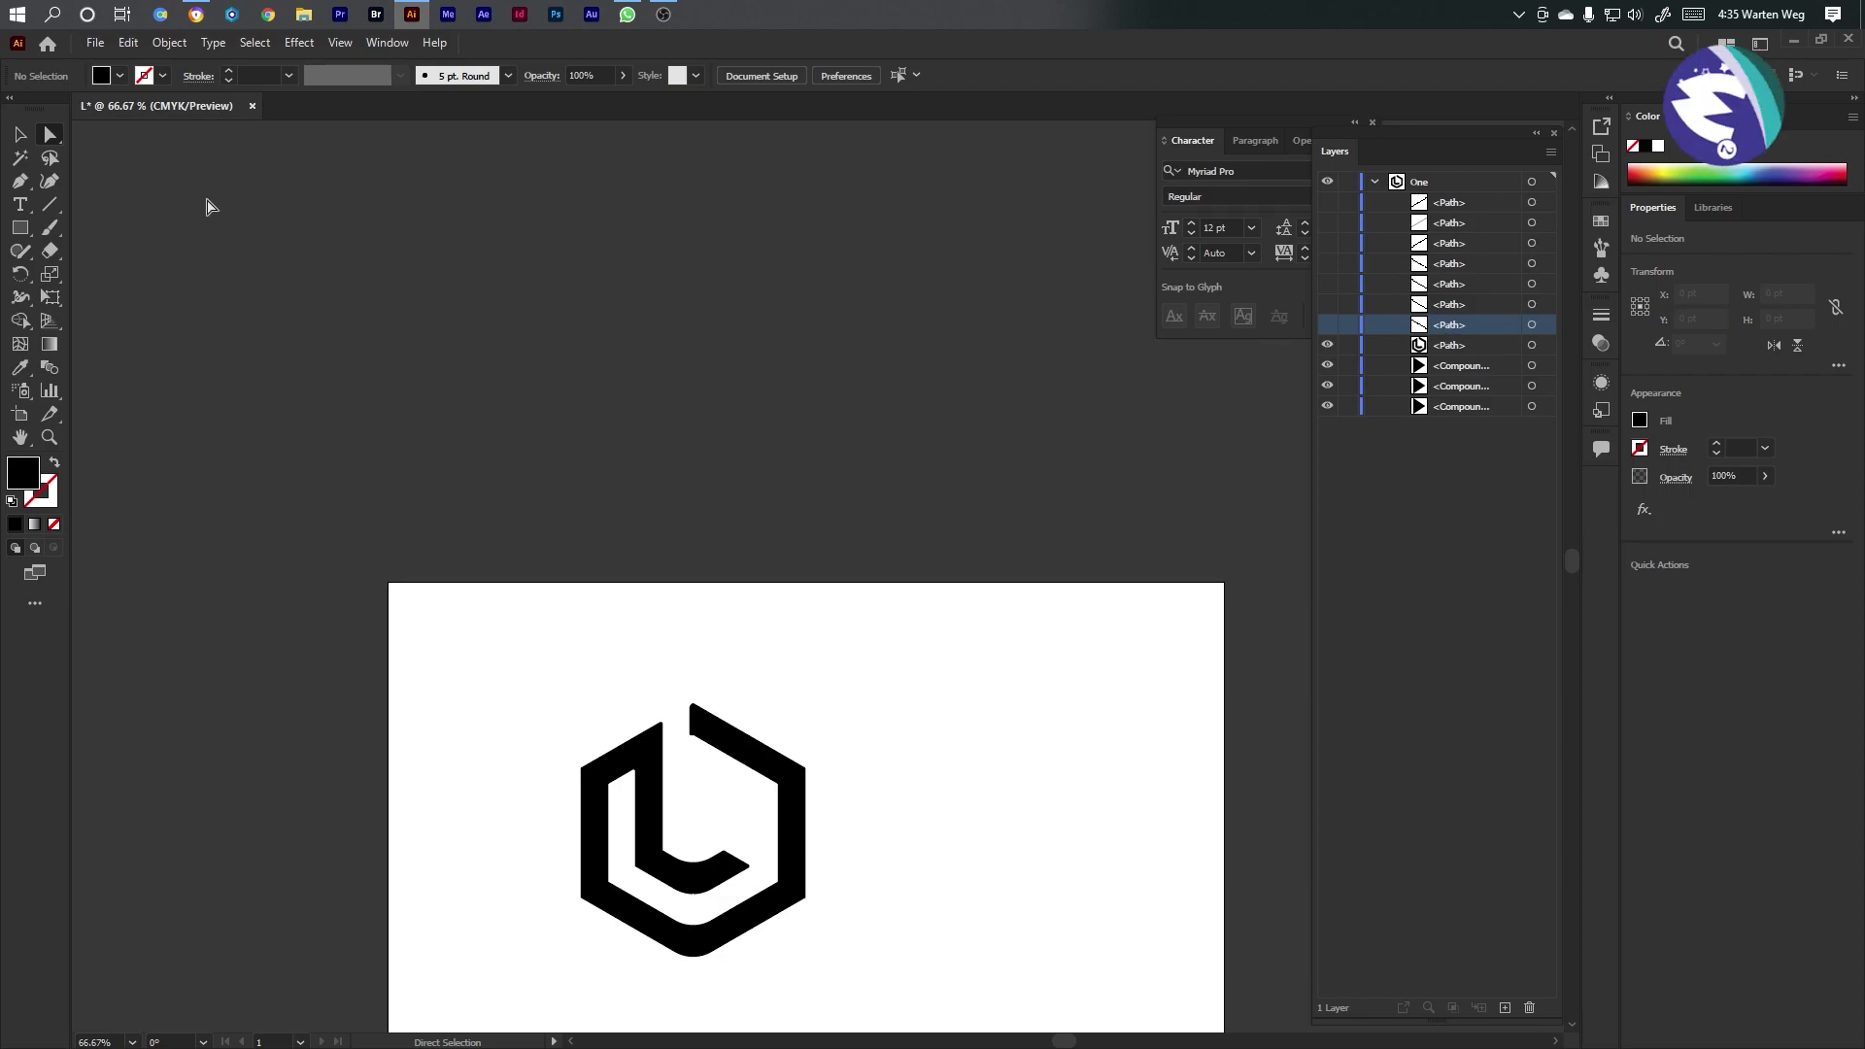
click(15, 138)
drag(765, 770, 1190, 729)
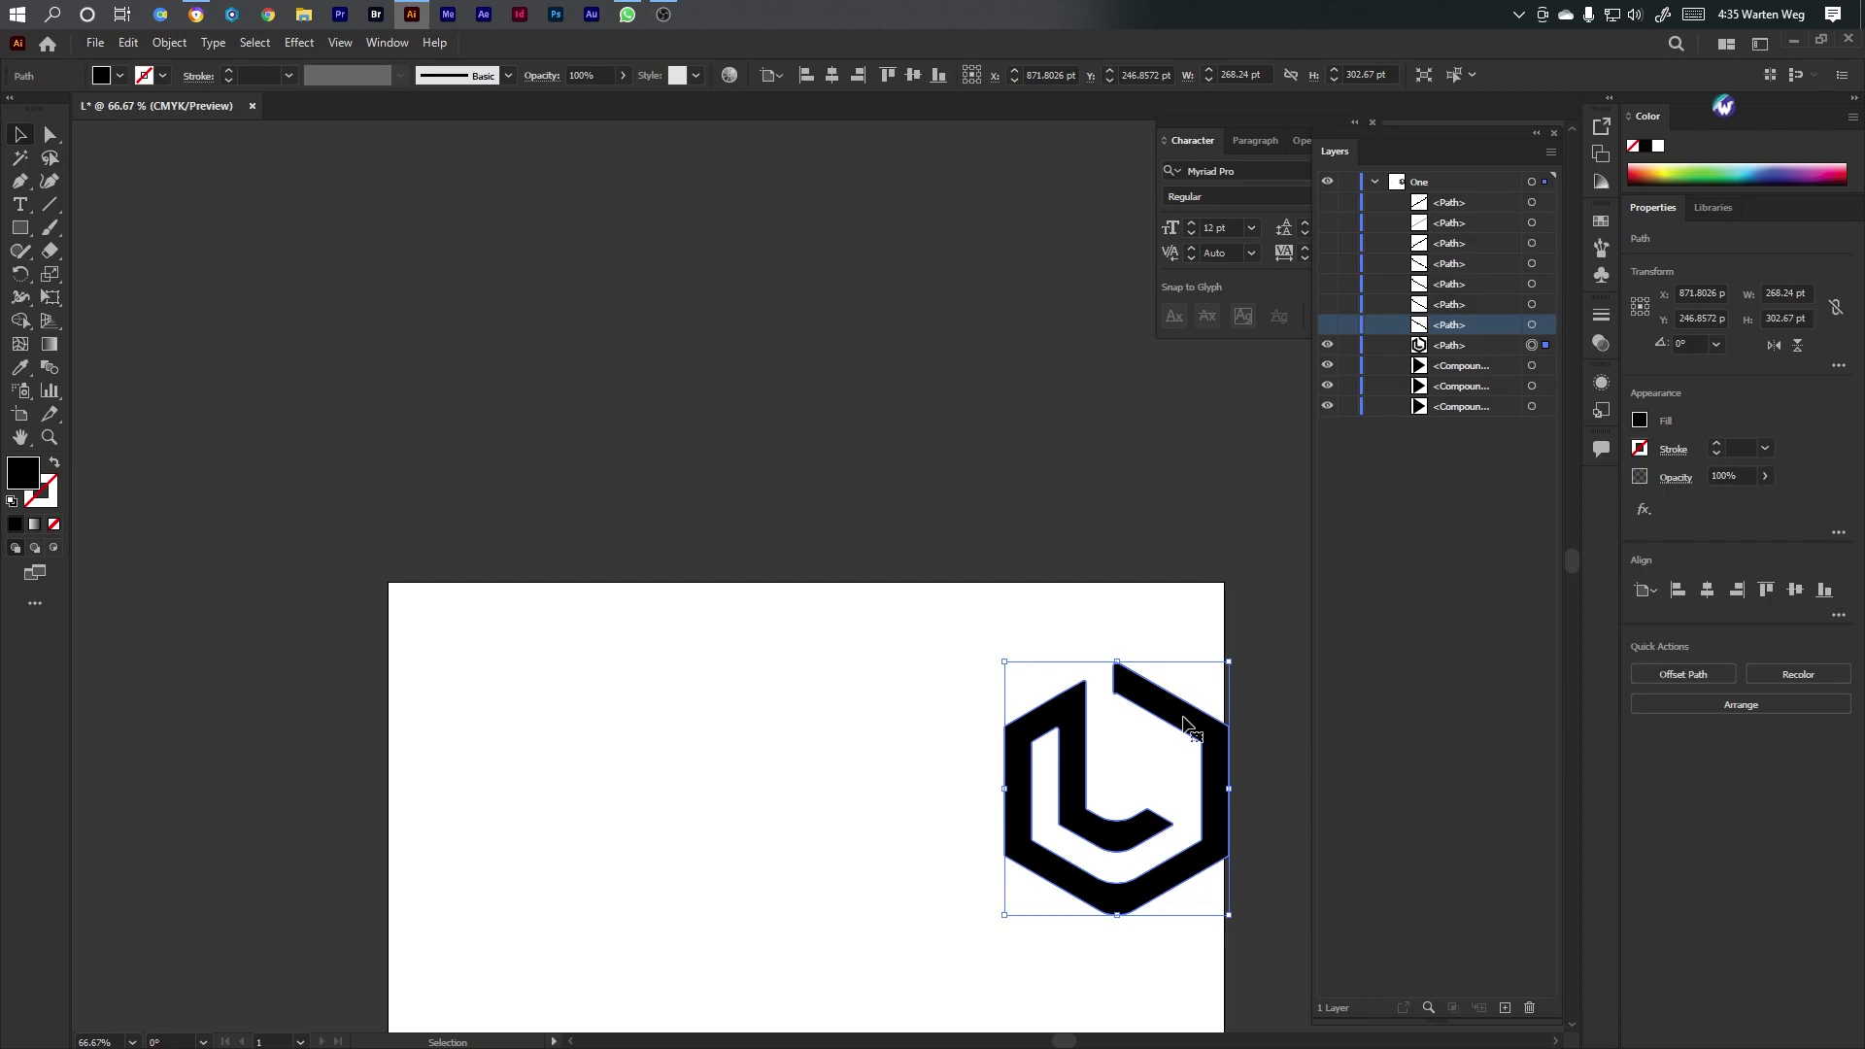
drag(417, 570, 949, 1037)
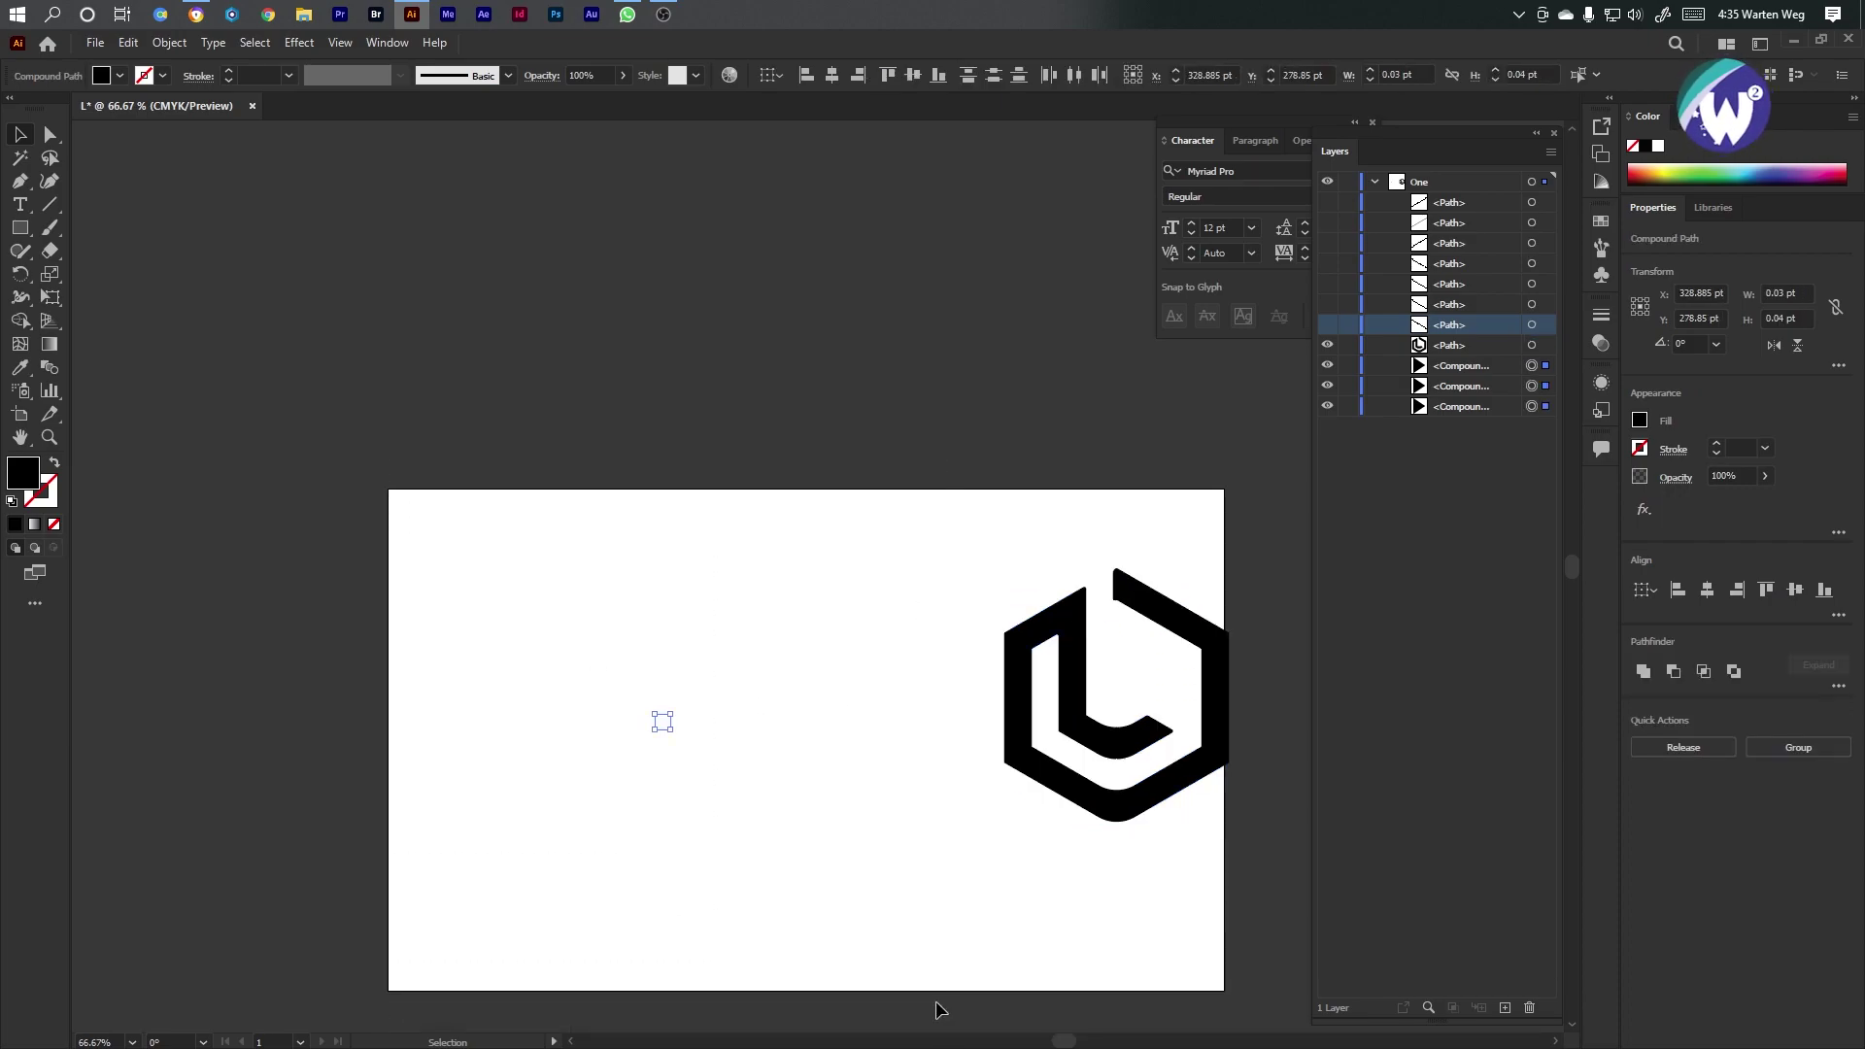
key(Delete)
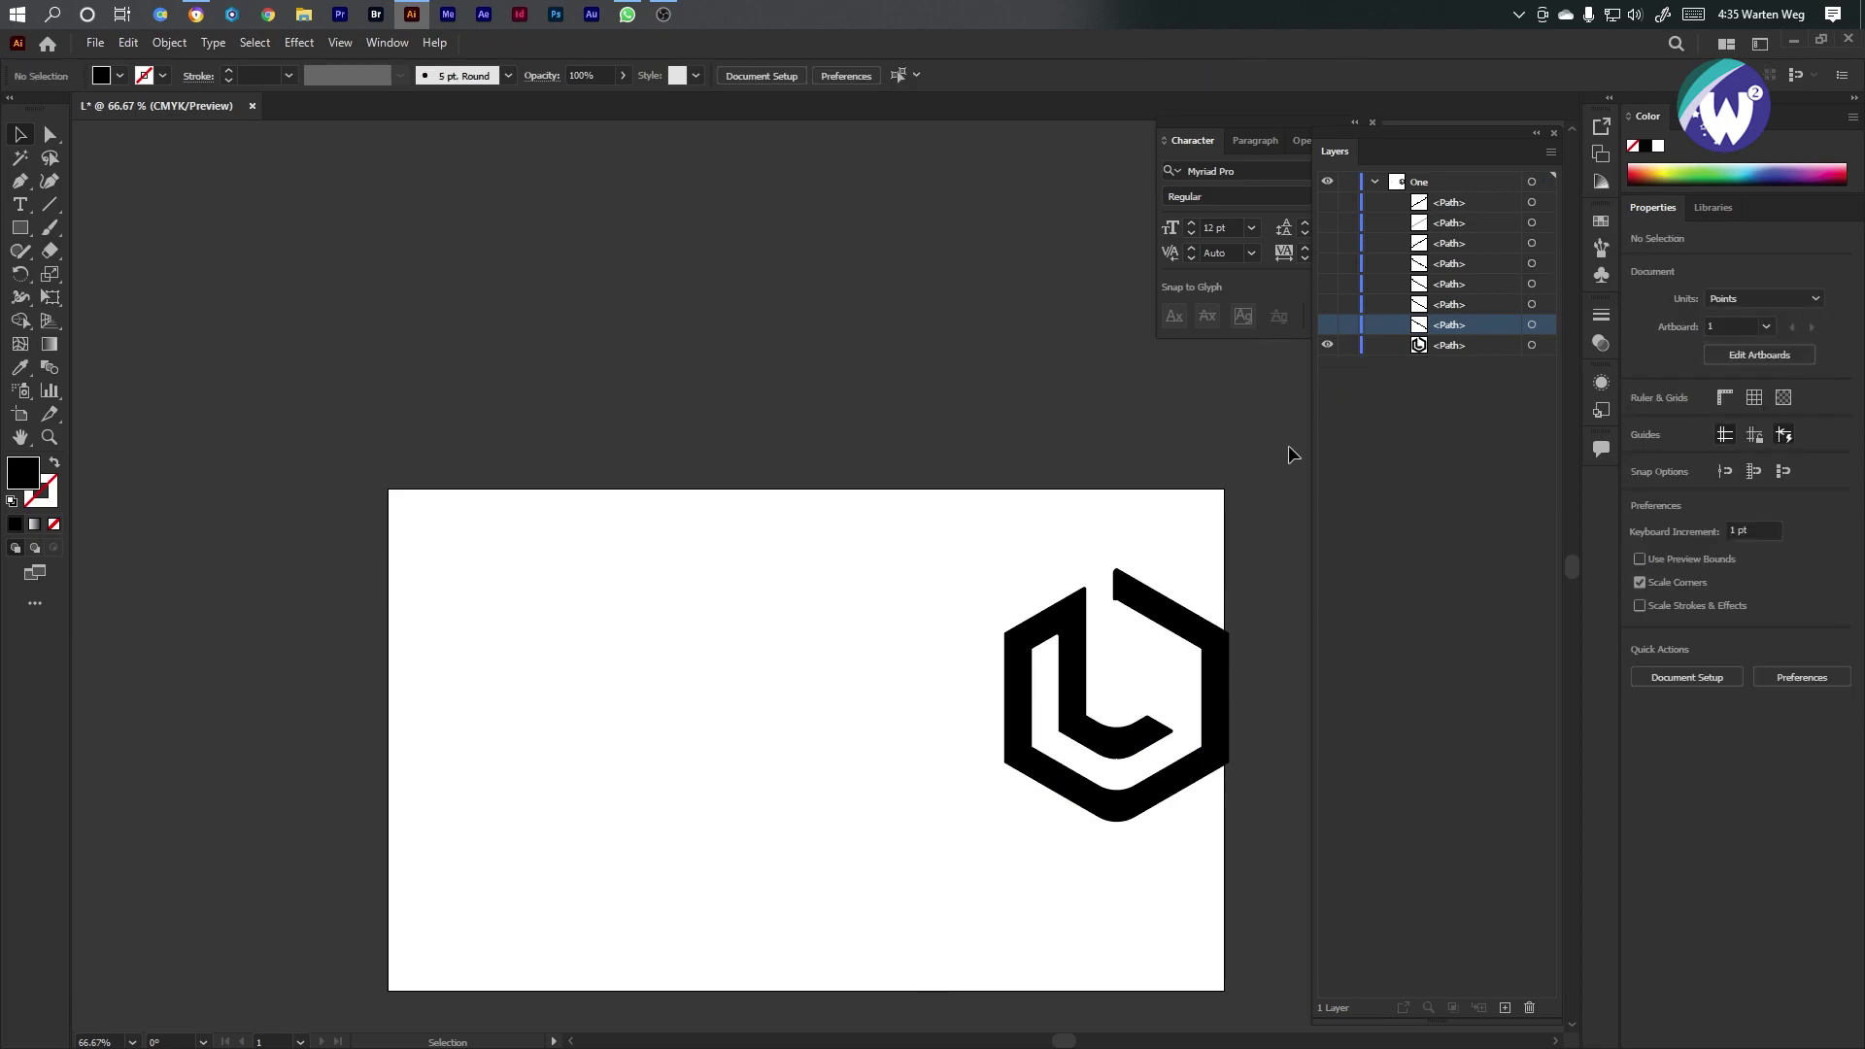
Delete the seven hidden diagonal line paths and centre the logo horizontally in the upper part of the artboard
shift+click(1465, 202)
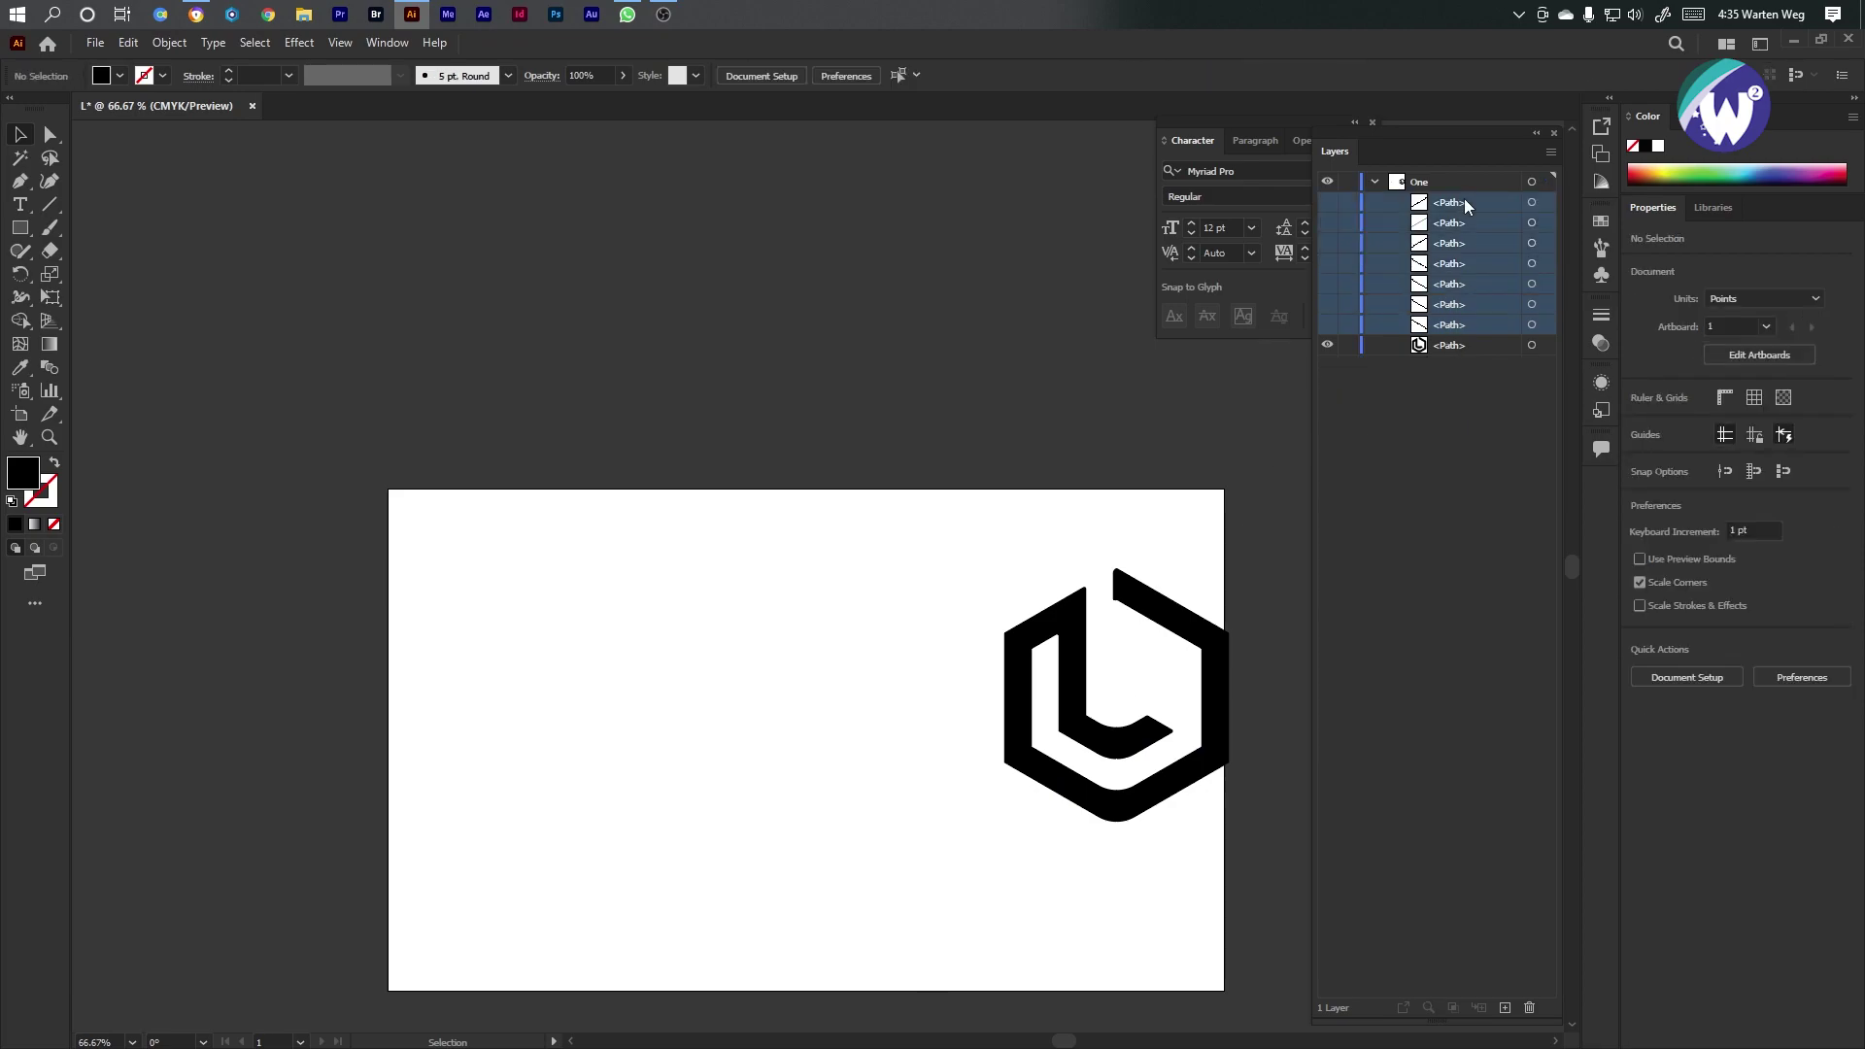
click(1530, 1007)
drag(1199, 645, 890, 598)
Add the text "Company Name" below the logo
key(t)
click(767, 878)
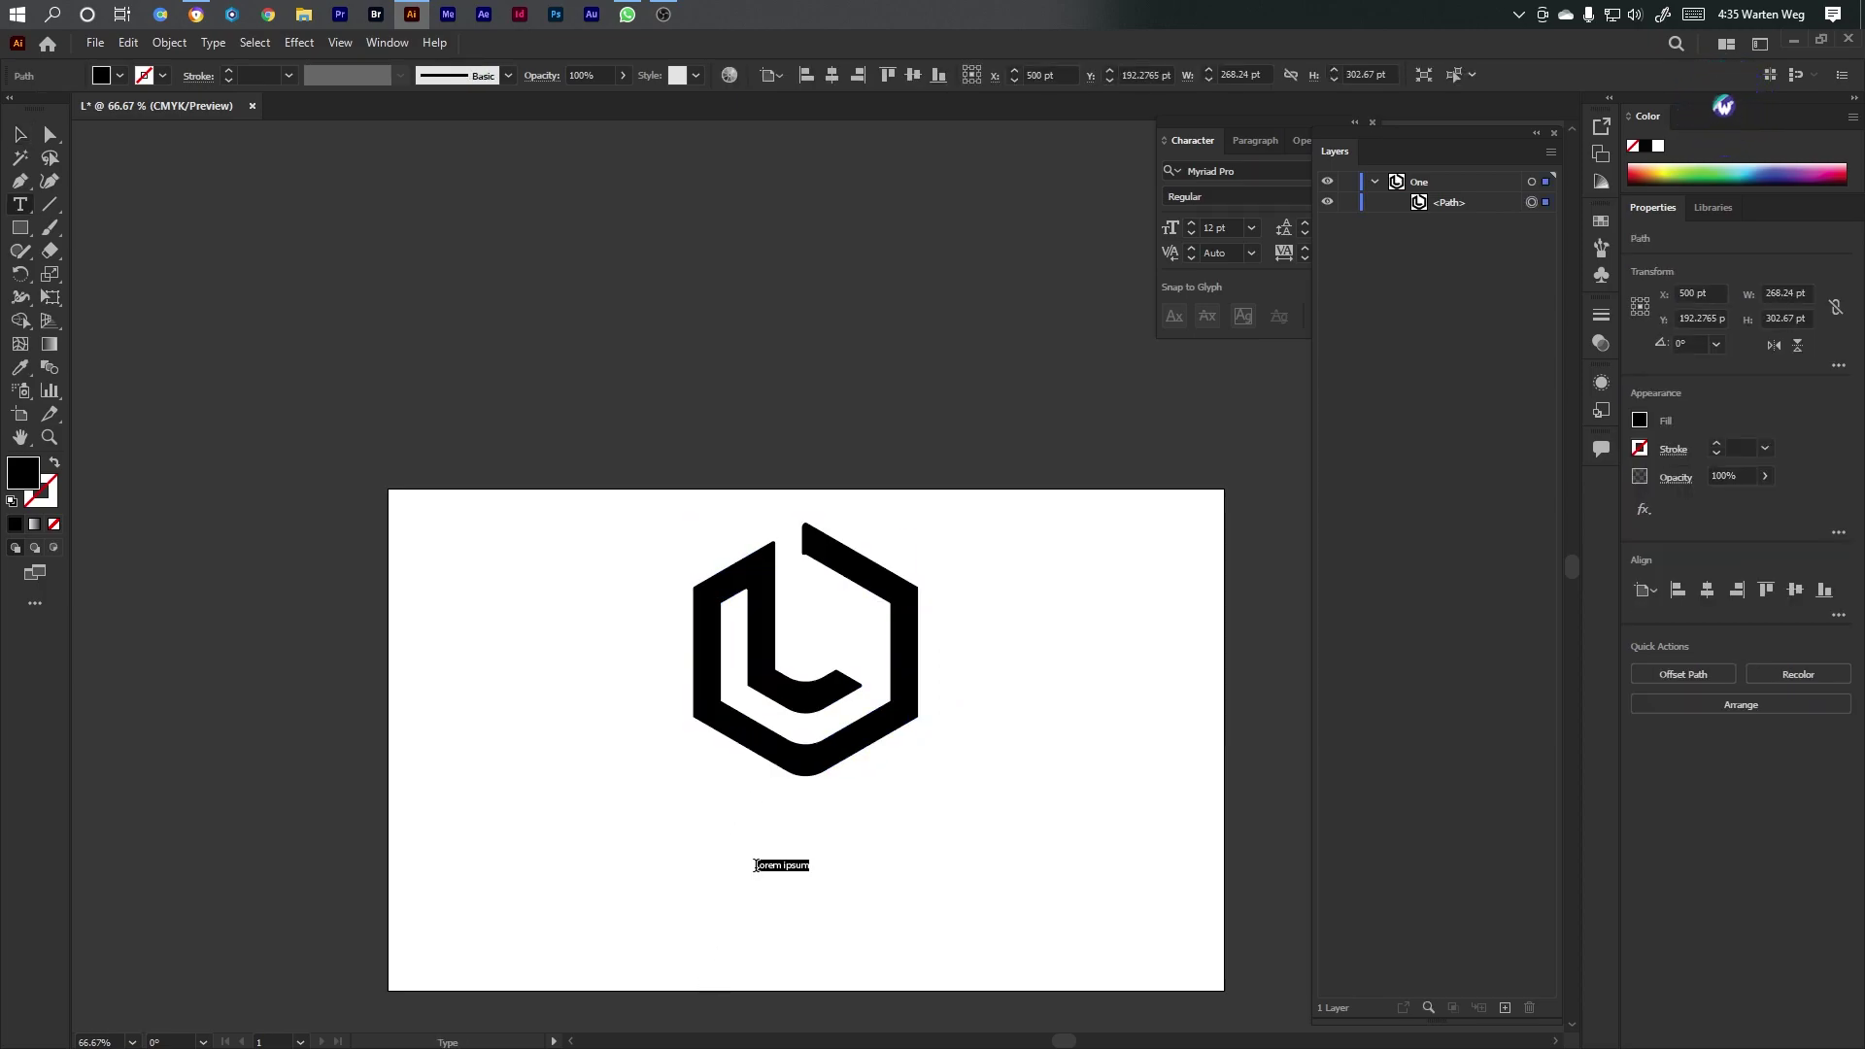
text(c)
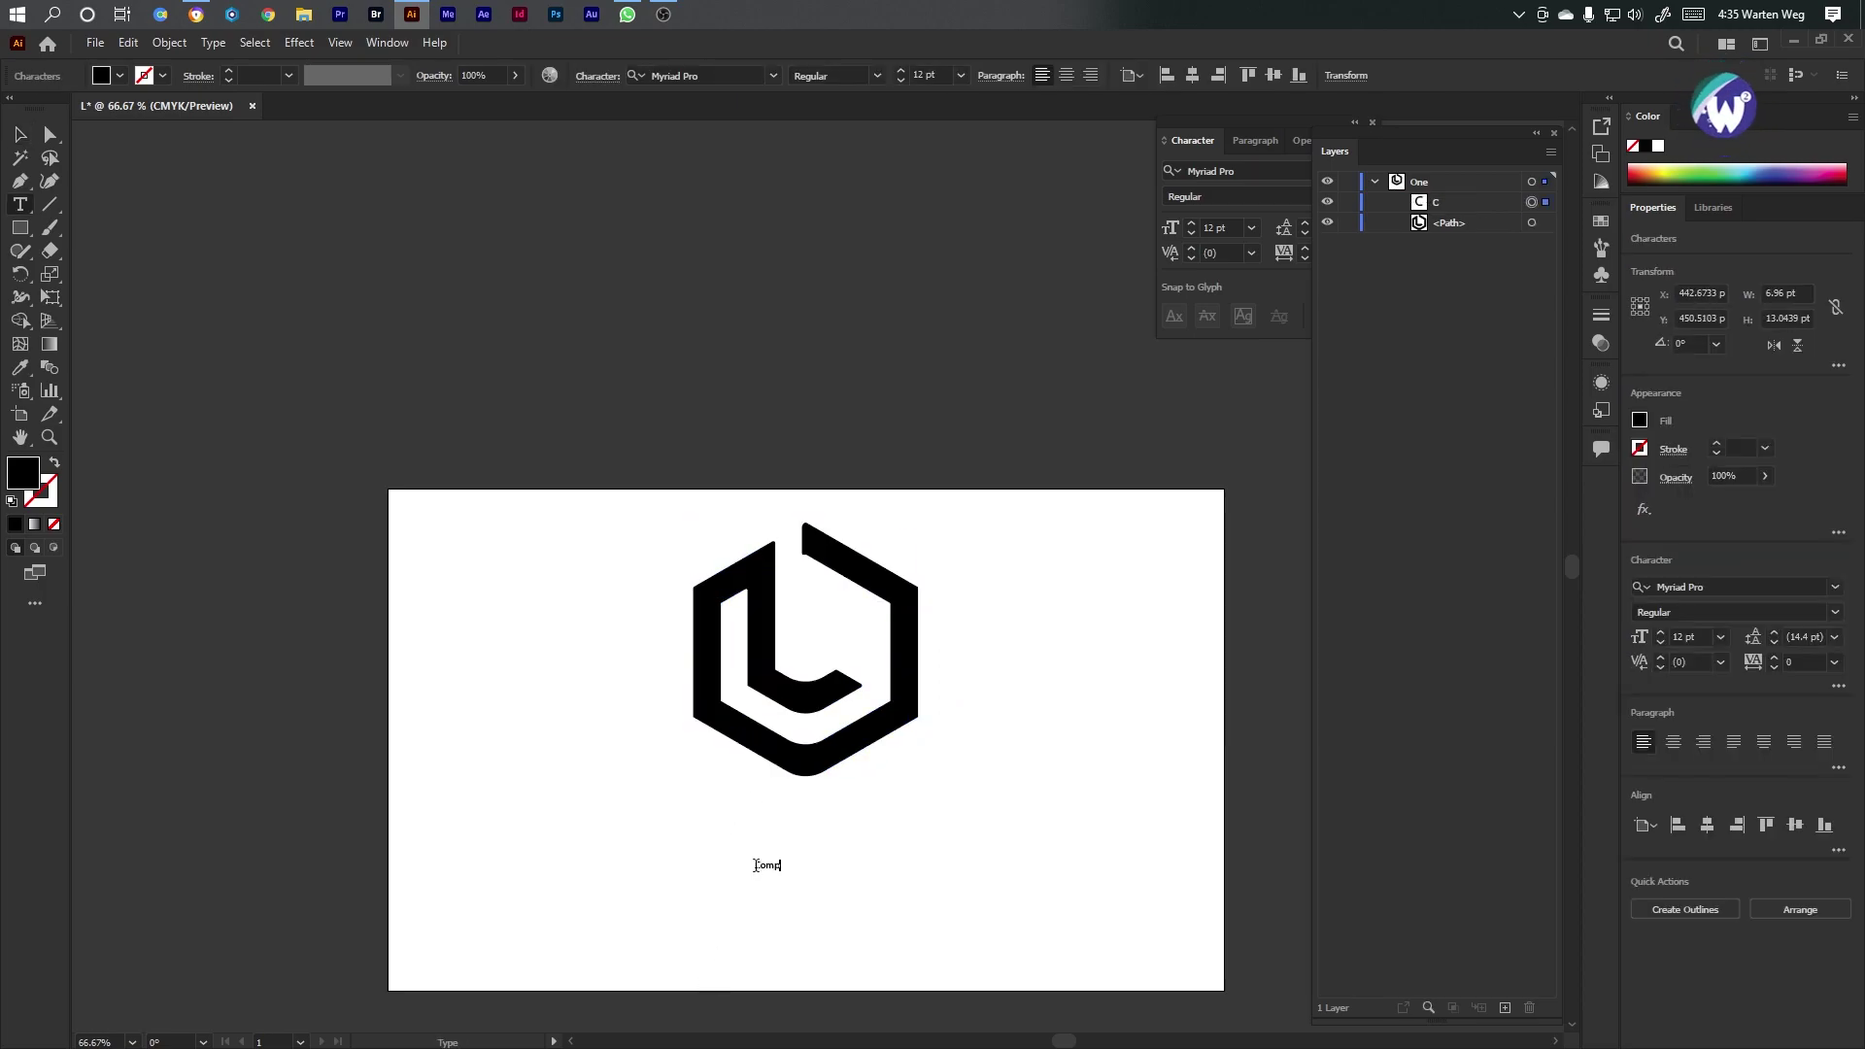
text(ompany Name)
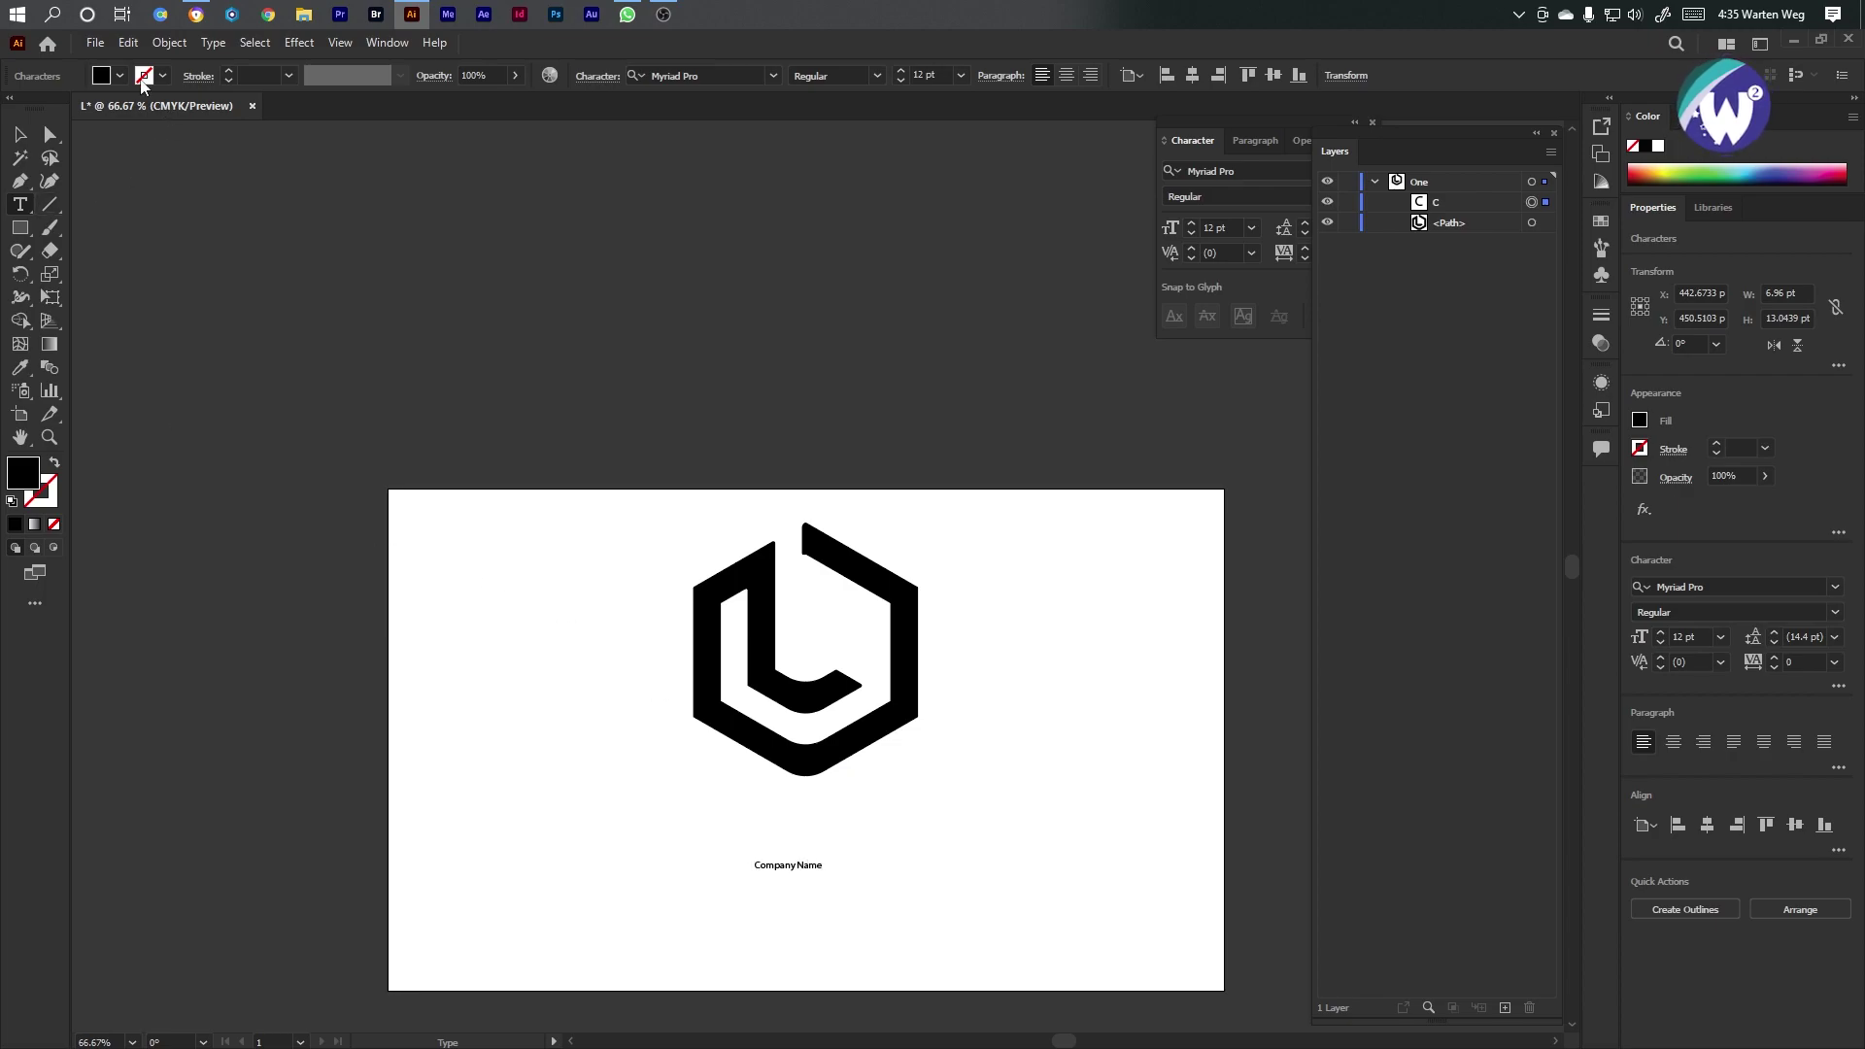
Enlarge the "Company Name" text to about 79 pt and place it directly beneath the logo, roughly centred
click(17, 141)
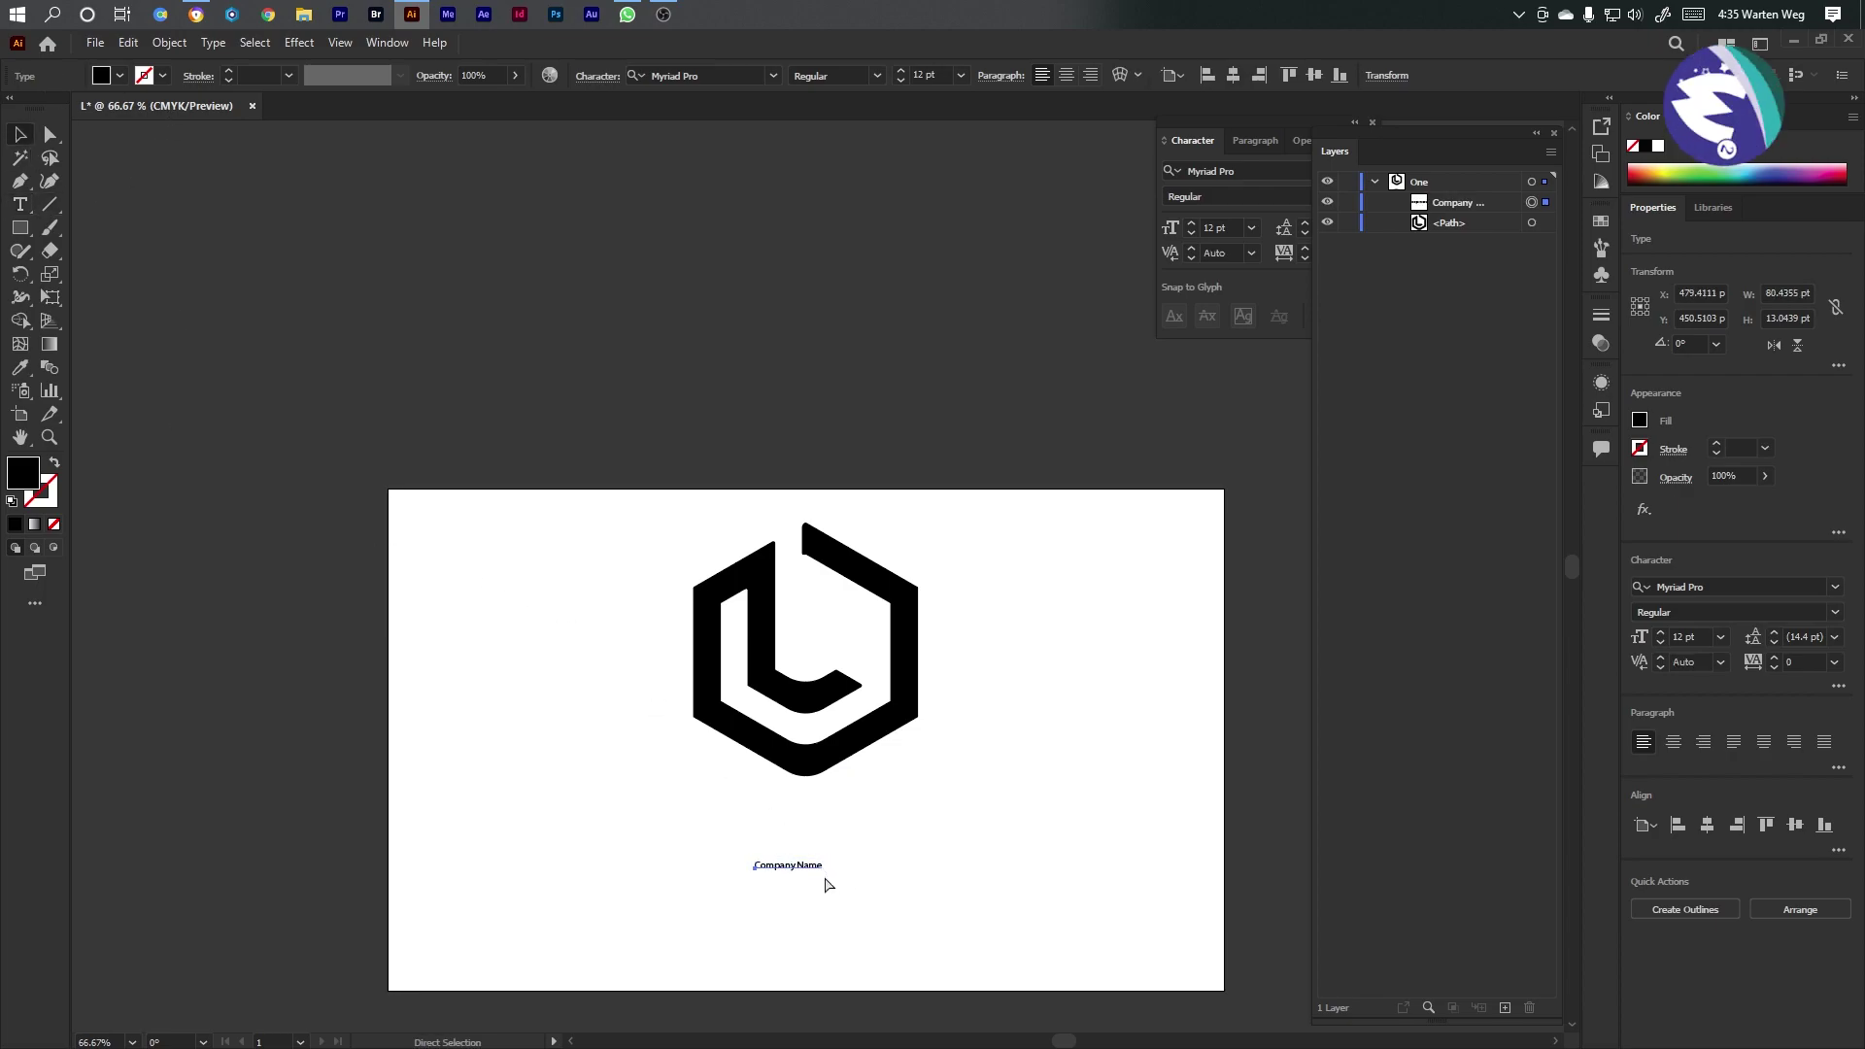
drag(822, 873, 1172, 998)
drag(1080, 907, 928, 843)
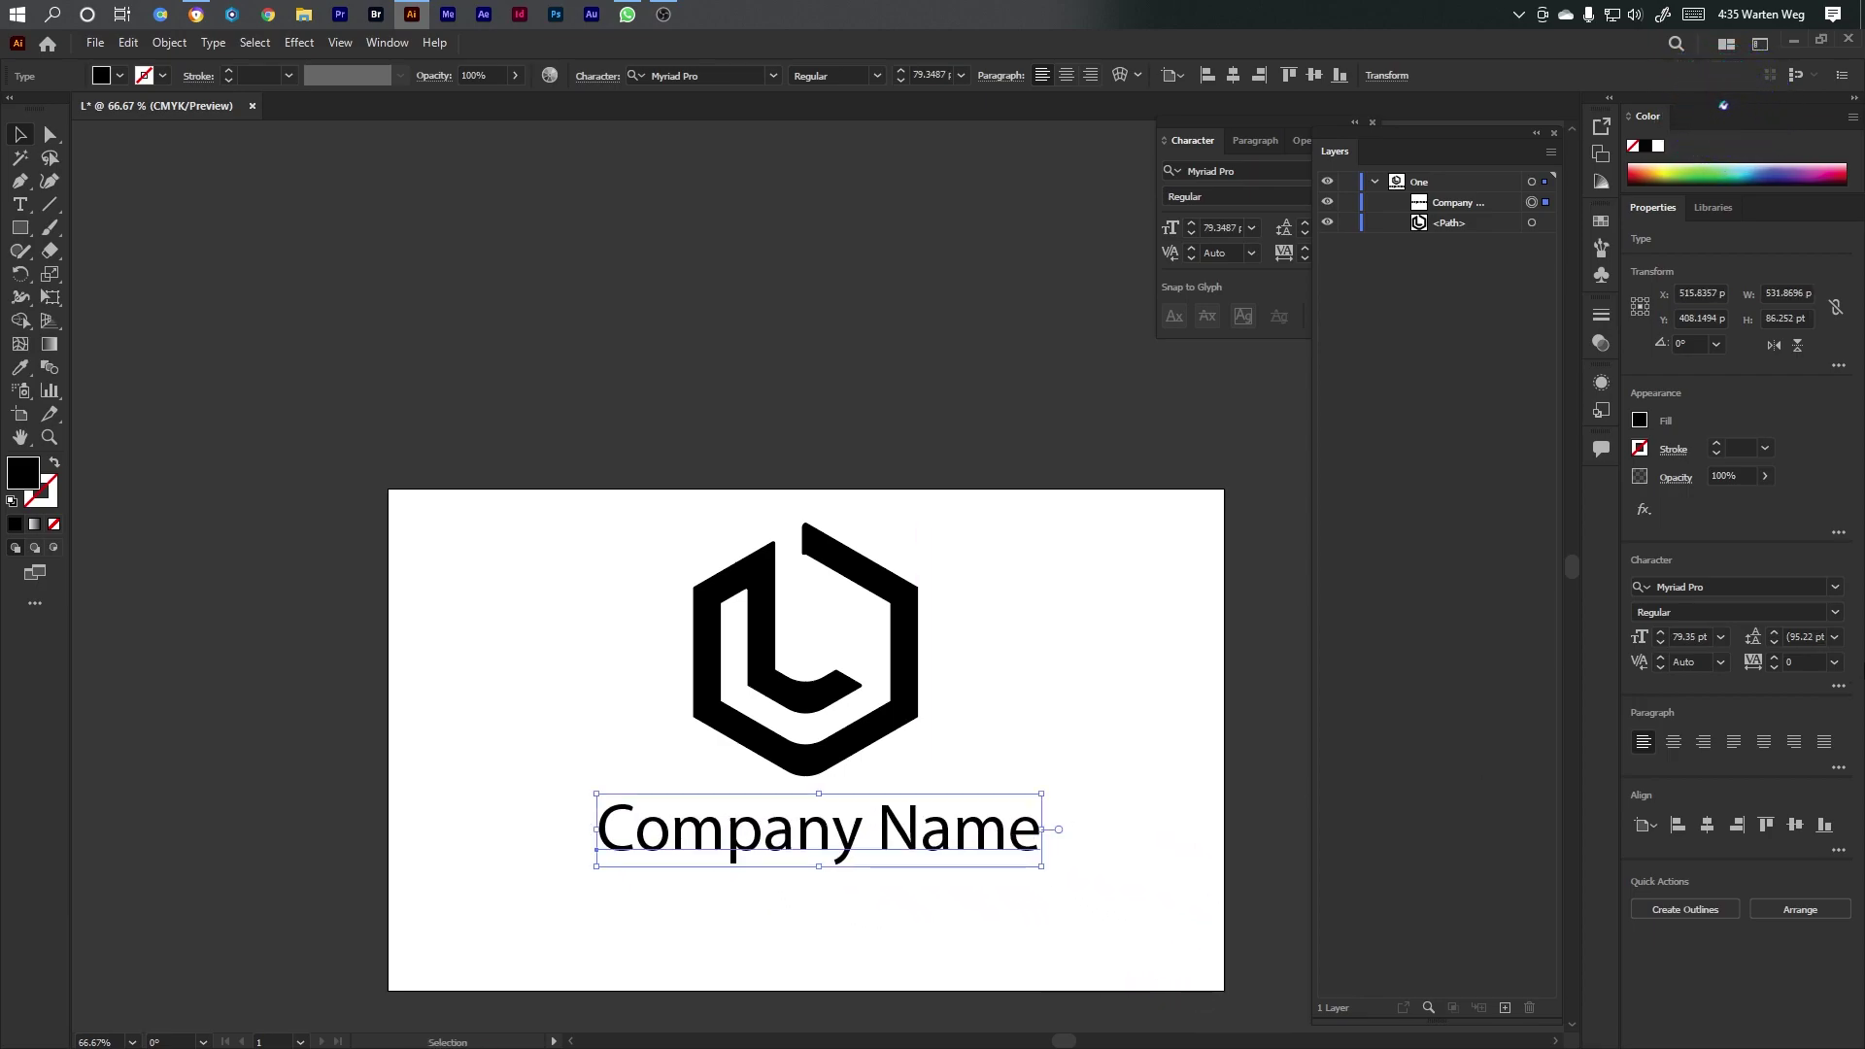
Set the company name's font to Tw Cen MT Condensed Extra Bold
click(1834, 588)
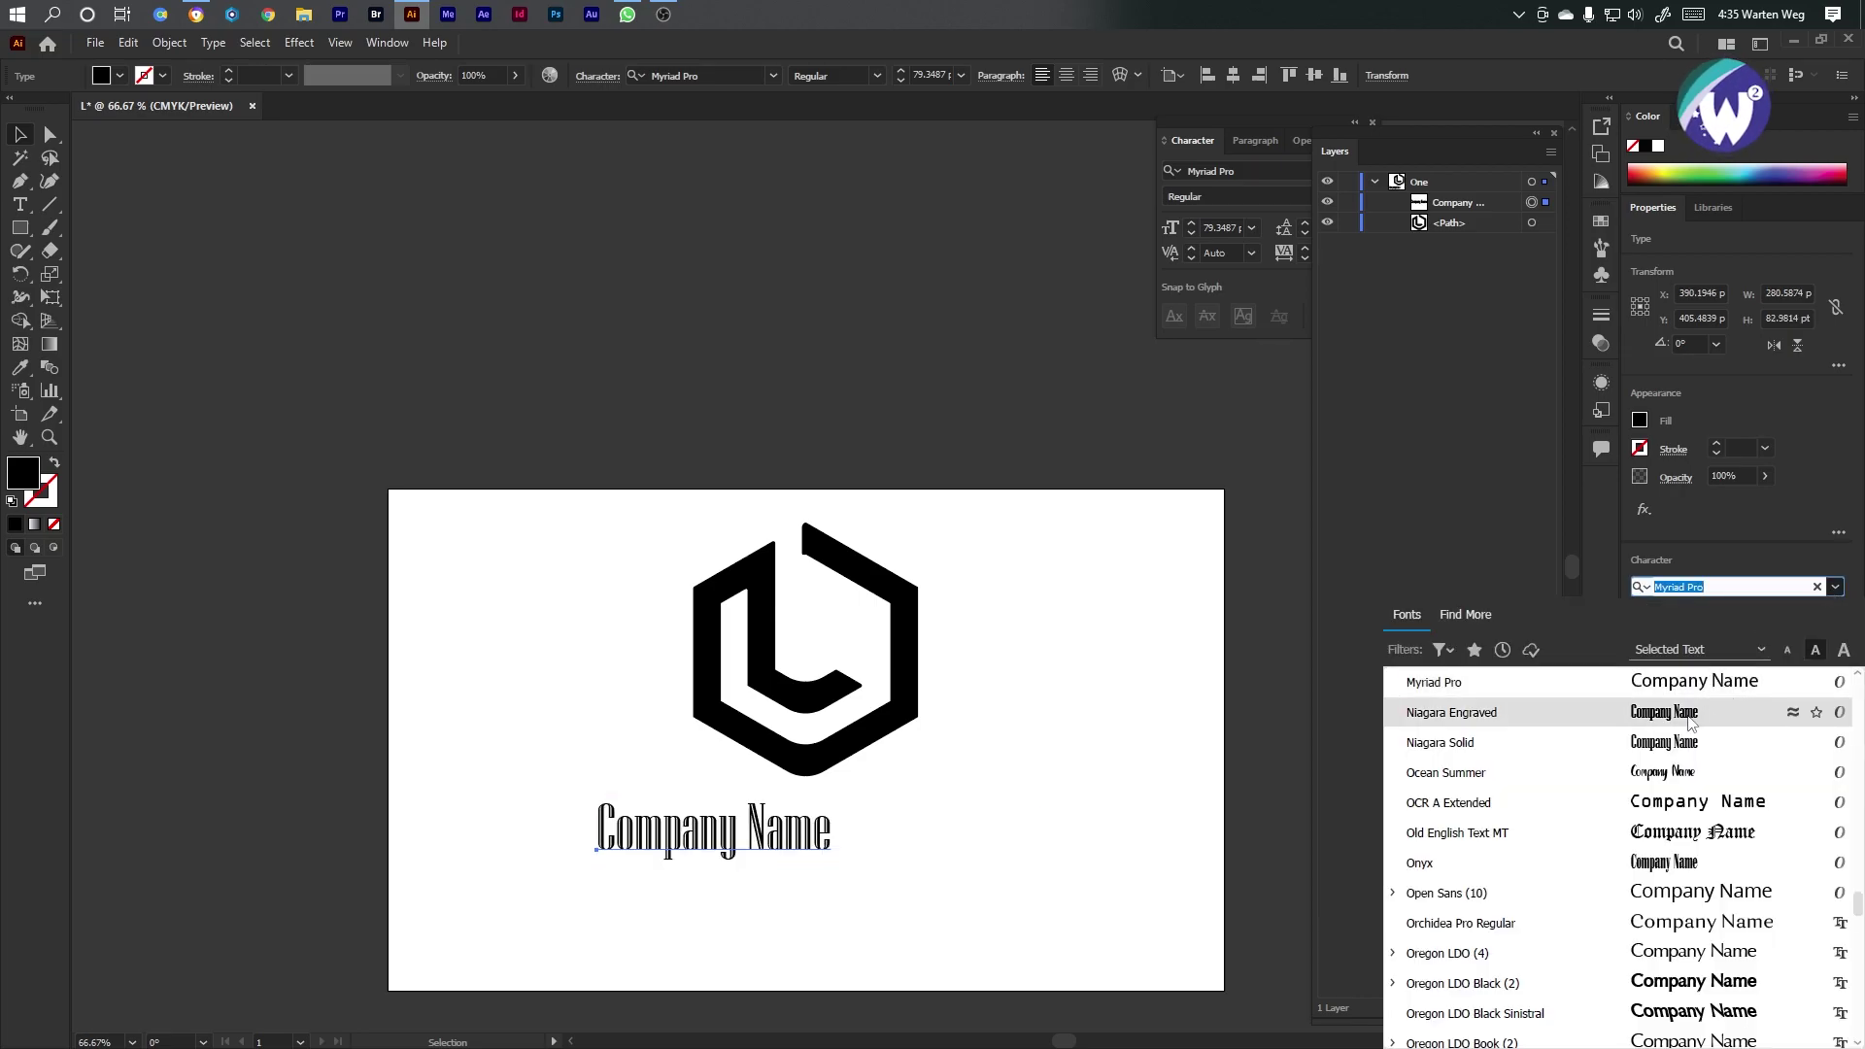
scroll(1690, 777, down, 10)
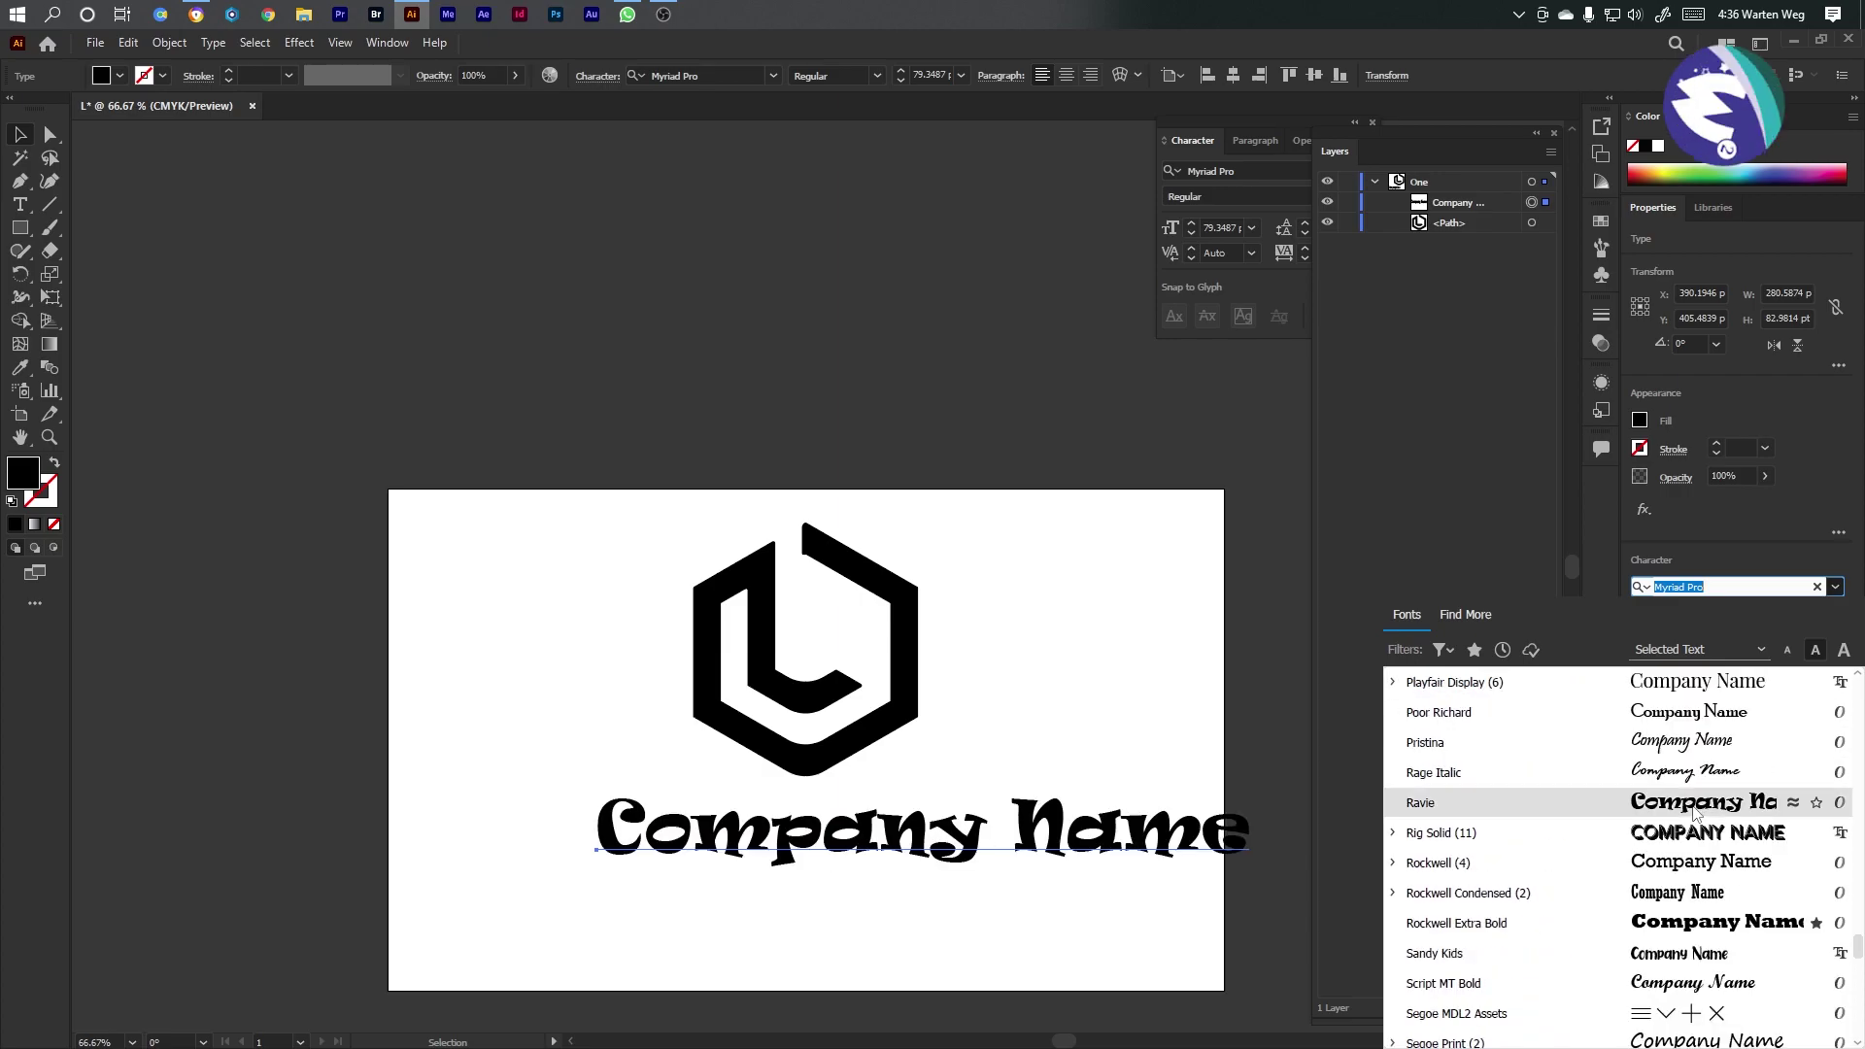
scroll(1693, 817, down, 5)
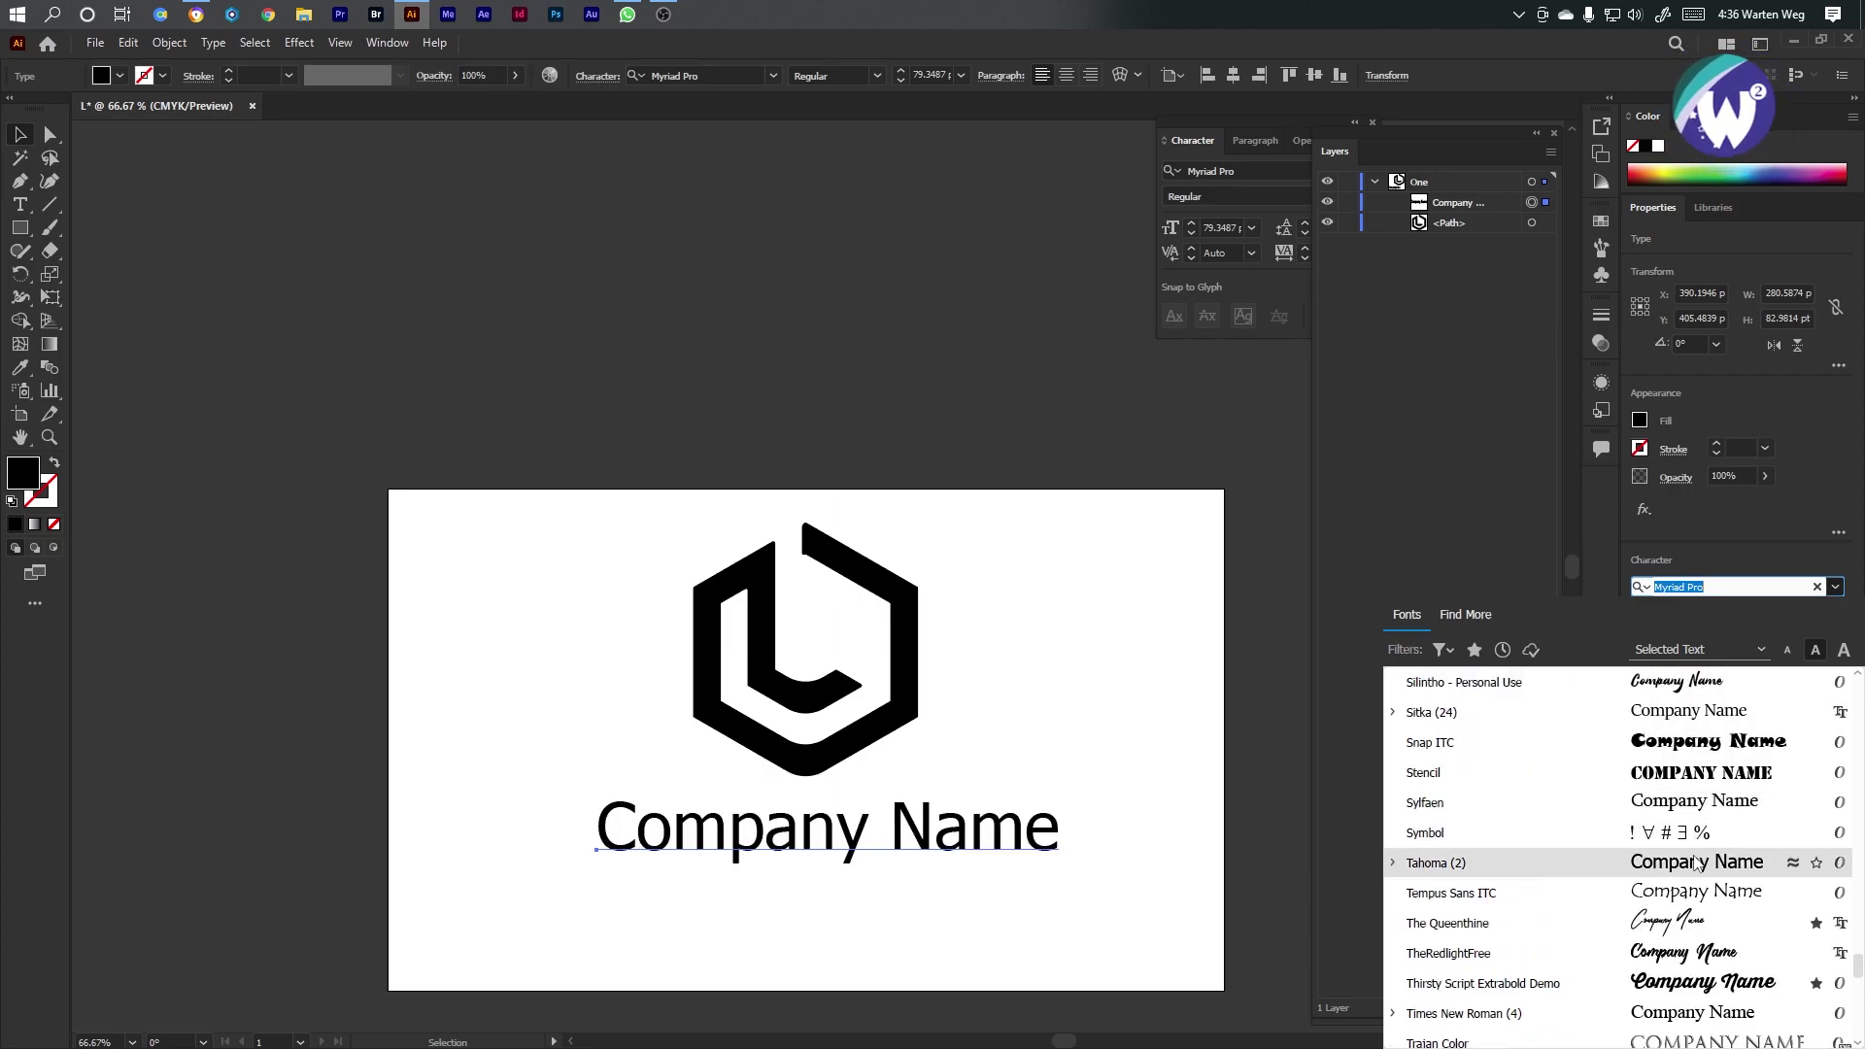
scroll(1696, 863, down, 3)
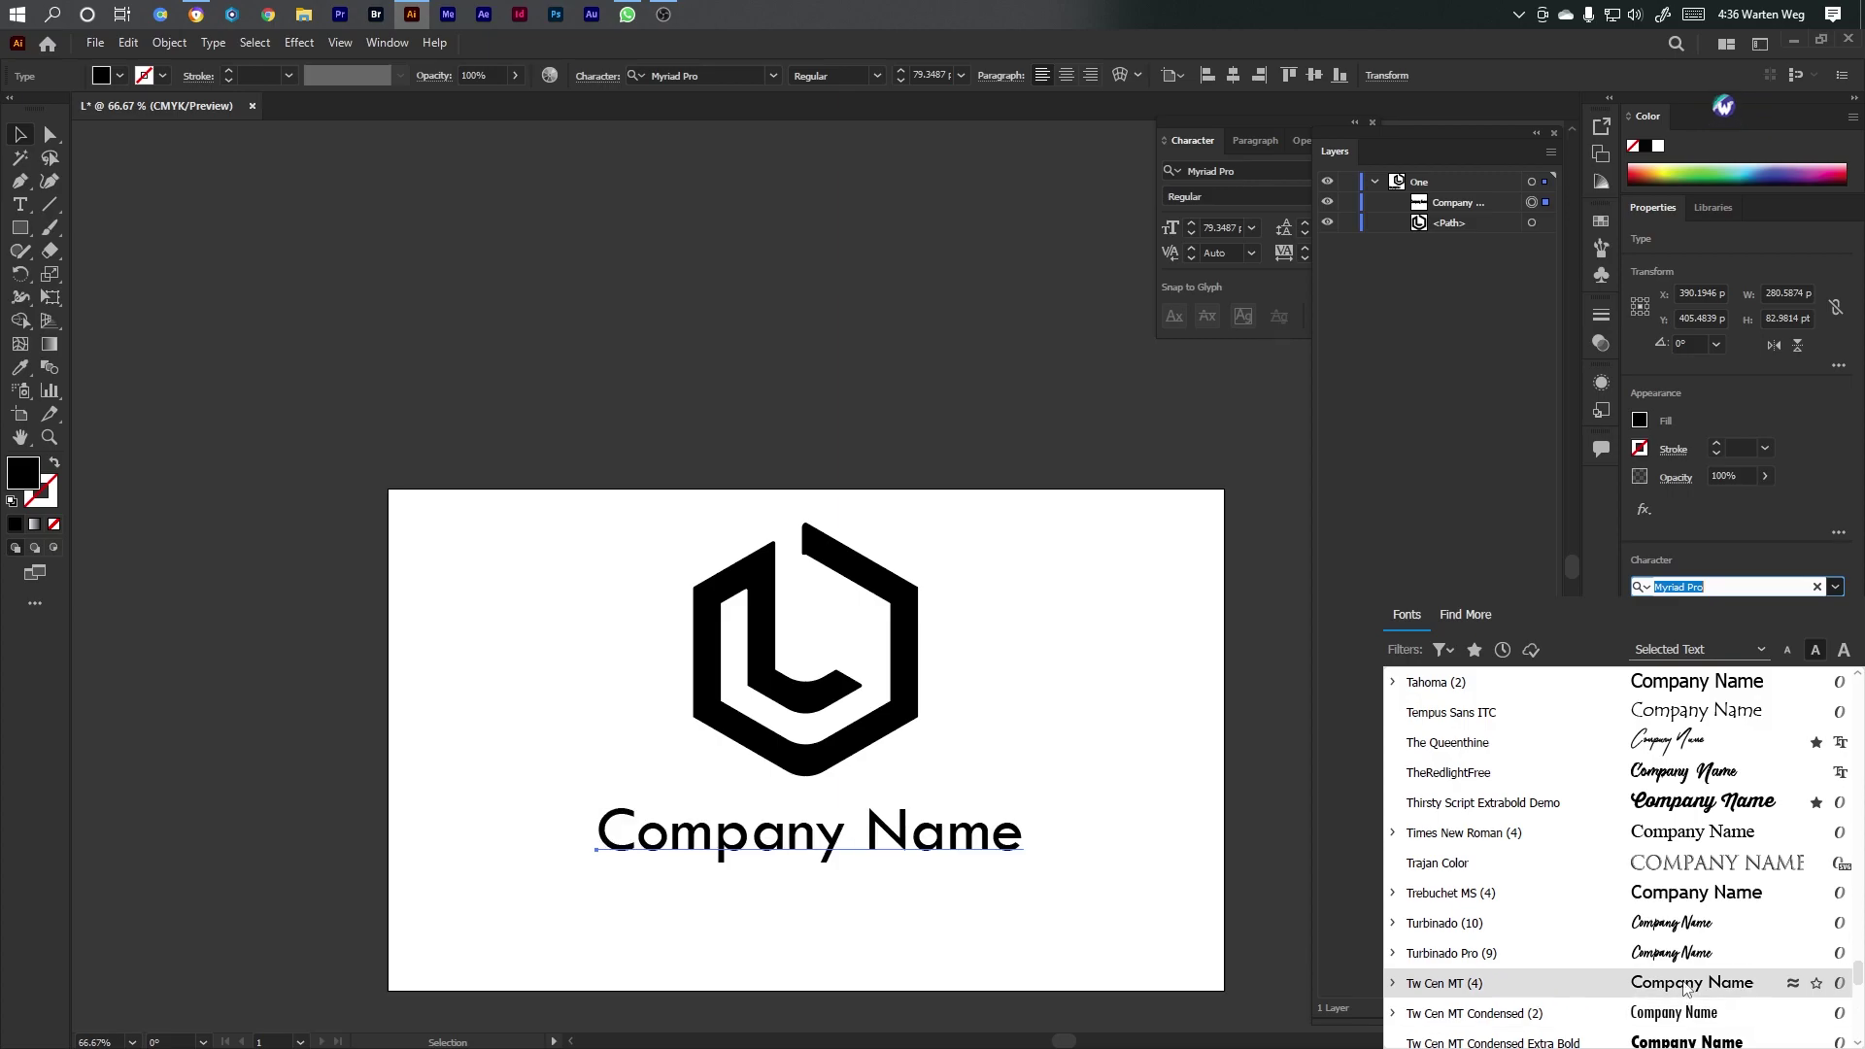
click(1682, 953)
Duplicate the company name just below itself and change the copy's text to "TAGLINE"
mouse_move(882, 859)
mouse_down()
mouse_move(902, 829)
mouse_move(861, 877)
mouse_up()
double_click(841, 882)
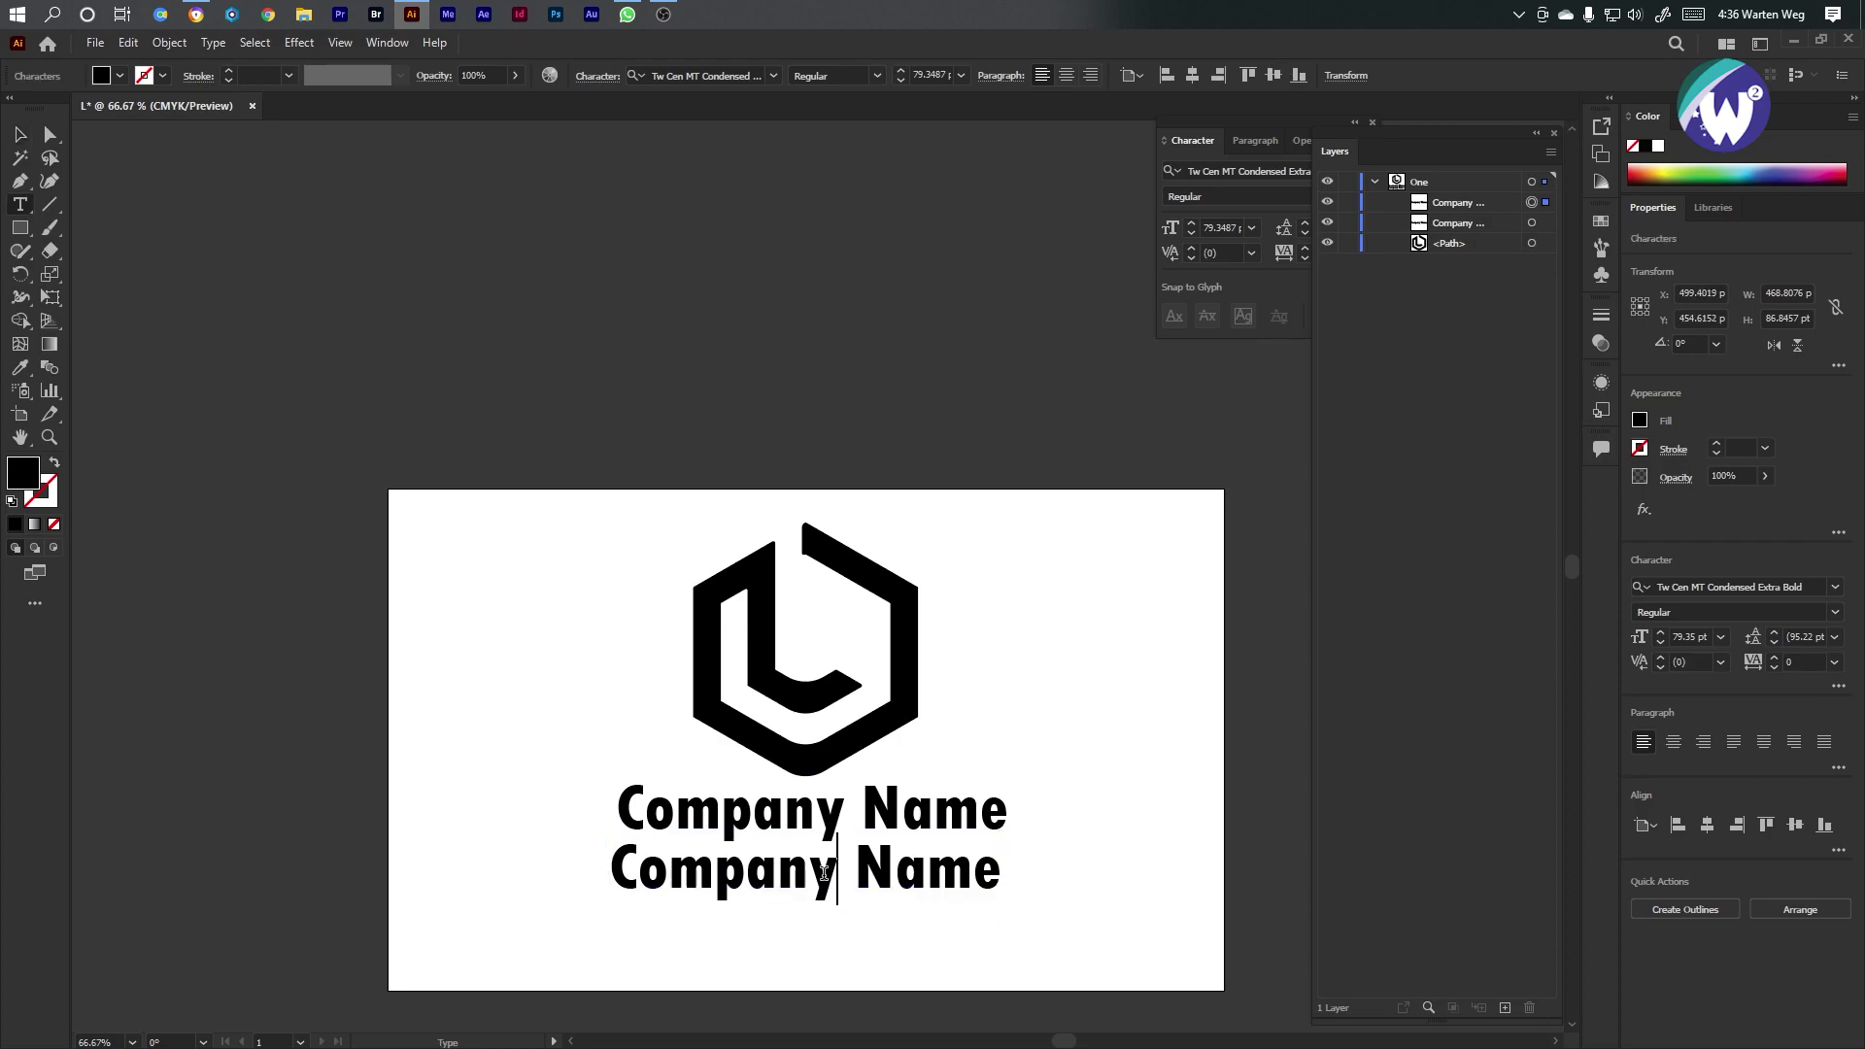
key(ctrl+a)
text(Ta)
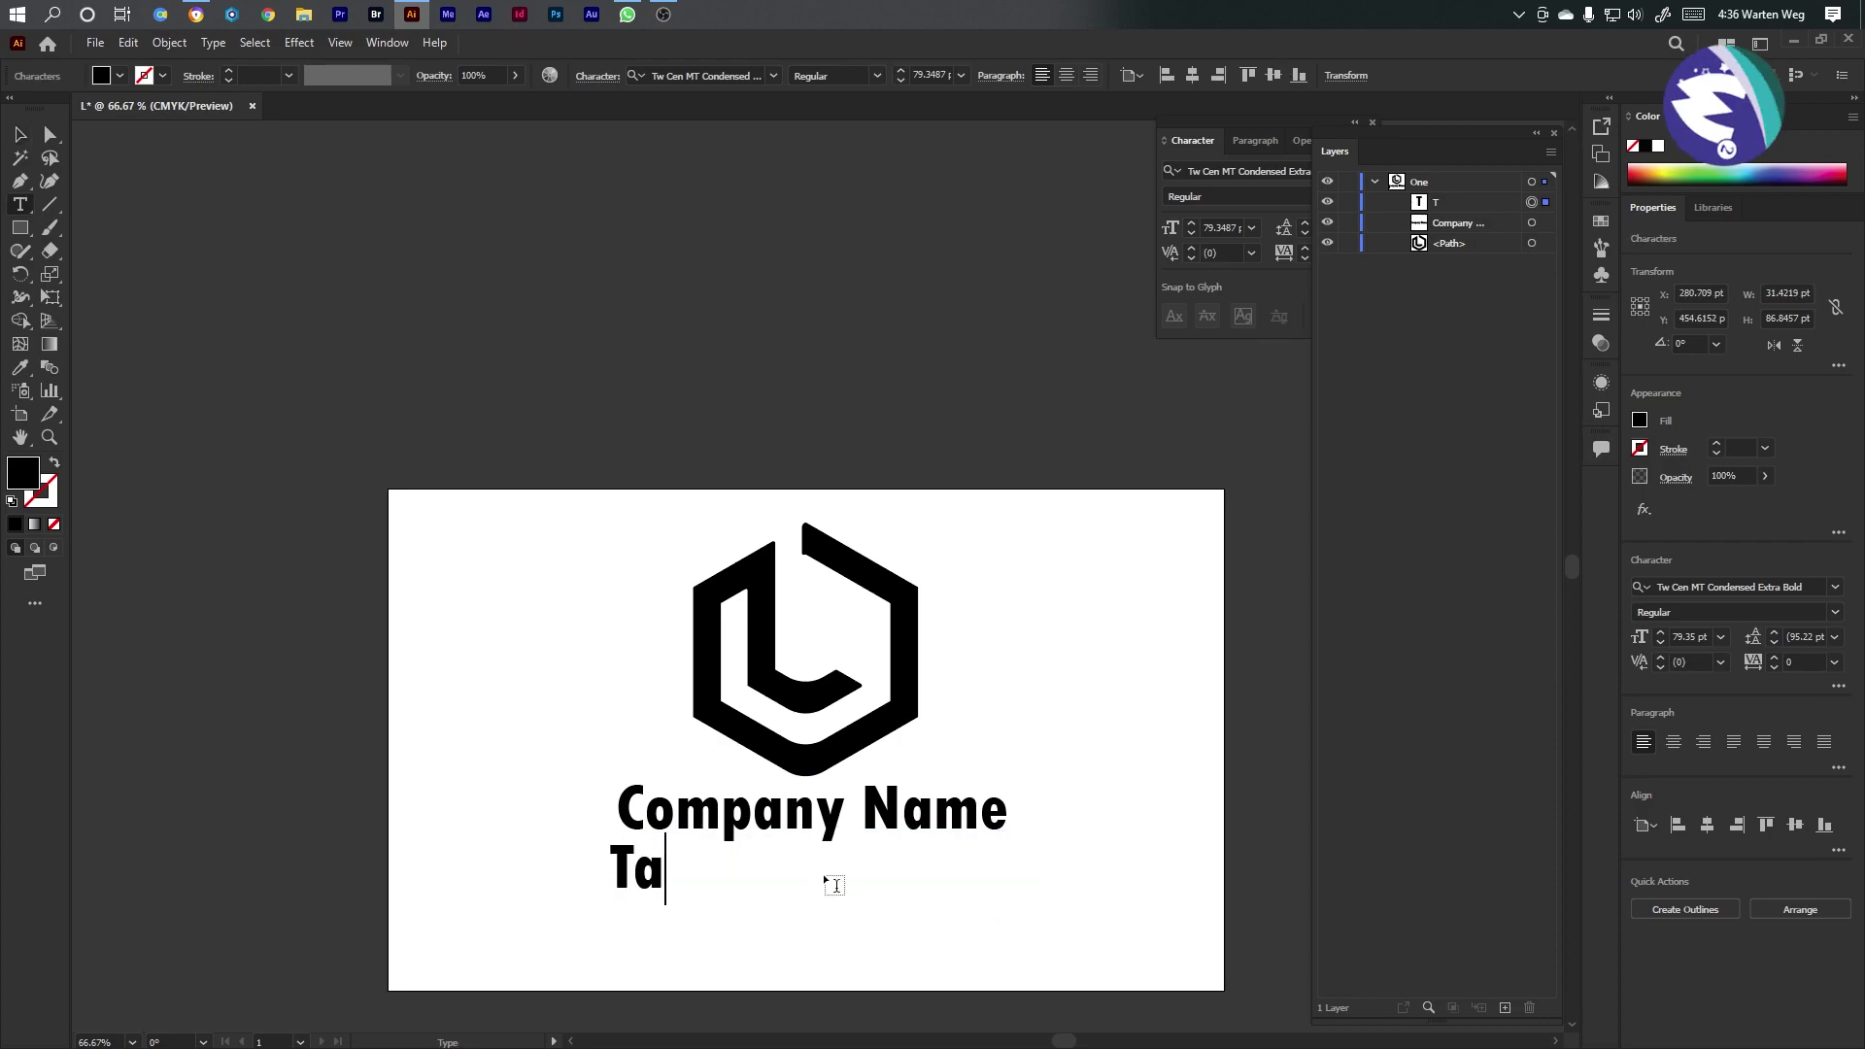
key(BackSpace)
text(AGLINE)
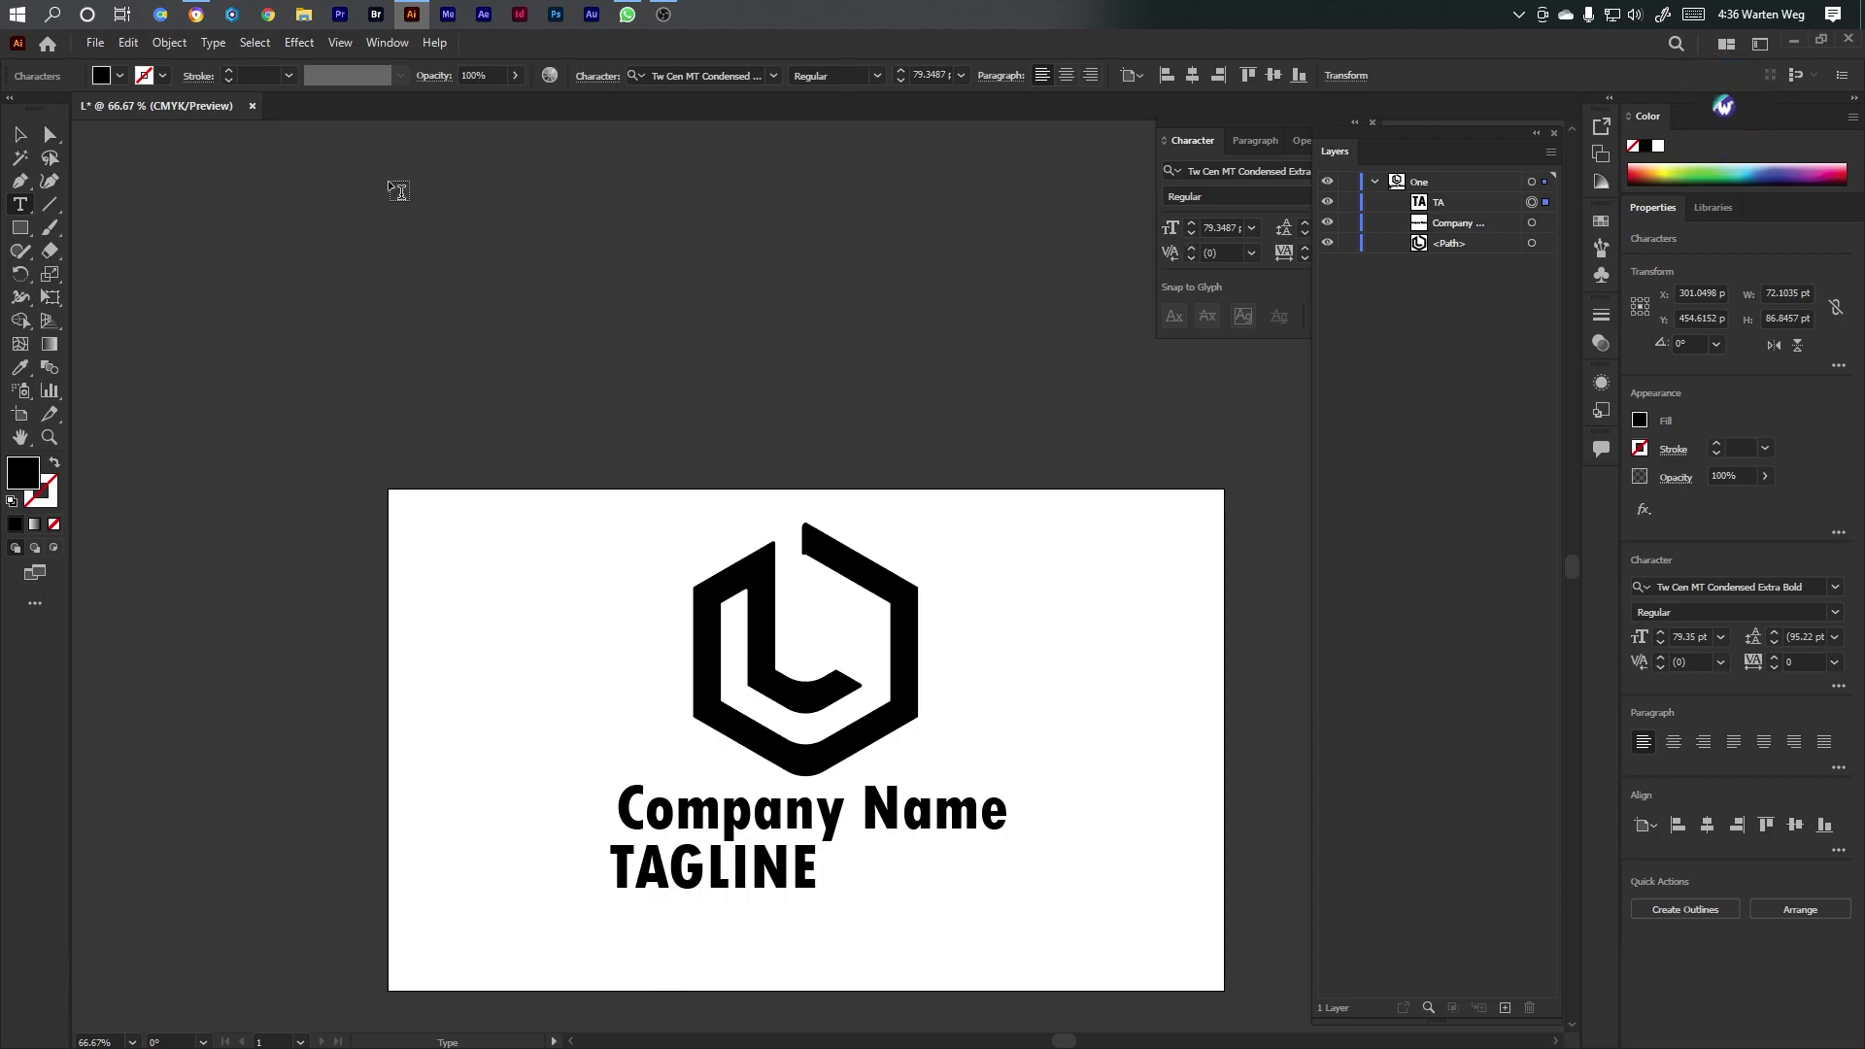
click(20, 136)
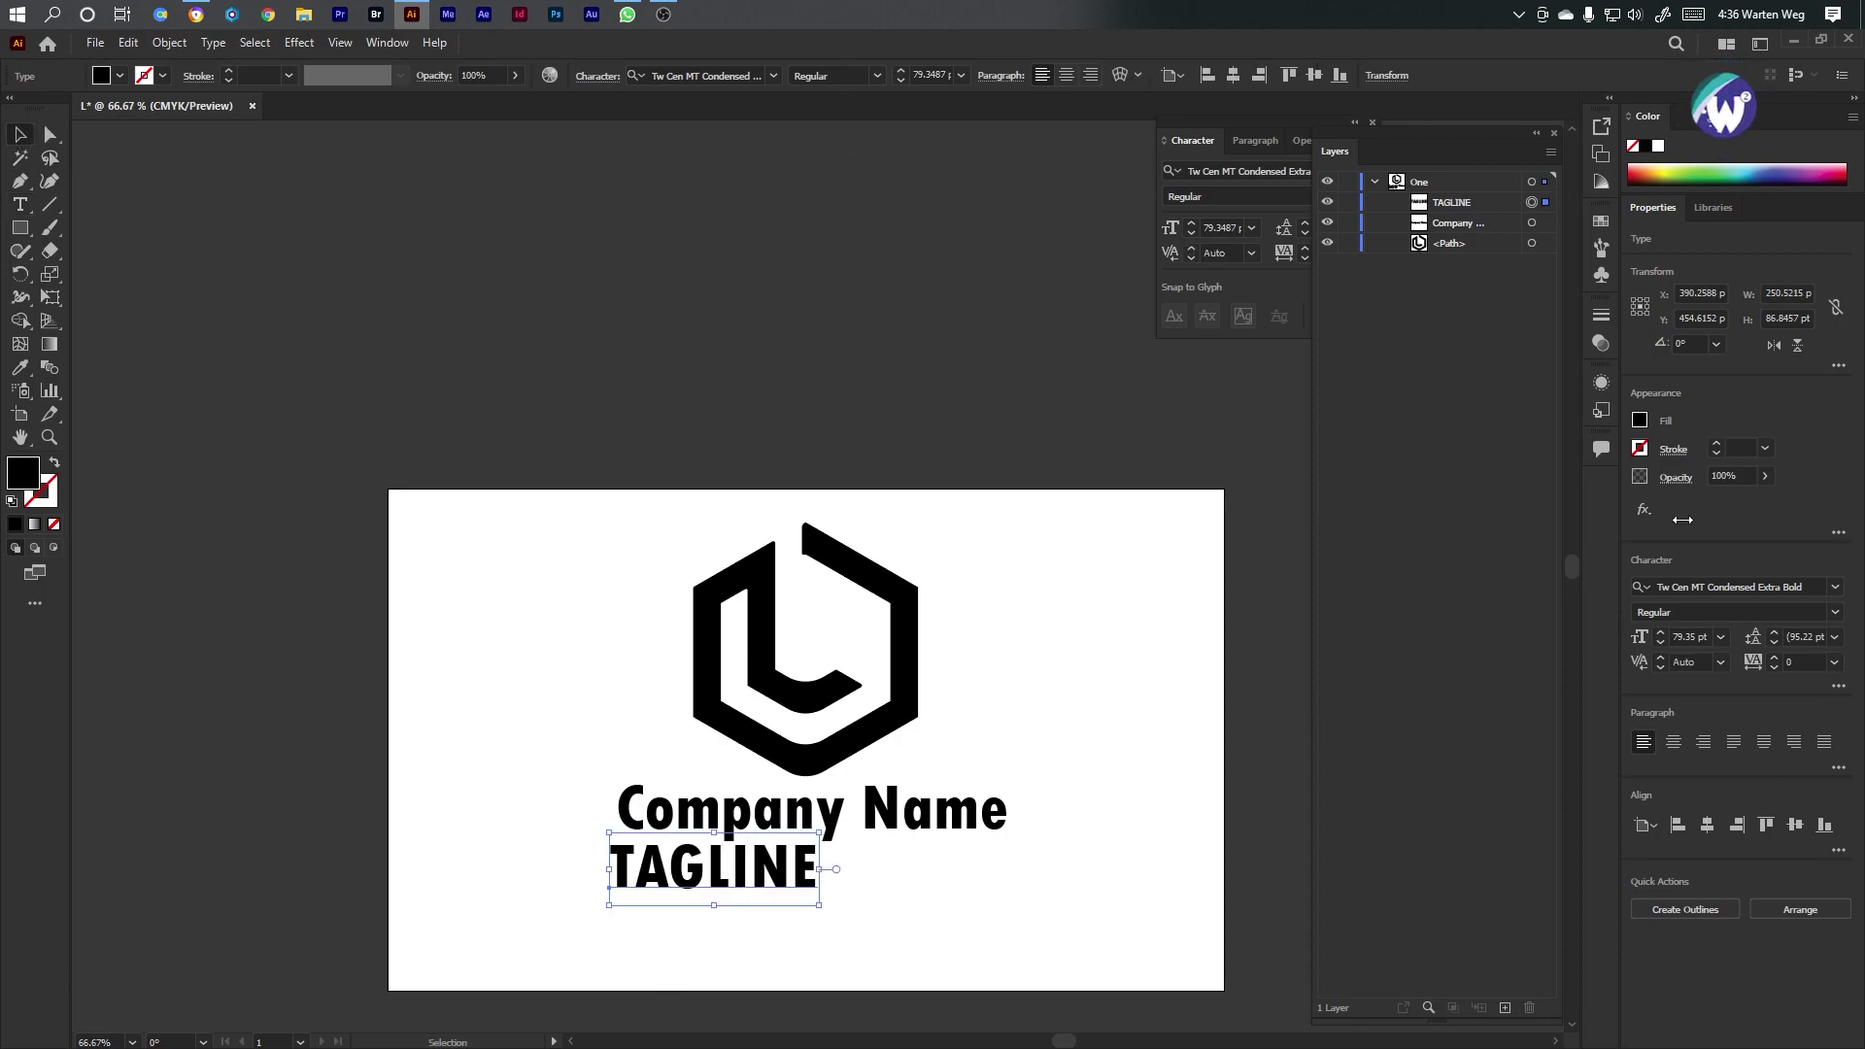
Set the tagline's font to Acumin Variable Concept in the SemiCondensed Thin style
click(1838, 586)
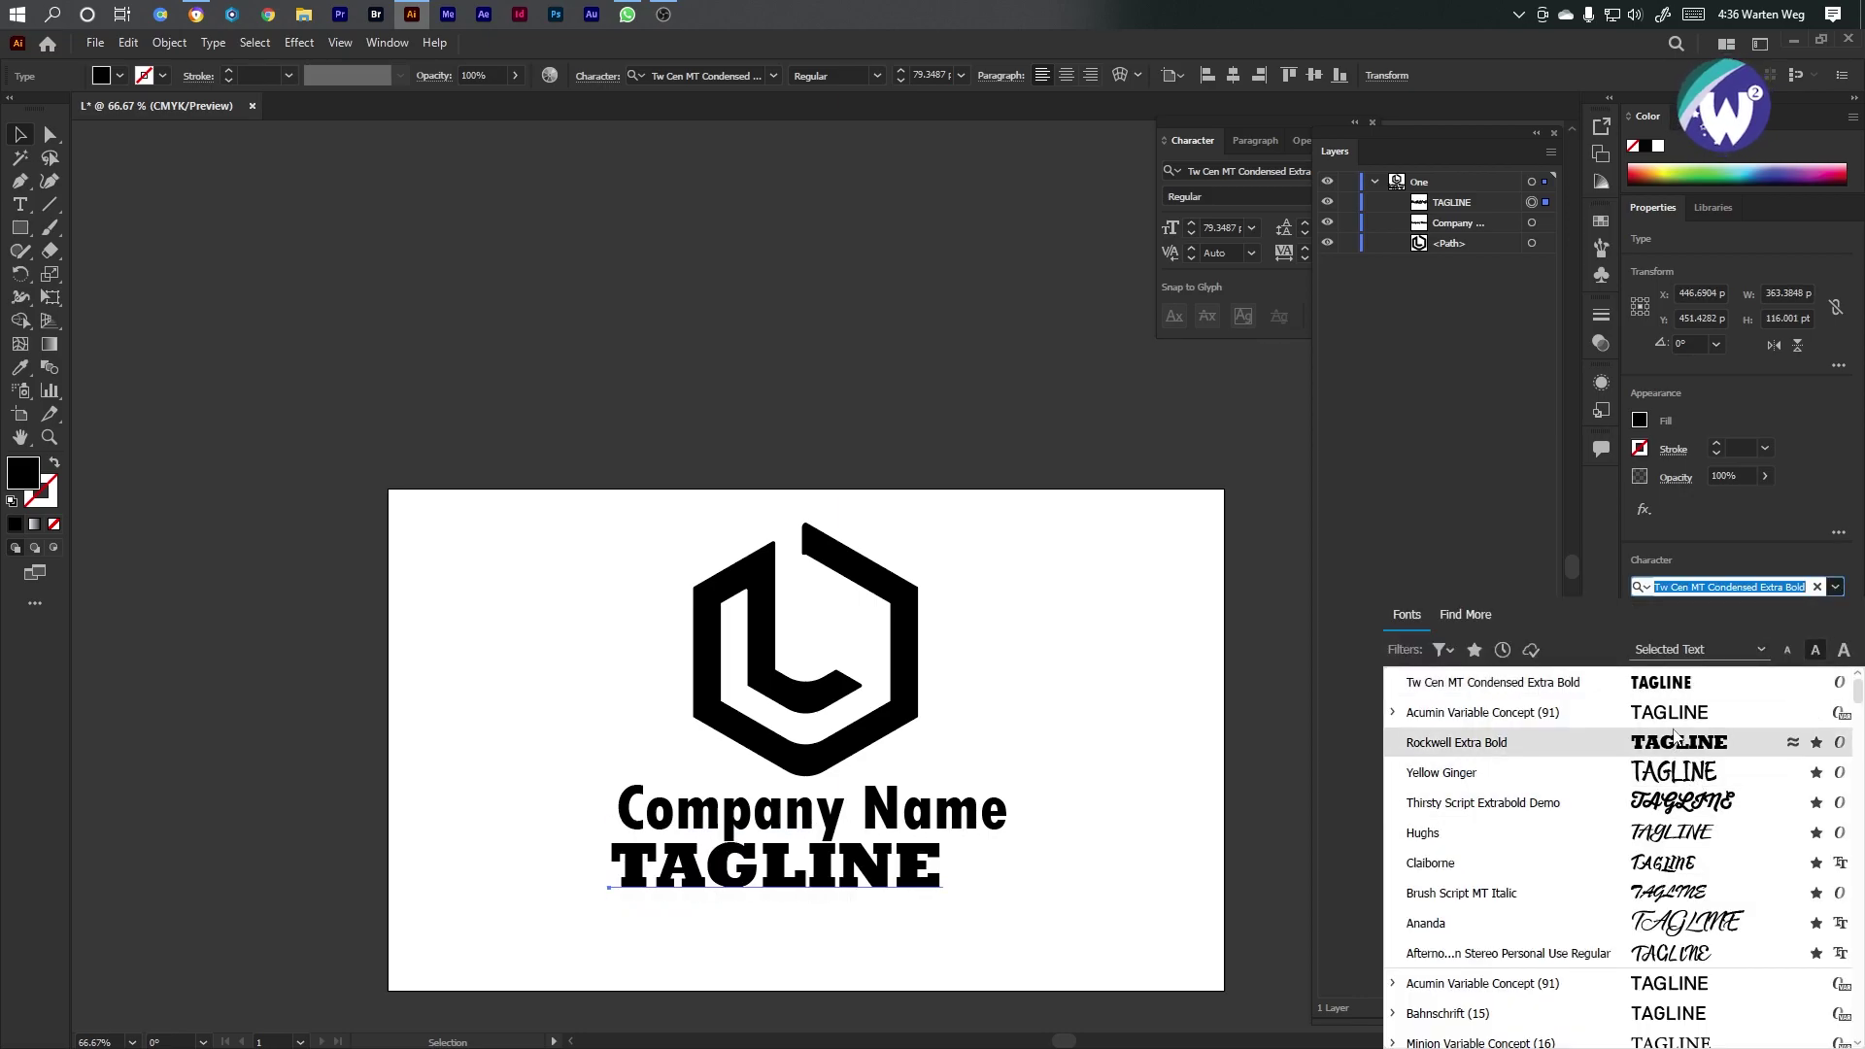
click(1394, 713)
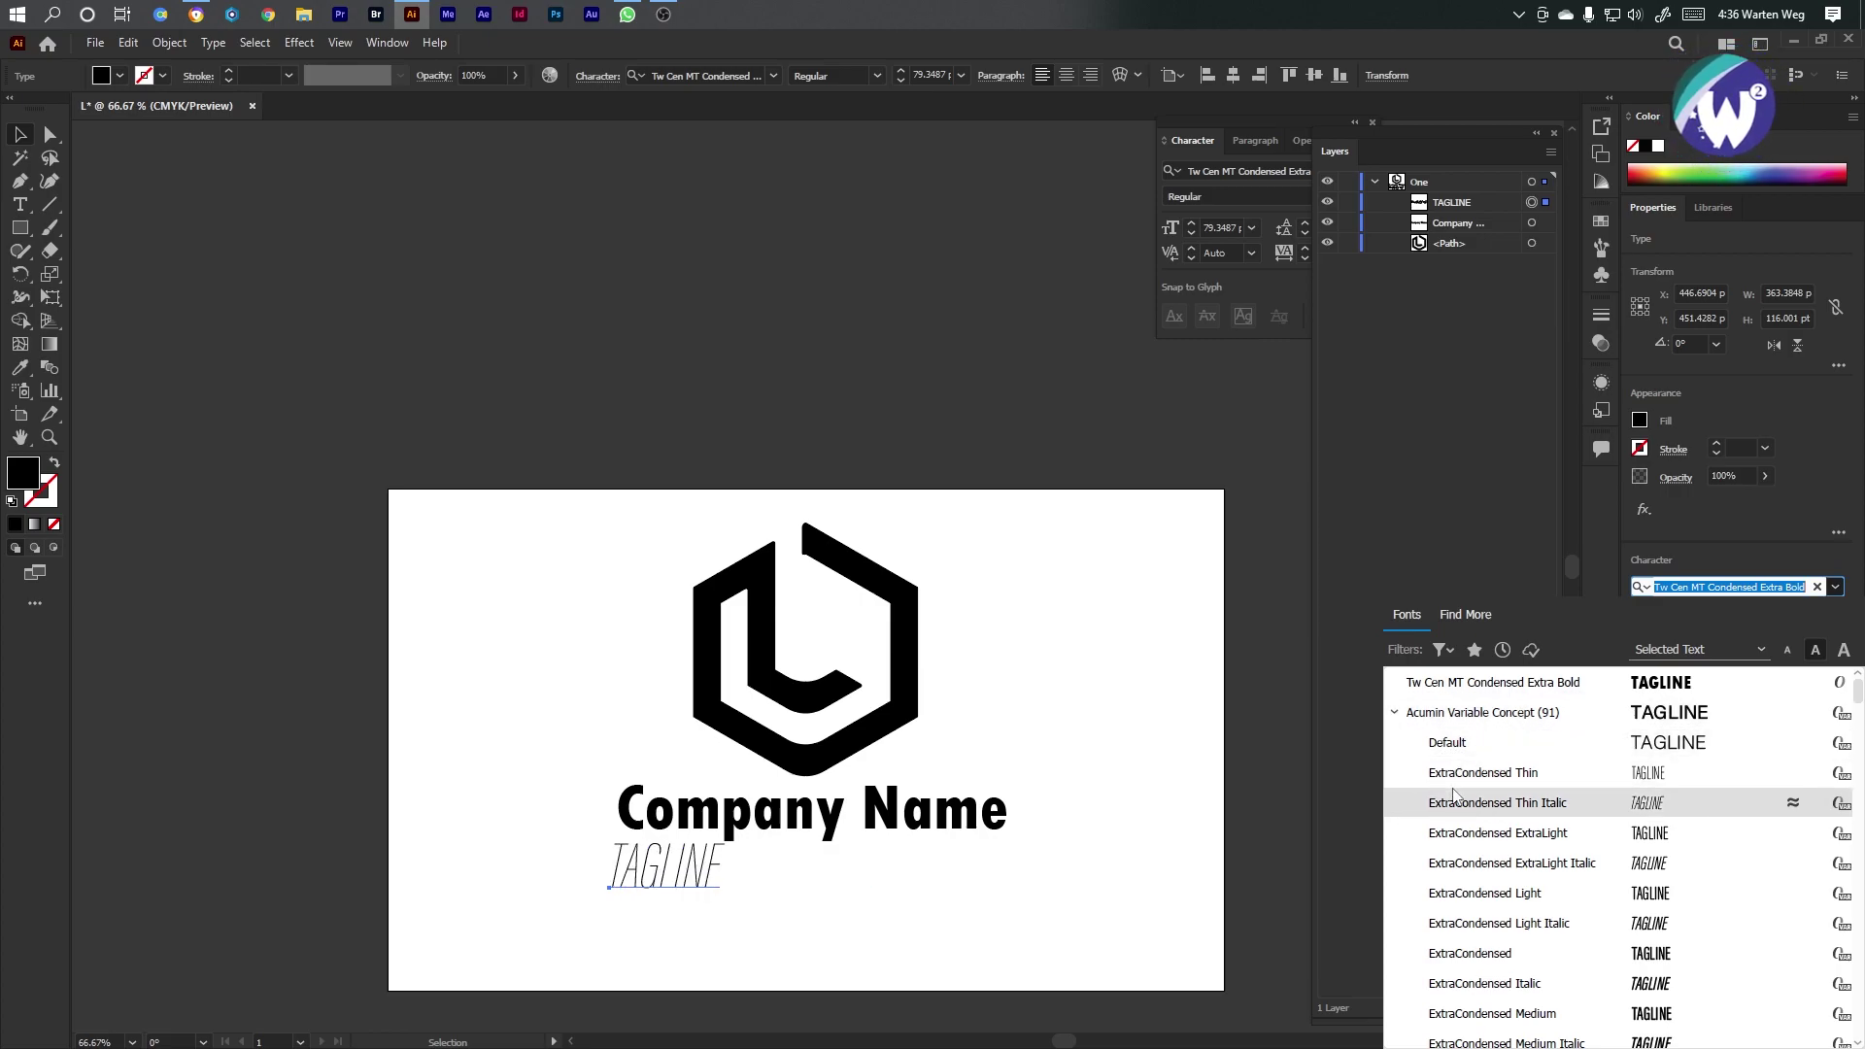
scroll(1455, 804, down, 6)
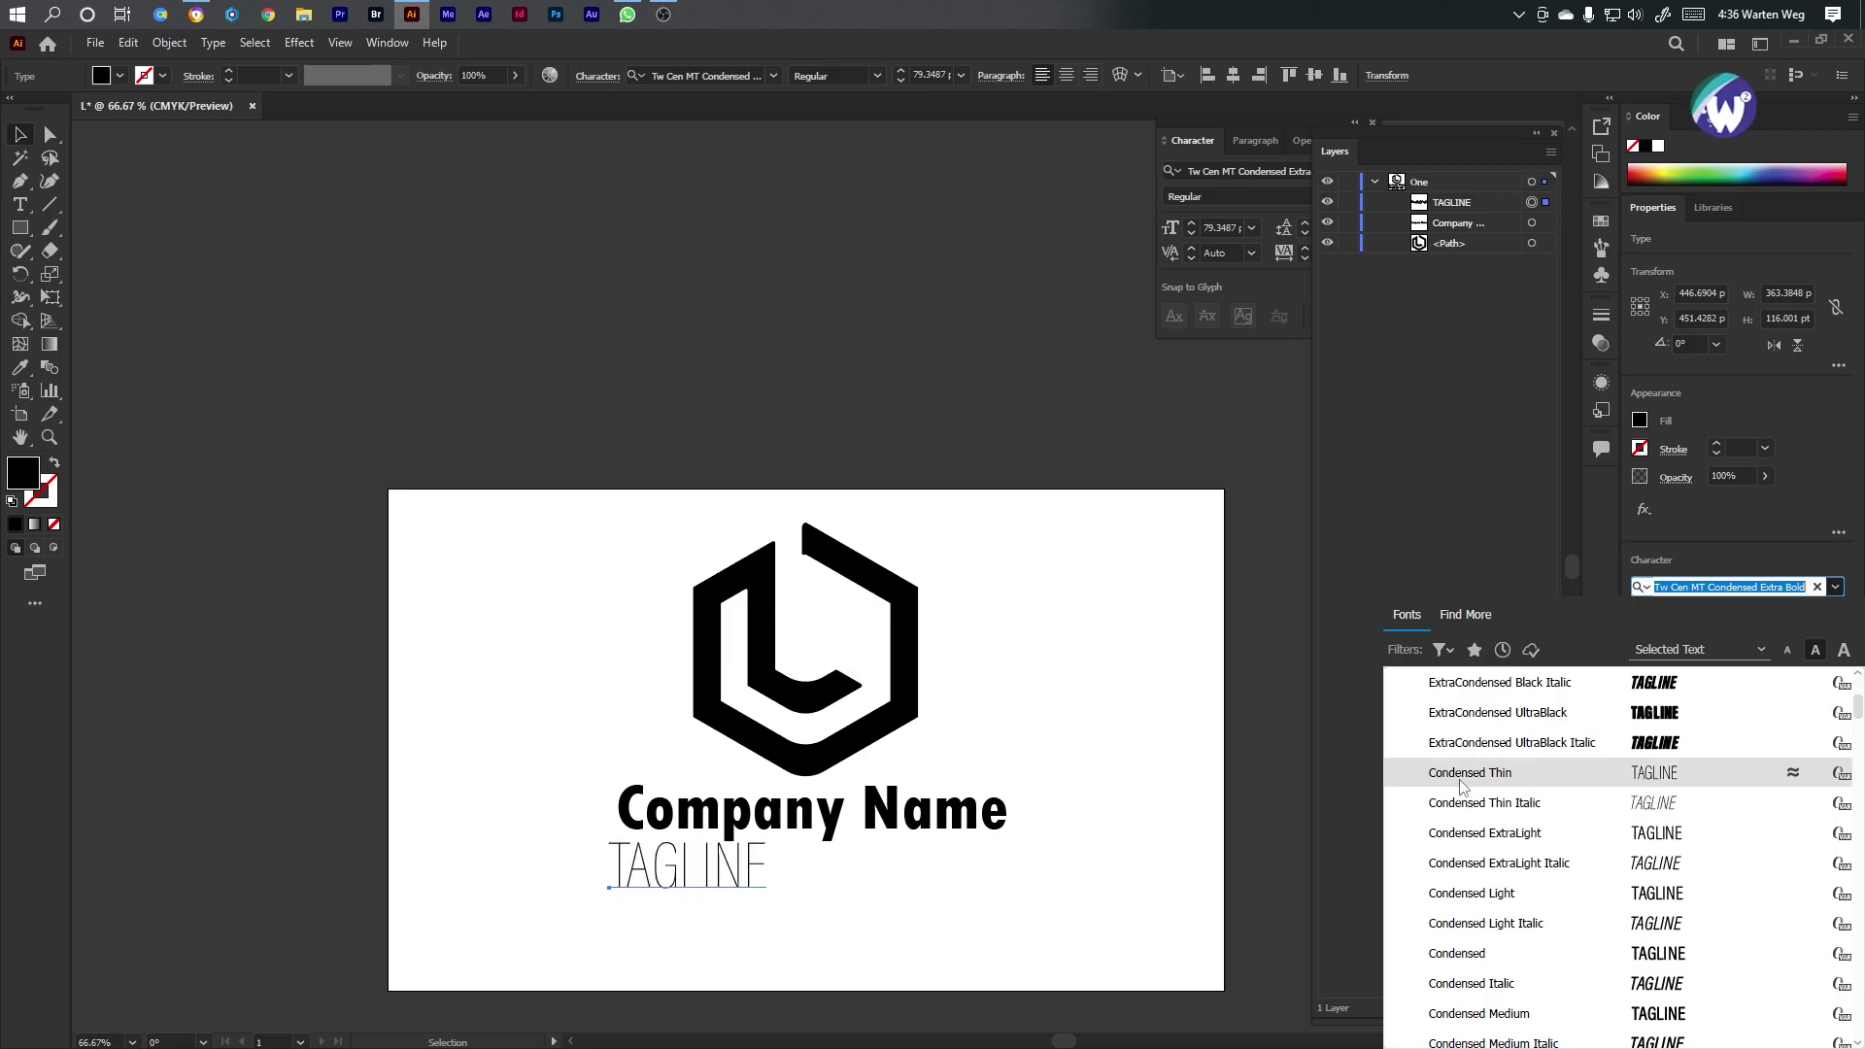
scroll(1460, 787, down, 7)
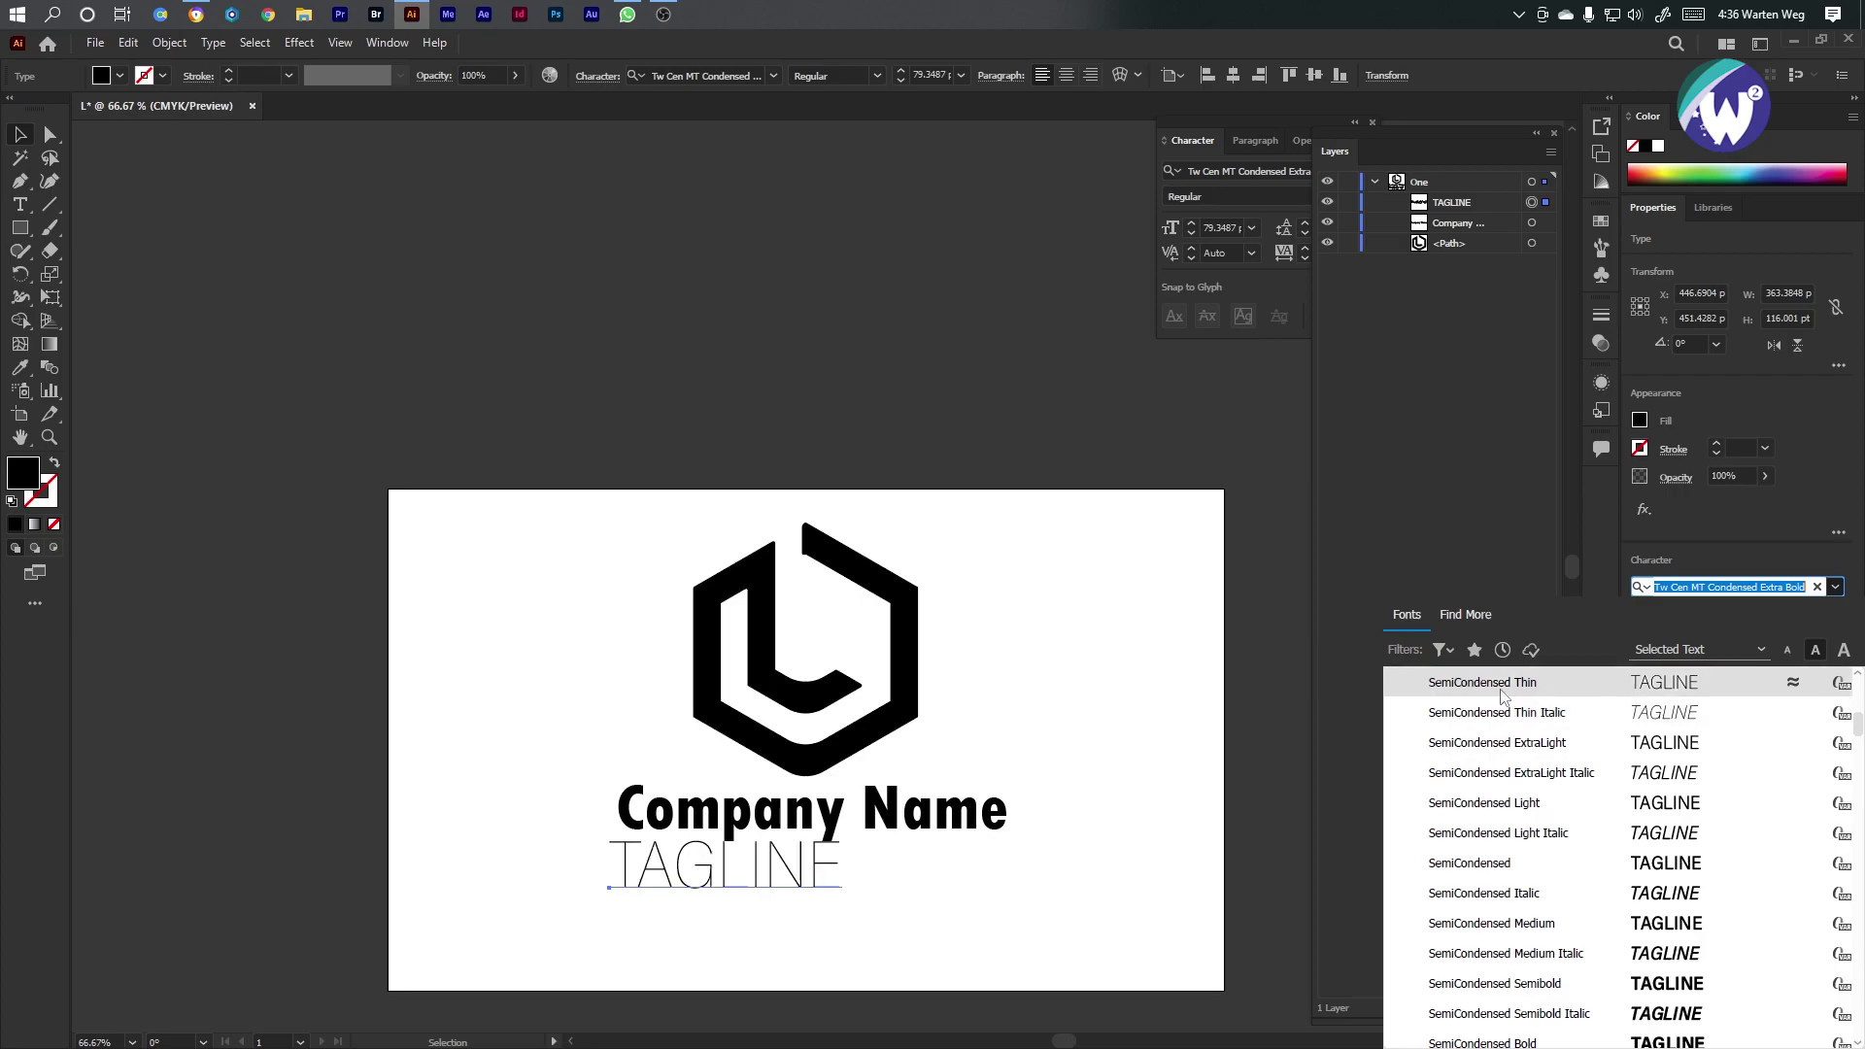
click(1500, 686)
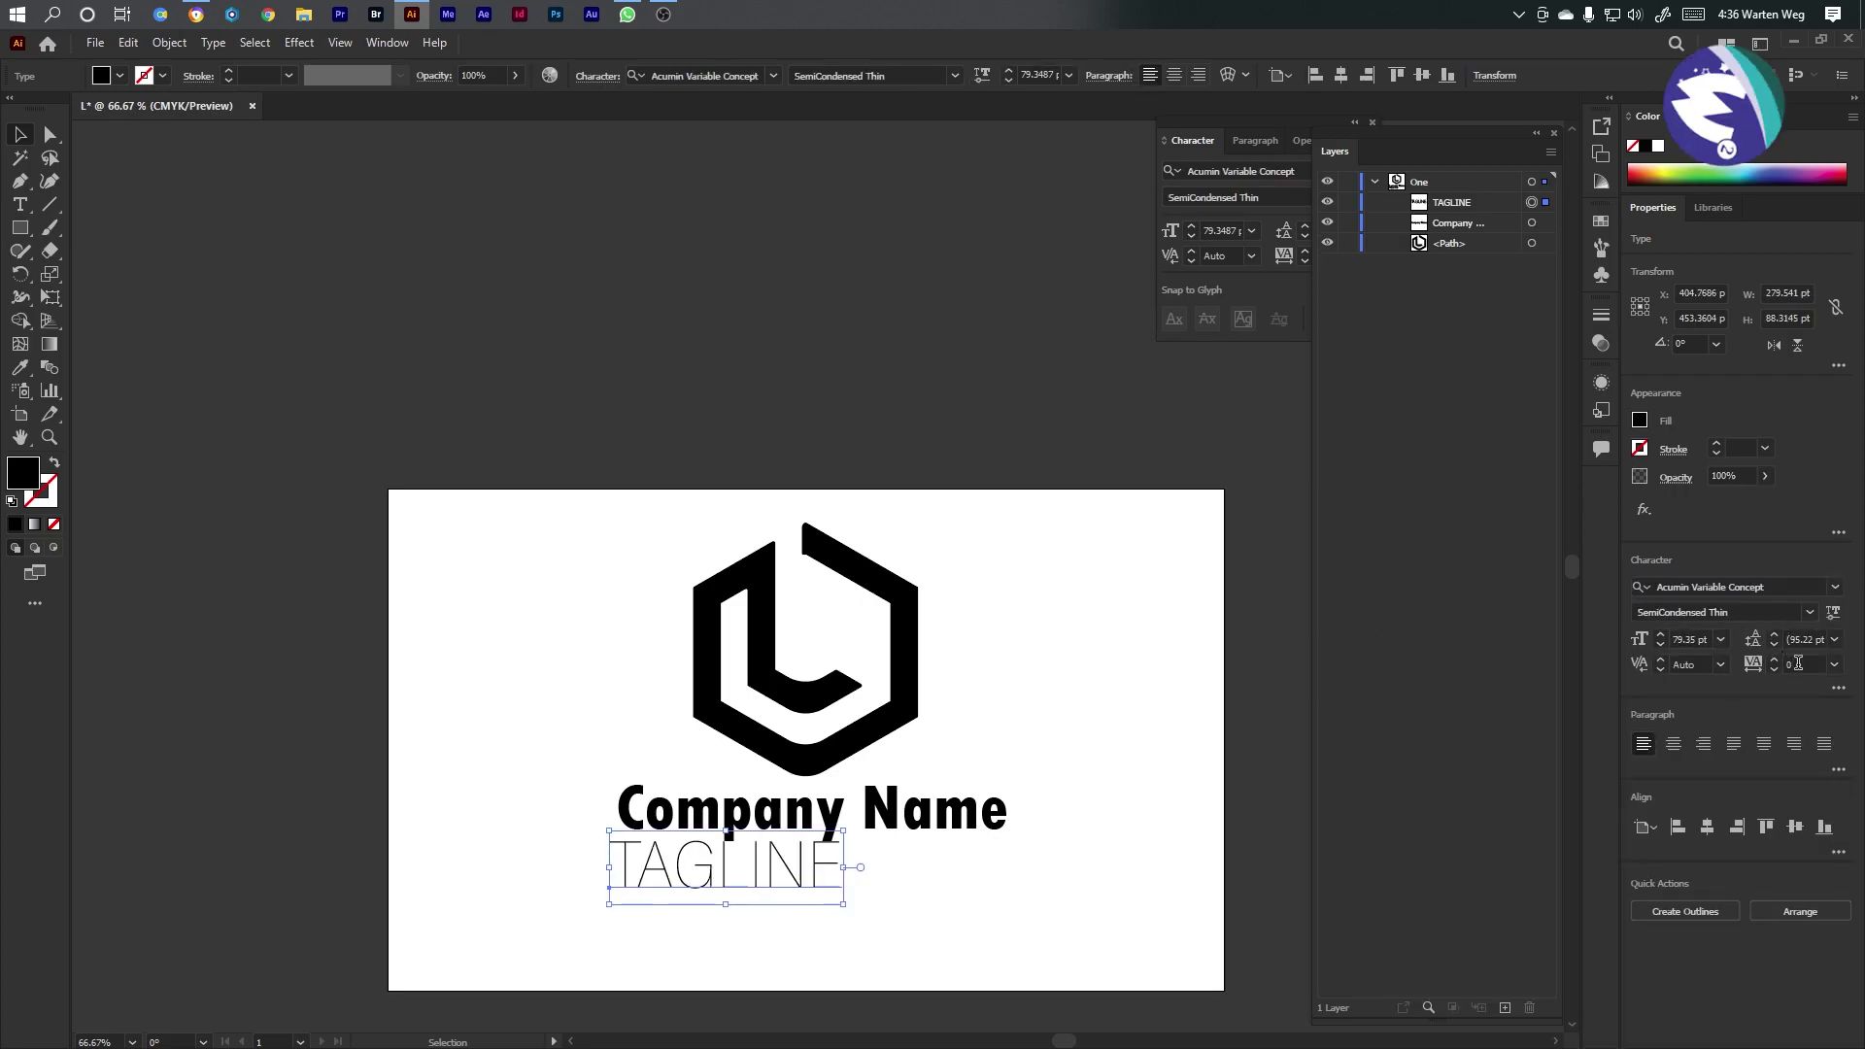
Set the tagline's tracking to 200 and size to 48 pt, and move it under the middle of the company name
click(1835, 664)
click(1756, 831)
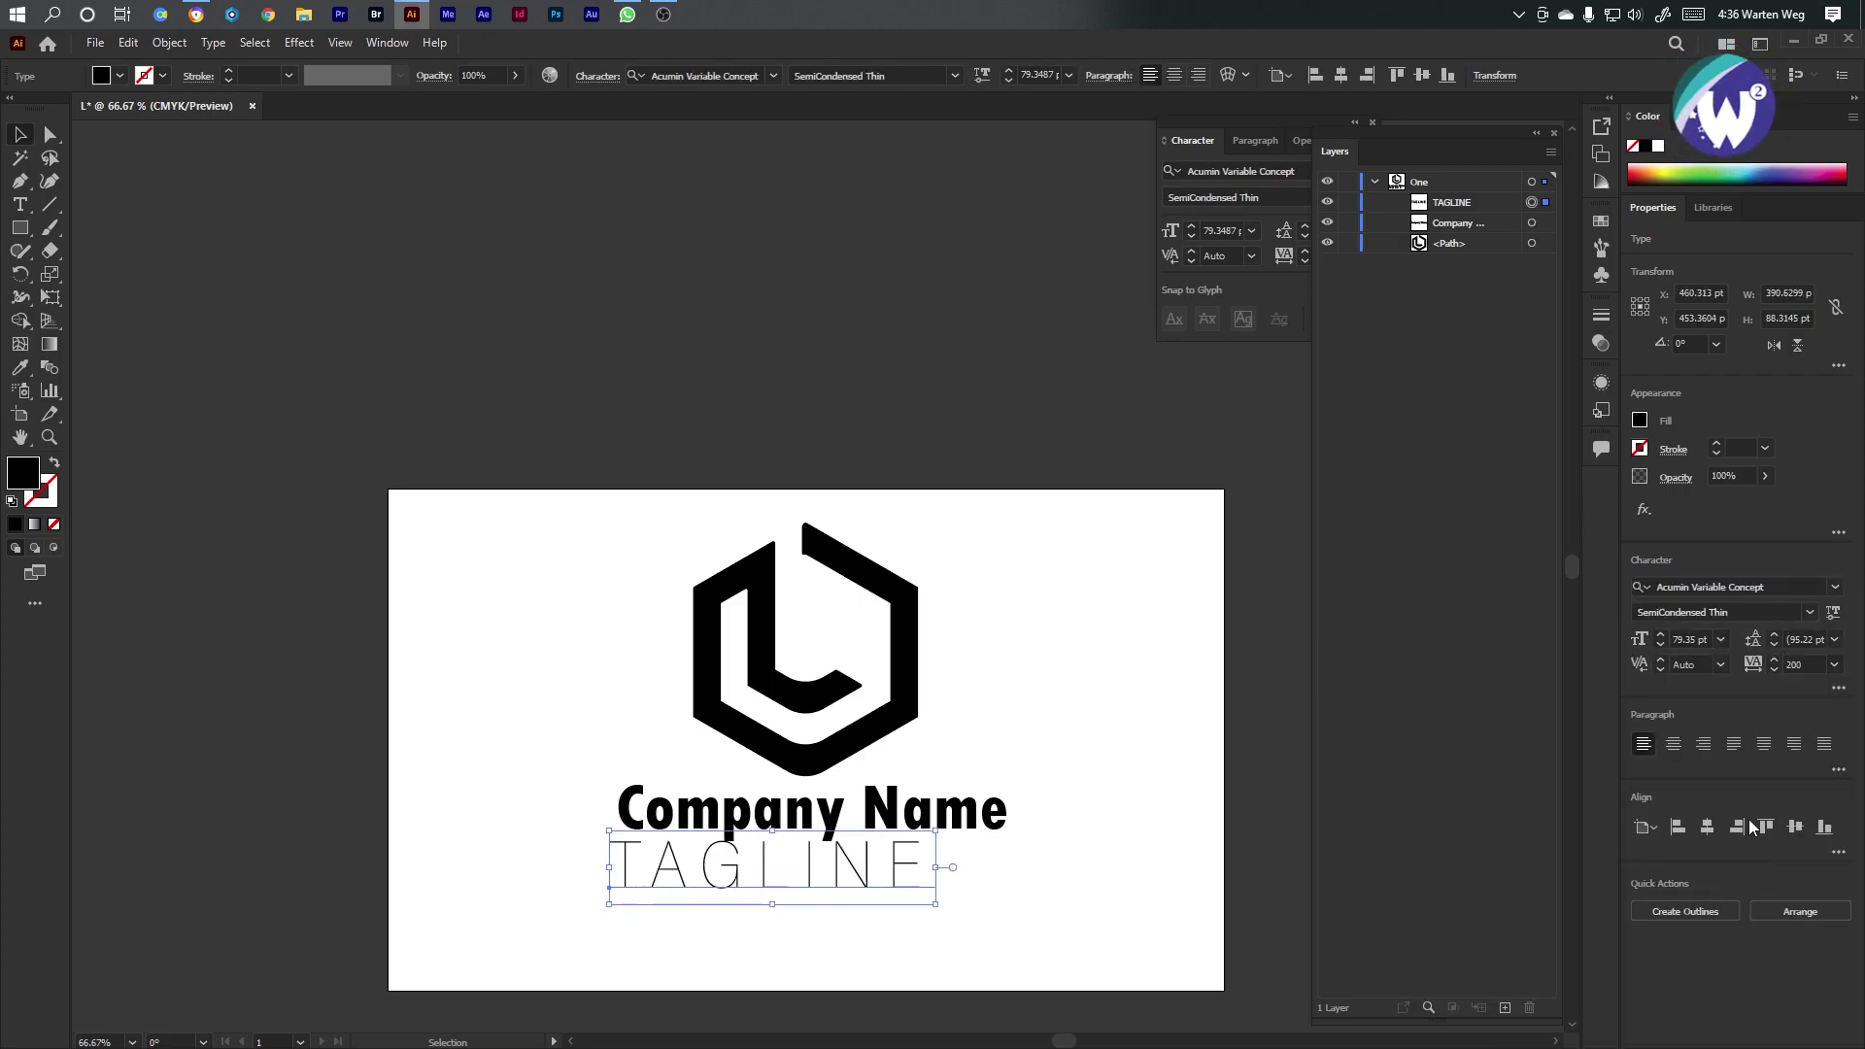
click(1721, 639)
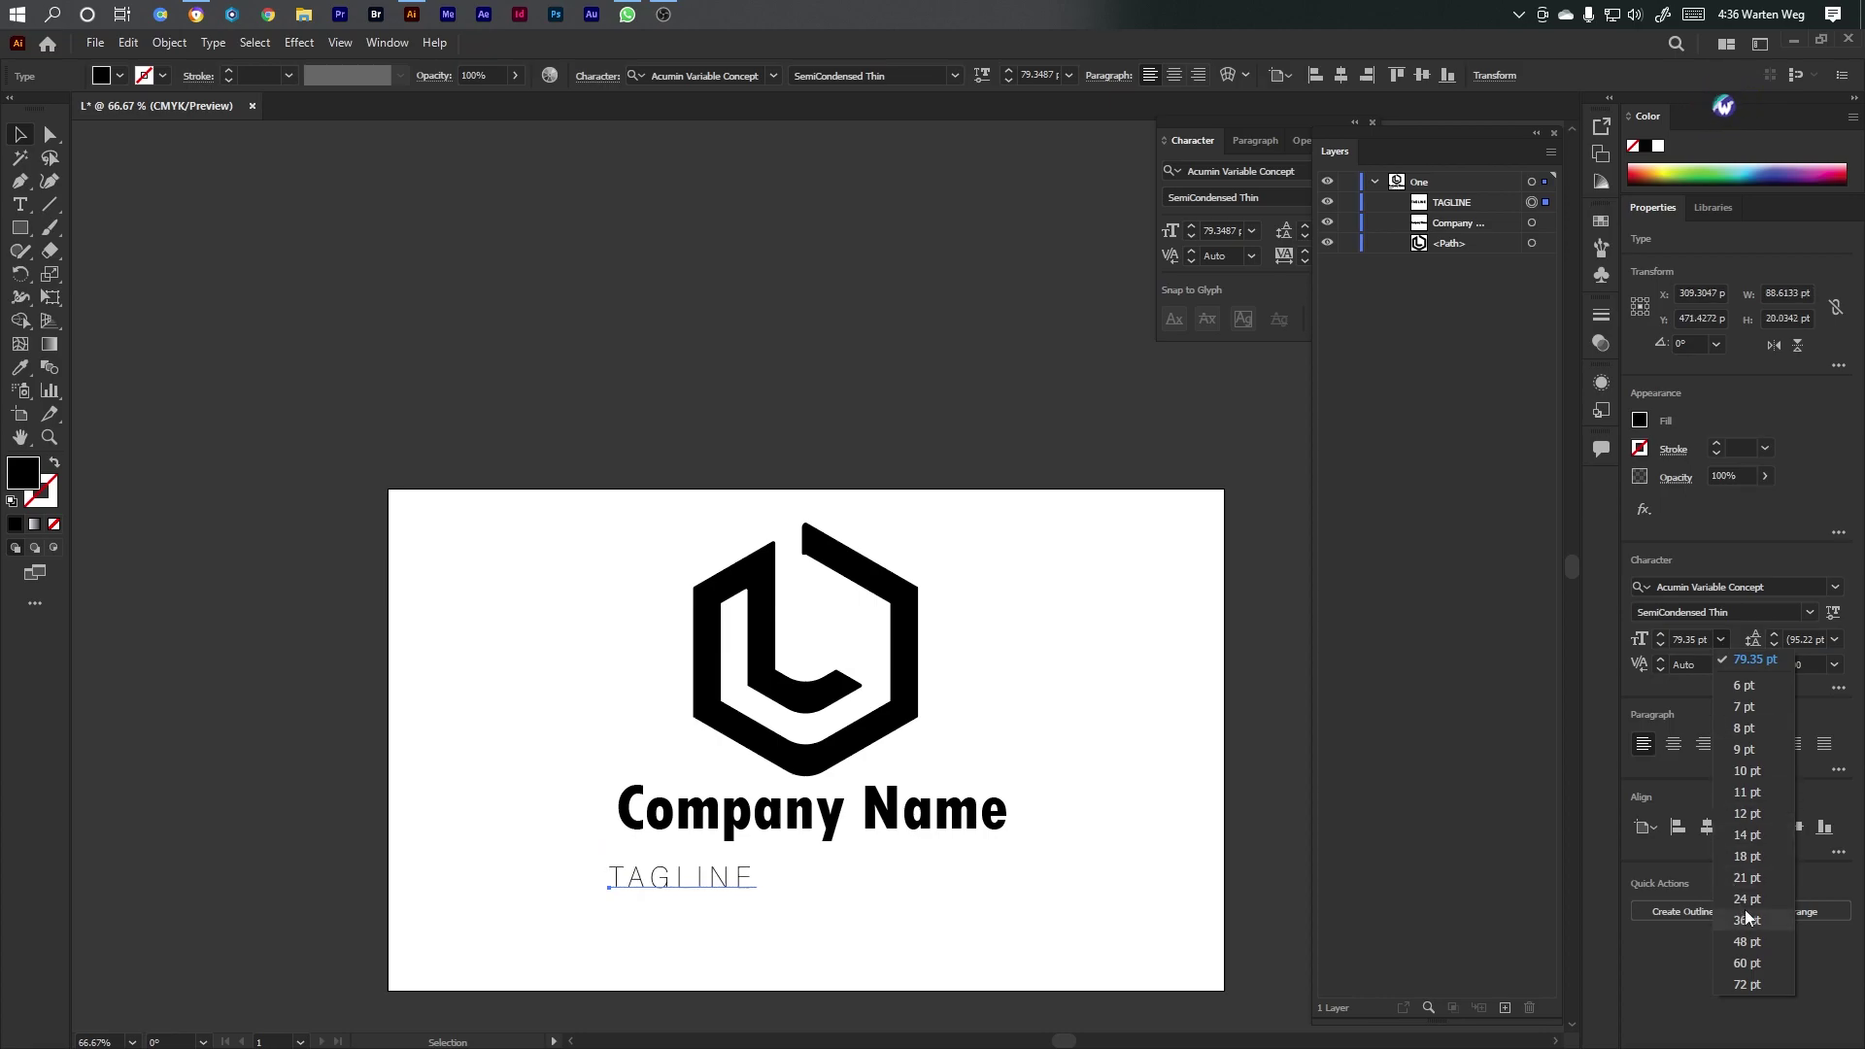
click(1748, 942)
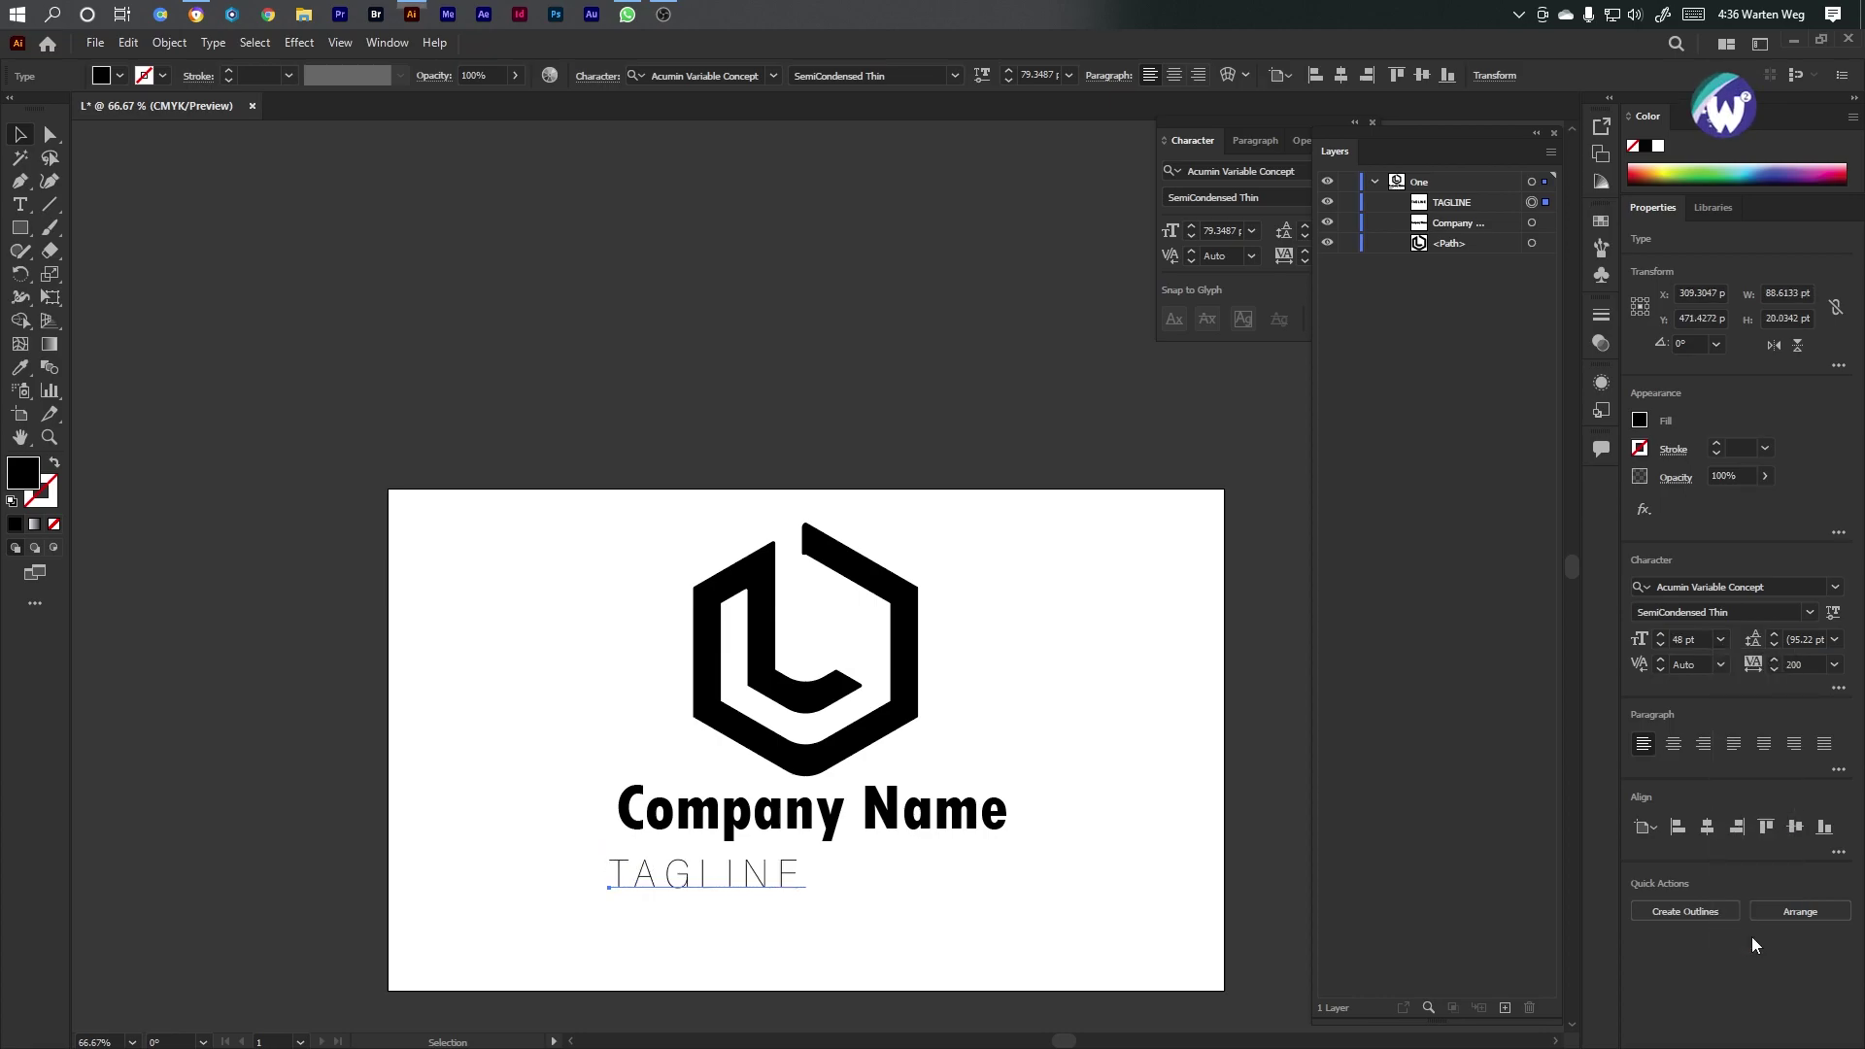
drag(750, 874, 835, 855)
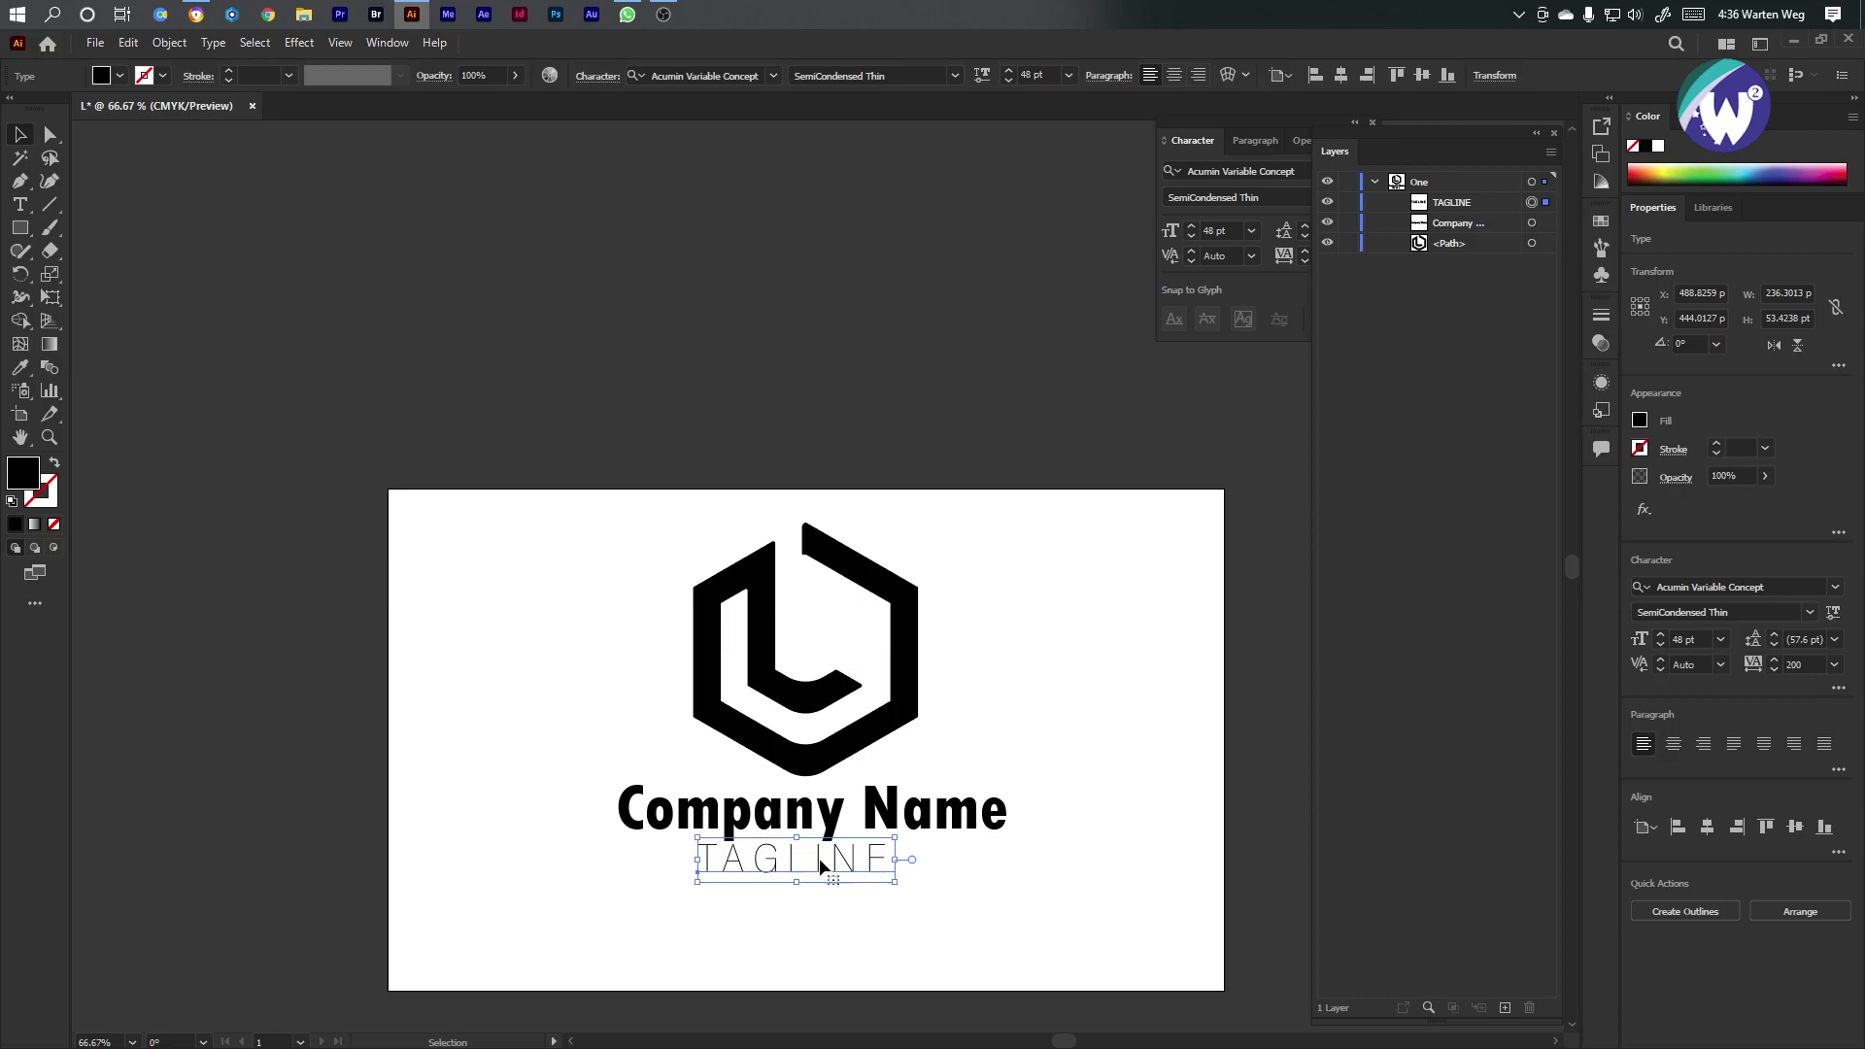
Convert the company name and tagline texts to outlines
right_click(814, 857)
click(948, 929)
drag(948, 928, 855, 821)
right_click(867, 827)
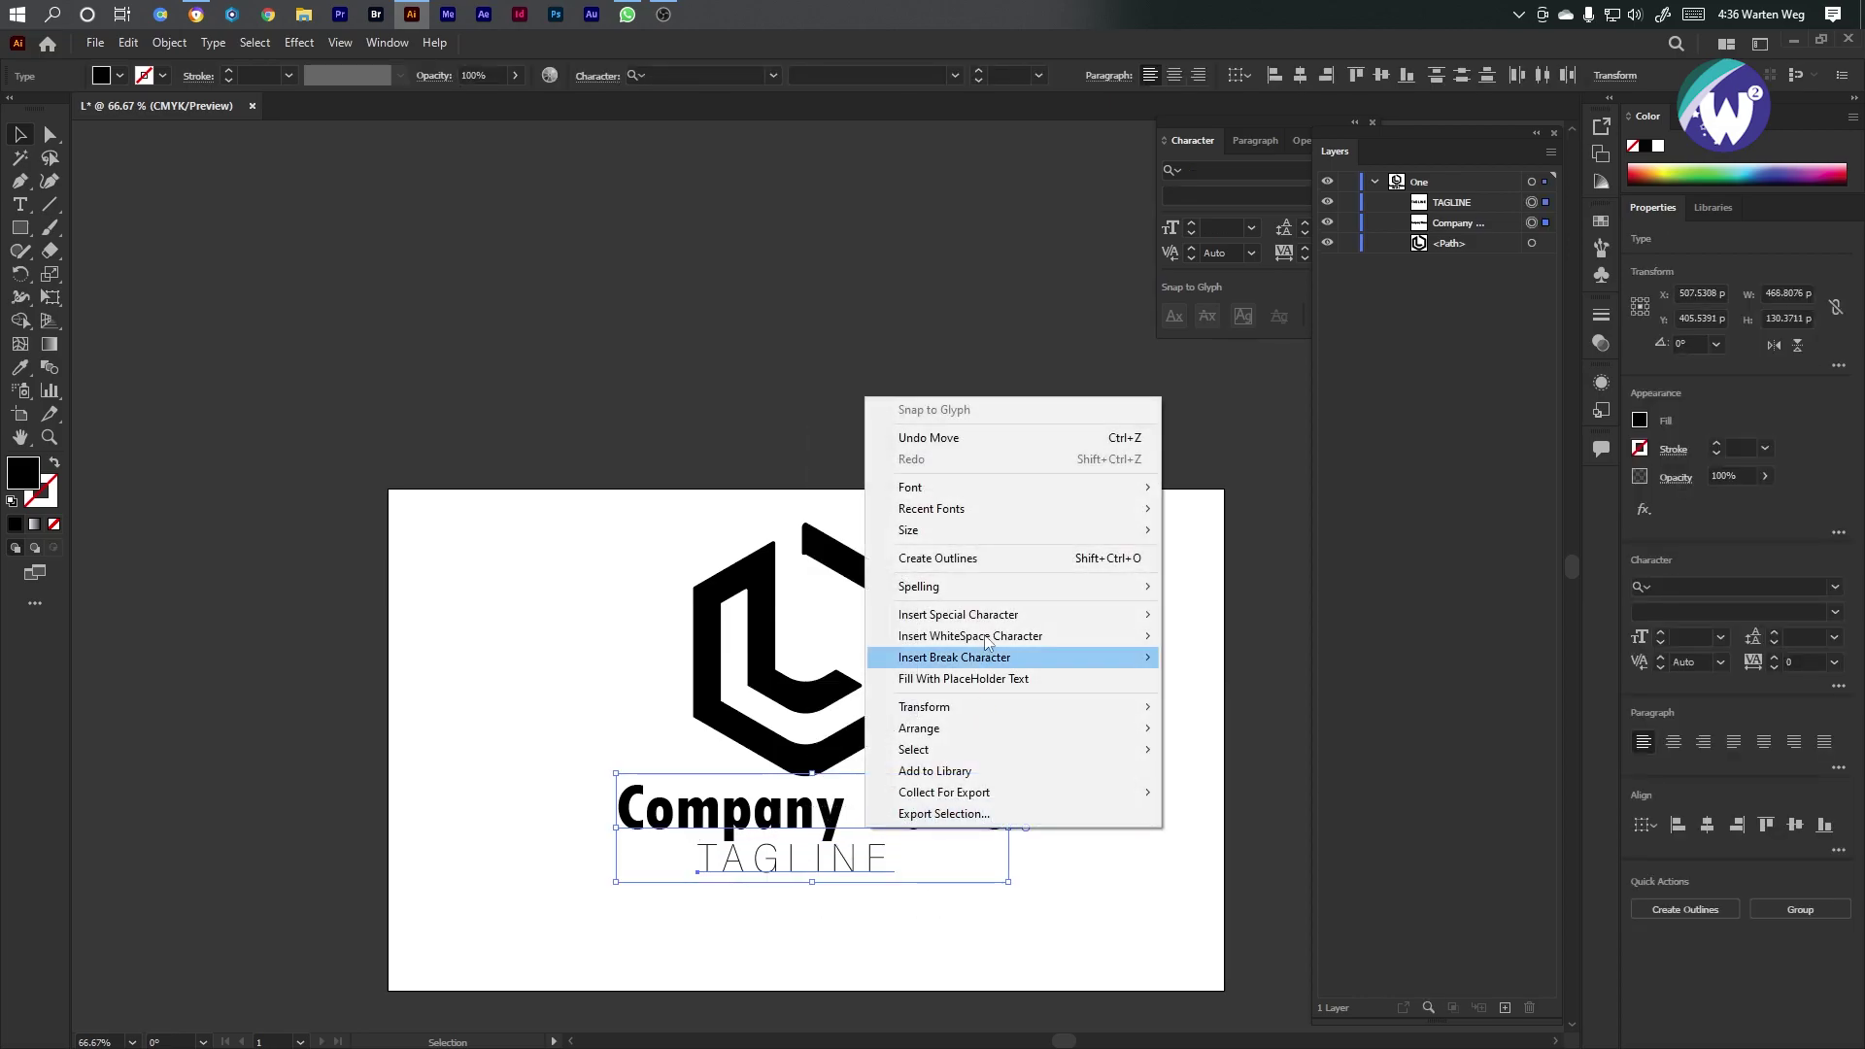
click(982, 550)
Align the logo, company name and tagline on a common vertical centre line, and nudge the tagline slightly down
key(ctrl+a)
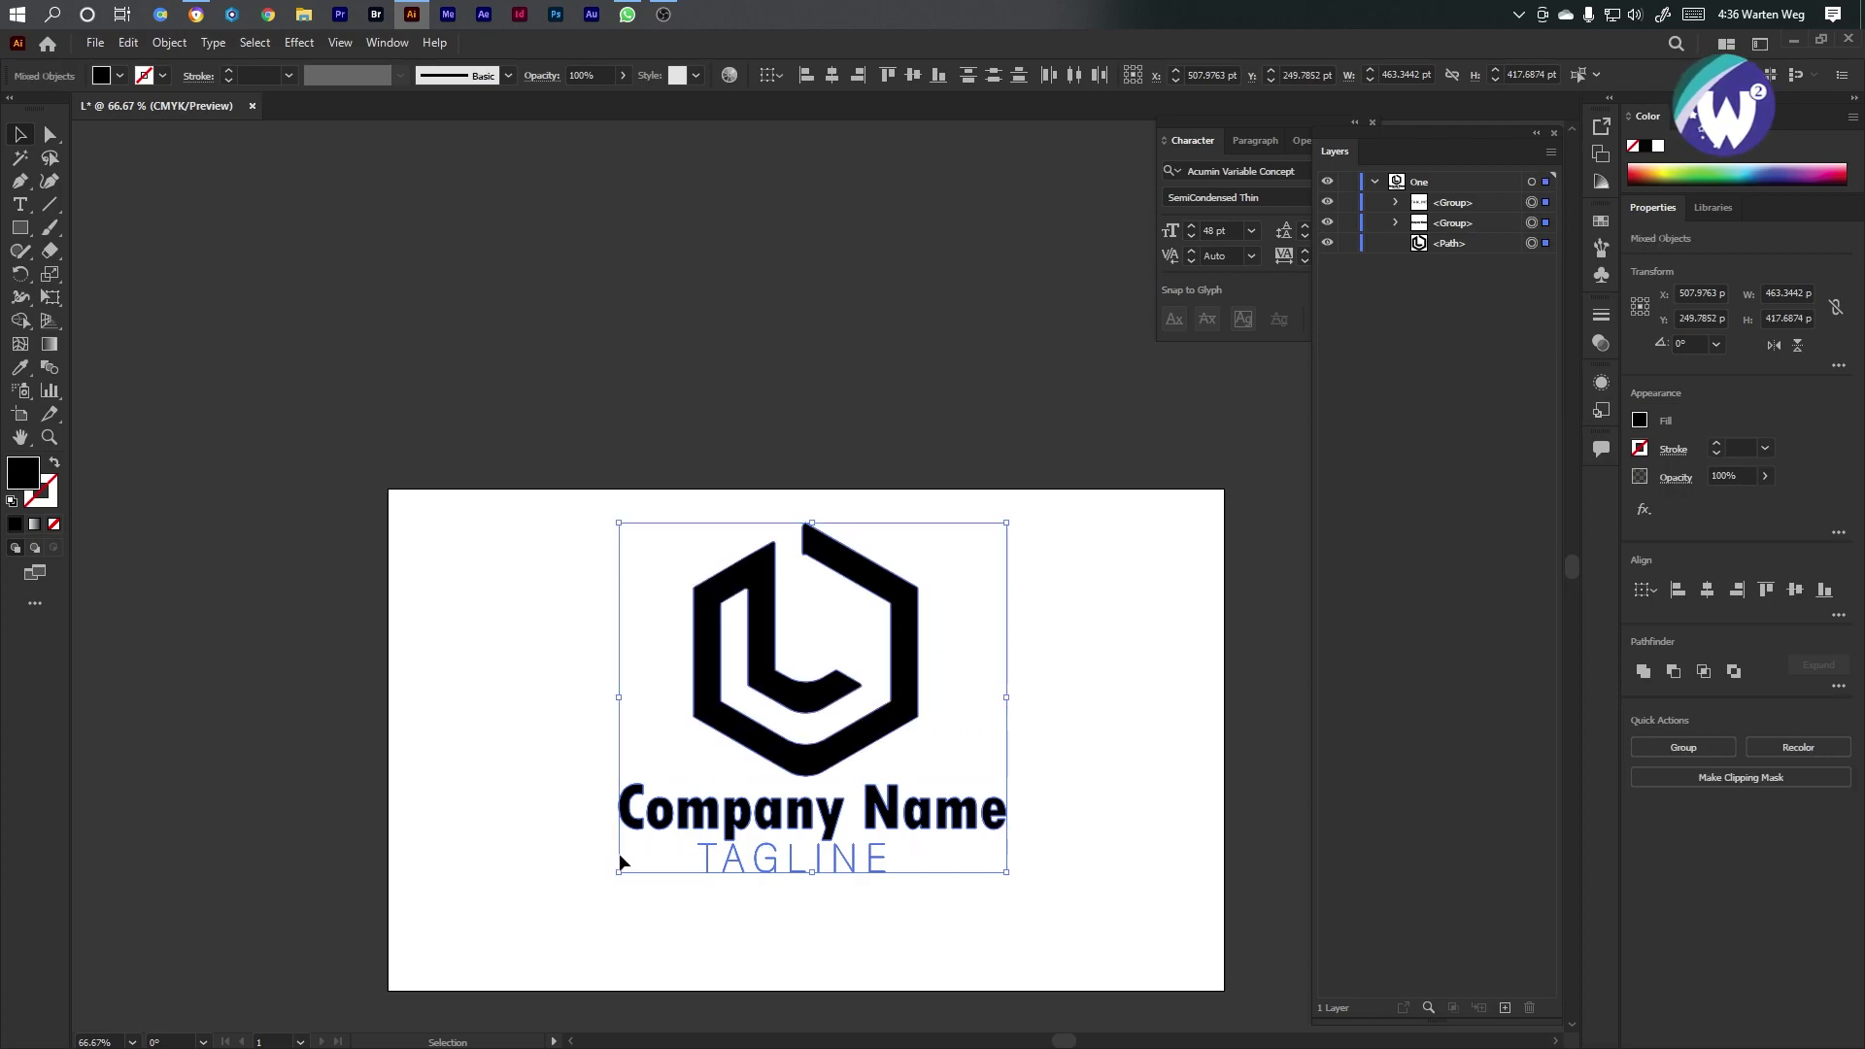
click(831, 77)
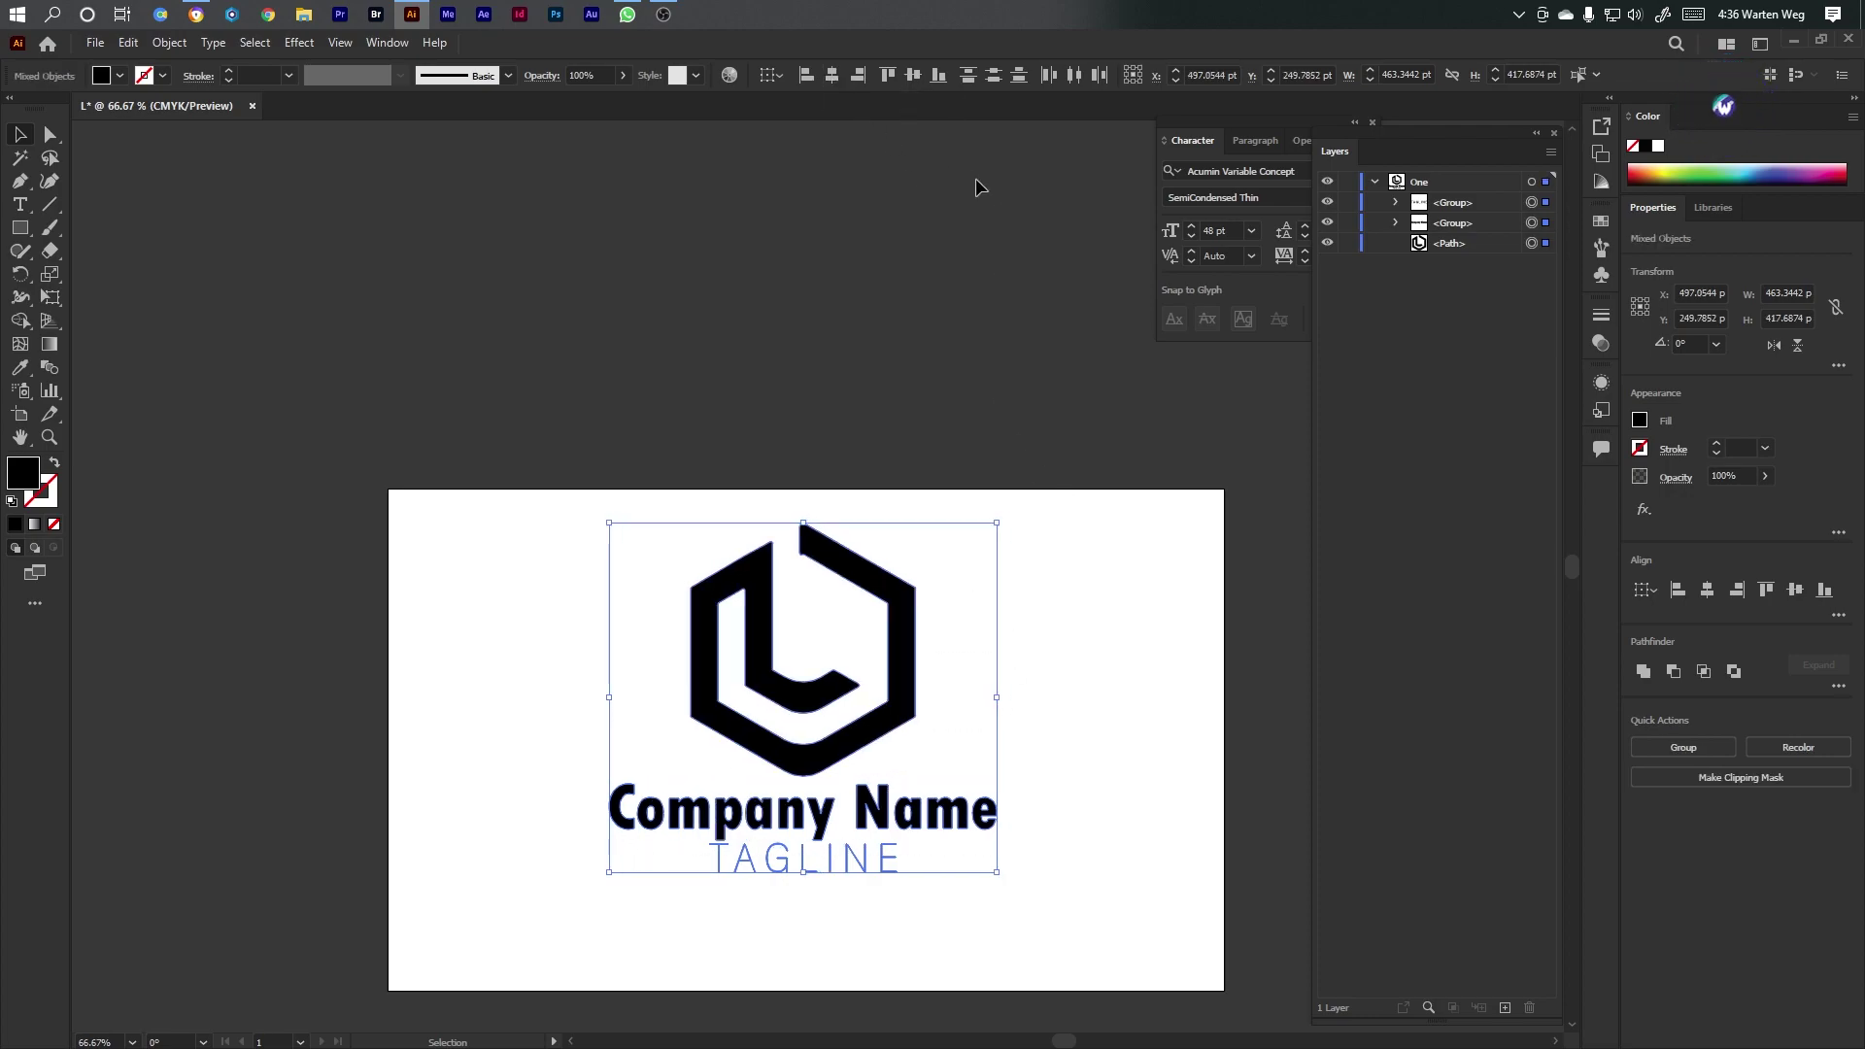
click(1063, 754)
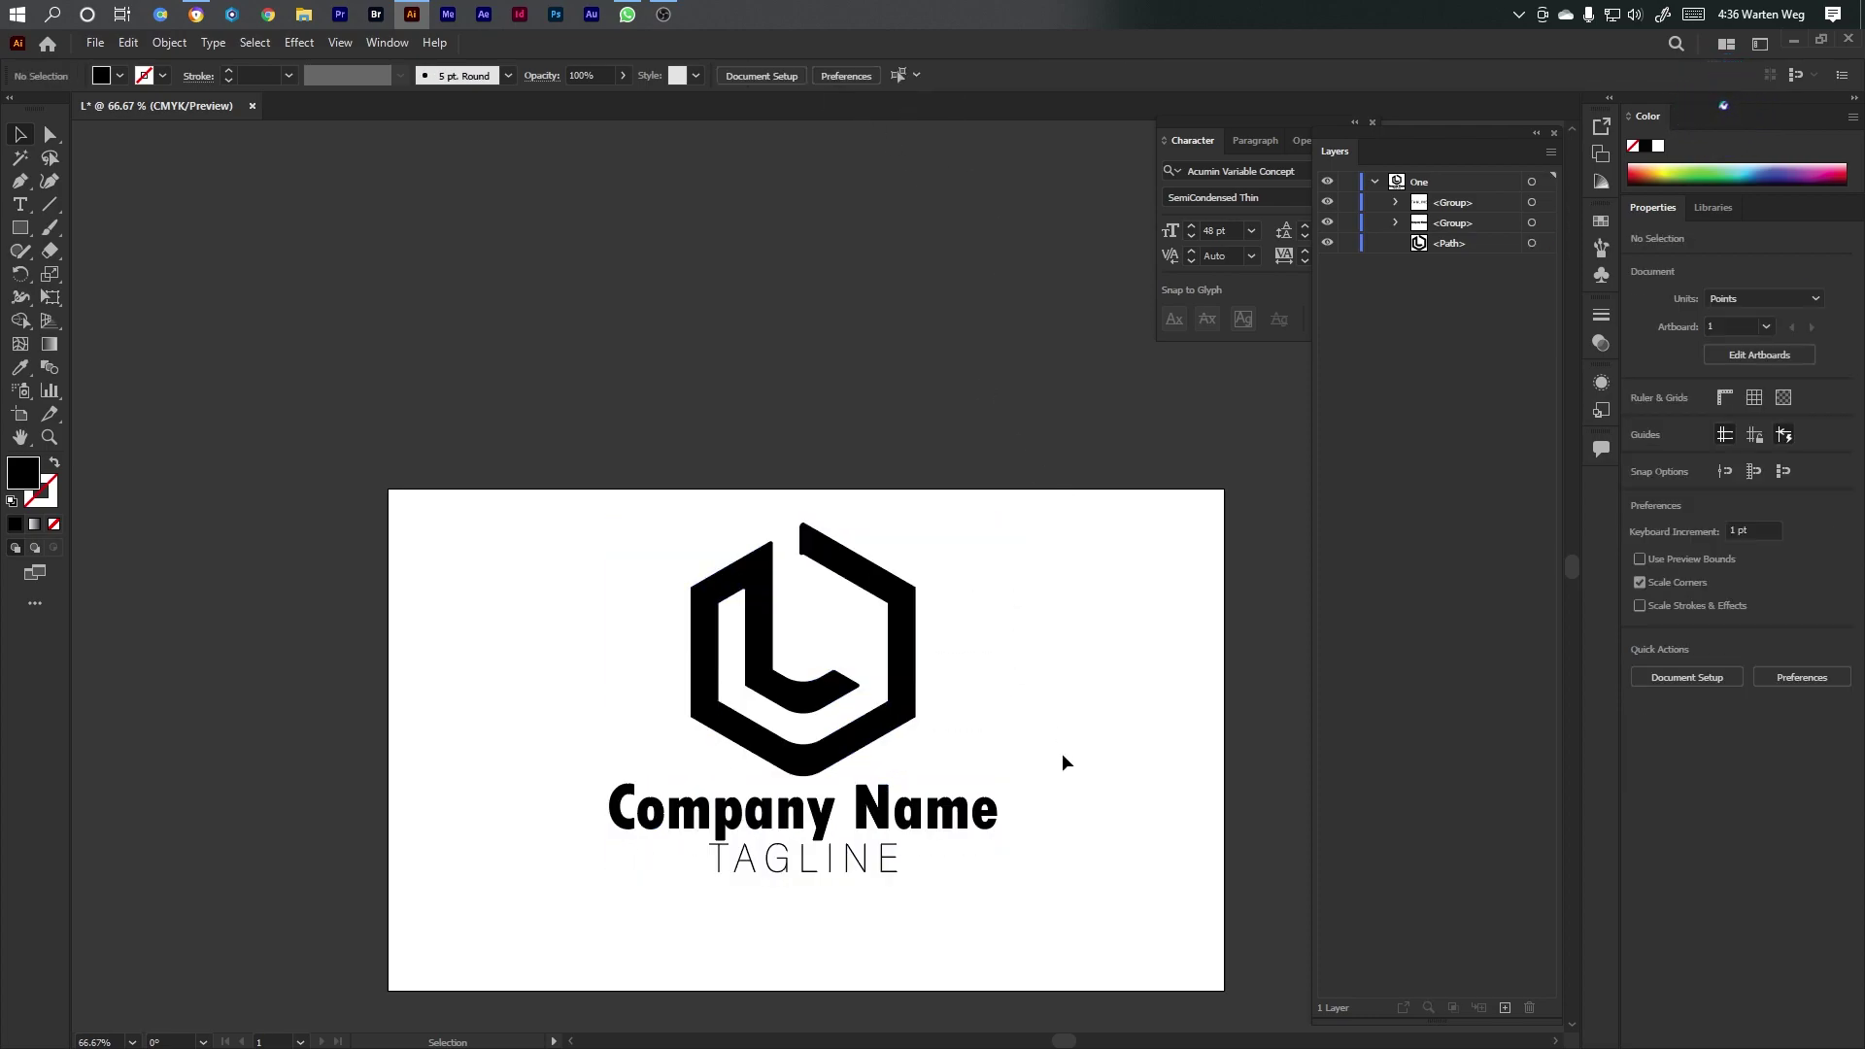
click(825, 860)
click(1119, 726)
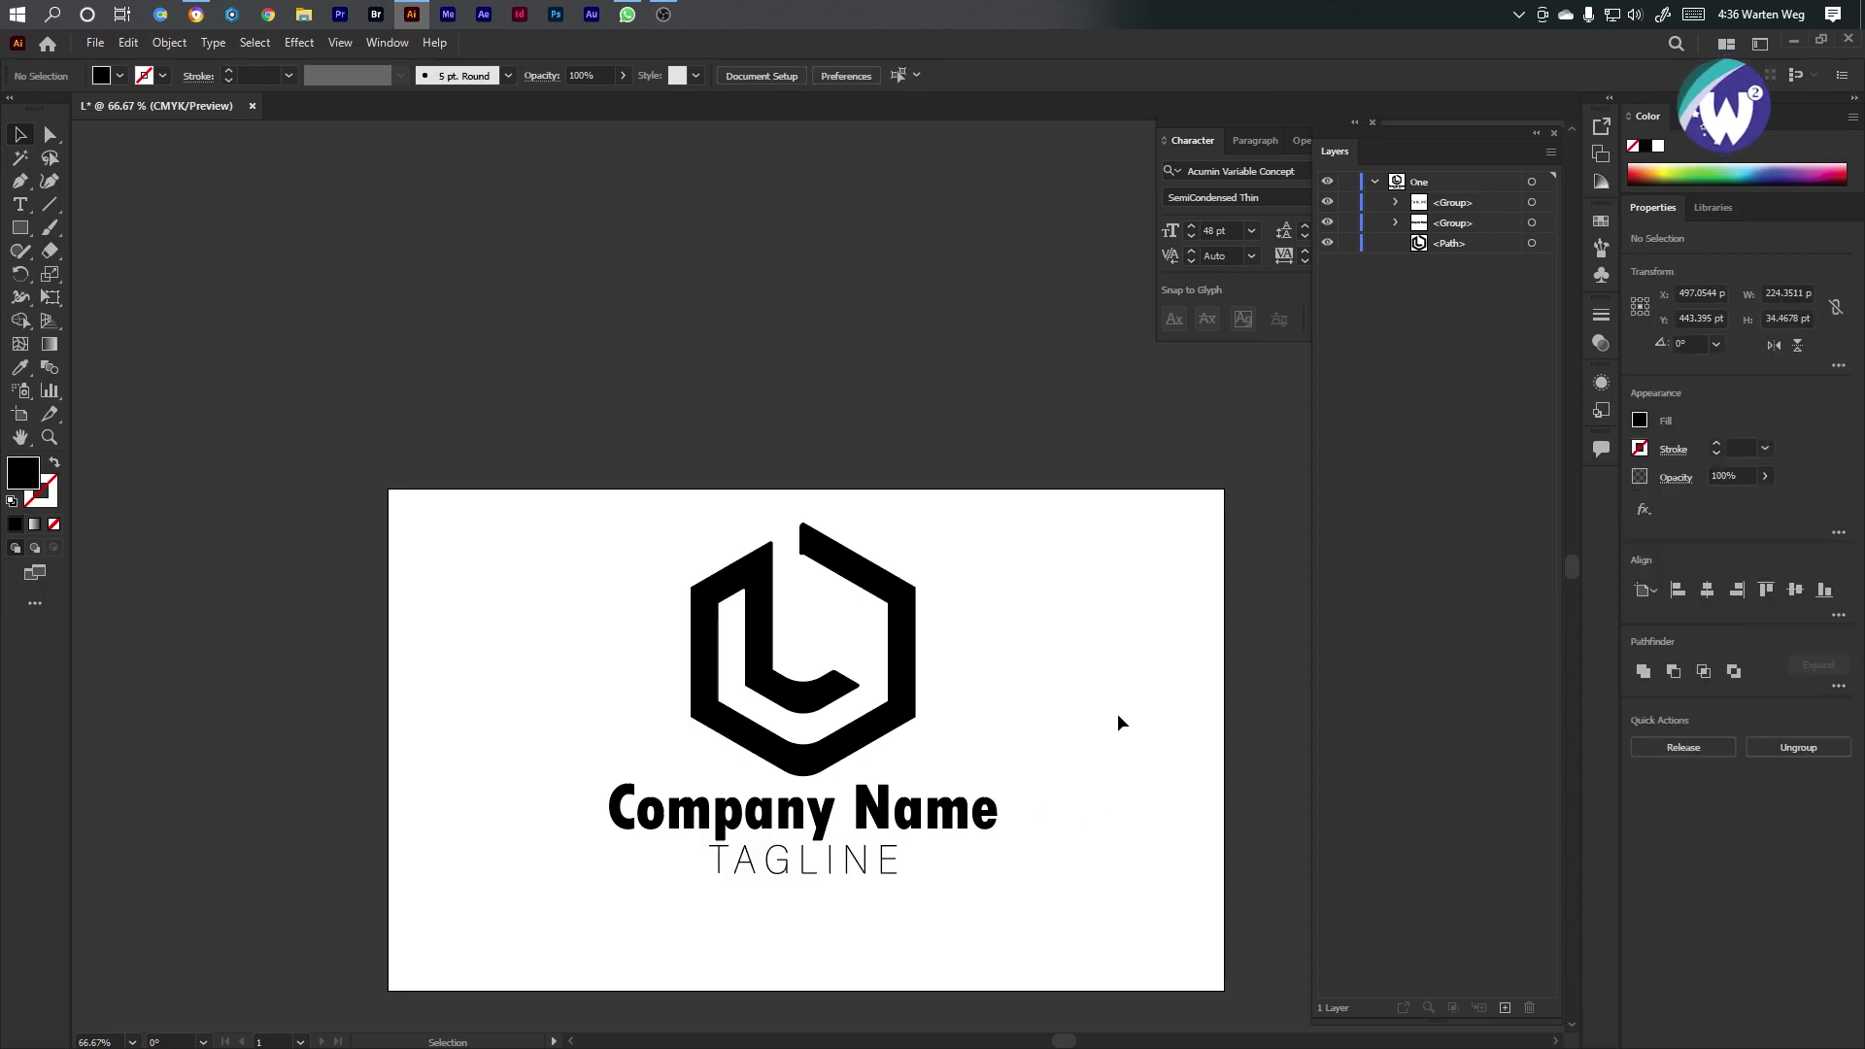
Add a new layer named "Two" above layer One and hide layer One
click(1373, 181)
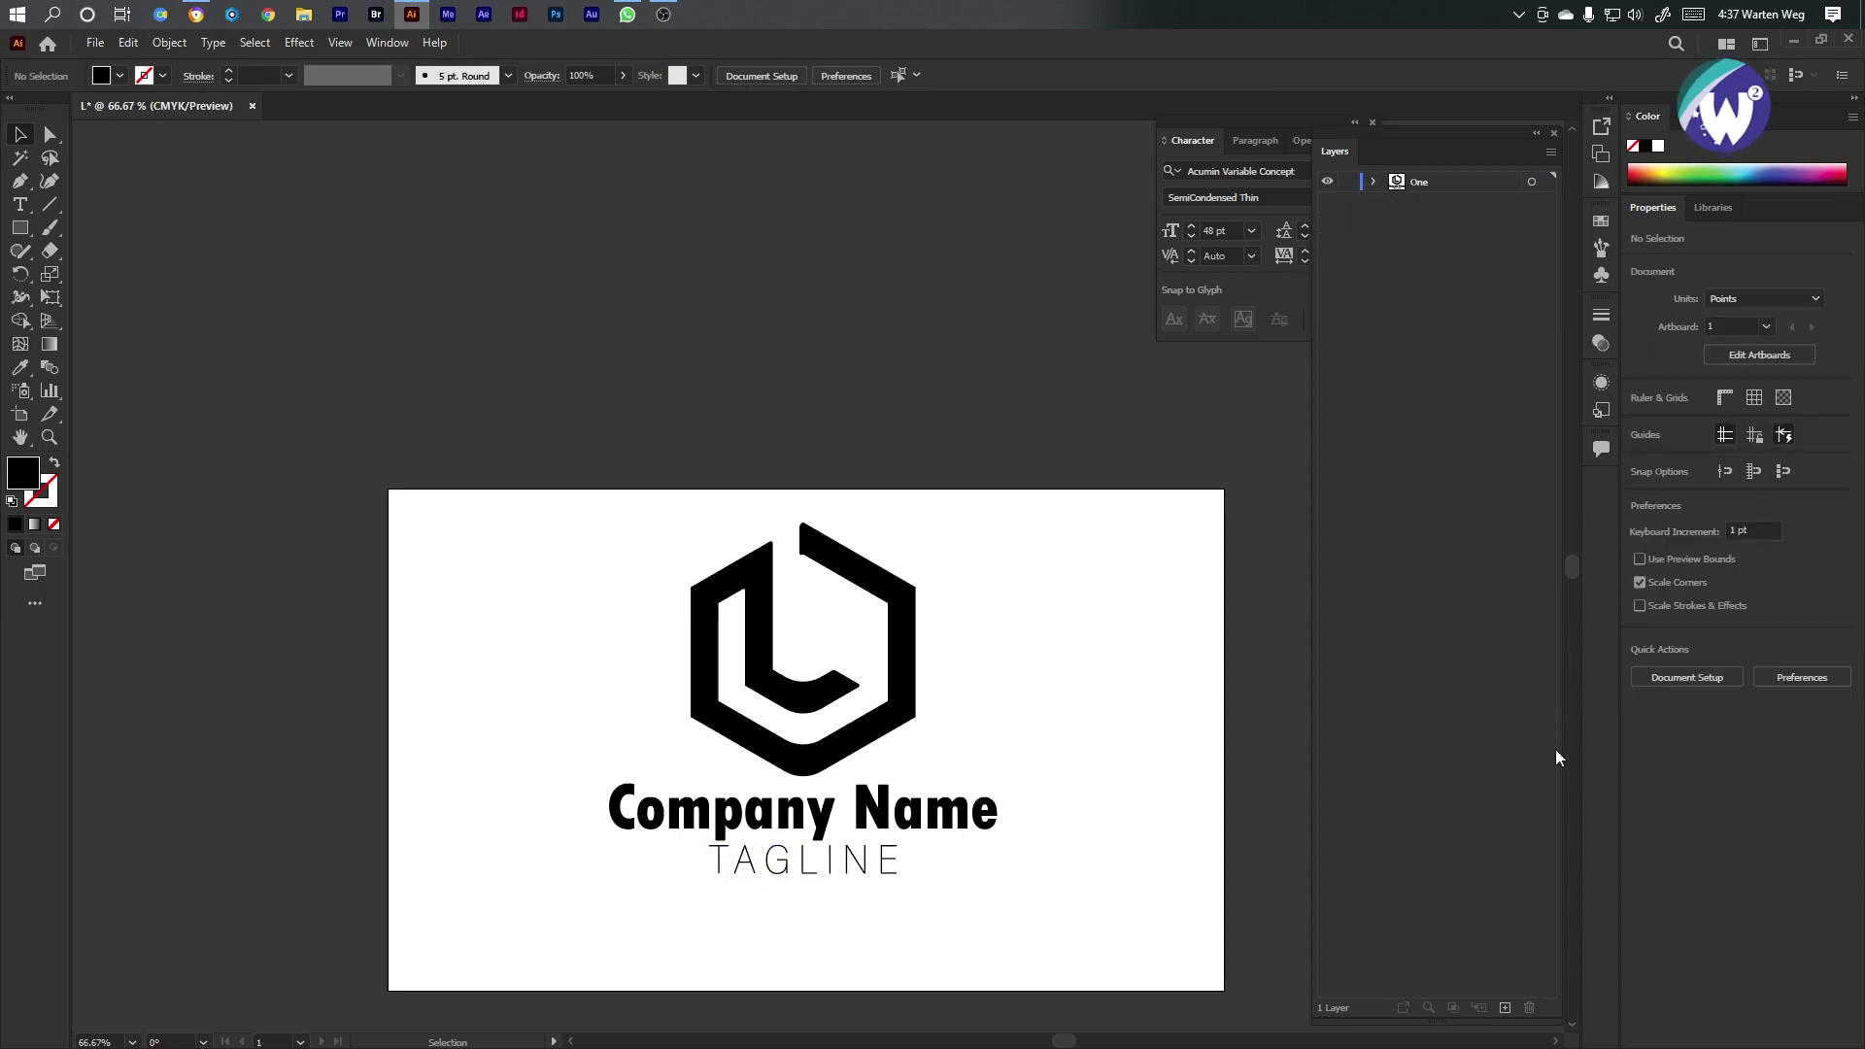
click(1505, 1009)
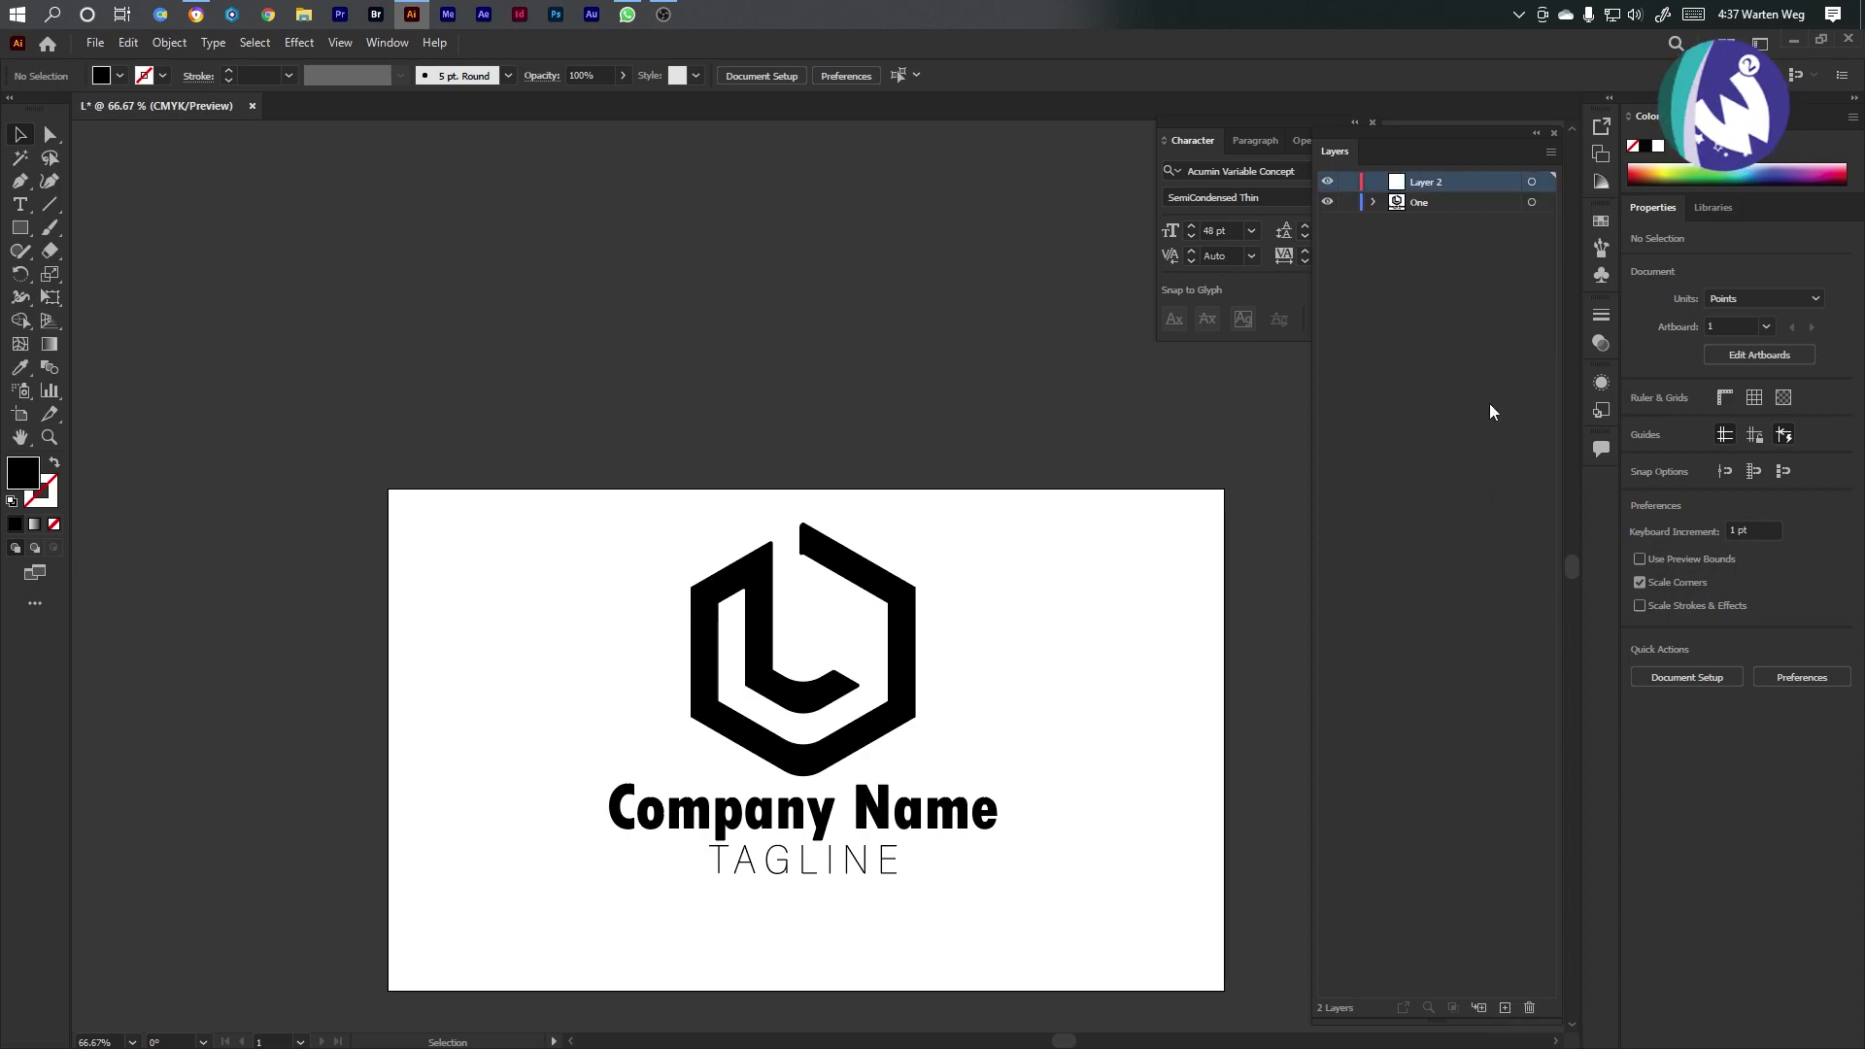
double_click(1432, 189)
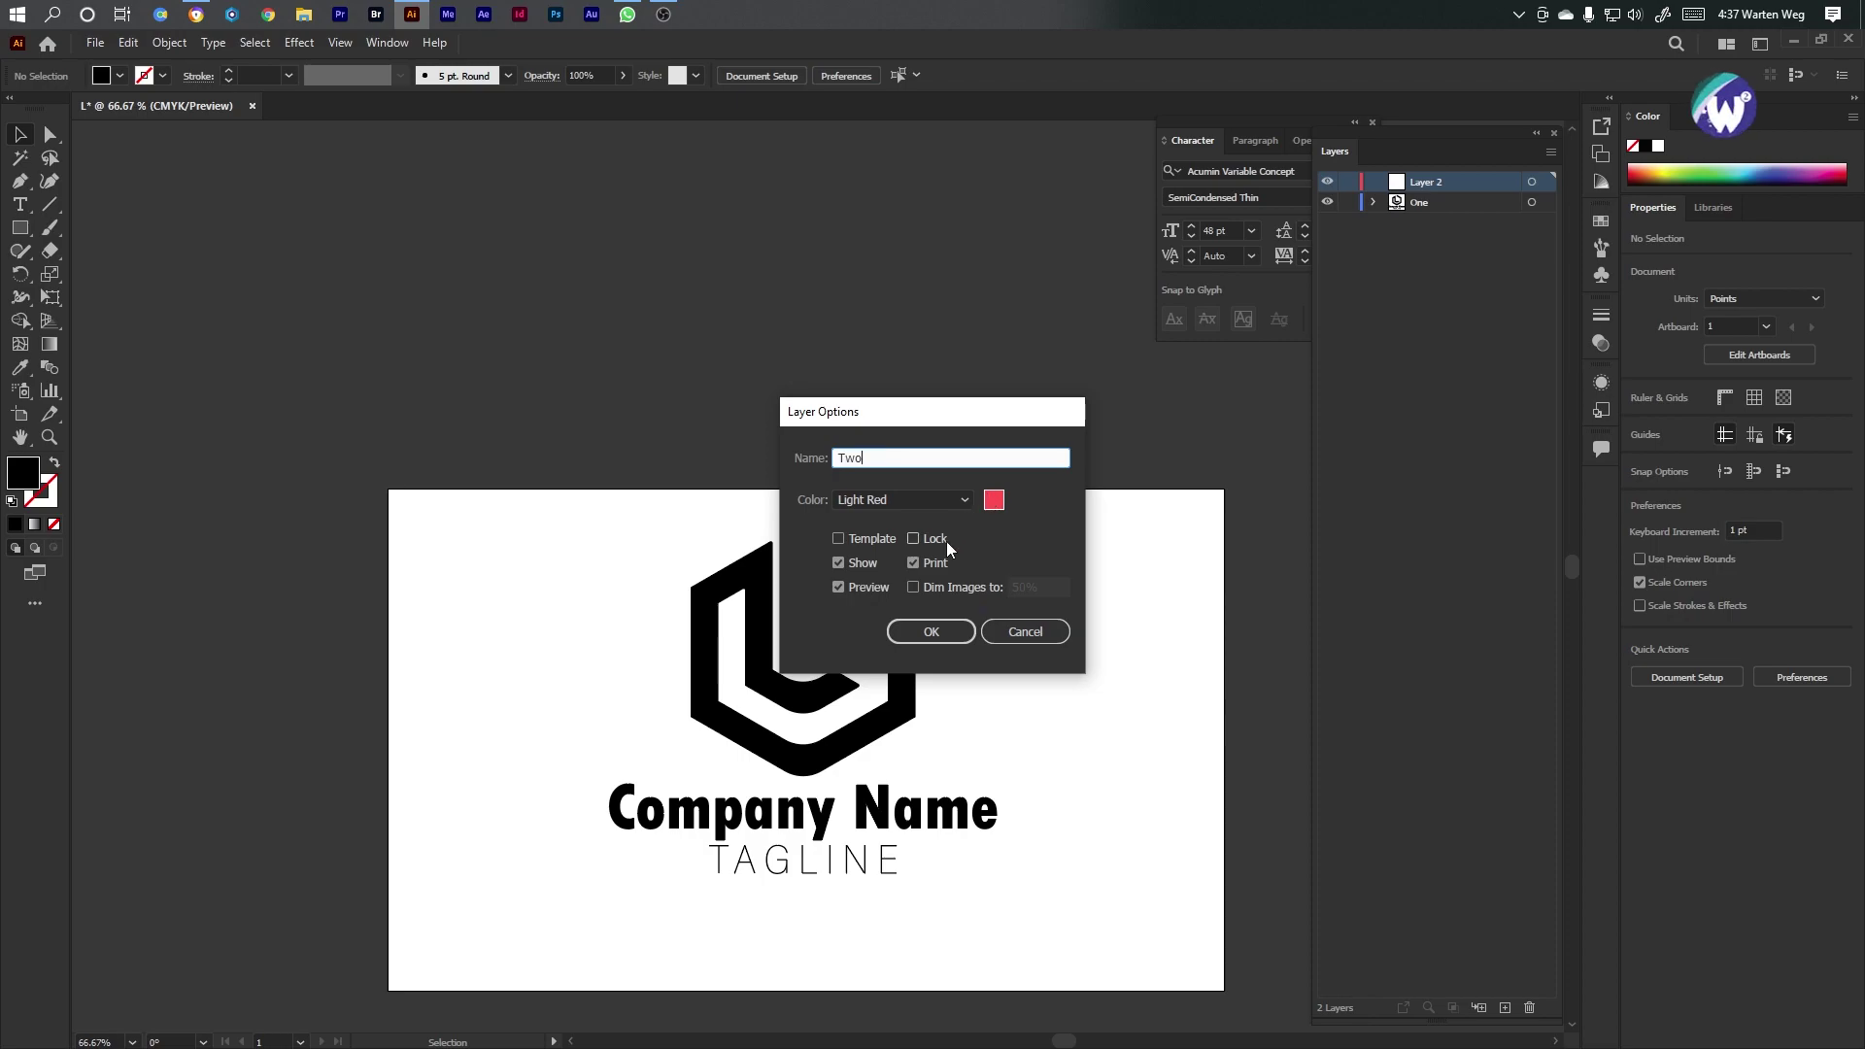
click(931, 632)
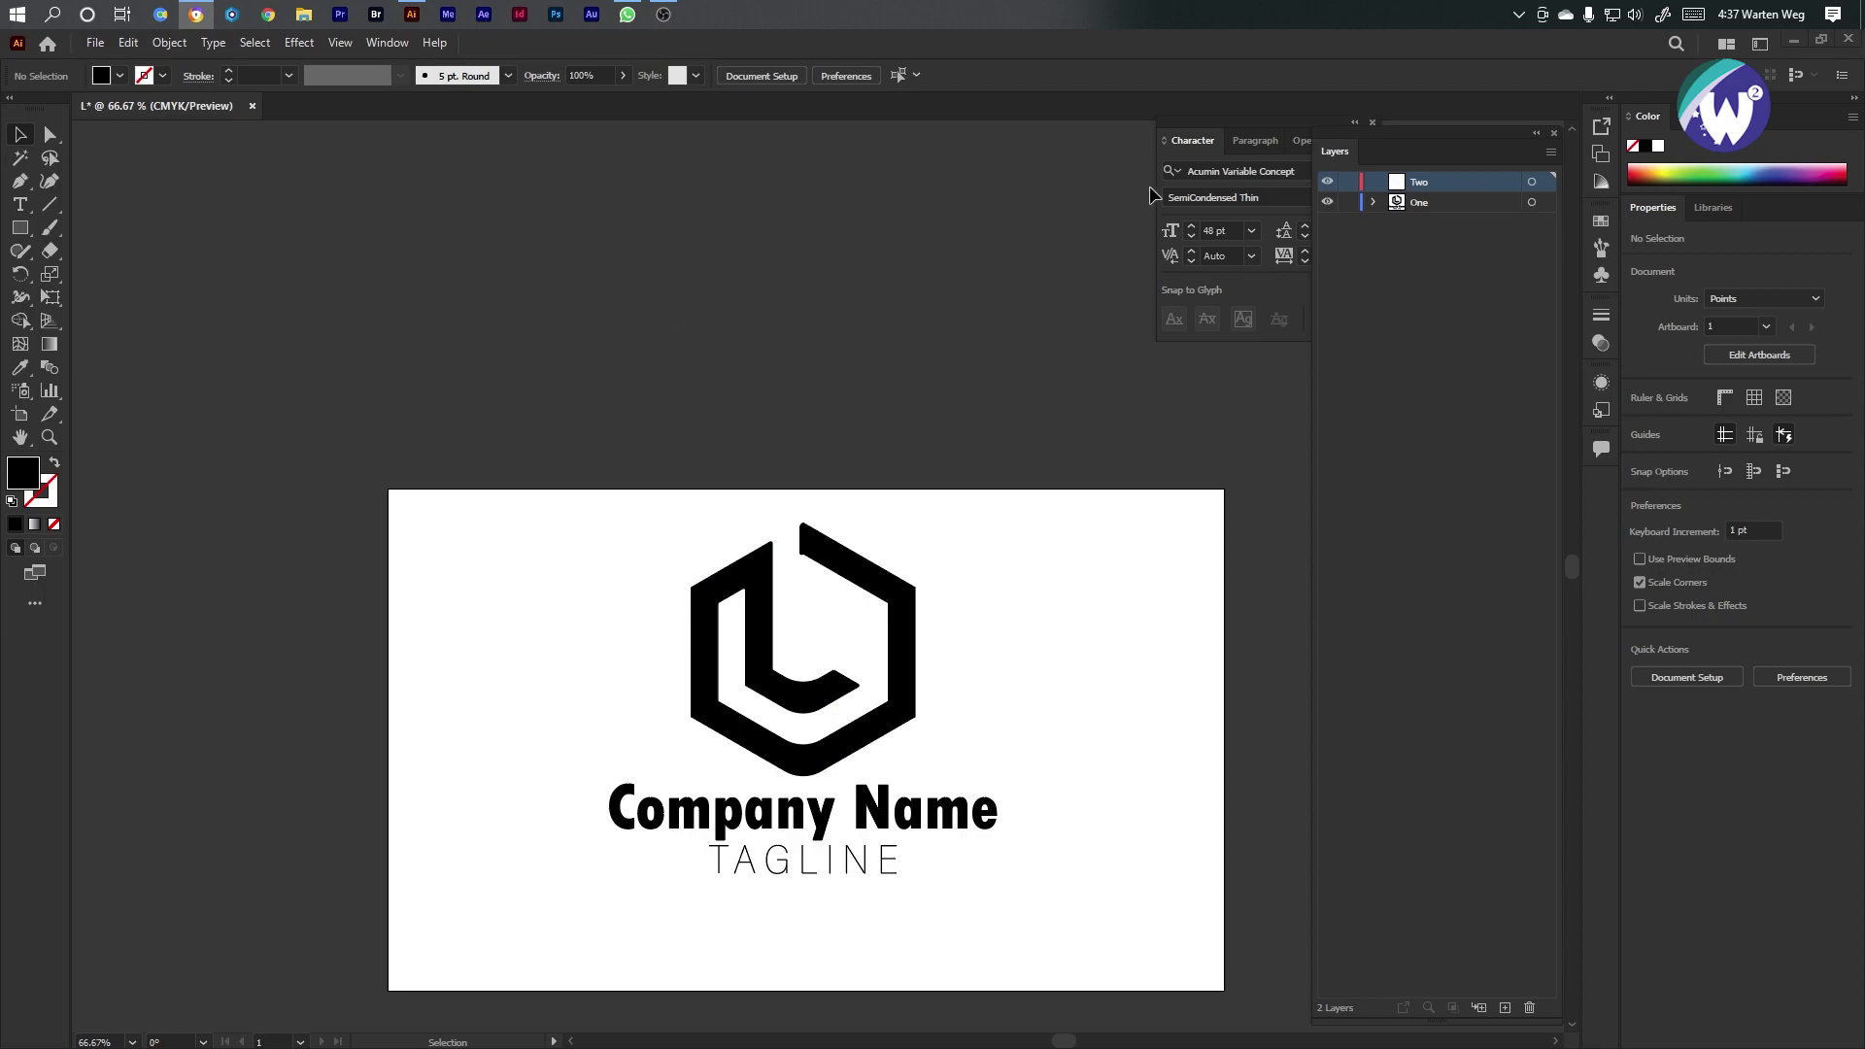
click(1327, 201)
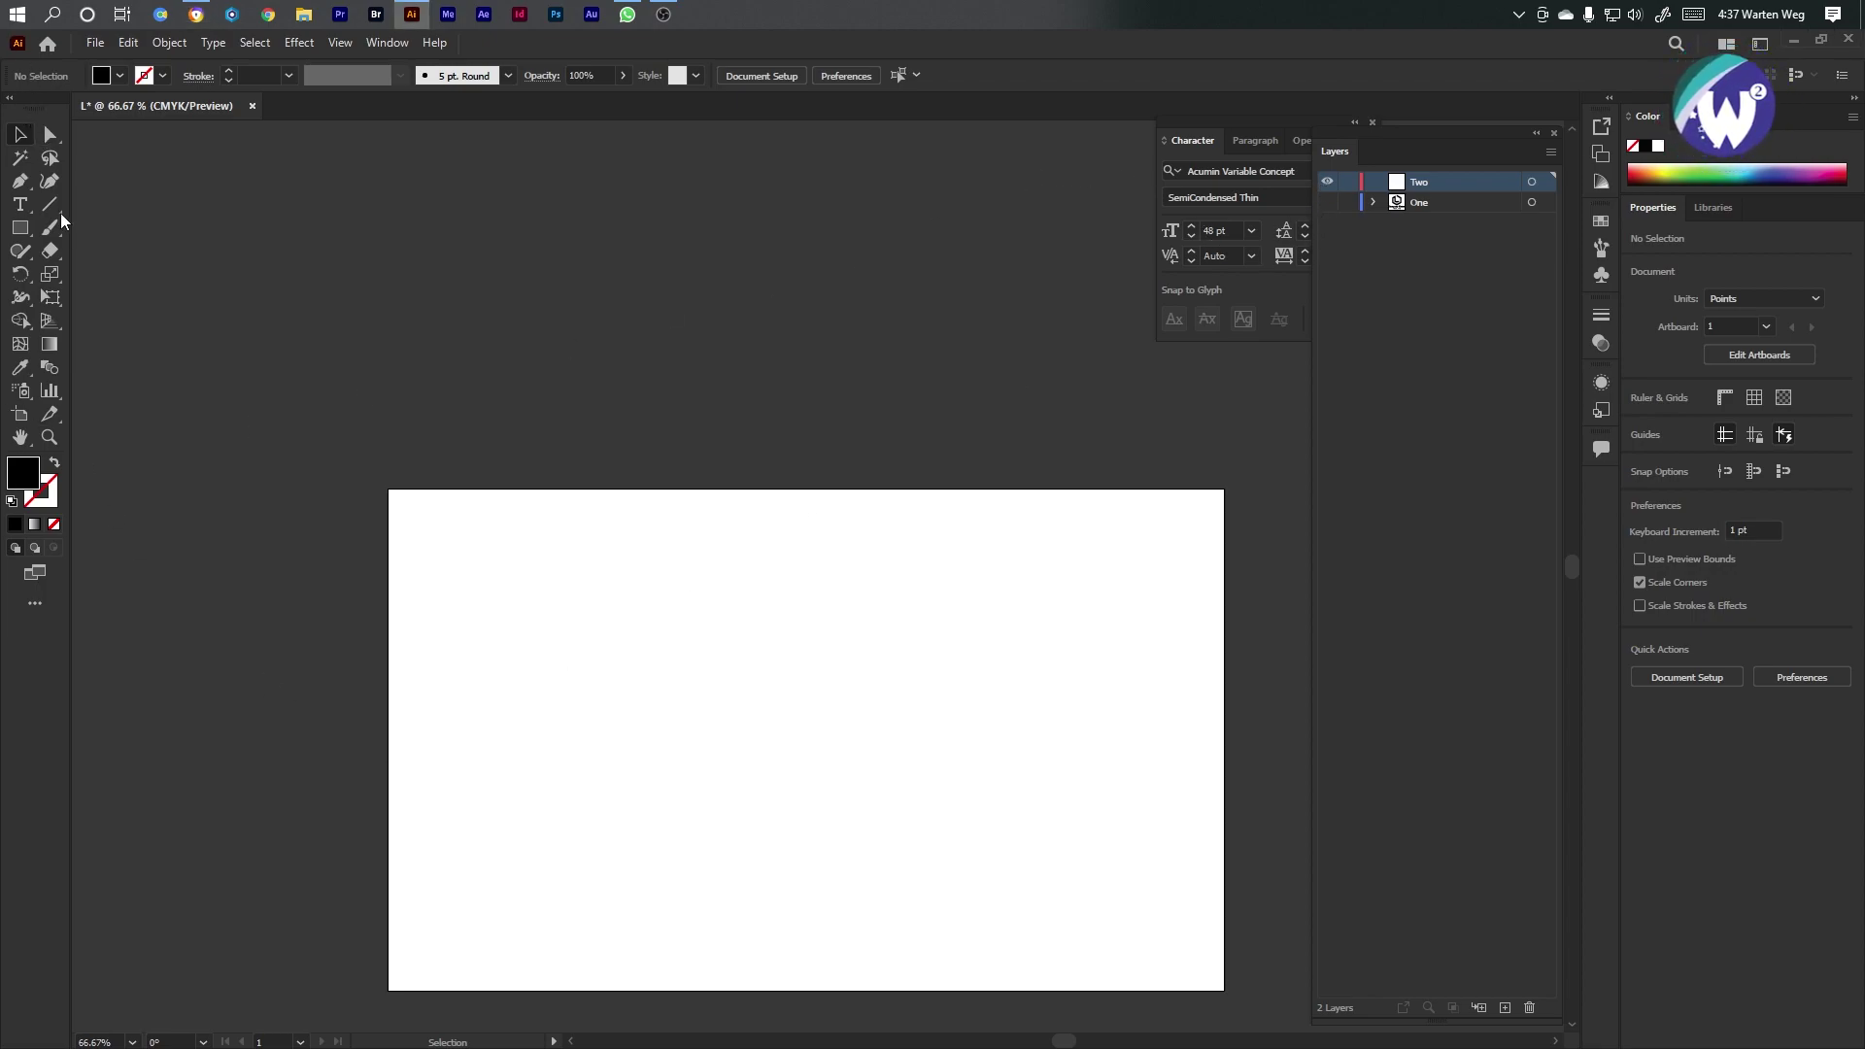
Draw a thin upright black bar about 19 by 248 pt, left of the artboard's centre
click(21, 227)
mouse_move(593, 533)
mouse_down()
mouse_move(637, 778)
mouse_move(628, 739)
mouse_move(688, 727)
mouse_move(725, 756)
mouse_up()
drag(737, 691, 721, 694)
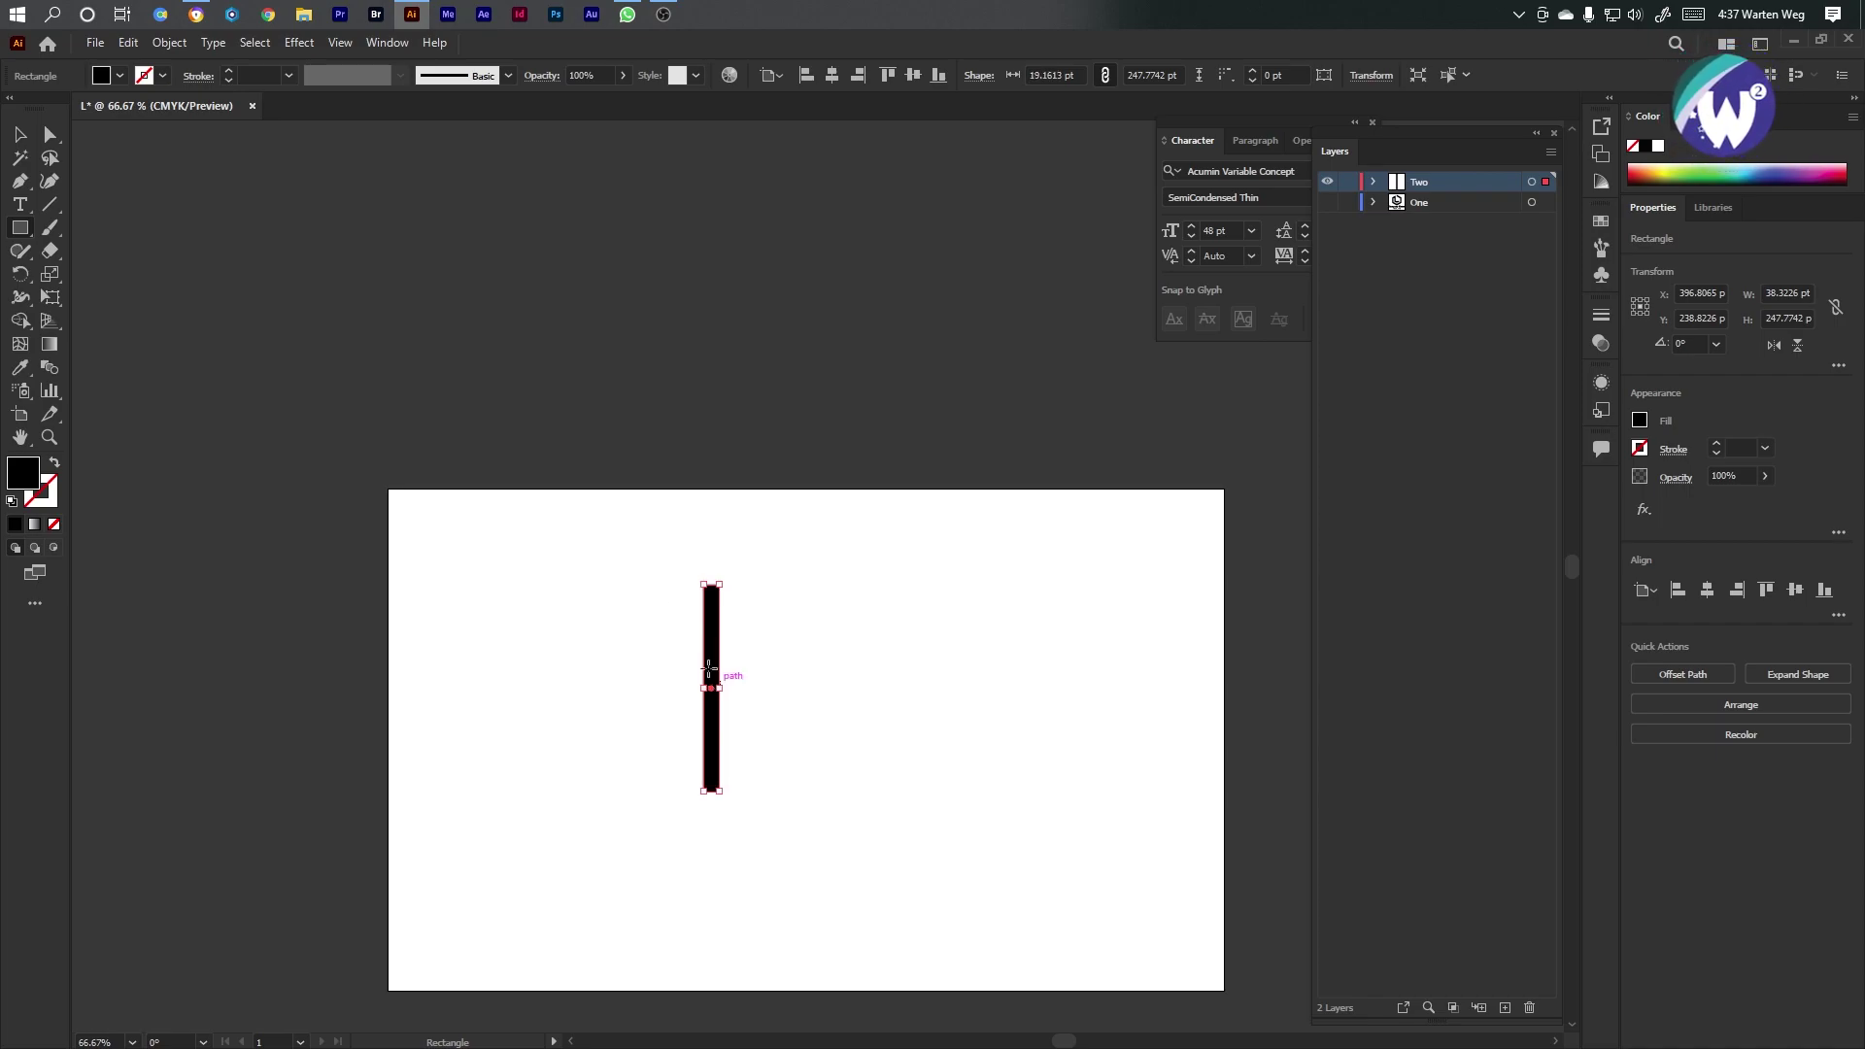
Duplicate the upright bar, rotate the copy 90° and place it at the bar's lower end to form an L
click(23, 137)
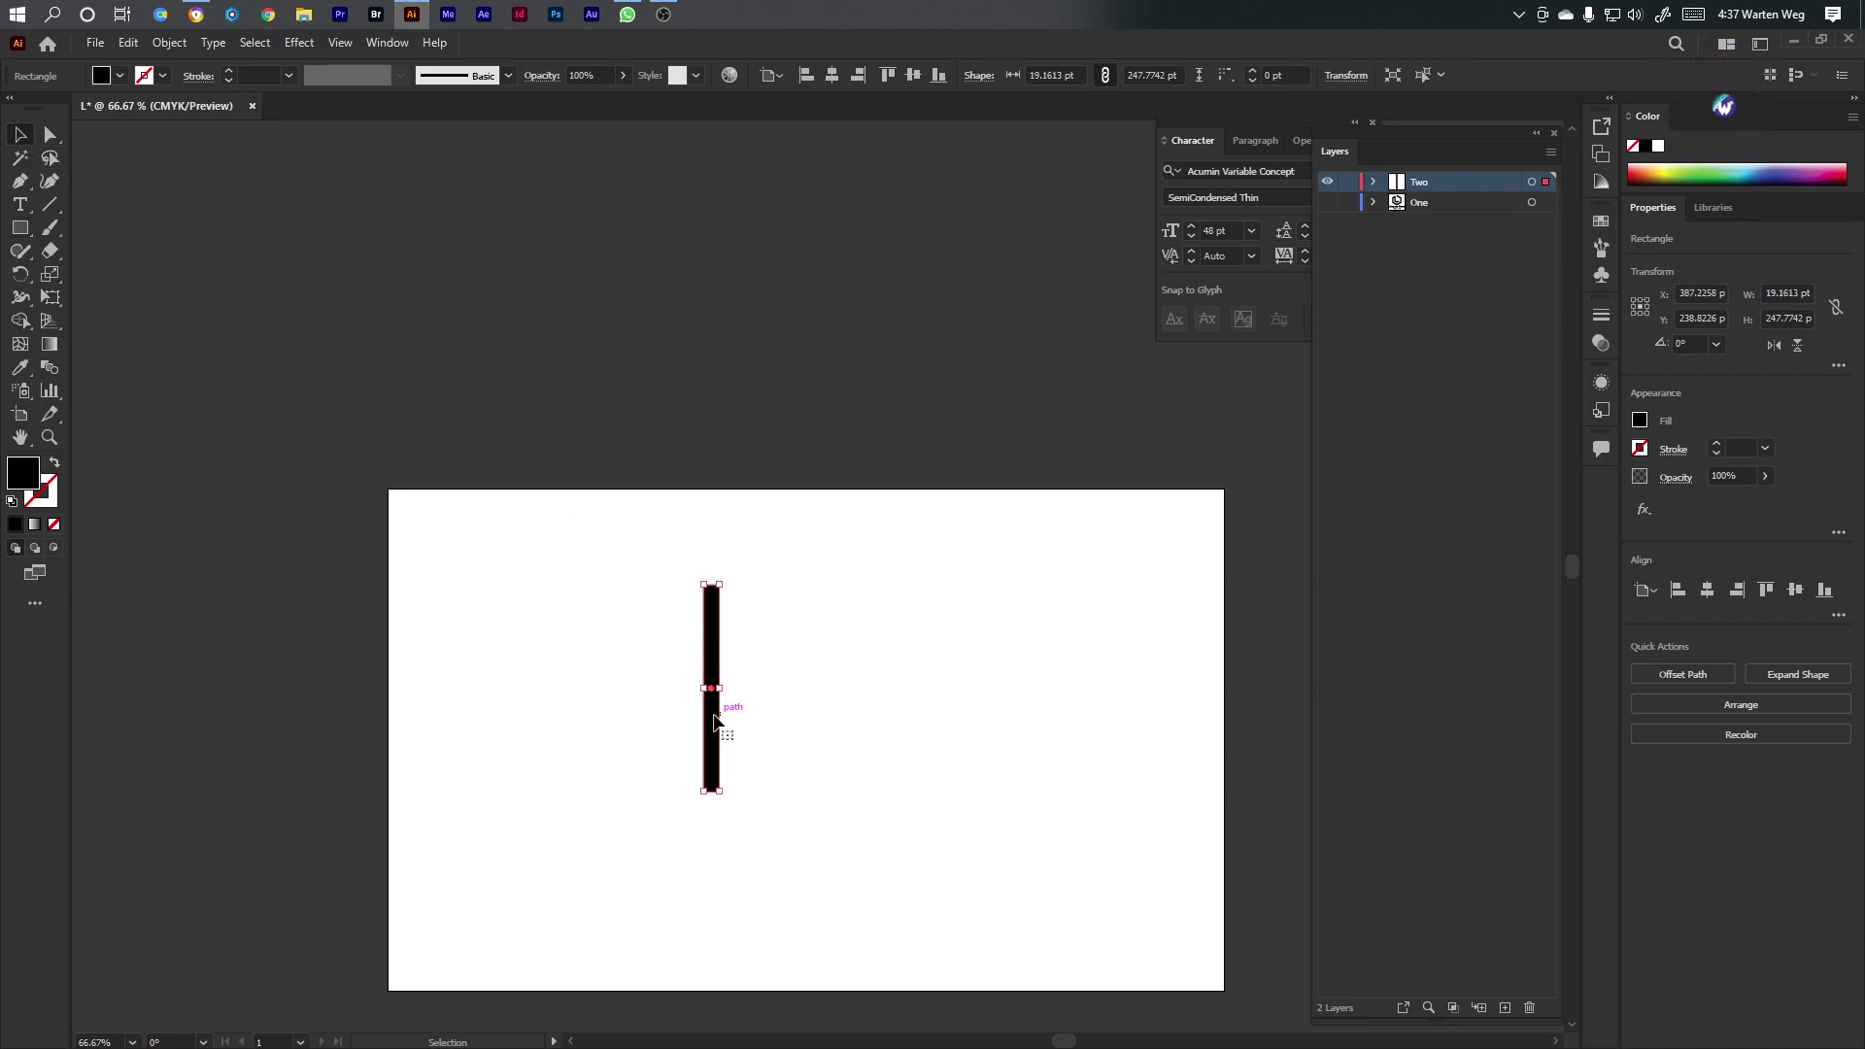
drag(708, 724, 816, 740)
mouse_move(834, 814)
mouse_down()
mouse_move(958, 771)
mouse_move(958, 712)
mouse_move(856, 792)
mouse_up()
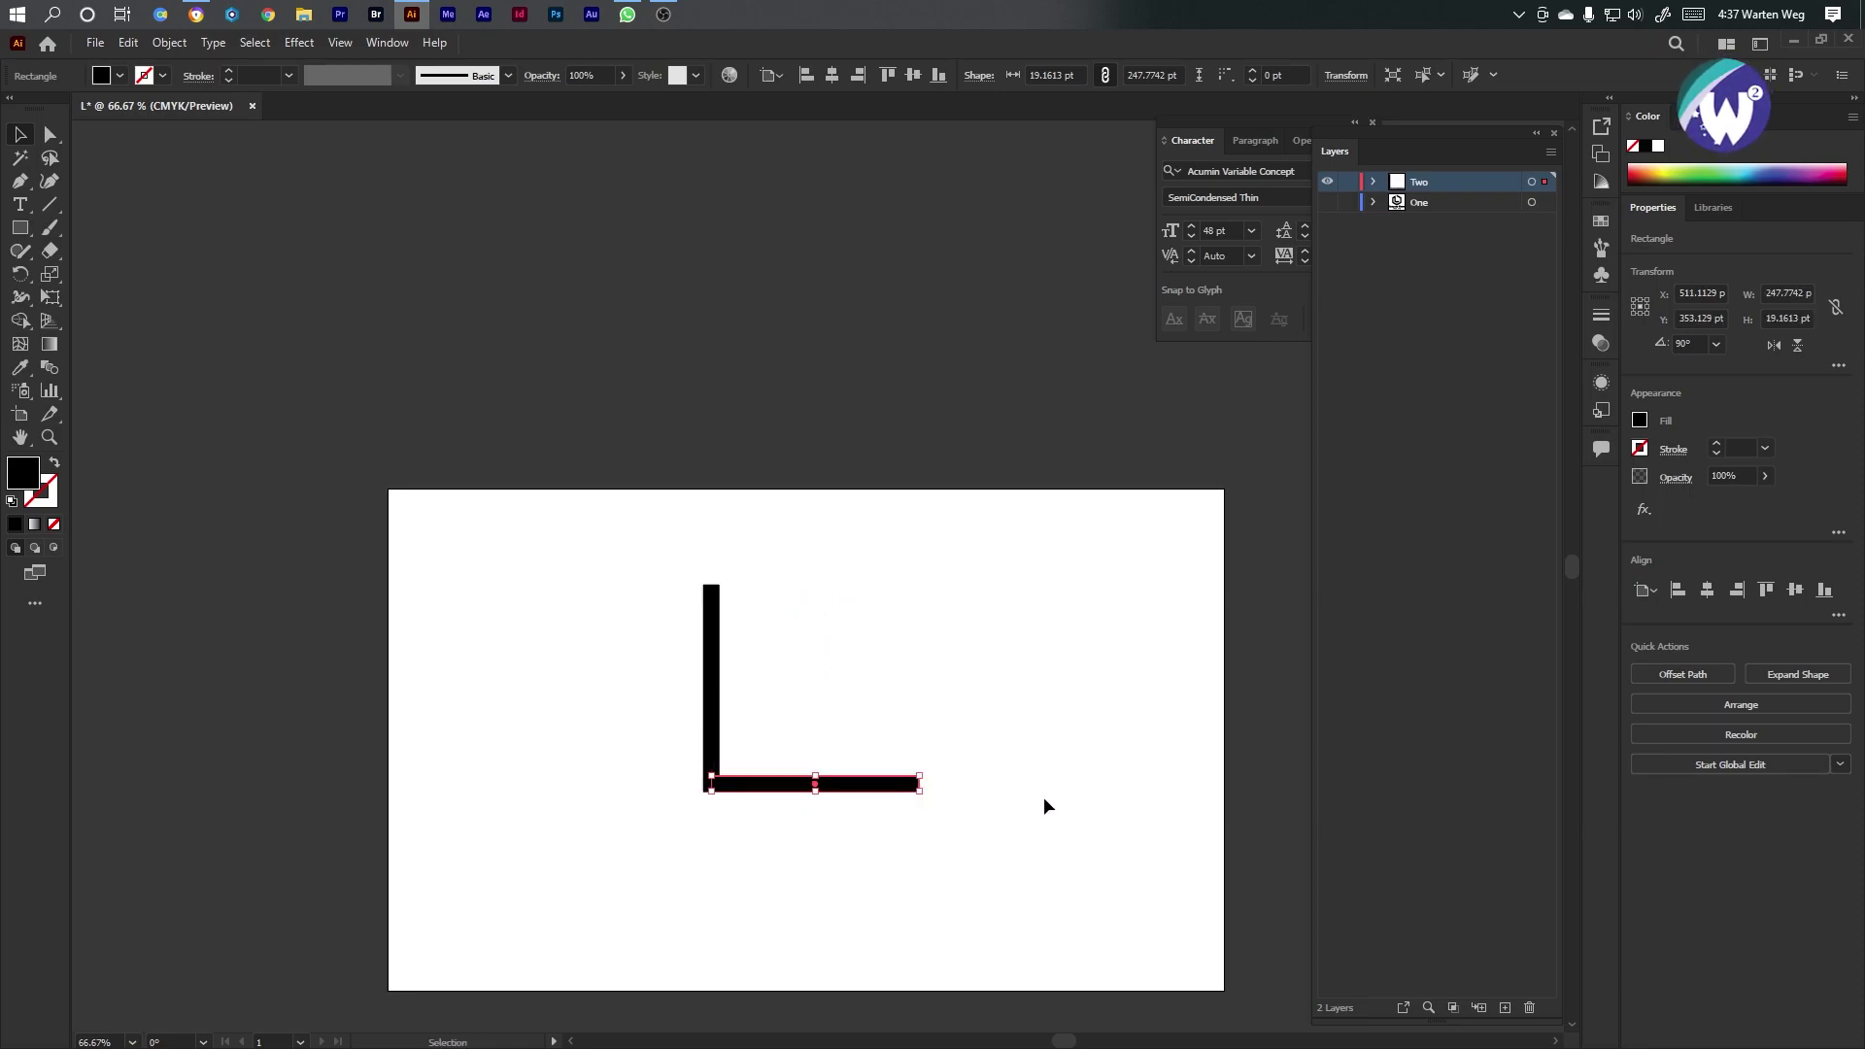
scroll(868, 842, up, 2)
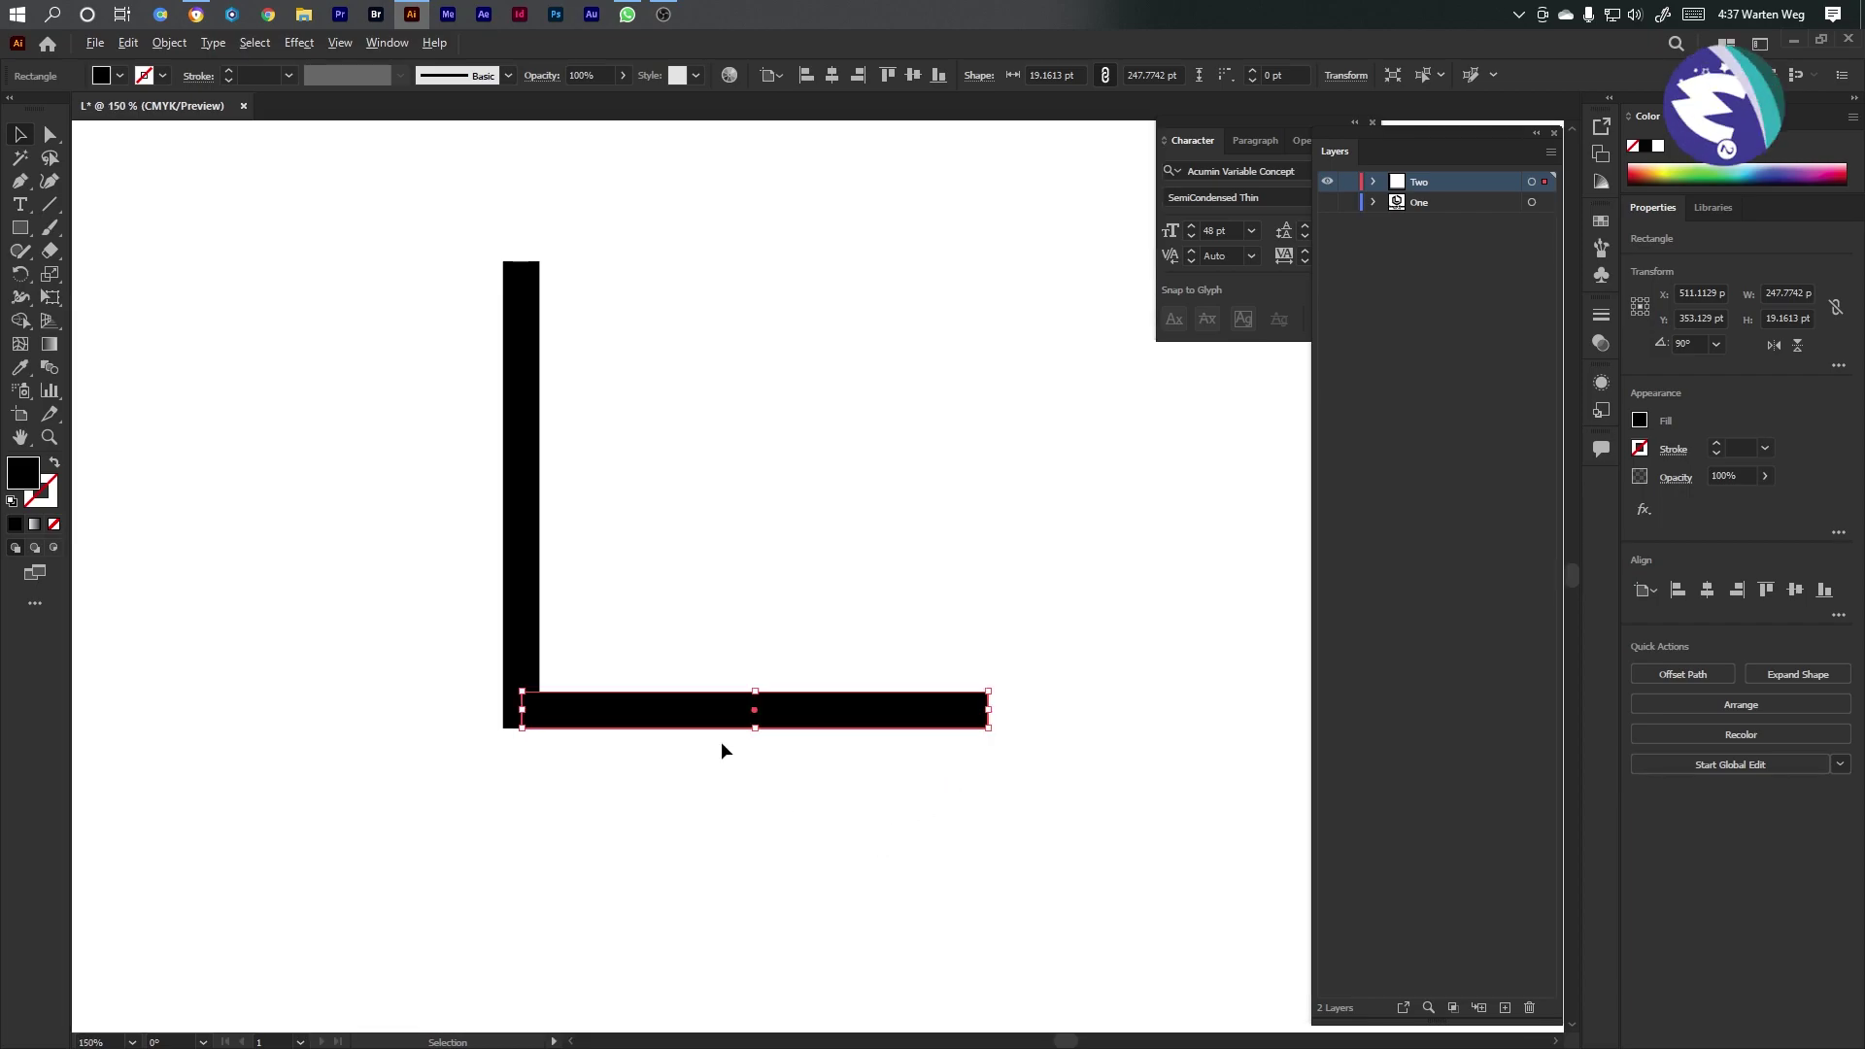
scroll(734, 717, down, 2)
Place a copy of the horizontal bar near the artboard's upper edge, and shorten the L's horizontal bar to about half its length
drag(791, 716, 804, 425)
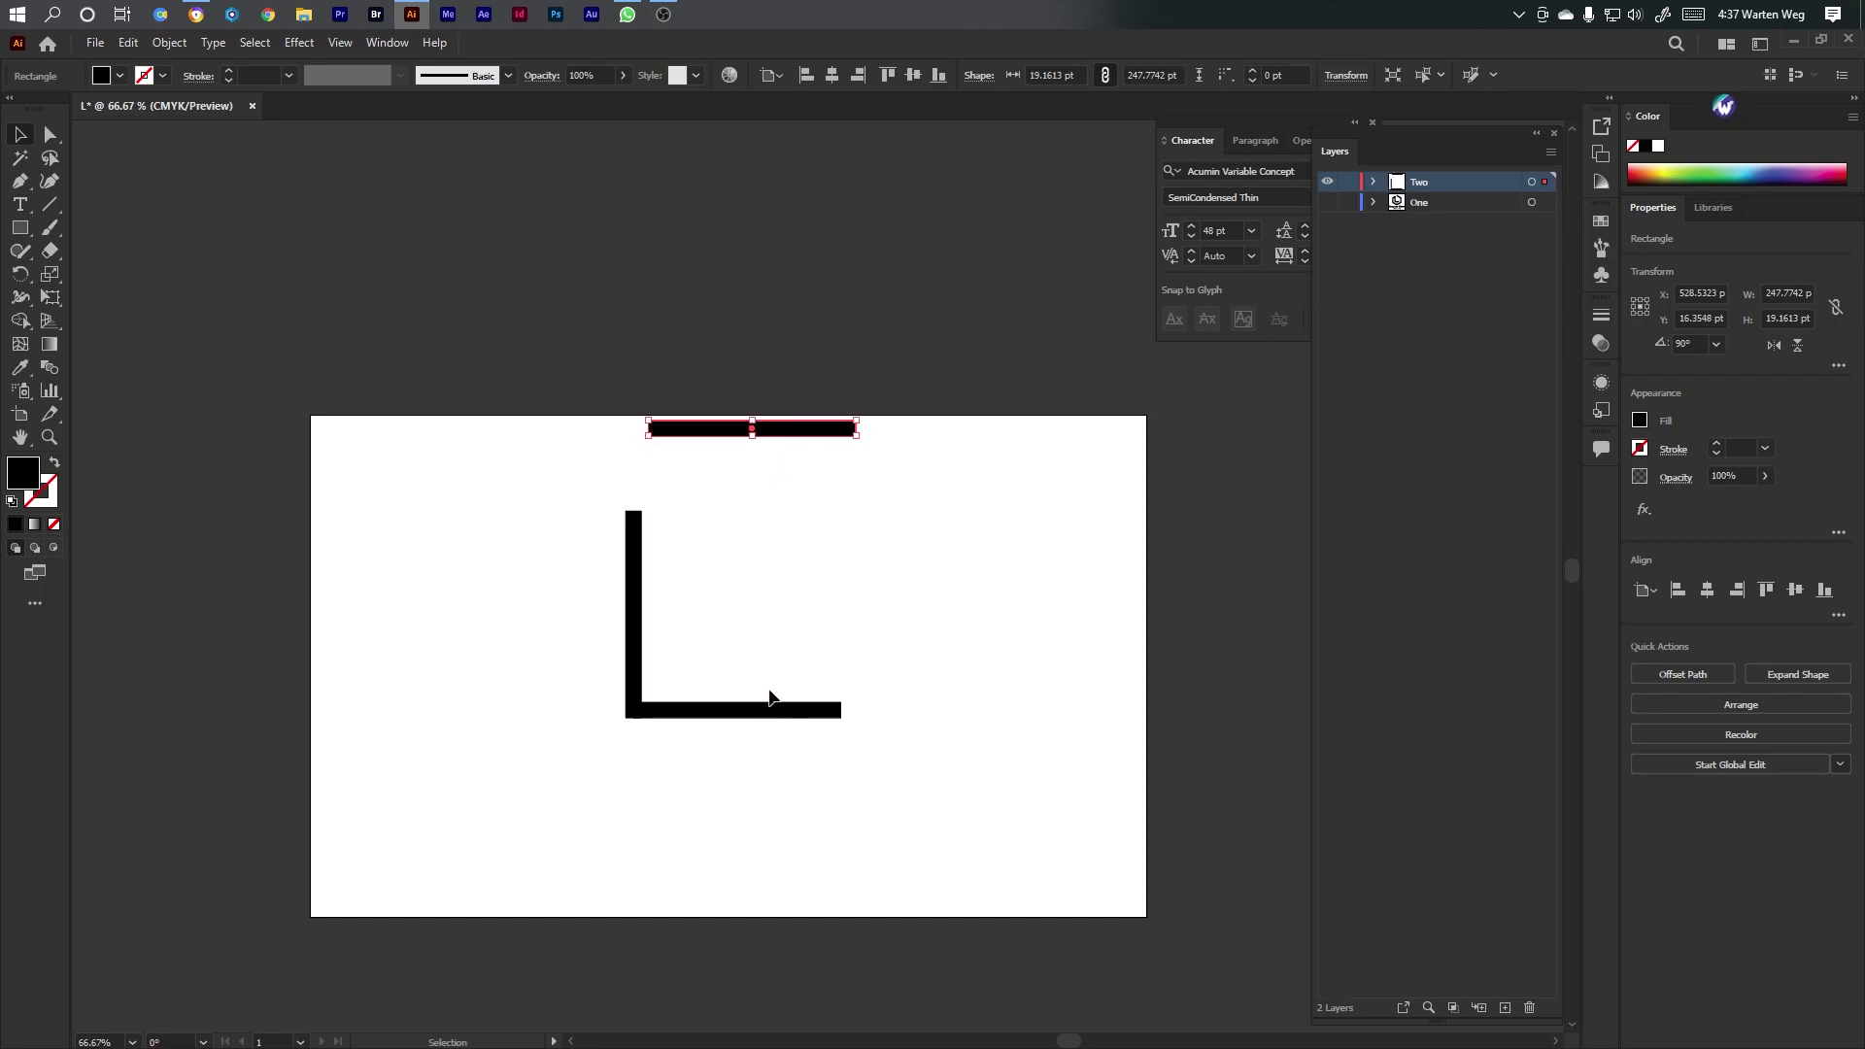
scroll(709, 731, up, 2)
click(811, 686)
drag(1006, 683, 725, 690)
drag(688, 738, 509, 589)
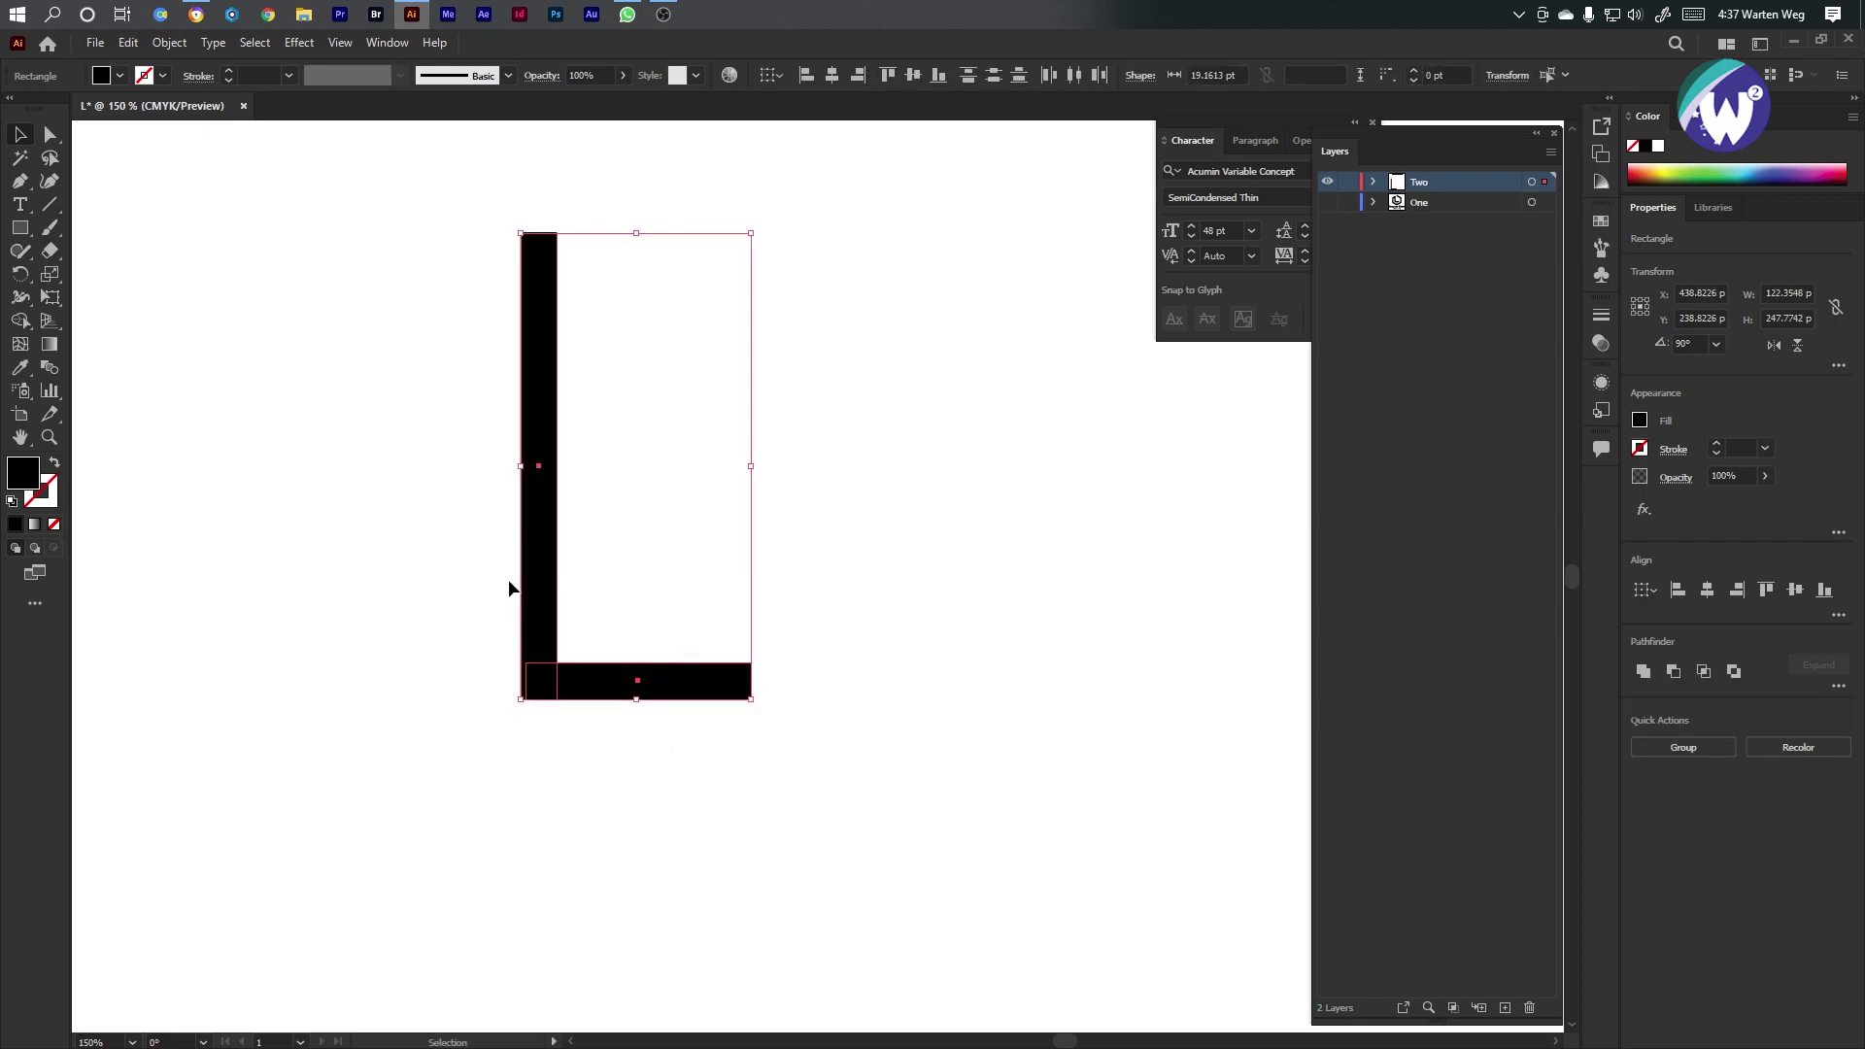
Lengthen the L's horizontal bar so the L is about 170 pt wide, and left-align it with the upright bar
click(840, 771)
click(729, 680)
drag(752, 680, 846, 676)
drag(717, 768, 494, 581)
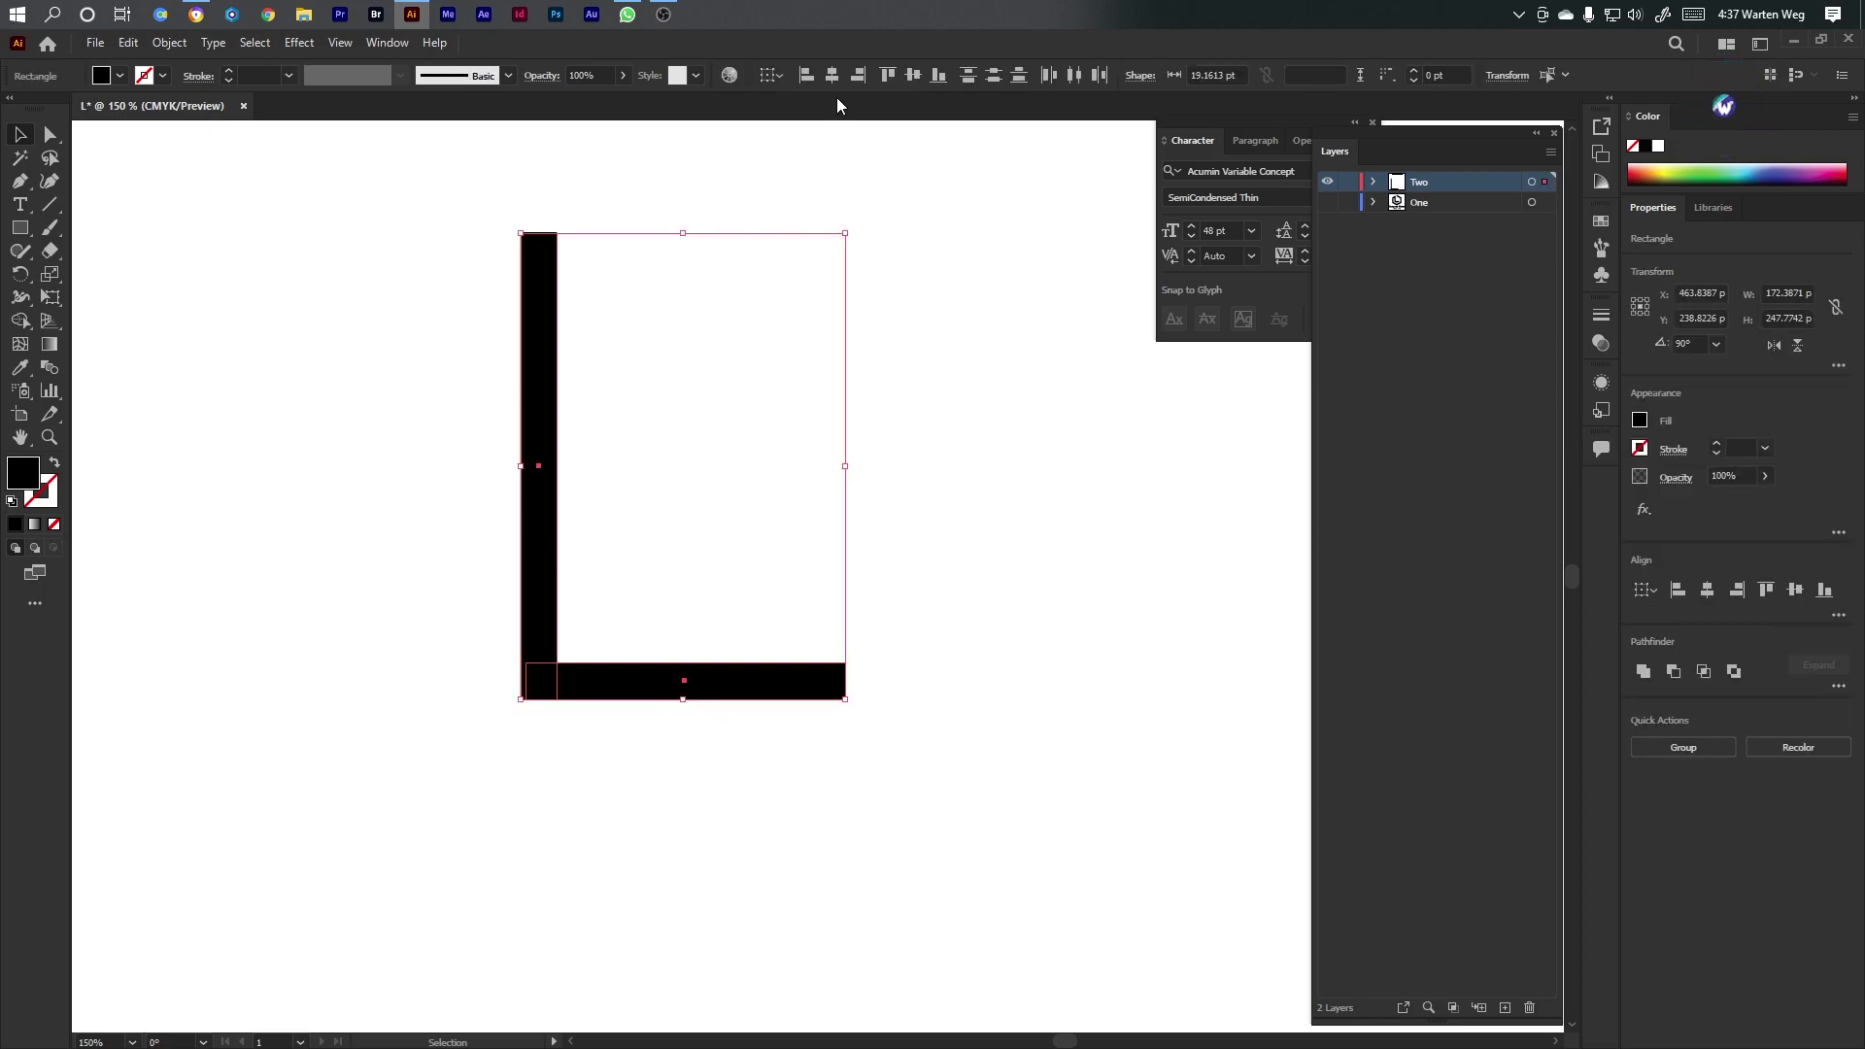
click(806, 78)
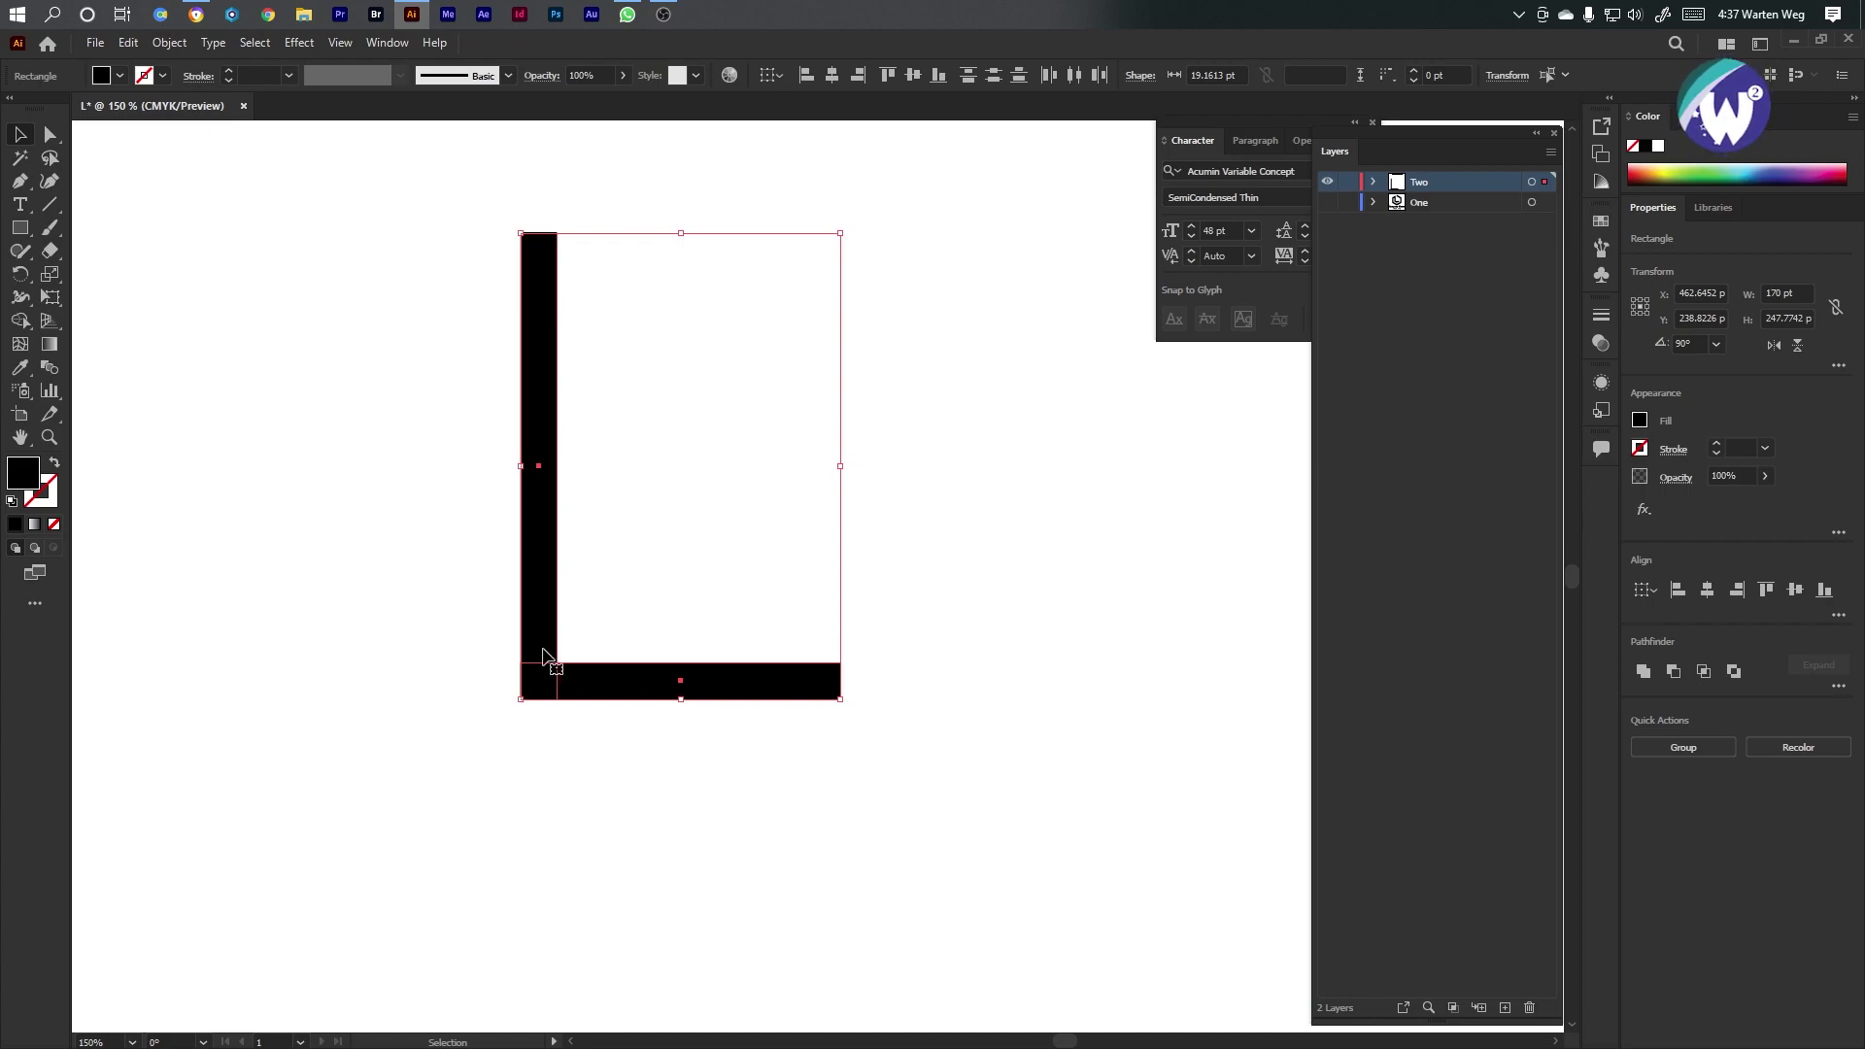
Duplicate the L diagonally down and to the left, fitting the copy flush against the original's outer edges
drag(541, 685, 500, 718)
scroll(501, 724, up, 5)
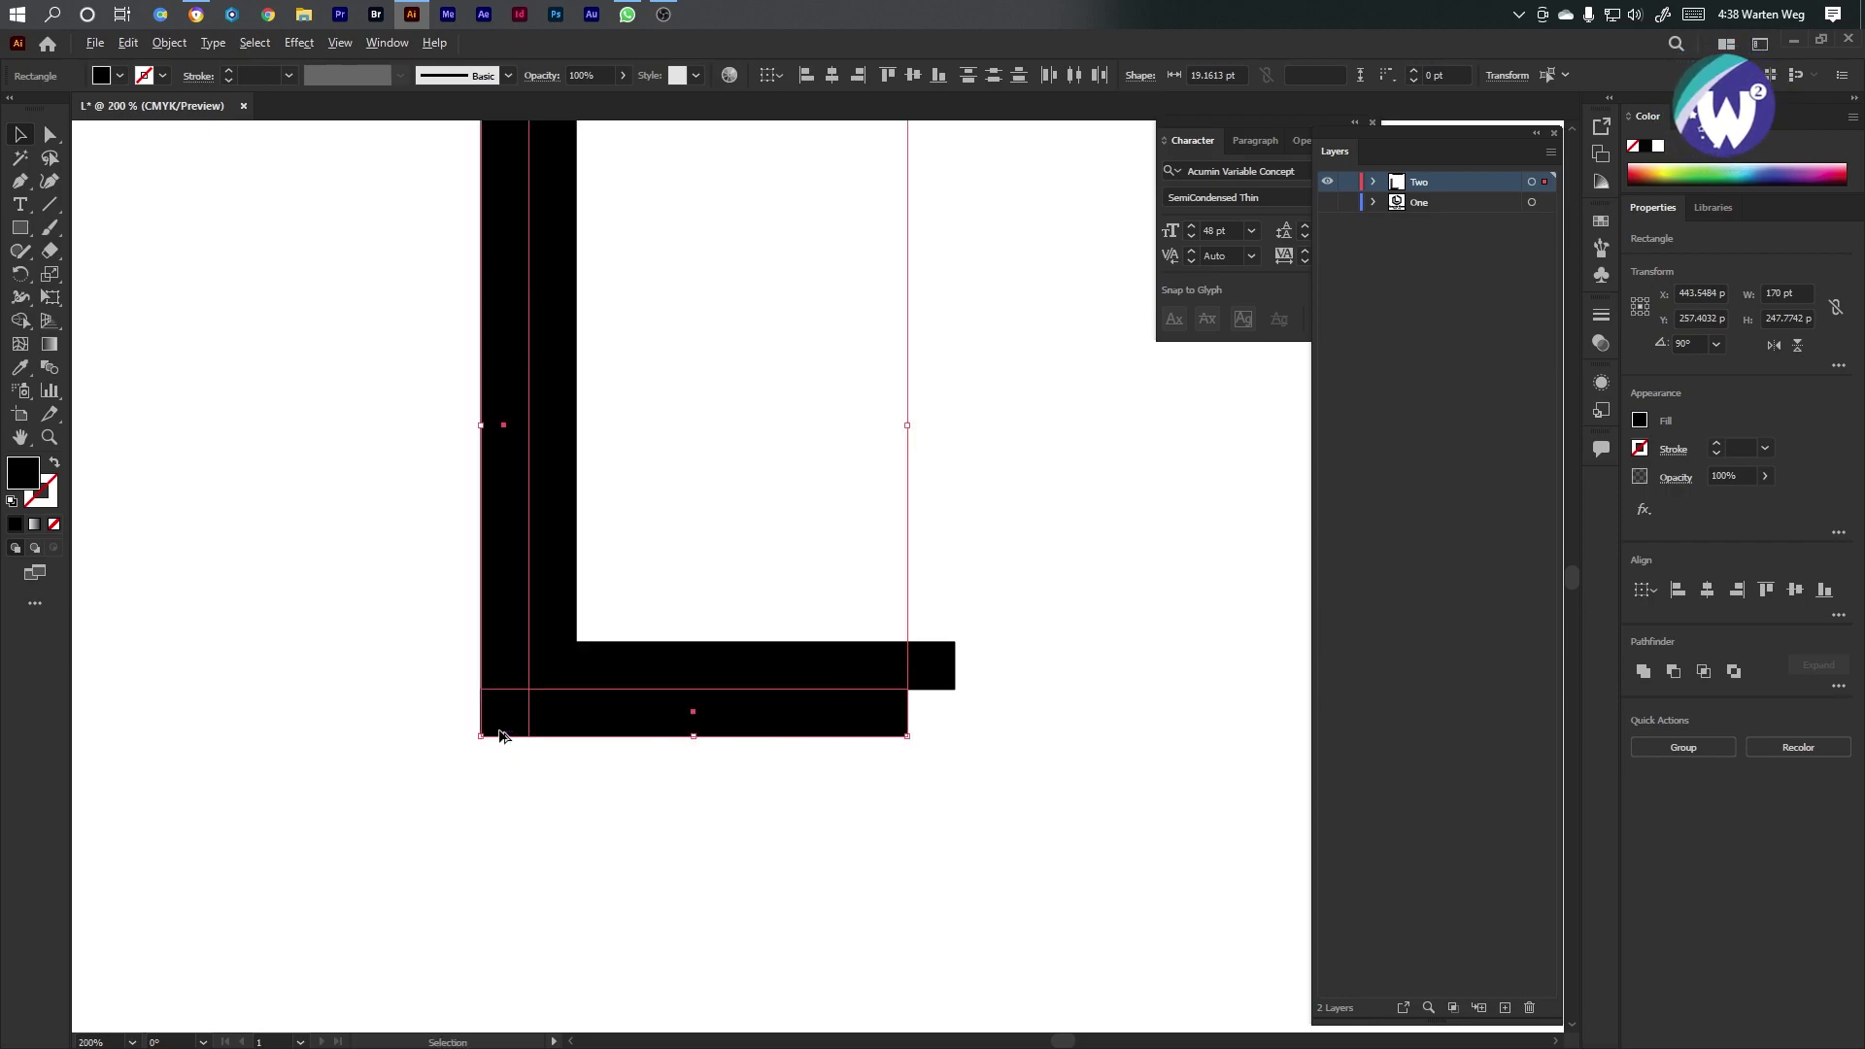
click(622, 790)
drag(545, 695, 571, 648)
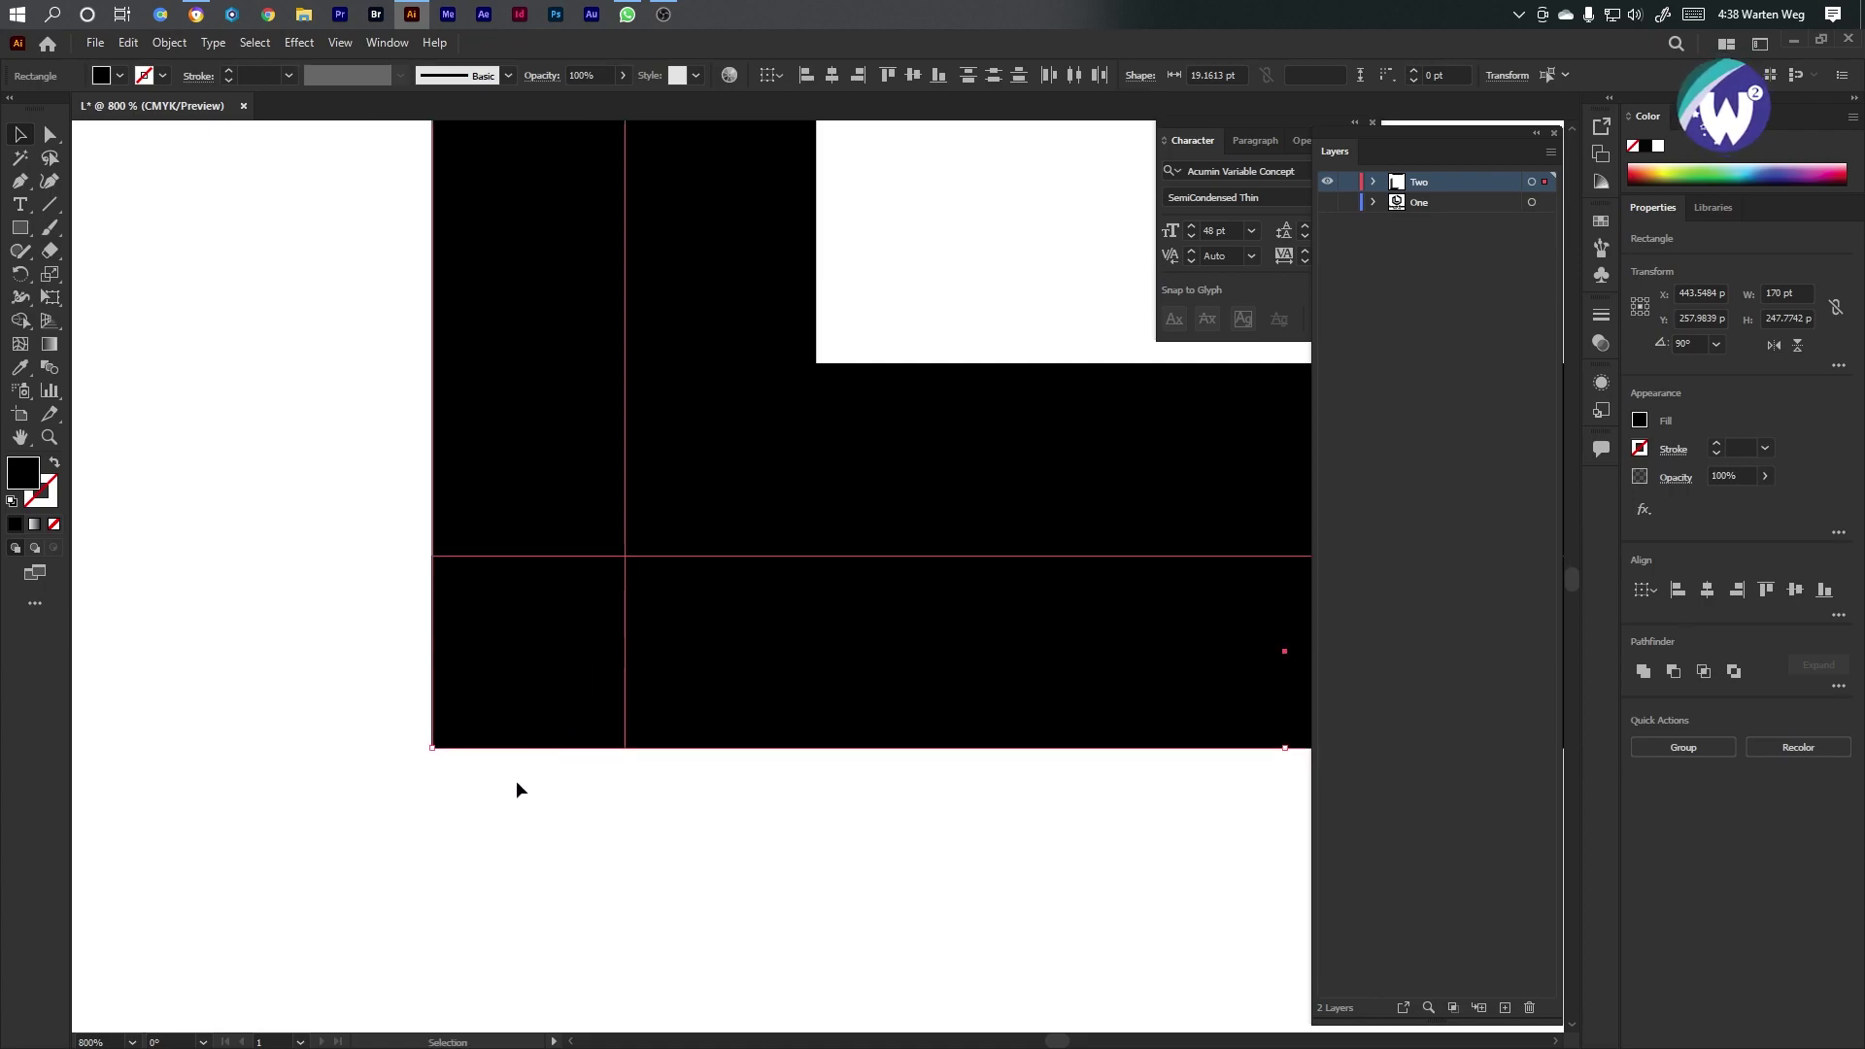
click(593, 834)
scroll(593, 833, down, 3)
drag(687, 894, 488, 842)
key(ctrl+z)
Duplicate both nested L shapes together and fit the copied pair flush against their outer edges, making four nested L's
drag(865, 886, 370, 328)
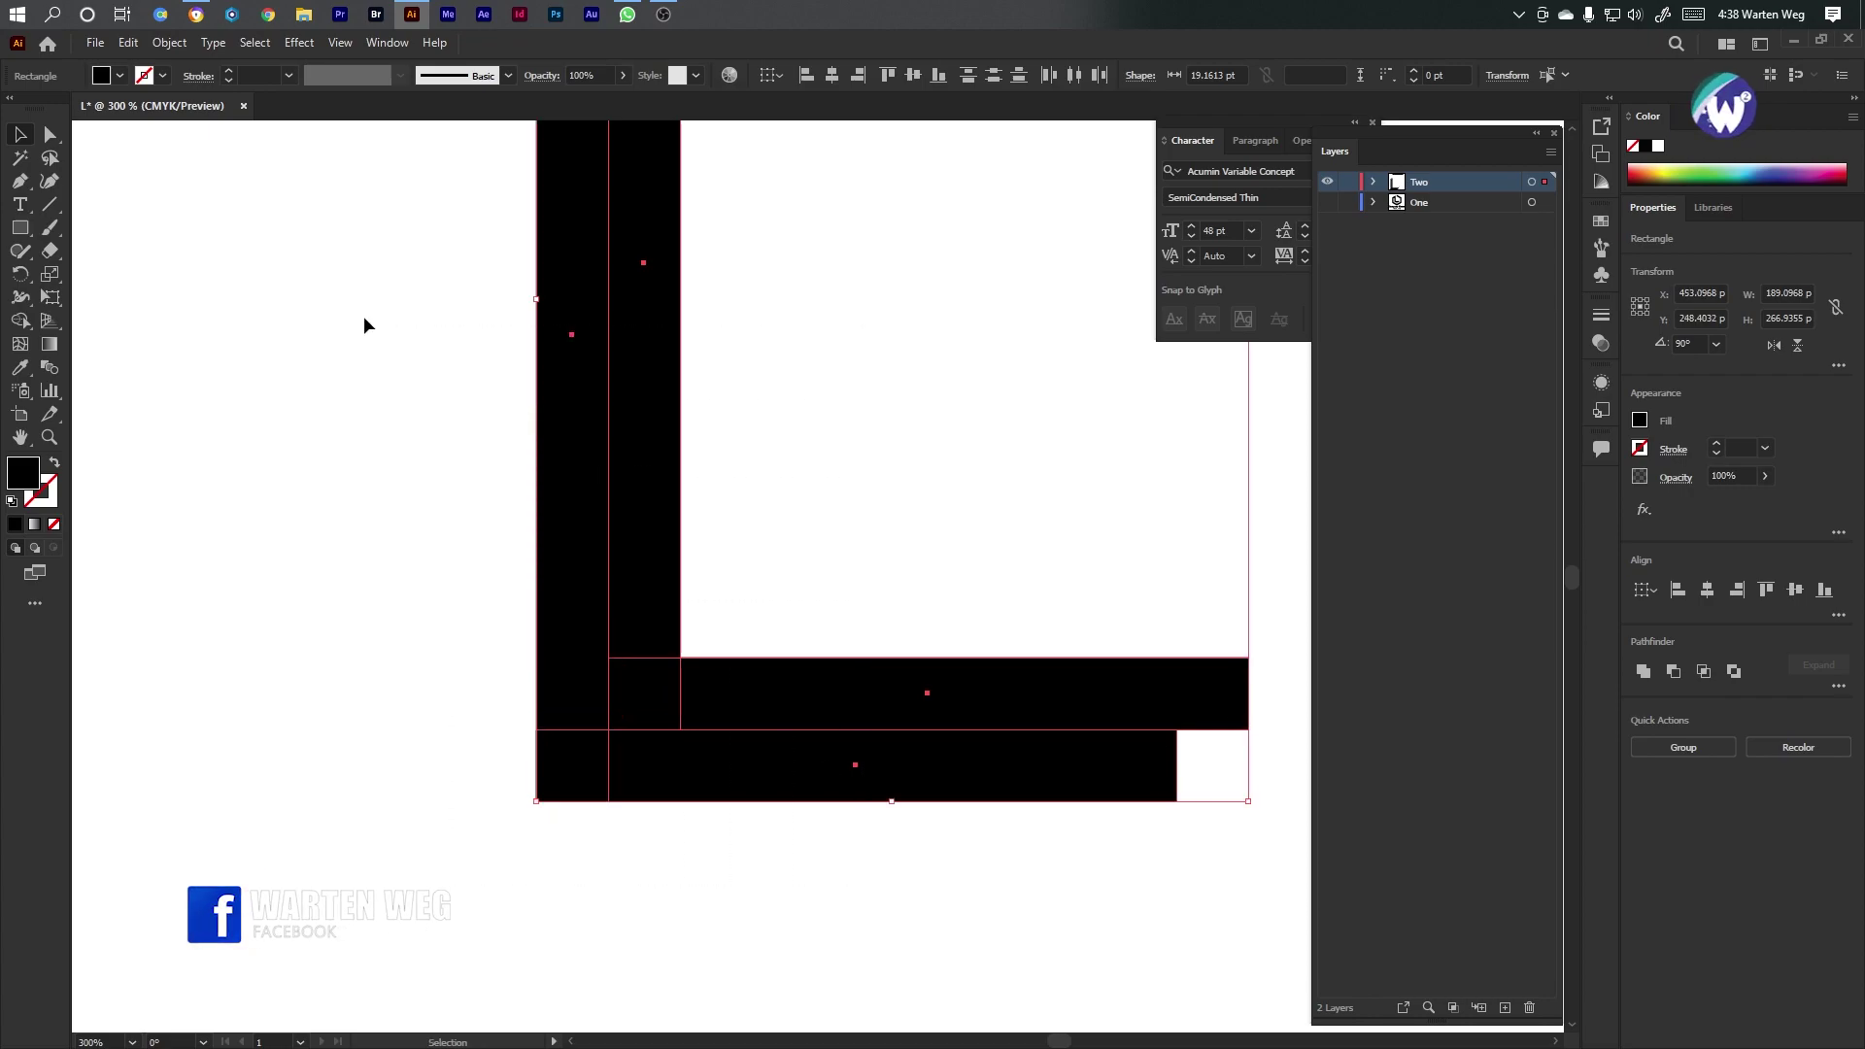
drag(861, 983, 489, 384)
alt+drag(660, 681, 504, 829)
scroll(504, 829, up, 4)
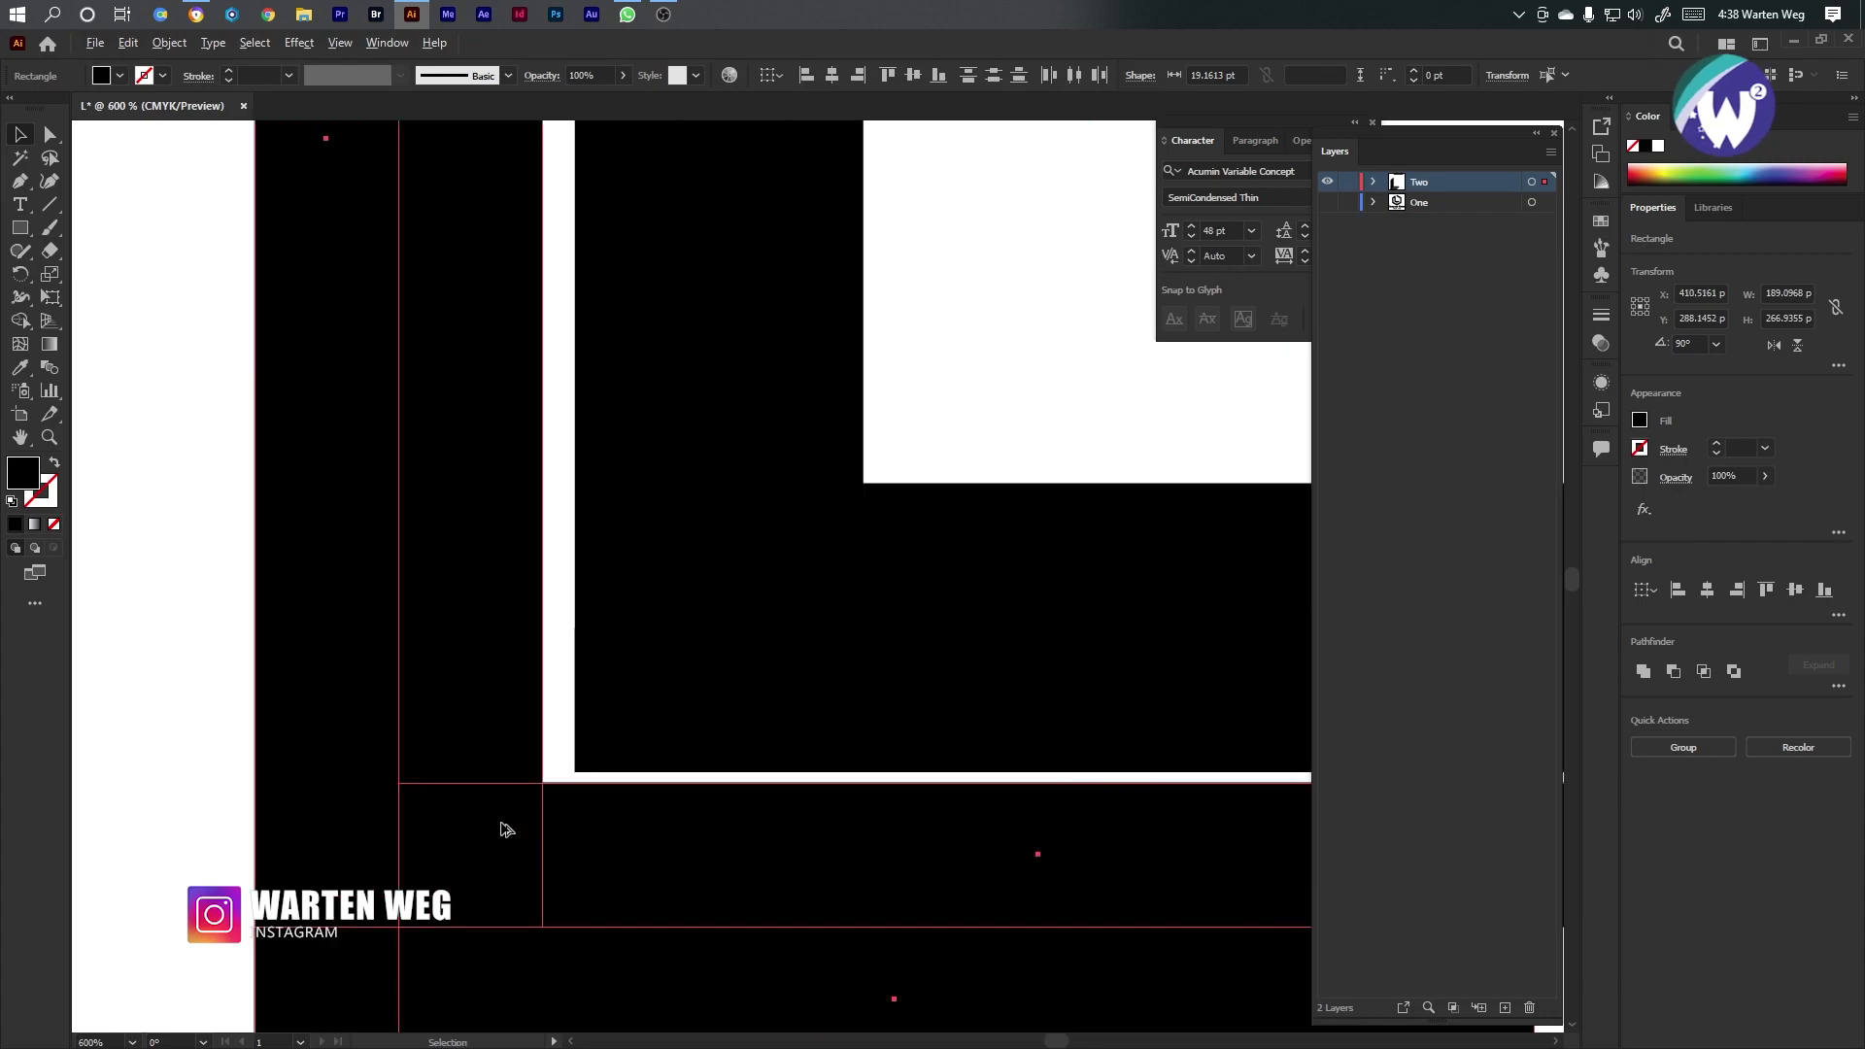
scroll(504, 829, up, 1)
drag(559, 762, 744, 637)
alt+scroll(716, 637, down, 8)
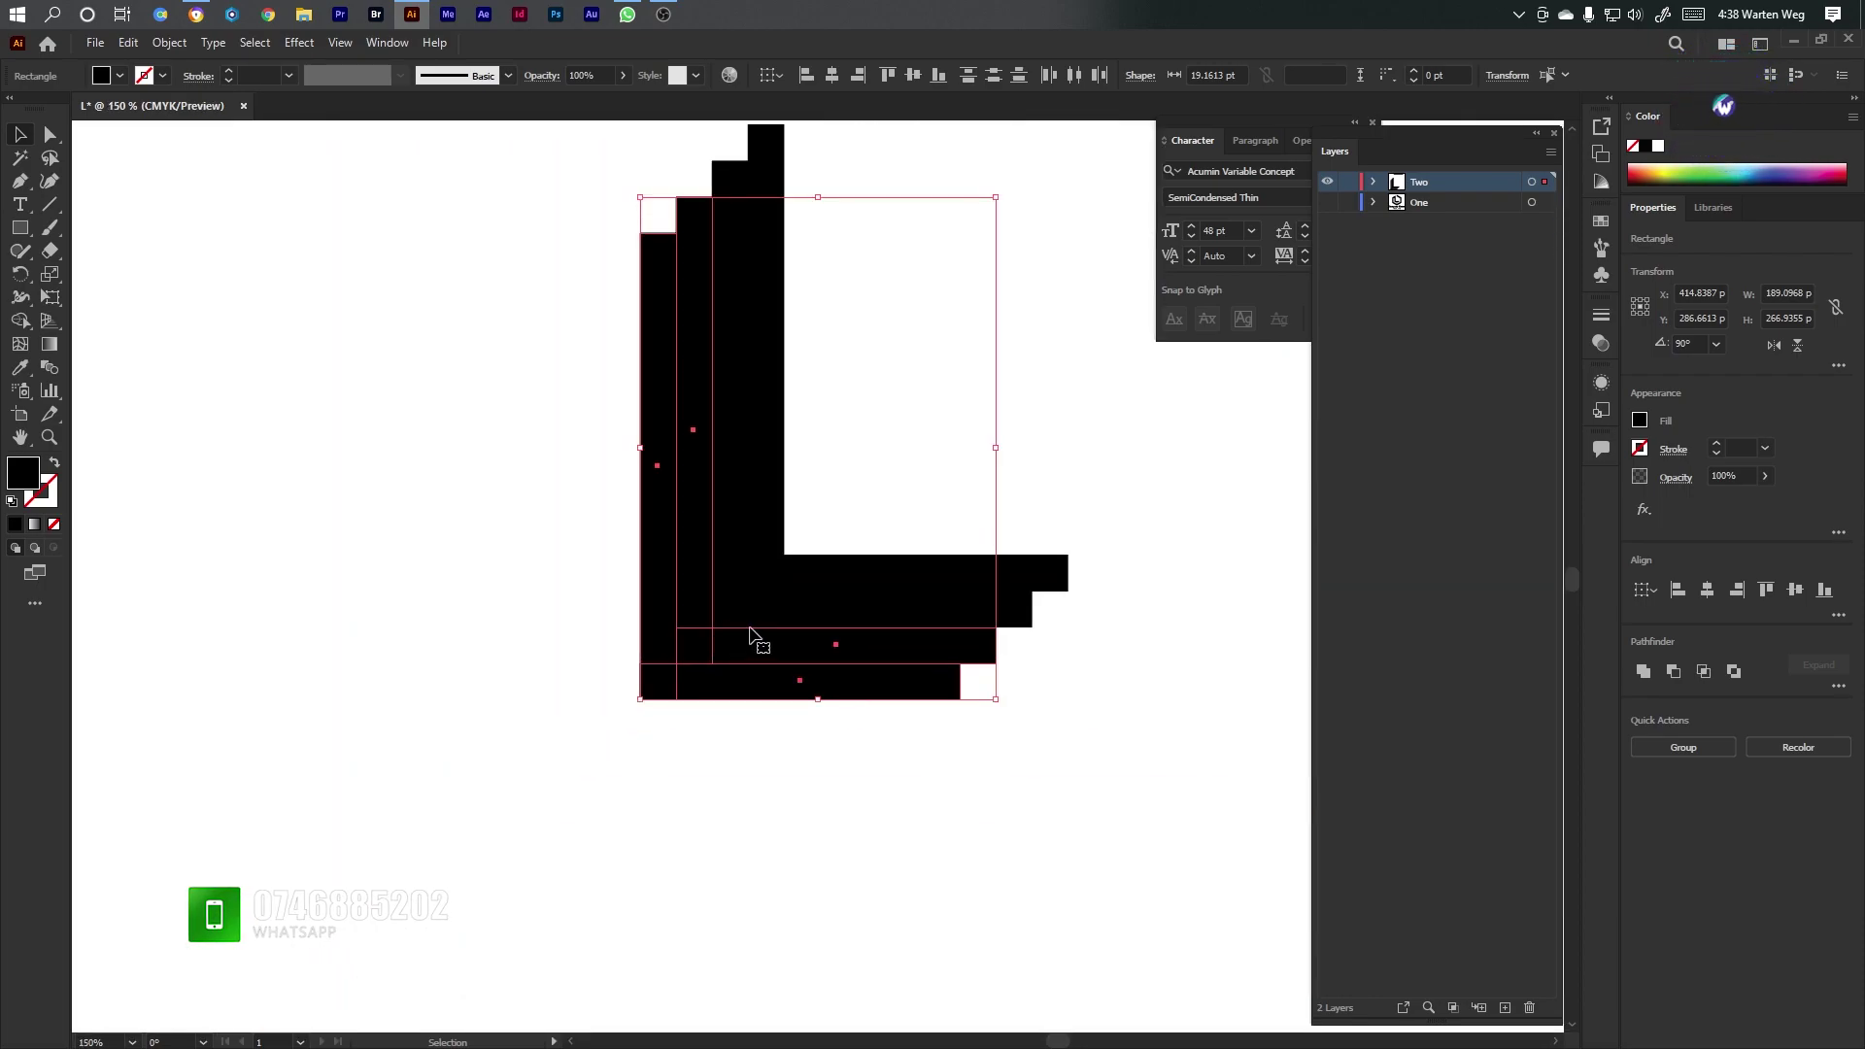
Duplicate the outer pair of L shapes once more and fit it flush outside the stack, making six nested L's
drag(707, 644, 551, 782)
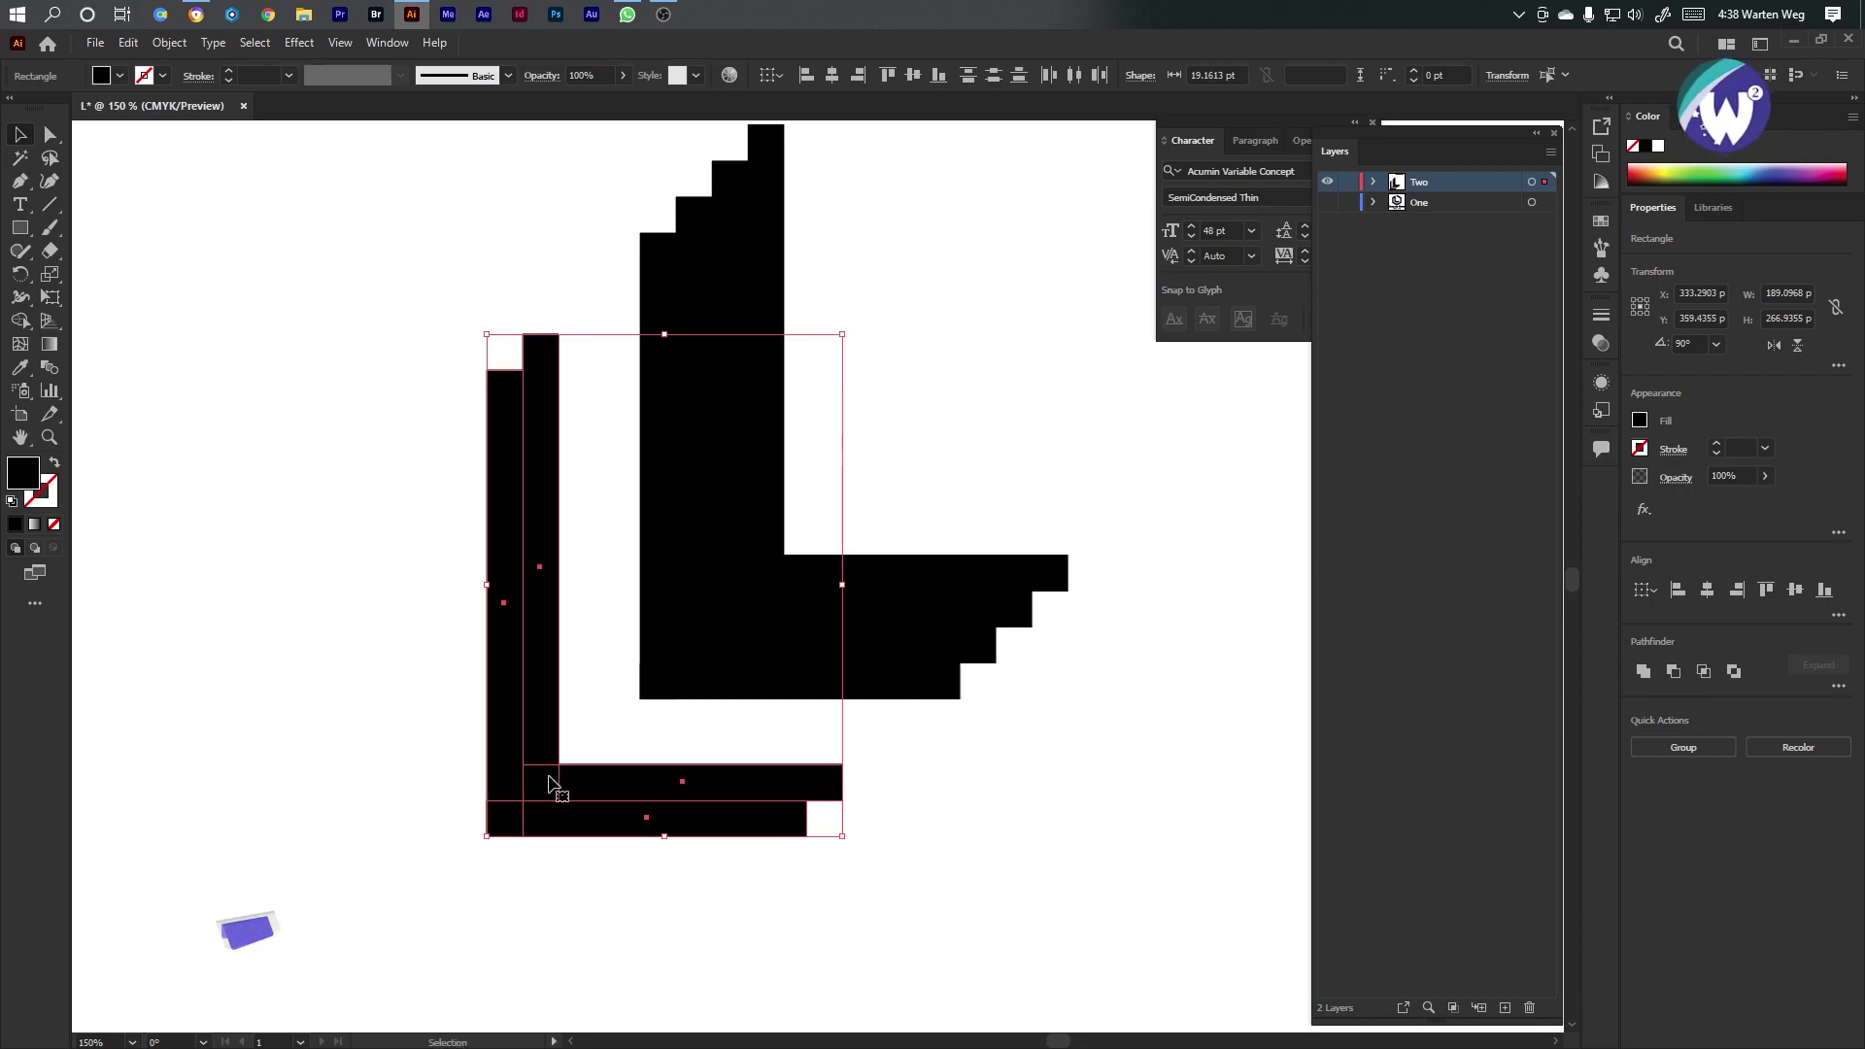
scroll(549, 776, up, 3)
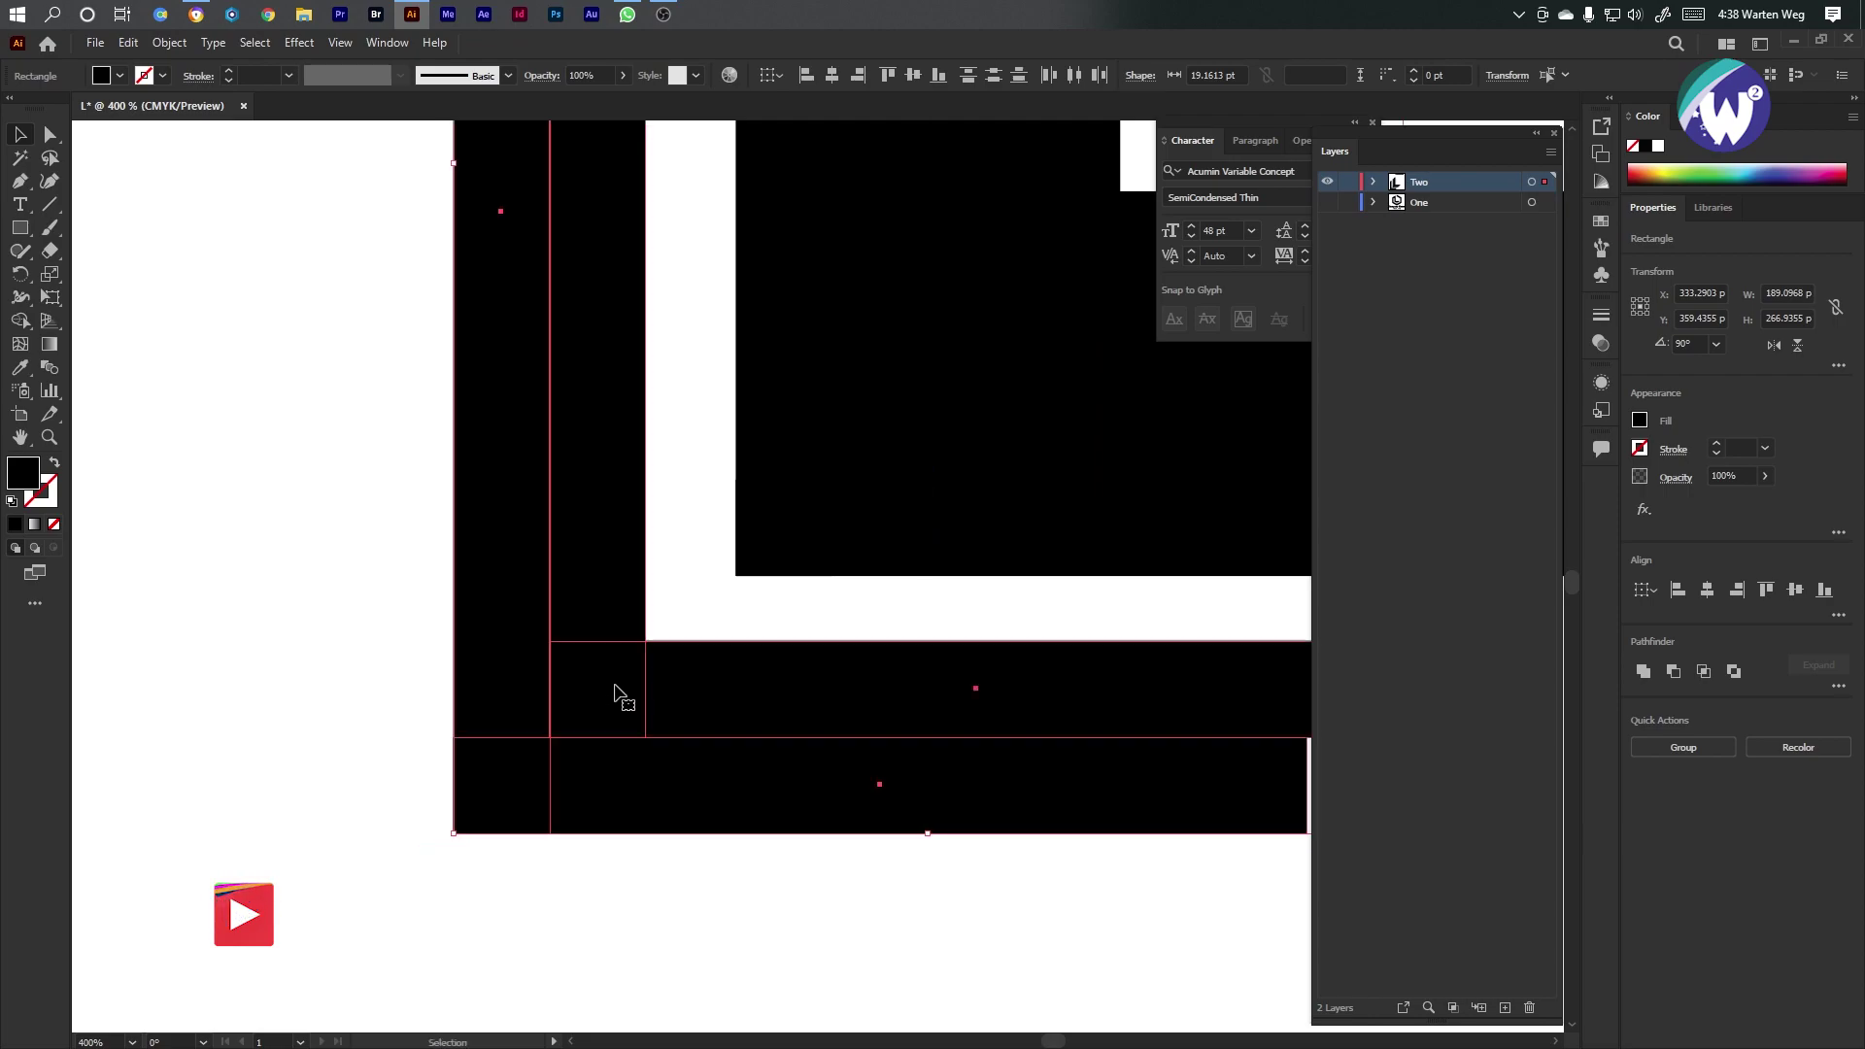
scroll(645, 691, up, 3)
drag(601, 673, 874, 483)
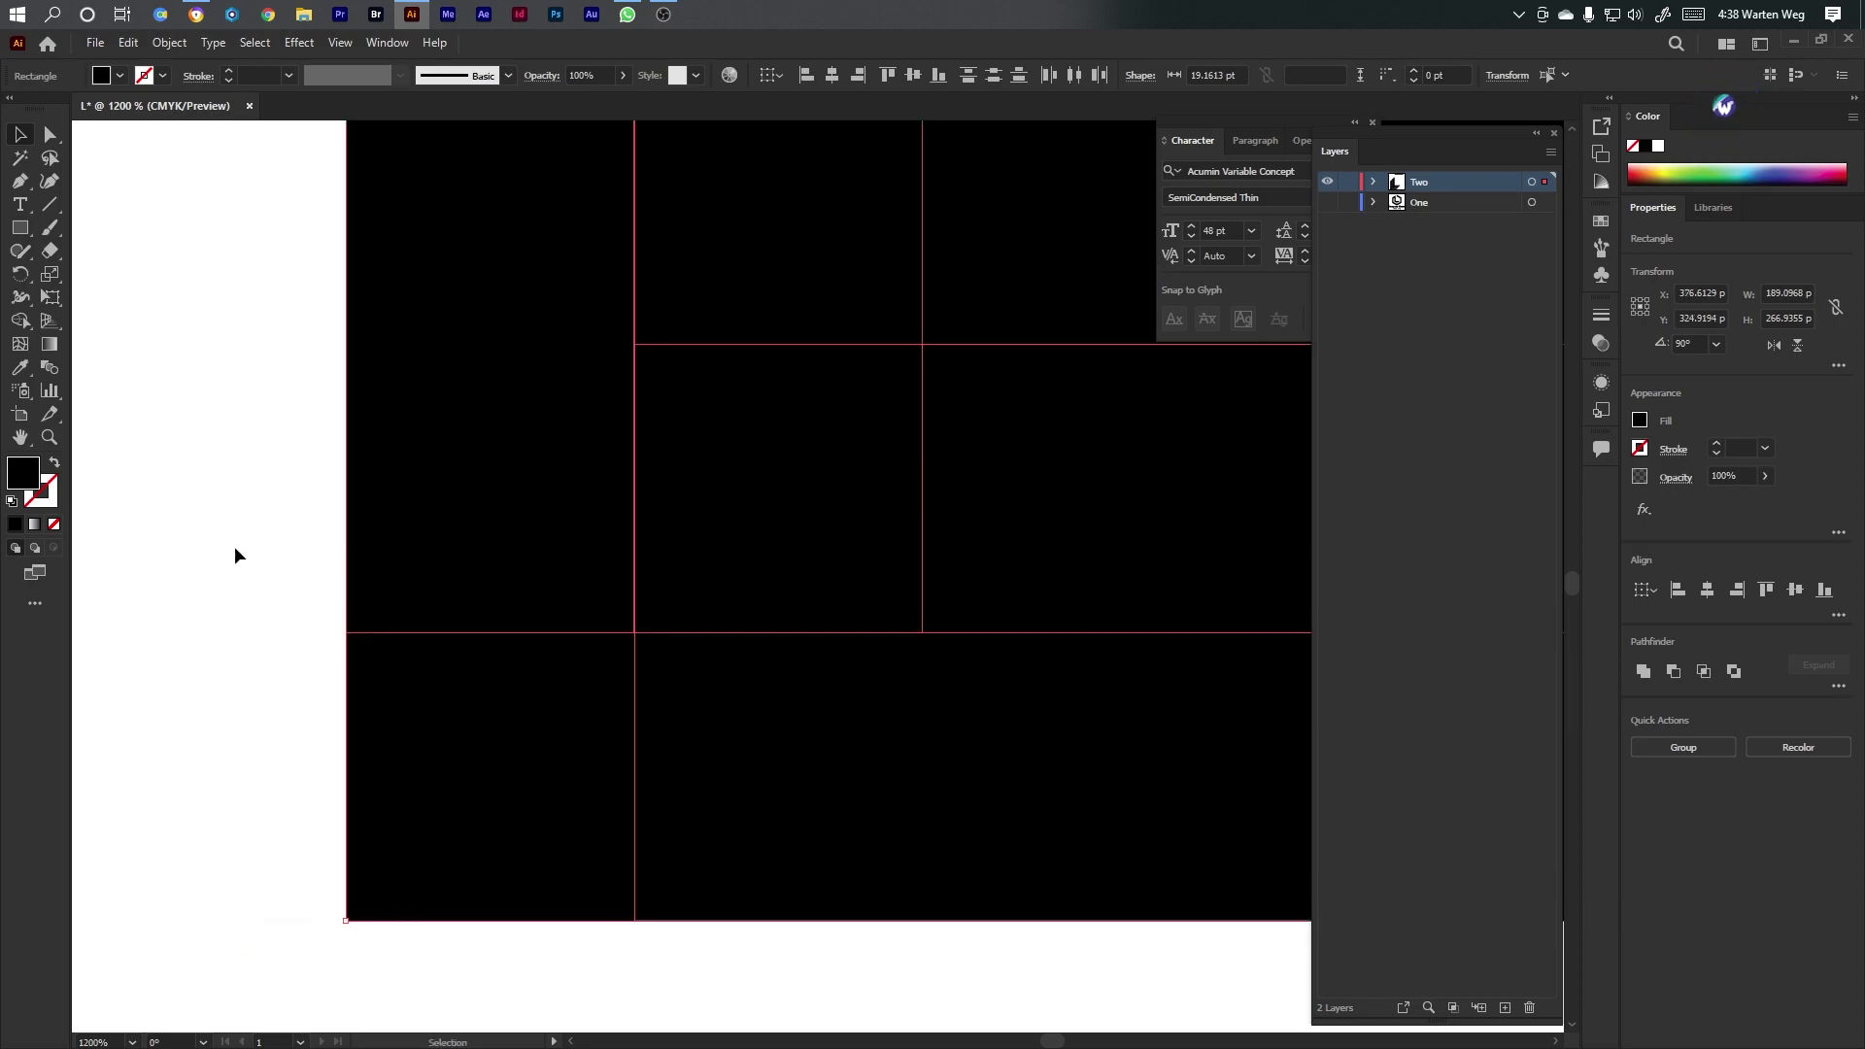
click(235, 555)
scroll(235, 554, down, 3)
Extend the five shorter-reaching upright bars upward until their tops are level with the innermost upright bar
key(space)
drag(437, 386, 575, 745)
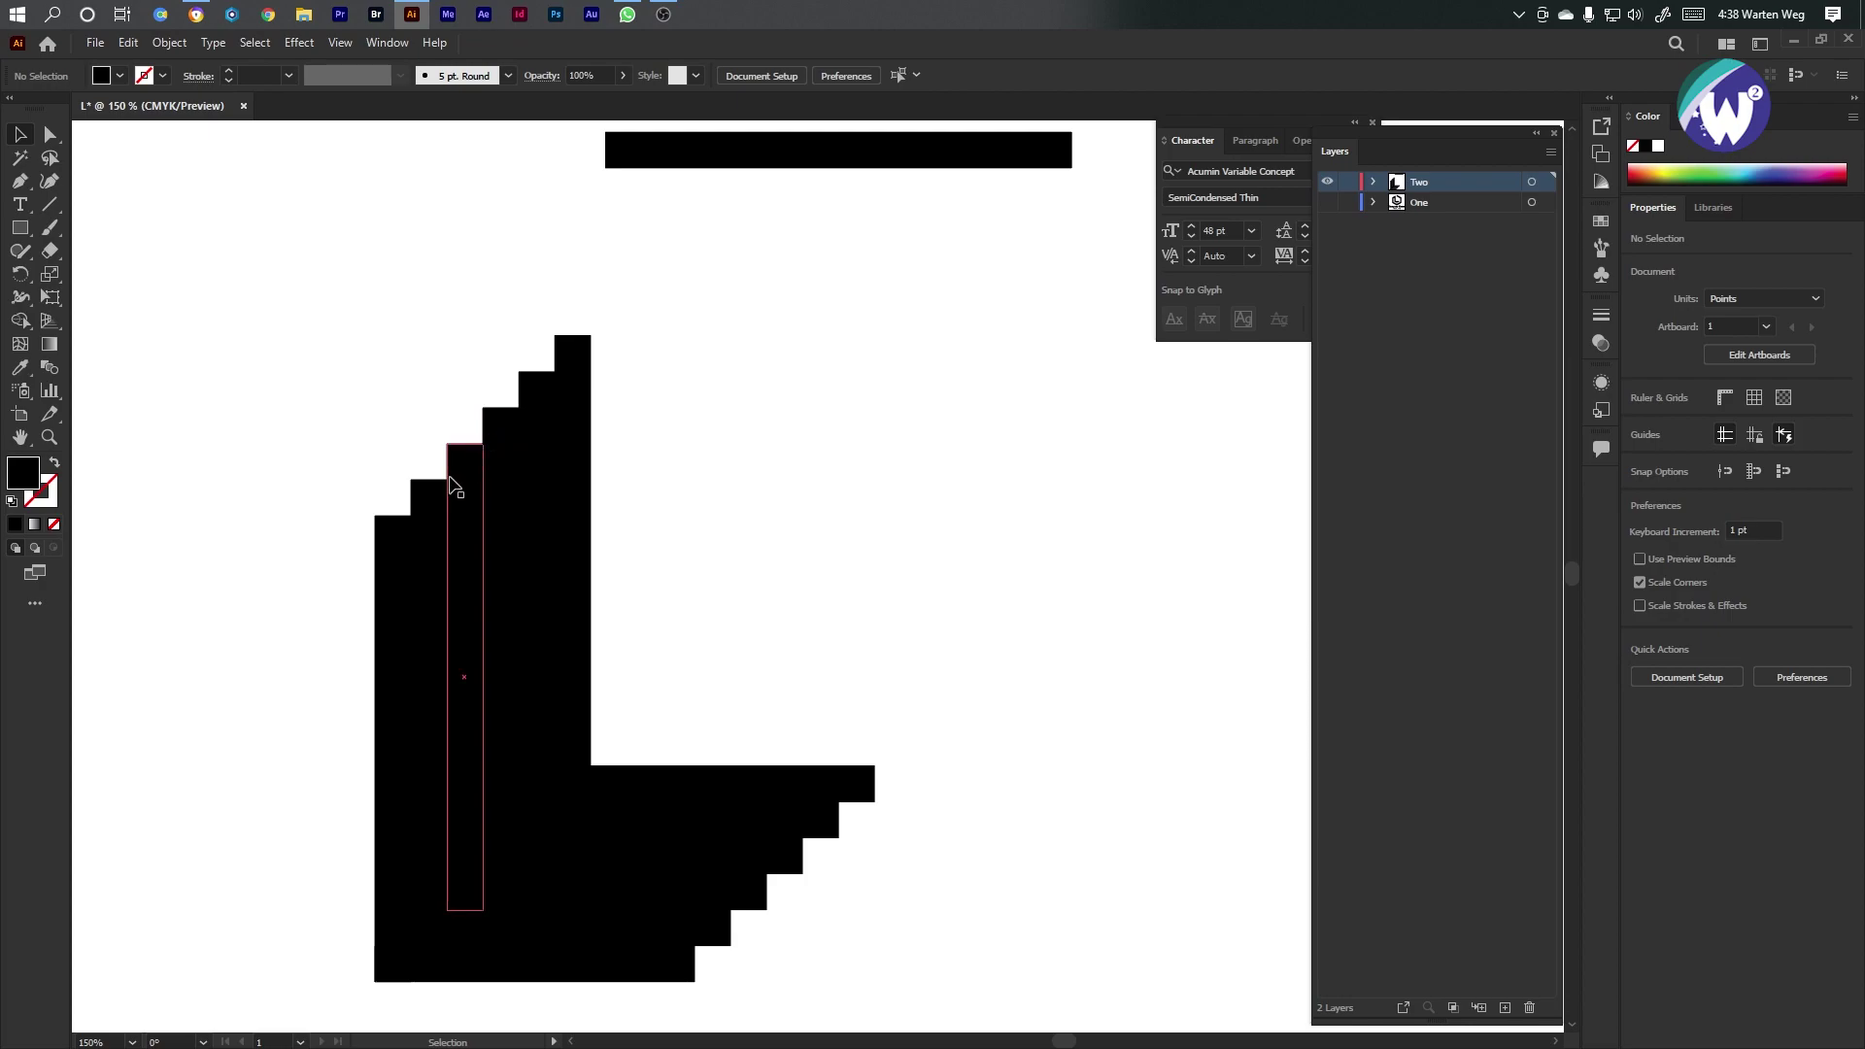
click(394, 551)
drag(393, 516, 419, 336)
click(434, 503)
drag(428, 478, 427, 335)
click(462, 495)
drag(465, 444, 465, 336)
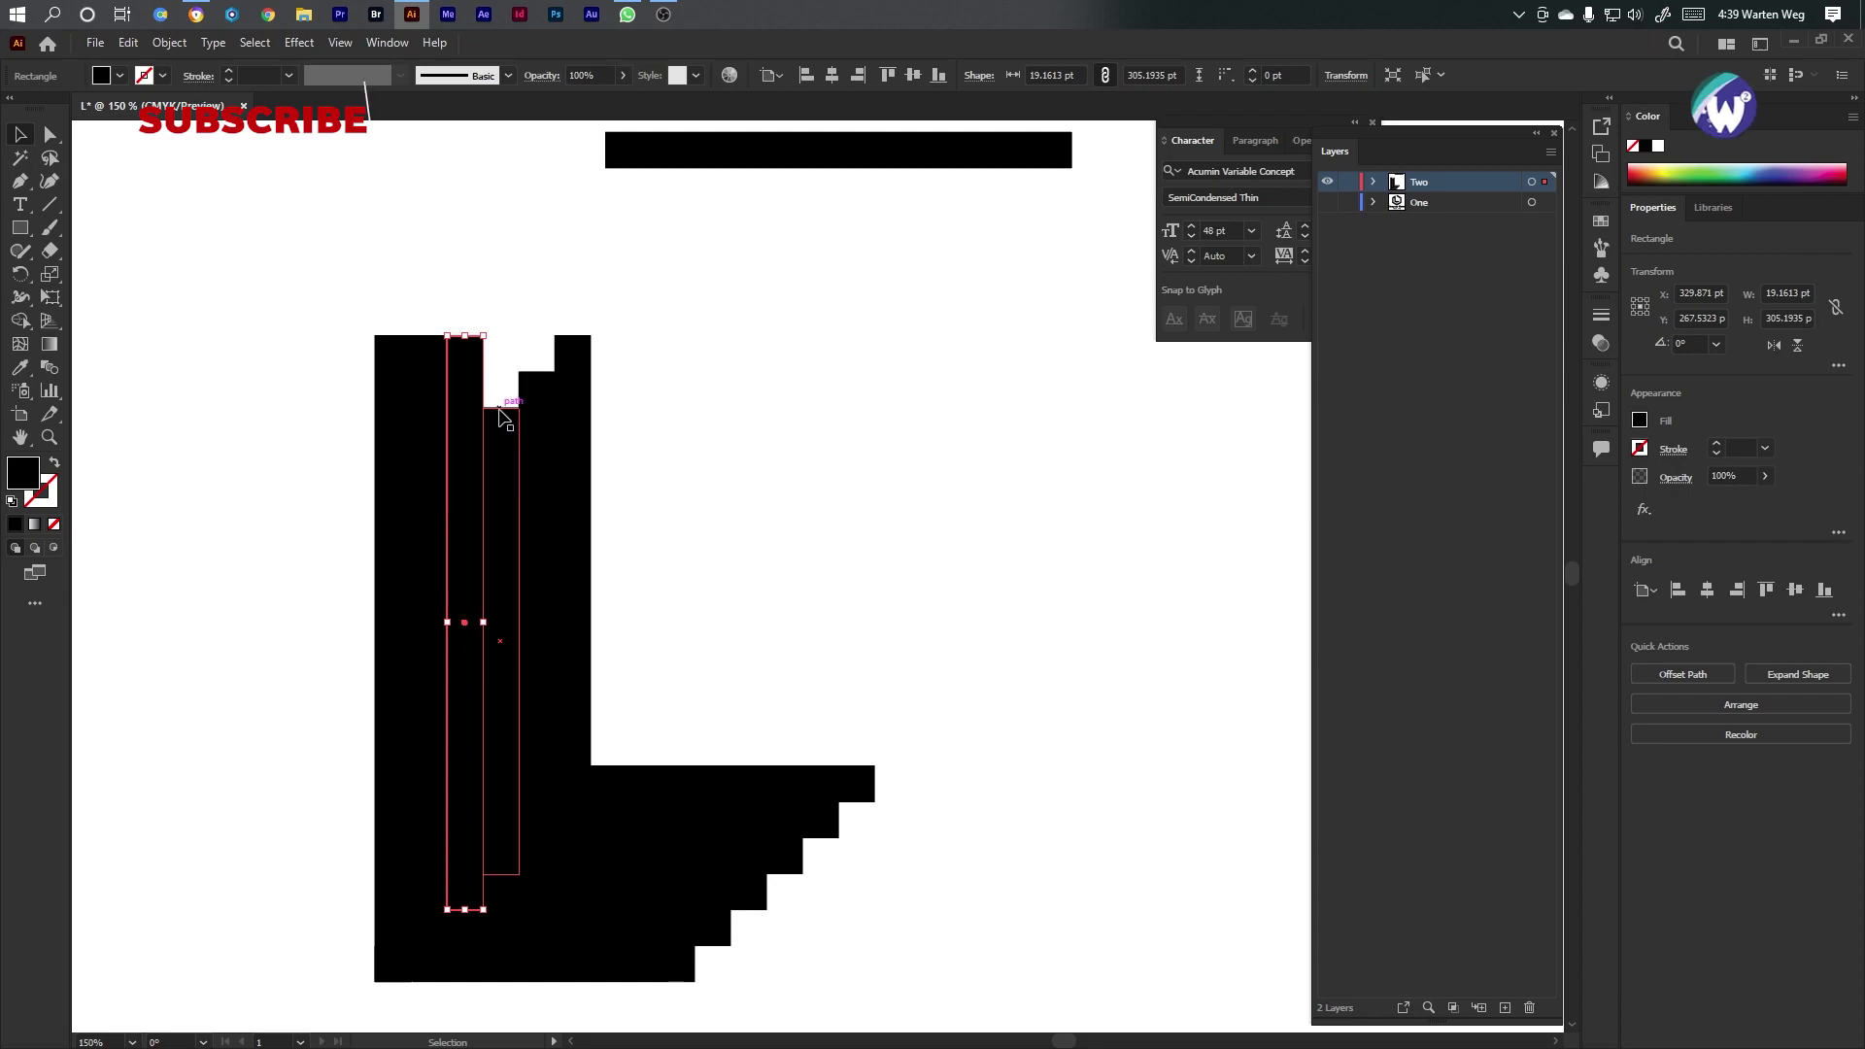
click(500, 416)
drag(501, 409, 540, 336)
click(532, 389)
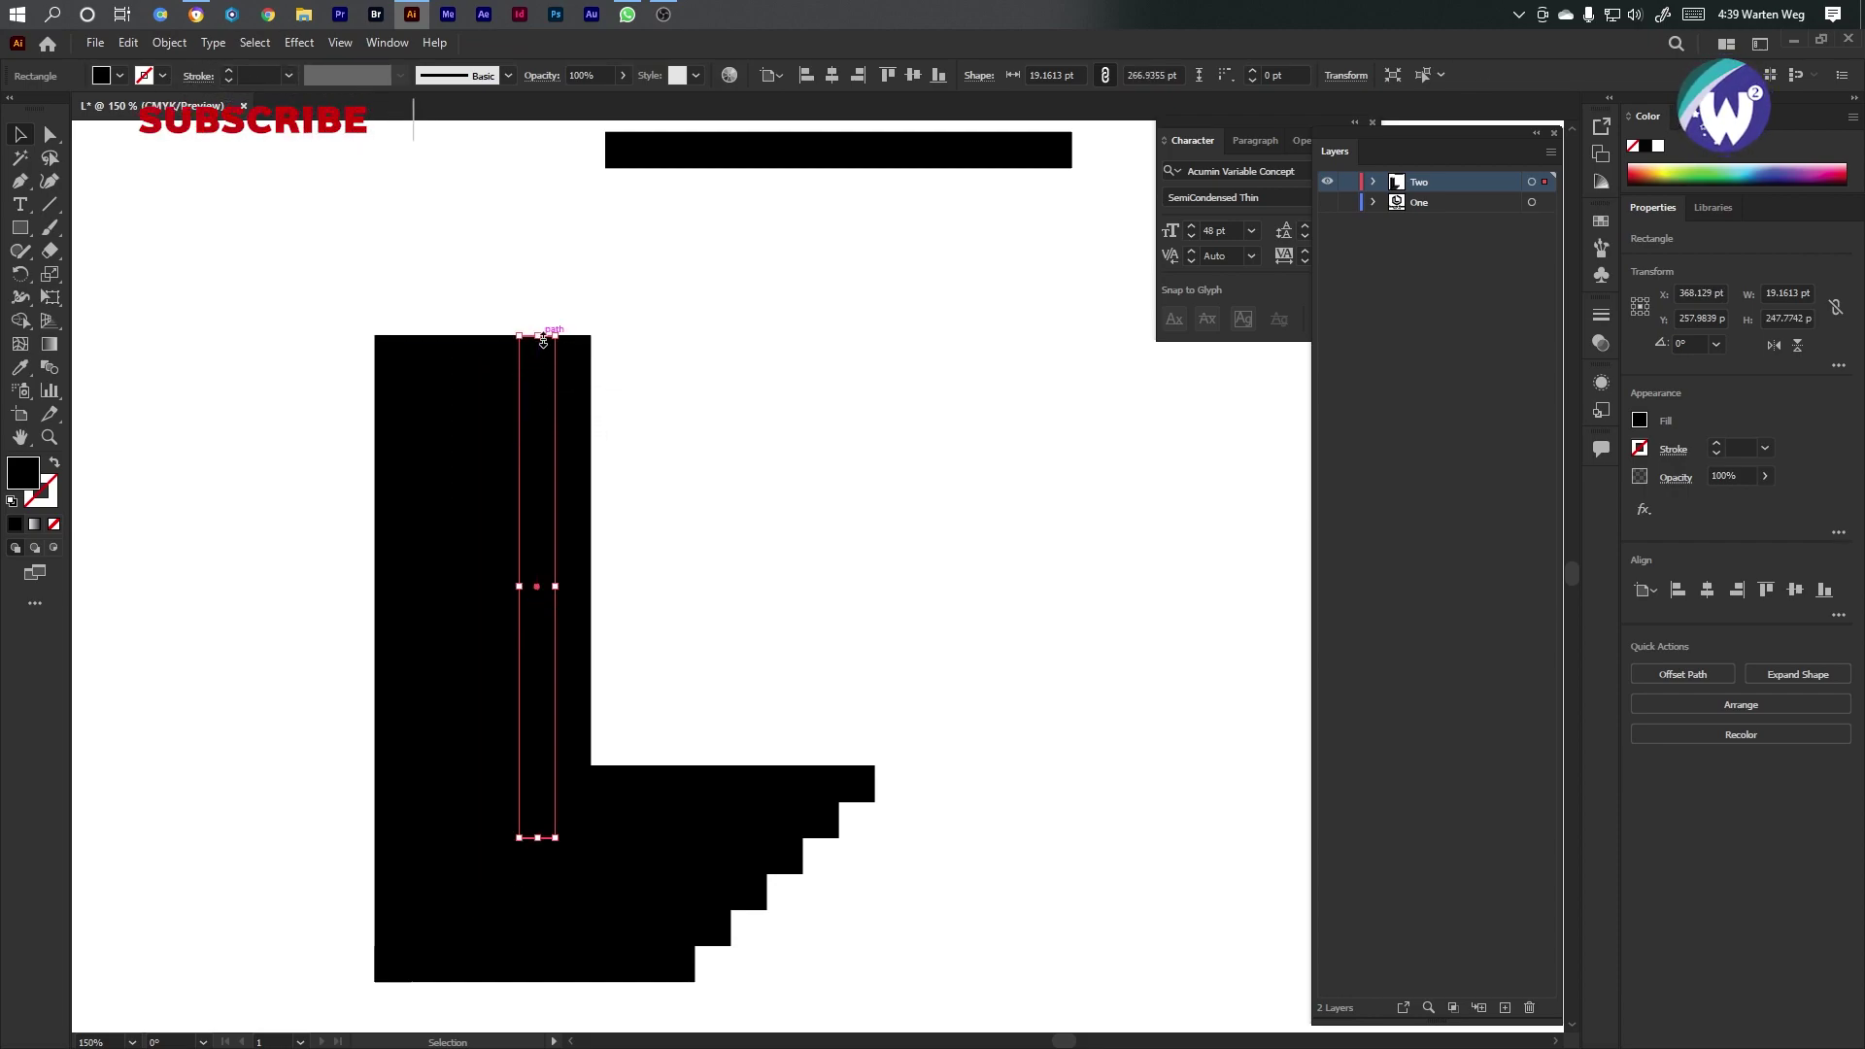
Extend the stepped horizontal bars to the right until their ends line up with the uppermost horizontal bar
click(839, 820)
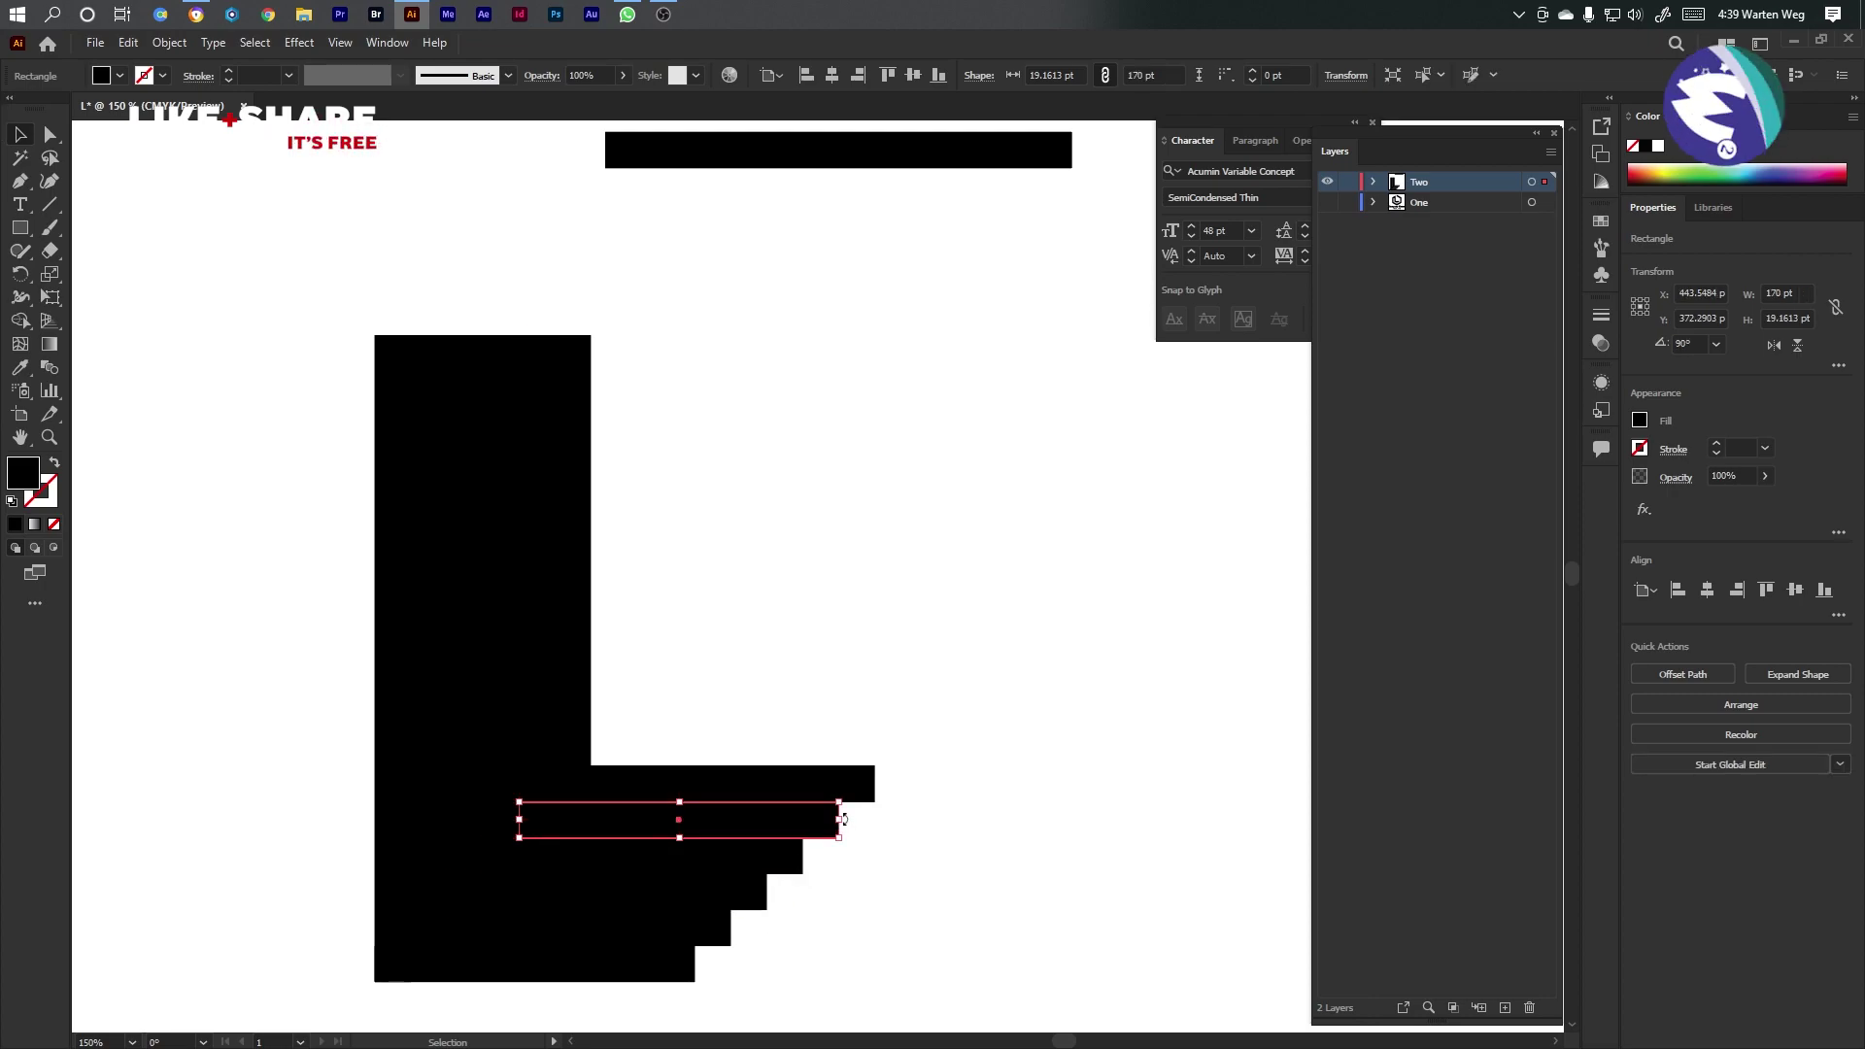
drag(841, 819, 874, 852)
click(798, 858)
click(768, 896)
drag(771, 895, 872, 884)
click(728, 930)
drag(729, 930, 880, 923)
click(690, 967)
drag(702, 965, 869, 955)
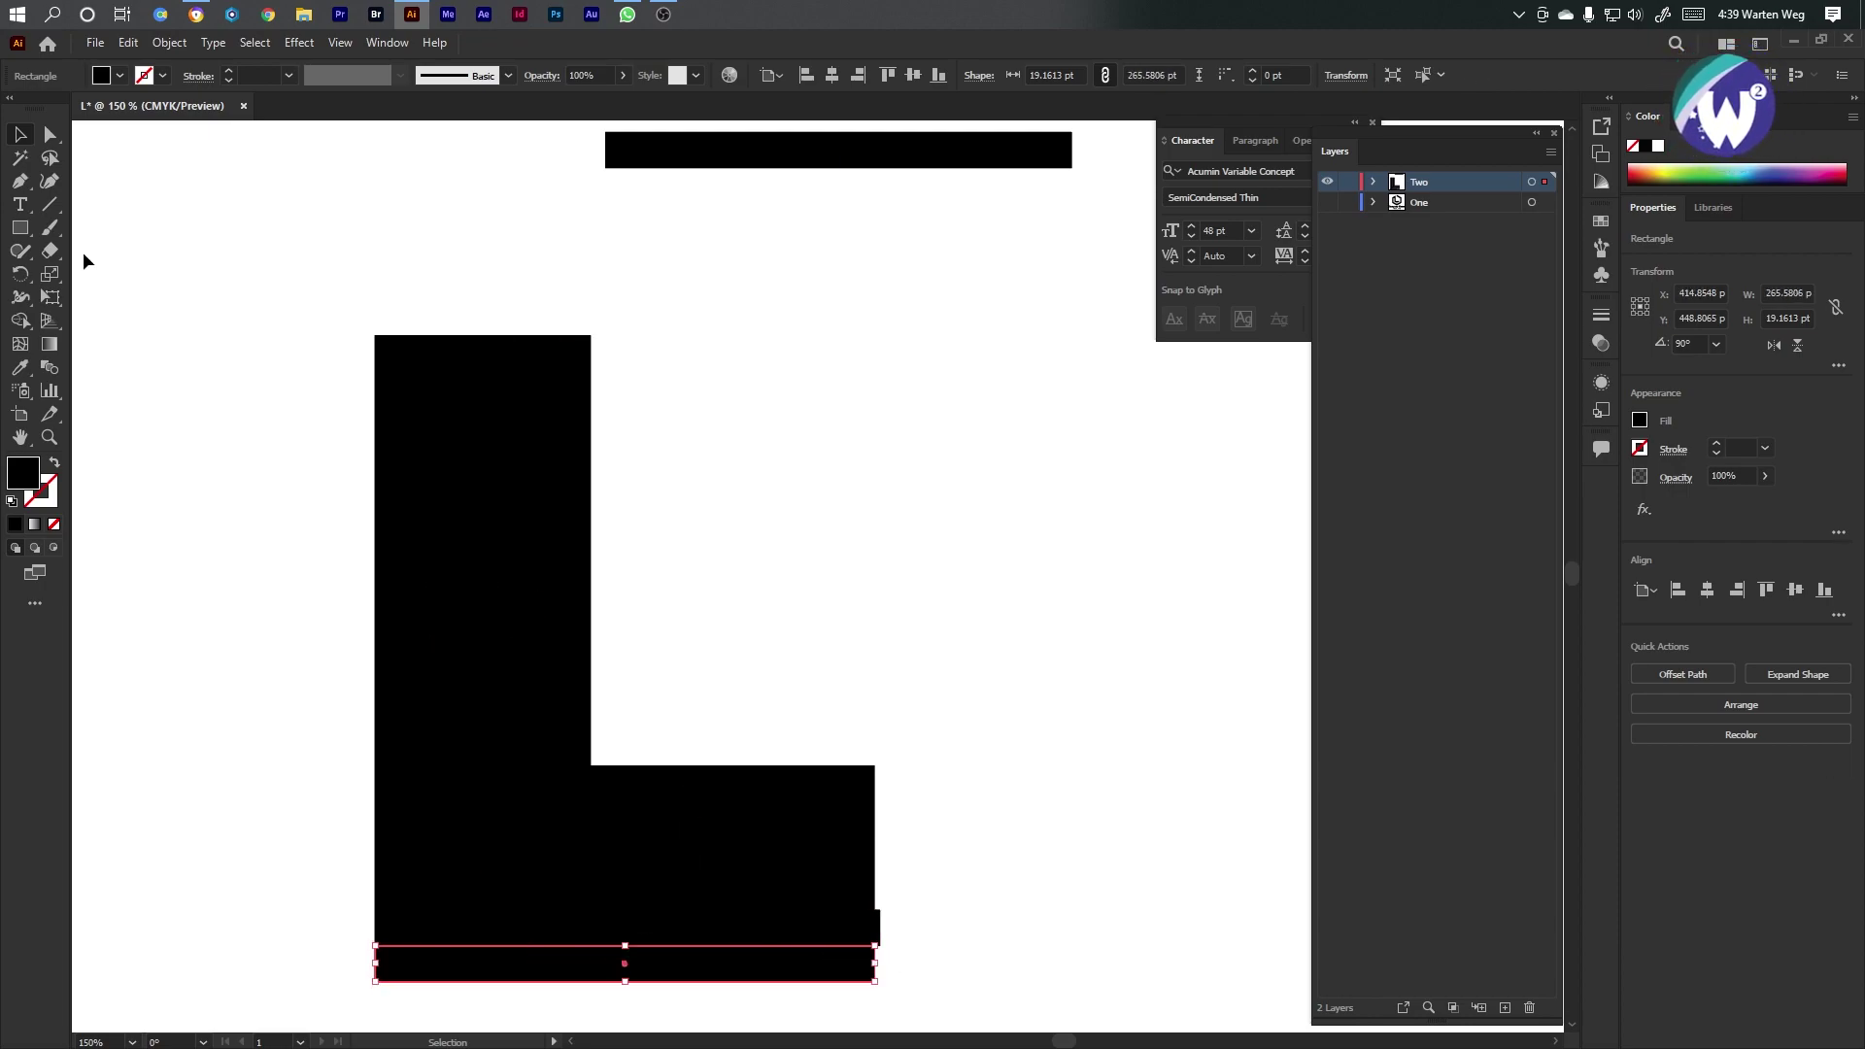
Draw two black rectangles as trimming shapes, one across the tops of the upright bars and one over the horizontal bars' right ends
click(16, 233)
drag(241, 270, 625, 369)
drag(933, 733, 852, 991)
Select the bars with both trimming rectangles and cut away the rectangles and the bar ends beneath them using Shape Builder
drag(173, 184, 970, 1004)
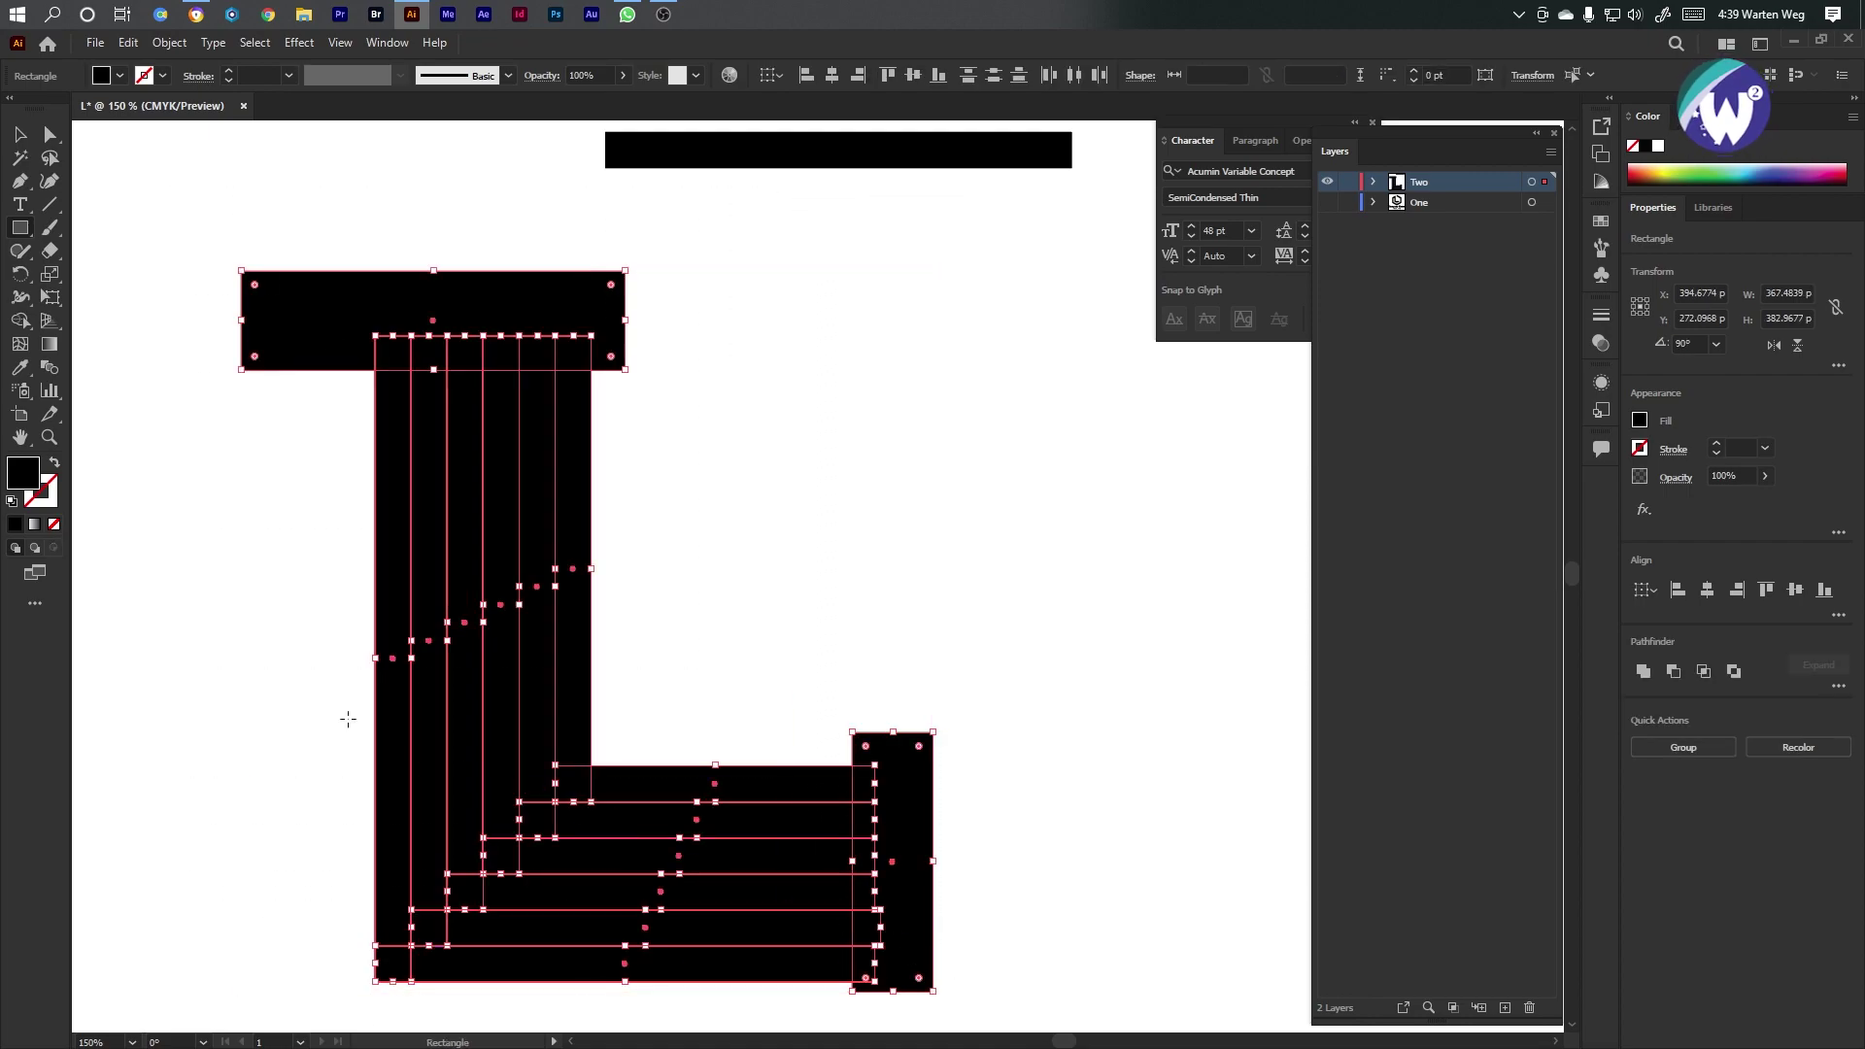
click(21, 321)
drag(325, 341, 621, 364)
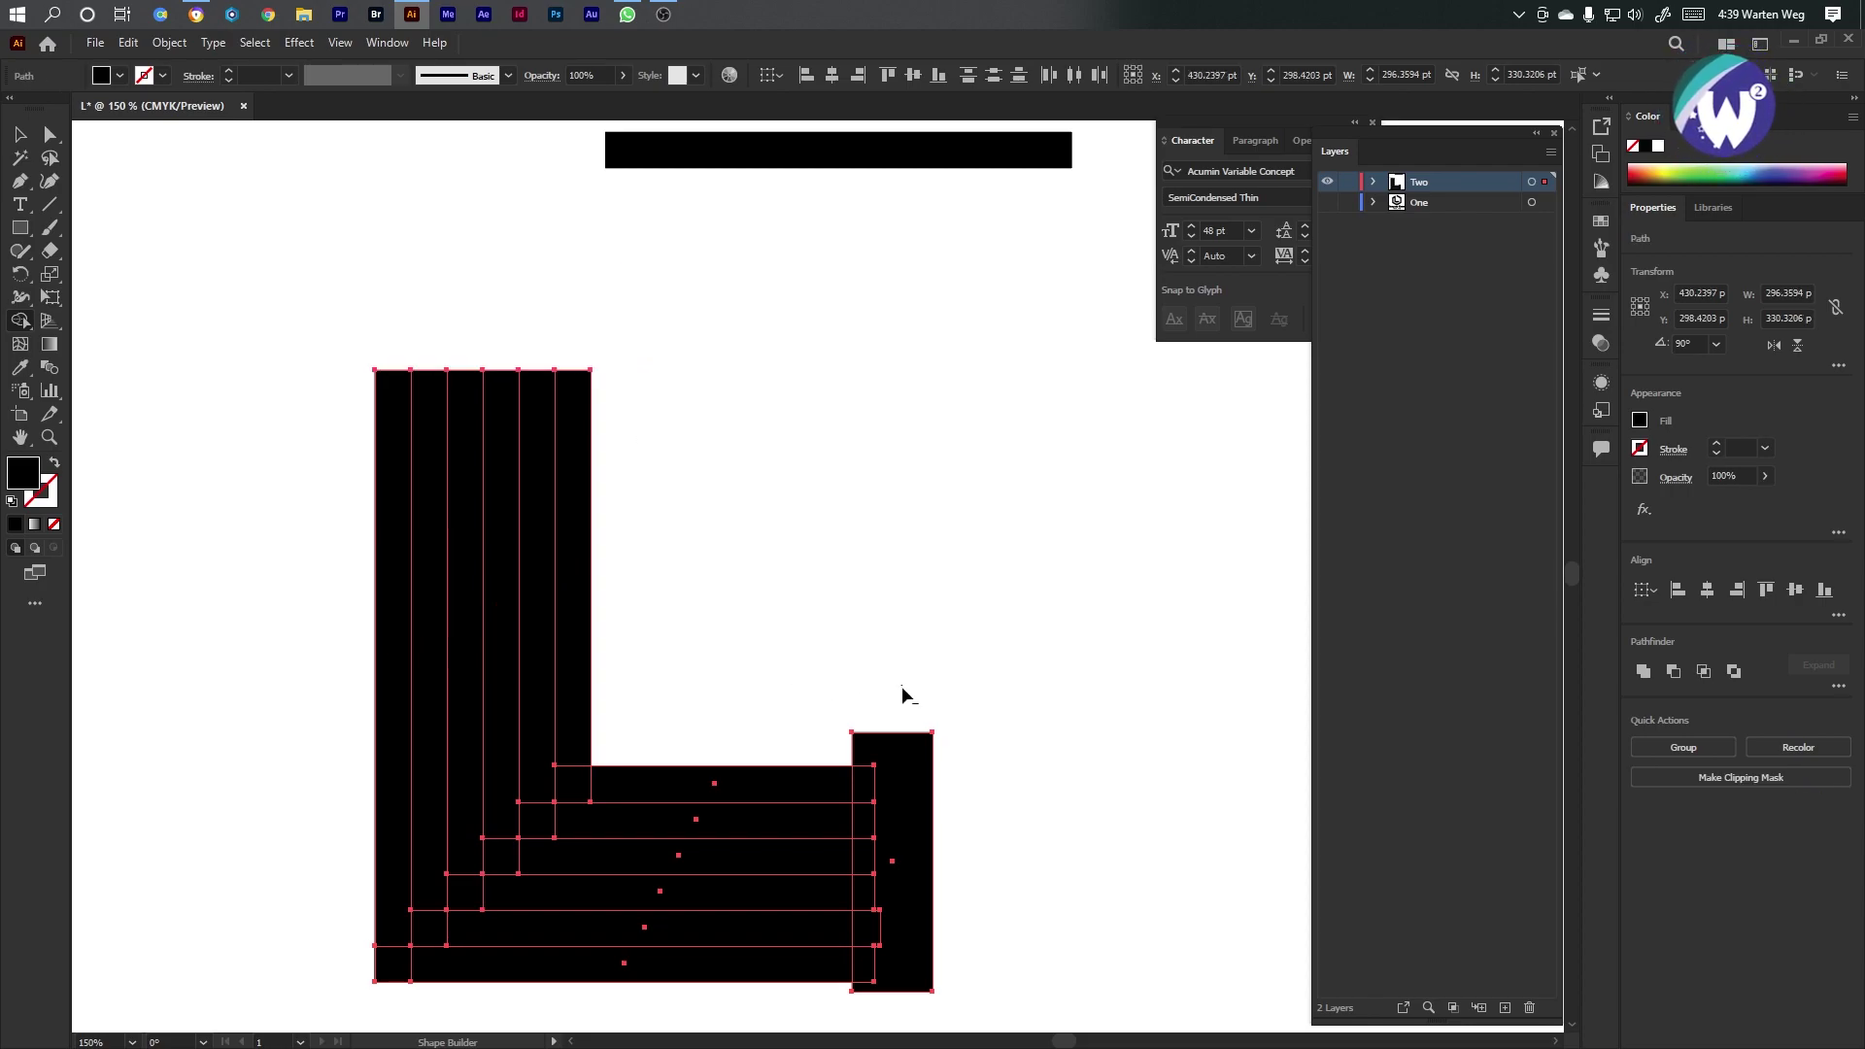
drag(902, 688, 888, 758)
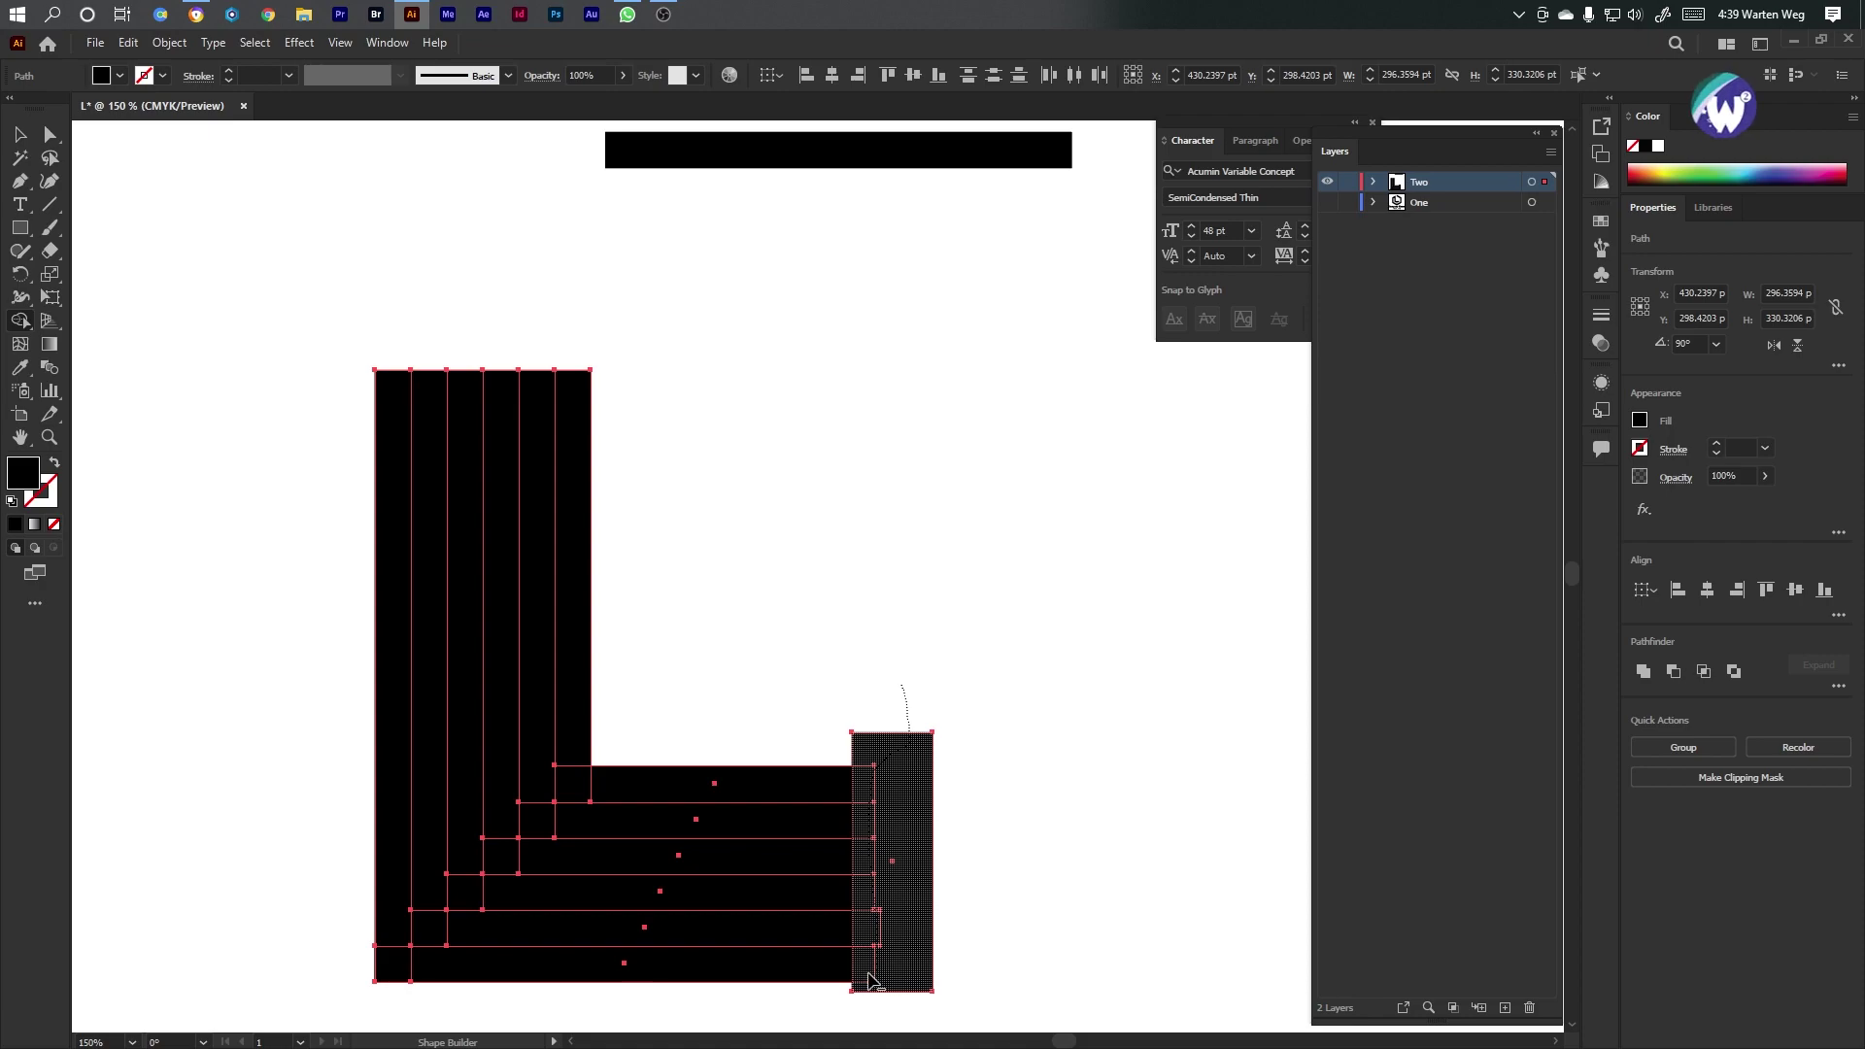
drag(871, 979, 979, 871)
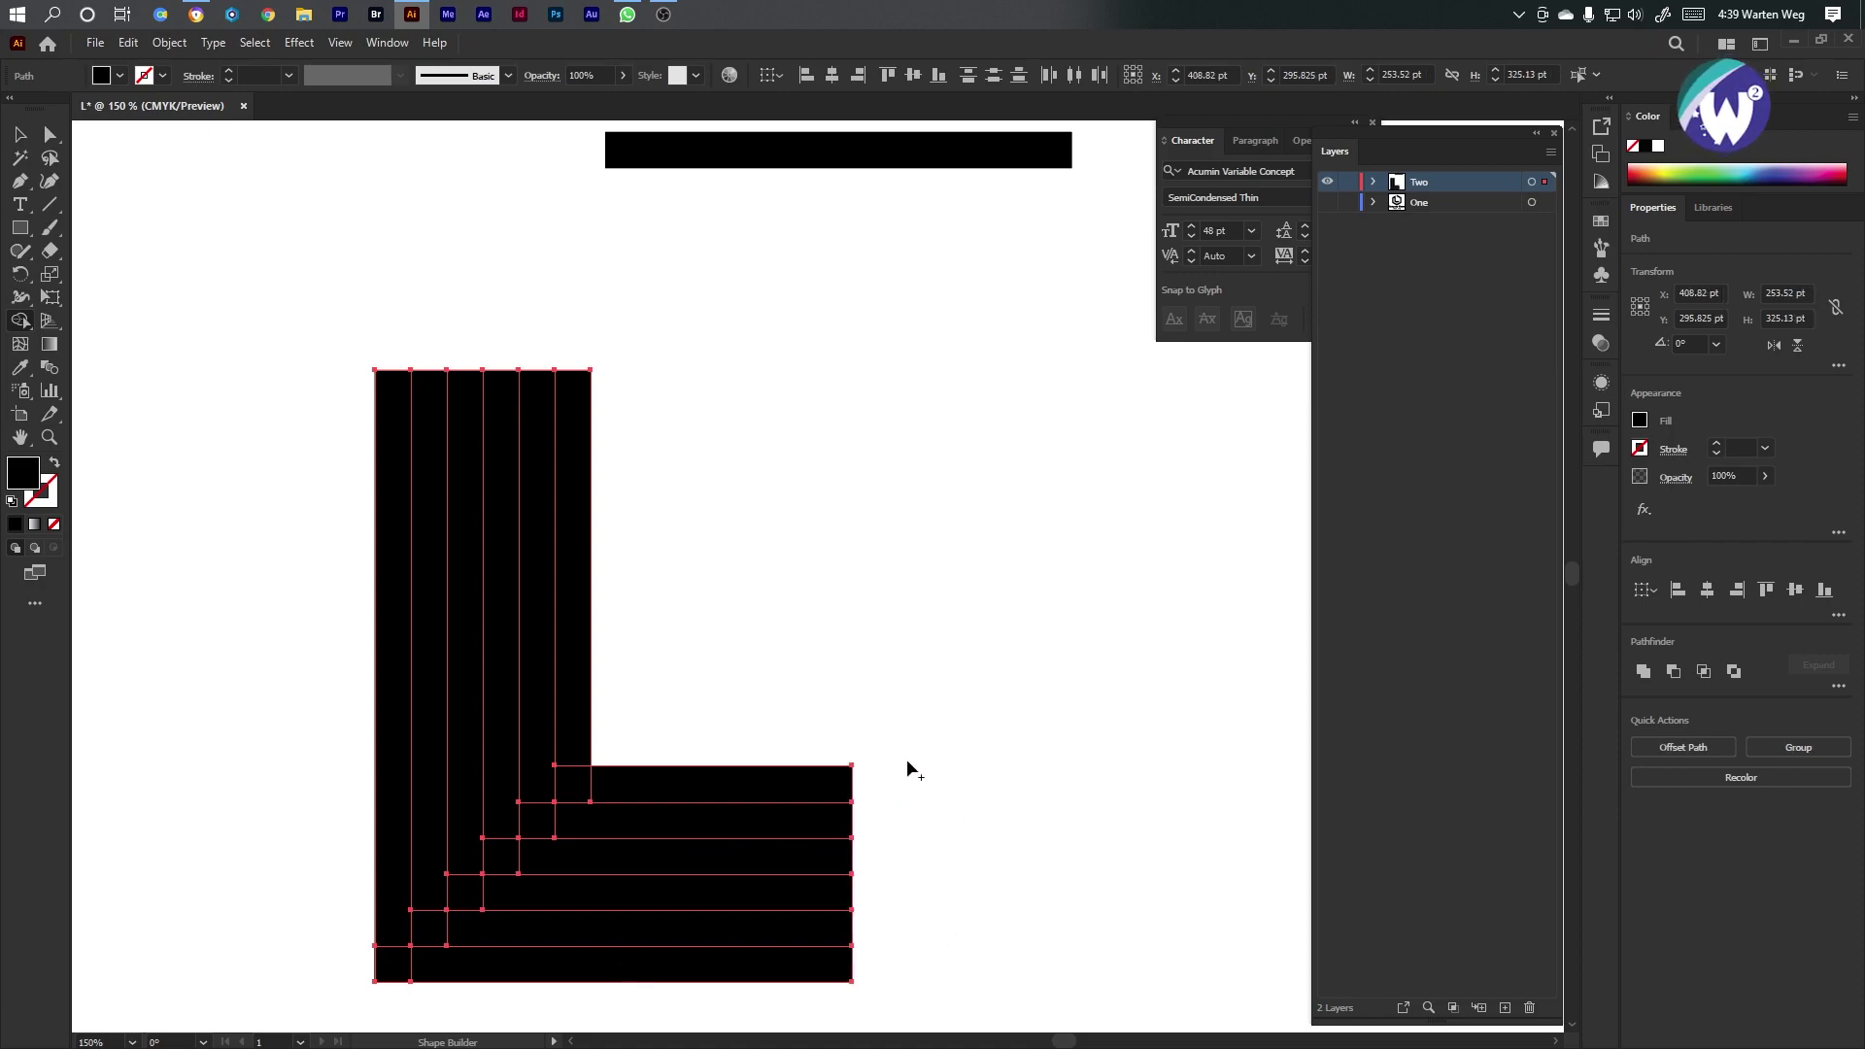
Delete the upright and horizontal bars of the second and fourth L's, counted from the inside, to open white gaps
click(17, 137)
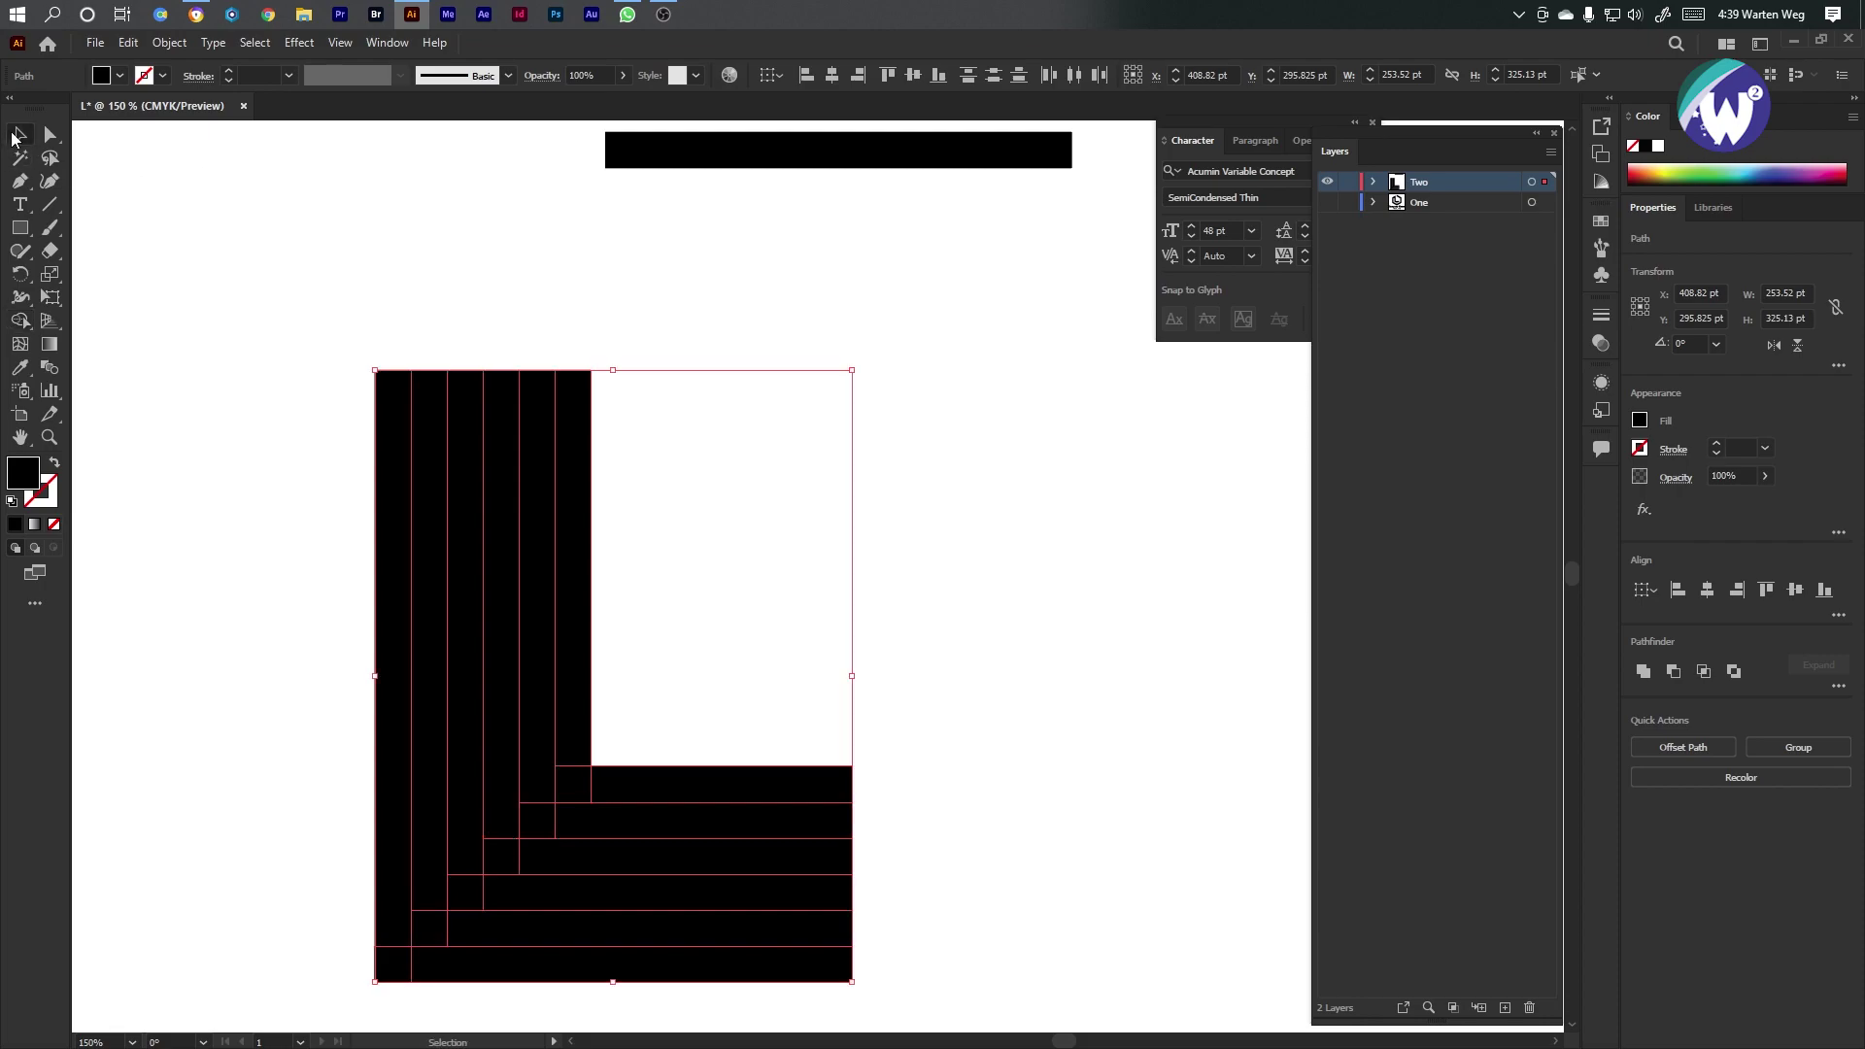
click(120, 208)
click(544, 398)
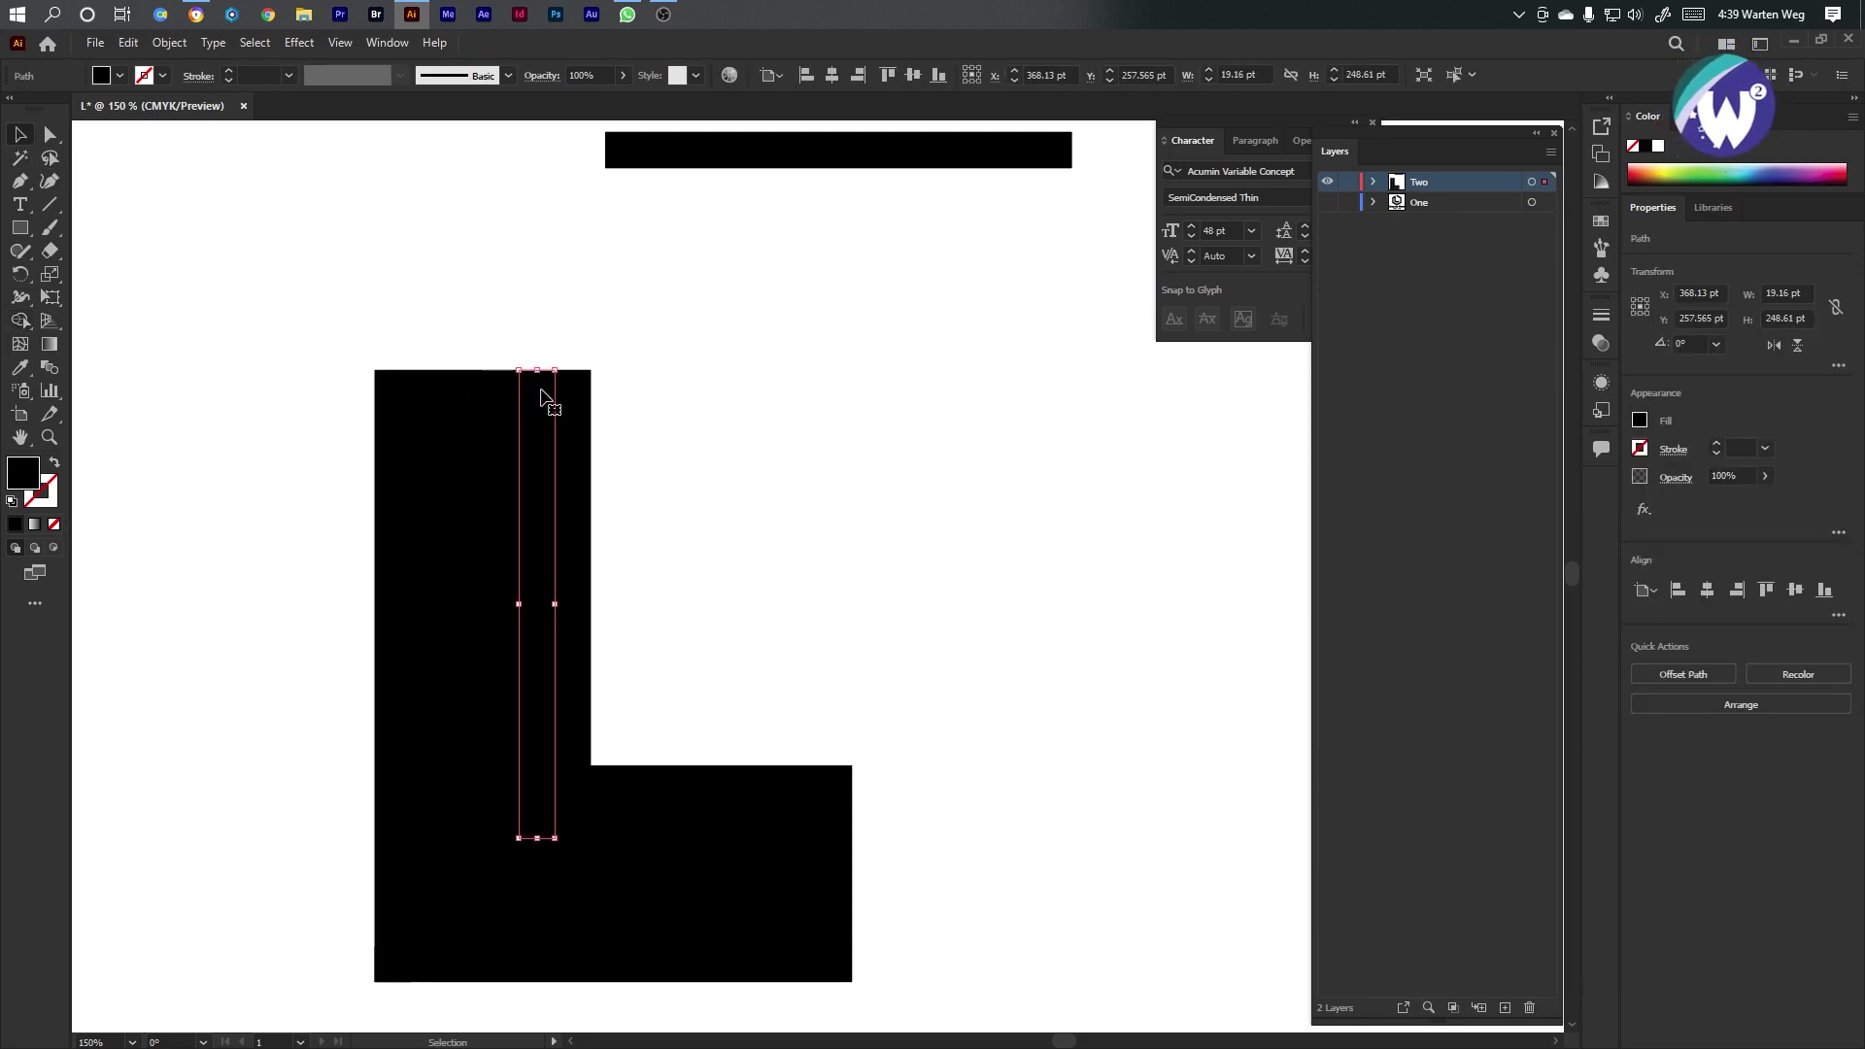
key(Delete)
click(597, 822)
key(Delete)
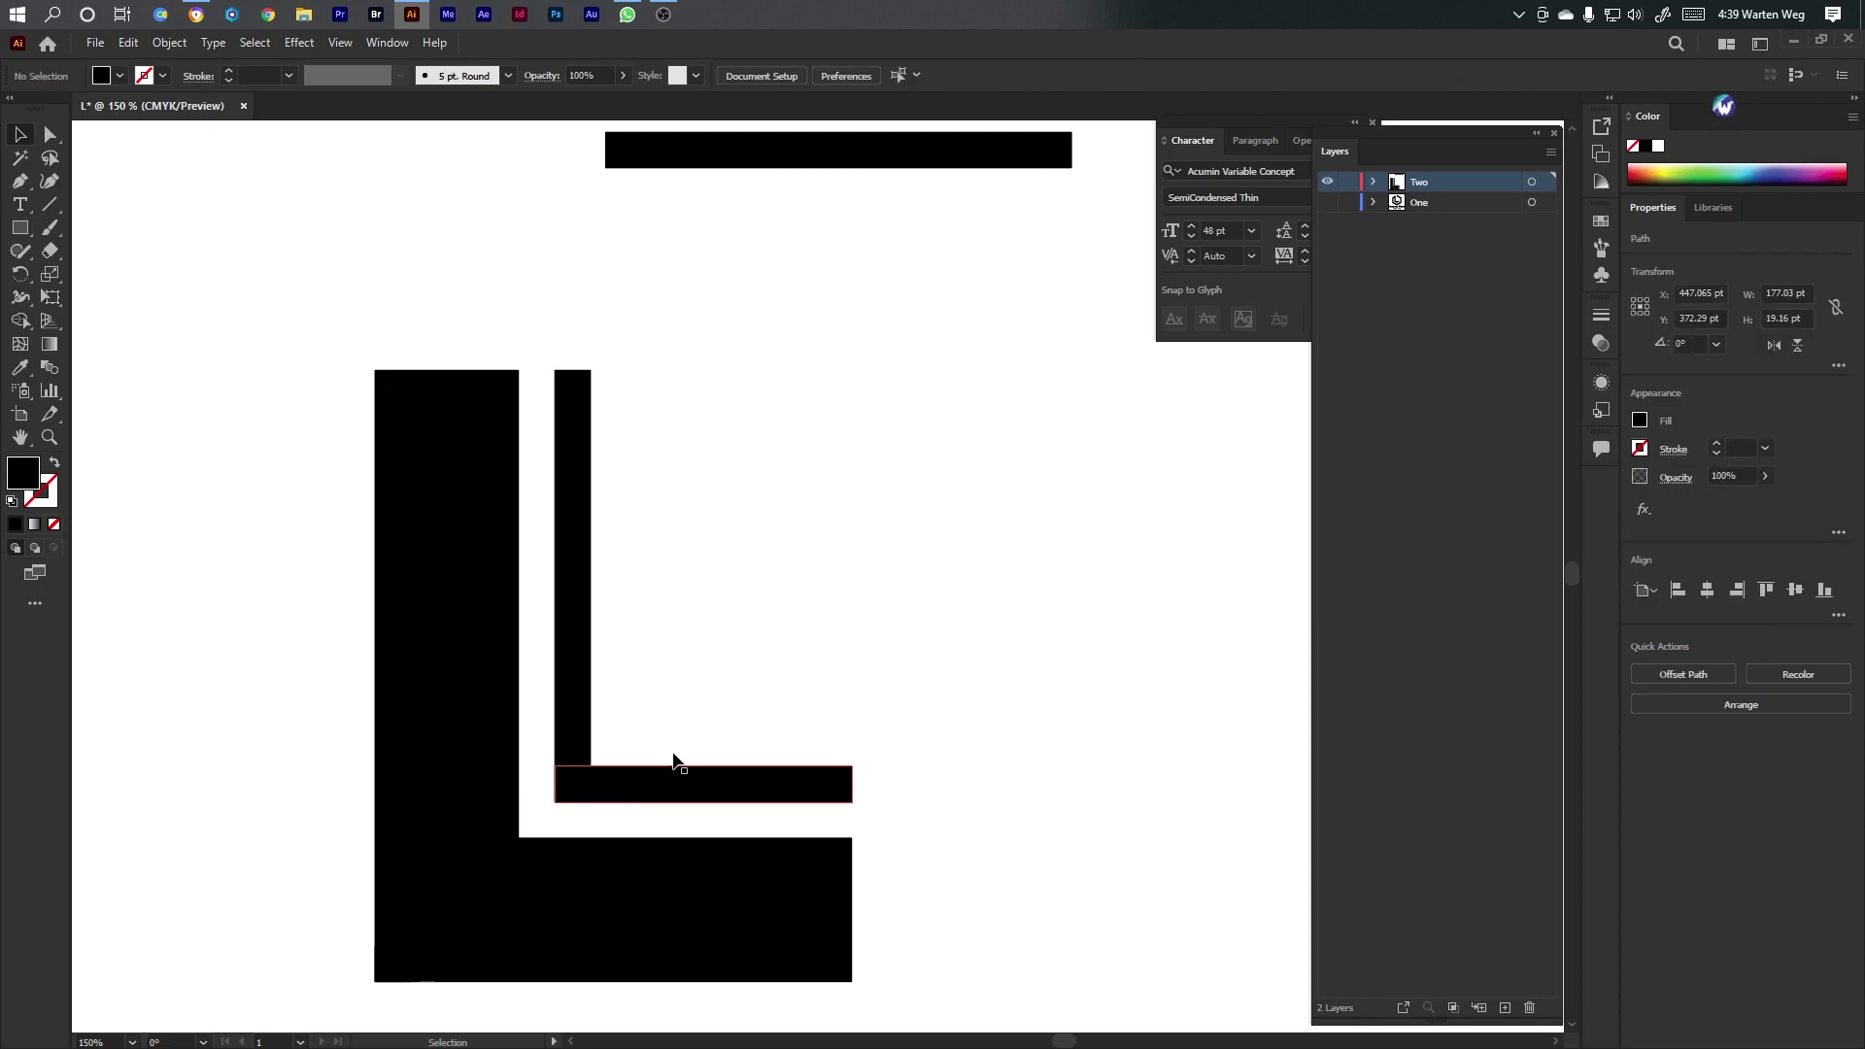
click(458, 439)
key(Delete)
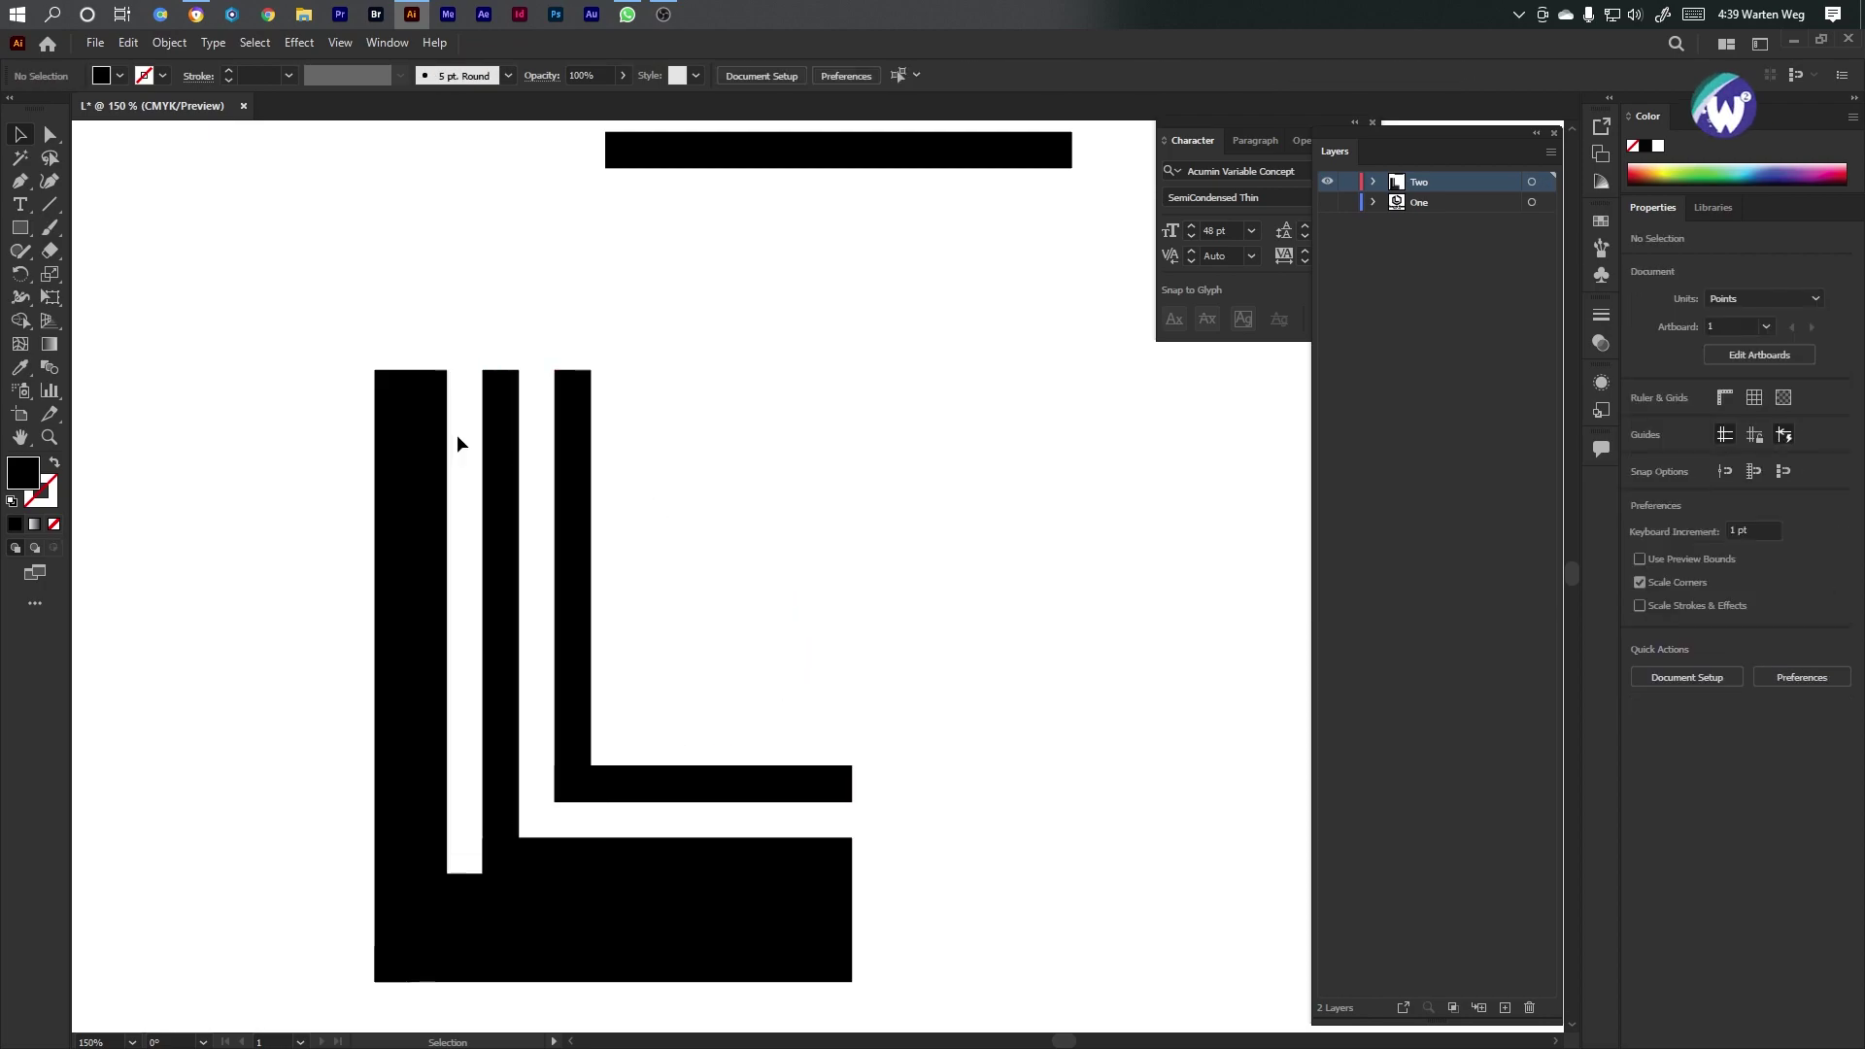
click(499, 894)
key(Delete)
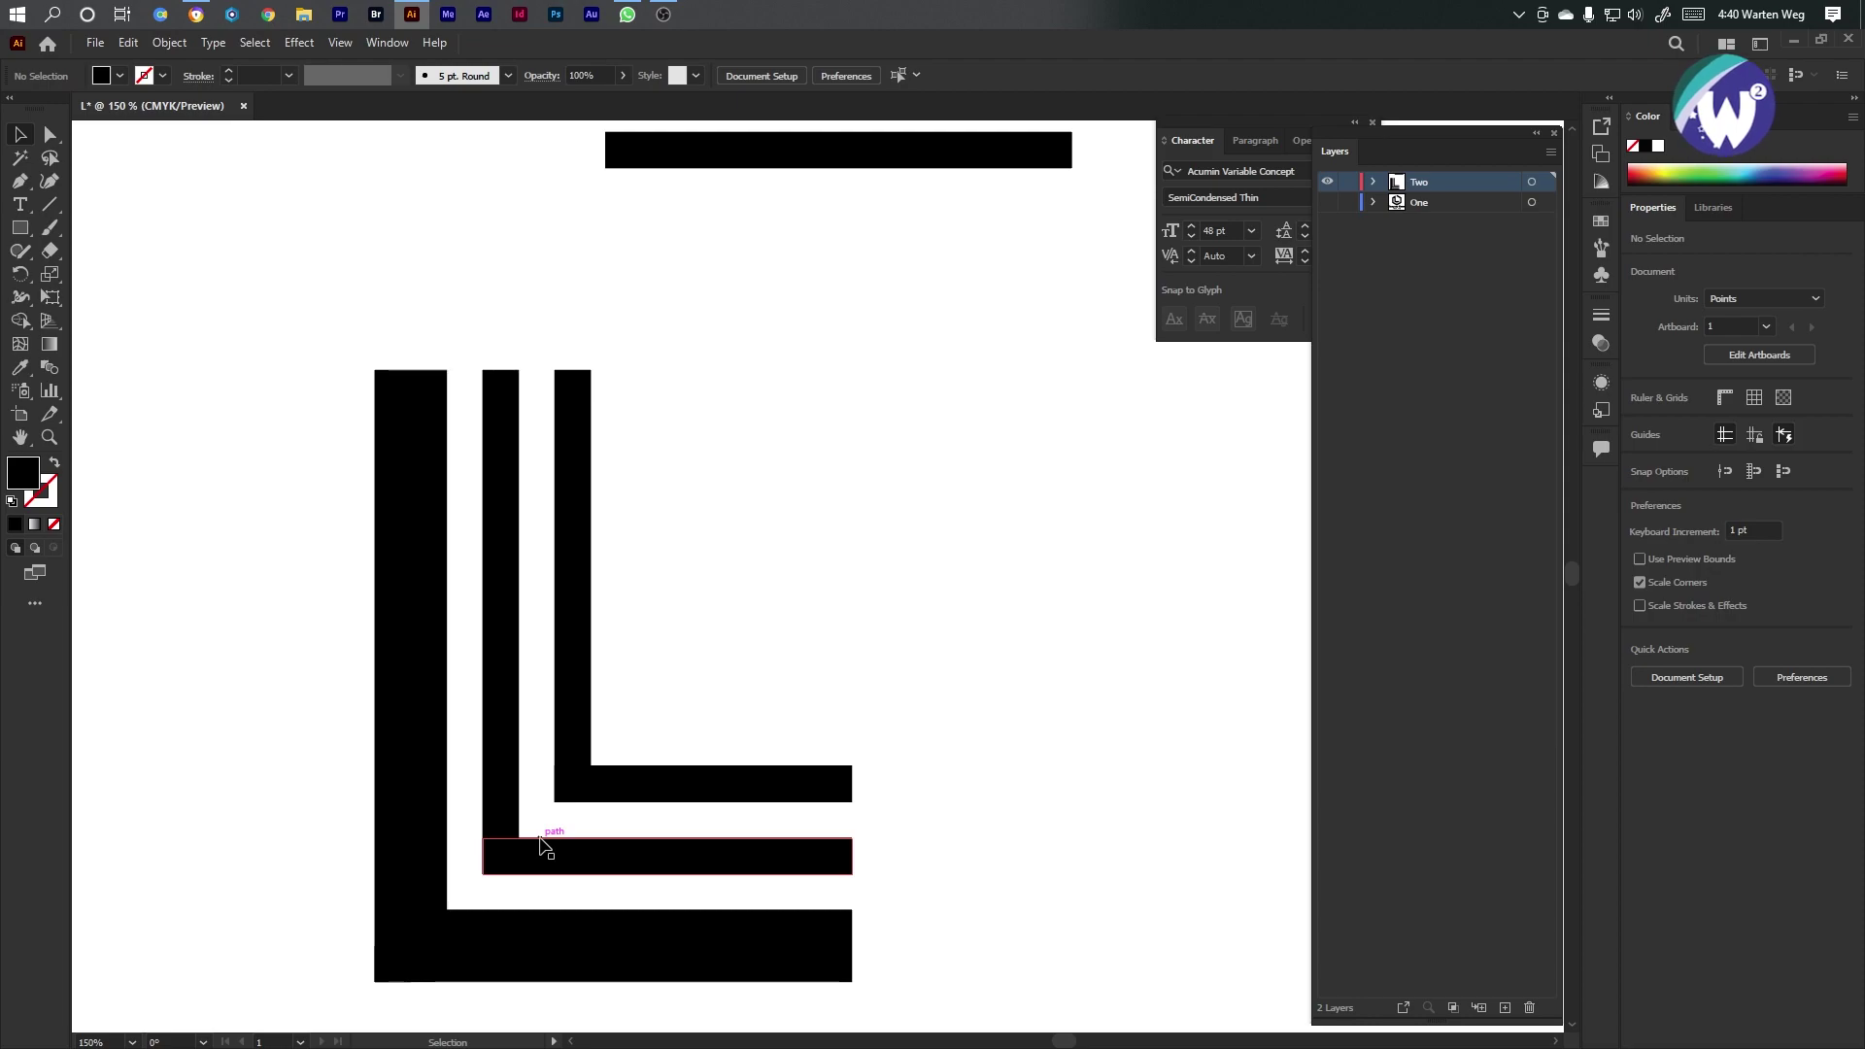
drag(537, 850, 645, 645)
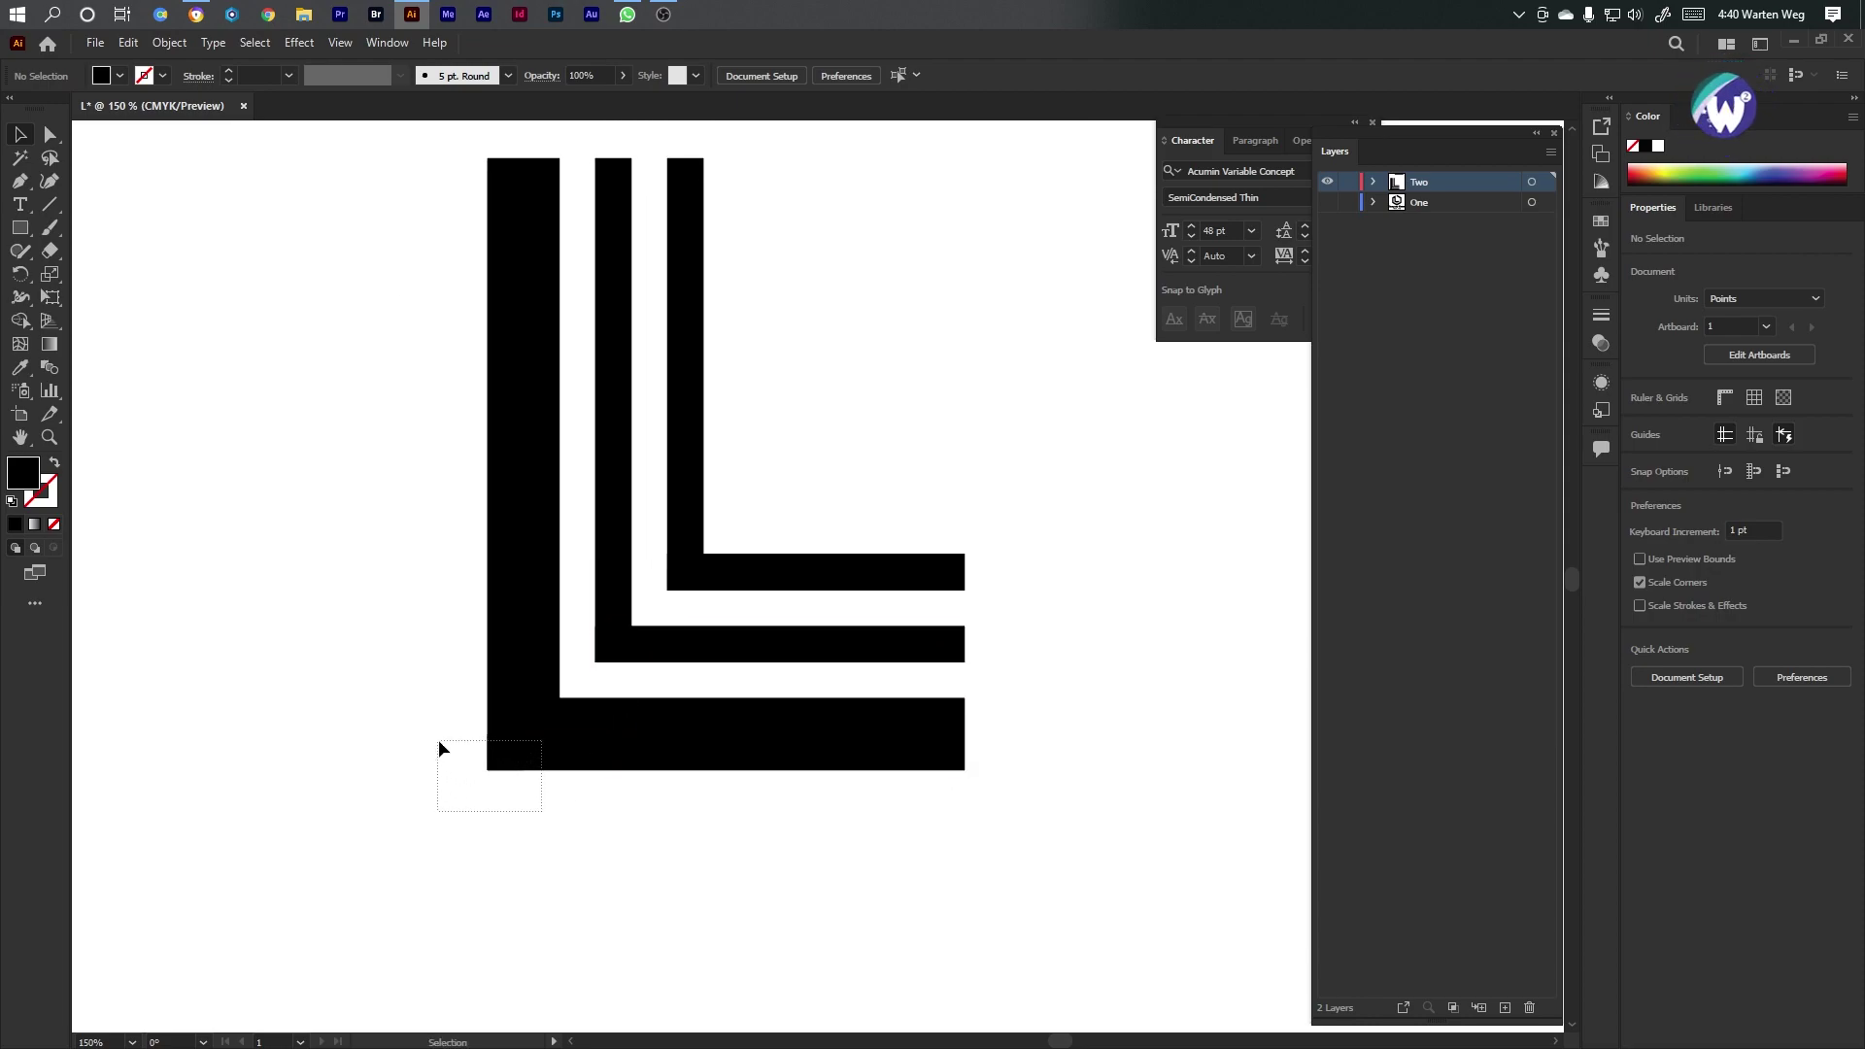
drag(439, 743, 435, 740)
key(Delete)
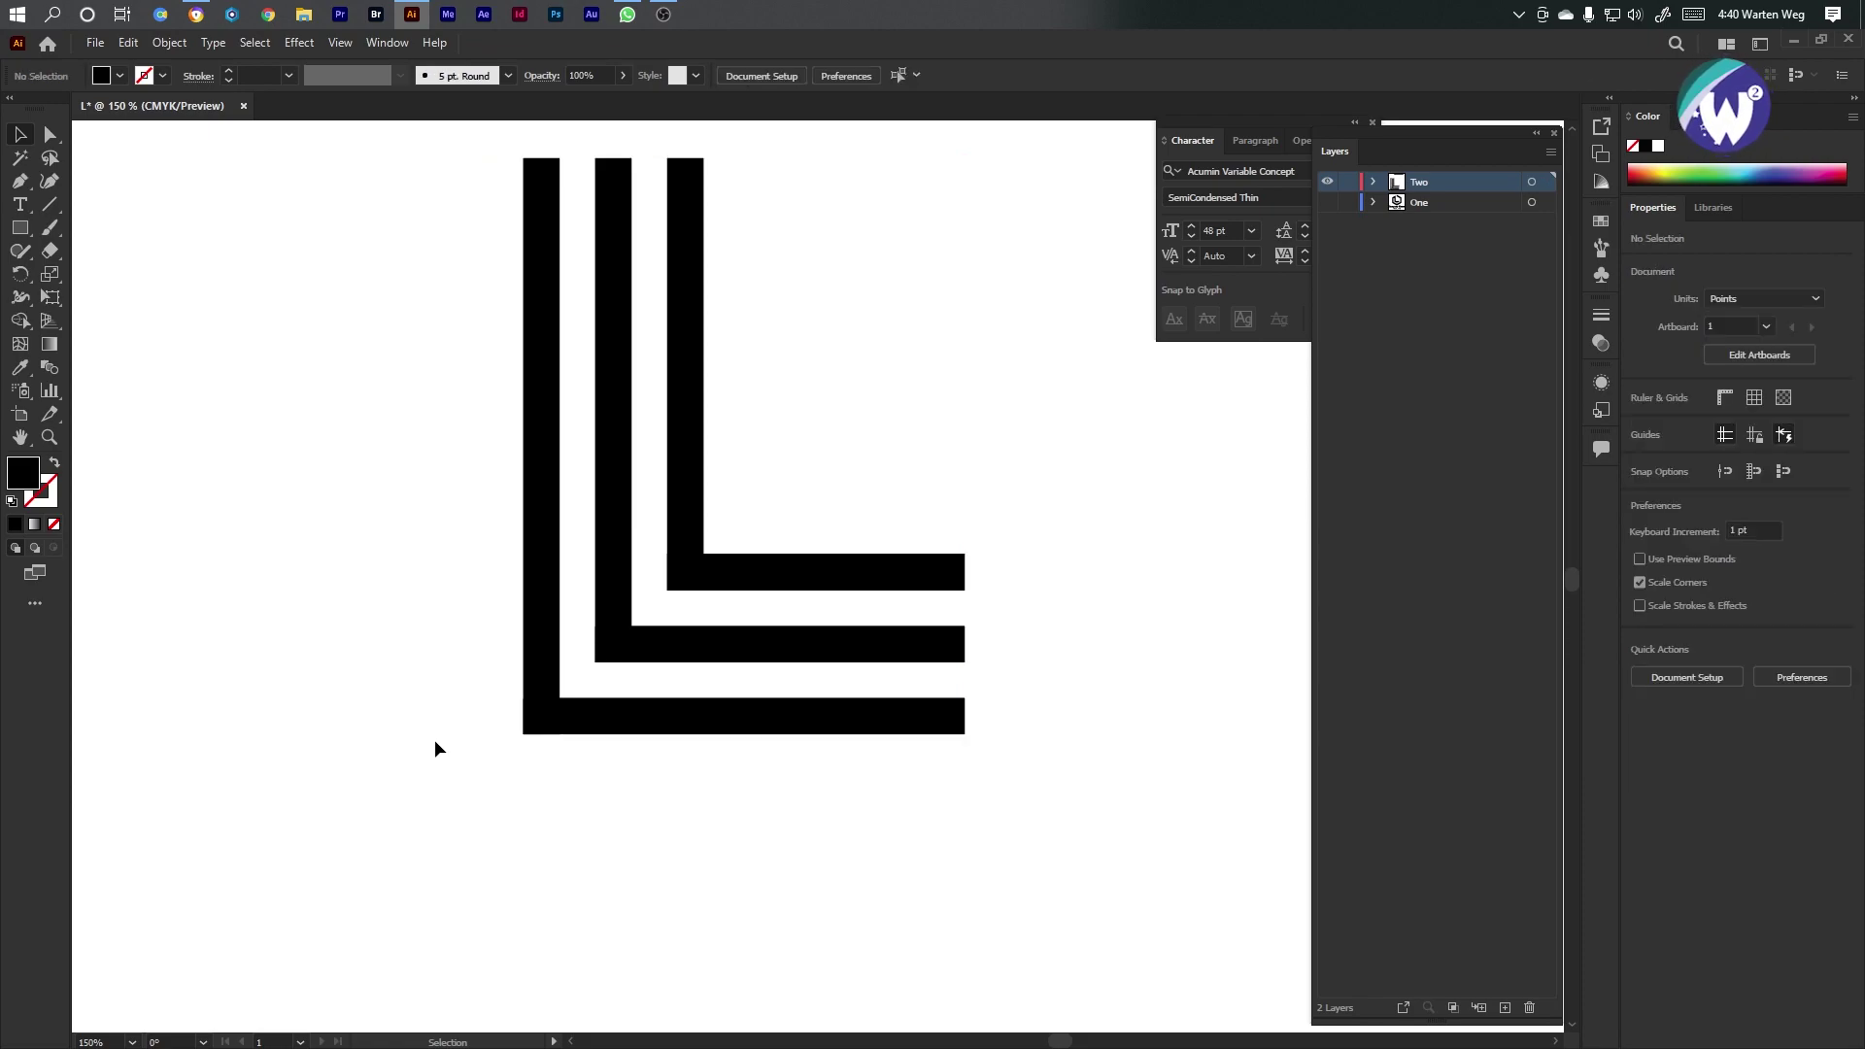
key(ctrl+z)
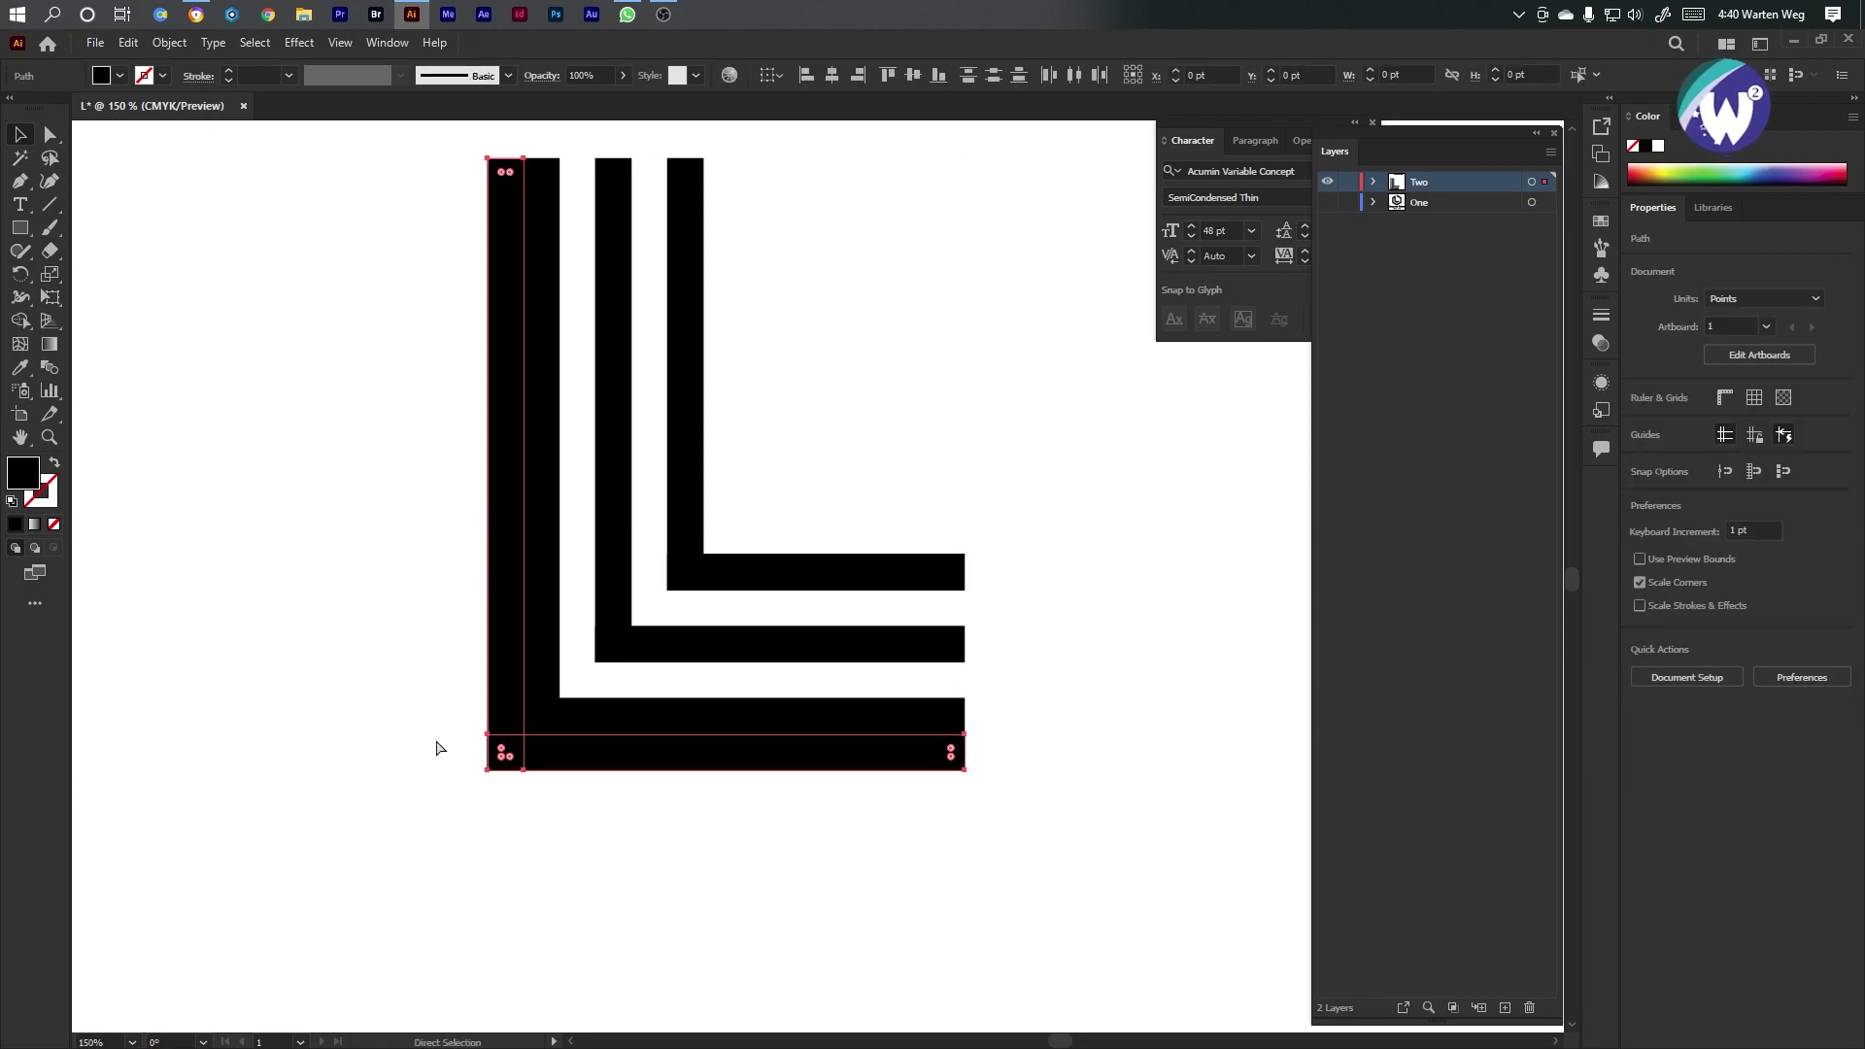
Duplicate the outermost L diagonally down and to the left, fitting the copy flush against its outer edges
alt+drag(513, 771, 582, 657)
scroll(466, 805, up, 4)
scroll(473, 789, up, 3)
scroll(583, 658, down, 6)
scroll(551, 679, down, 2)
Delete the upright and horizontal bars of the L just inside the new outermost one to open a third gap
click(571, 249)
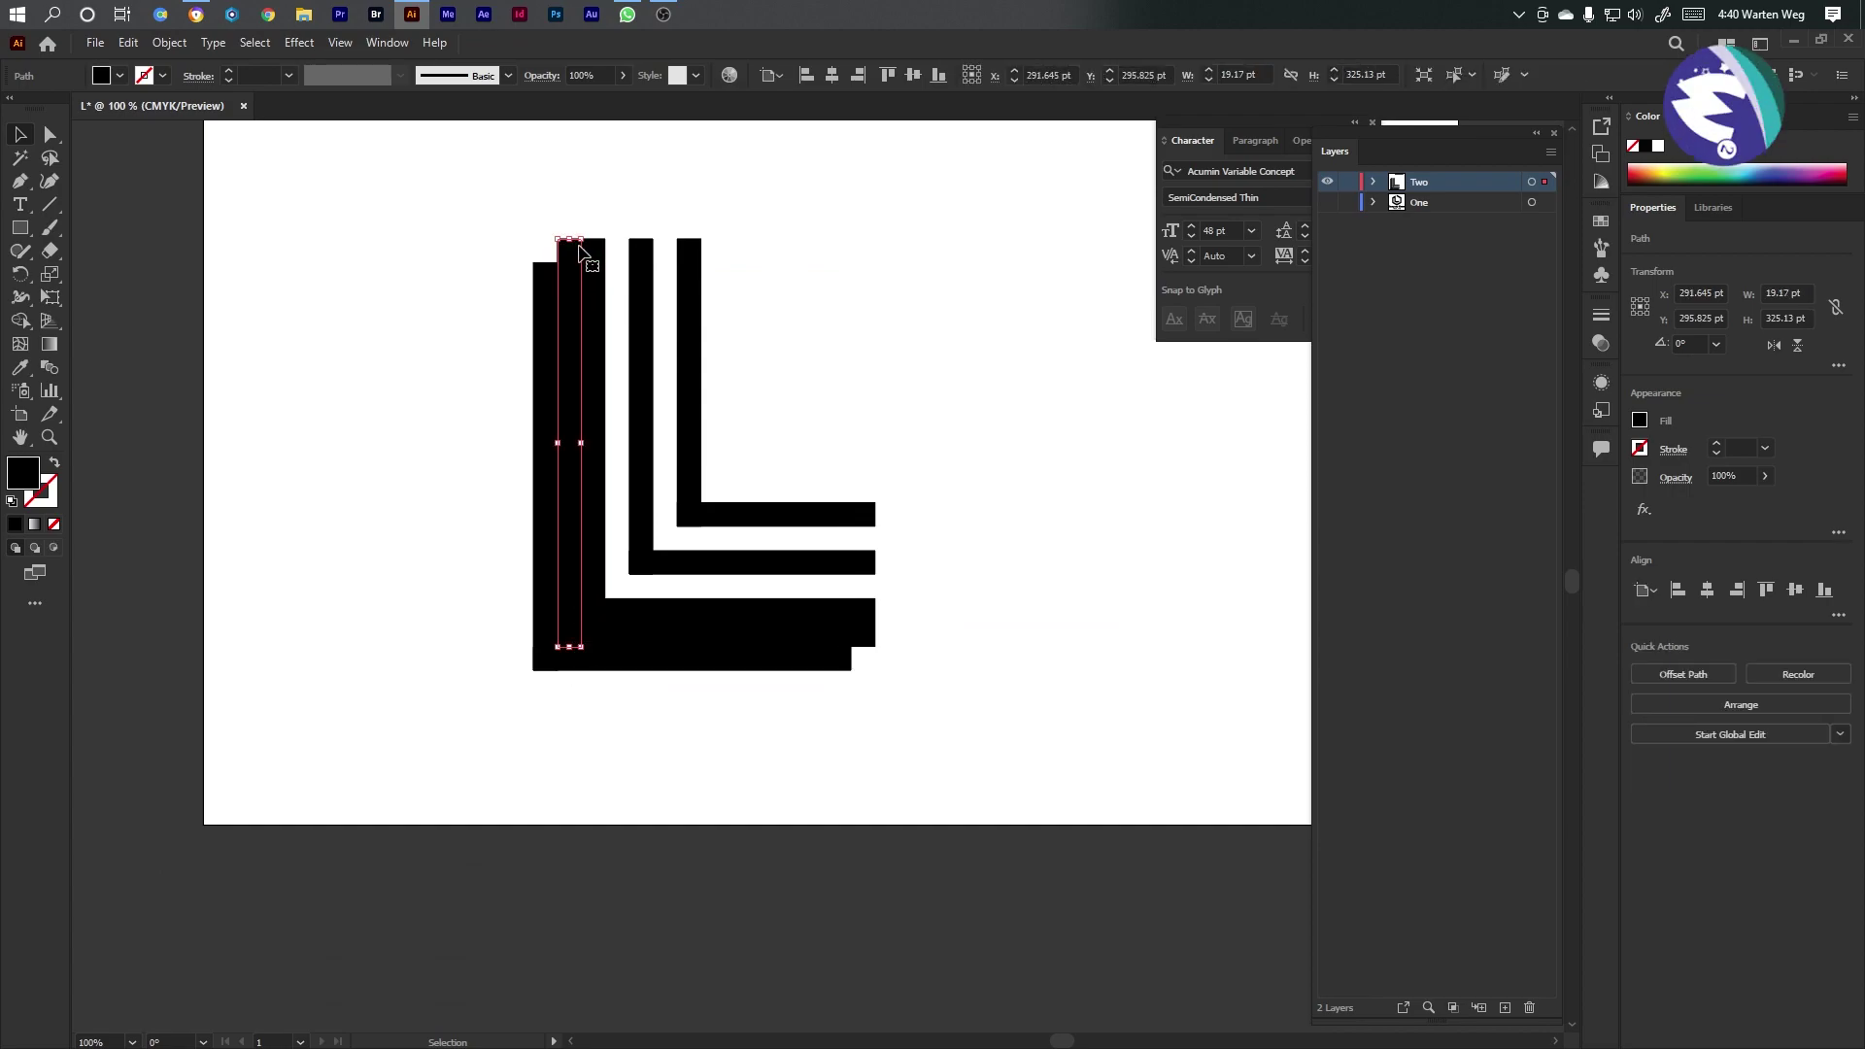
key(Delete)
click(789, 636)
key(Delete)
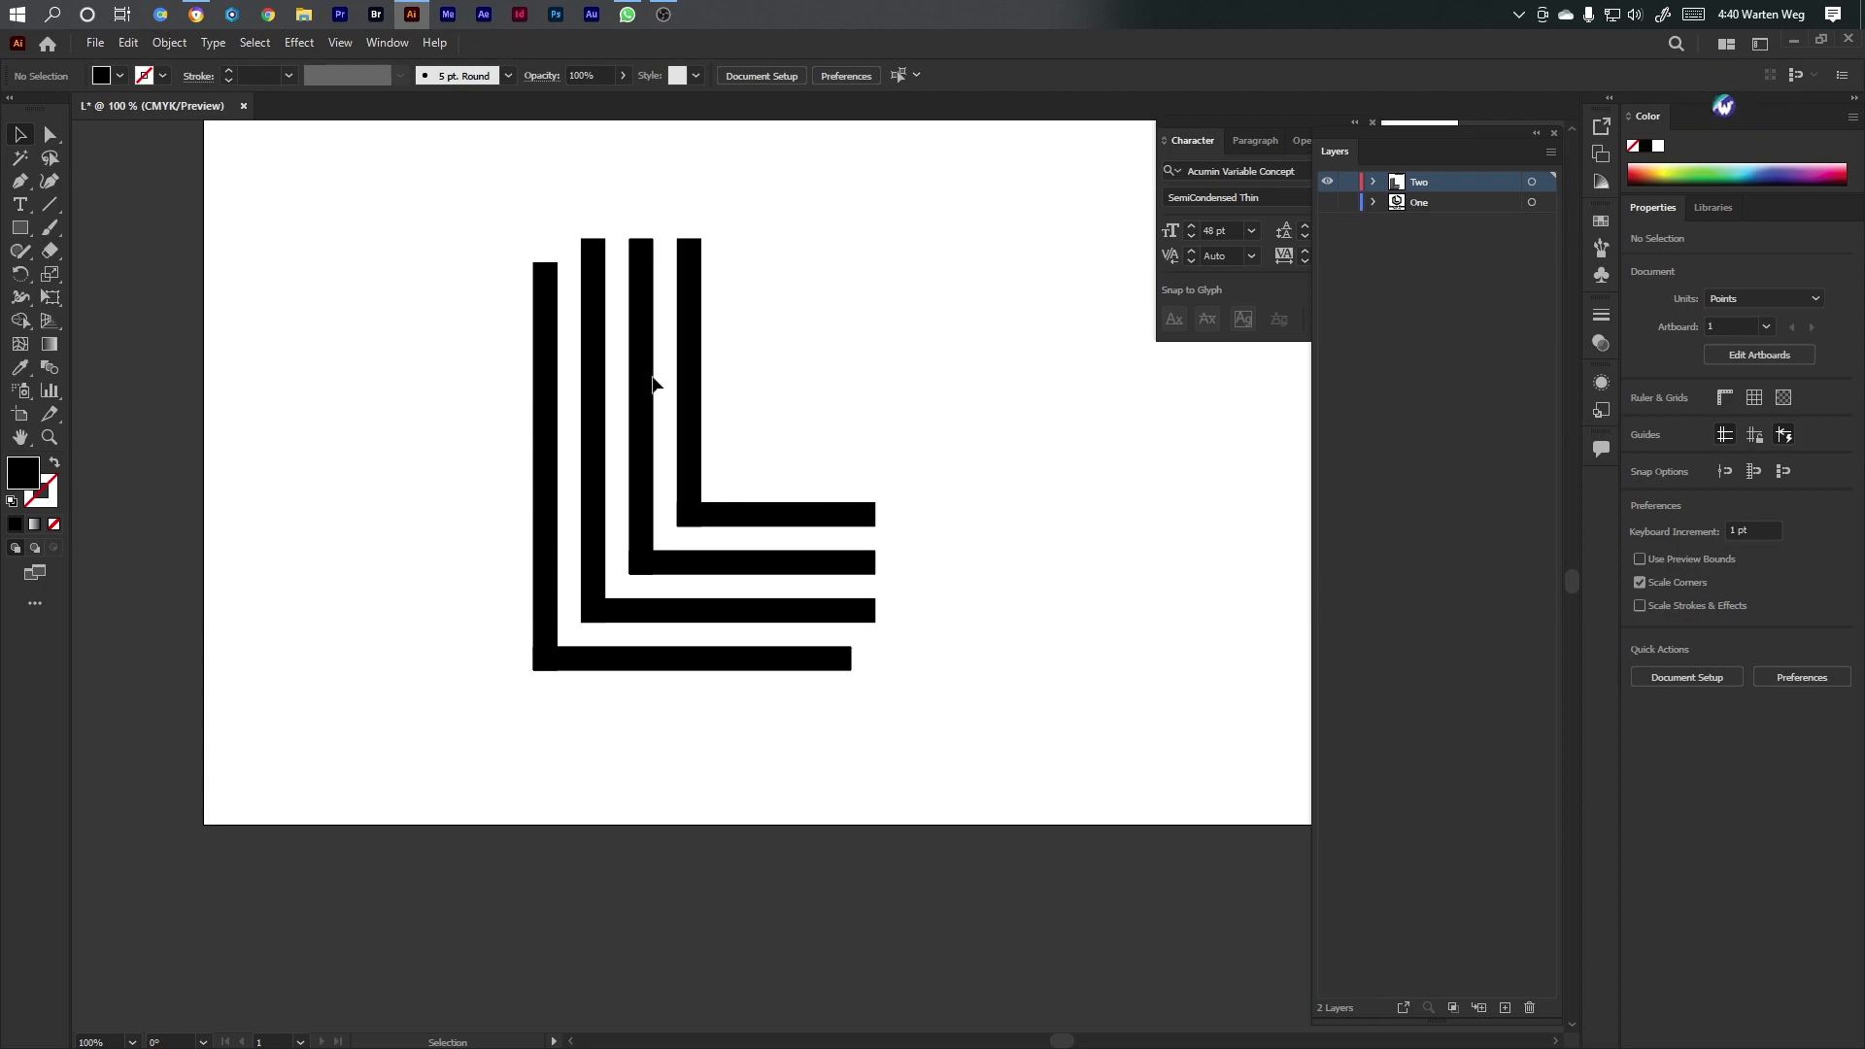
Extend the outermost L's upright and horizontal bars so their ends line up with those of the other L's
click(545, 277)
drag(546, 264, 546, 238)
click(822, 670)
drag(852, 658, 875, 658)
Copy the bar near the artboard's upper edge, stand it upright over the L's right ends and duplicate it into three adjoining bars
drag(929, 337, 704, 379)
drag(675, 194, 960, 610)
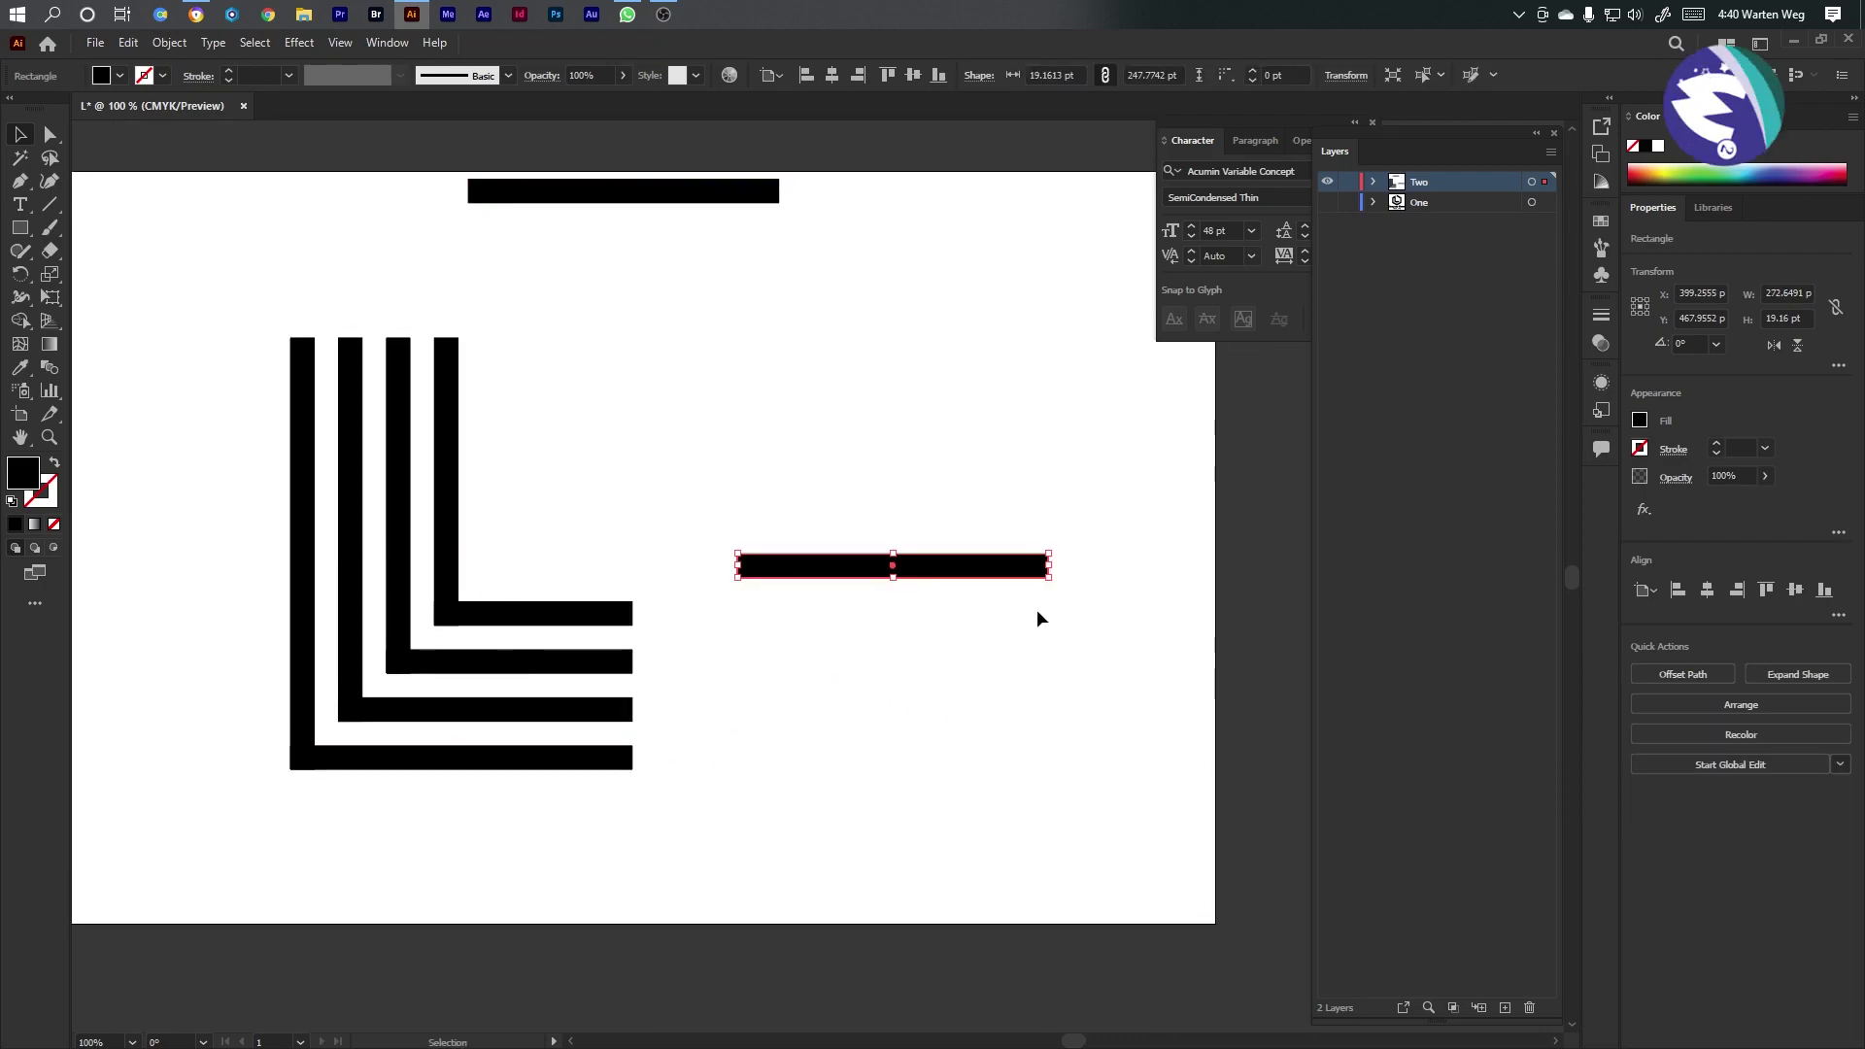
drag(1059, 550, 634, 657)
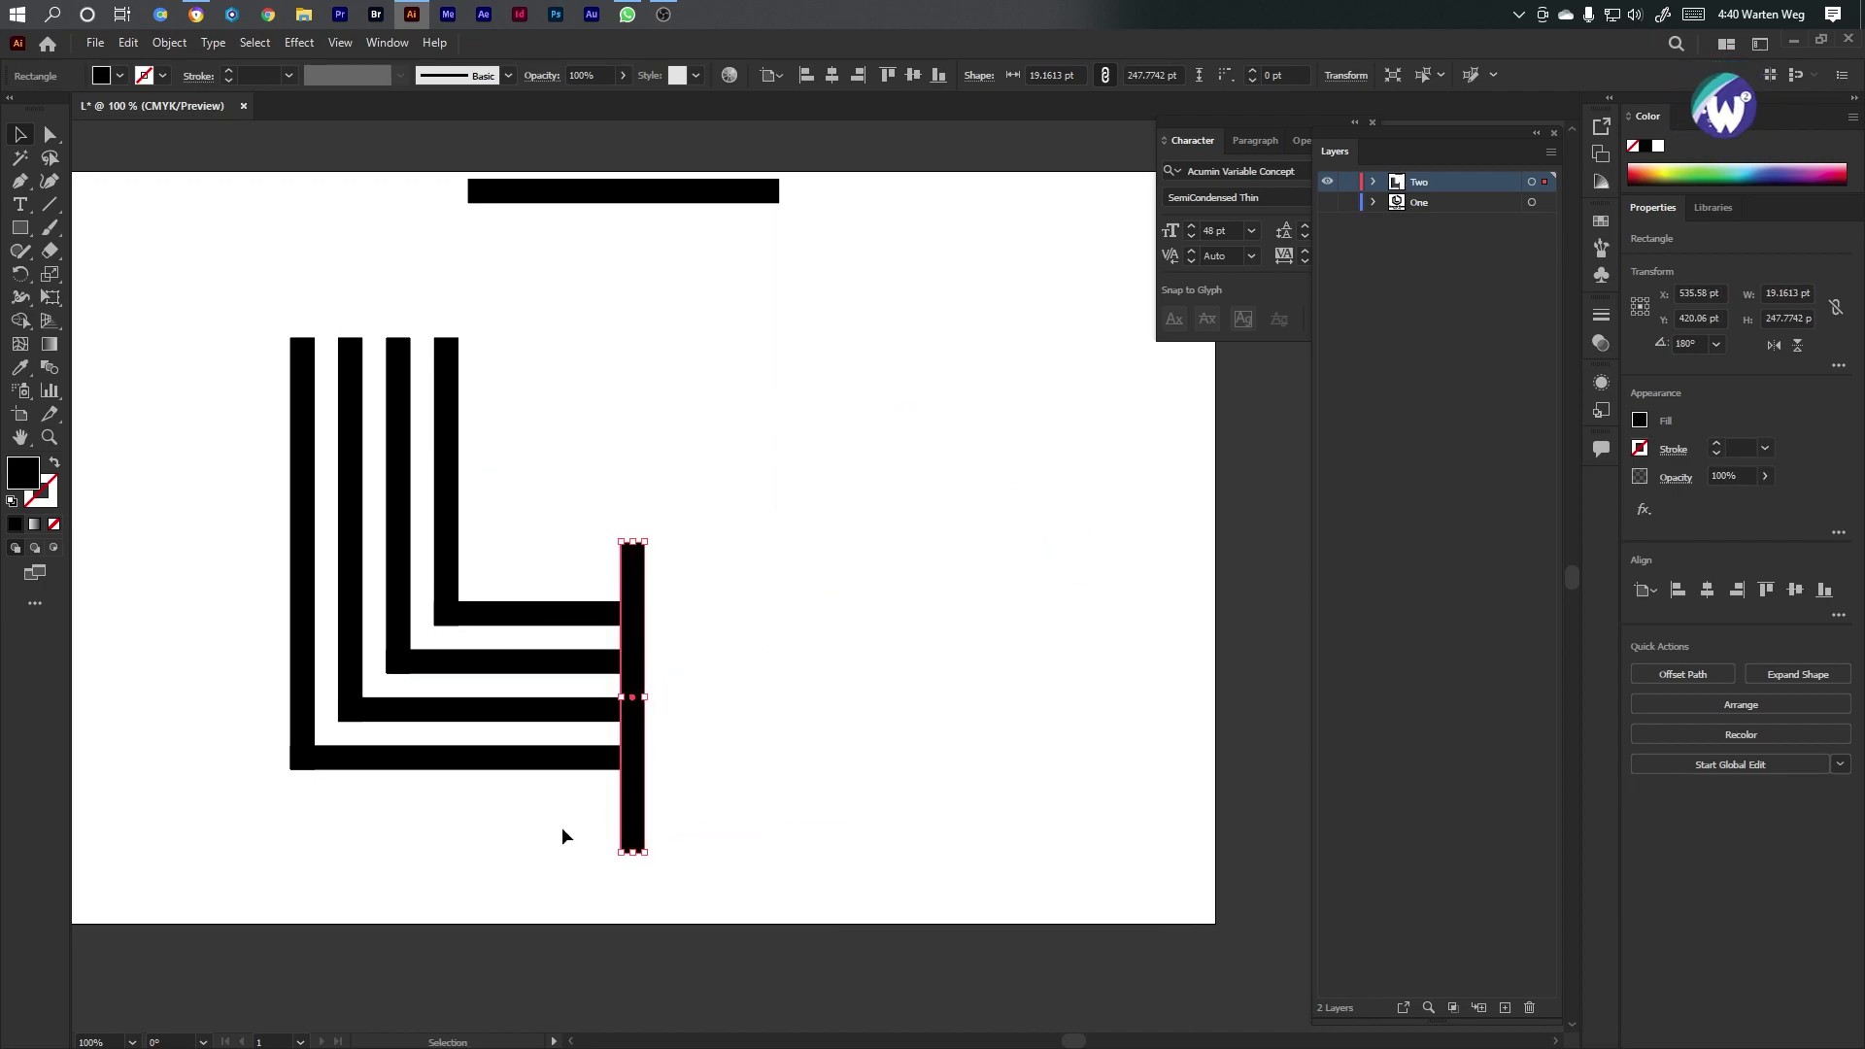
scroll(567, 861, up, 2)
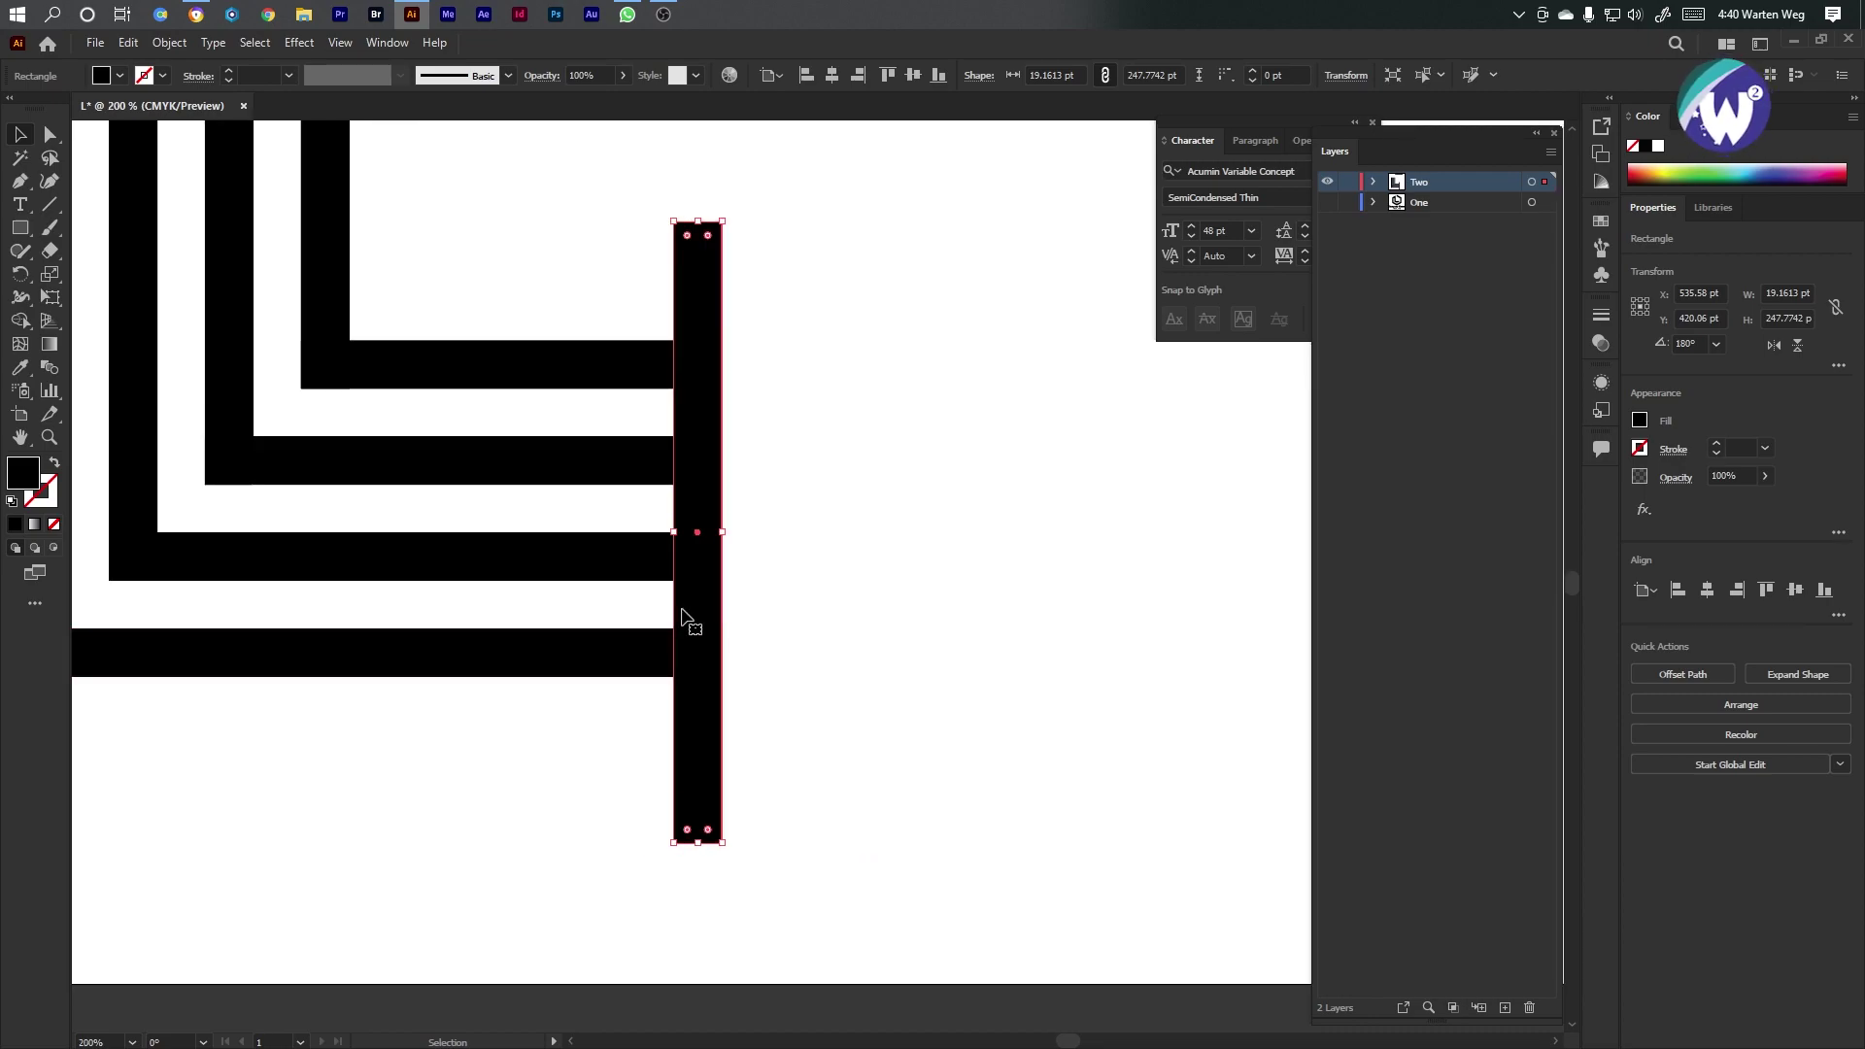
drag(697, 590, 579, 595)
Fill the middle of the three upright bars with the artboard's white using the Eyedropper, and deselect it
click(628, 767)
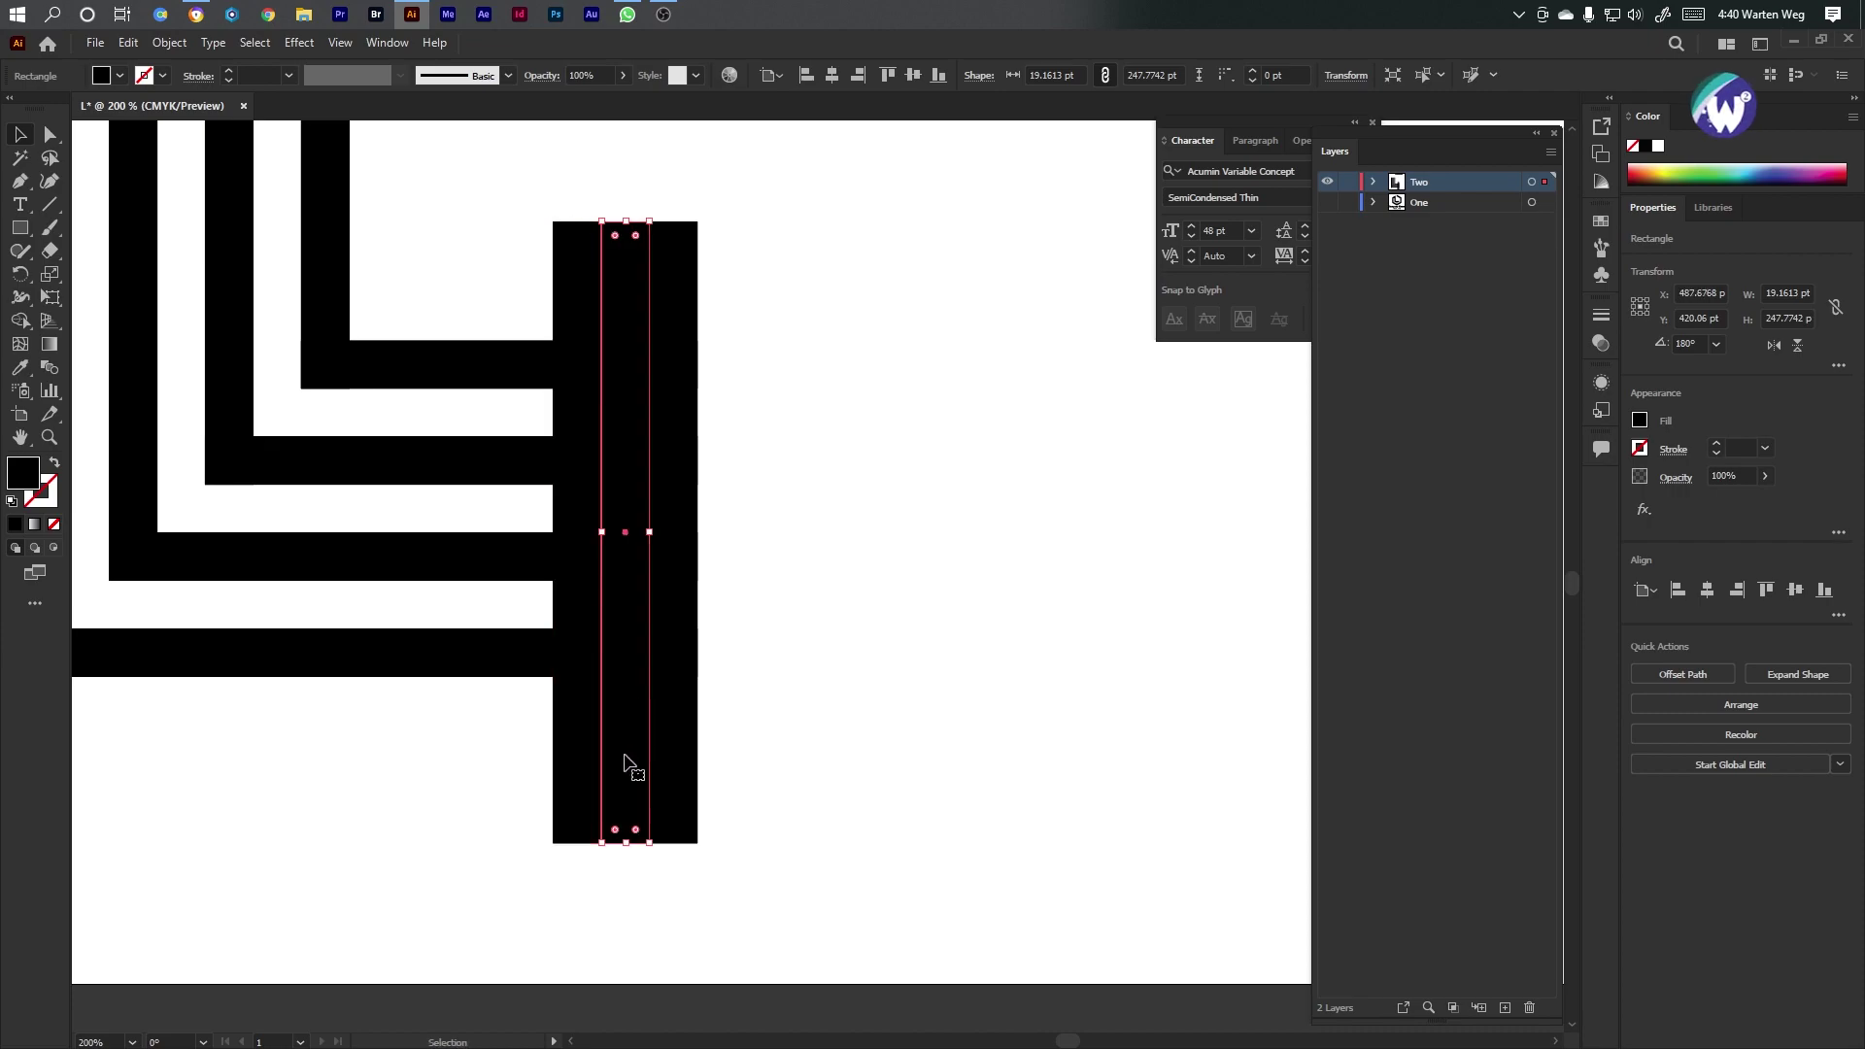
key(i)
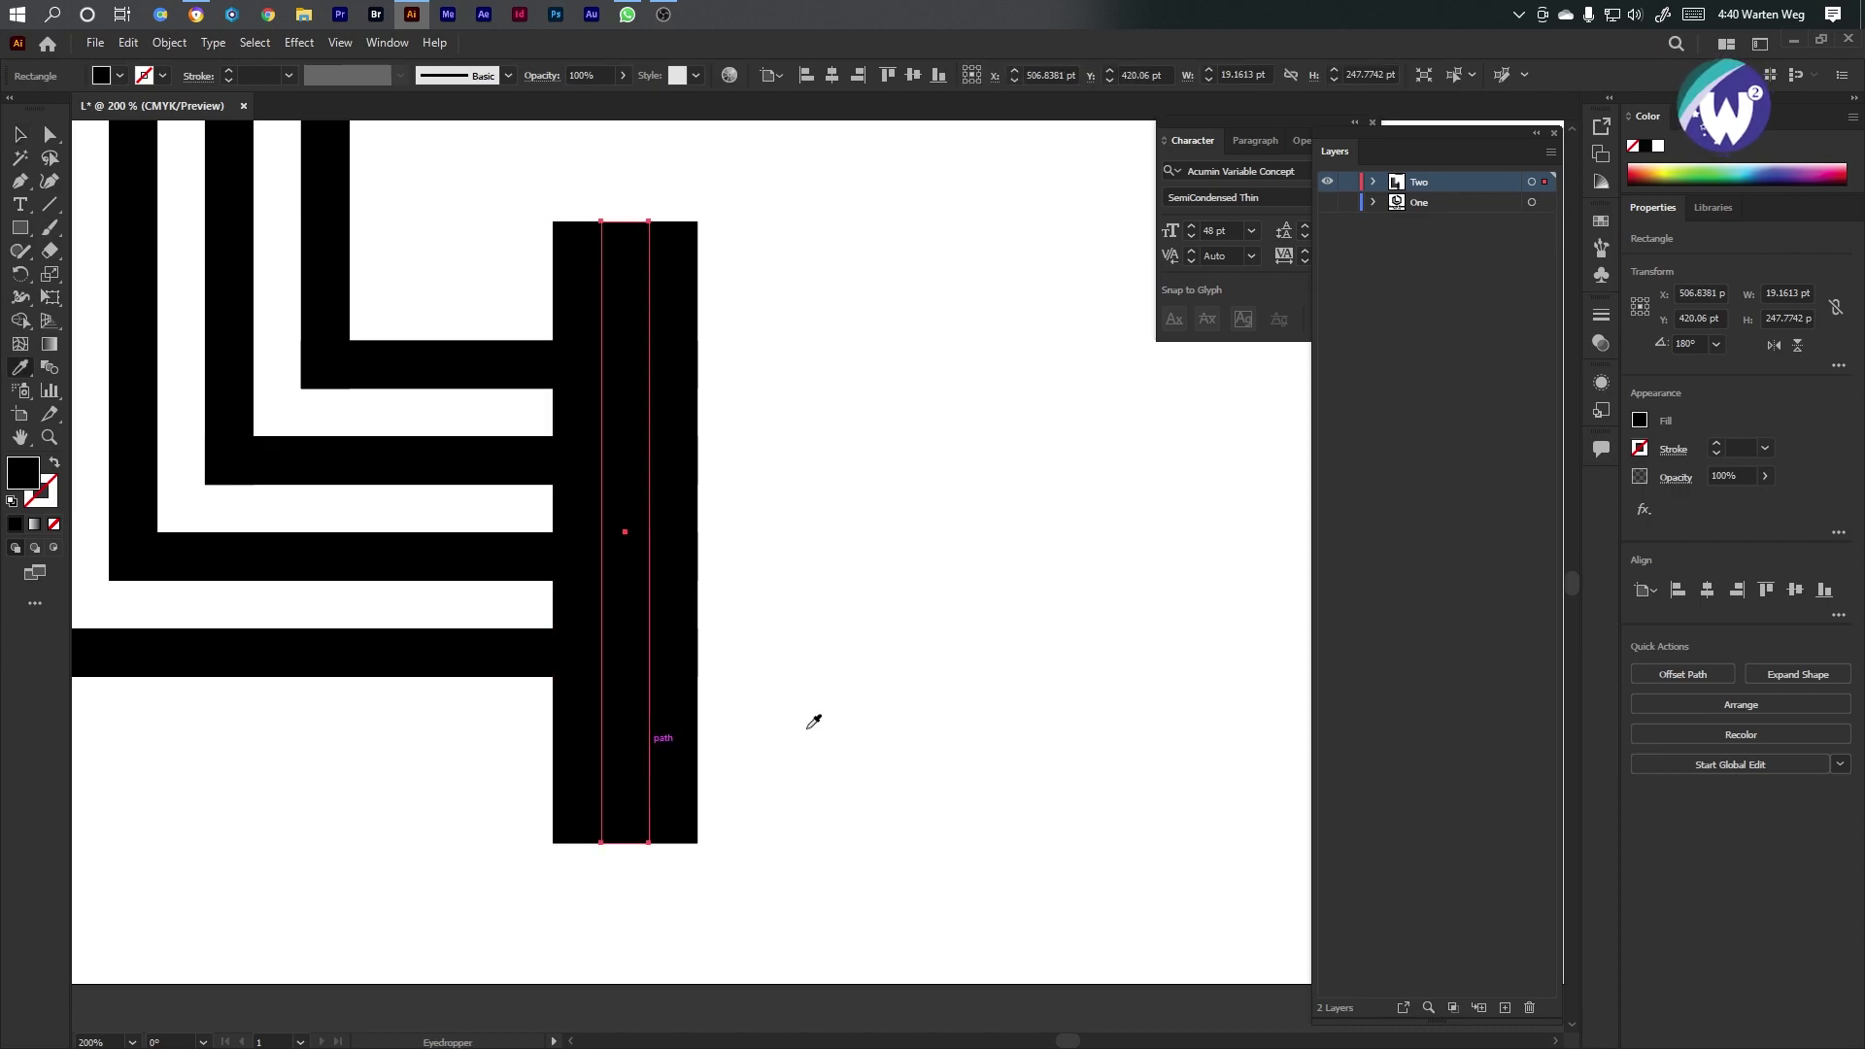
click(812, 625)
key(ctrl+shift+a)
key(ctrl+1)
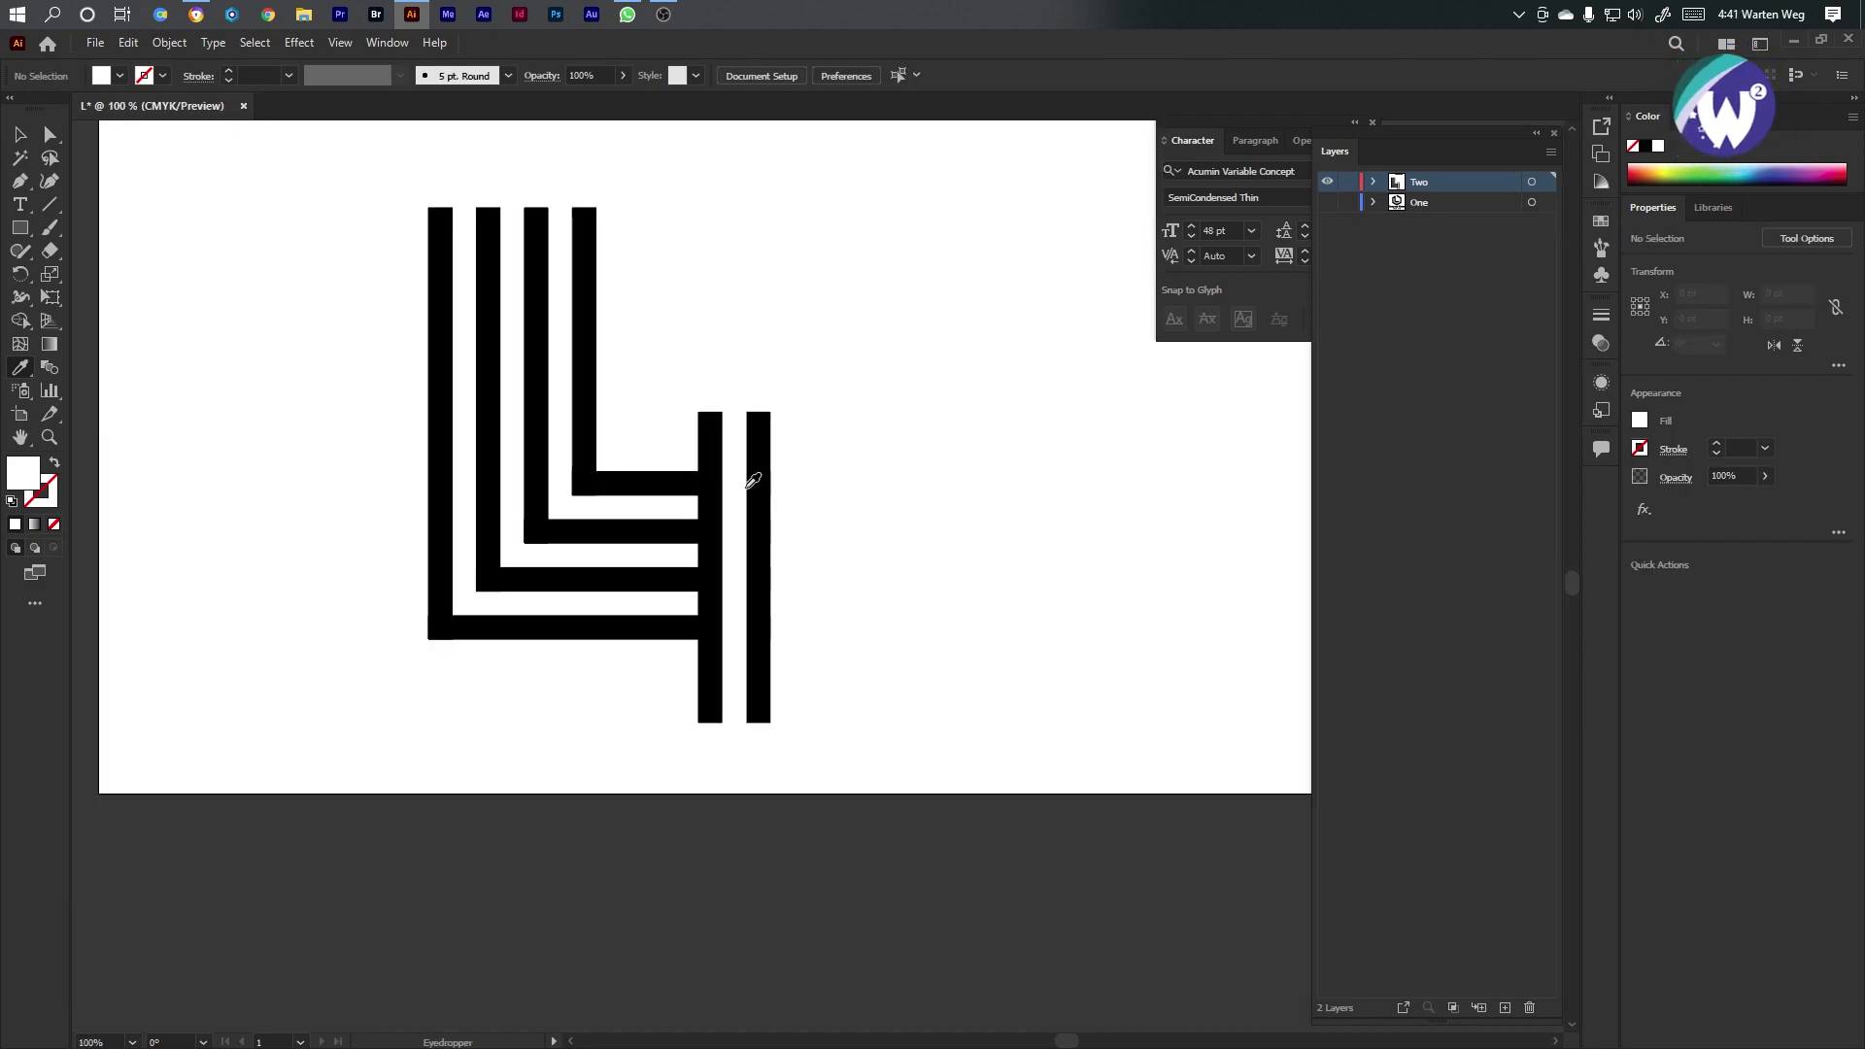
Select the upright bars together with the L's and trim the uprights' ends above and below the L's with the Shape Builder
click(14, 138)
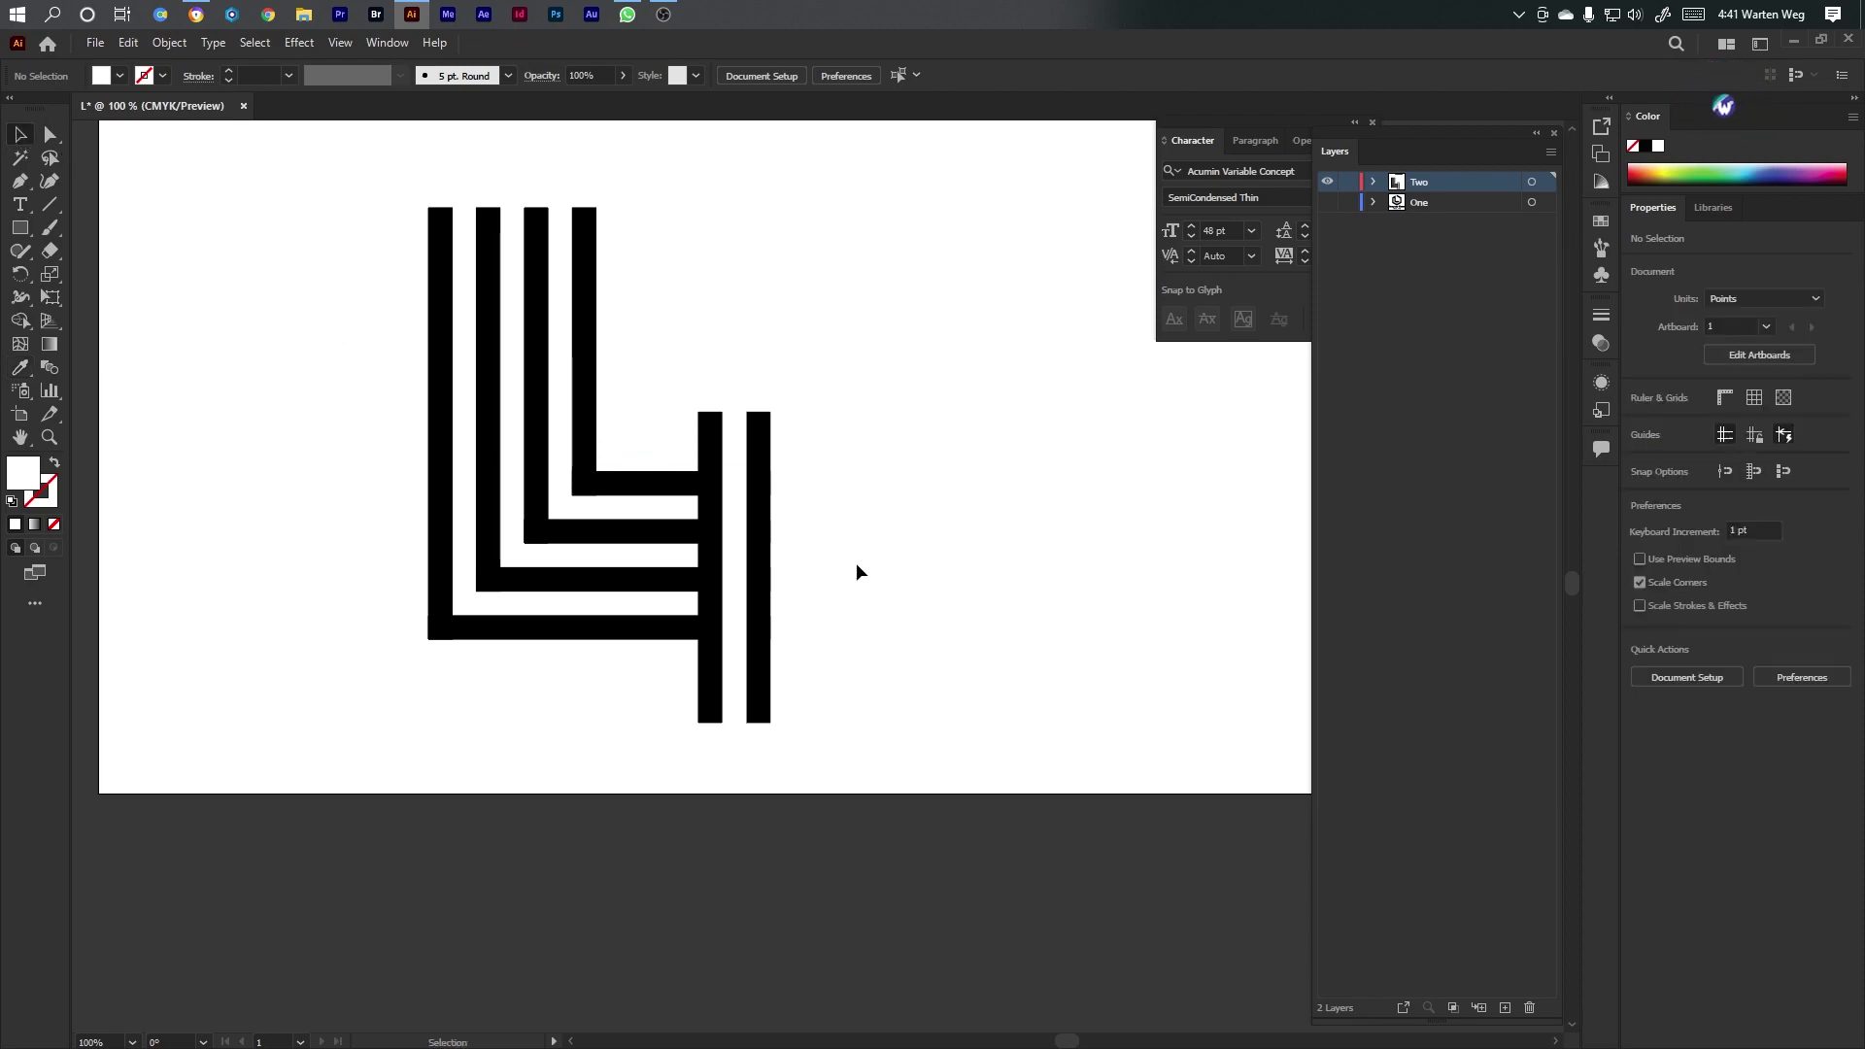
drag(765, 486, 741, 490)
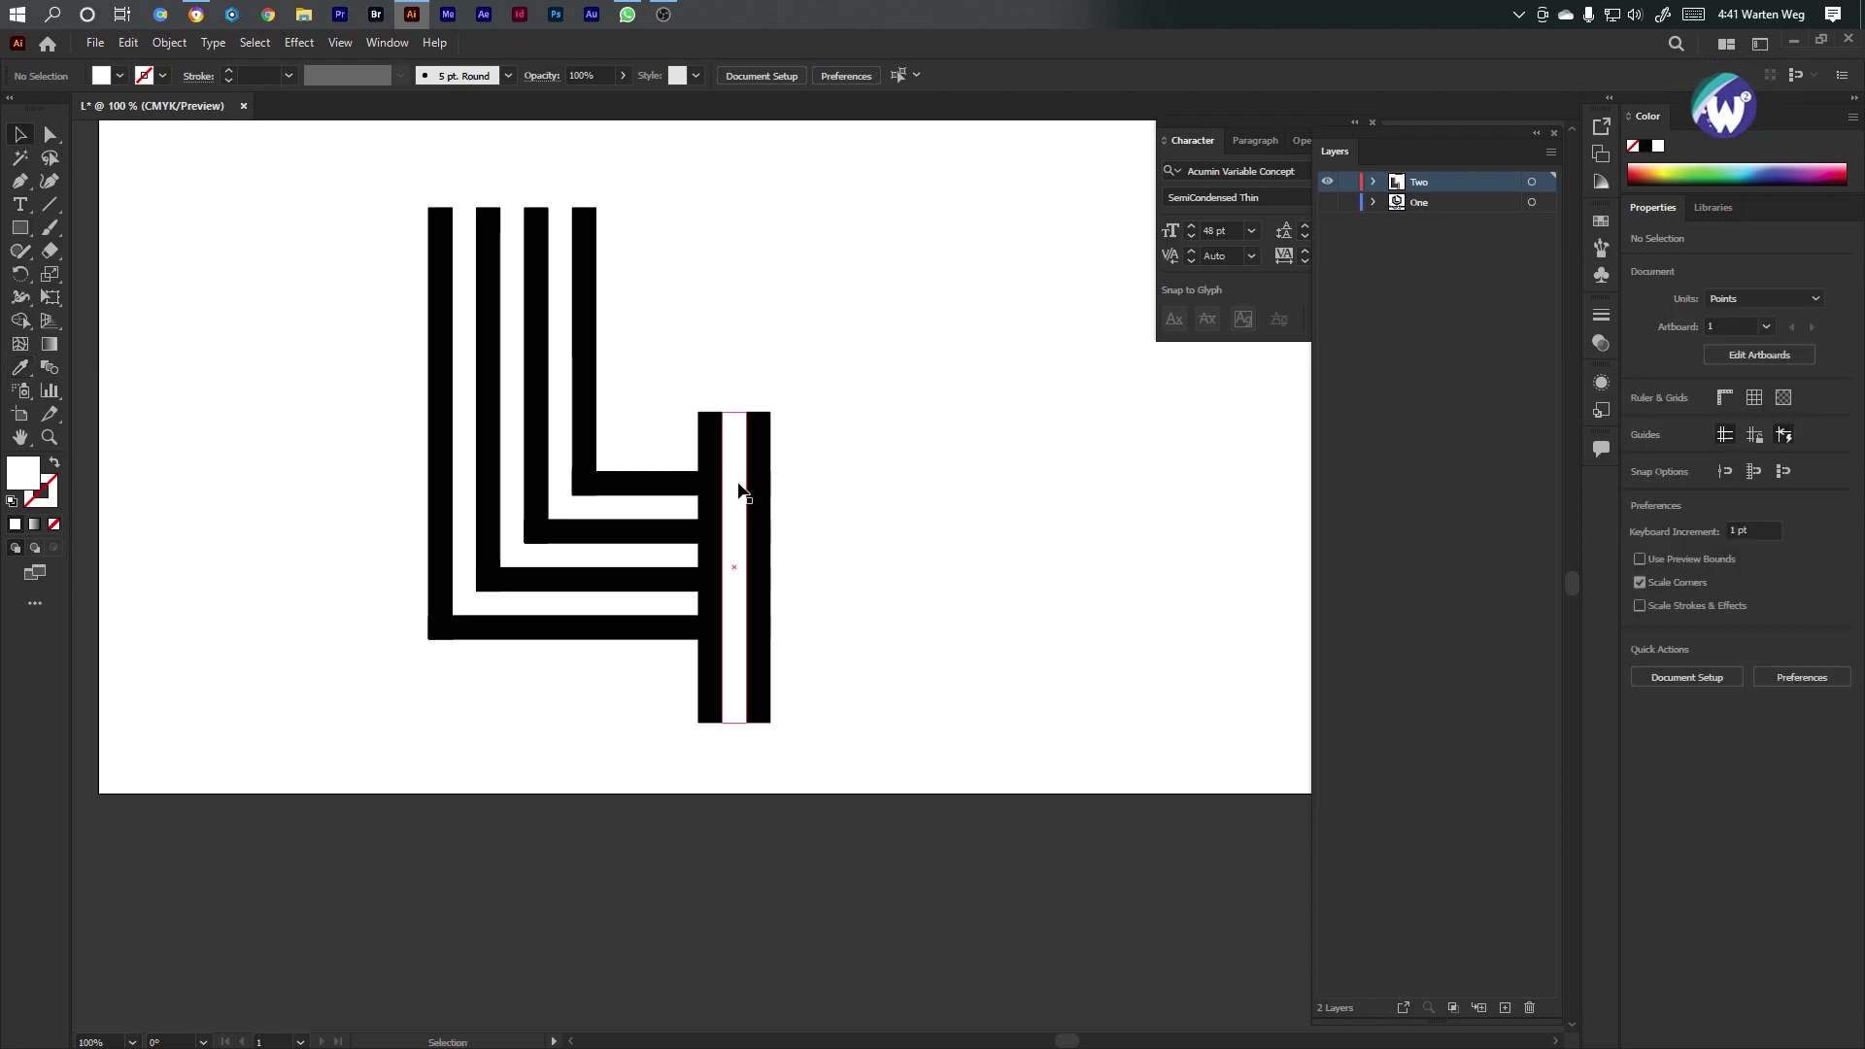
drag(878, 362, 444, 740)
key(shift+m)
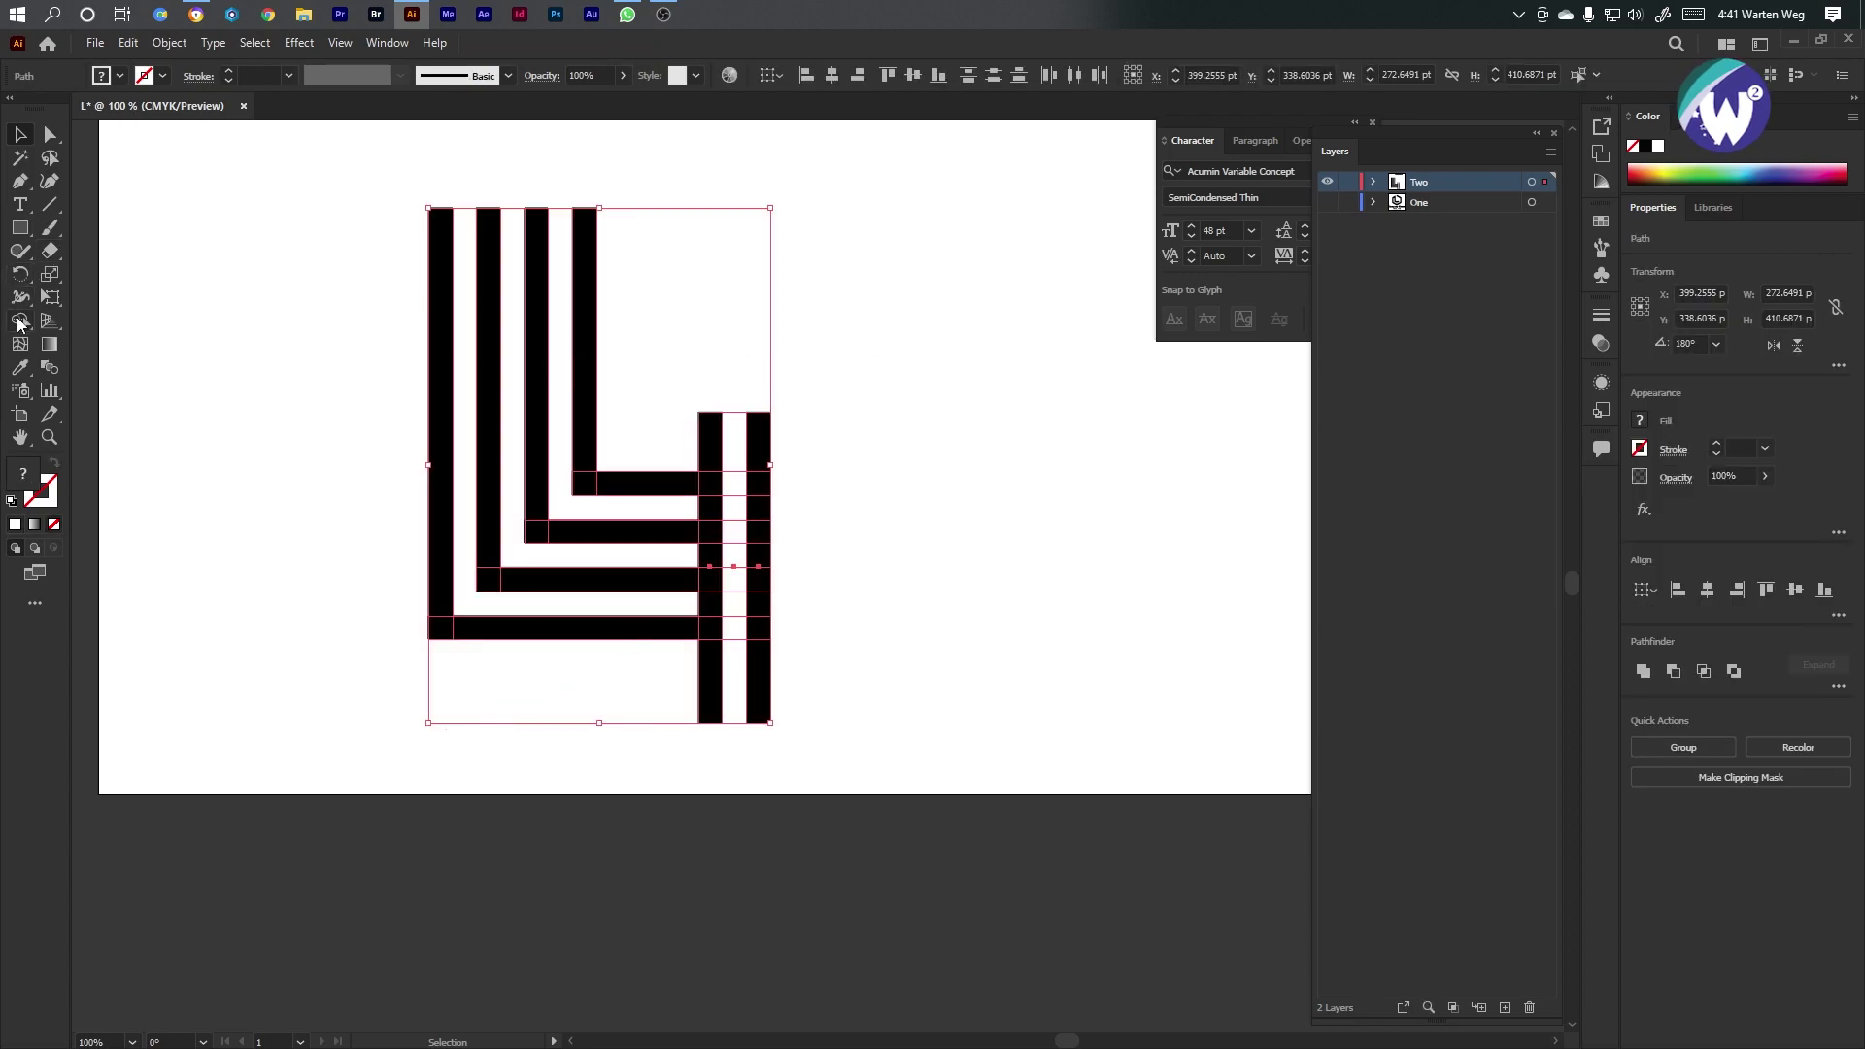
scroll(855, 523, up, 2)
alt+click(664, 360)
alt+click(664, 841)
mouse_move(622, 845)
mouse_down()
mouse_move(524, 853)
mouse_move(544, 836)
mouse_up()
drag(568, 345, 721, 347)
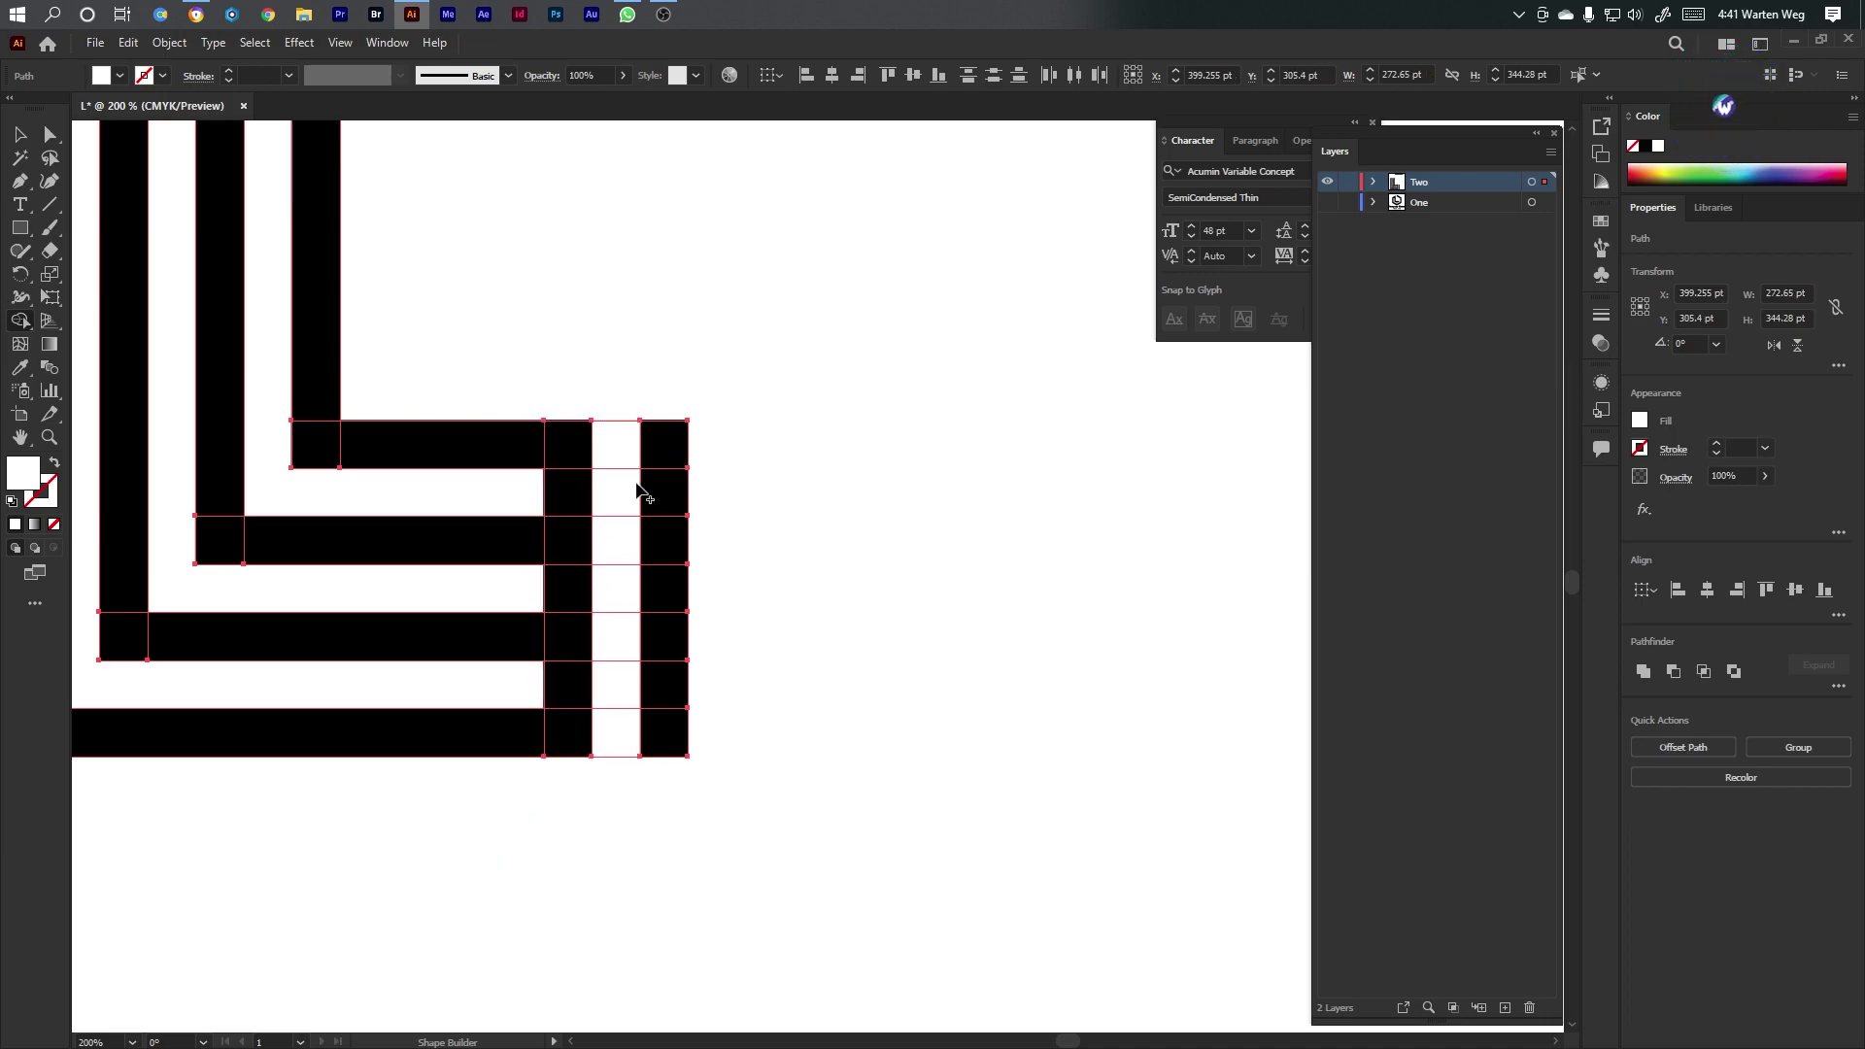
Merge the white bar's middle sections and delete its two end squares covering the innermost and outermost L's horizontal bars
drag(624, 502, 626, 691)
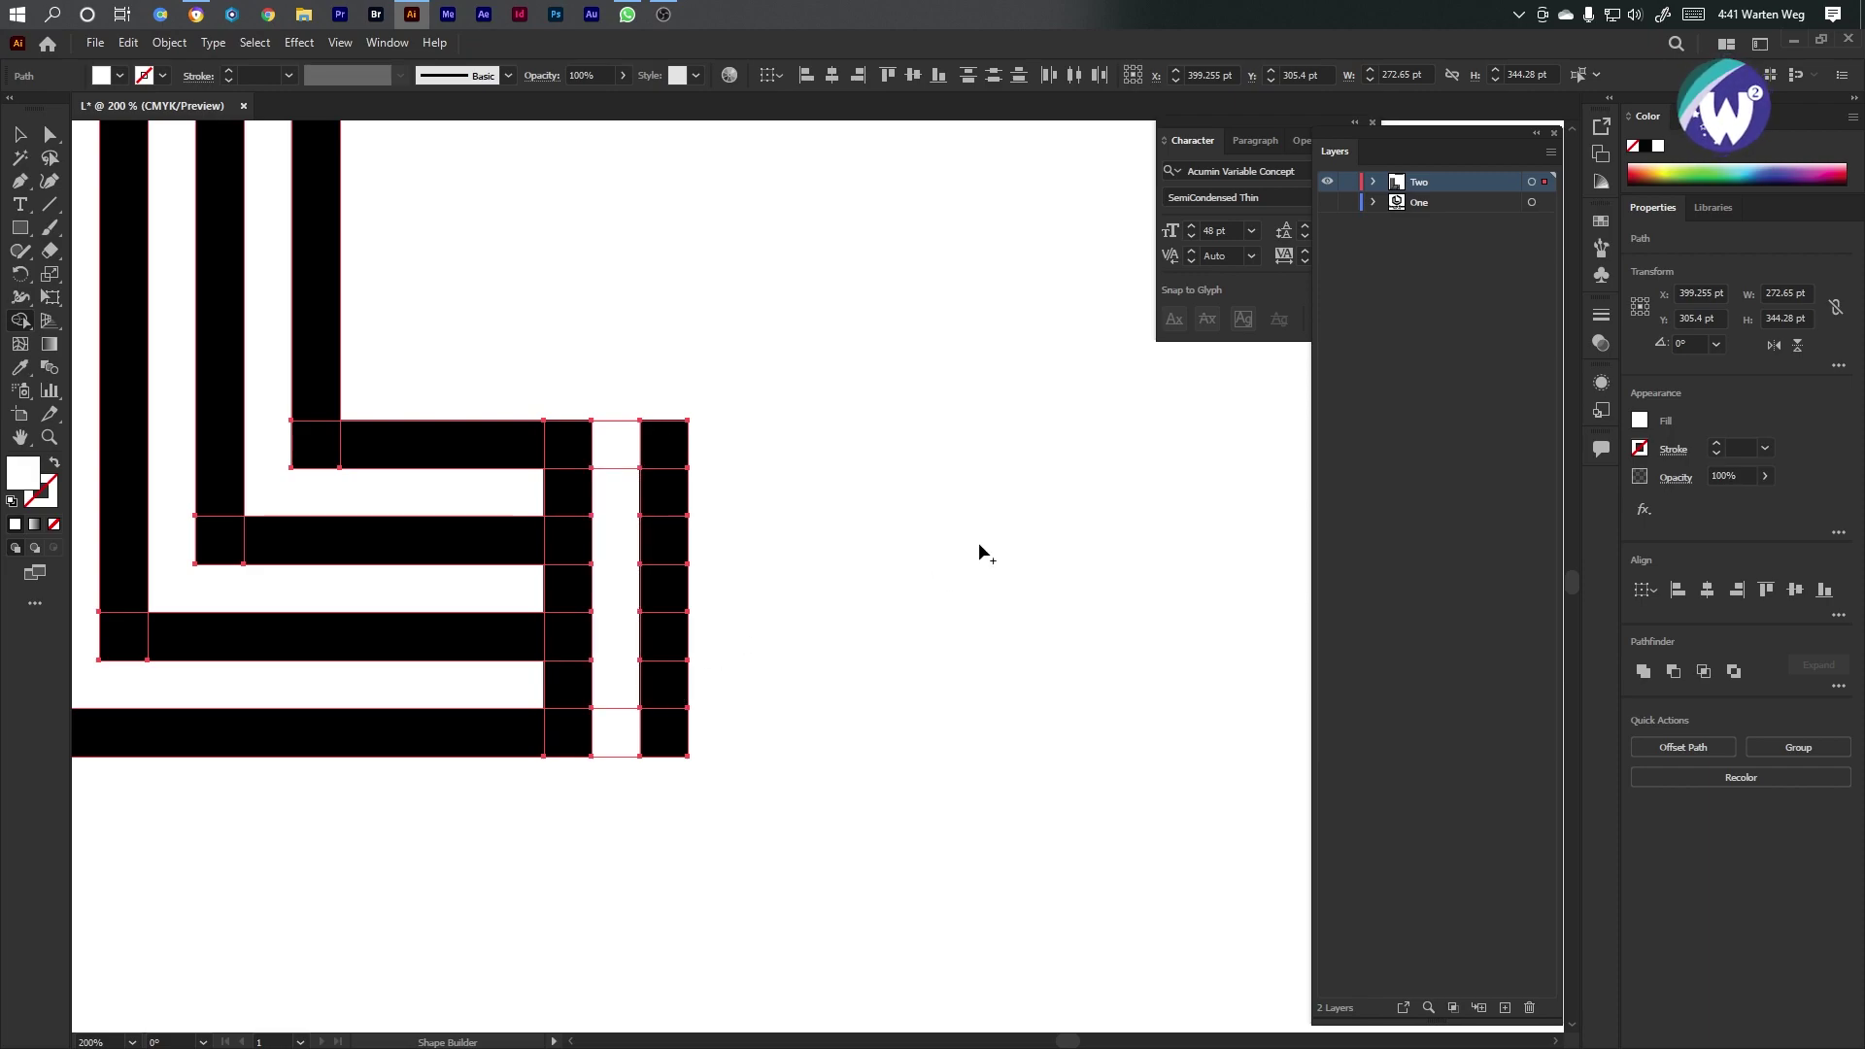
click(19, 134)
click(963, 441)
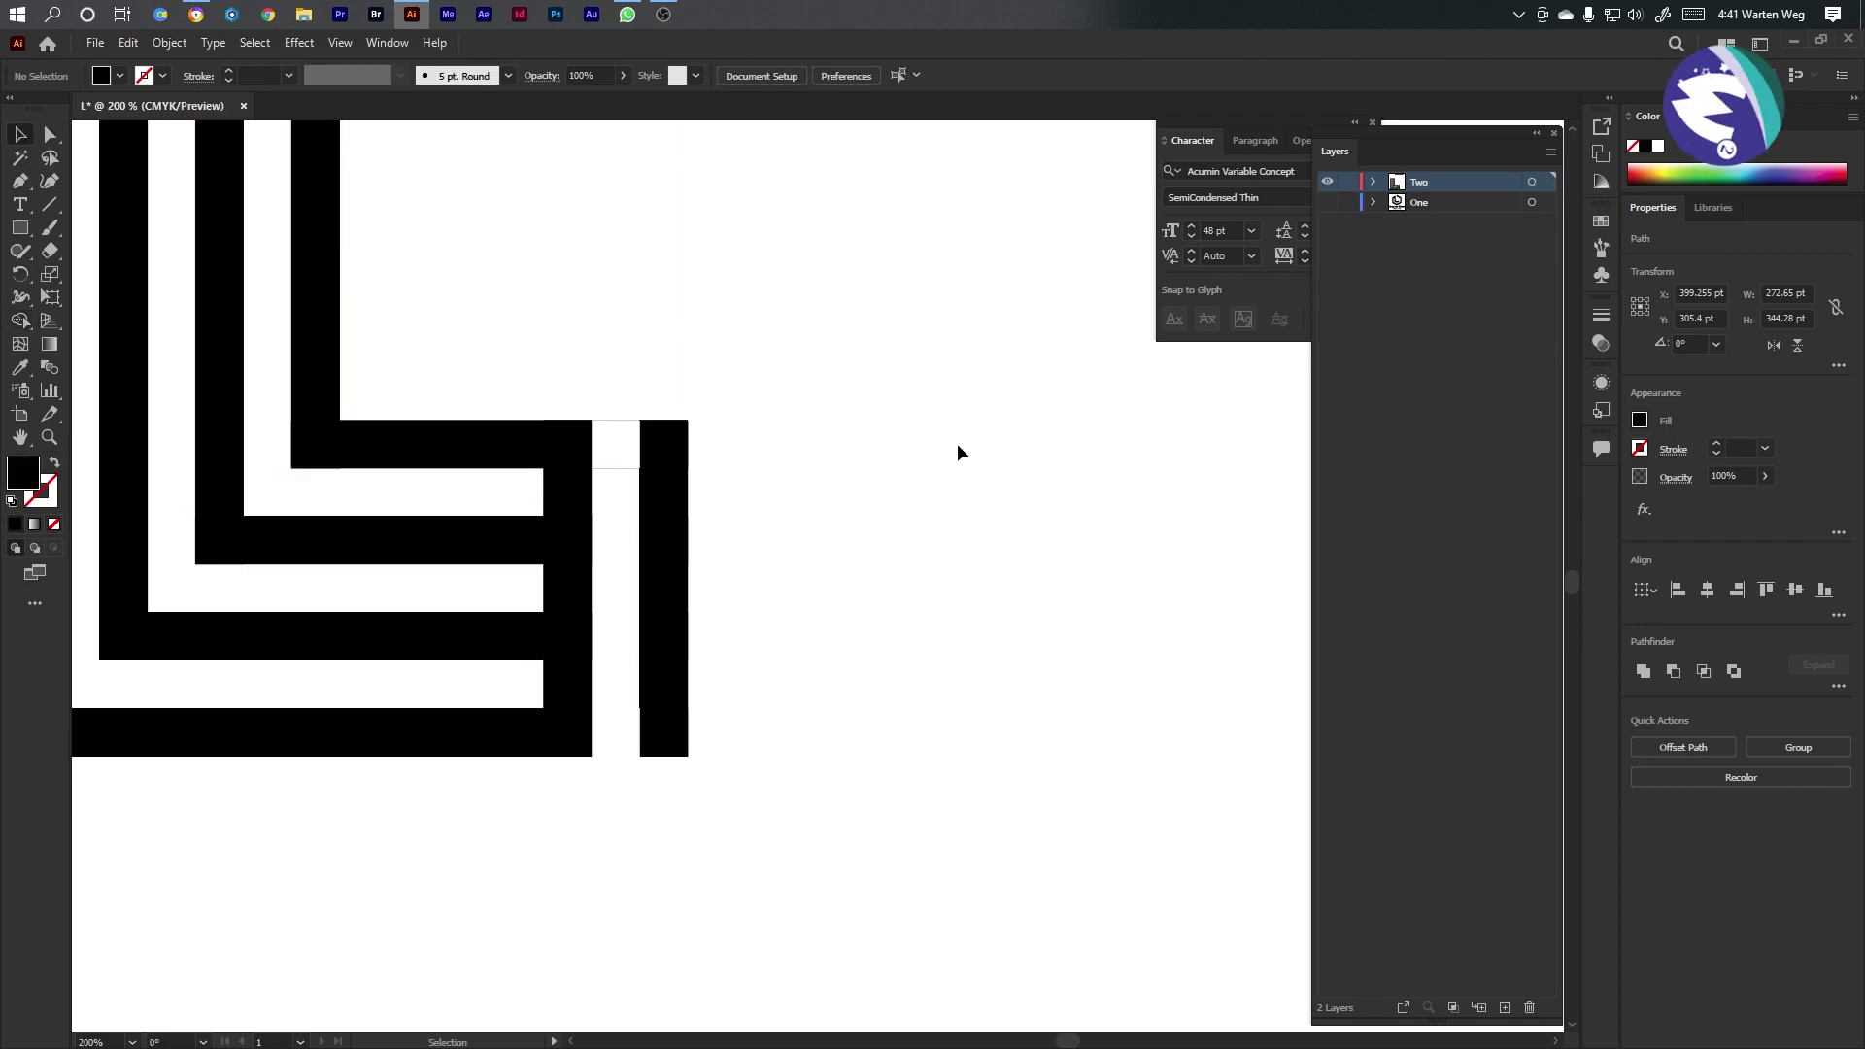
click(625, 457)
key(Delete)
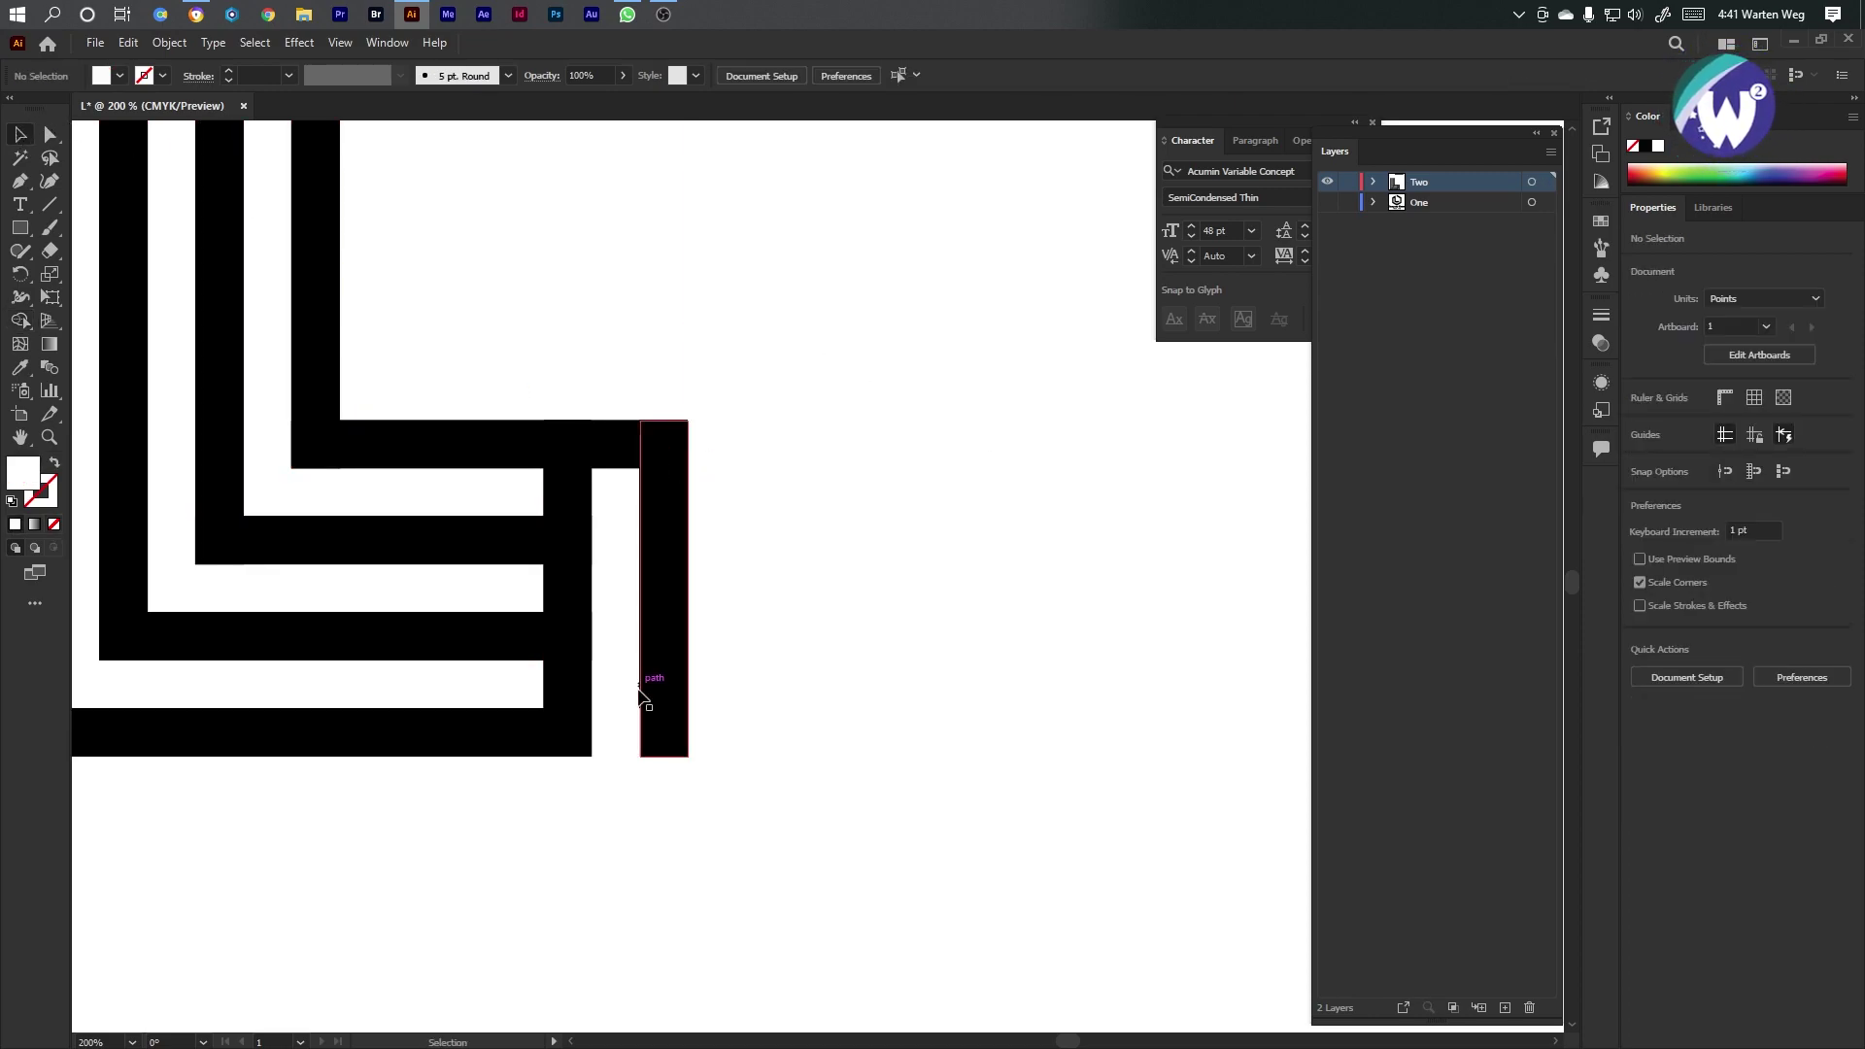
click(614, 736)
key(Delete)
Shorten the inner upright bar at both ends so it spans only the two middle L's with a slight overhang
click(573, 695)
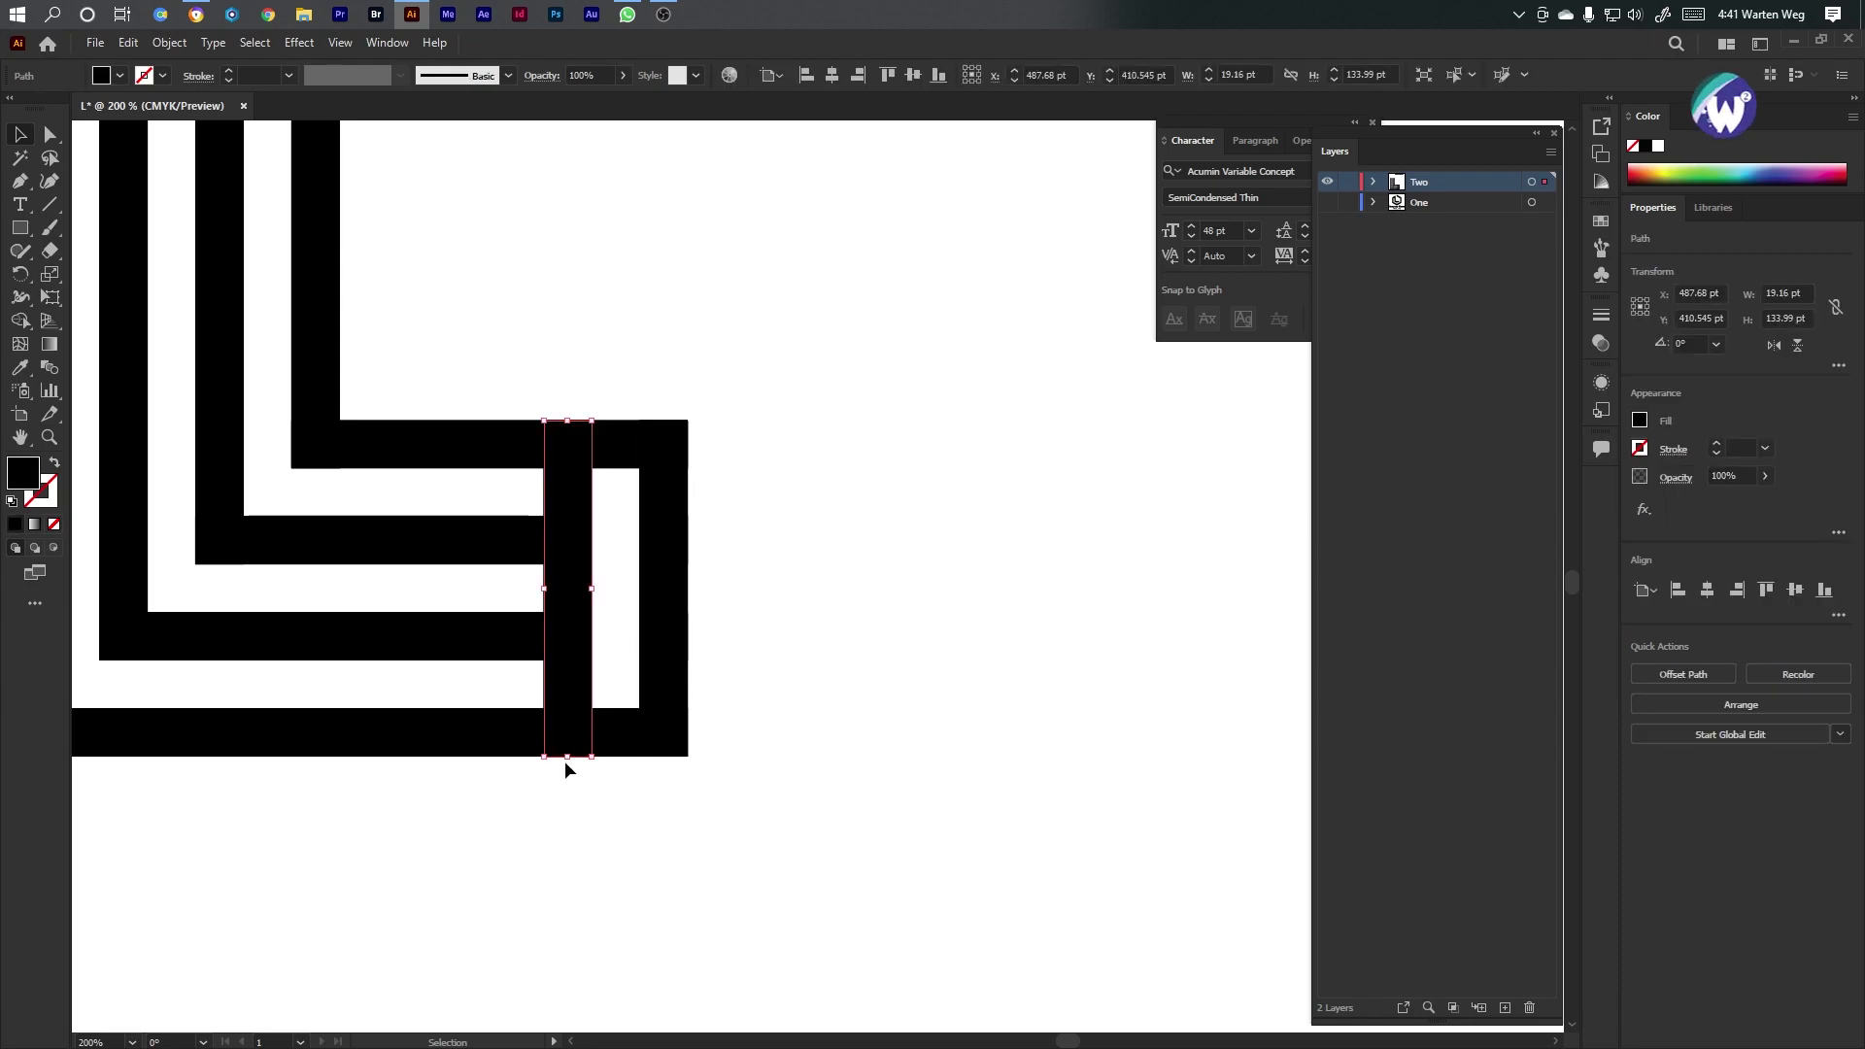
drag(569, 757, 573, 661)
drag(567, 420, 559, 504)
drag(567, 666, 566, 672)
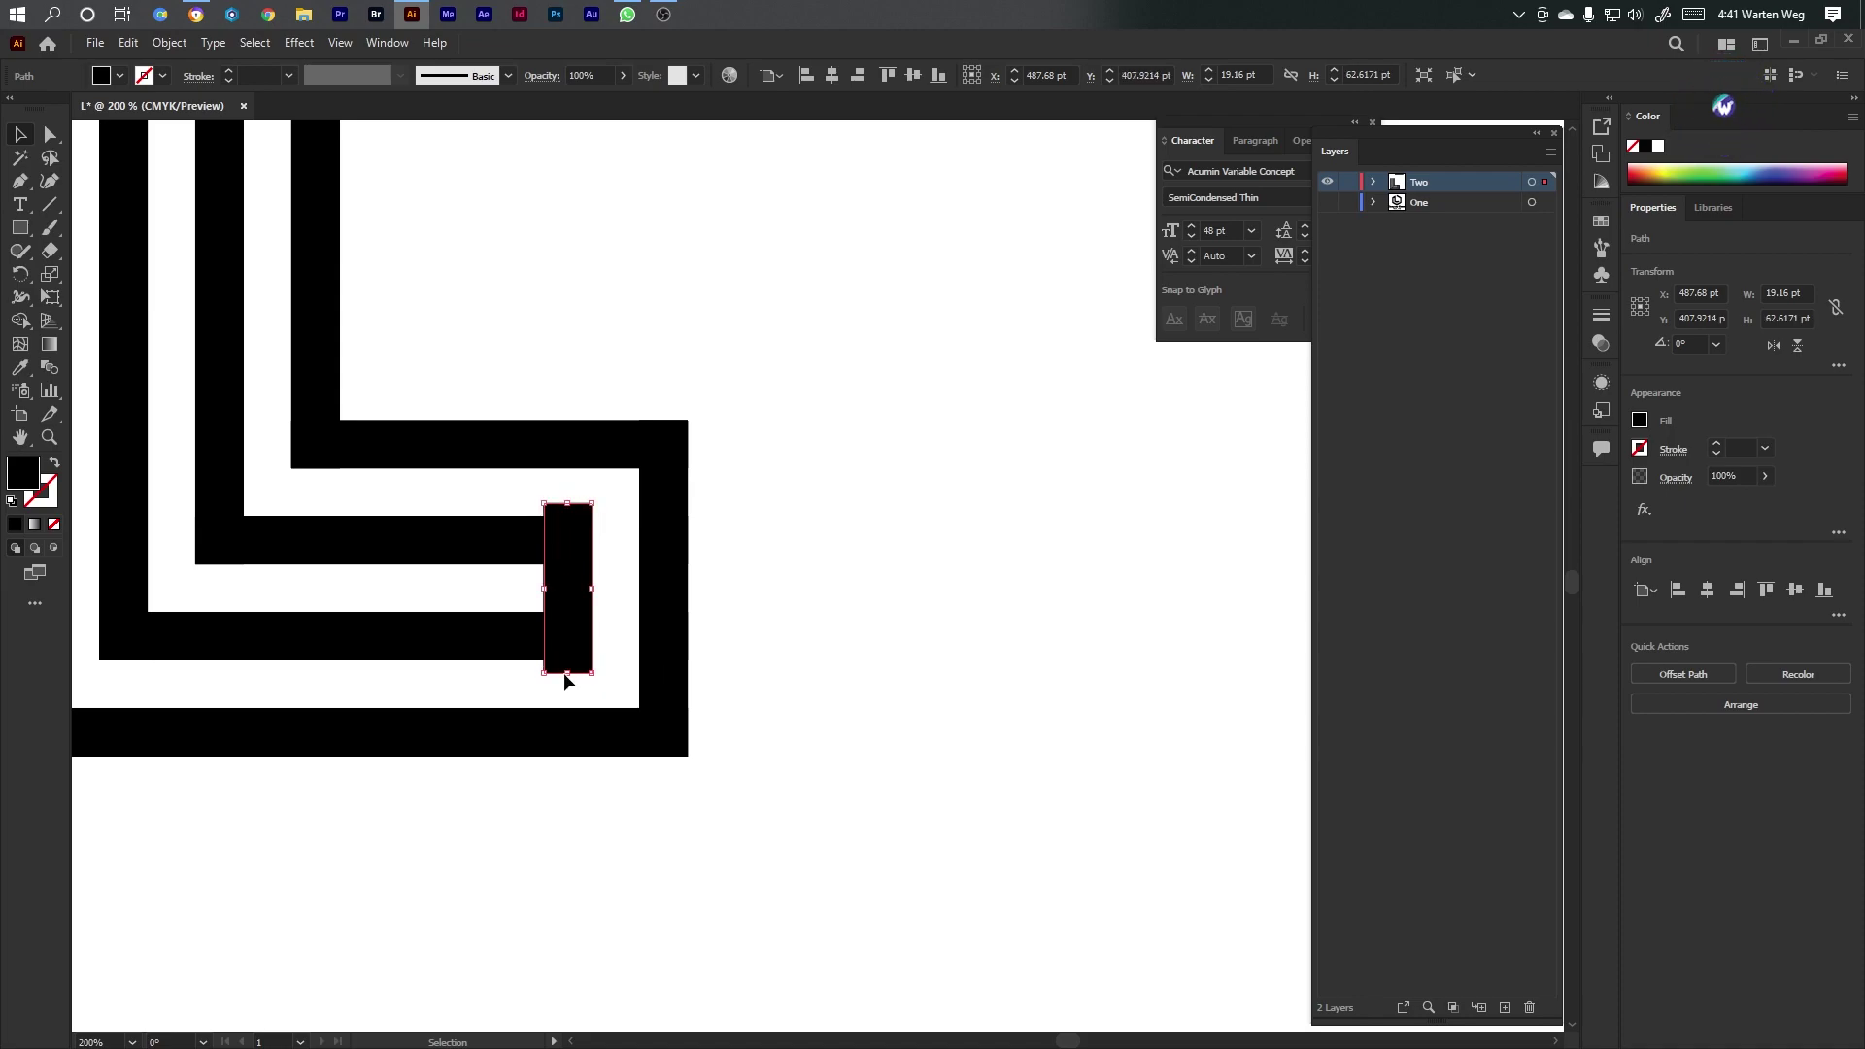
Trim the shortened upright's overhanging ends flush with the two middle L's using the Shape Builder
alt+scroll(565, 672, up, 1)
drag(637, 349, 437, 712)
click(19, 321)
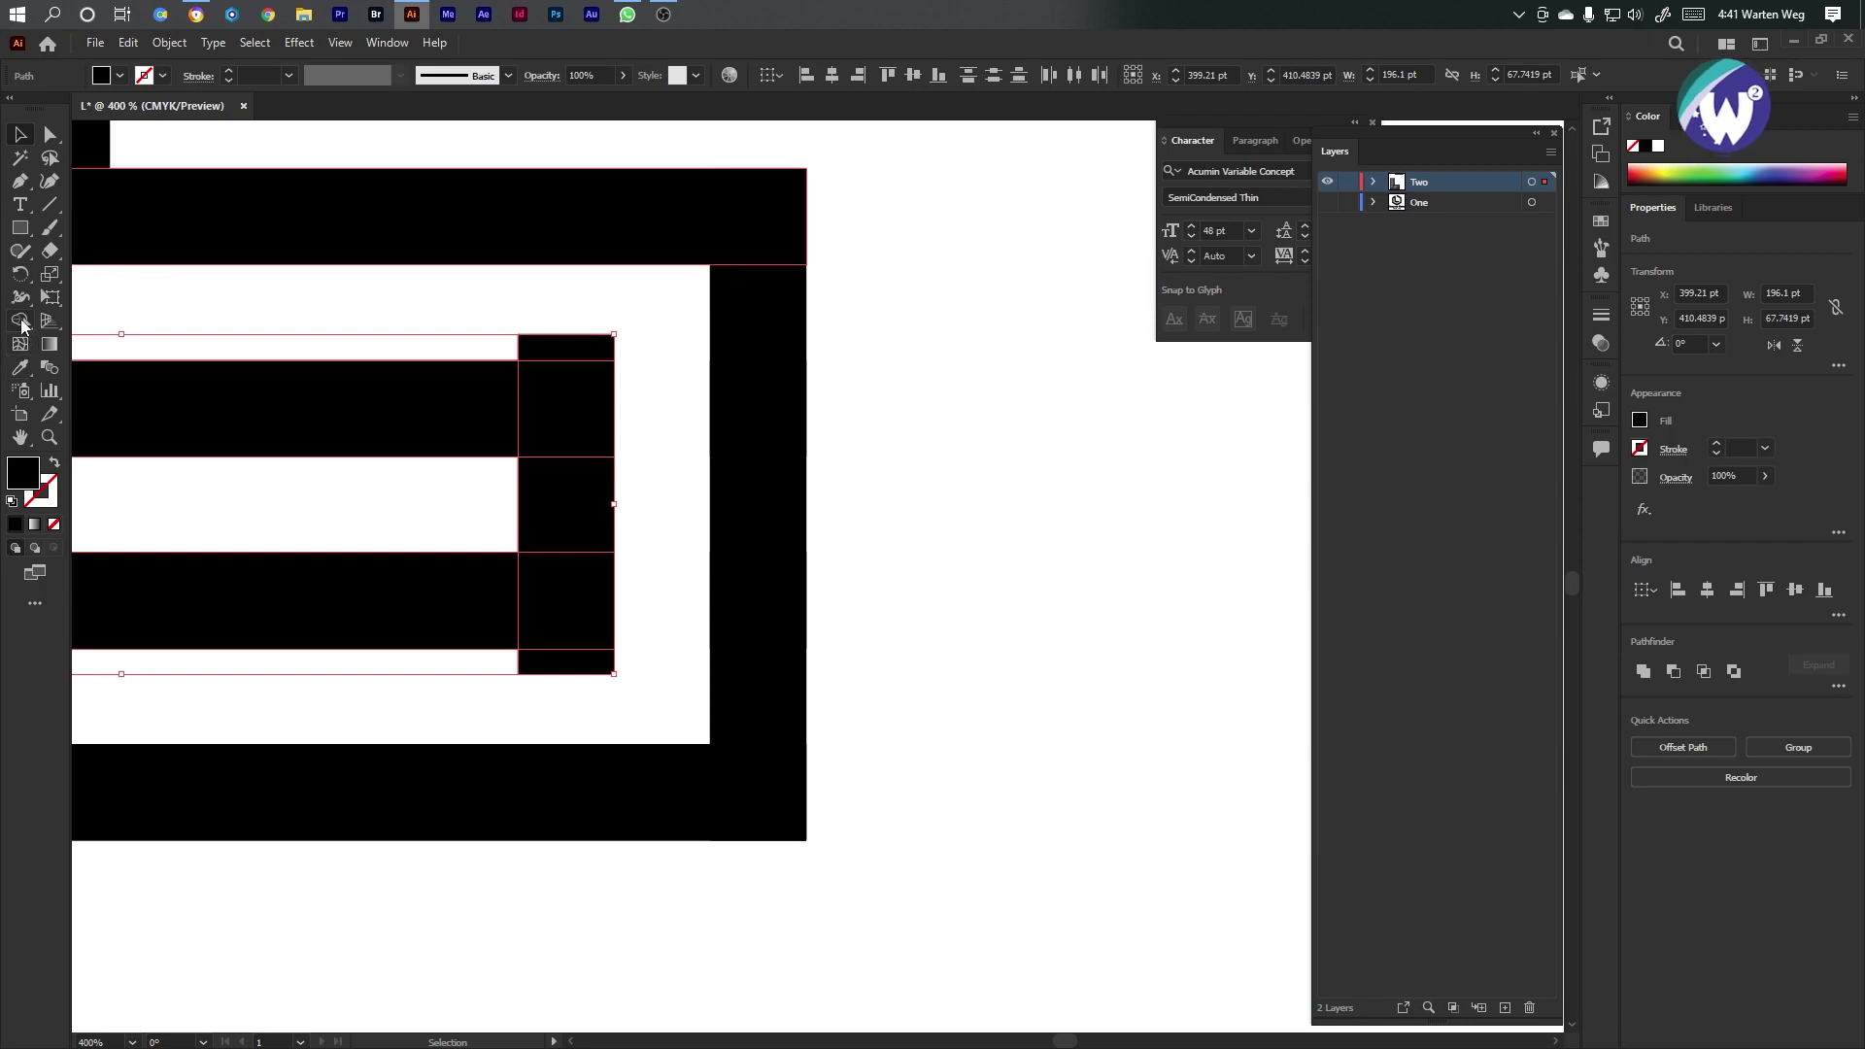
alt+click(595, 661)
alt+click(586, 349)
Move the spare bar near the artboard's upper edge onto the tops of the two innermost uprights and shorten it to about 54 pt
alt+scroll(605, 437, down, 1)
alt+scroll(604, 439, down, 5)
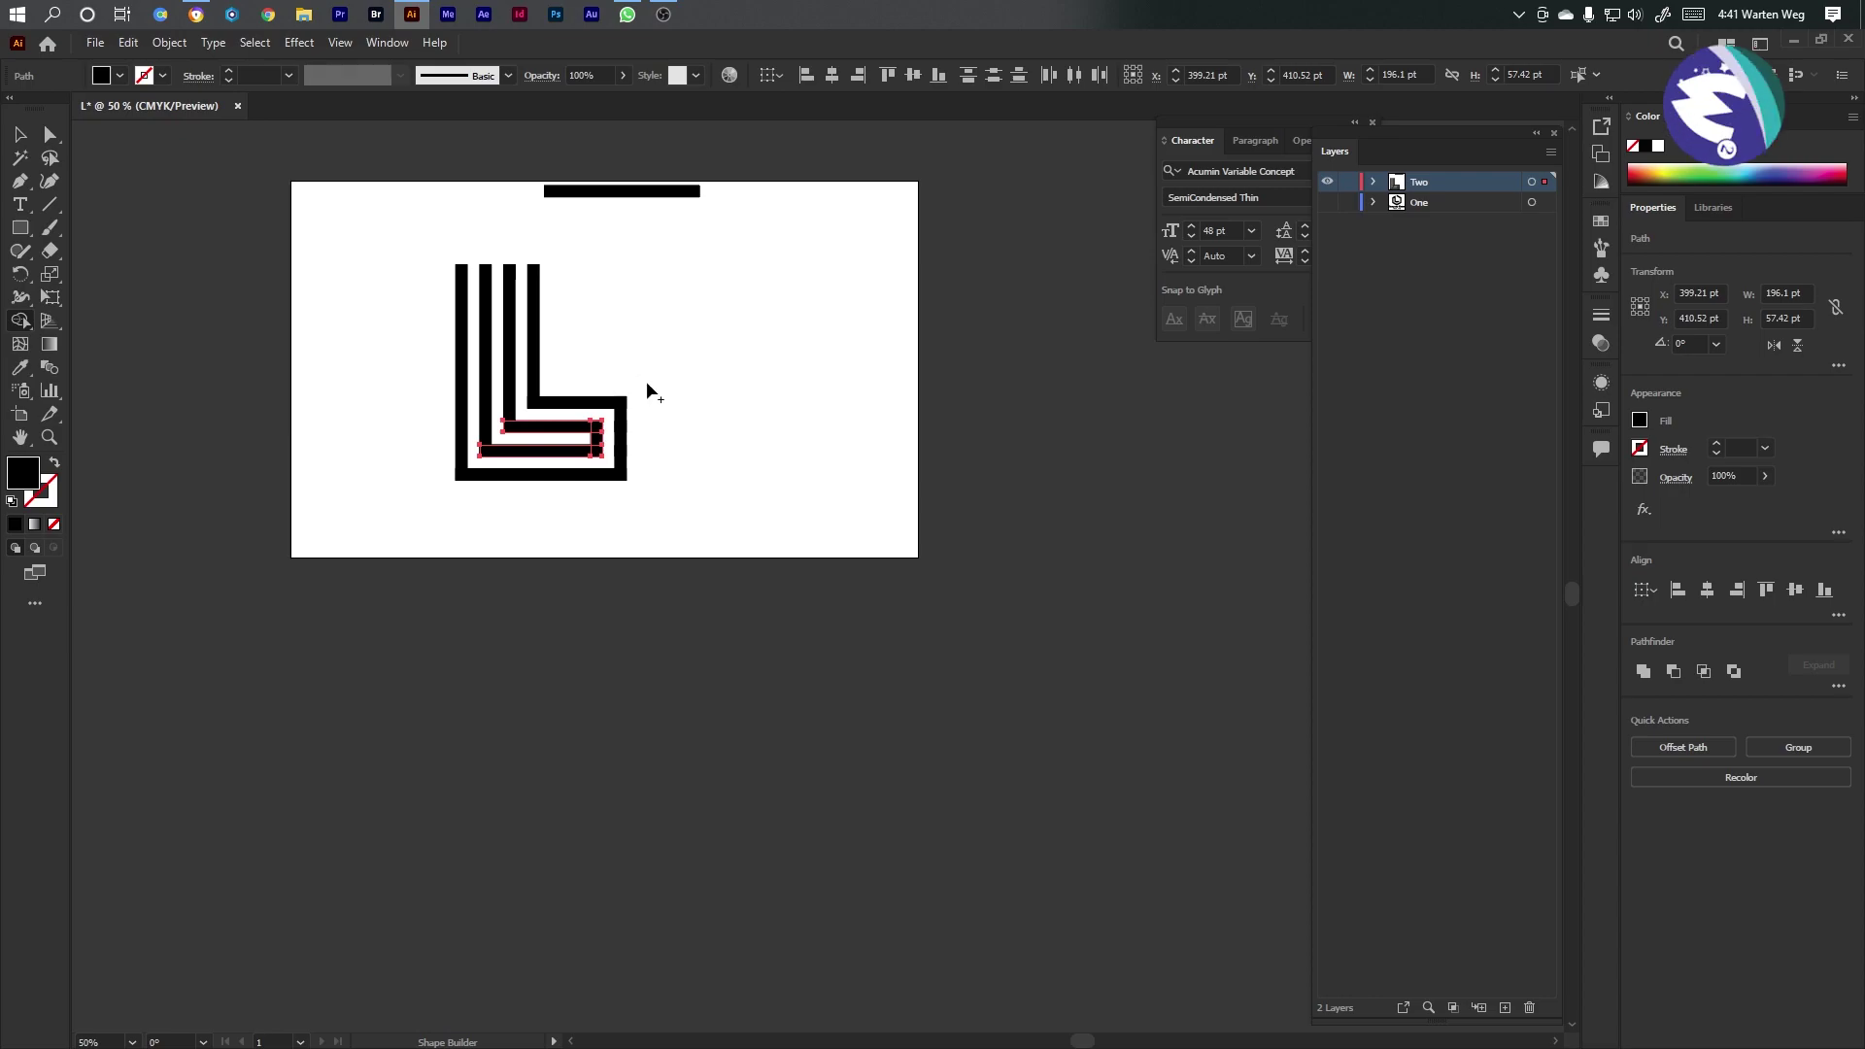
alt+scroll(517, 262, up, 2)
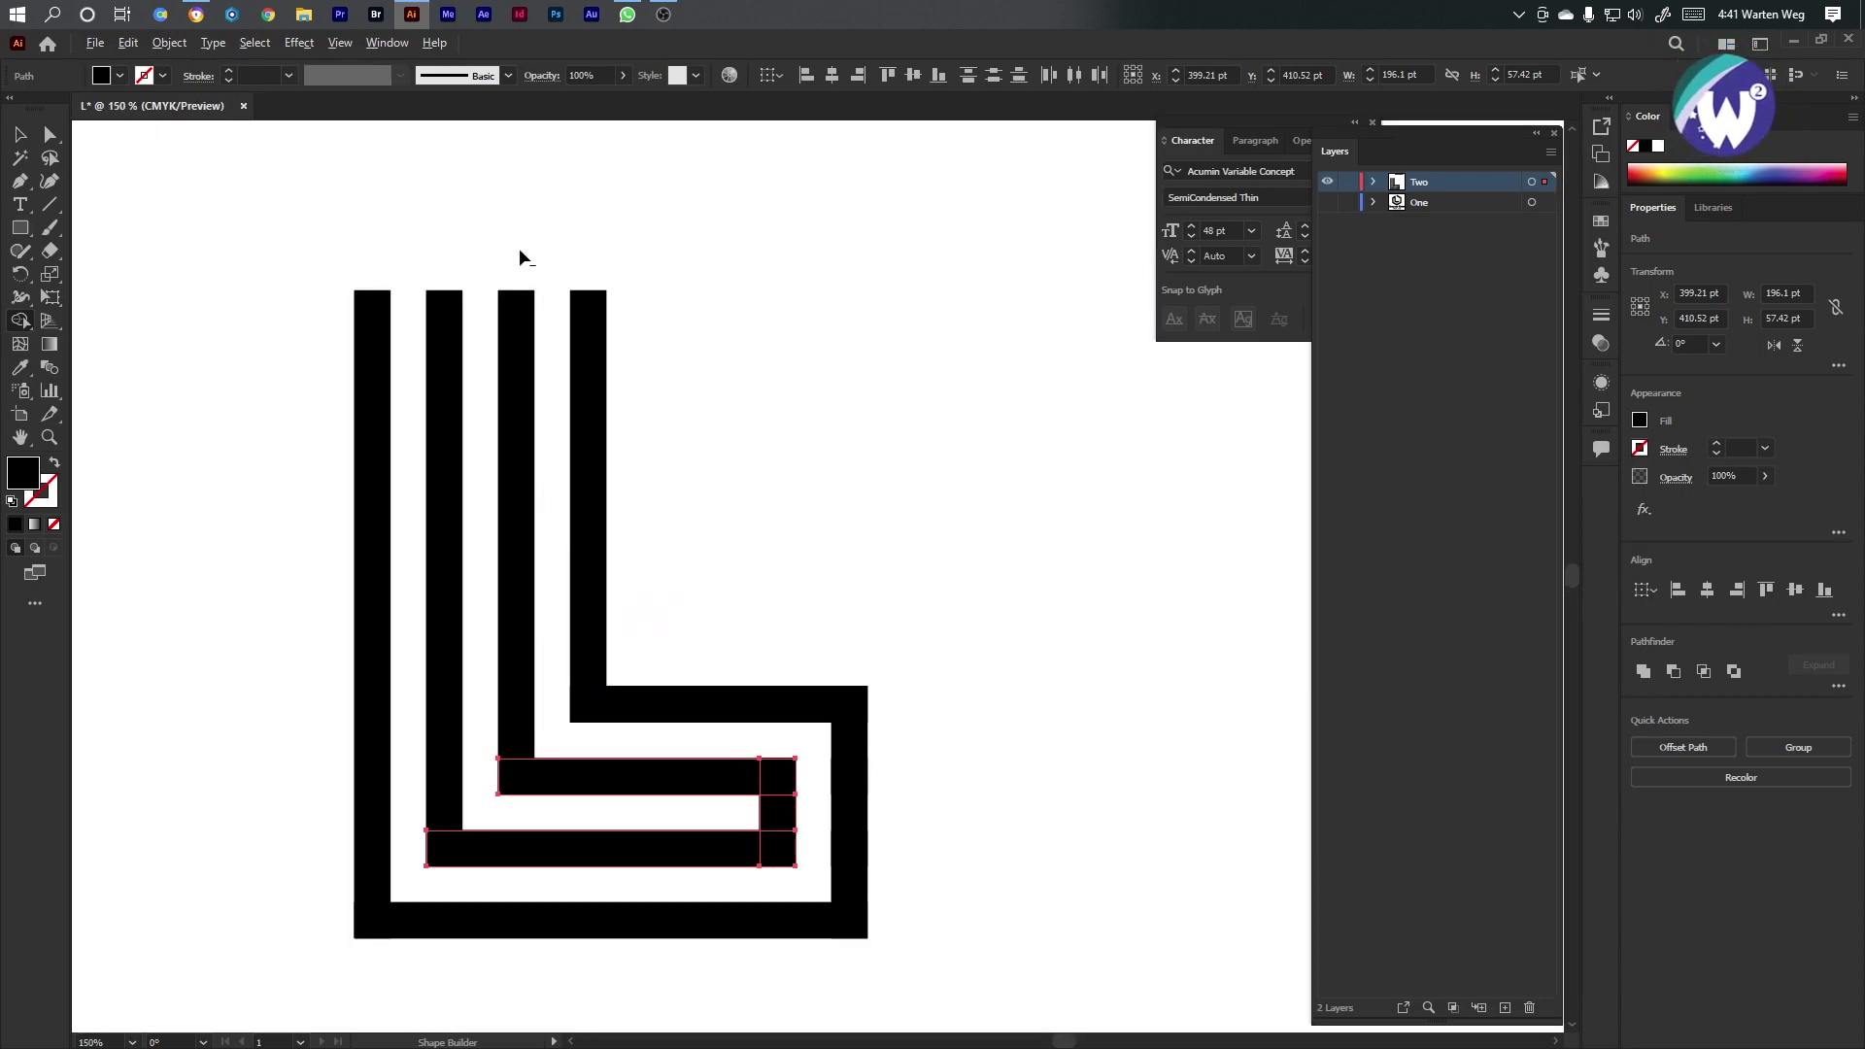
alt+scroll(519, 257, up, 1)
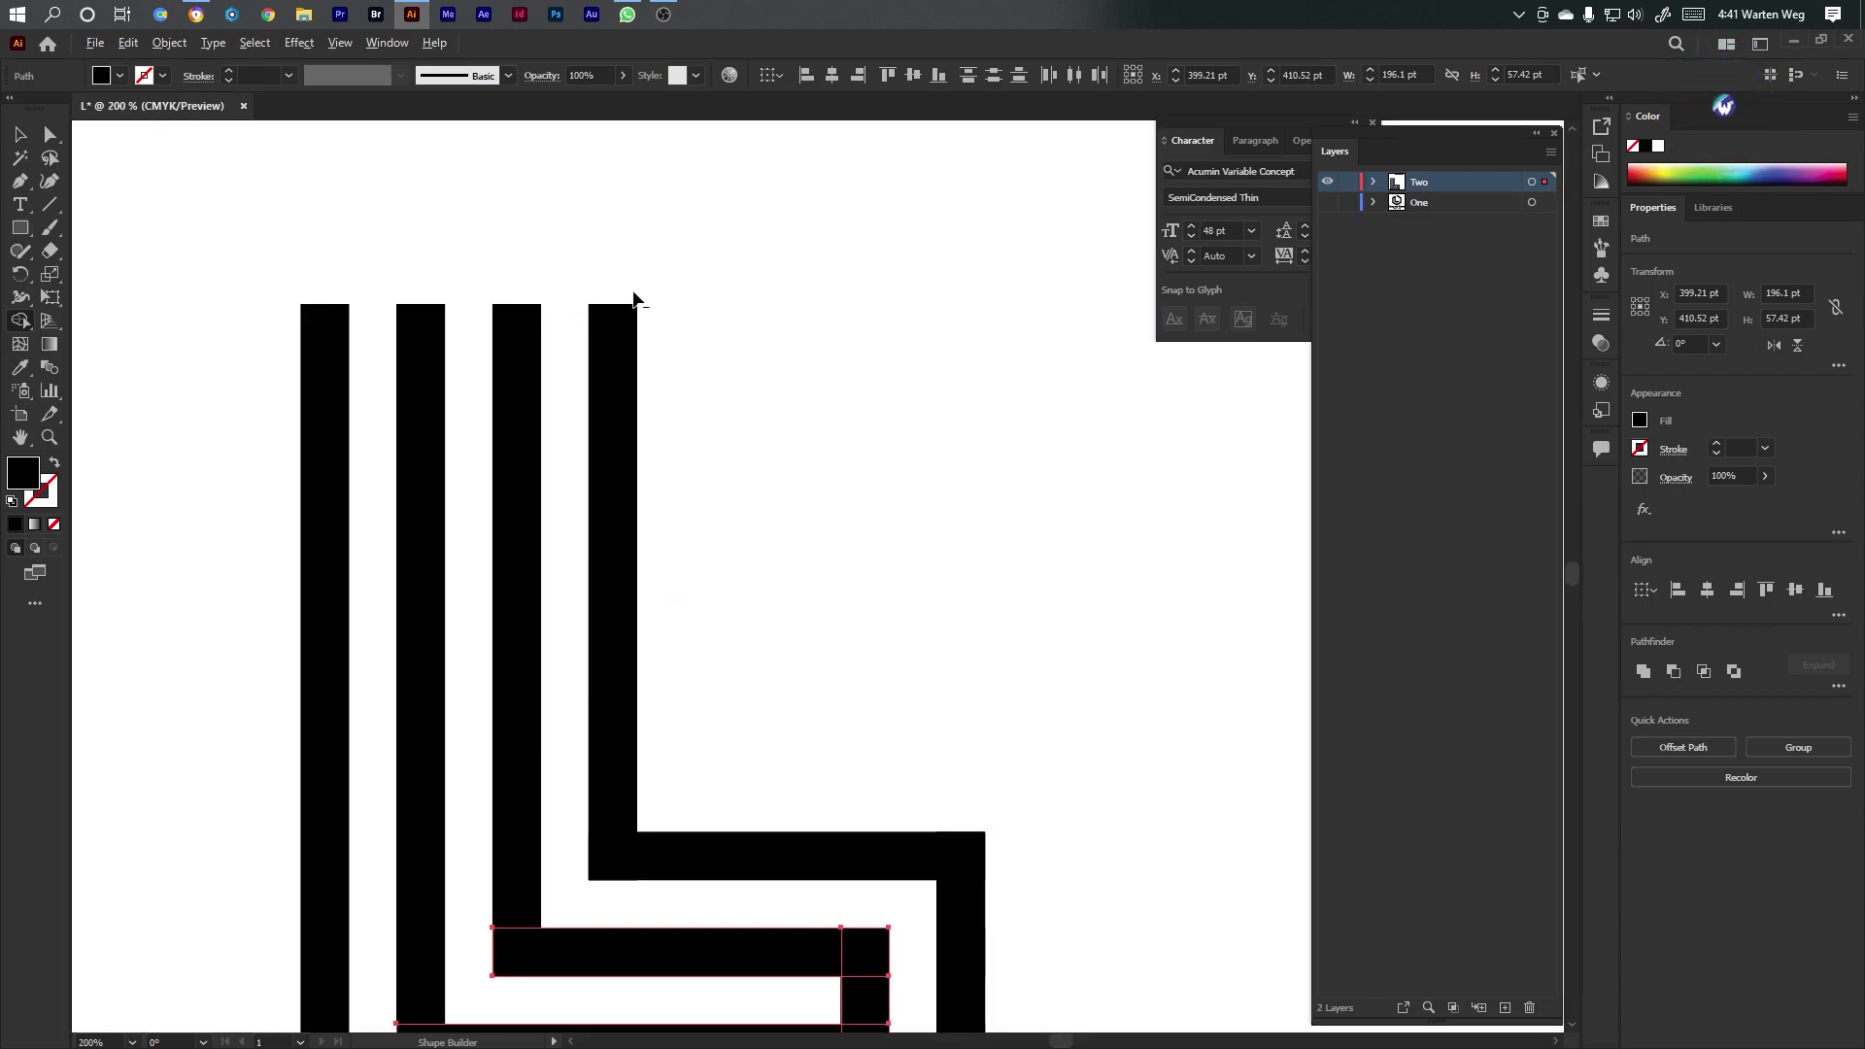
alt+scroll(633, 299, down, 2)
mouse_move(622, 296)
mouse_down()
mouse_move(640, 366)
mouse_move(694, 377)
mouse_up()
key(v)
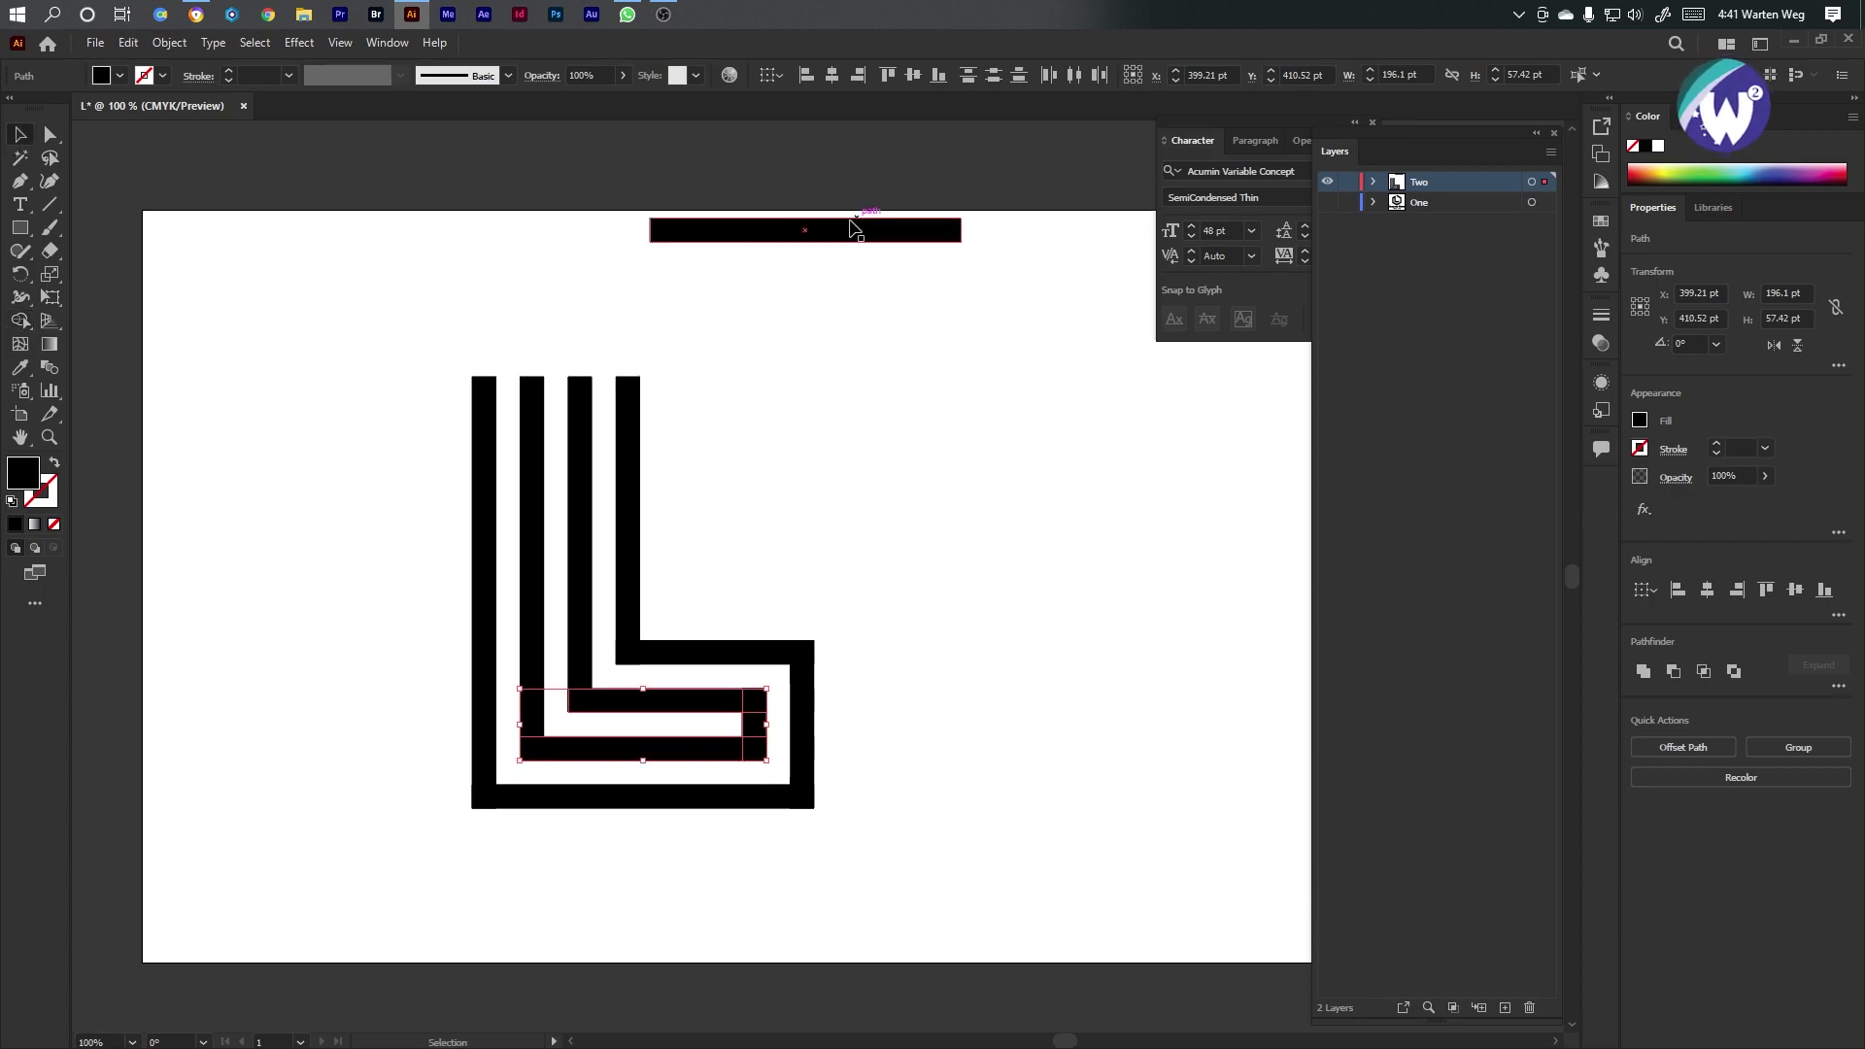
drag(819, 238, 773, 311)
drag(759, 387, 738, 398)
drag(887, 389, 643, 399)
scroll(637, 398, up, 4)
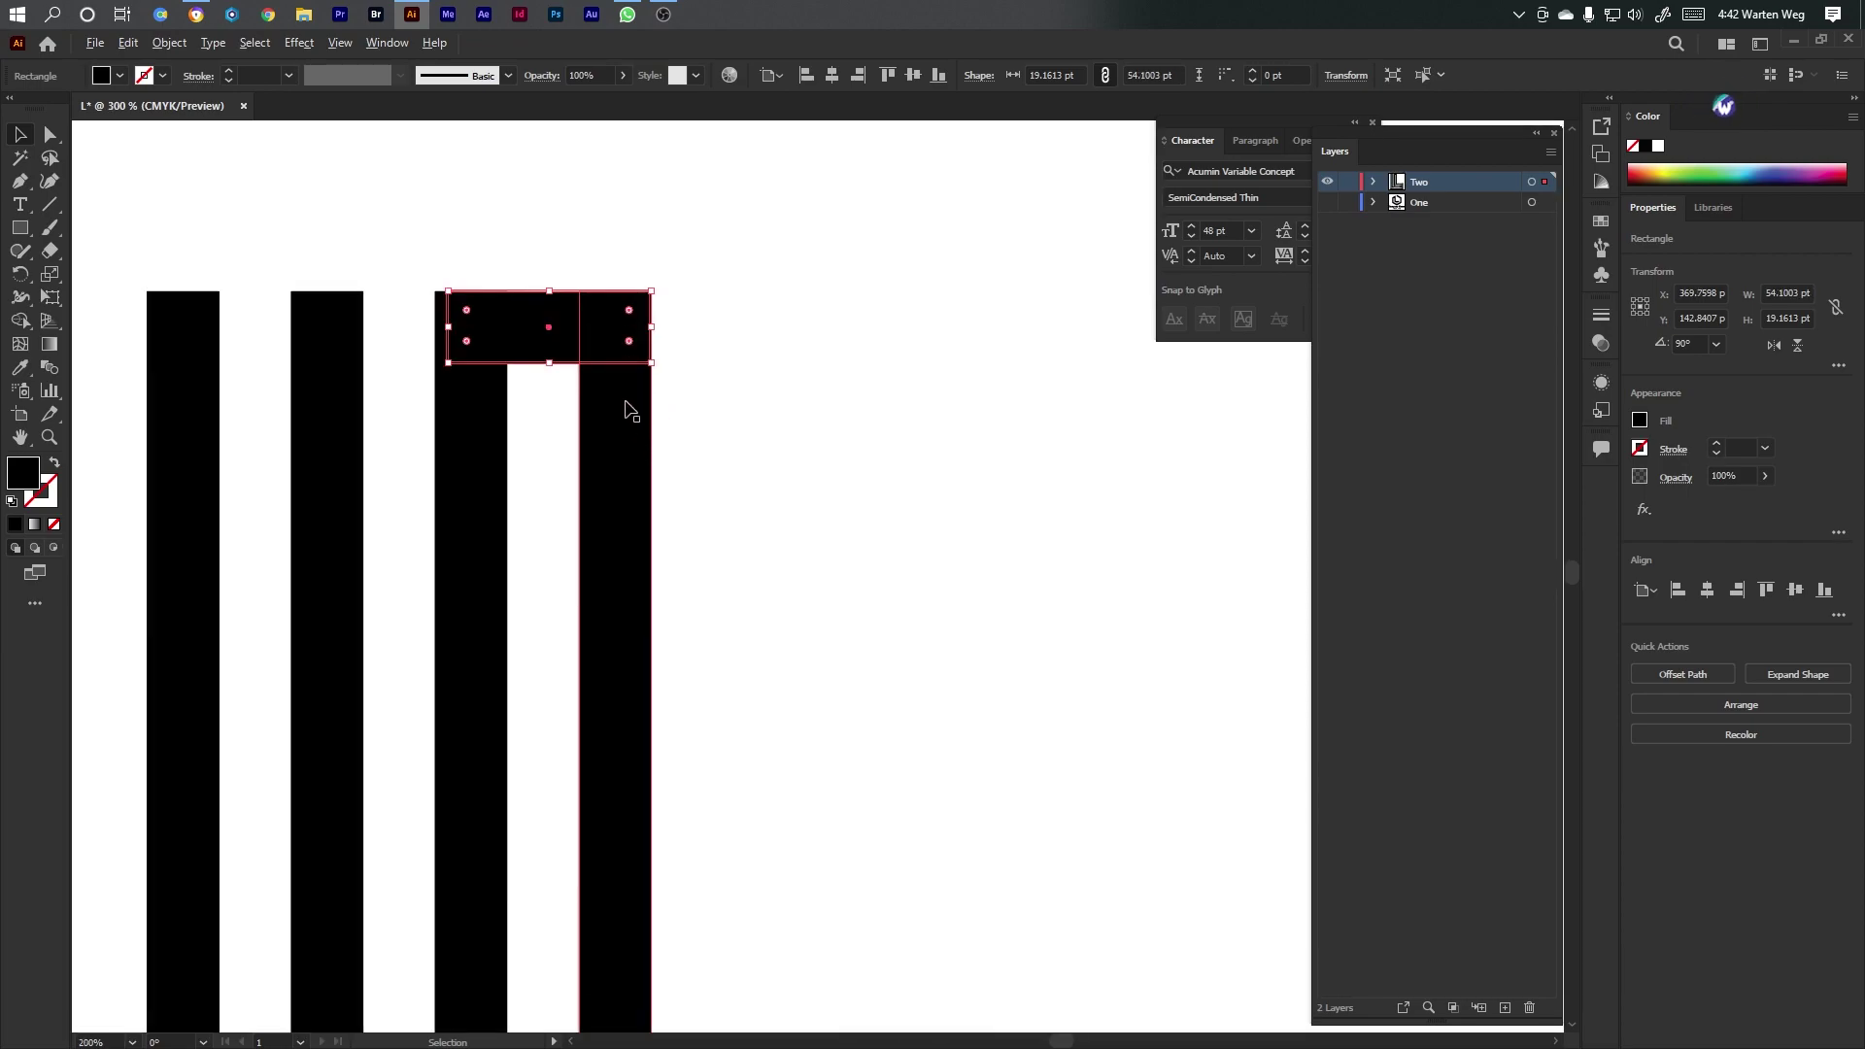
Stretch the top bar both ways so it spans all four uprights of the L's and overhangs slightly on each side
drag(392, 392, 708, 405)
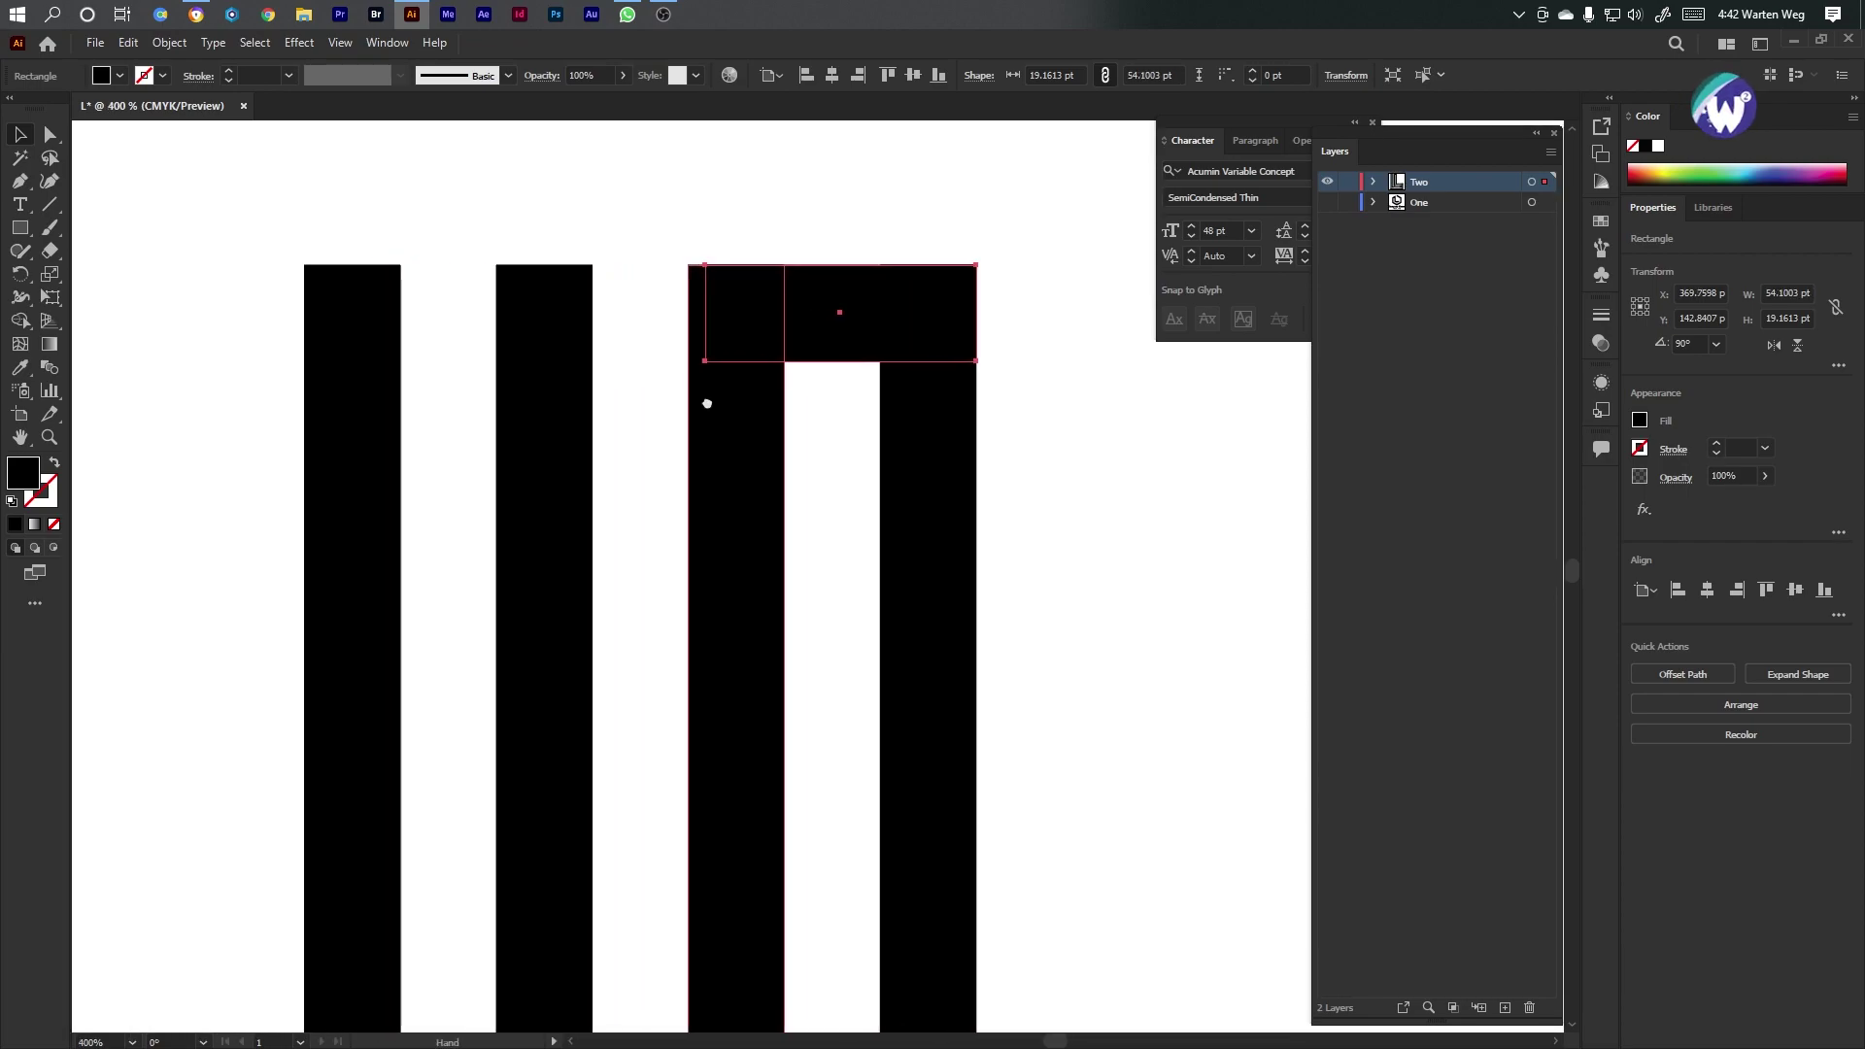
scroll(712, 411, down, 5)
scroll(712, 411, up, 1)
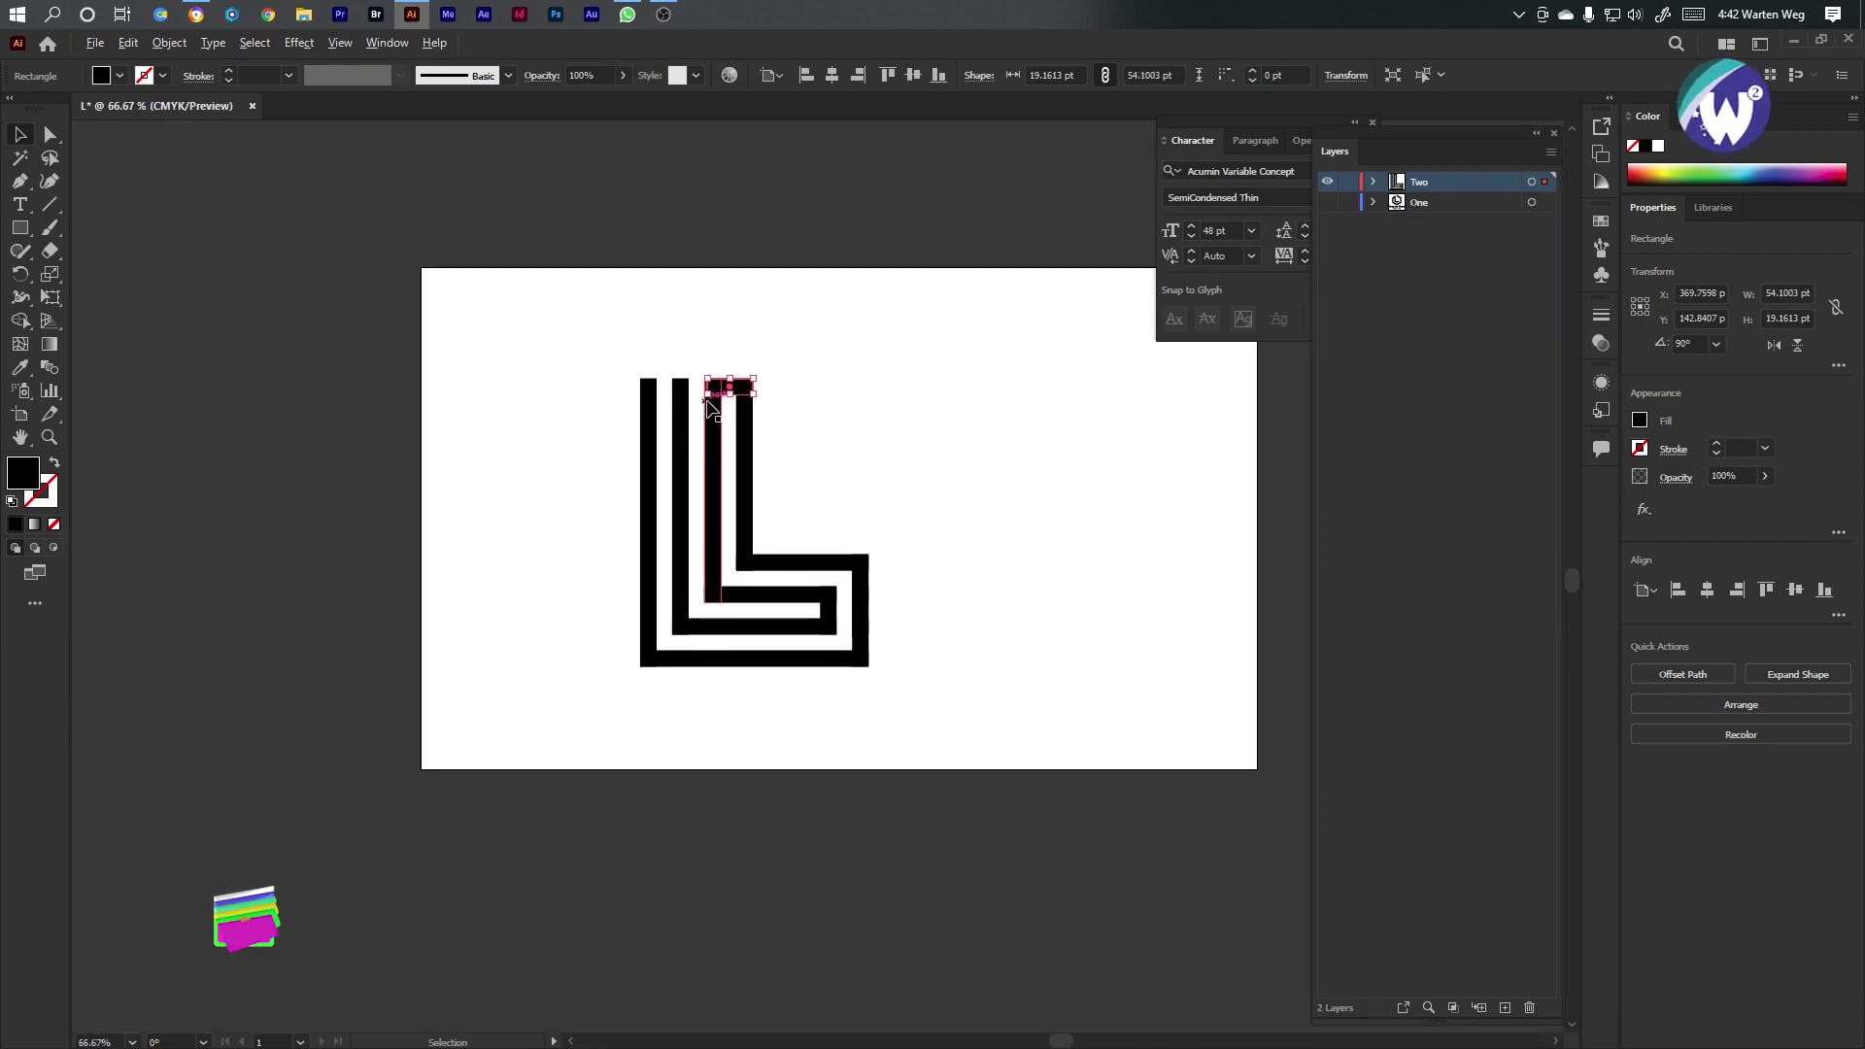
scroll(712, 411, up, 3)
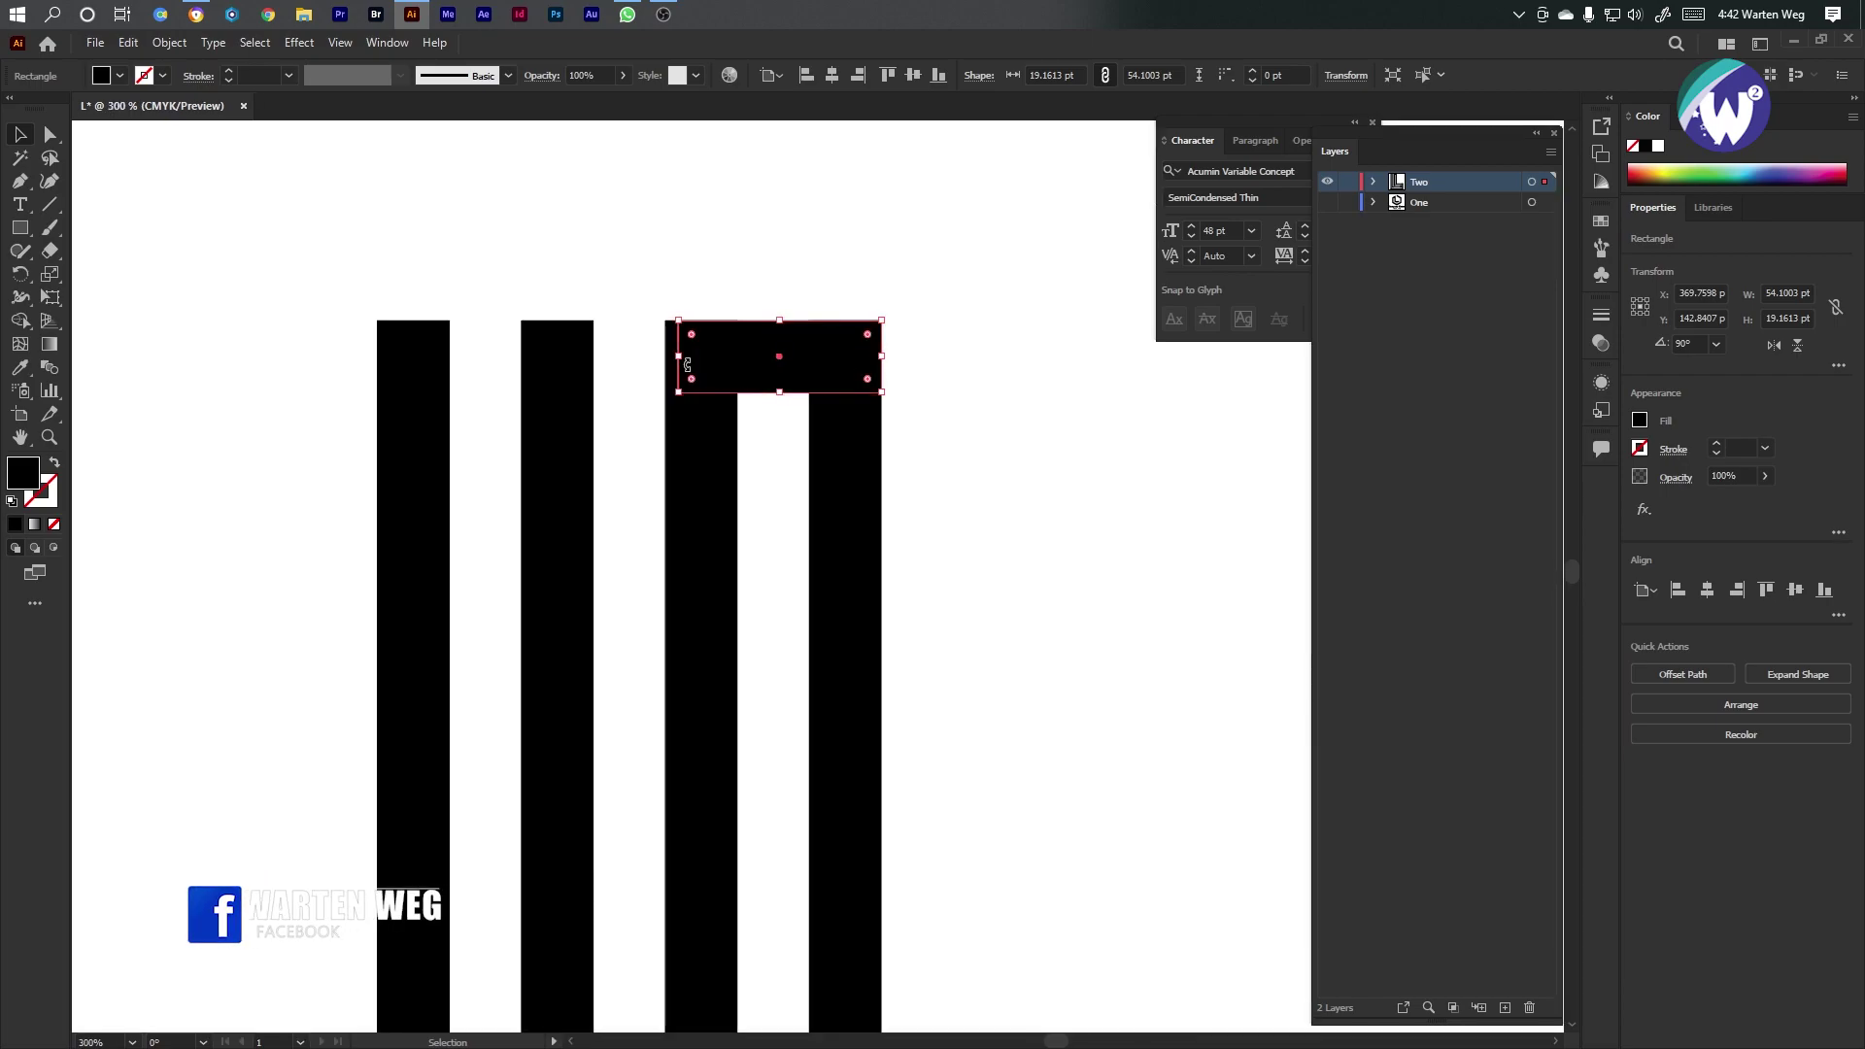
drag(676, 359, 360, 357)
drag(881, 357, 931, 358)
Remove the top bar's overhangs and its section between the second and third uprights with the Shape Builder, and deselect everything
drag(941, 210, 424, 464)
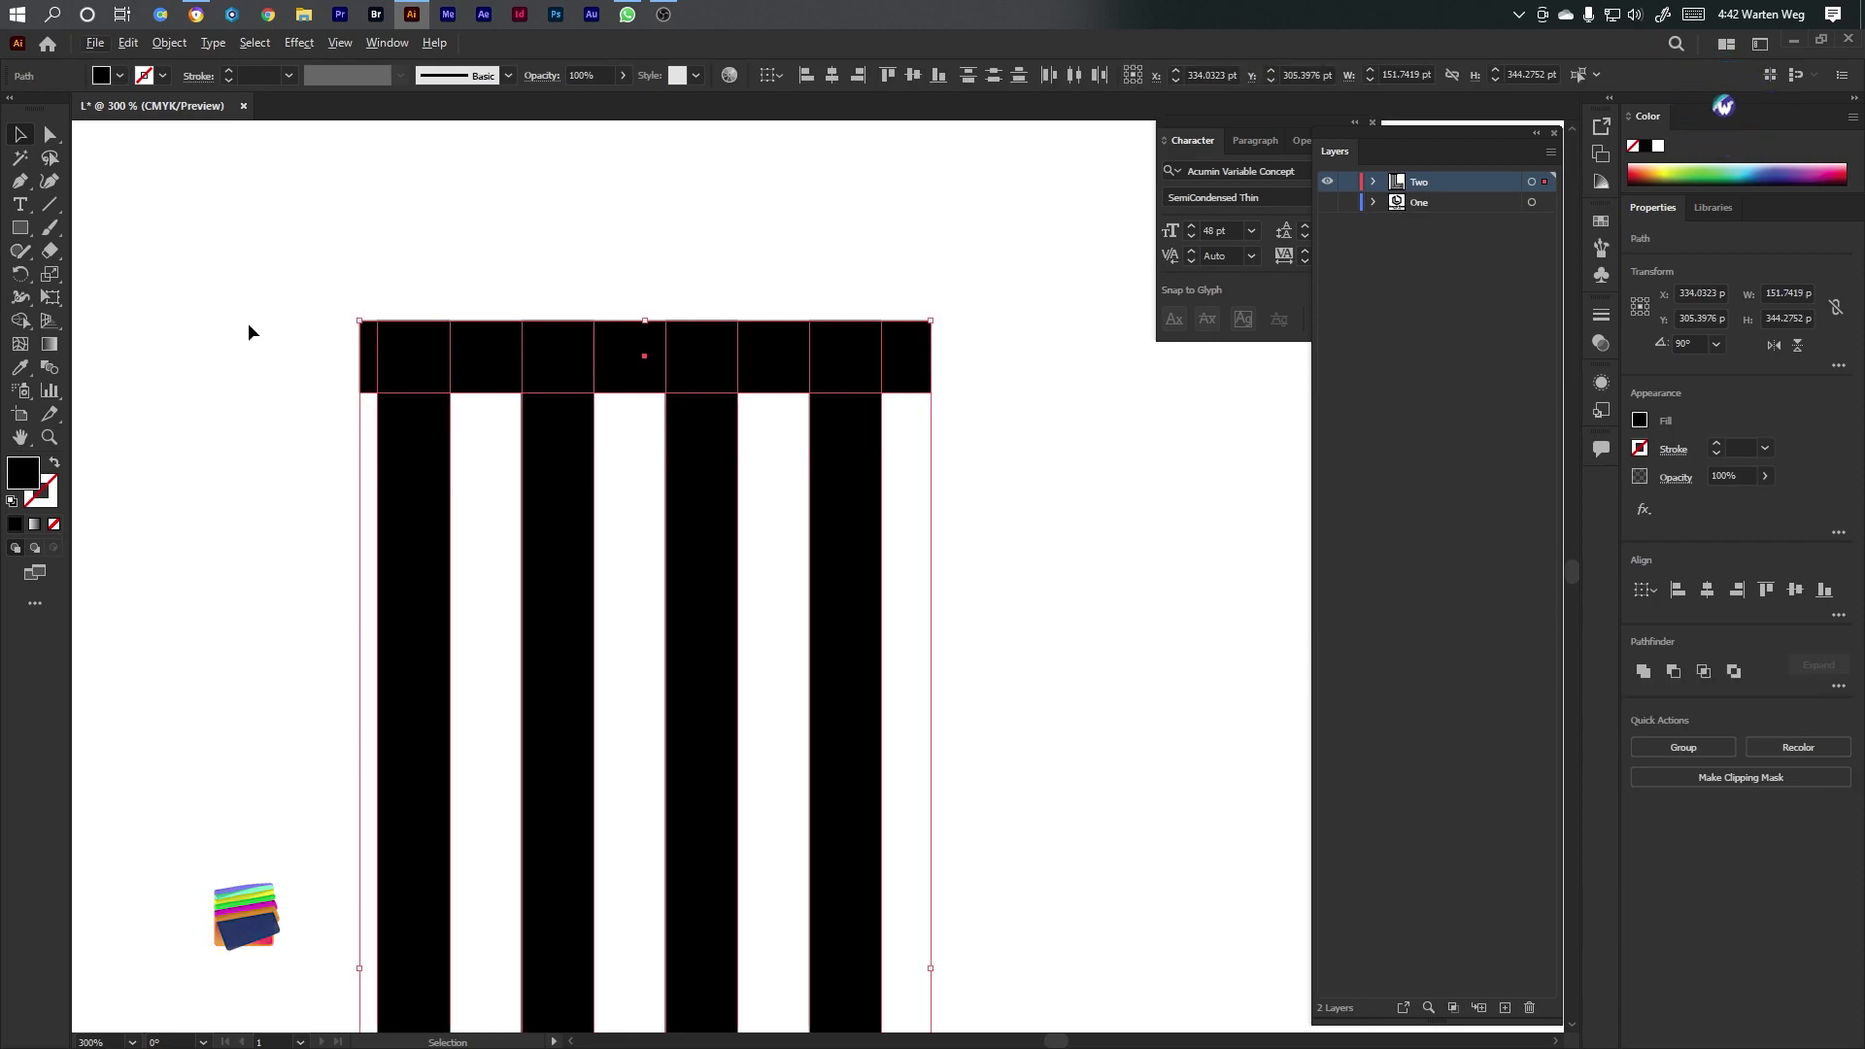
key(shift+m)
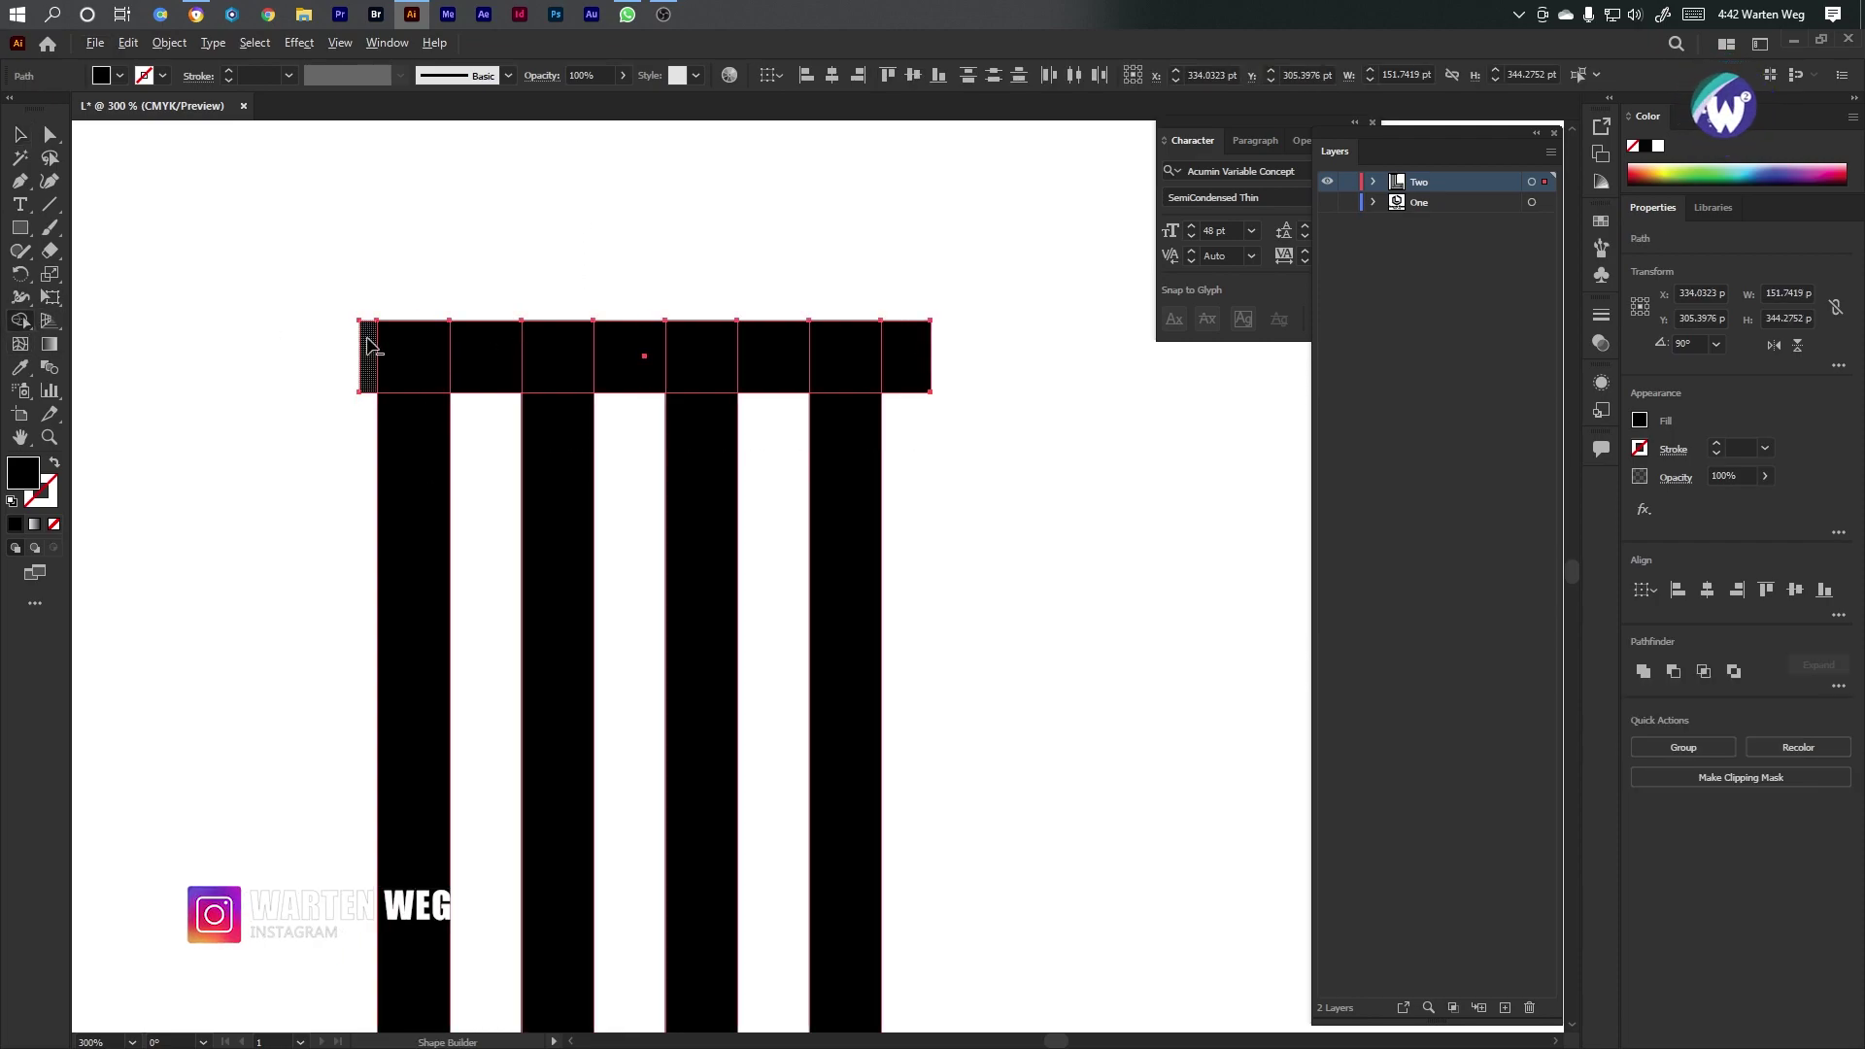
alt+click(630, 374)
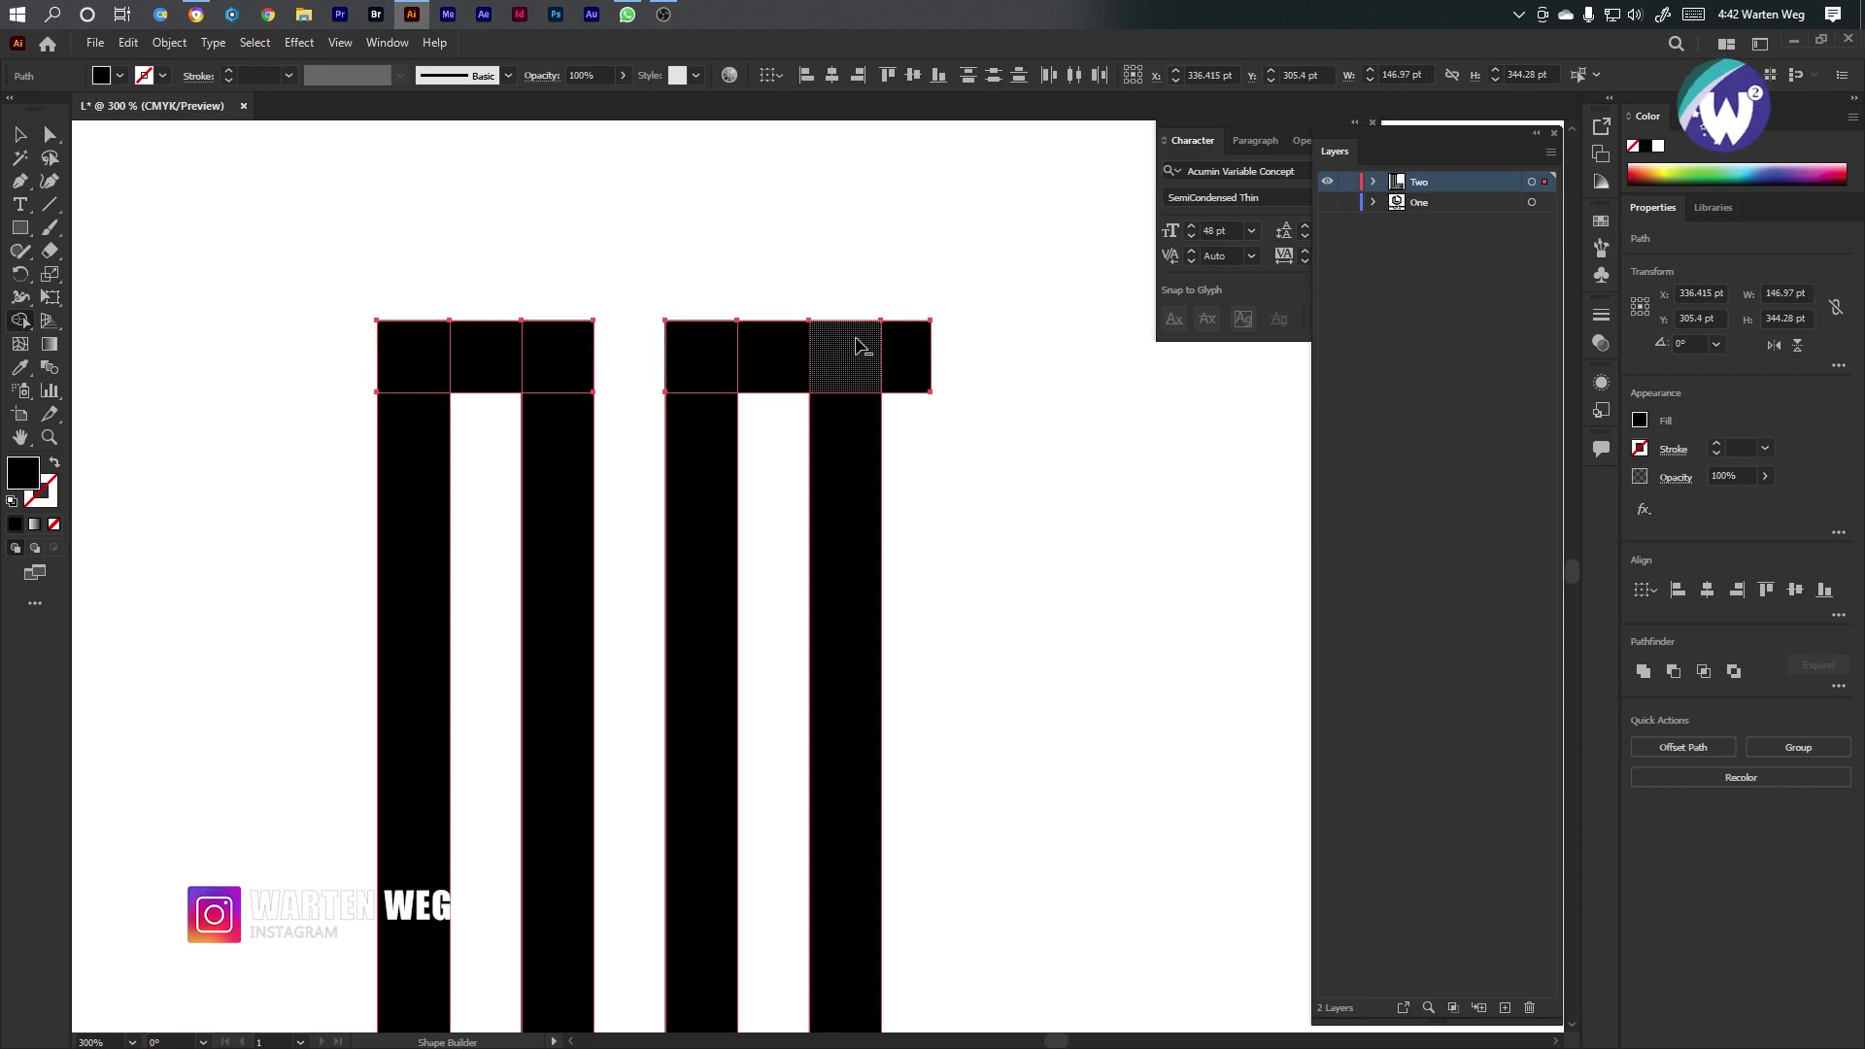
alt+click(913, 367)
key(ctrl+shift+a)
key(ctrl+0)
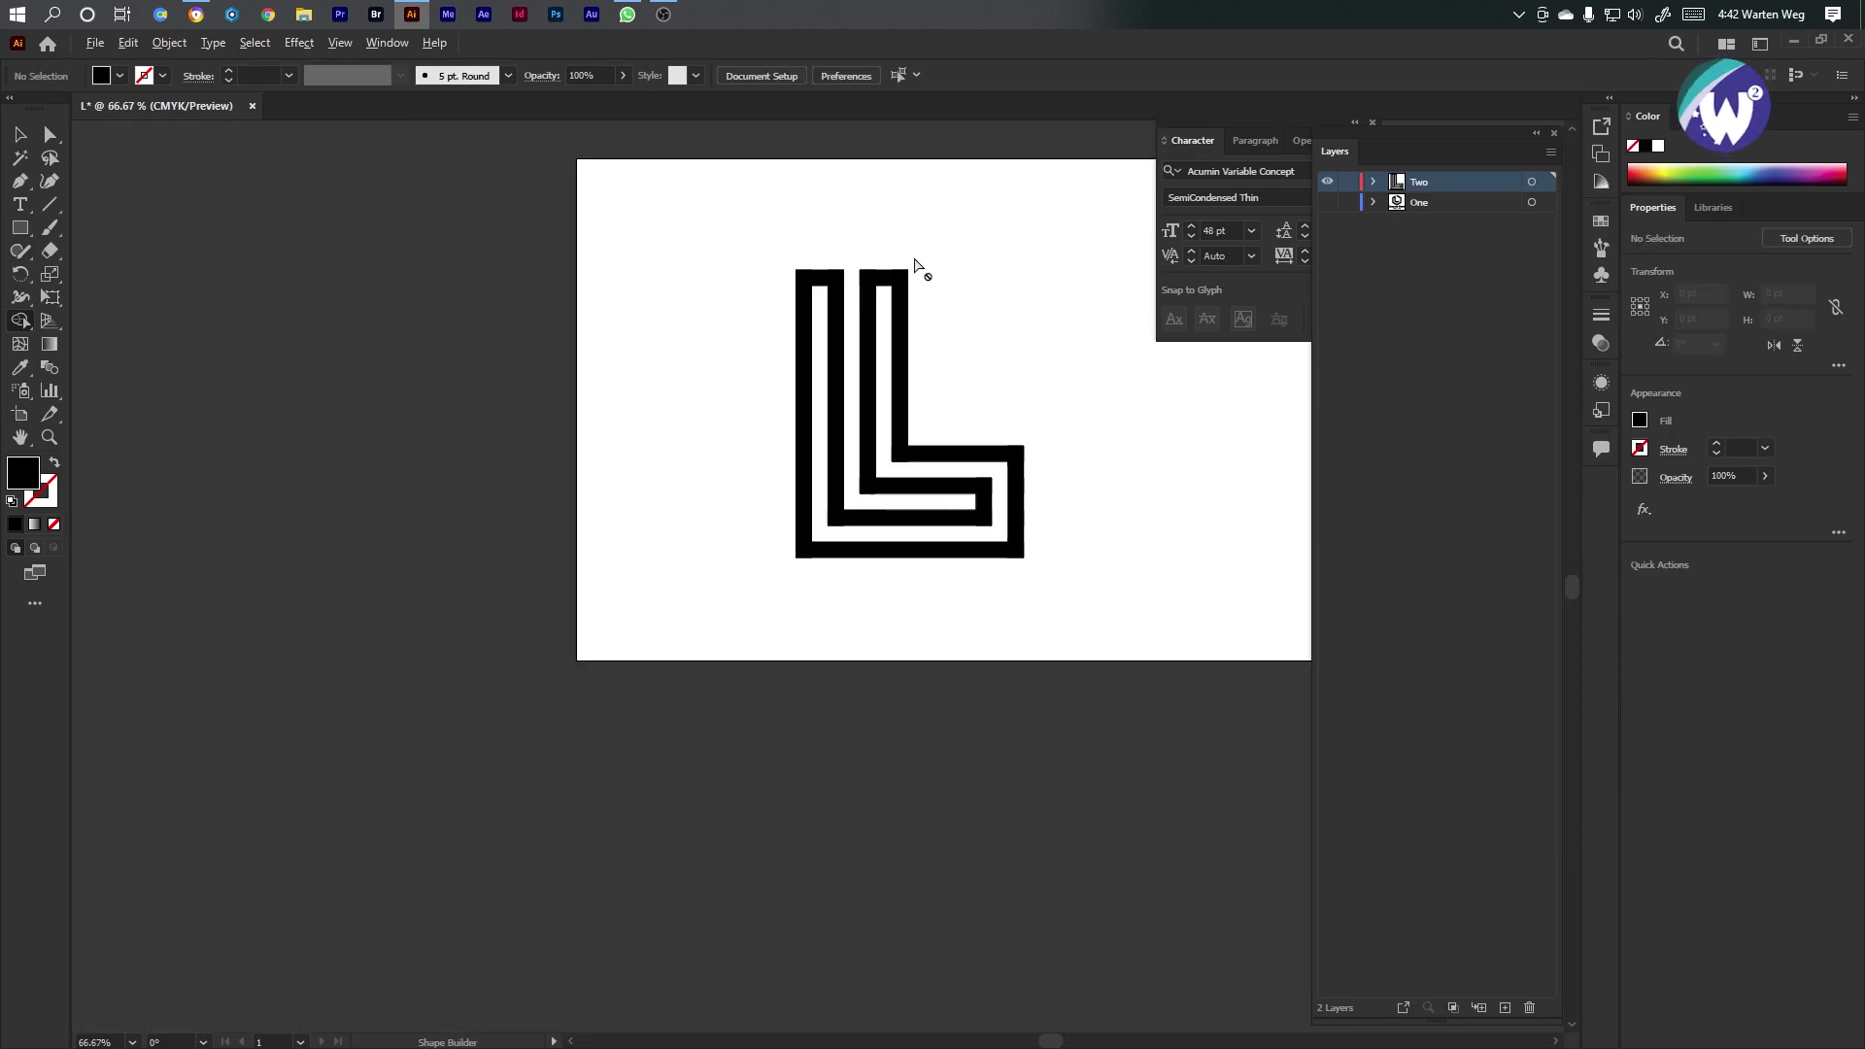
Select the whole L logo and merge all its touching segments into one continuous shape with the Shape Builder
click(19, 134)
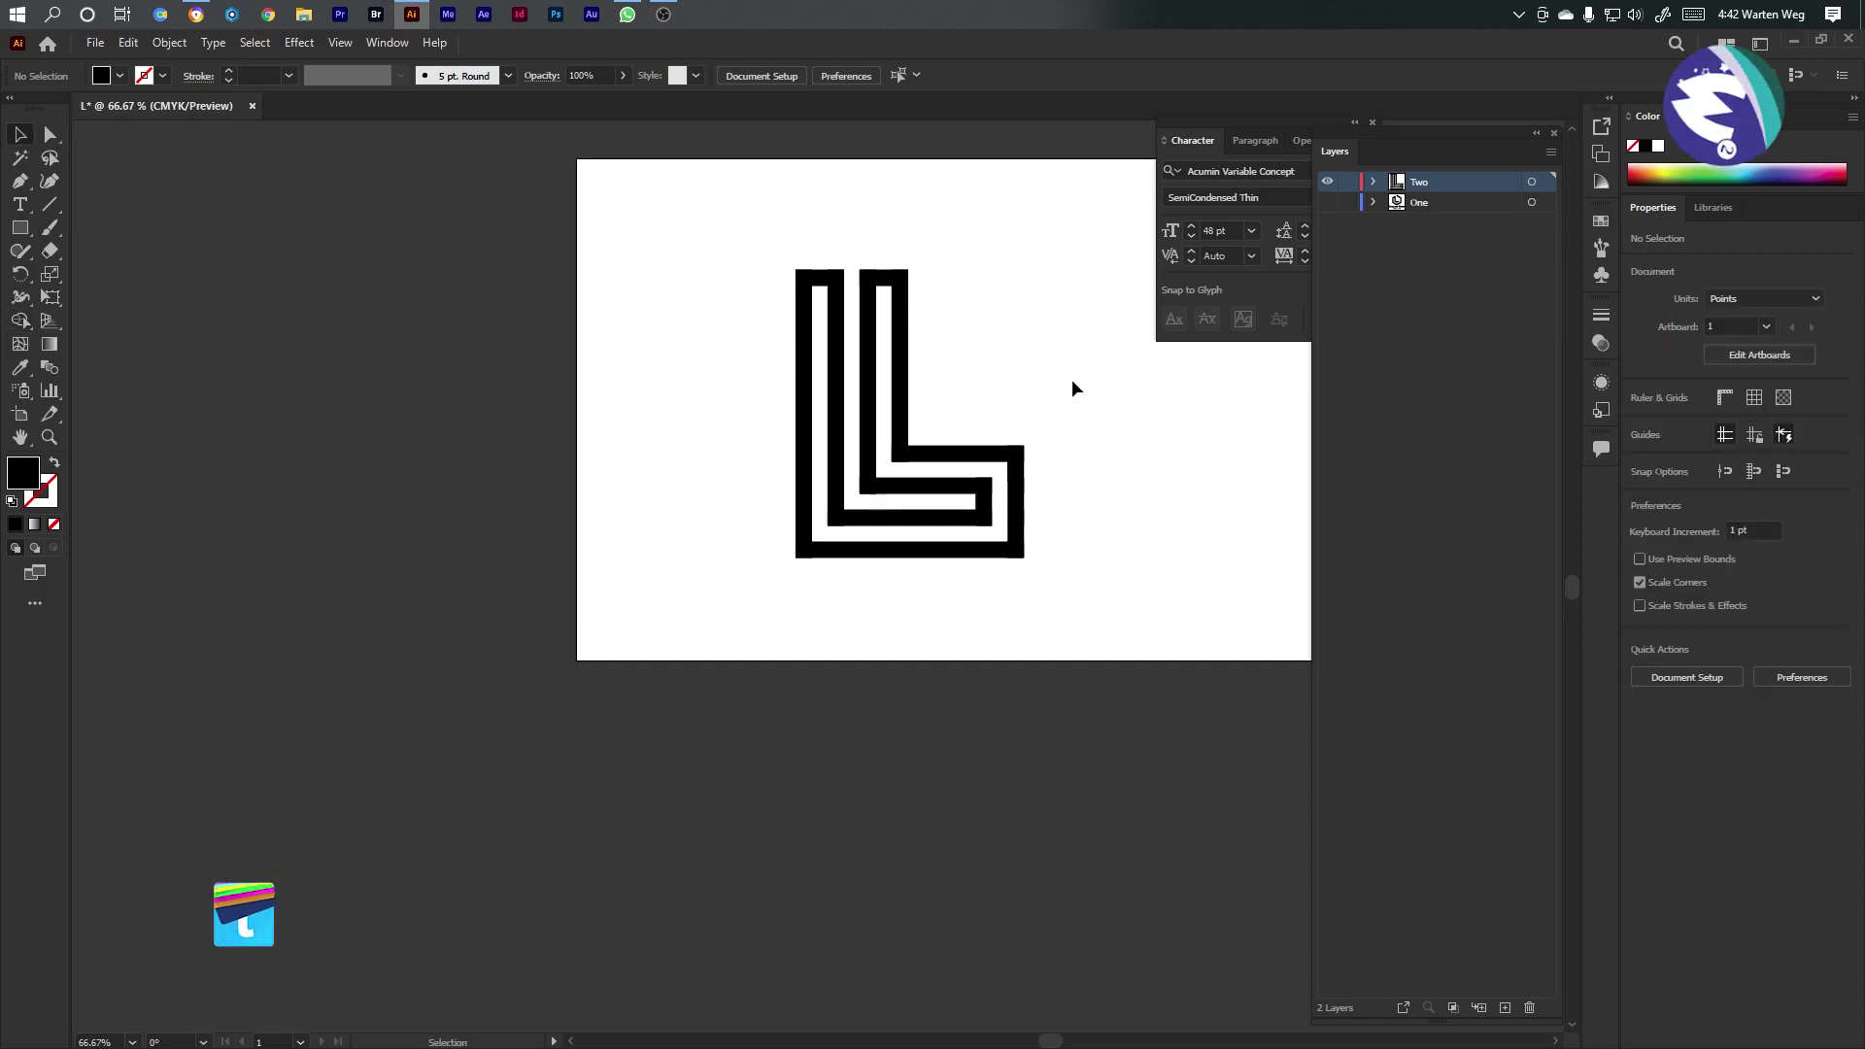
drag(1132, 220, 670, 641)
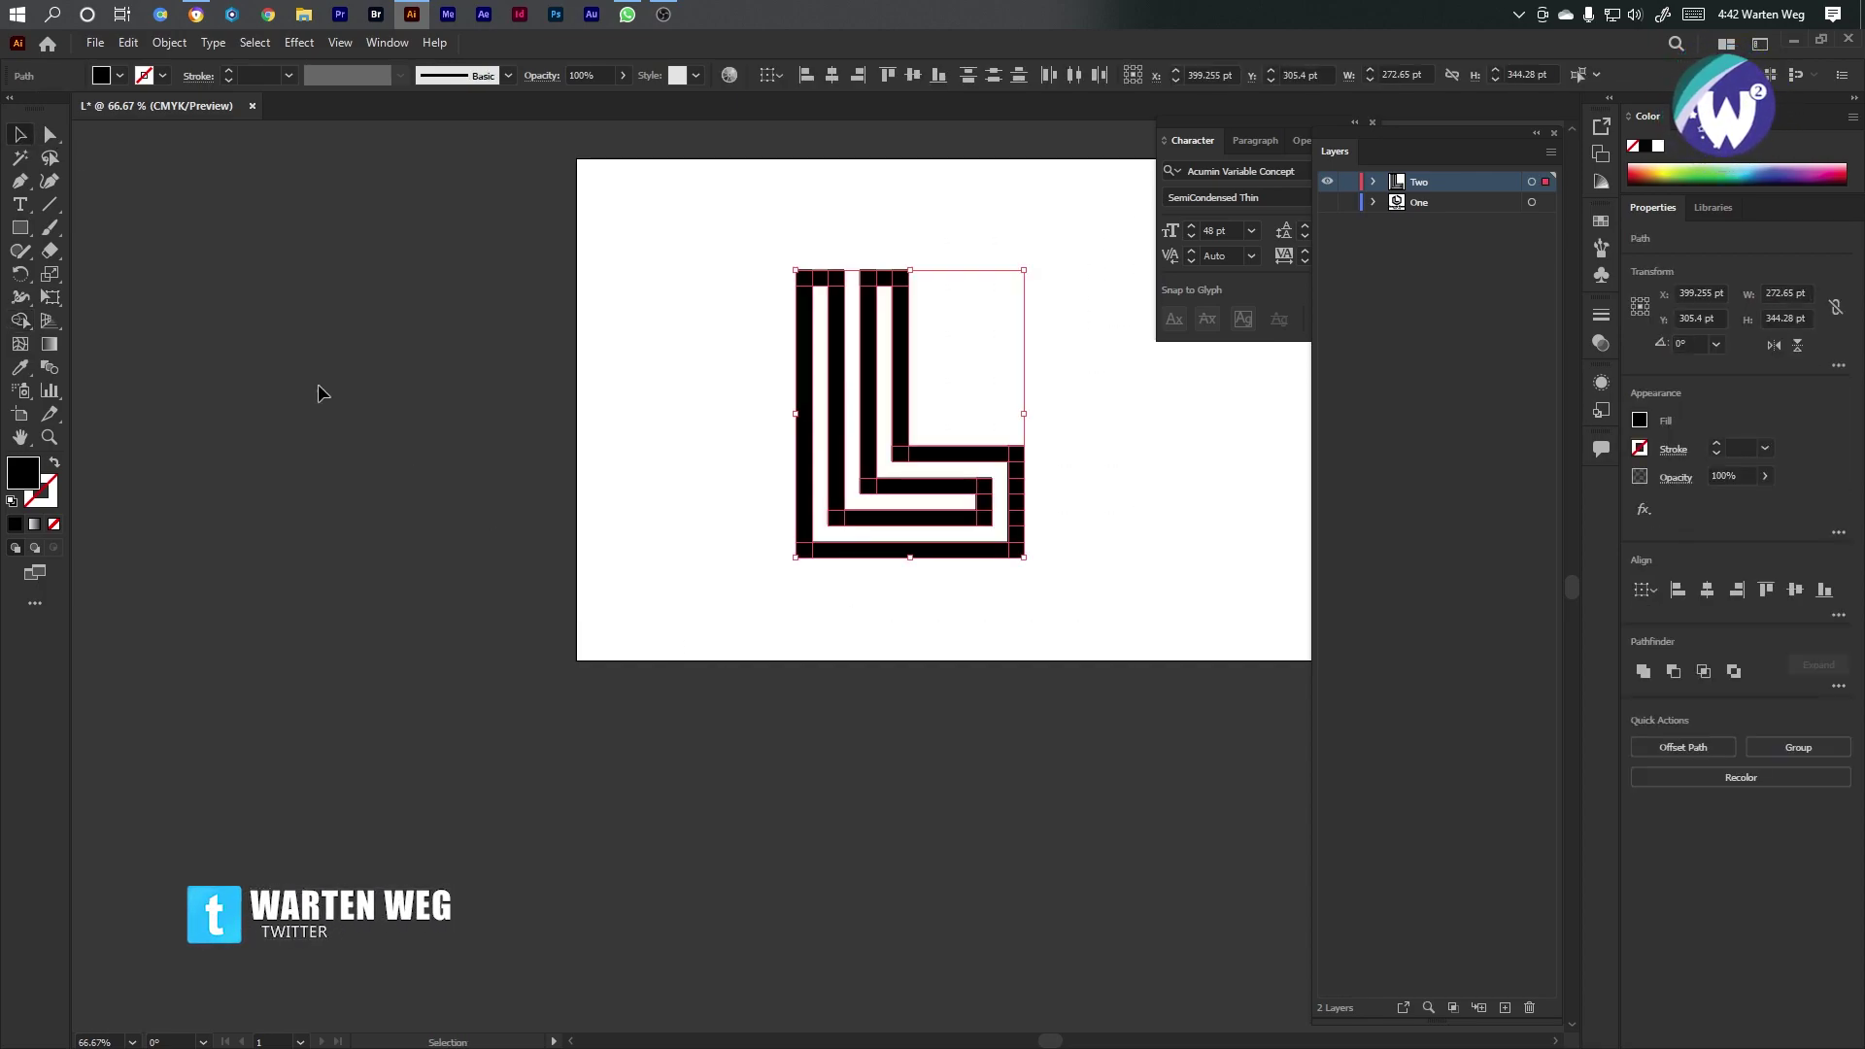
click(24, 321)
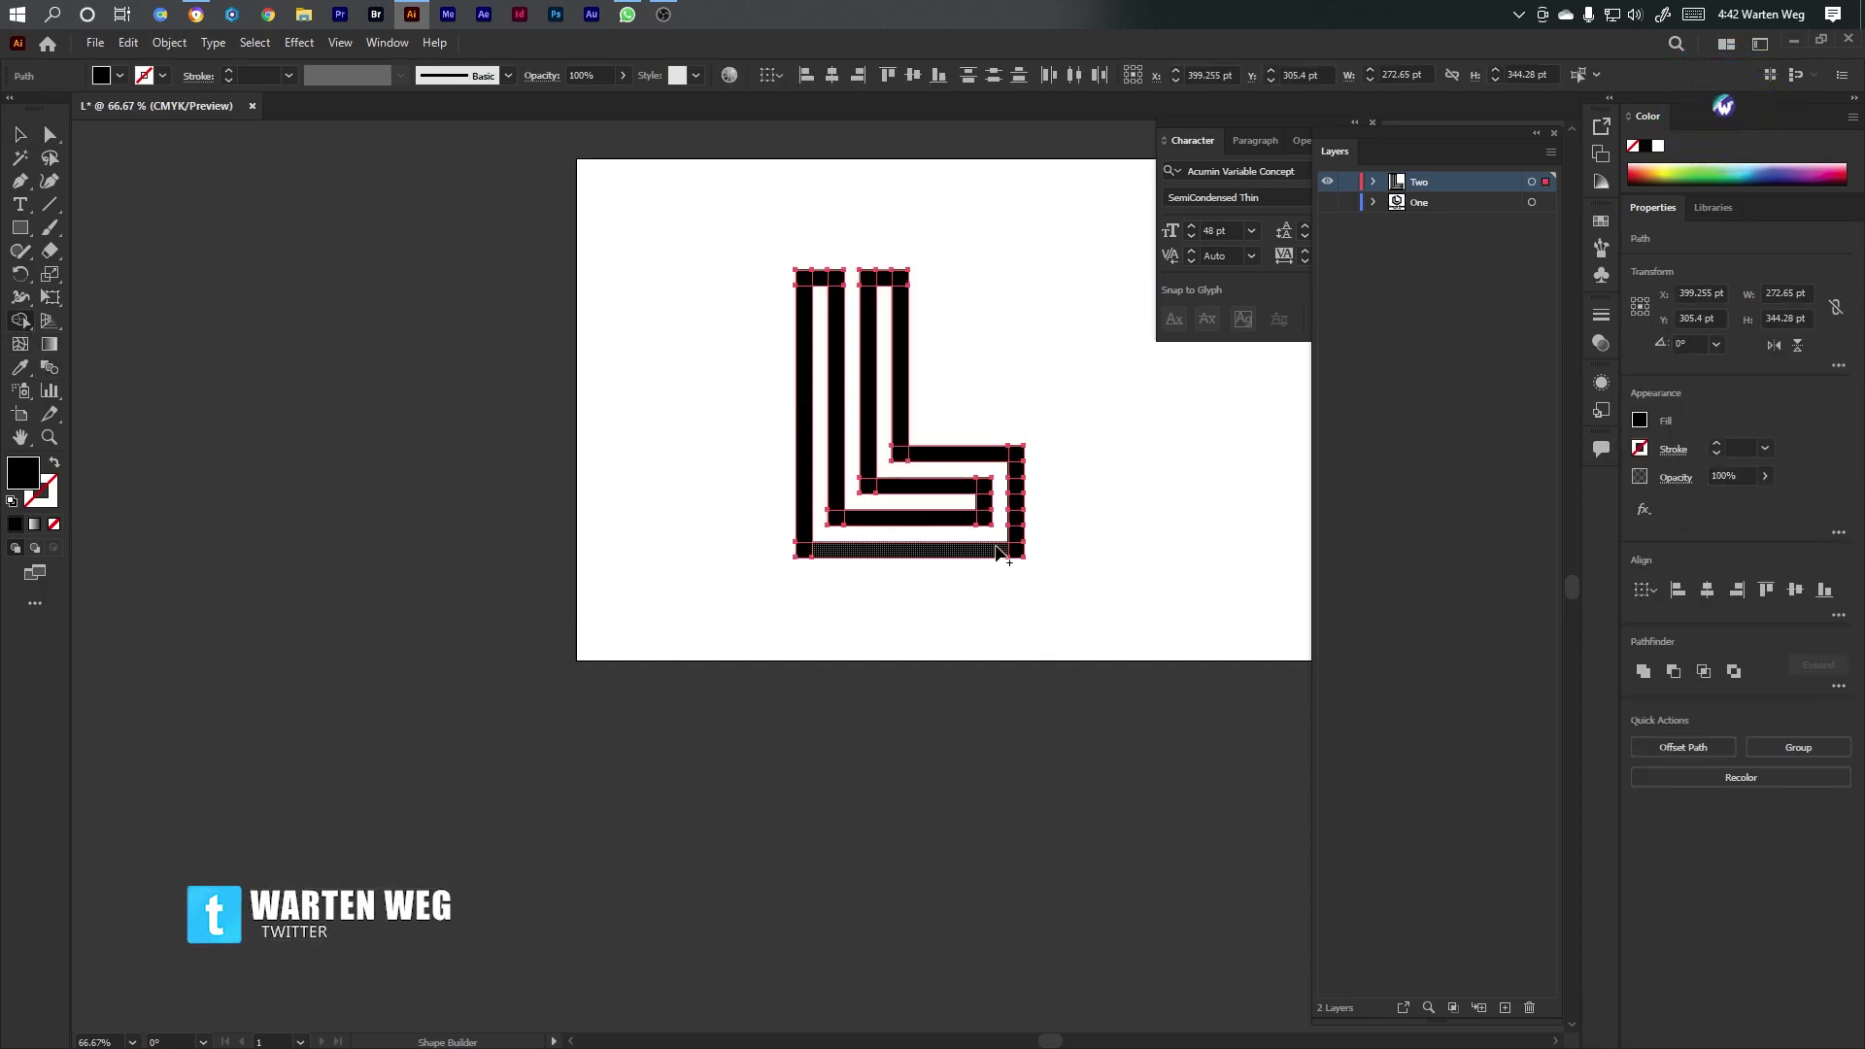
mouse_move(1025, 507)
mouse_down()
mouse_move(1018, 451)
mouse_move(972, 451)
mouse_move(987, 492)
mouse_move(937, 530)
mouse_up()
mouse_move(820, 552)
mouse_down()
mouse_move(817, 290)
mouse_move(886, 290)
mouse_move(931, 517)
mouse_up()
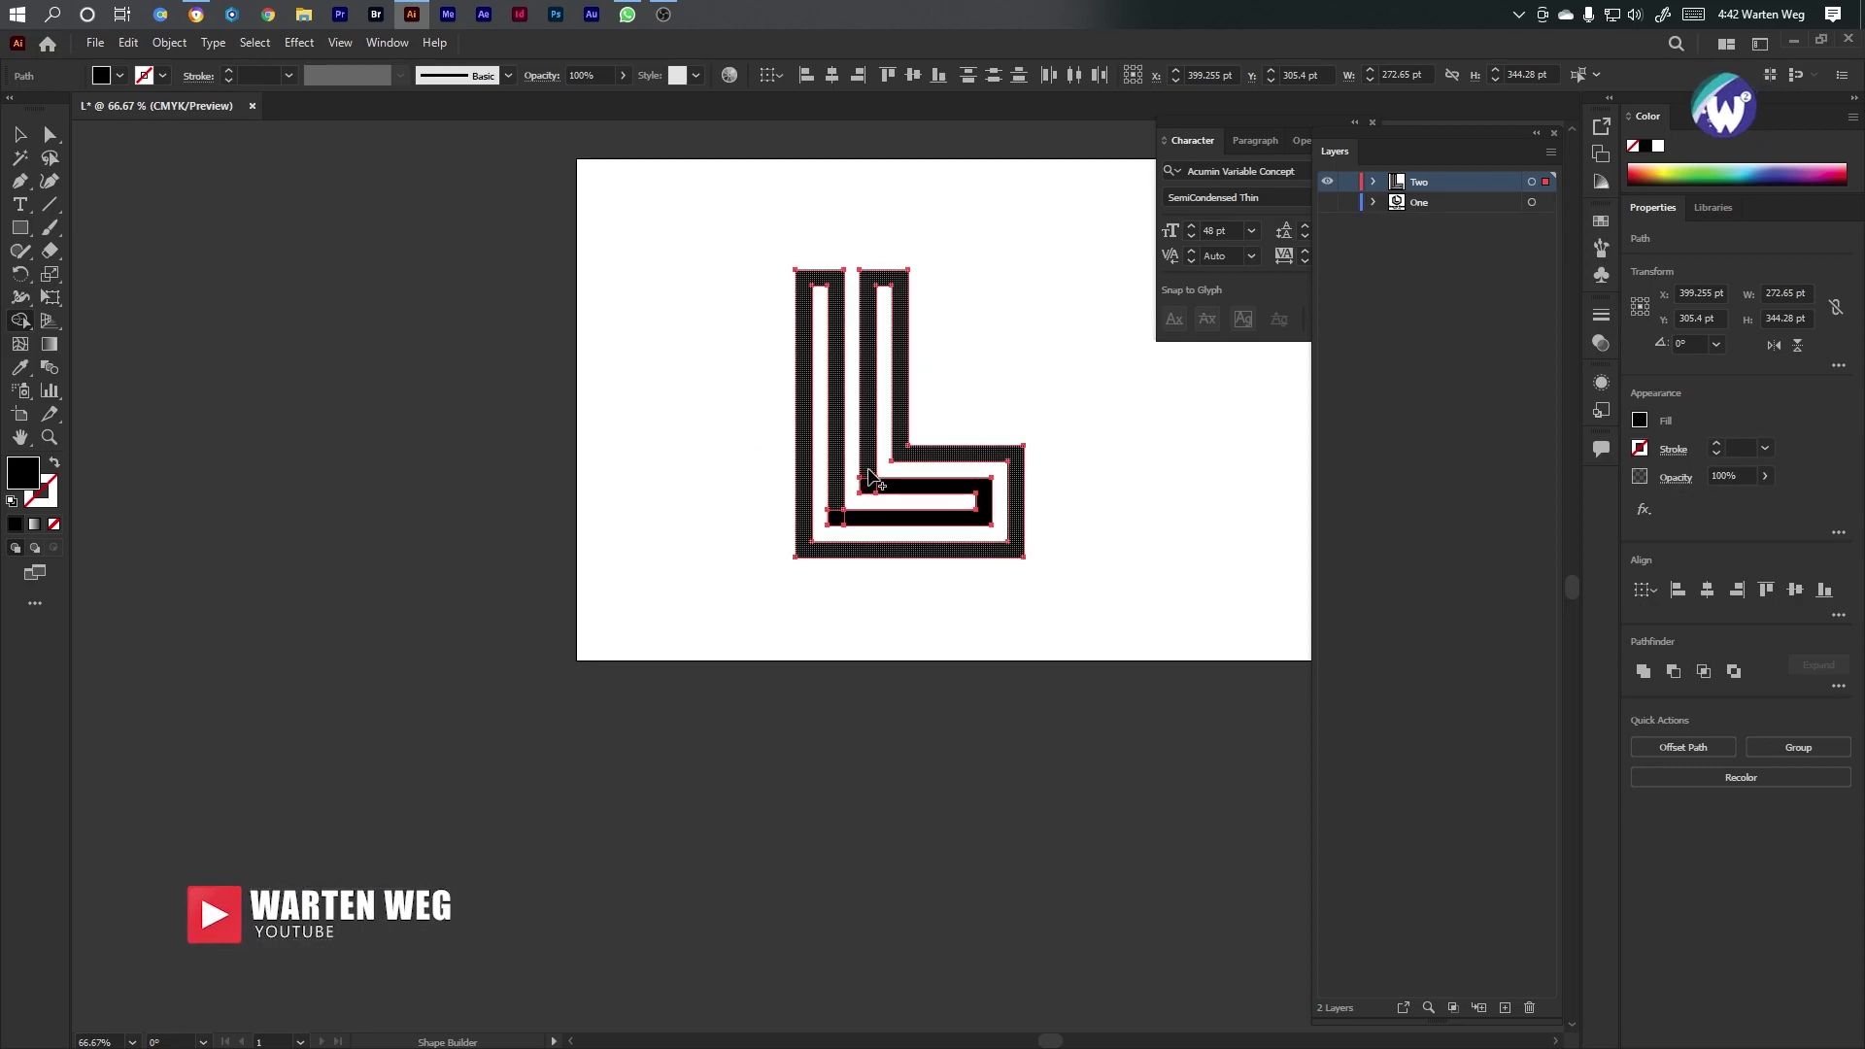
drag(872, 478, 842, 522)
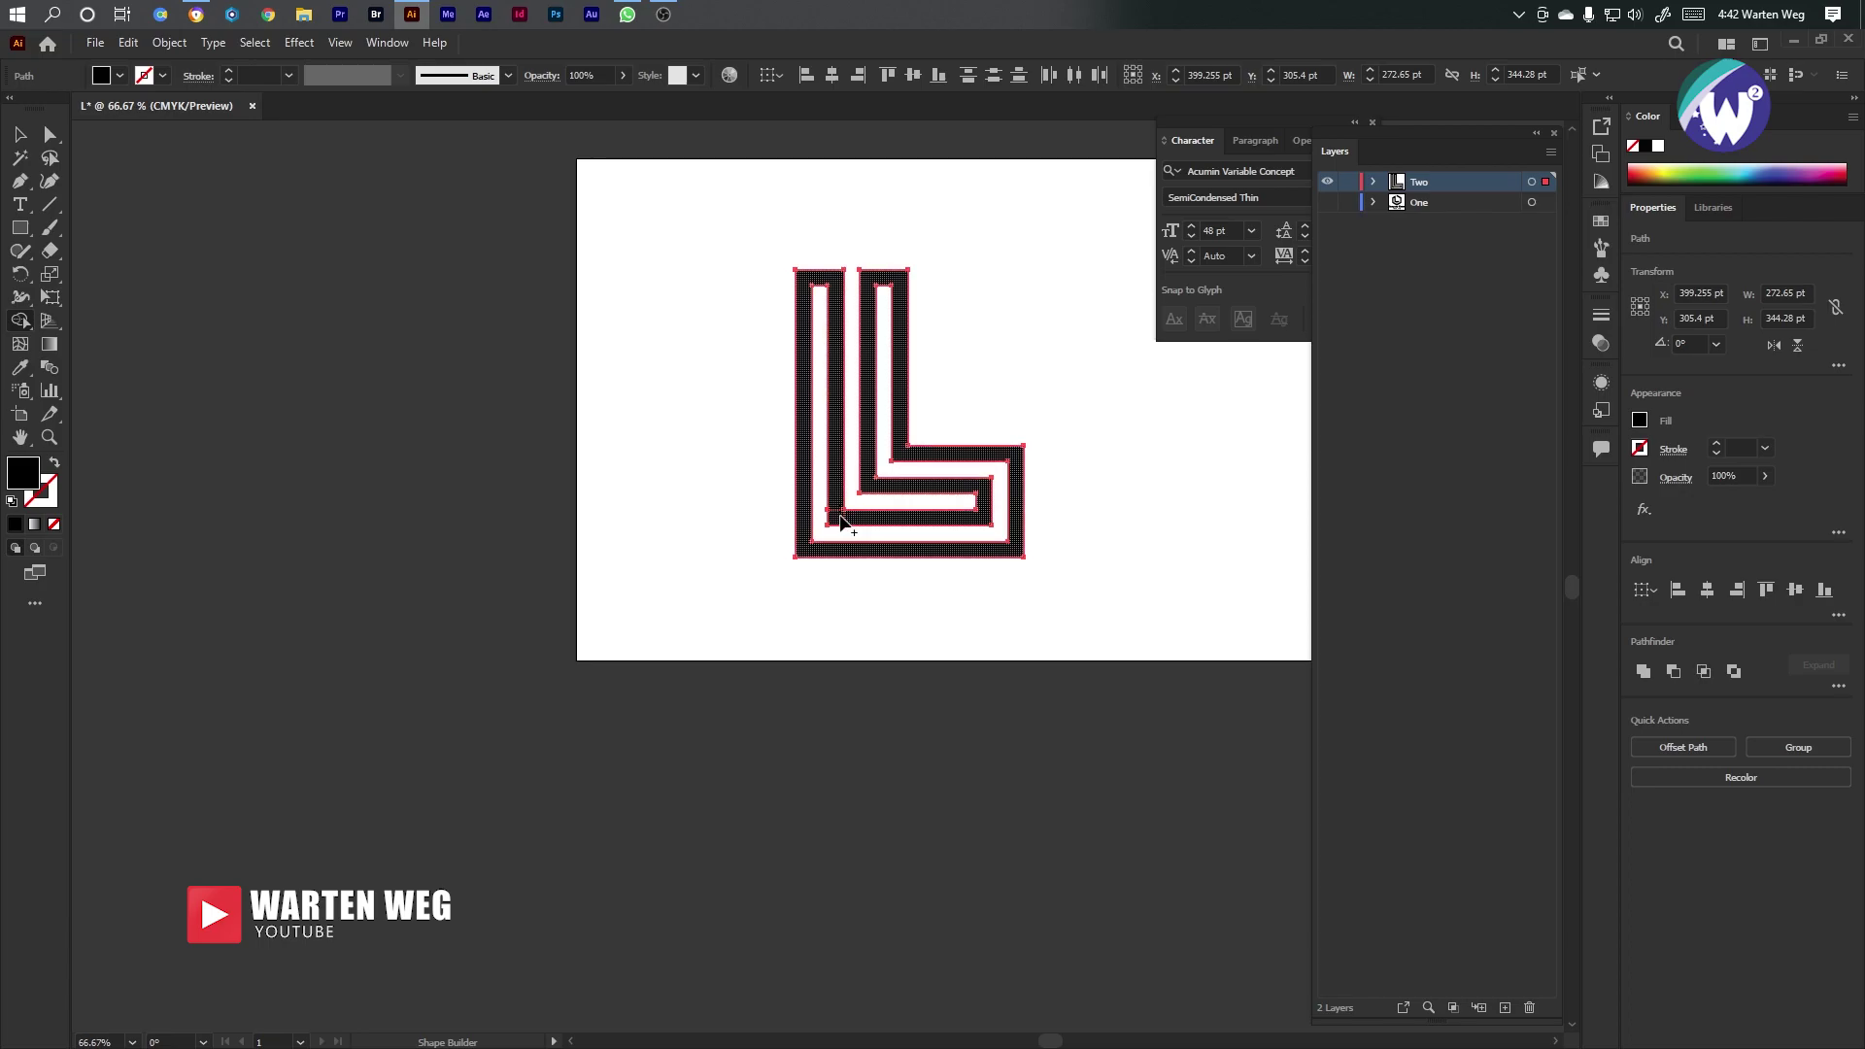
click(853, 520)
Move the merged L off the artboard and back onto it, place it slightly above the artboard's middle and deselect it
click(19, 135)
drag(838, 368, 258, 367)
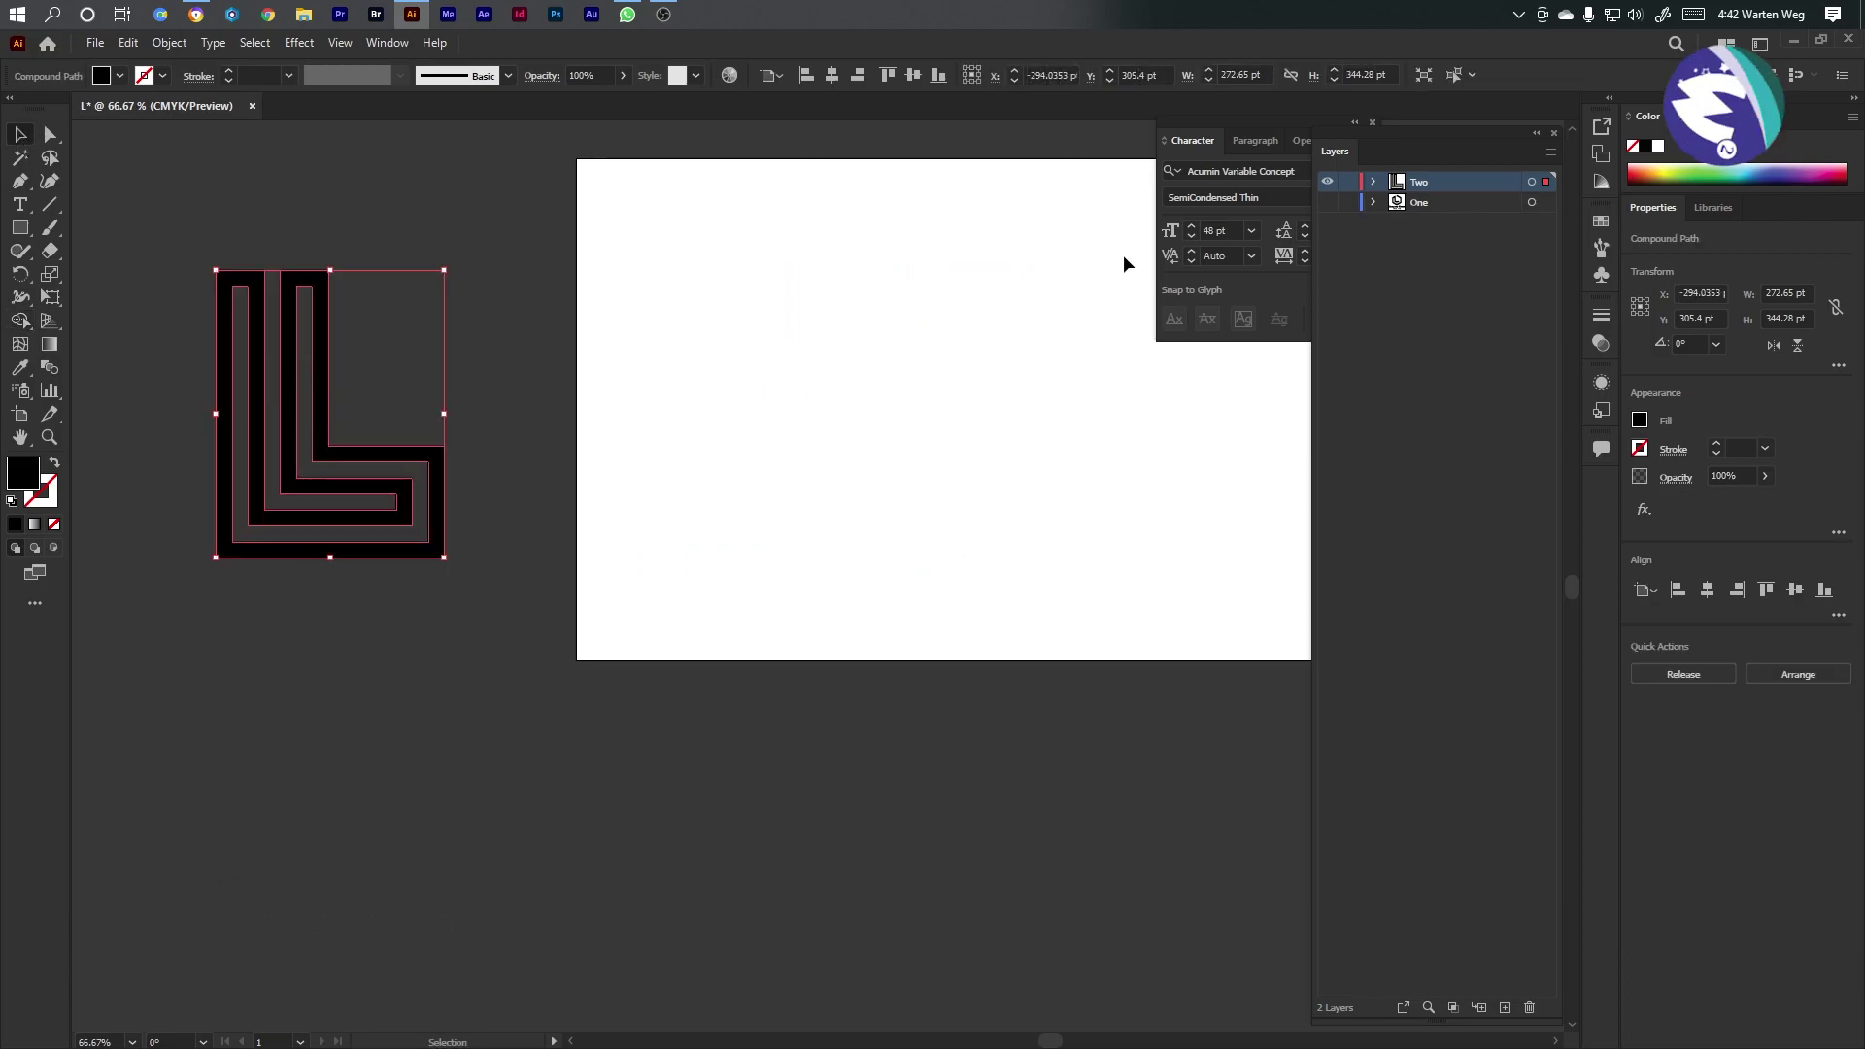
key(ctrl+h)
drag(437, 534, 803, 550)
scroll(1099, 533, down, 2)
scroll(1132, 546, up, 2)
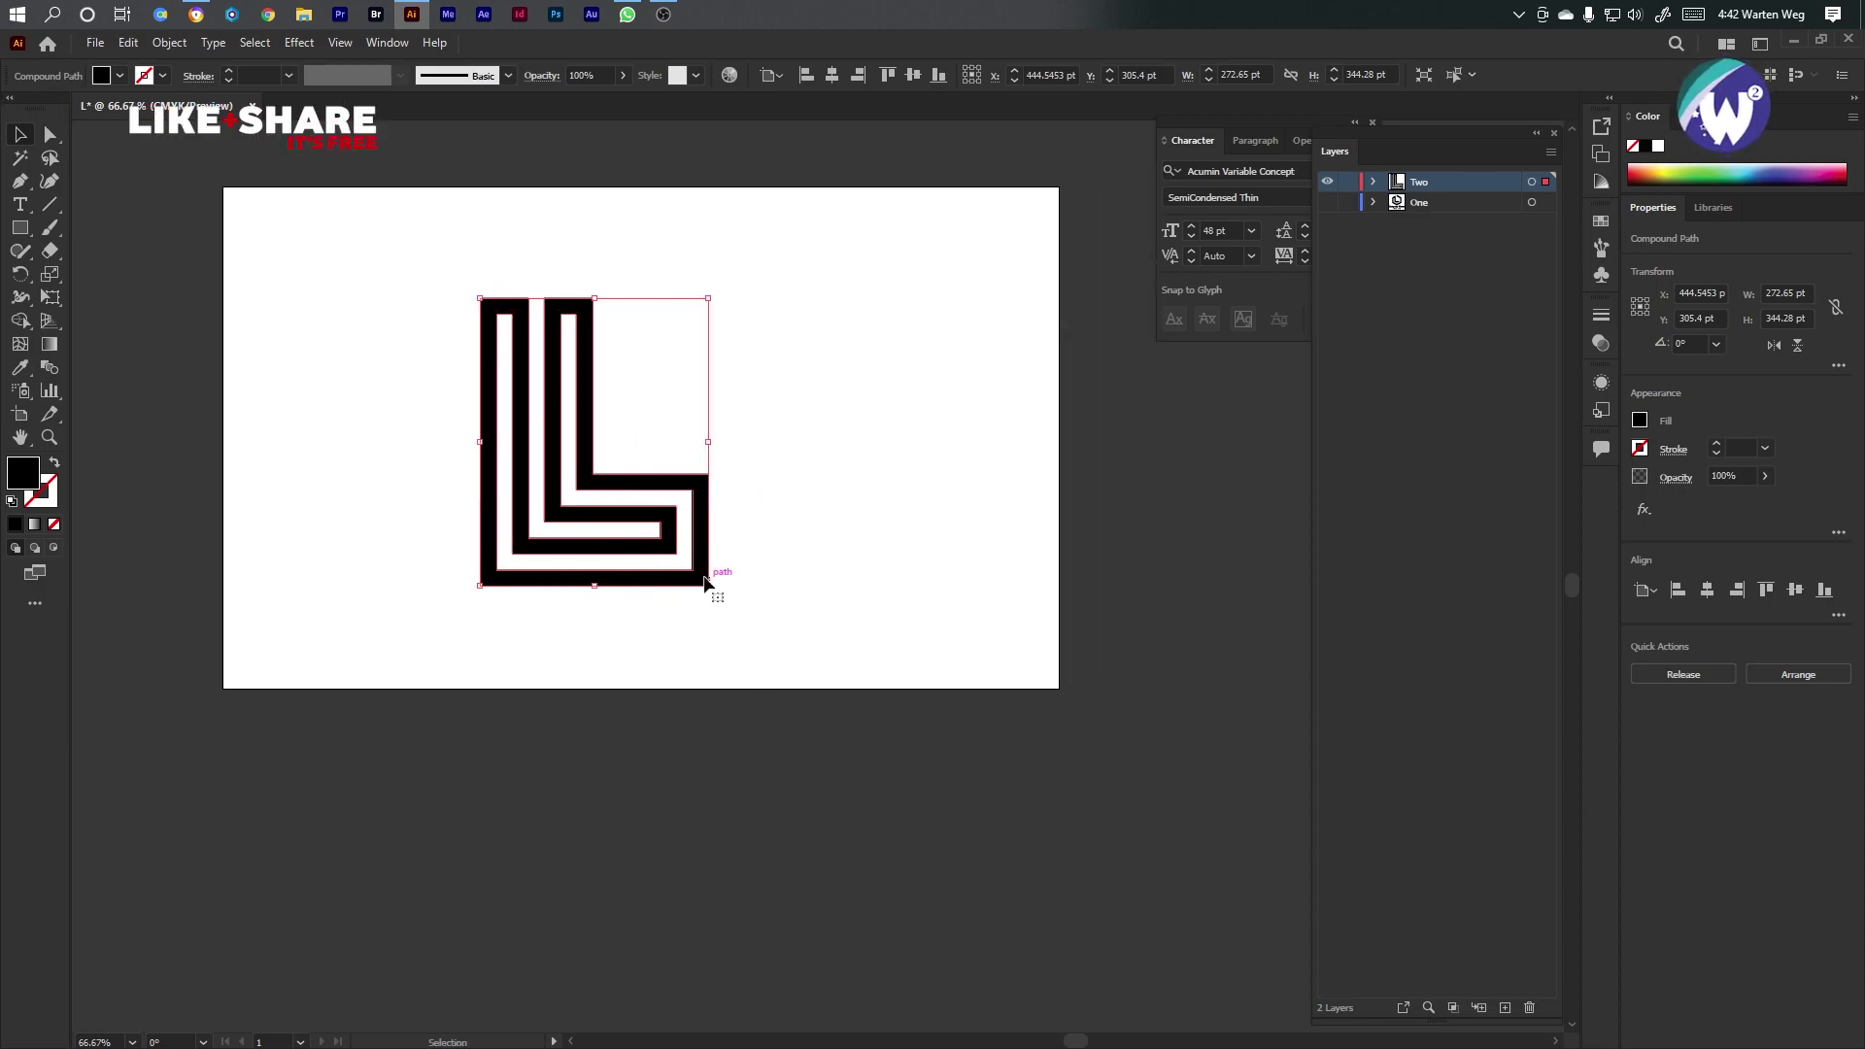
drag(647, 584, 674, 547)
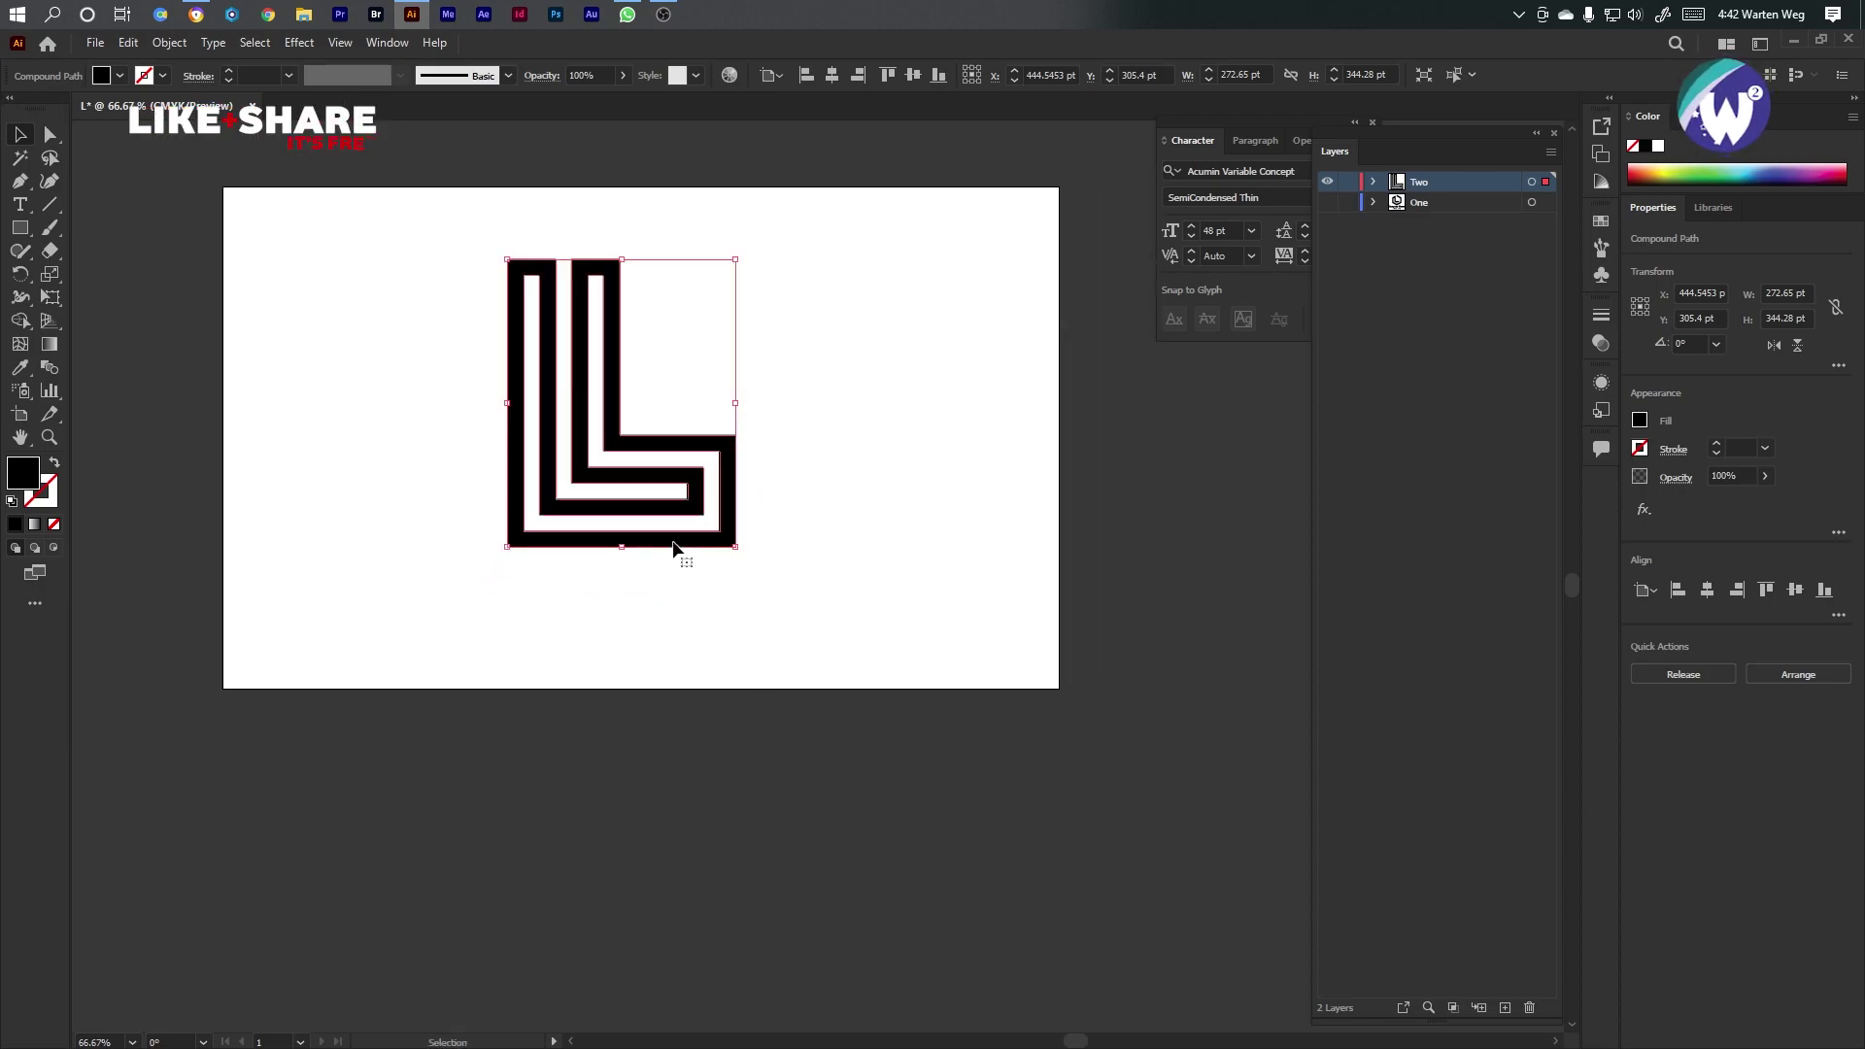
click(837, 500)
Bring the company name and tagline groups from layer One into layer Two and collapse layer One
click(1371, 202)
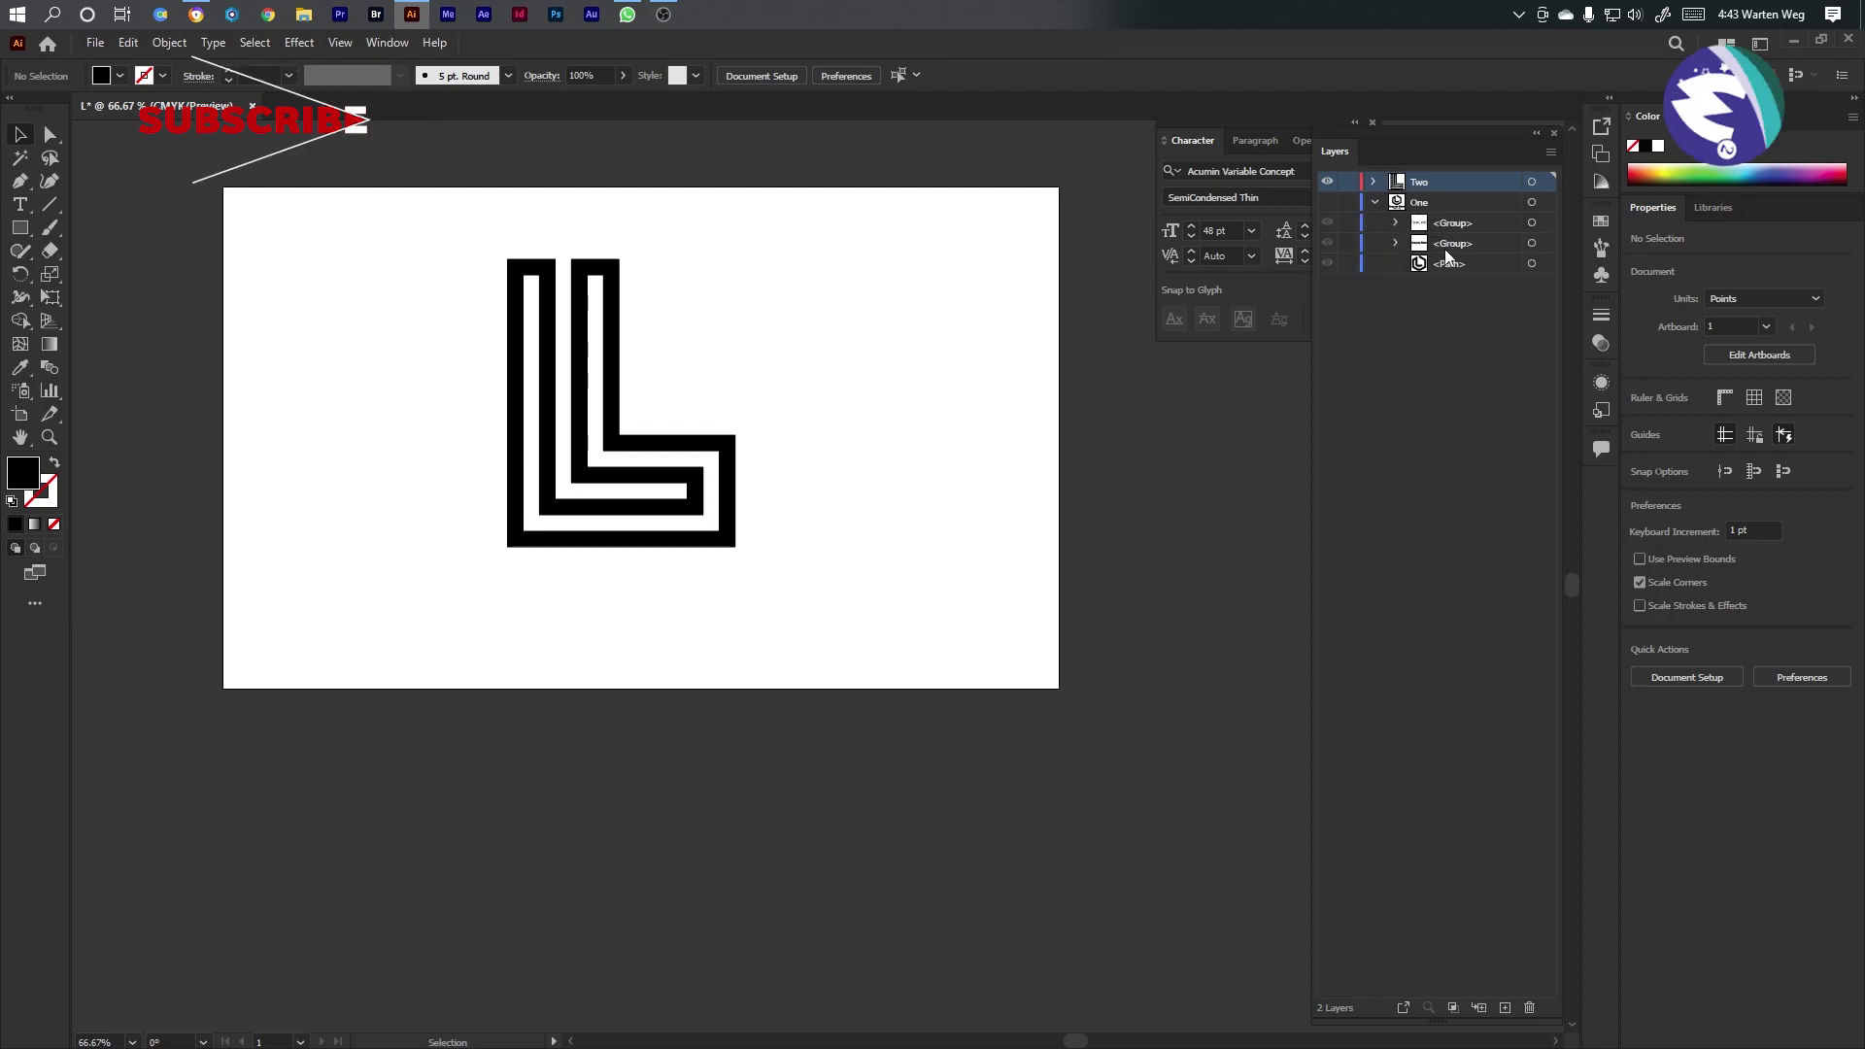
shift+click(1442, 238)
drag(1458, 238, 1442, 185)
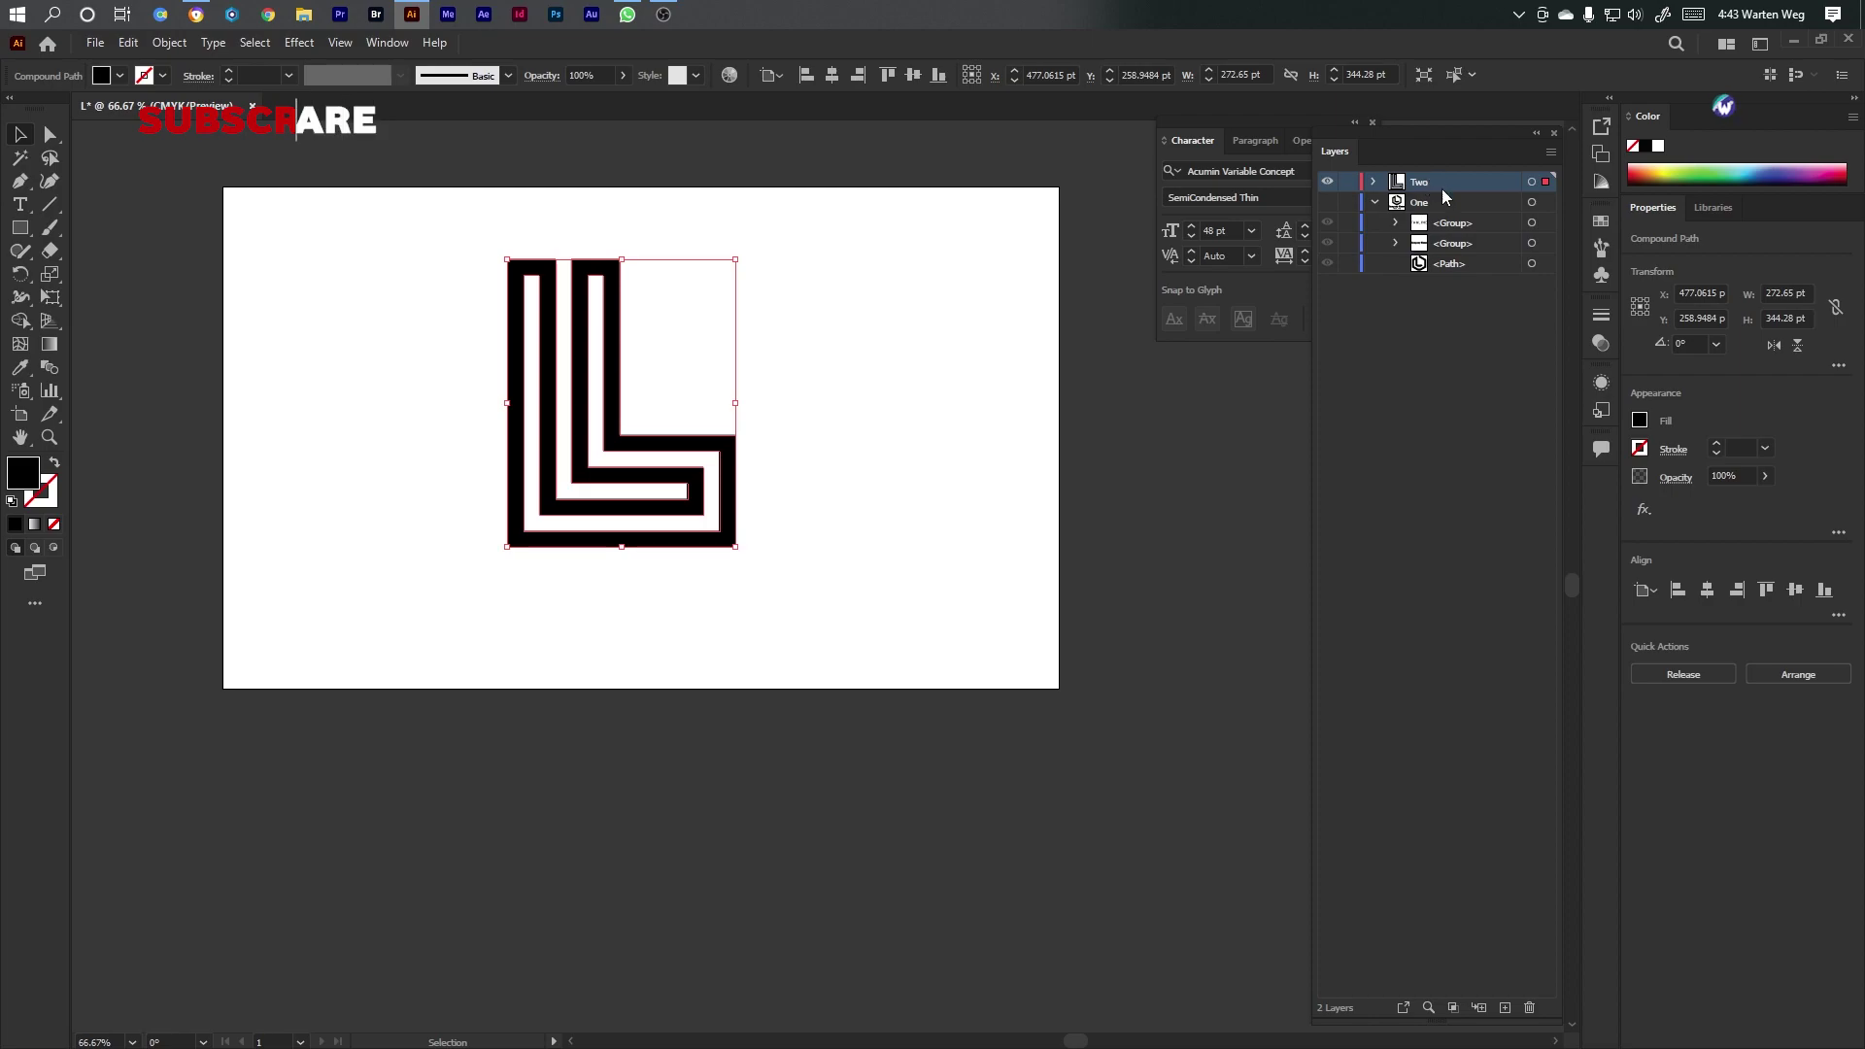
click(1441, 241)
key(ctrl+shift+a)
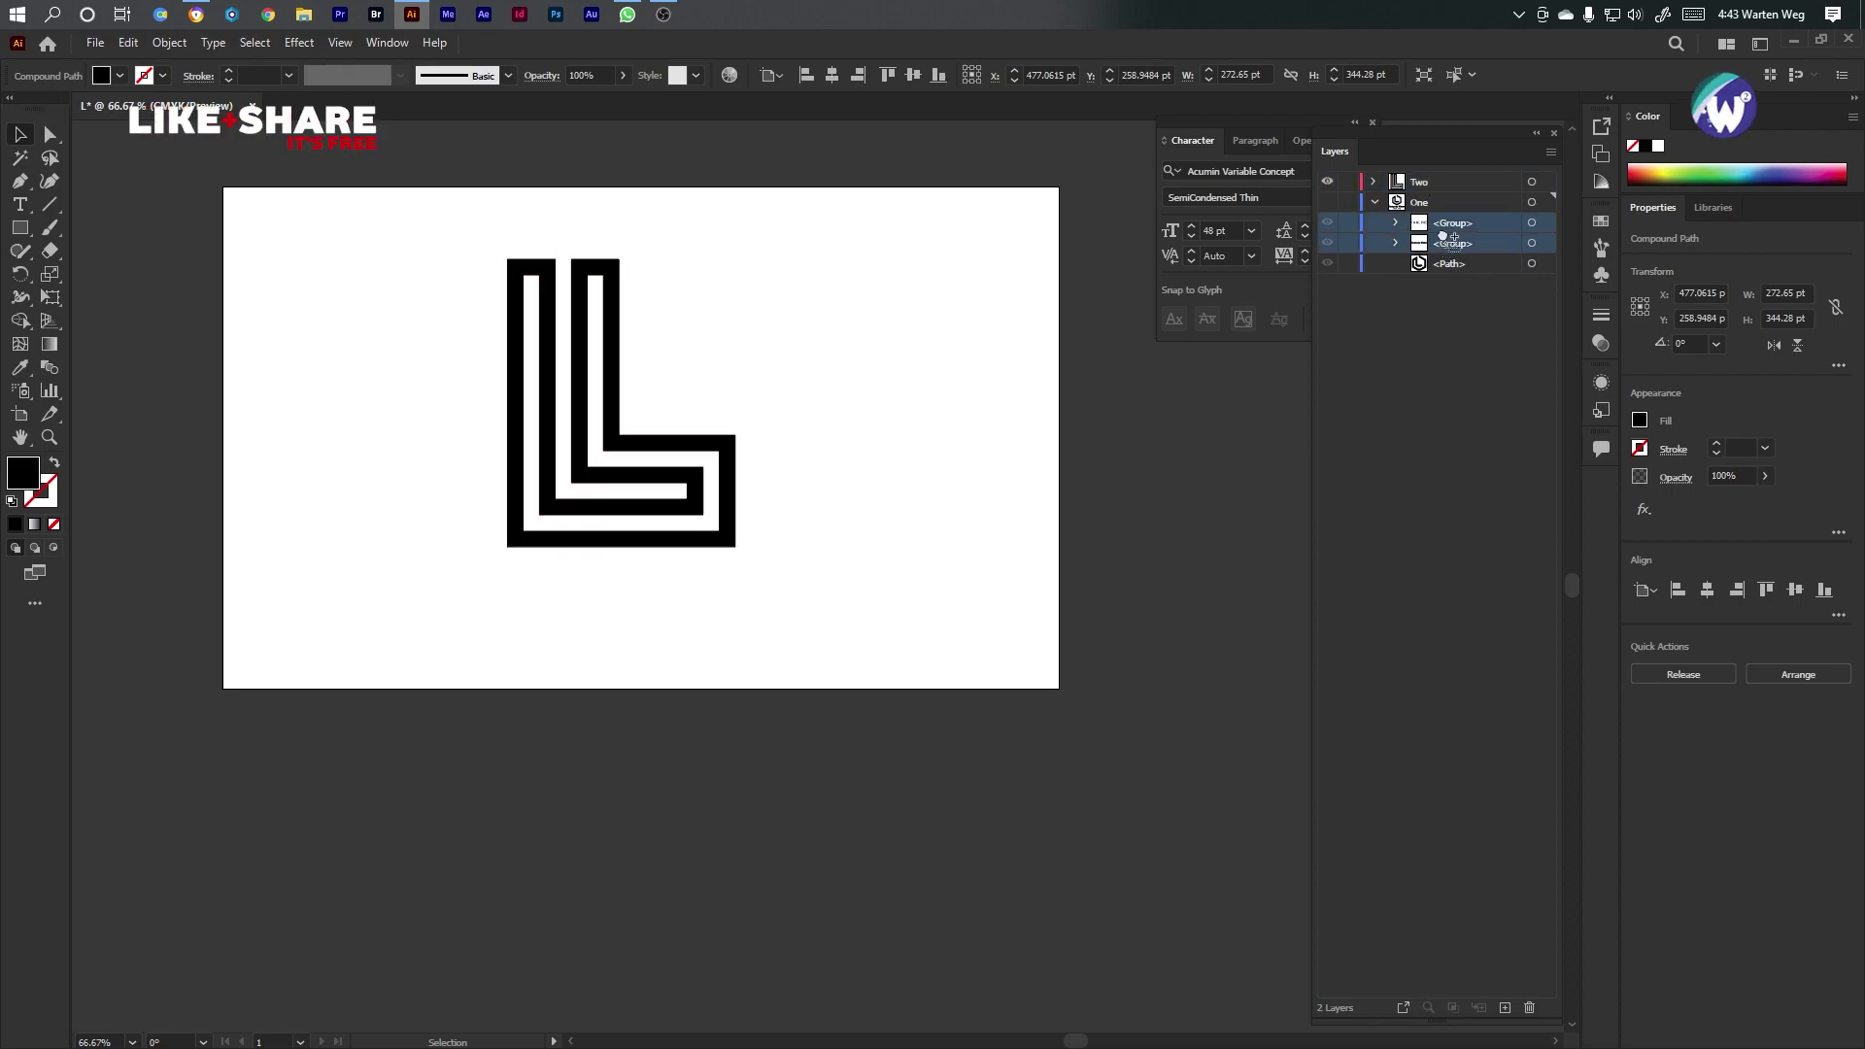
click(1375, 202)
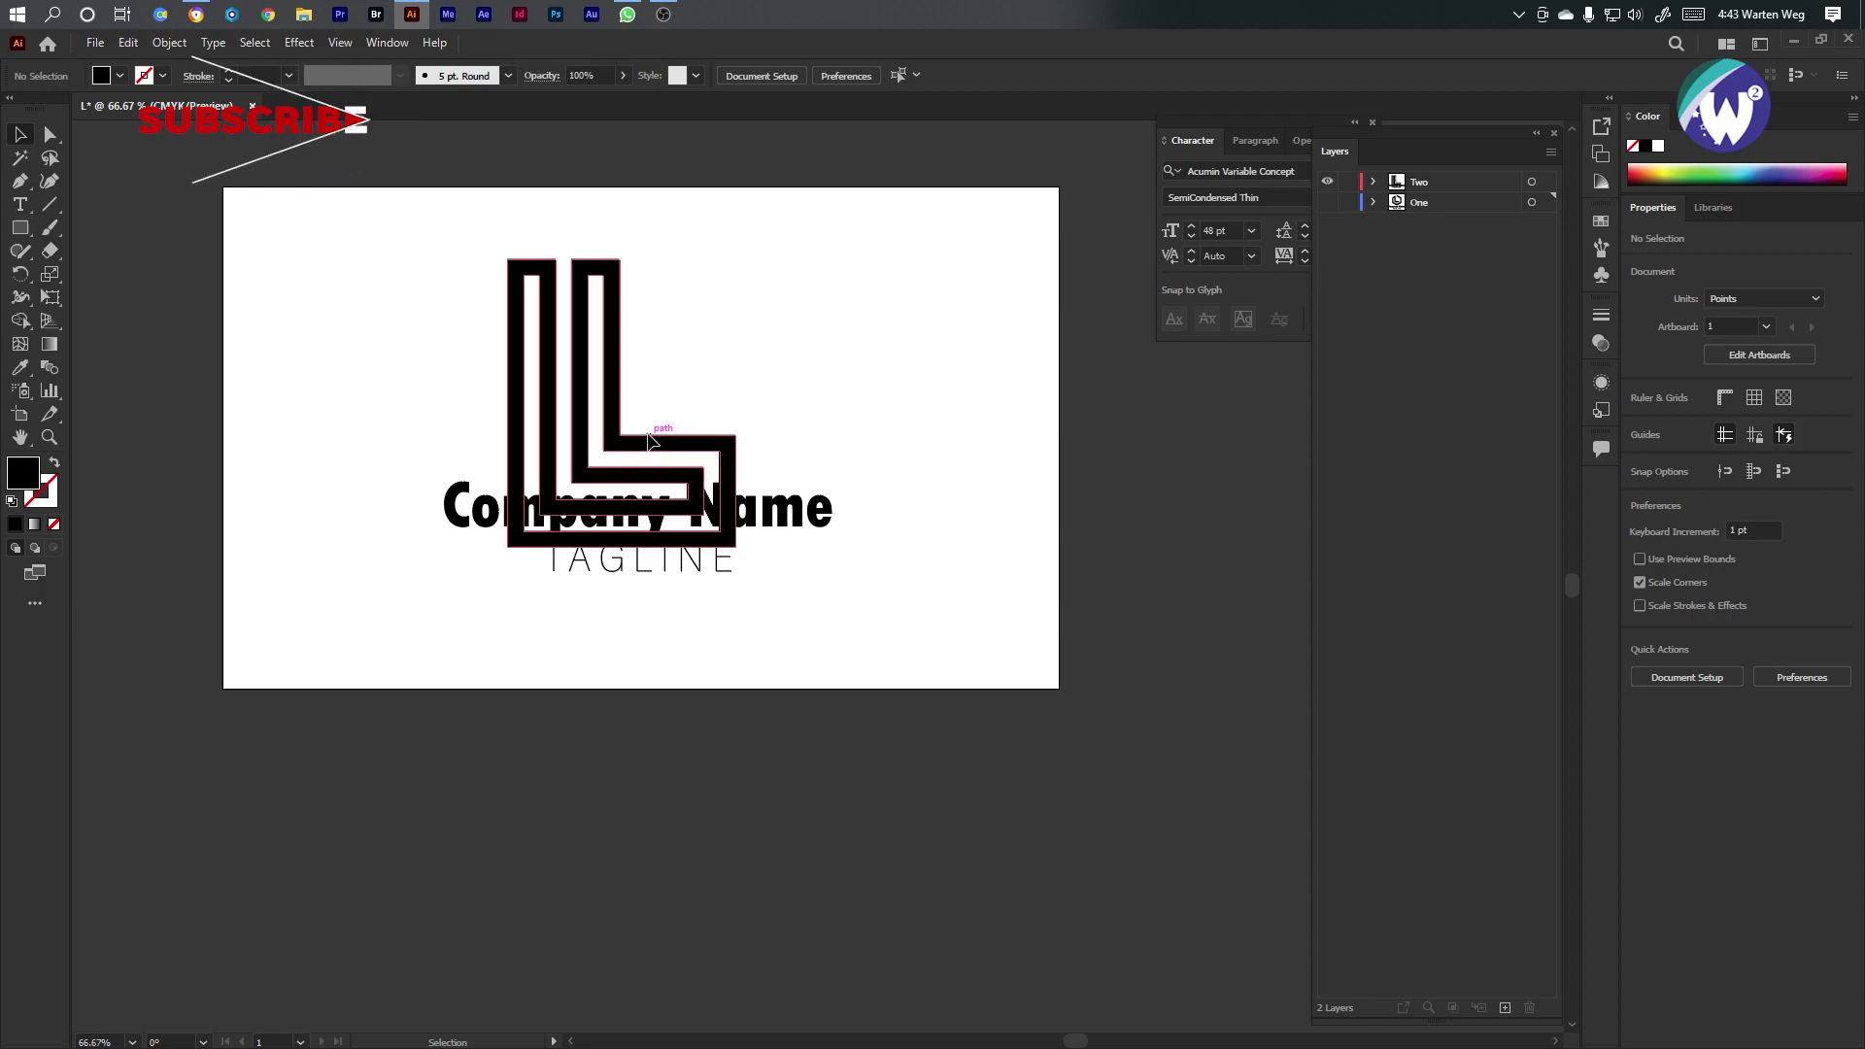
Group the company name with the tagline and place the group directly beneath the L logo
drag(668, 439, 676, 351)
drag(686, 579, 626, 607)
shift+click(685, 525)
key(ctrl+g)
drag(639, 461, 655, 559)
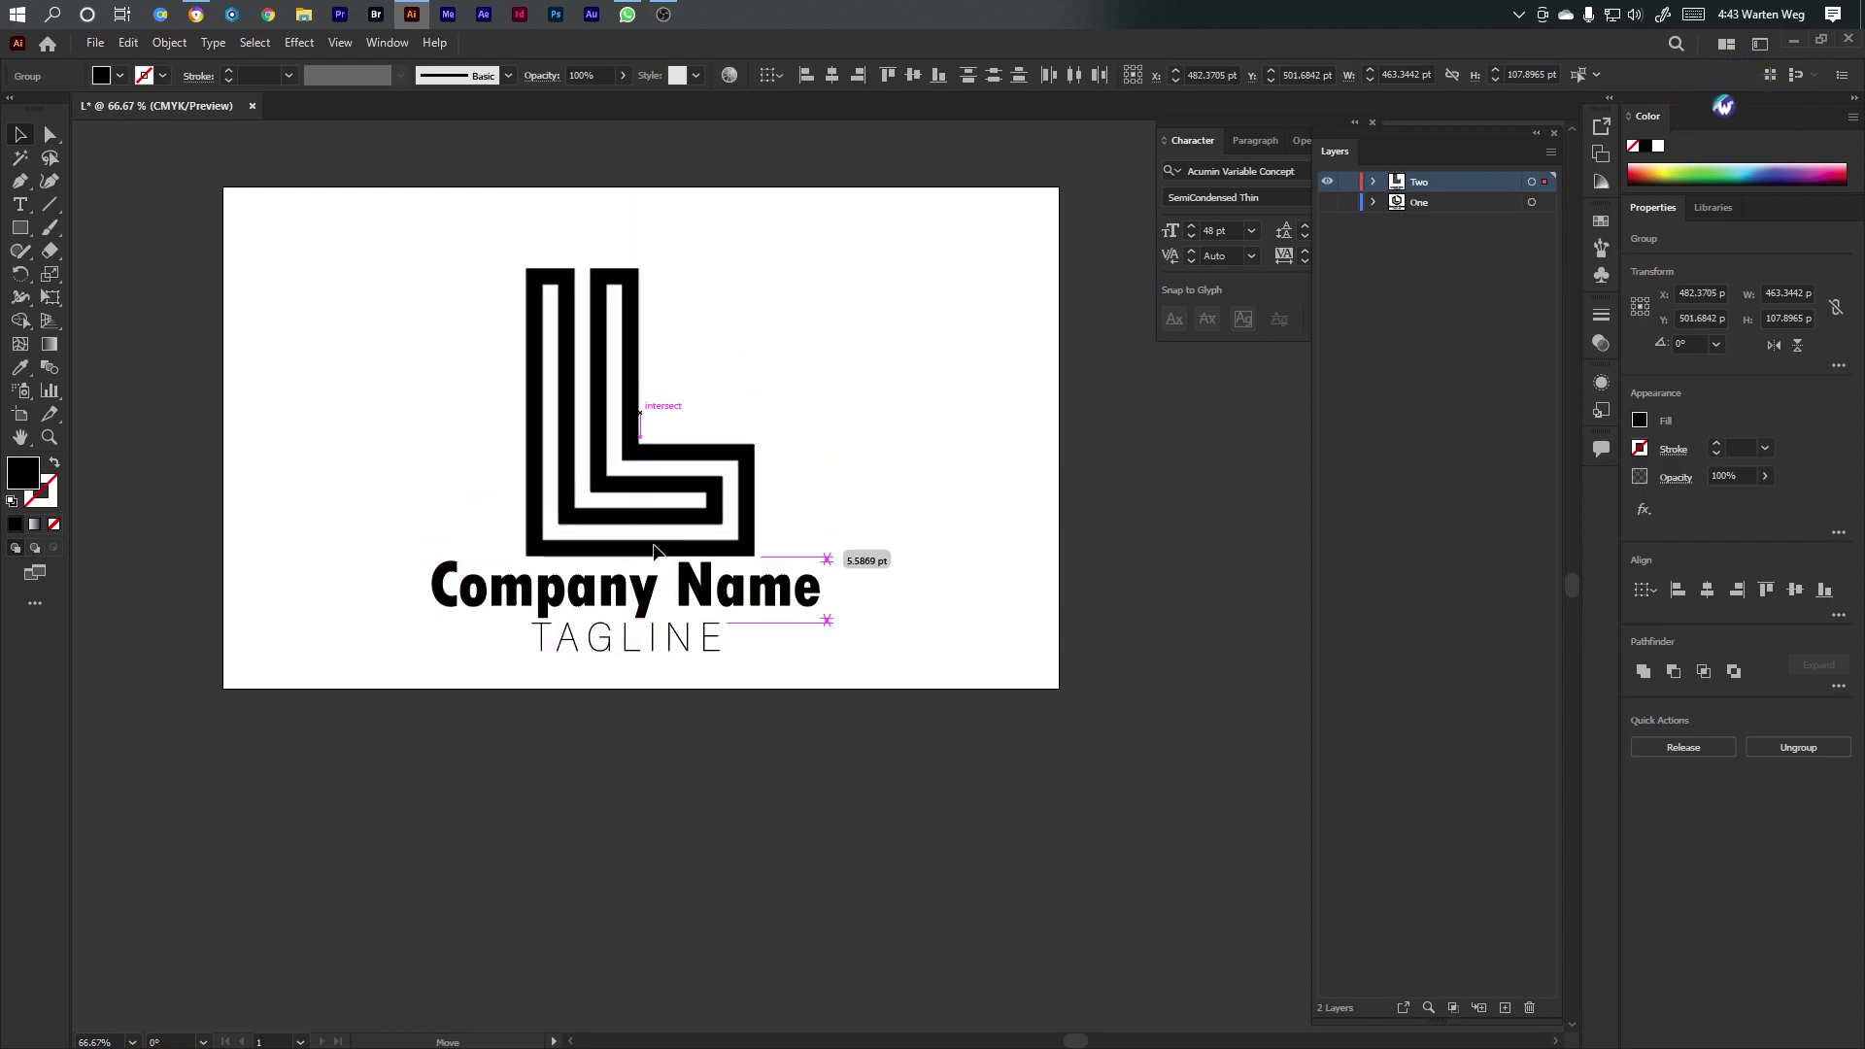
Select the L logo and the text group, align their horizontal centres, and deselect them
drag(933, 307, 433, 700)
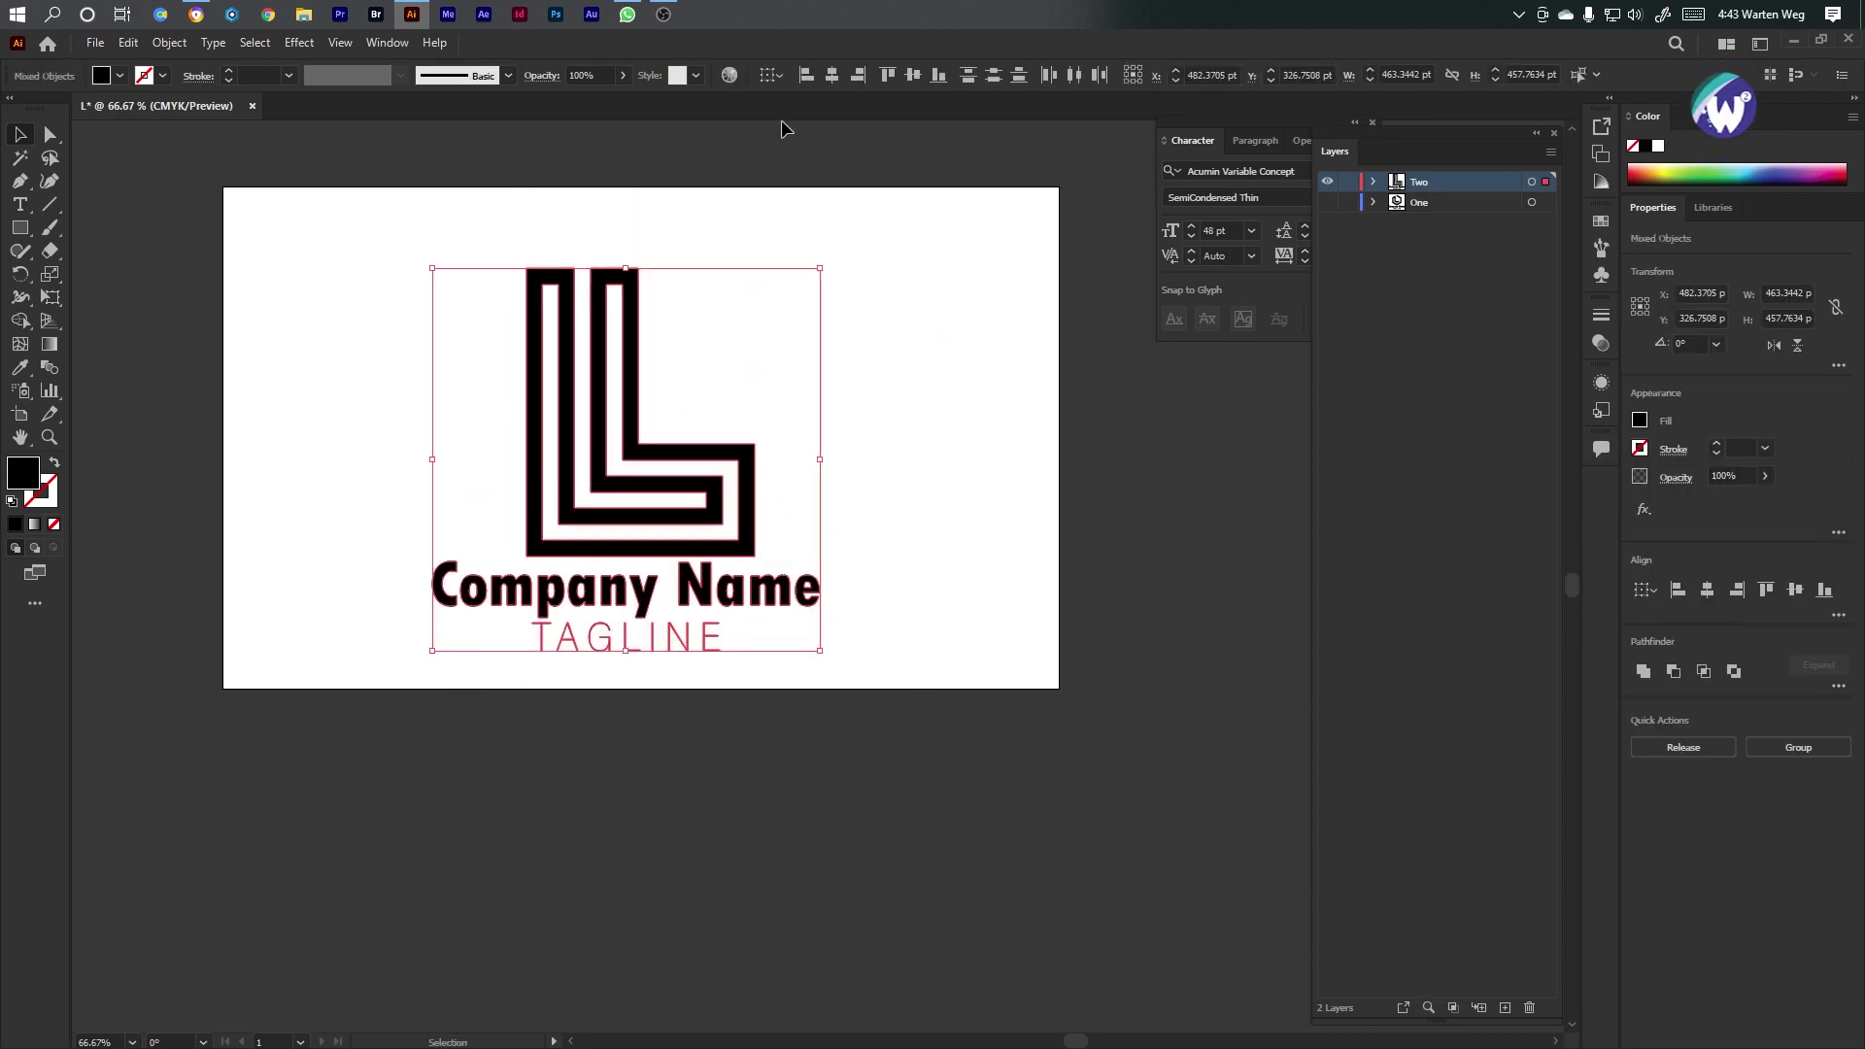
click(833, 76)
click(1075, 394)
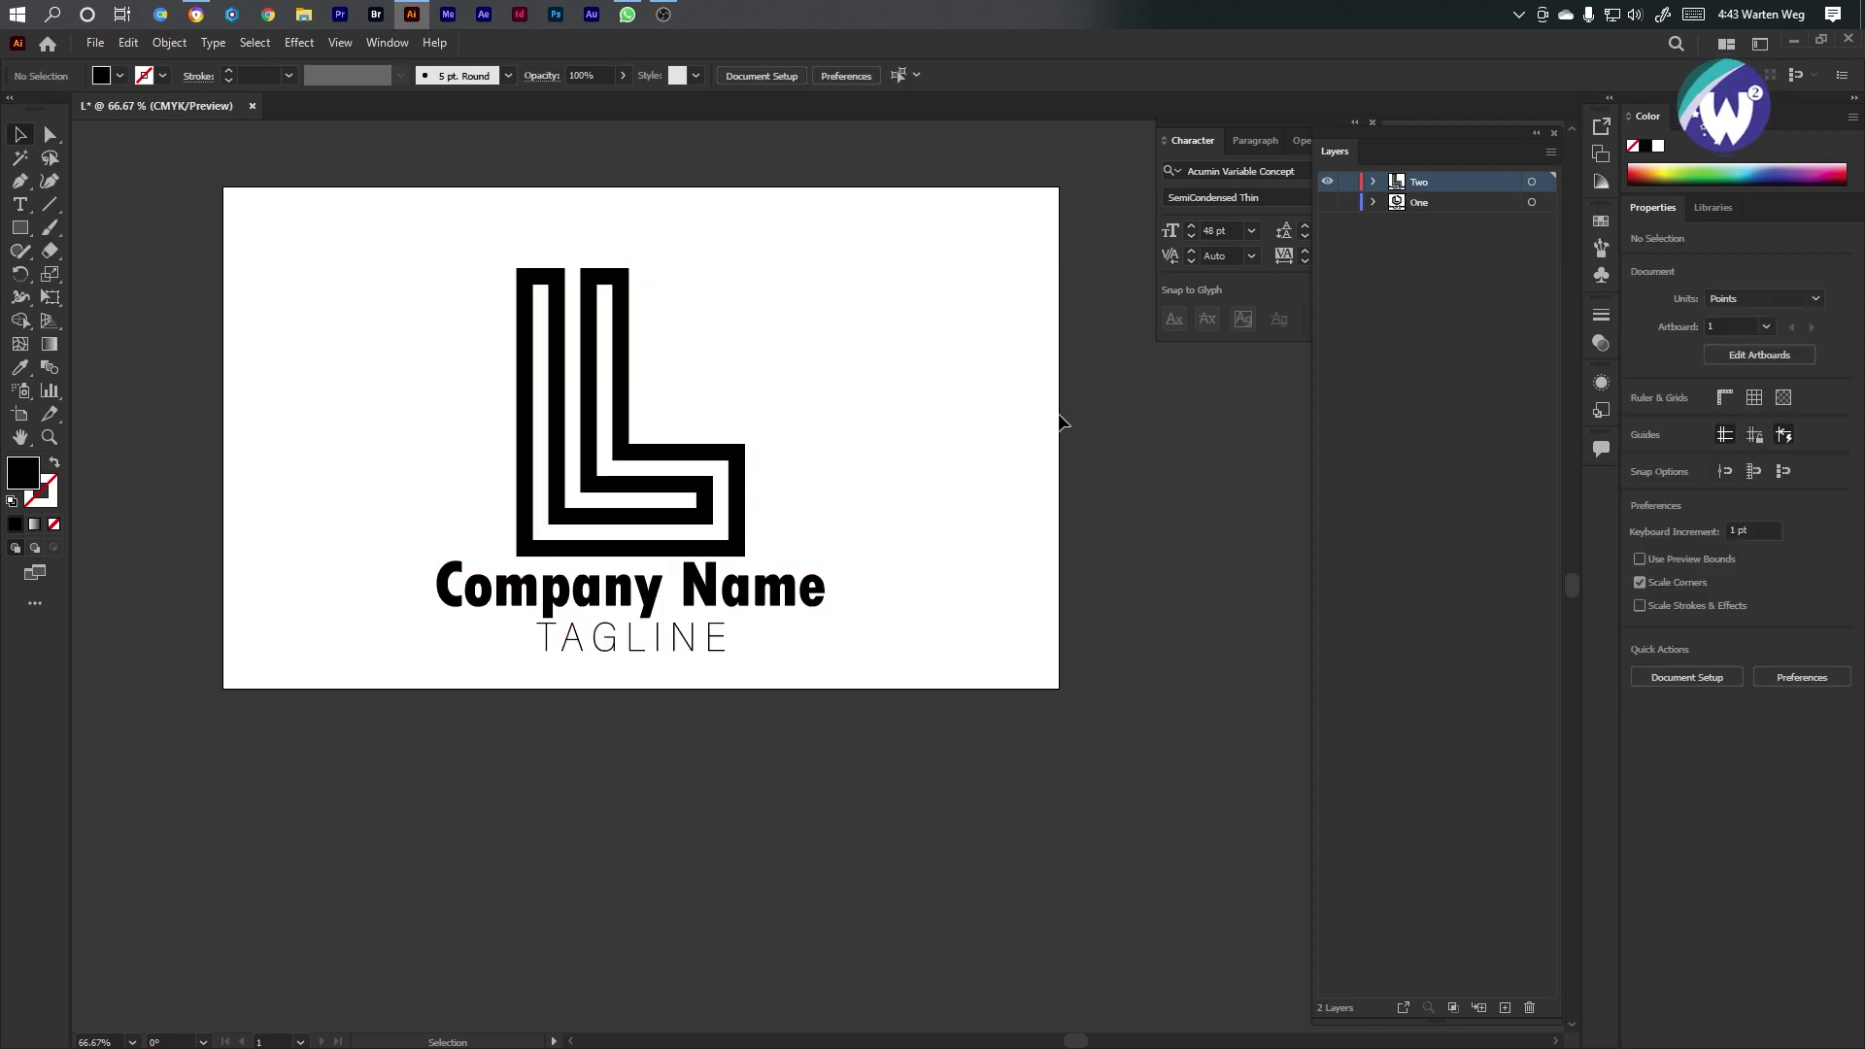
Add a new layer named Three above the others and hide layer Two
click(1328, 202)
click(1328, 202)
click(1504, 1009)
double_click(1426, 184)
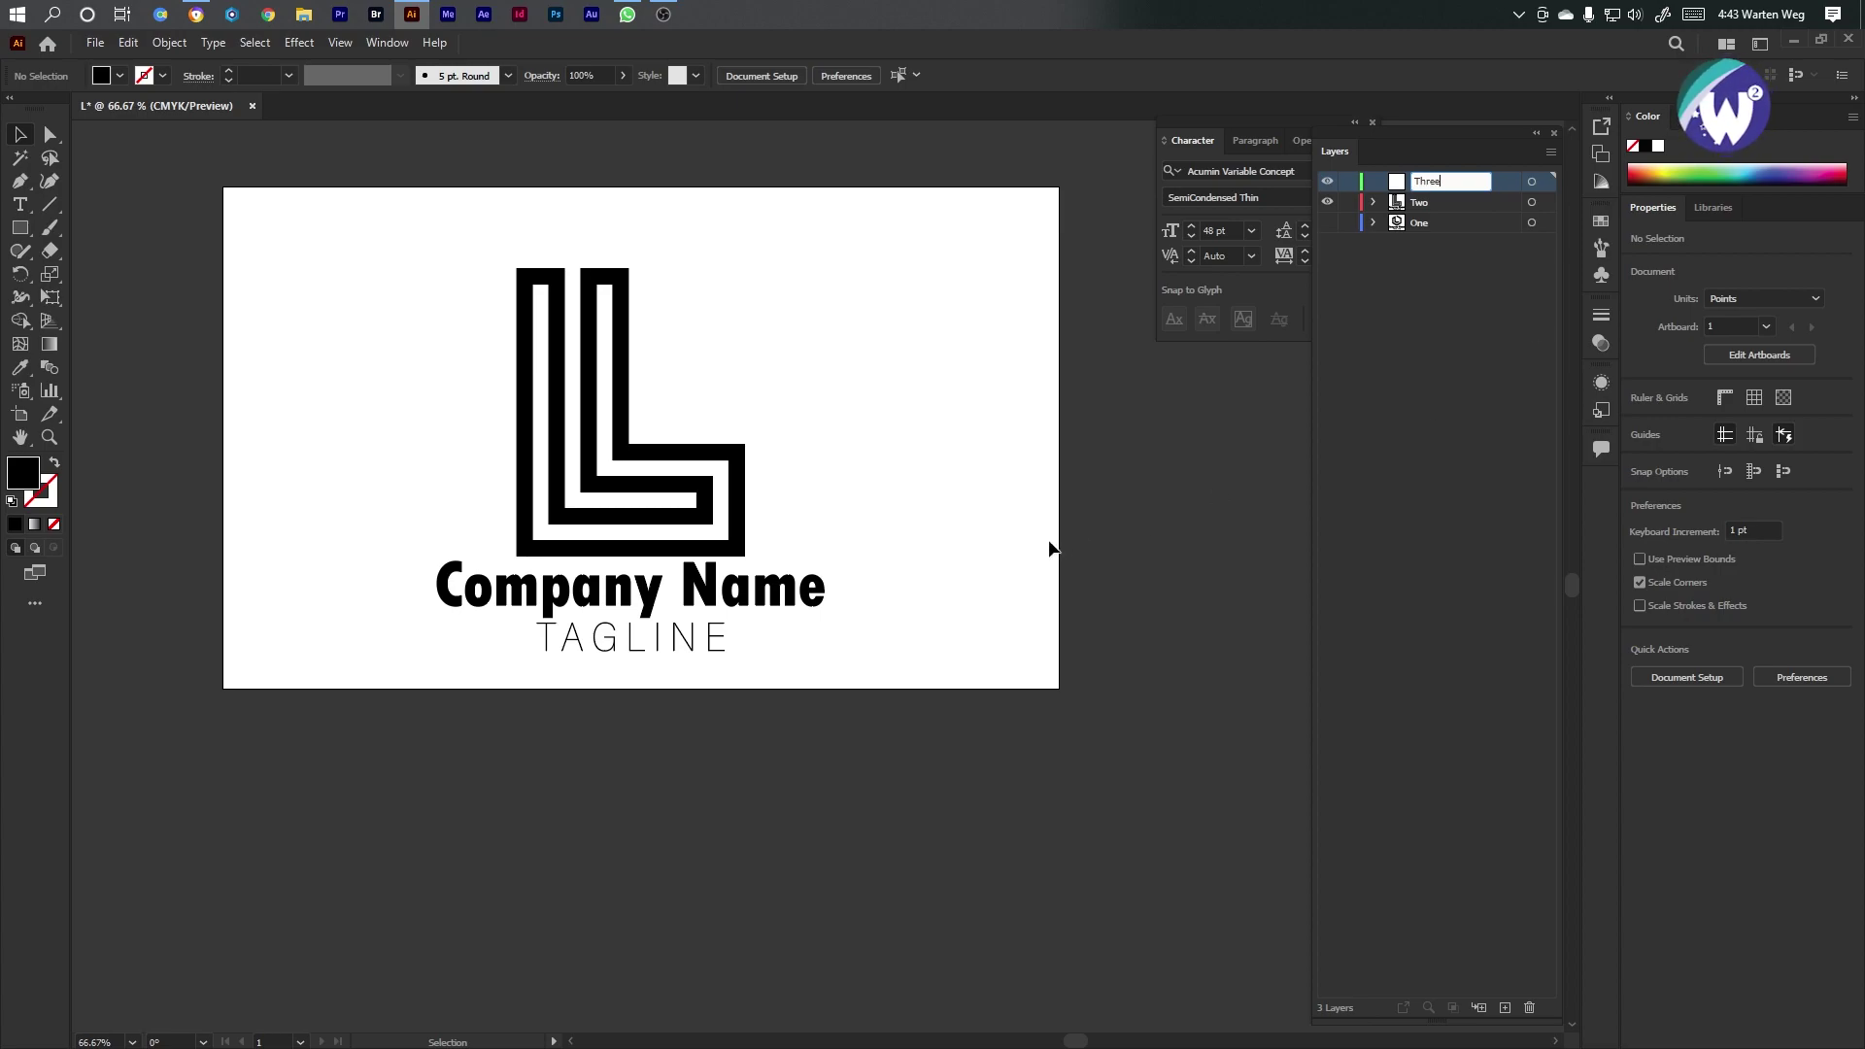
key(Return)
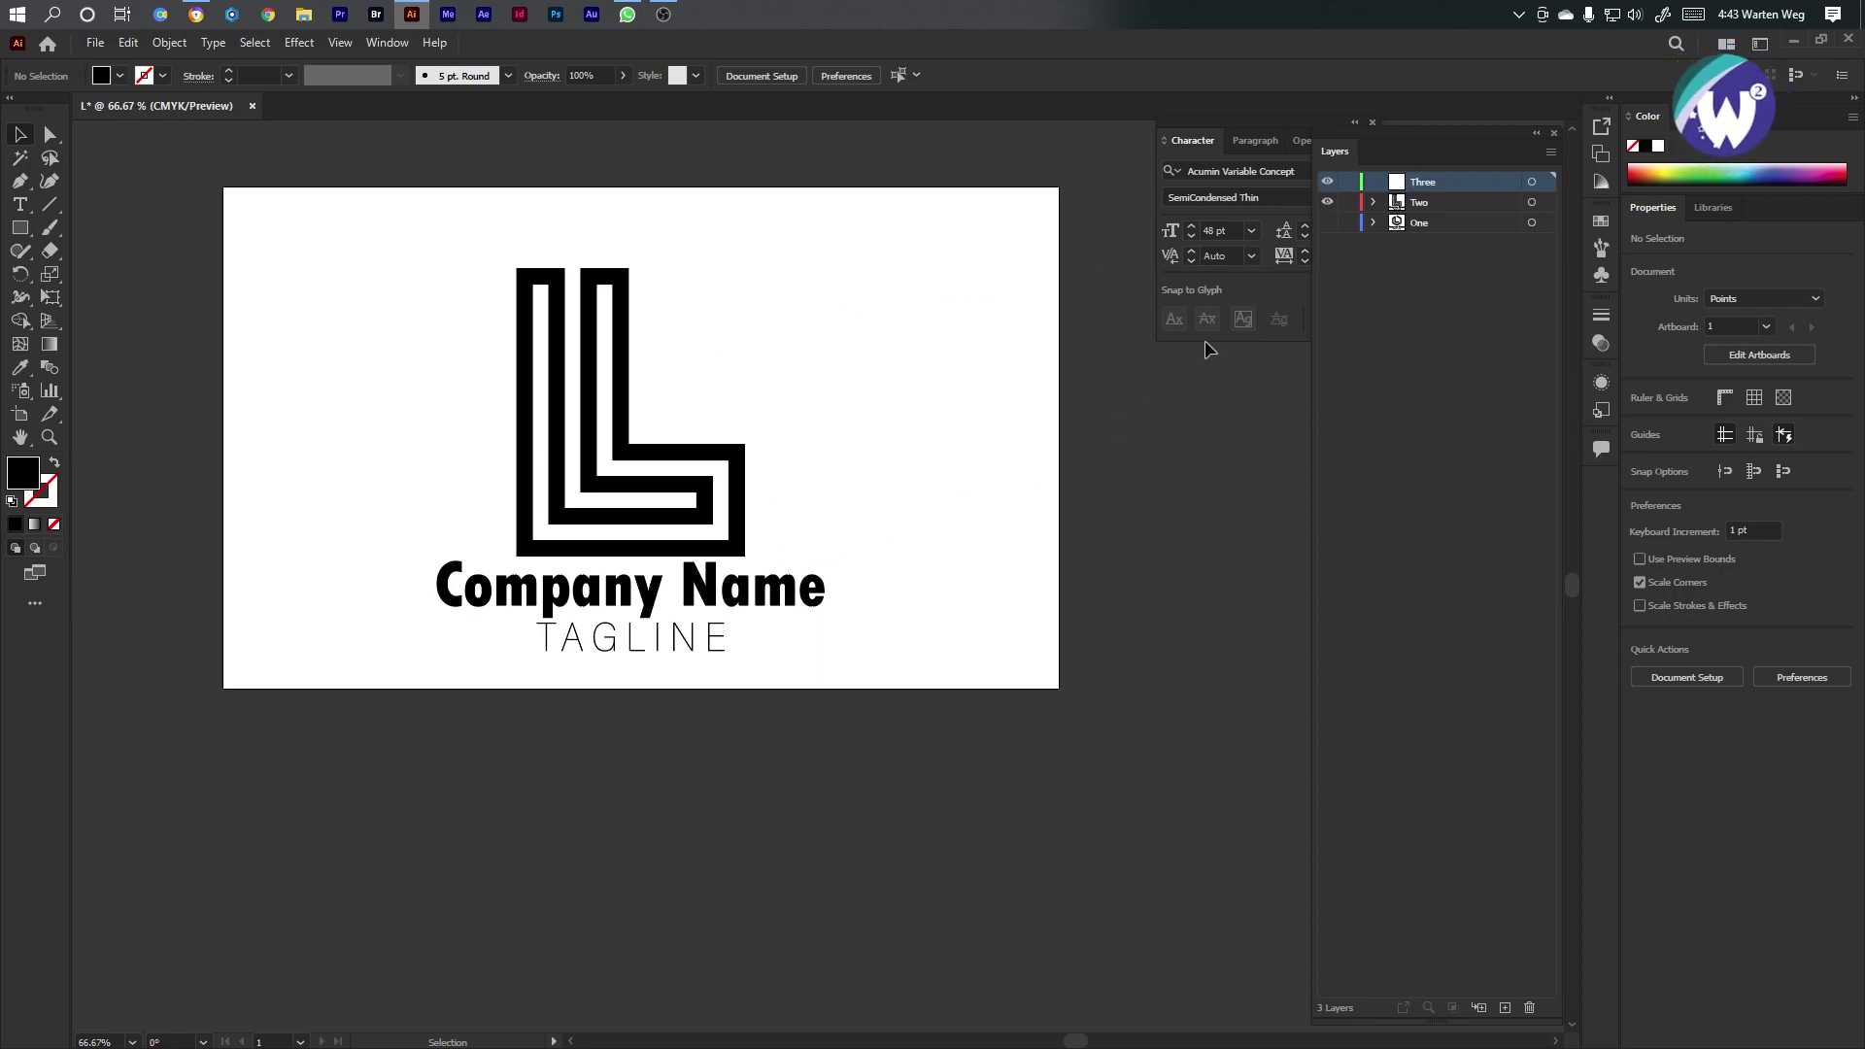
click(1327, 202)
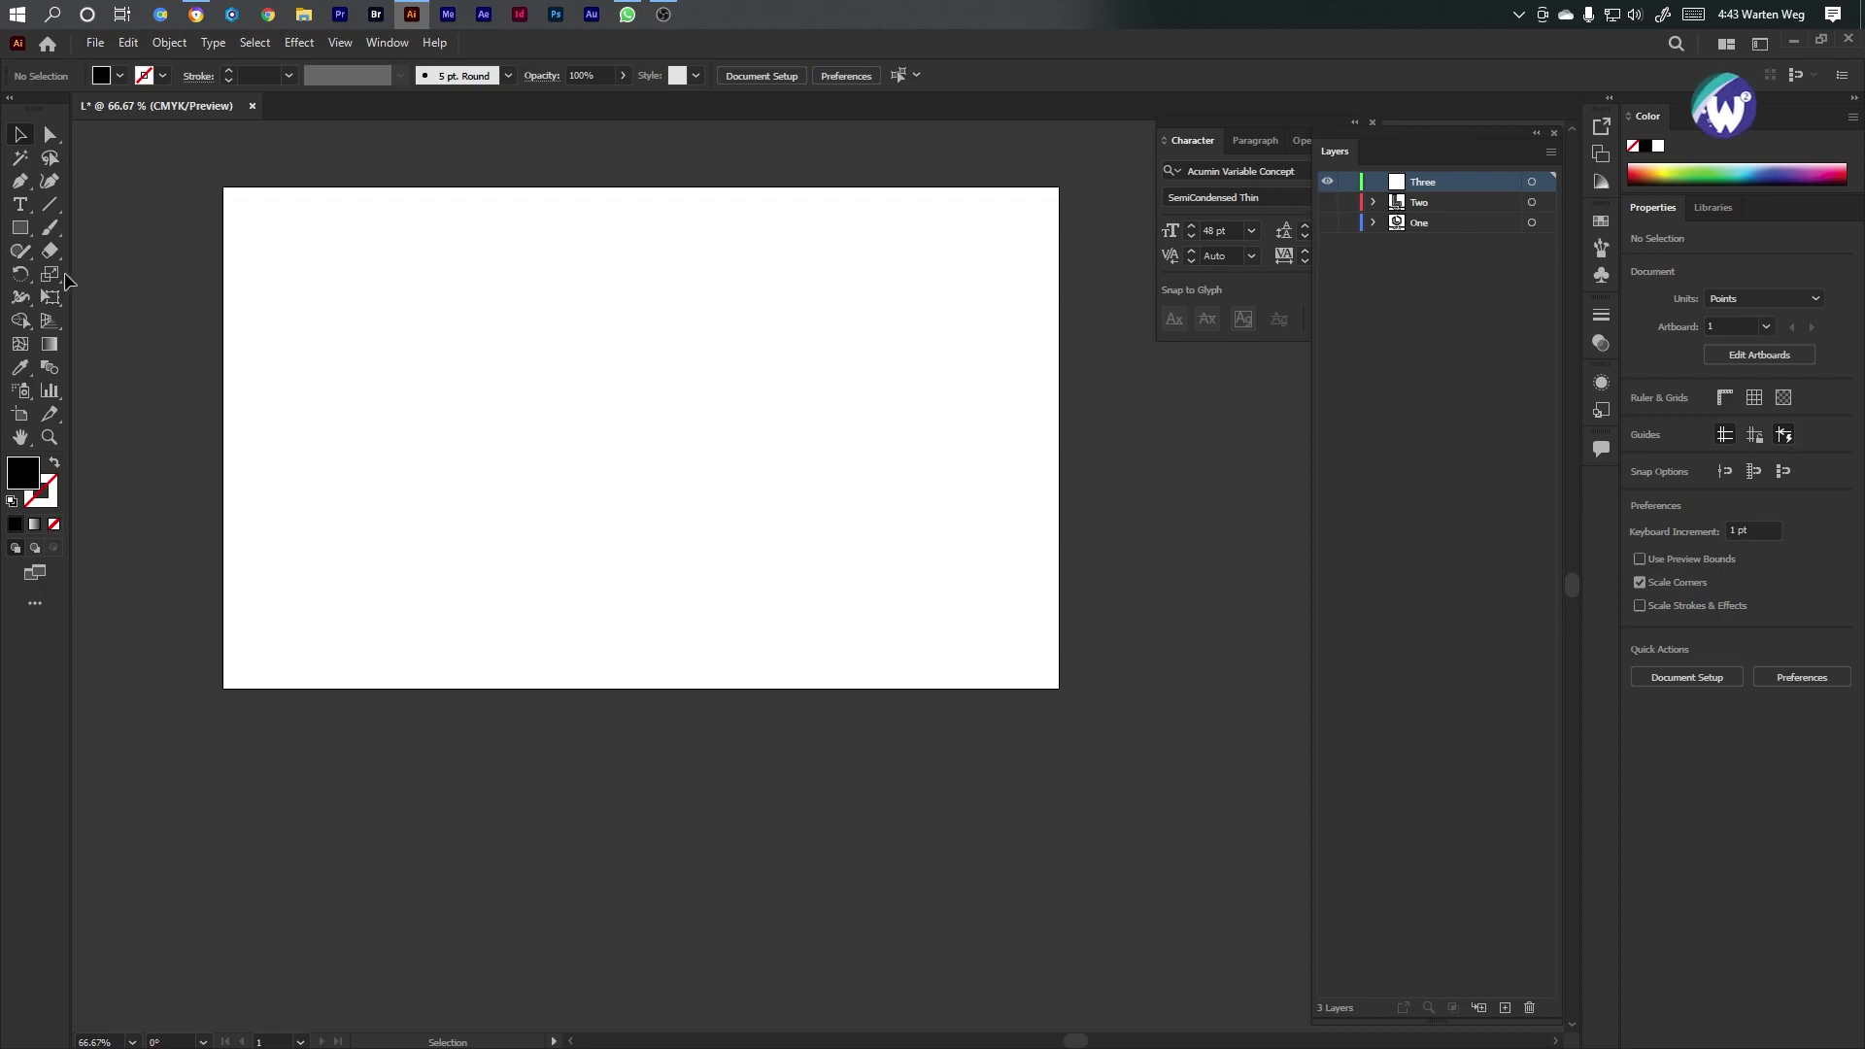
Draw a black square of about 401 pt near the artboard's middle
click(19, 229)
drag(447, 321, 783, 656)
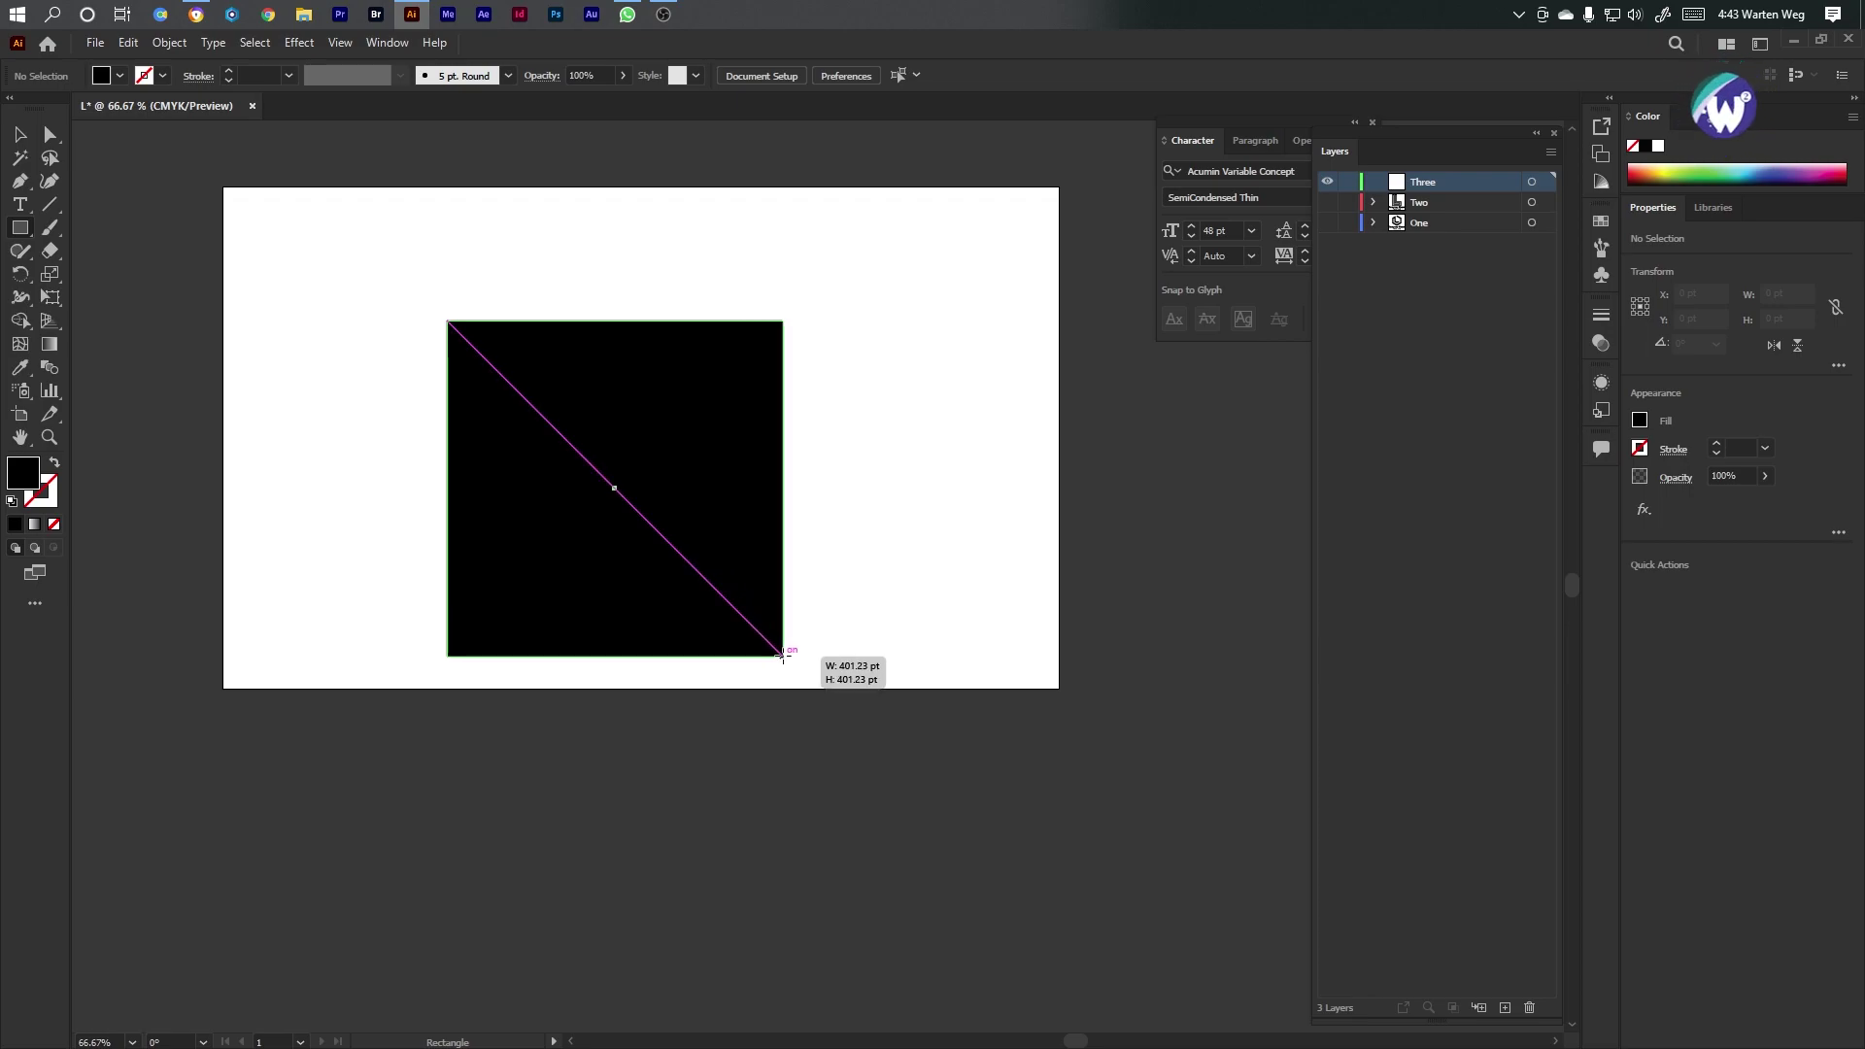
drag(783, 656, 783, 655)
Duplicate the square, fill the copy with the artboard's white, and offset it so the black beneath forms an L
click(20, 135)
drag(510, 493, 550, 474)
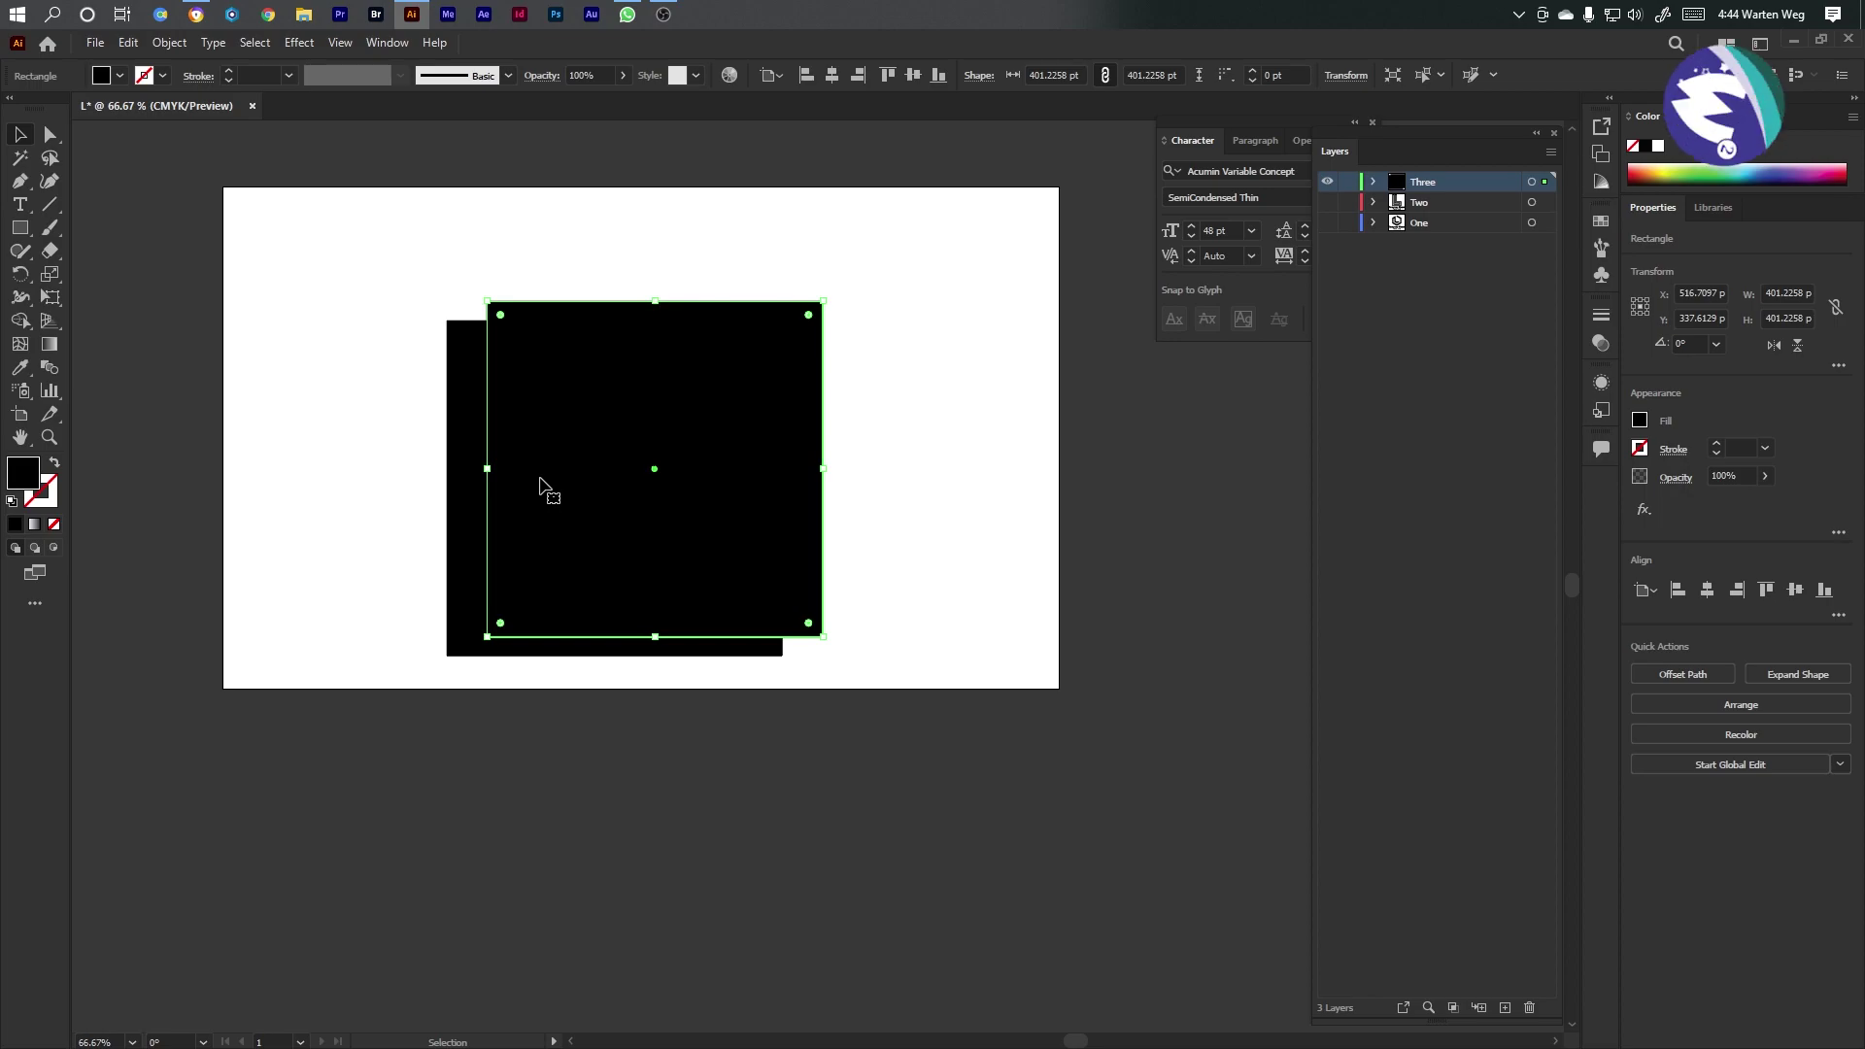
key(i)
click(982, 529)
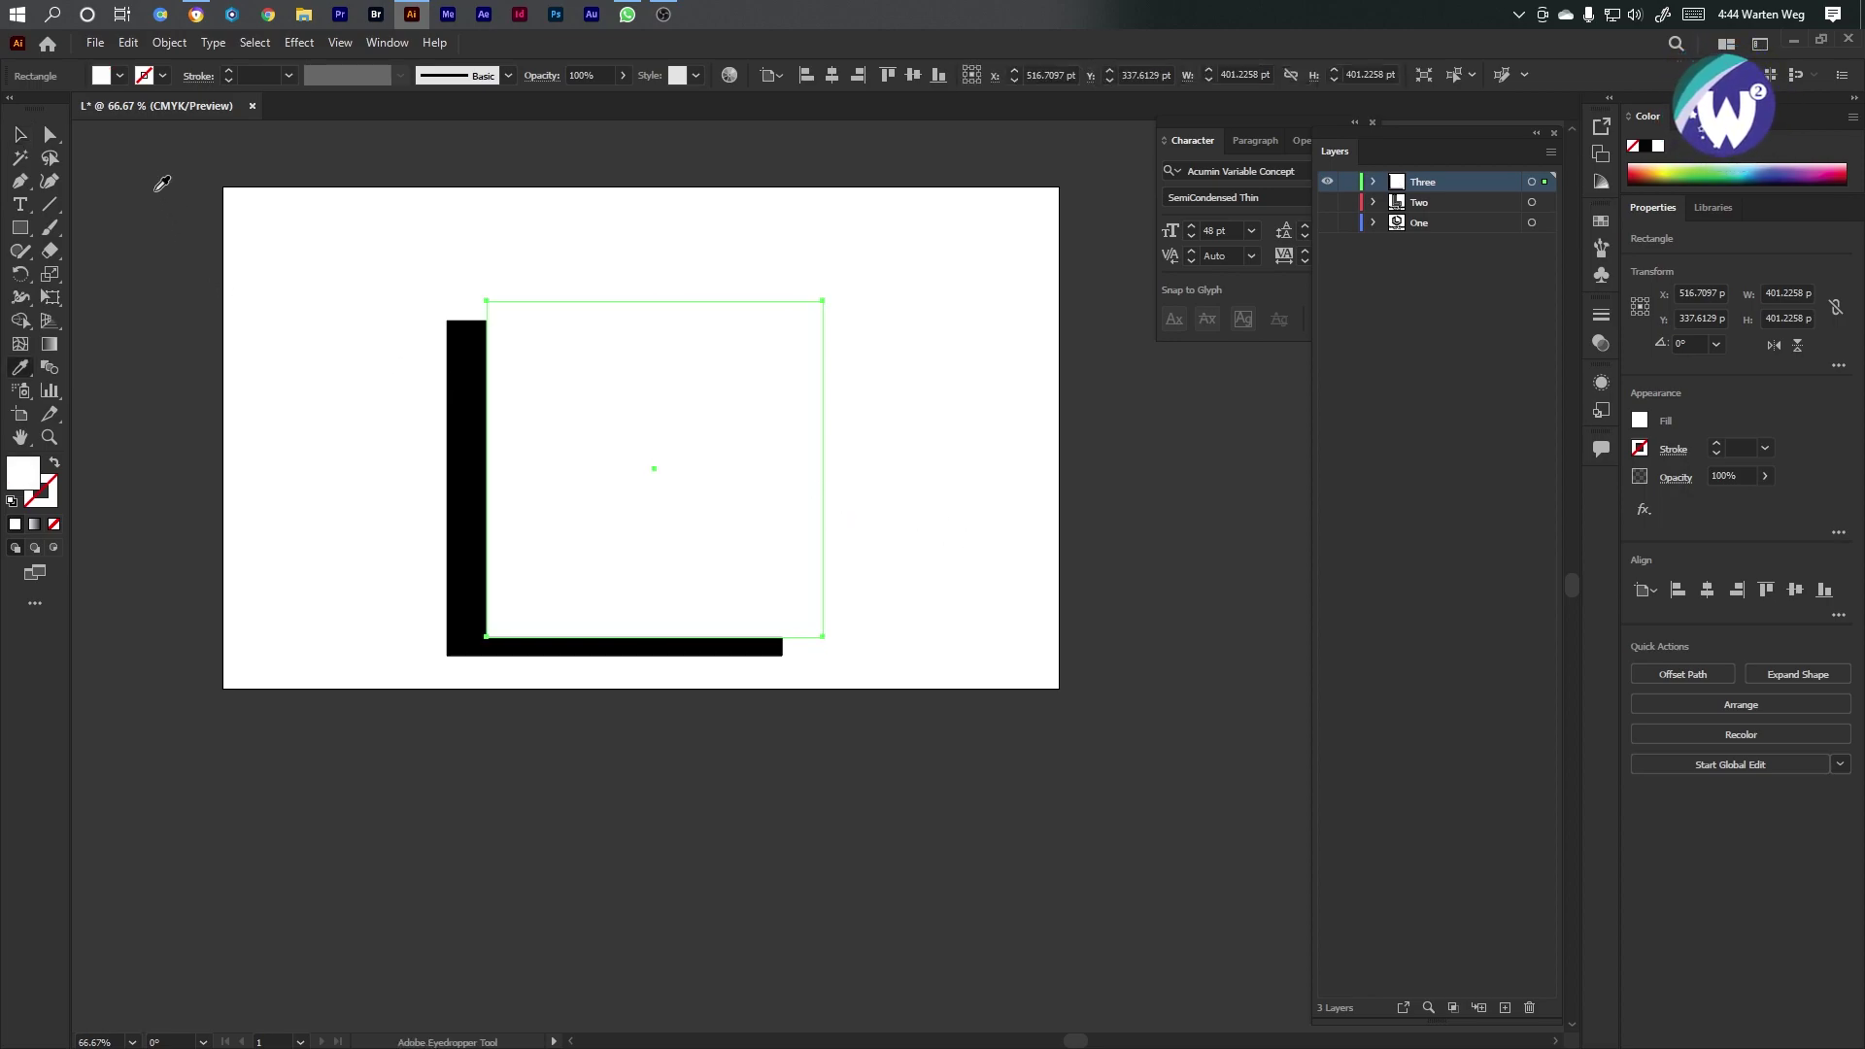
click(19, 135)
drag(546, 375, 596, 446)
click(911, 466)
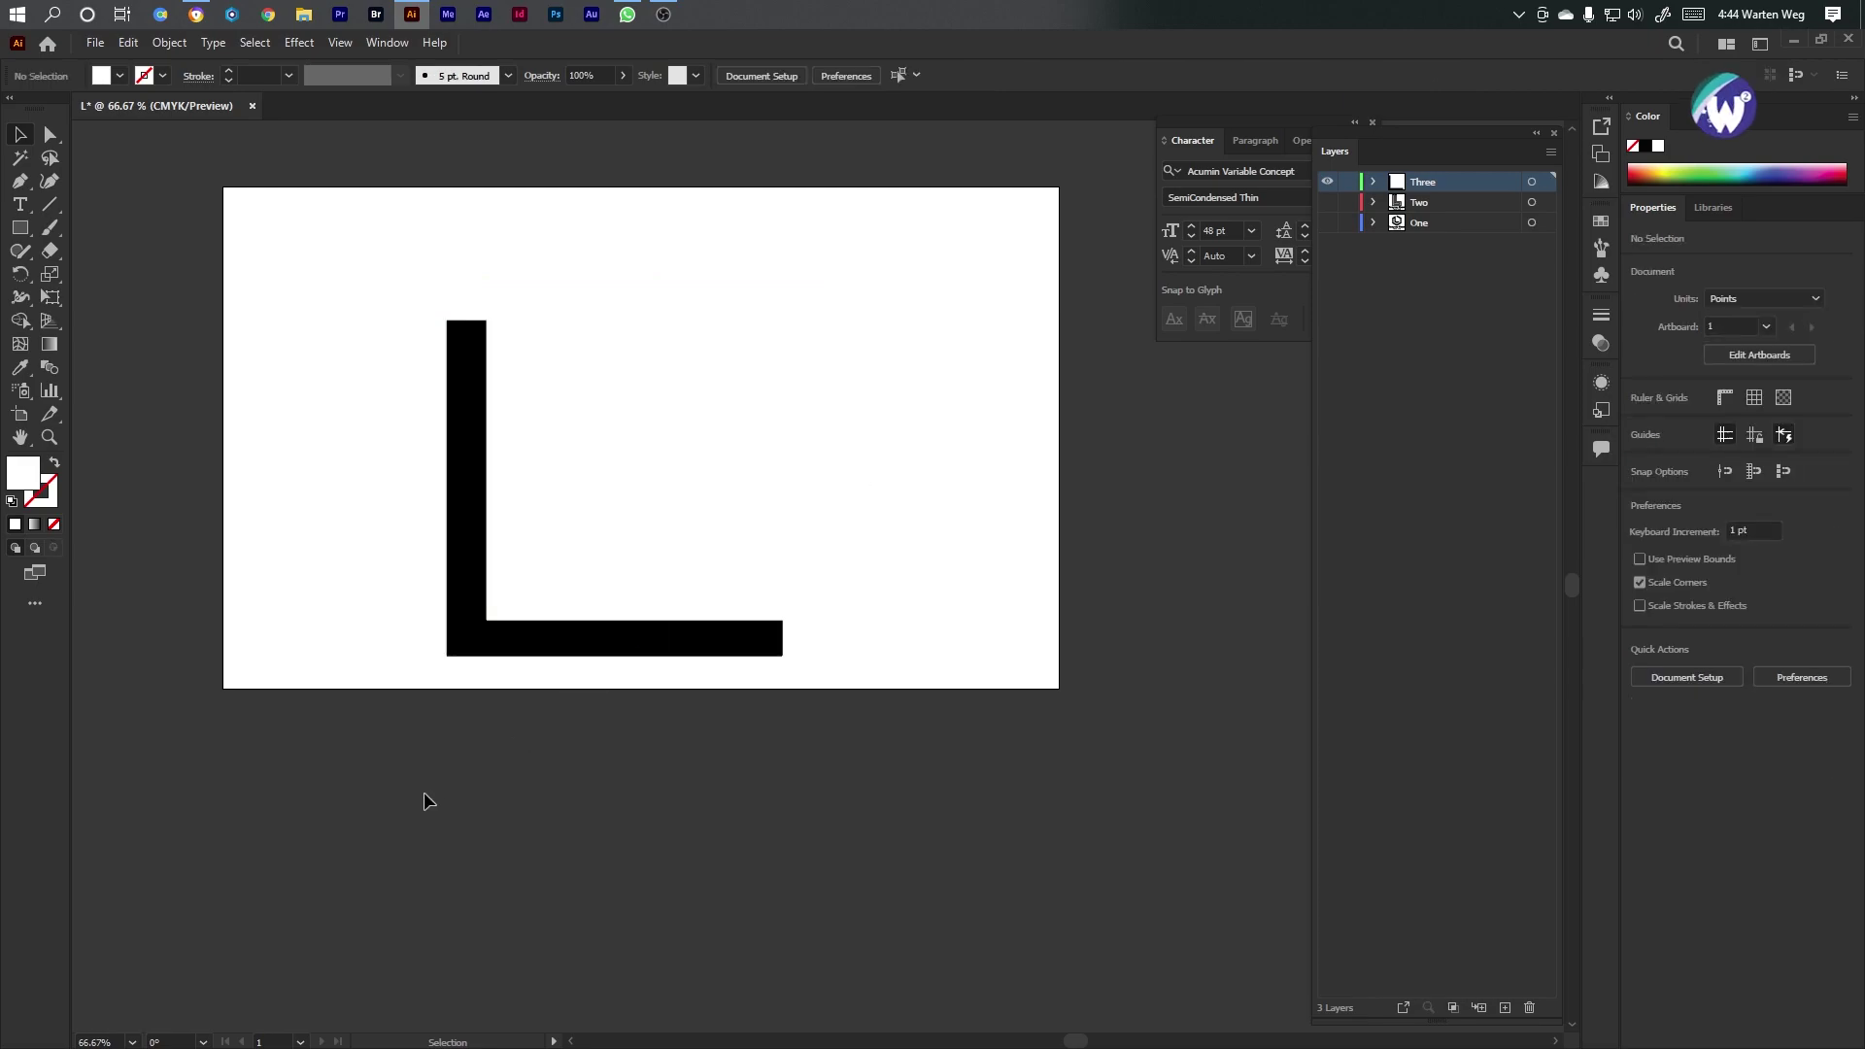
click(553, 595)
click(371, 523)
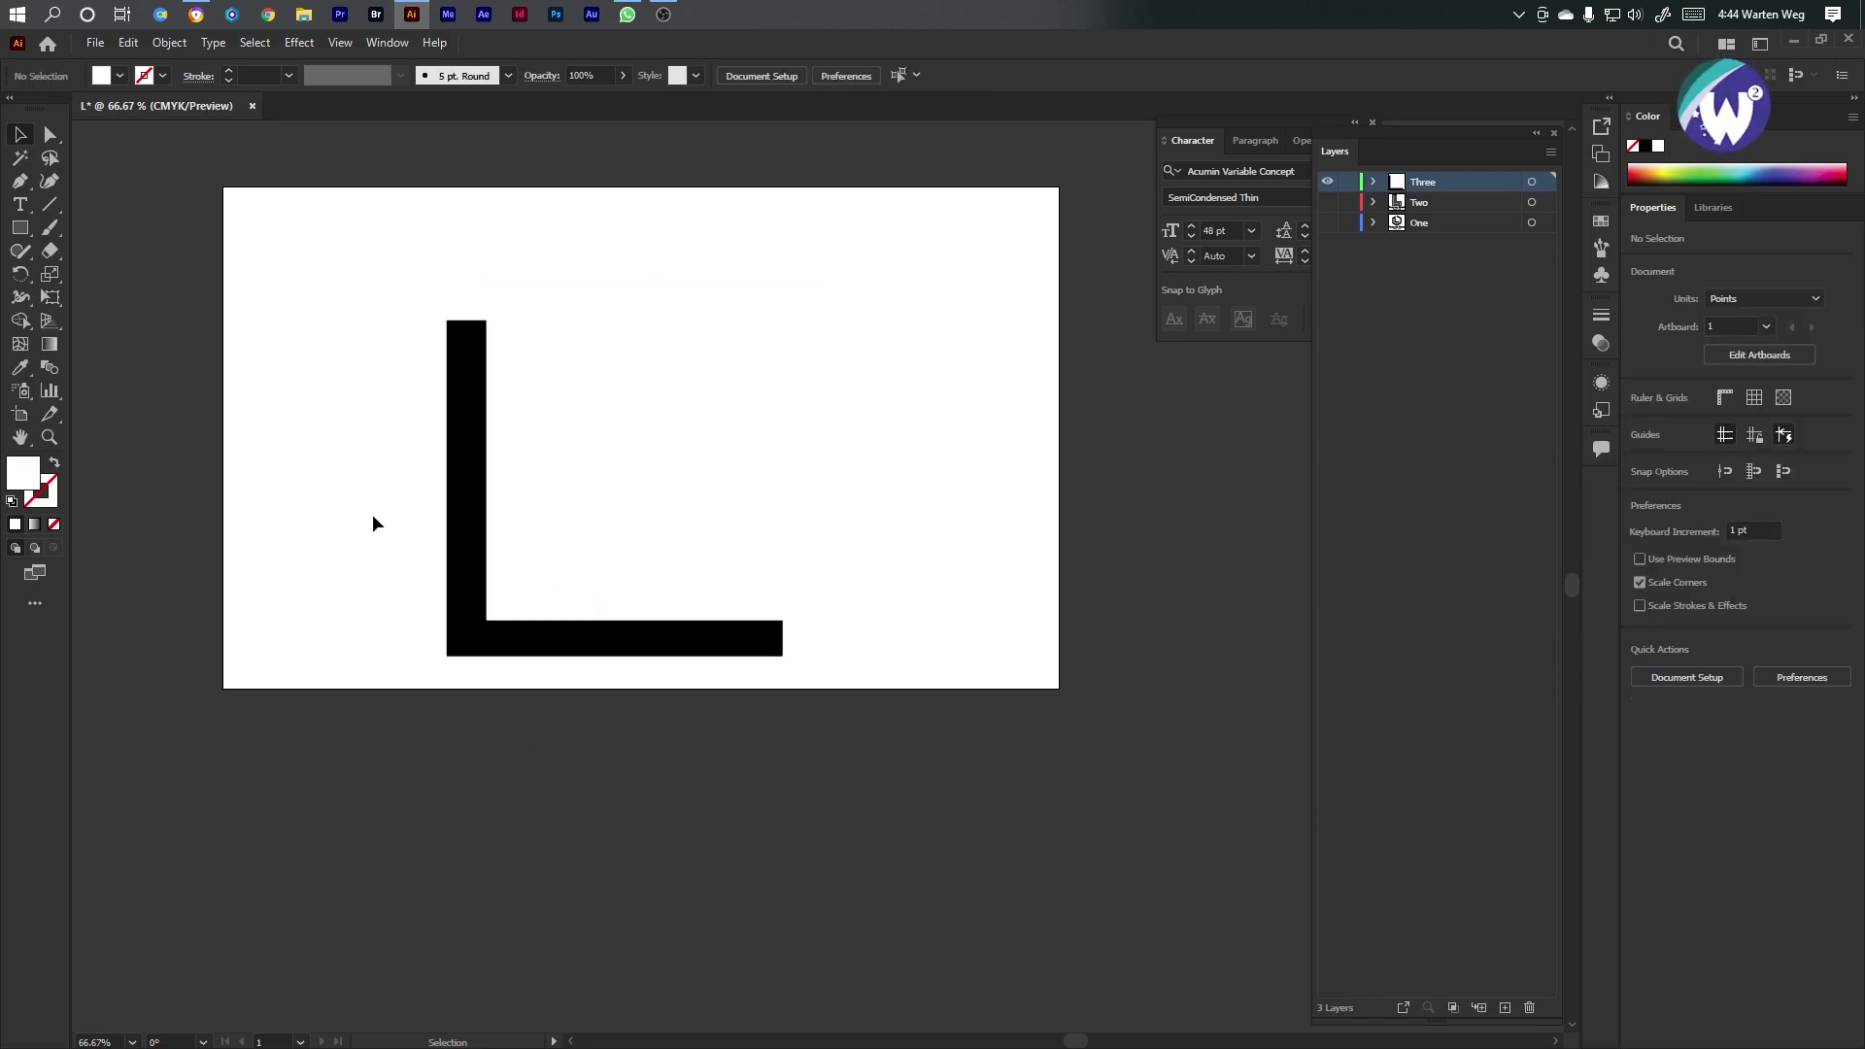
click(458, 521)
drag(458, 521, 523, 531)
click(378, 525)
Select both squares and remove all areas of the white square with the Shape Builder, keeping only the L
drag(627, 596, 707, 654)
scroll(398, 709, up, 5)
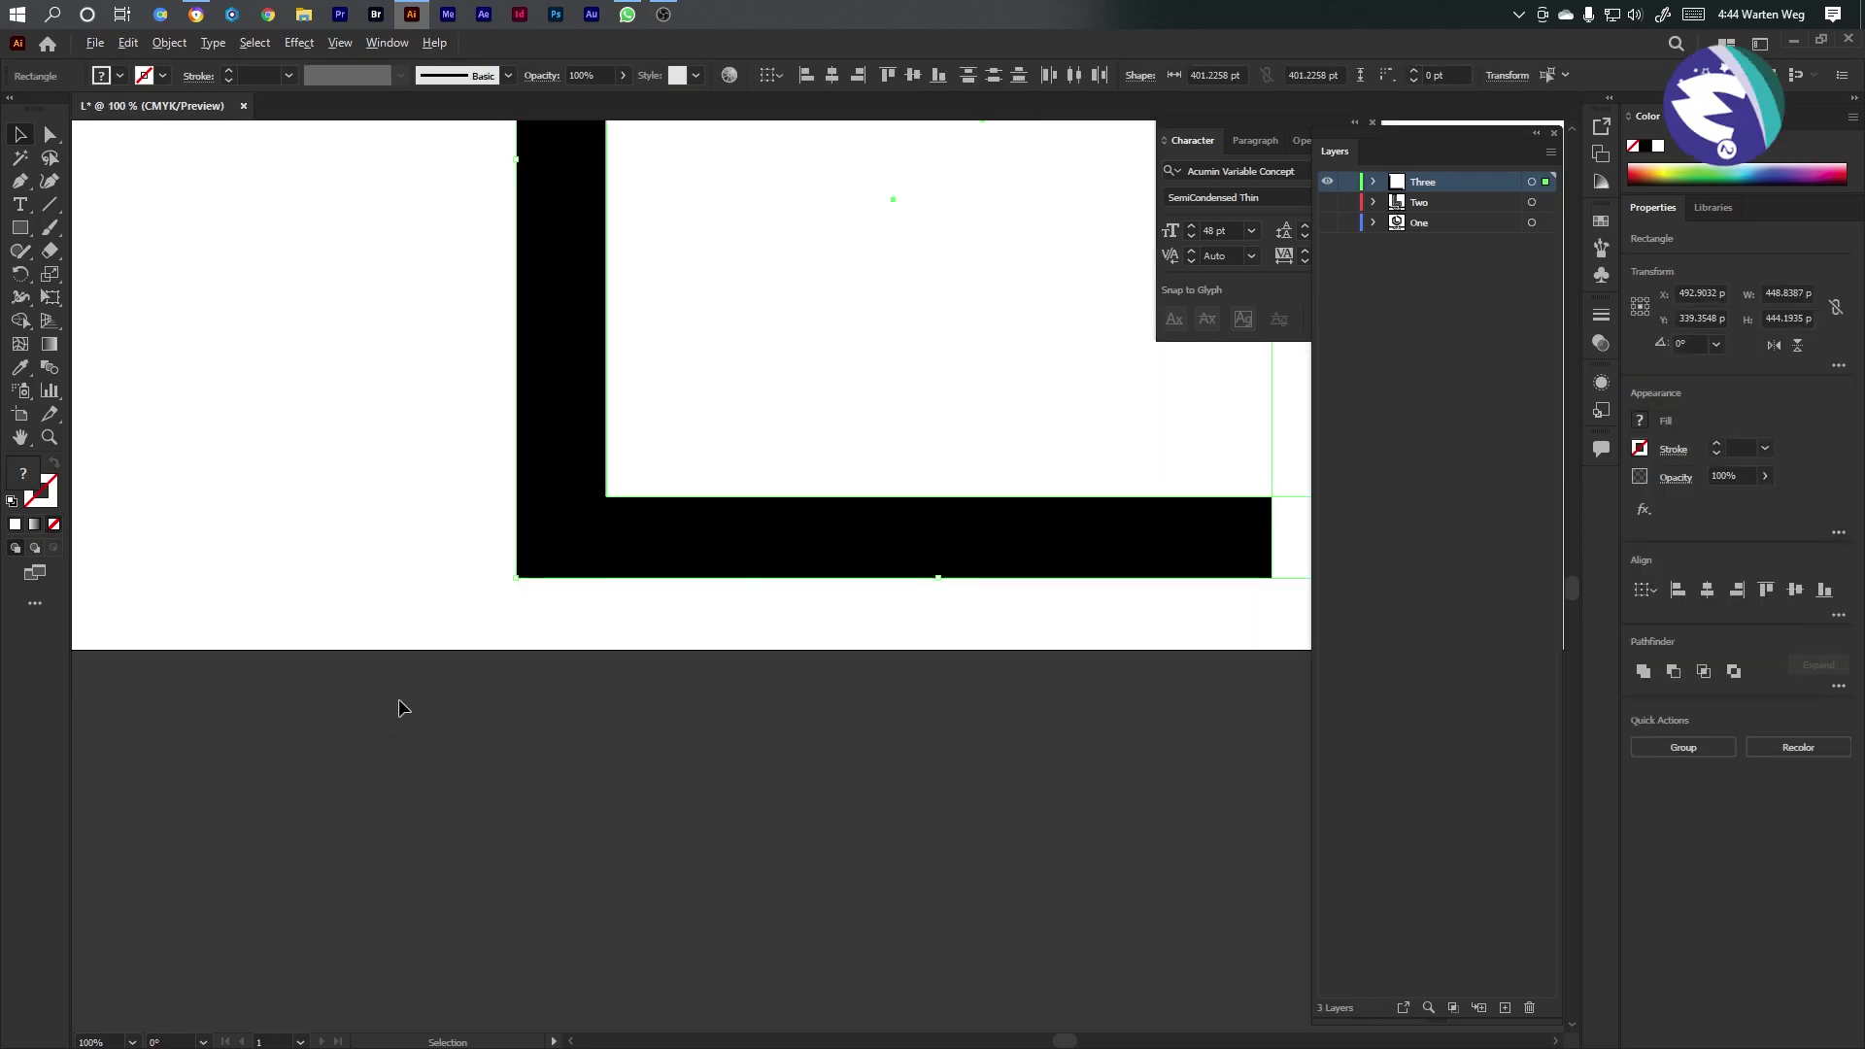
scroll(512, 662, down, 5)
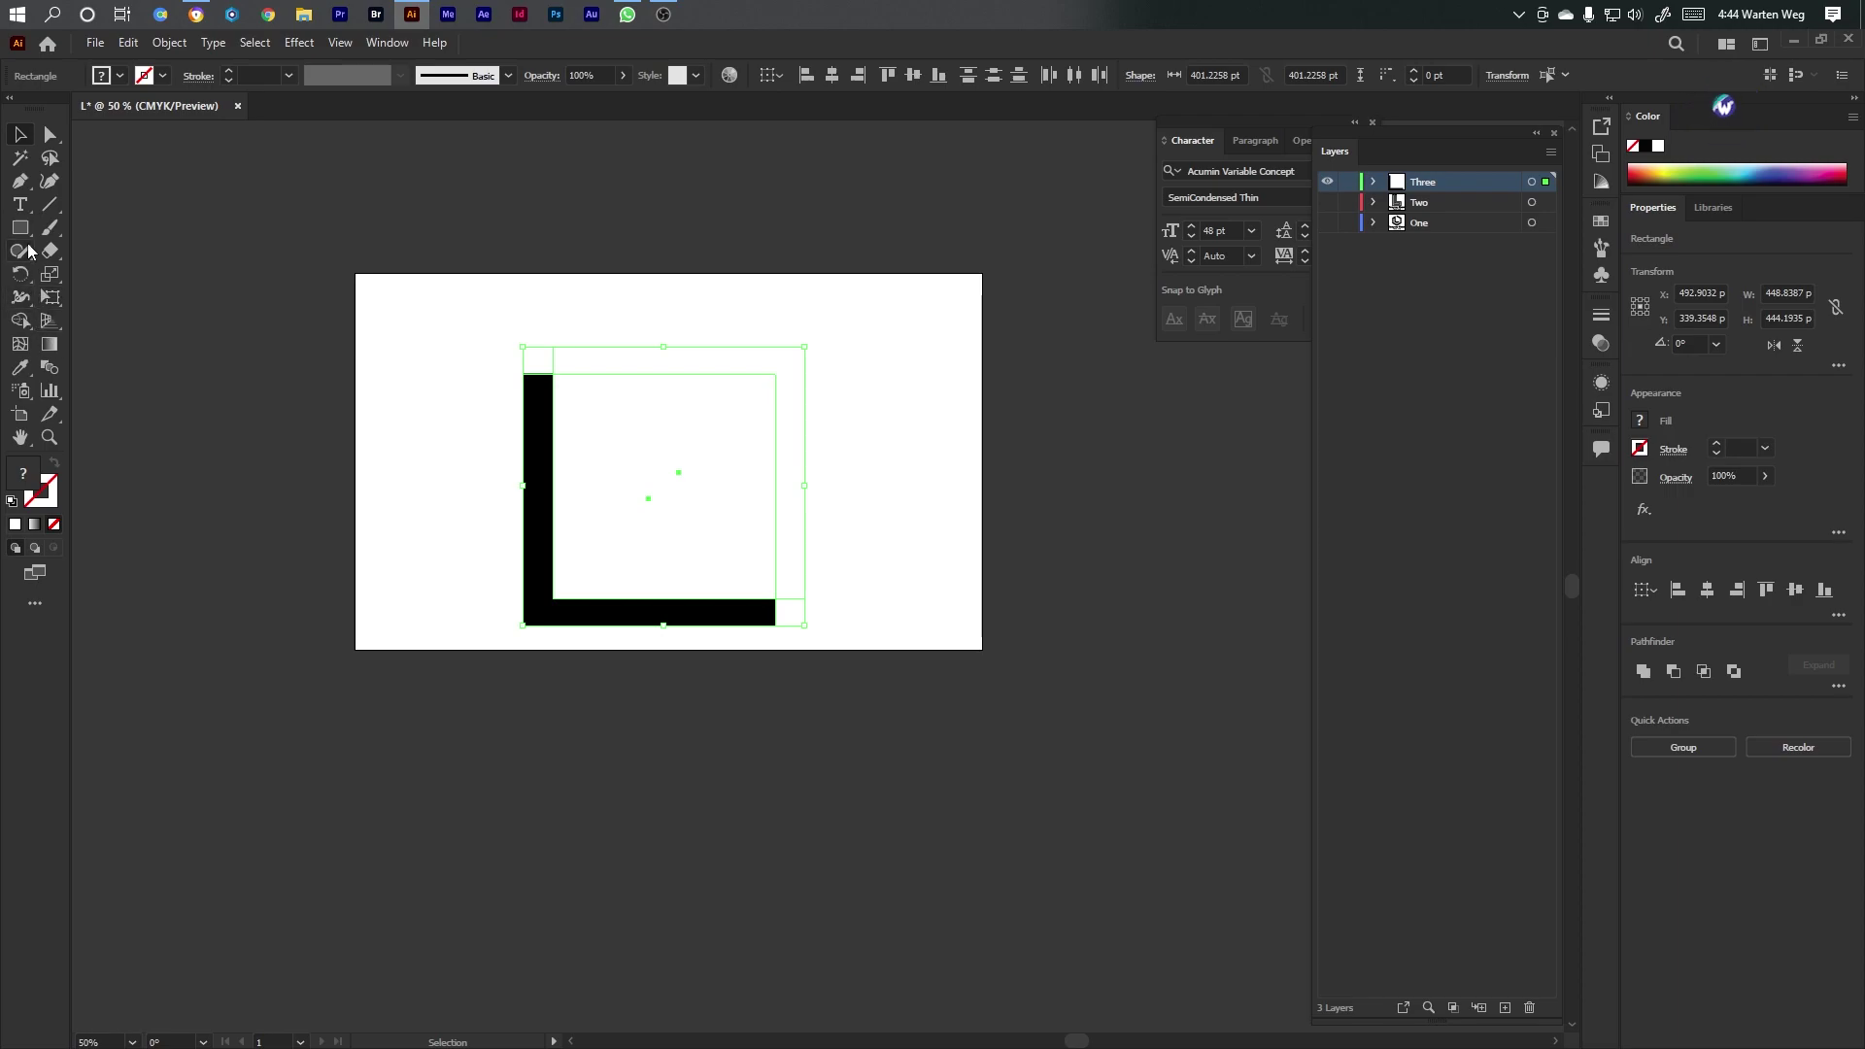
click(30, 319)
mouse_move(709, 386)
mouse_down()
mouse_move(715, 327)
mouse_move(556, 359)
mouse_up()
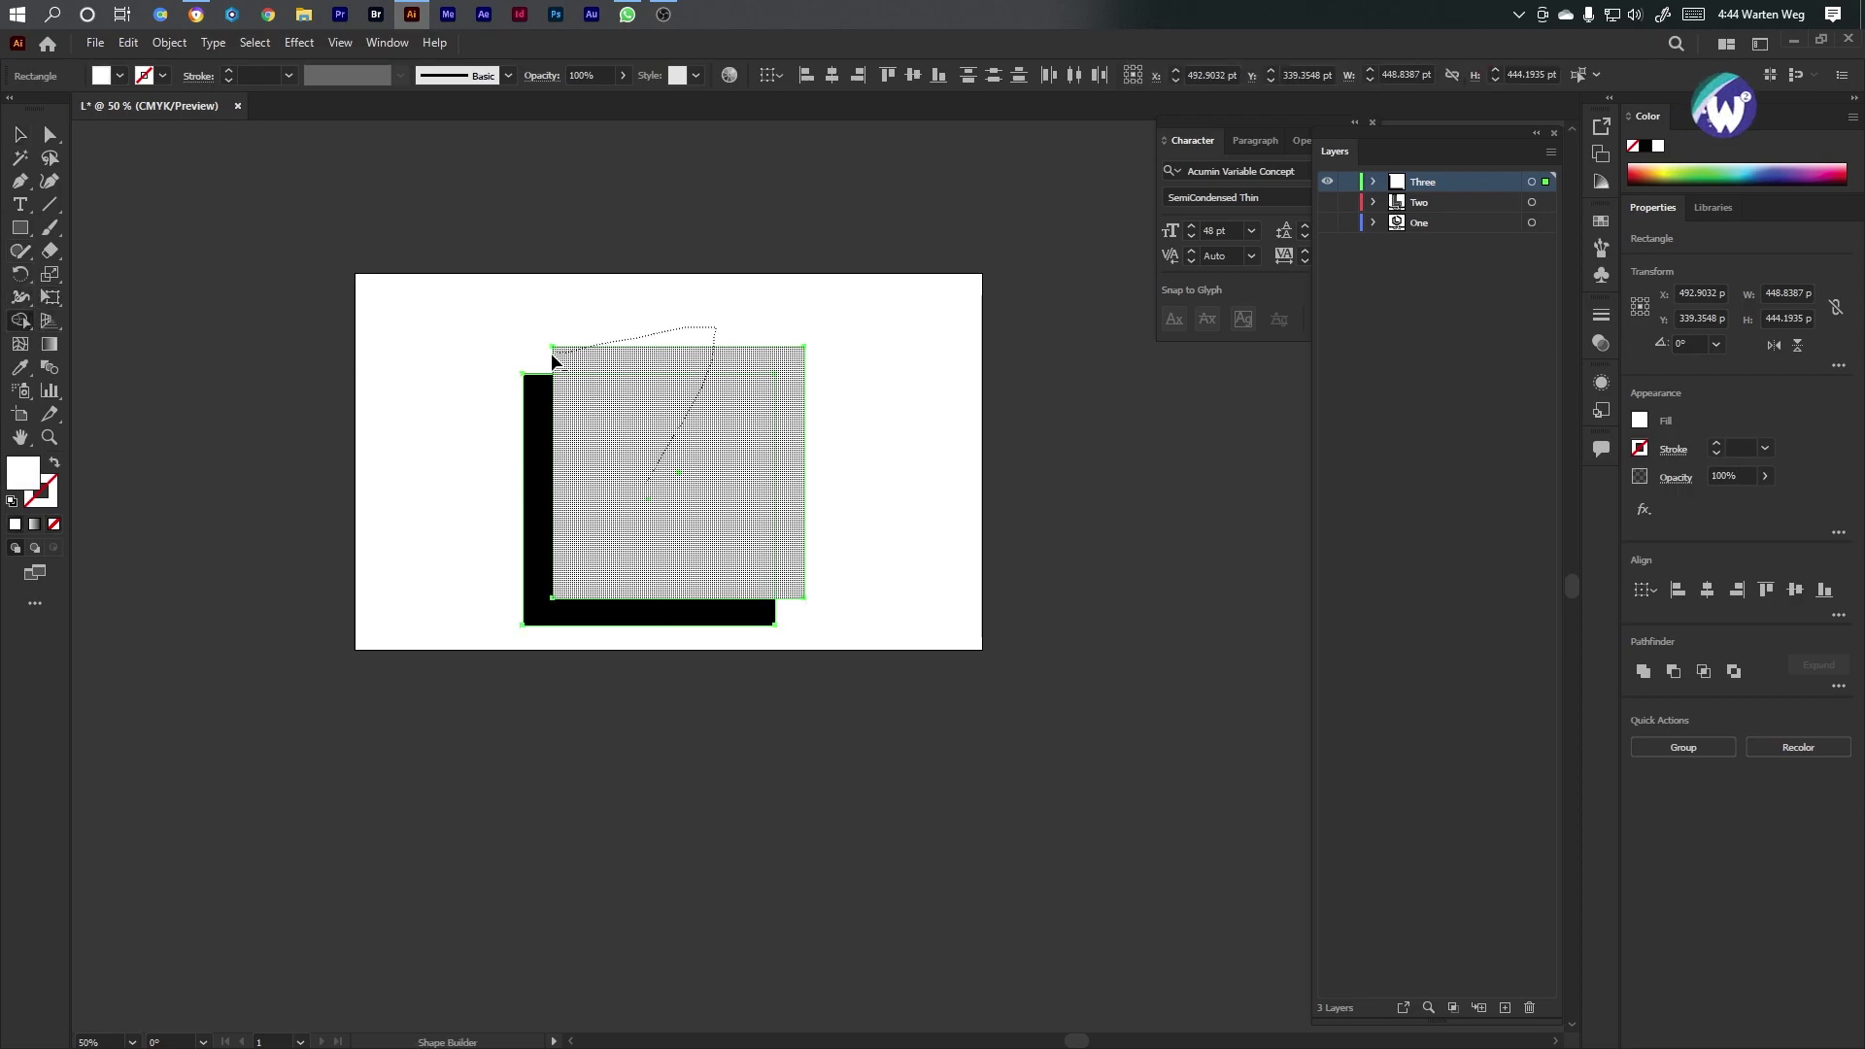
drag(789, 506, 778, 451)
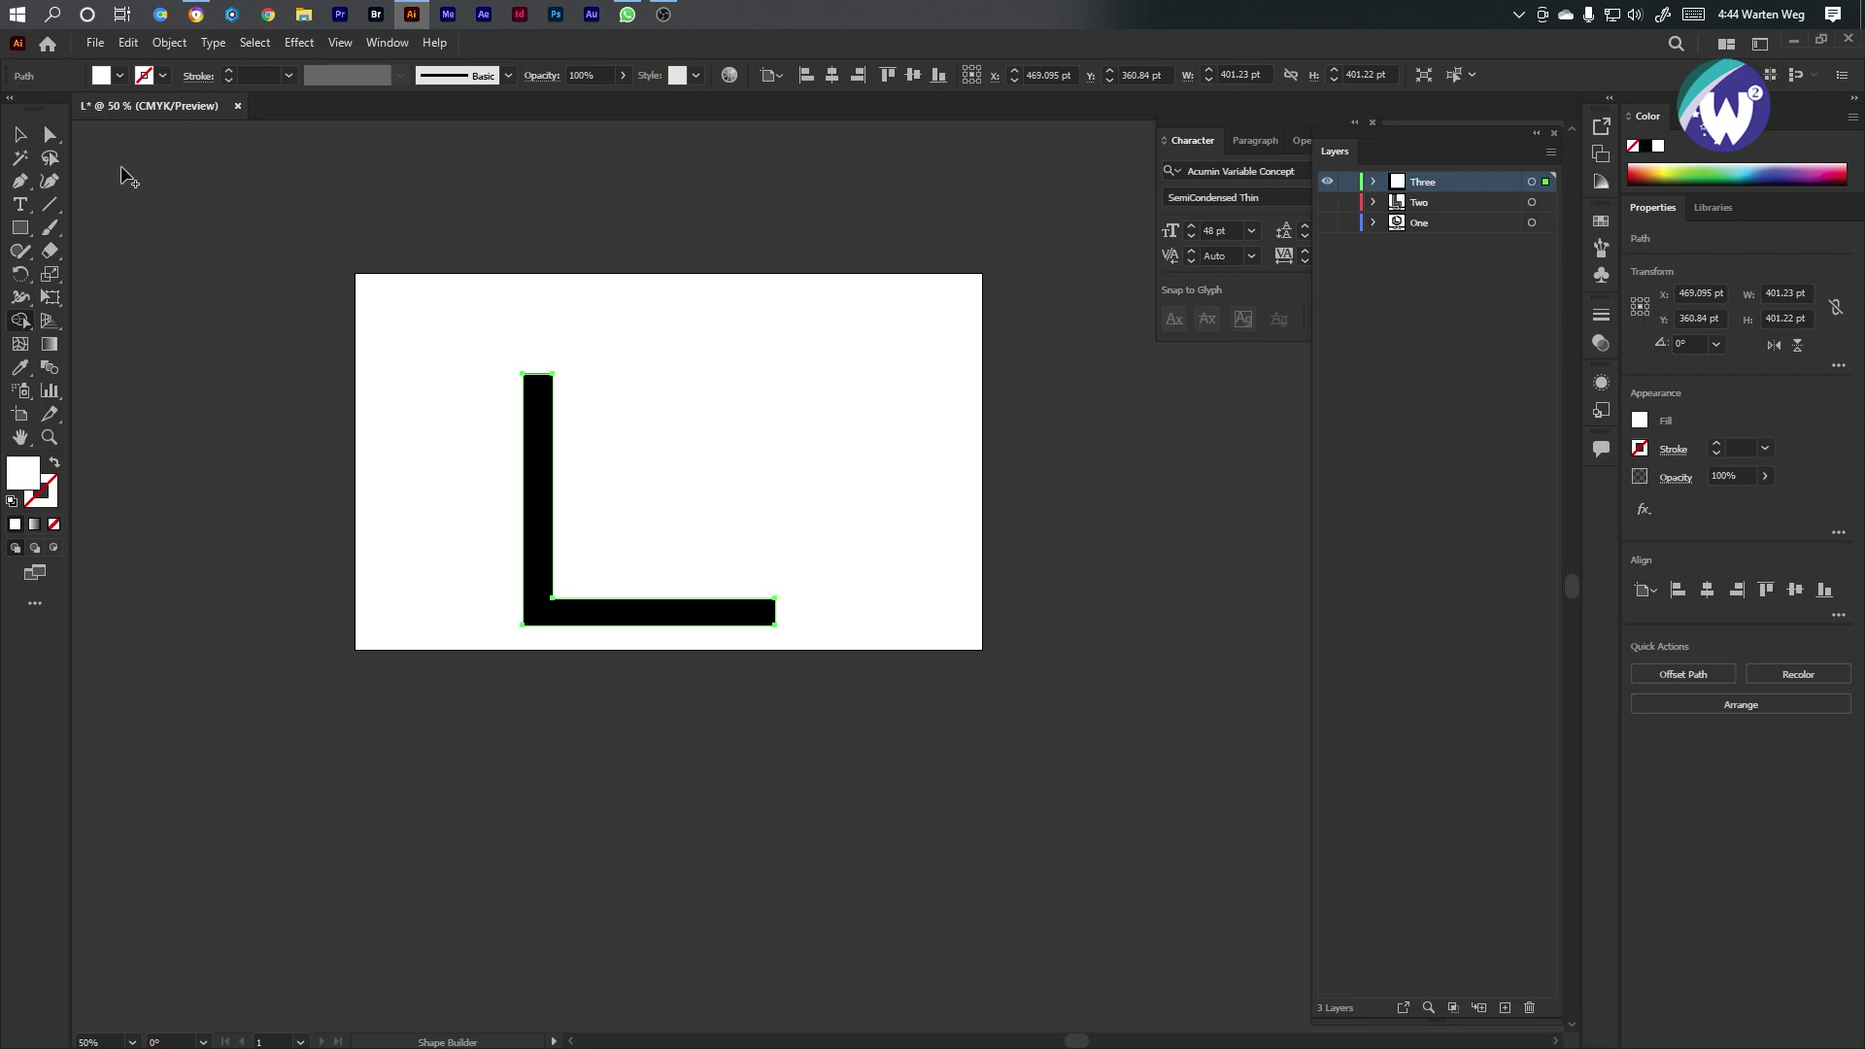
Scale the L proportionally to about 361.5 pt and place a copy rotated 180° diagonally opposite it
click(30, 140)
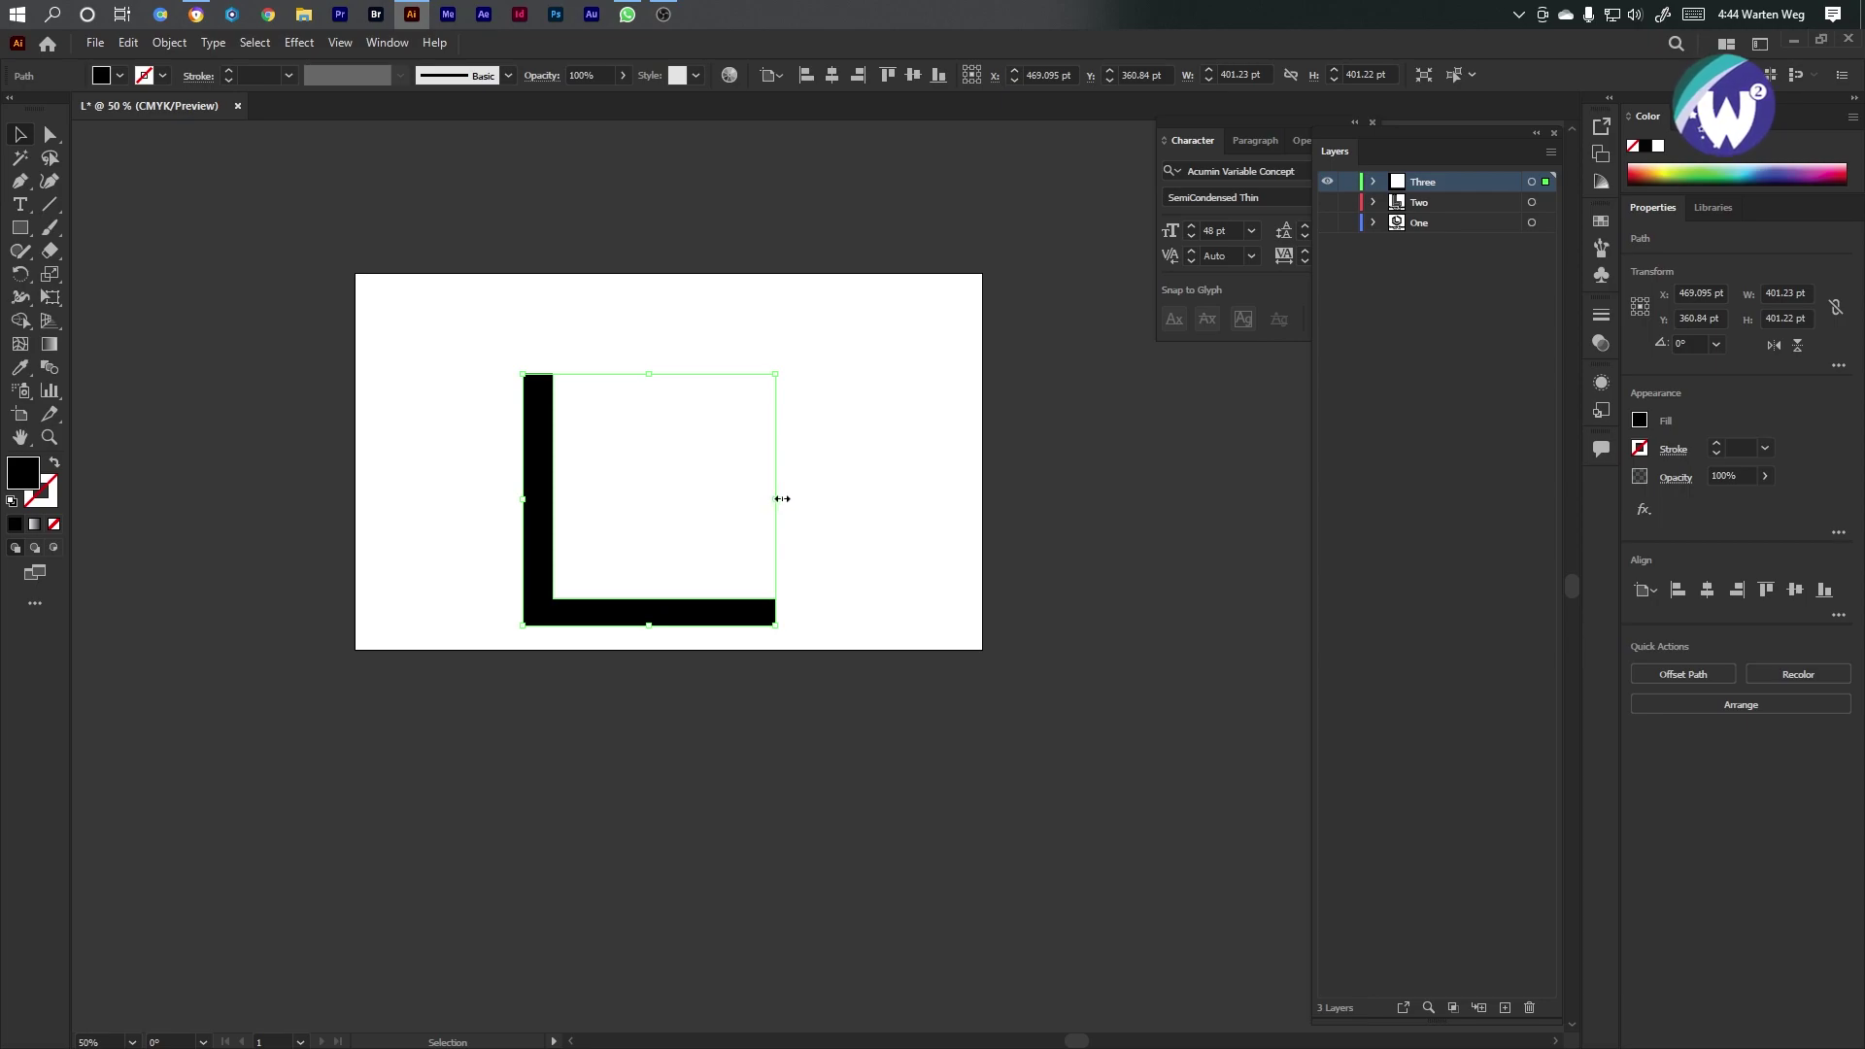
drag(777, 501, 746, 506)
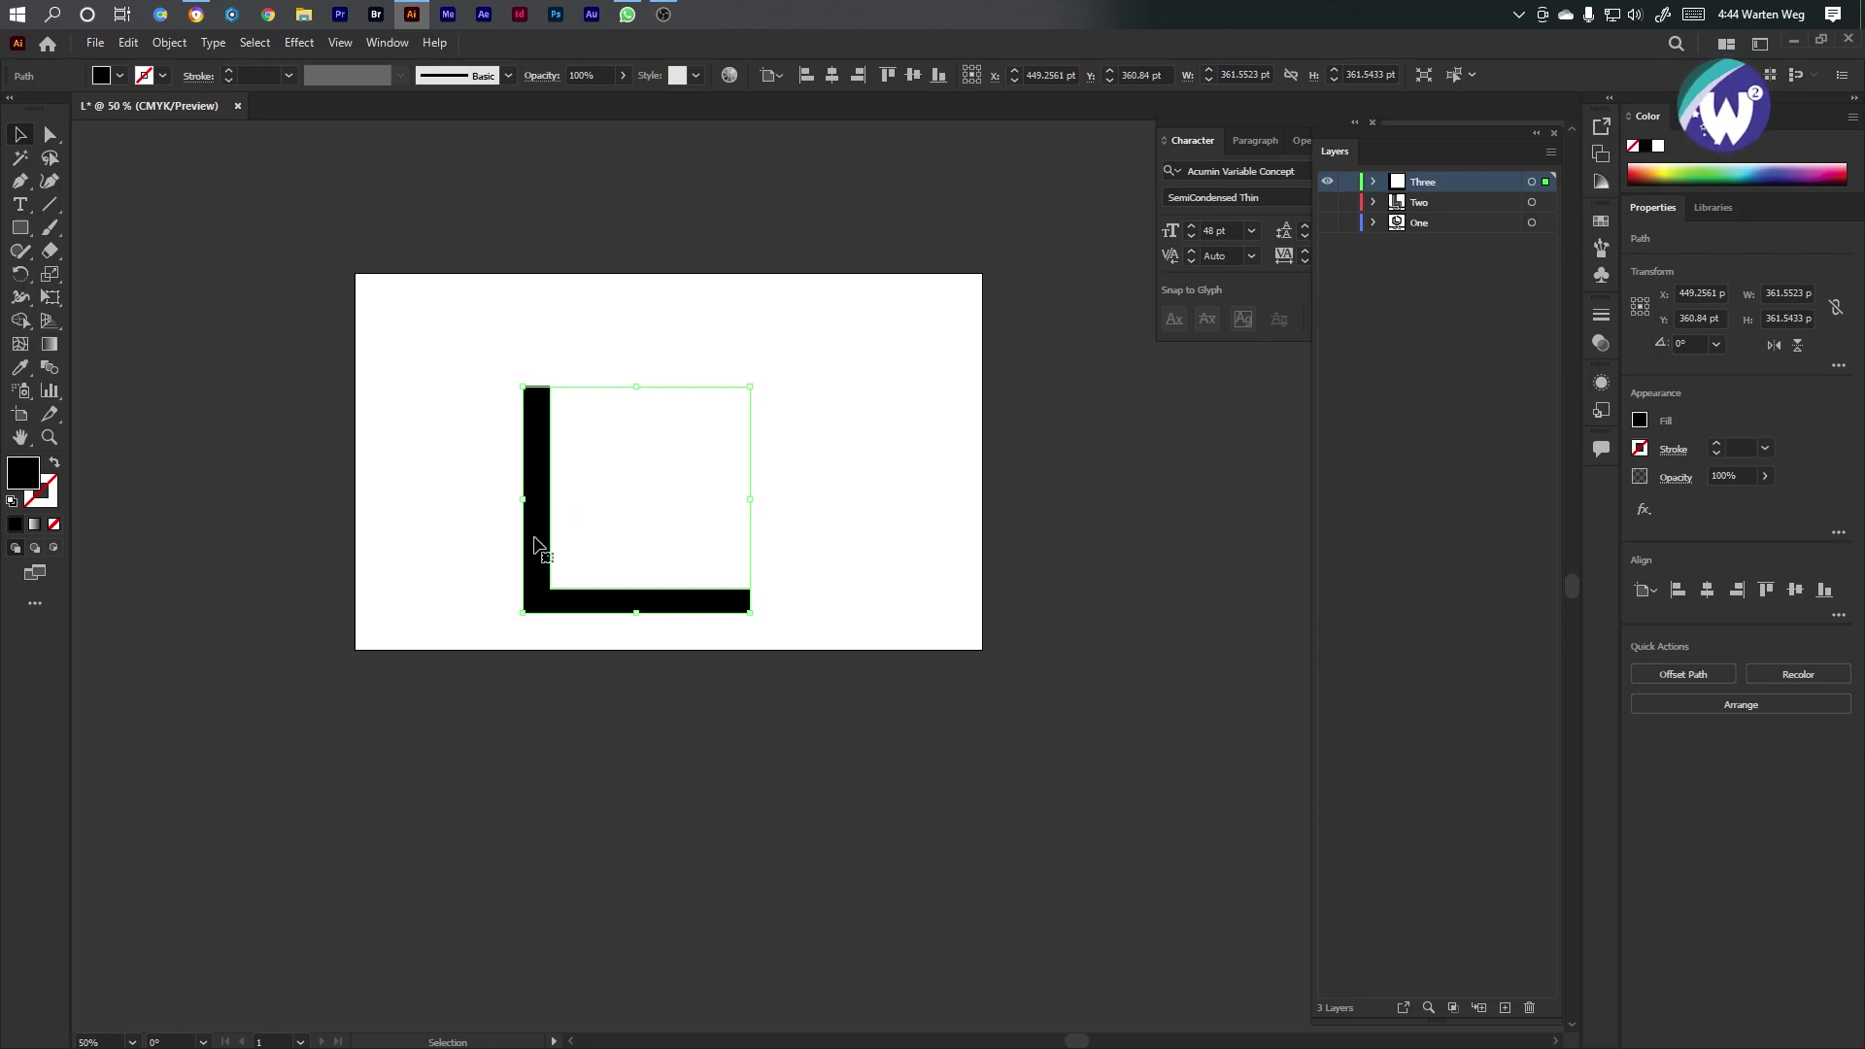
drag(537, 544, 576, 505)
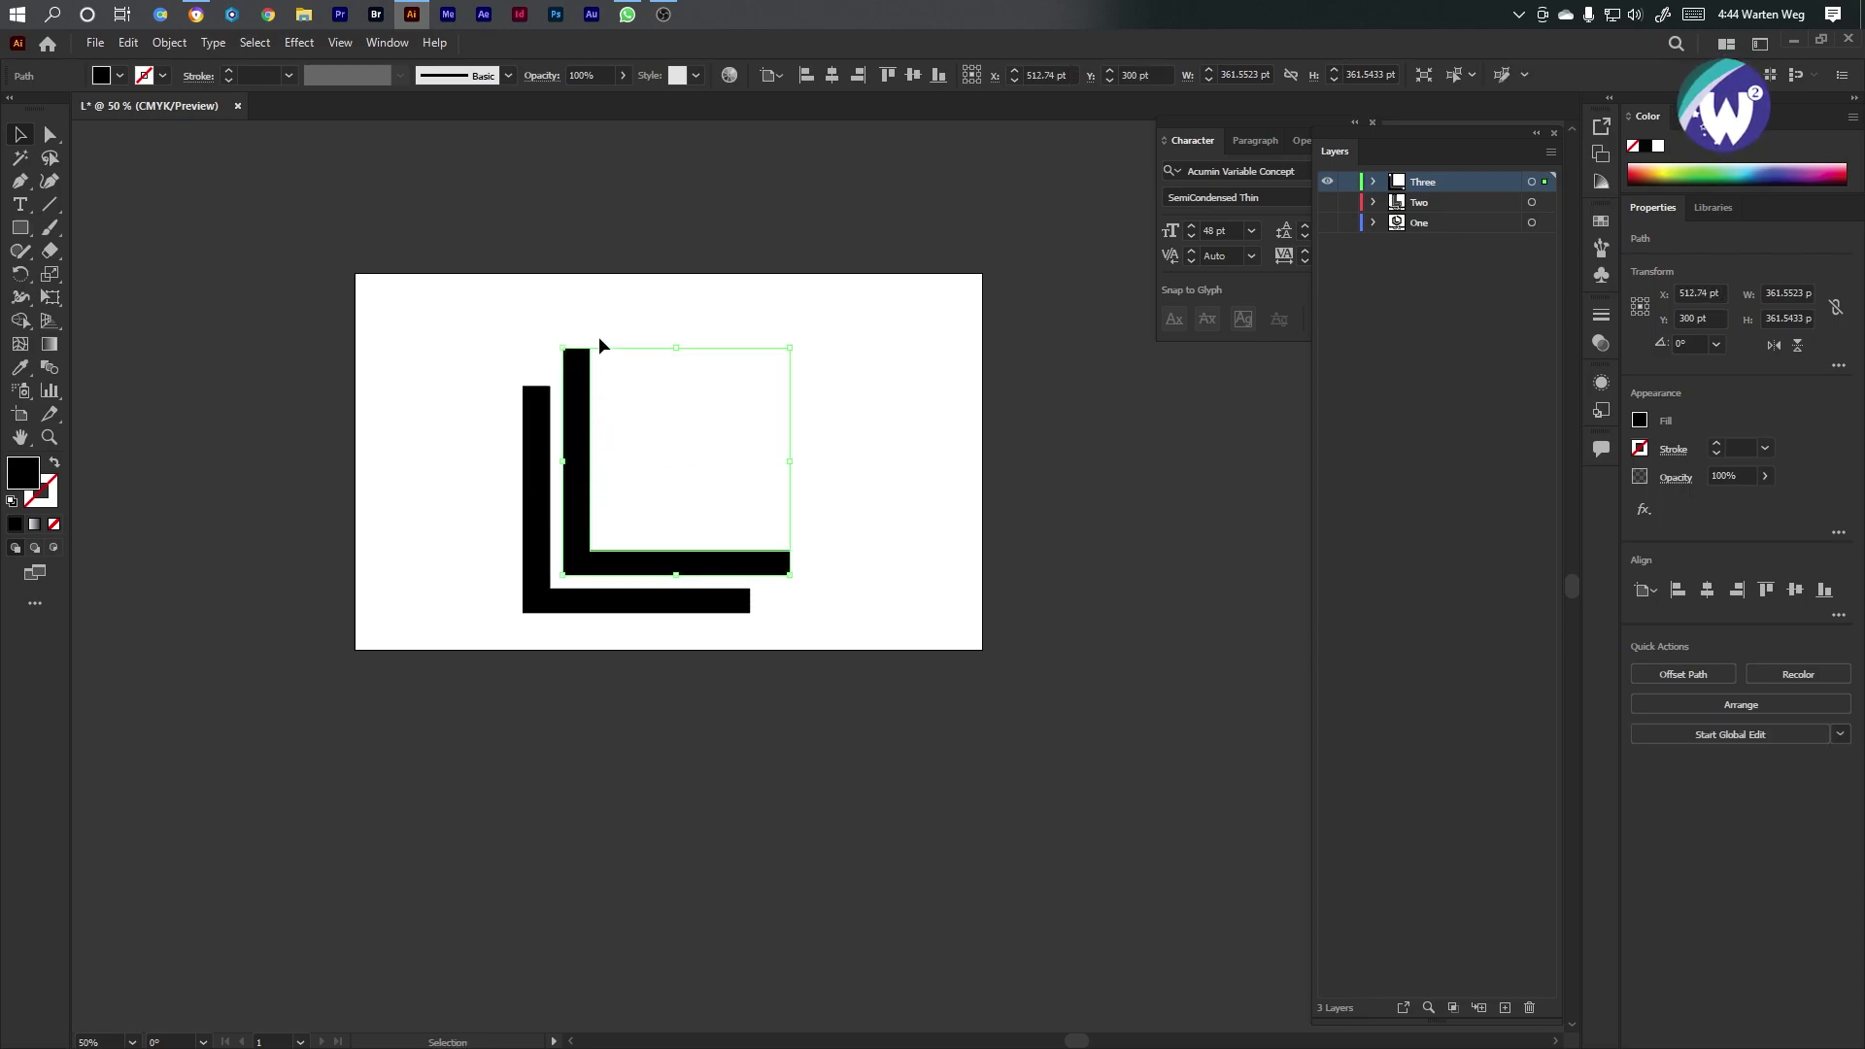
drag(554, 339, 857, 610)
drag(767, 512, 769, 488)
Duplicate the two opposing L shapes, rotate the copied pair by 90°, and deselect it
drag(859, 309, 470, 614)
alt+drag(727, 607, 770, 526)
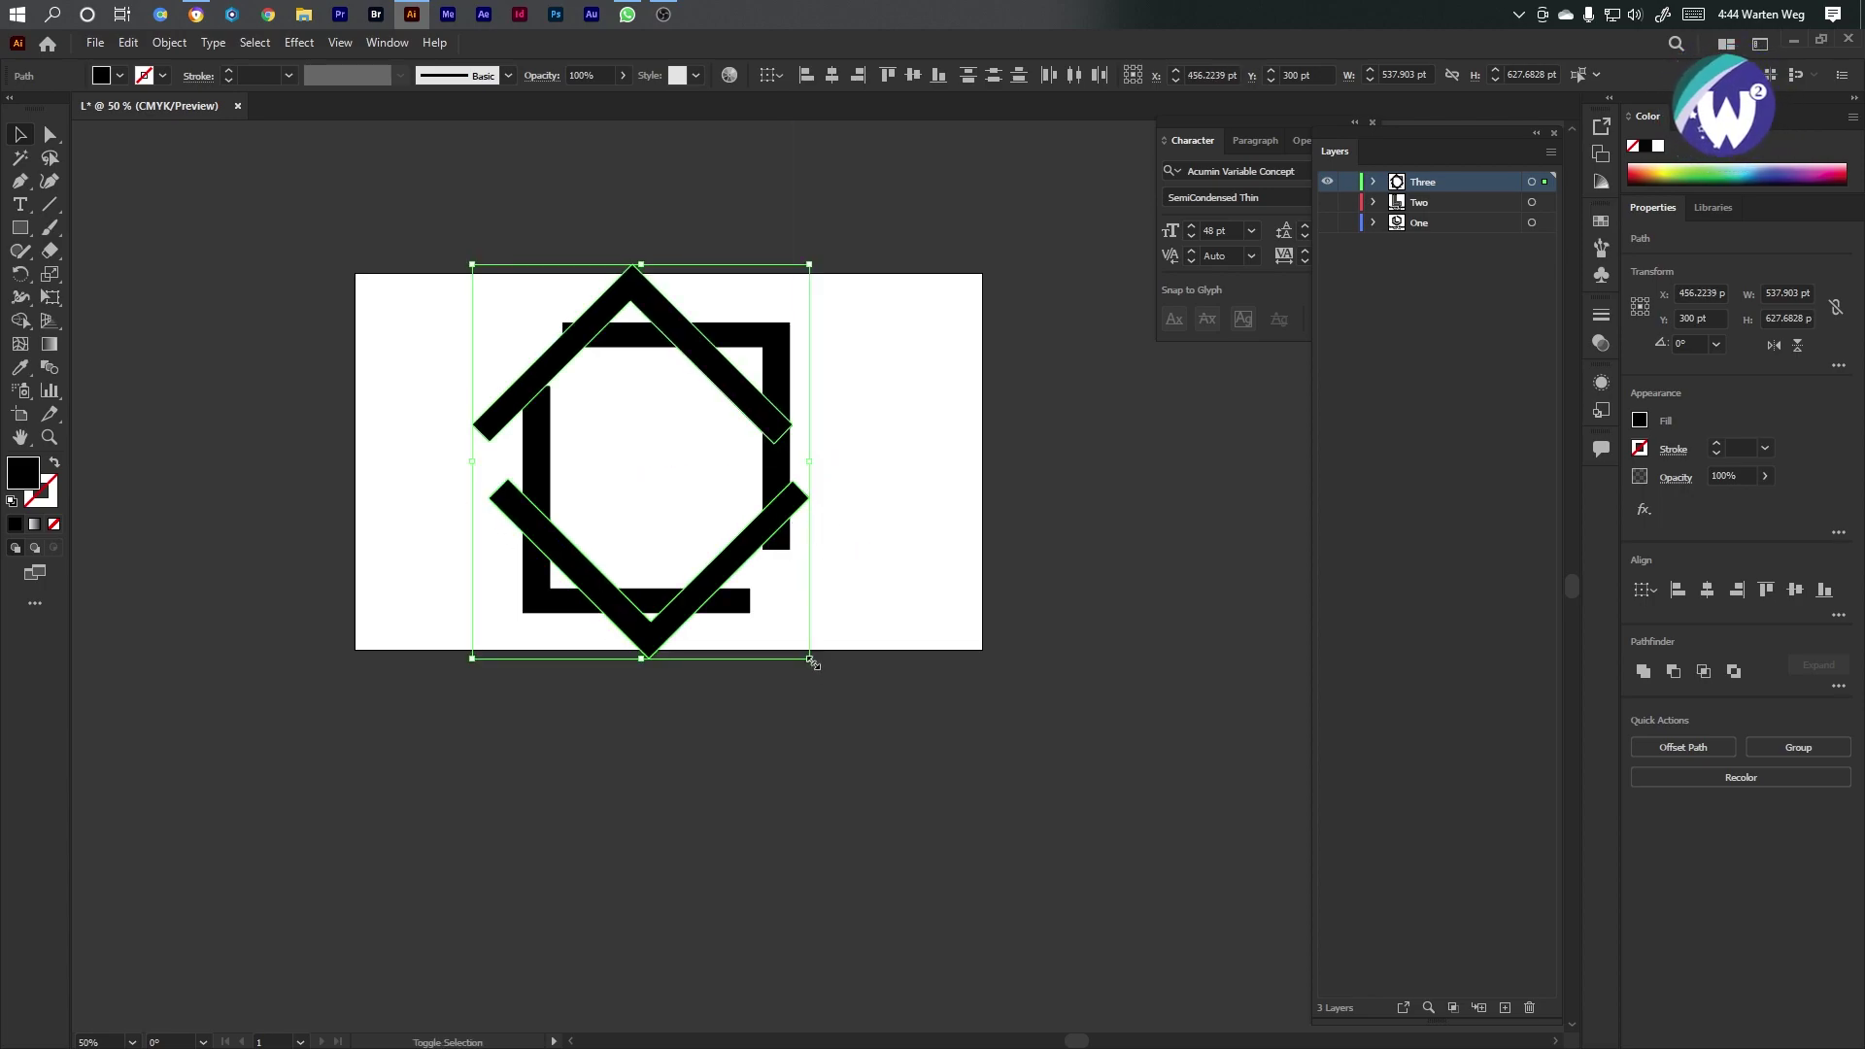
drag(872, 595, 826, 574)
click(869, 551)
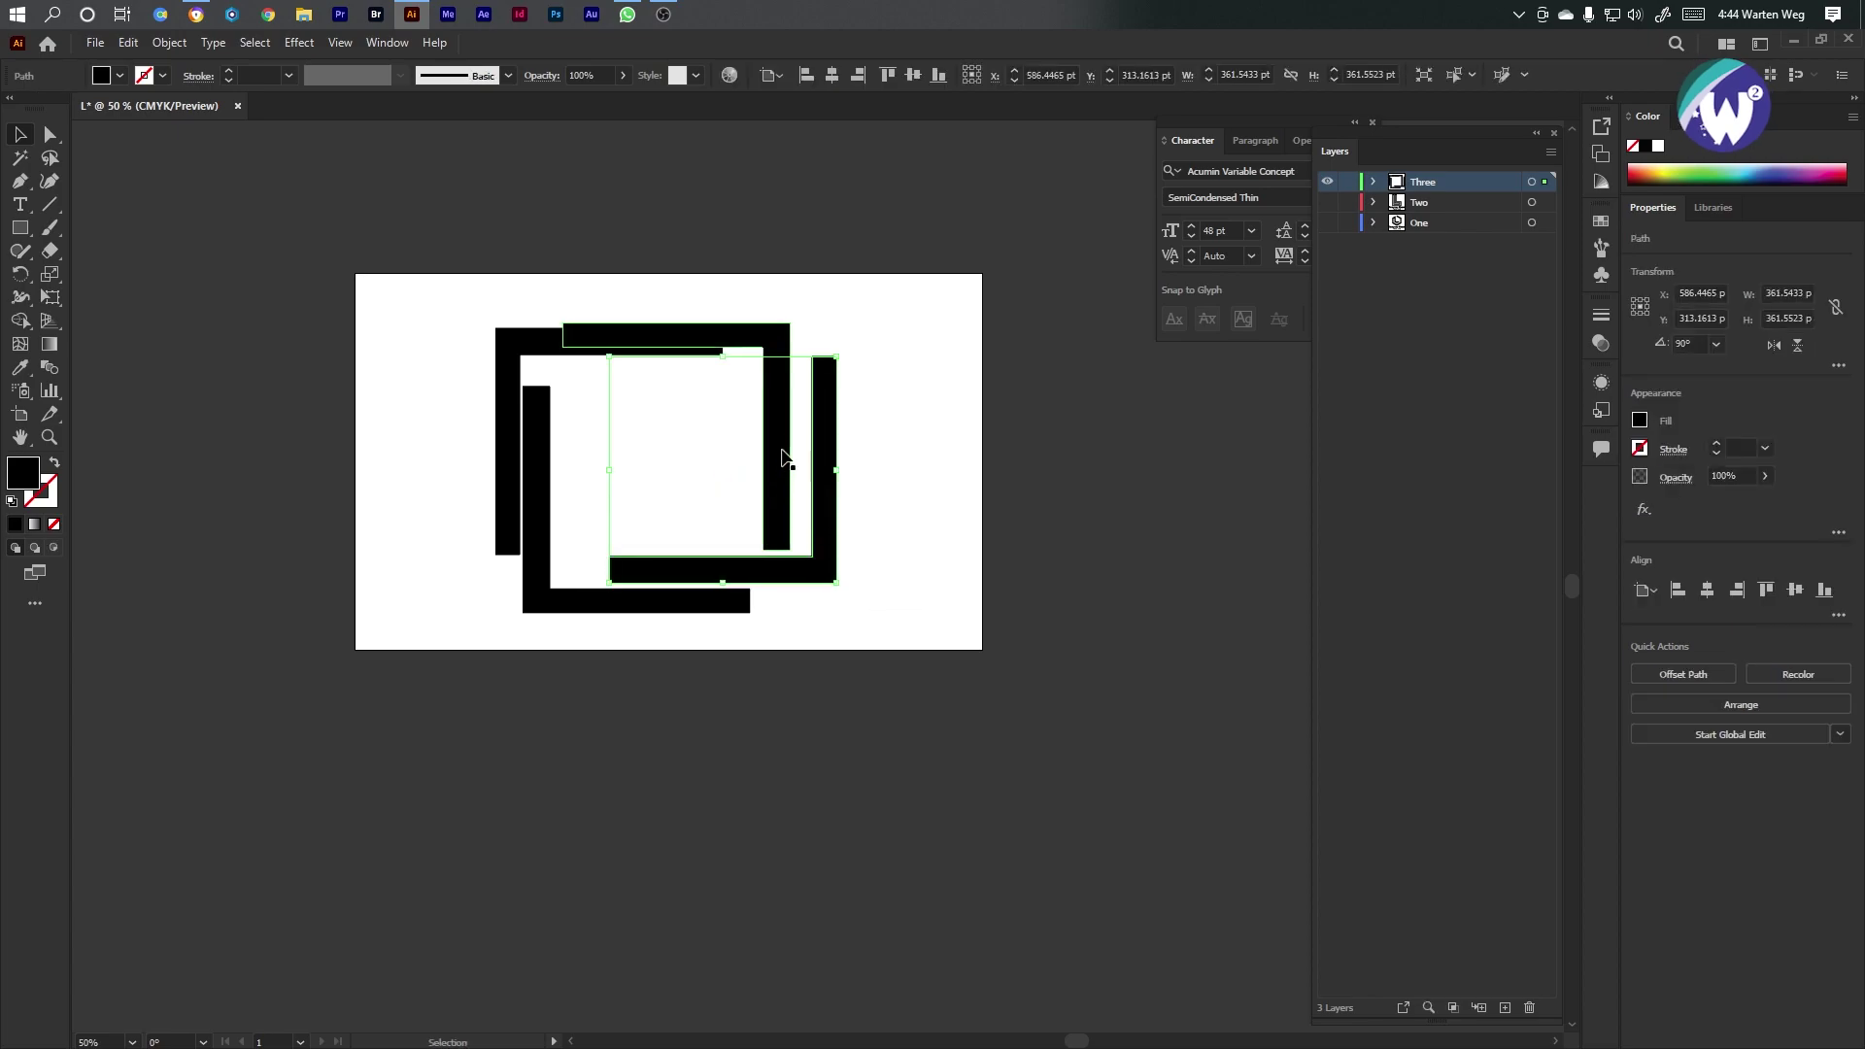
Shift the upper-left L outward and the upper-right L upward so that they no longer overlap, and deselect
drag(506, 378, 484, 379)
drag(754, 340, 763, 308)
click(942, 435)
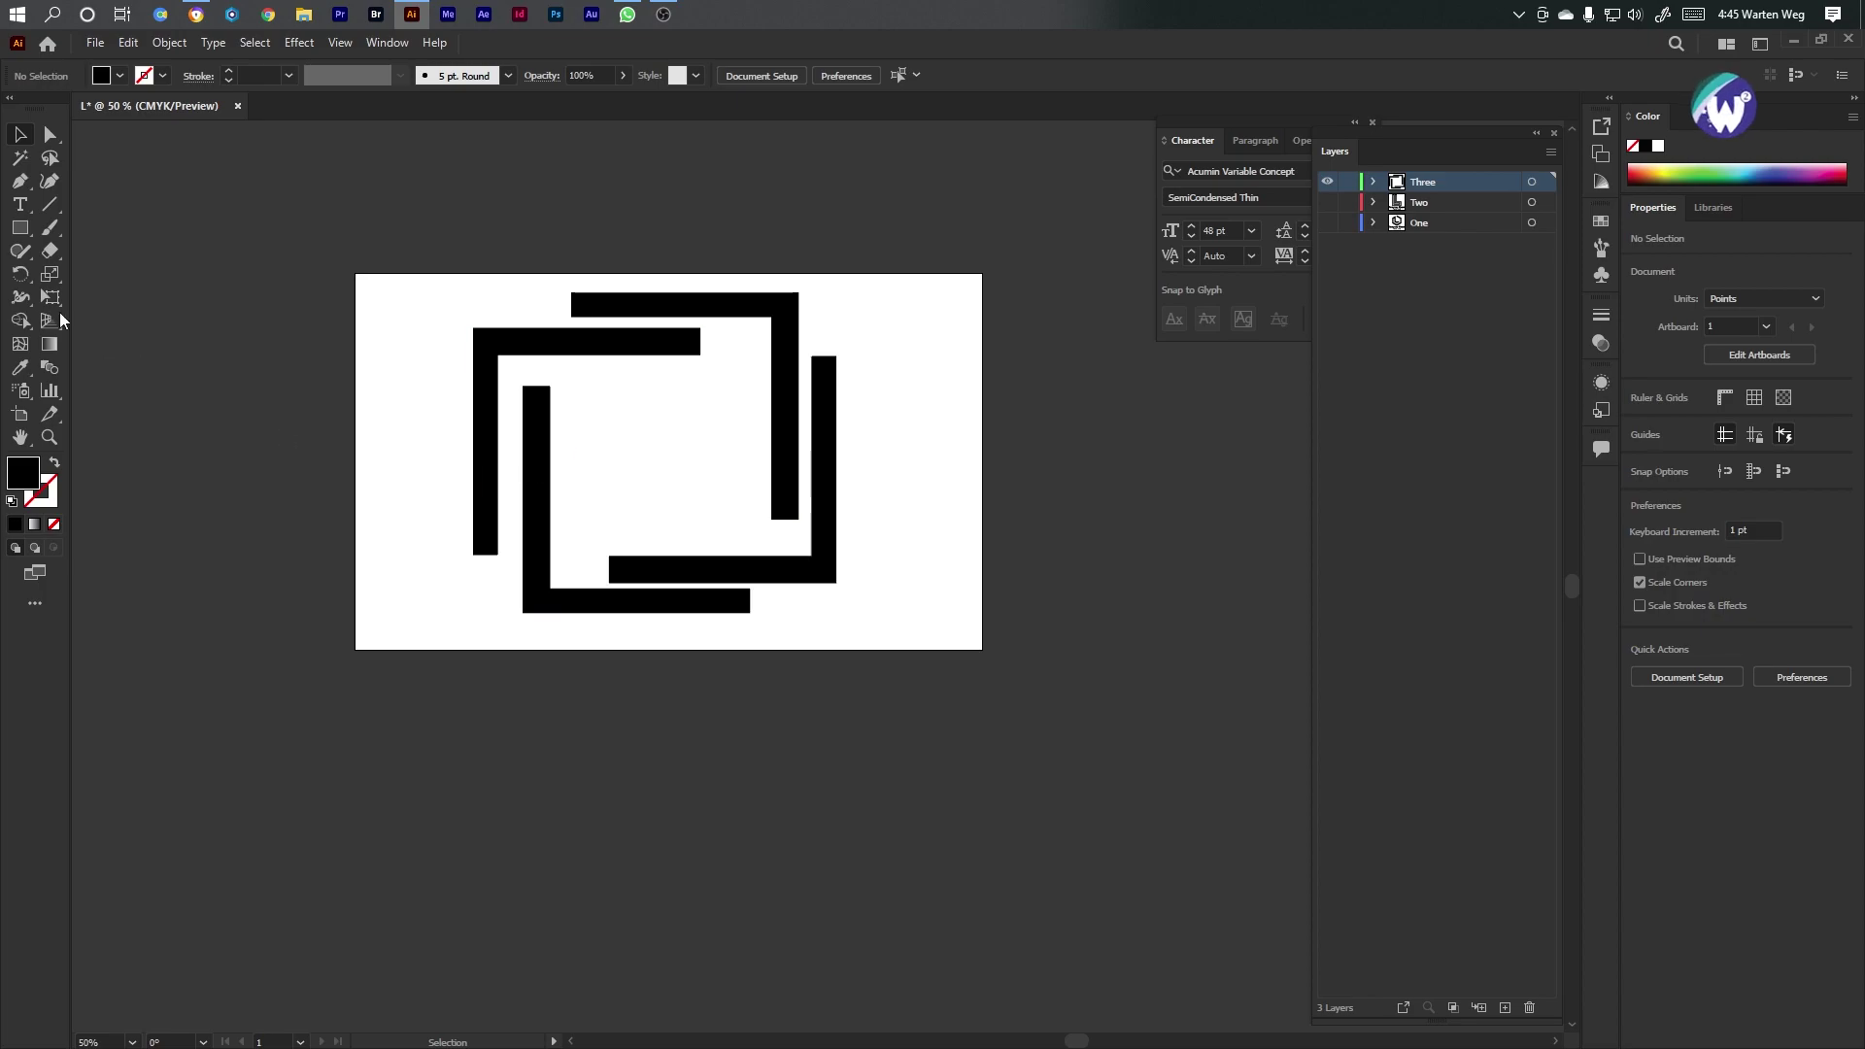
Draw a spacer bar about 38.7 by 251.2 pt over the upper-left L's vertical arm and fill it with #a81d45
click(20, 229)
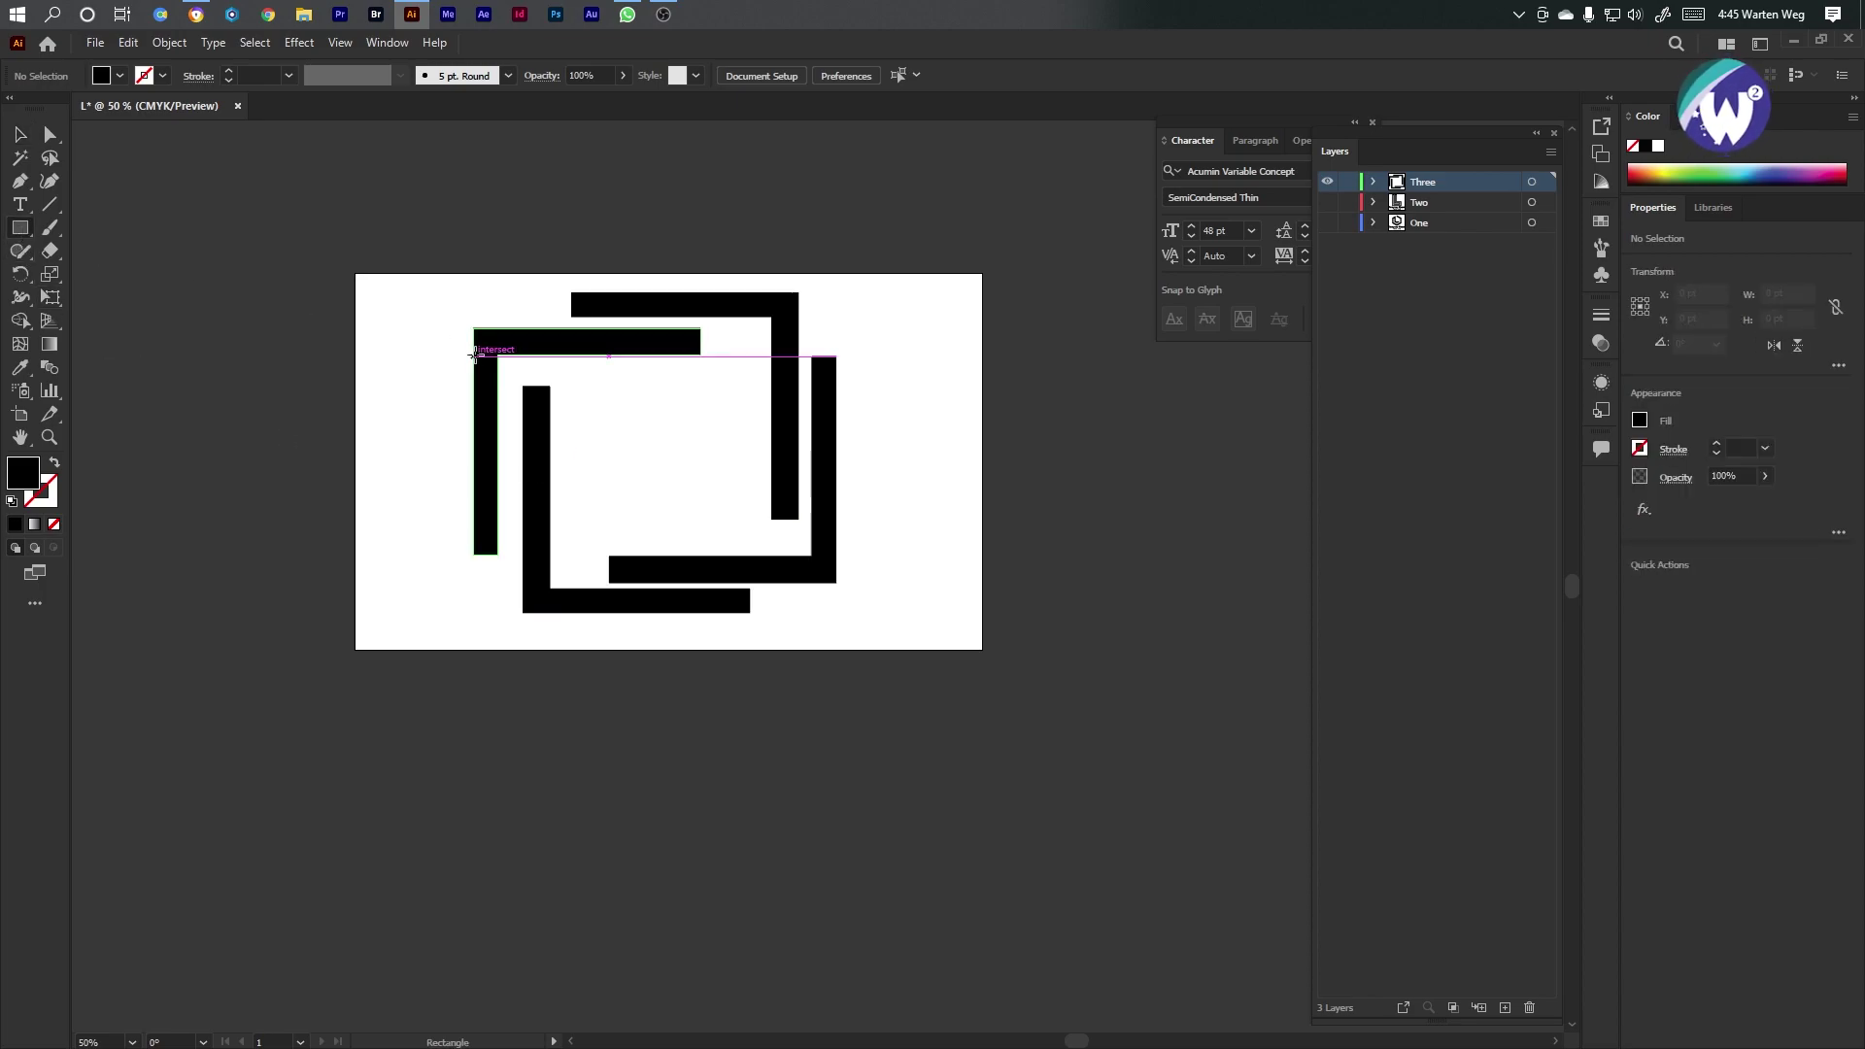
drag(474, 357, 498, 514)
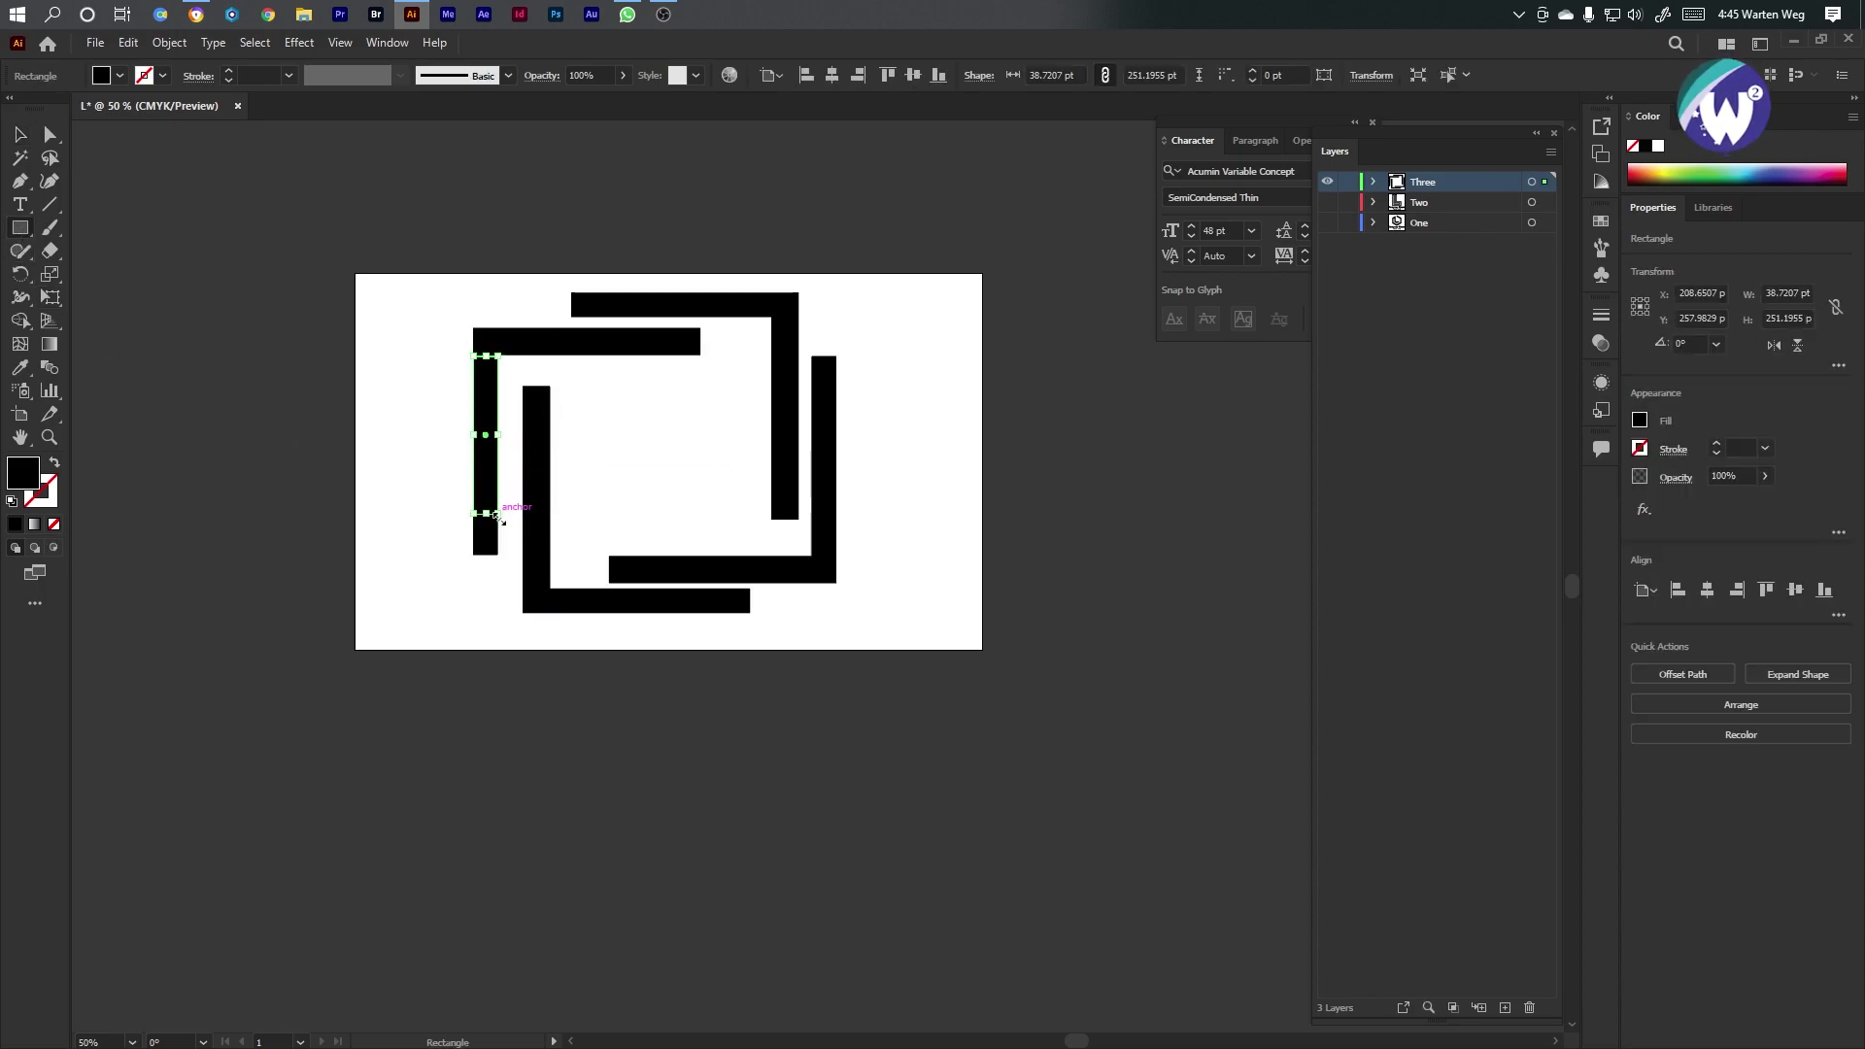
double_click(17, 473)
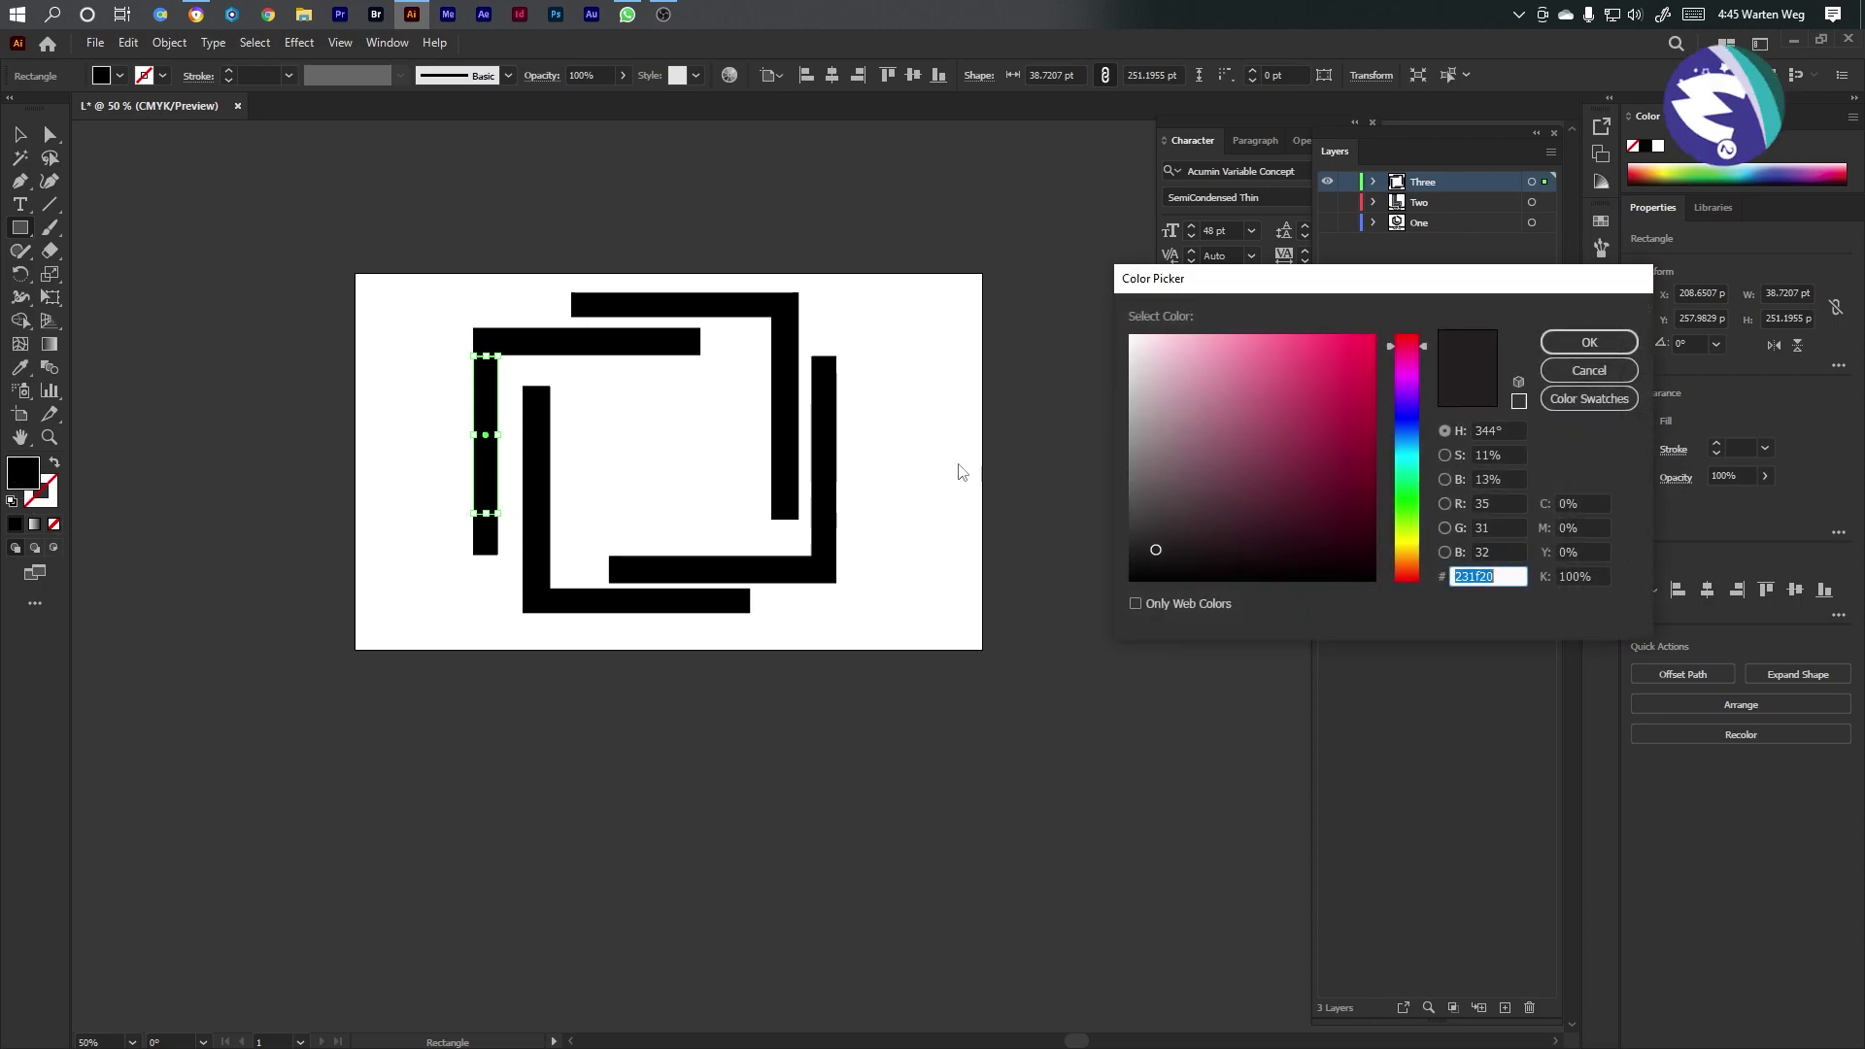
click(1335, 418)
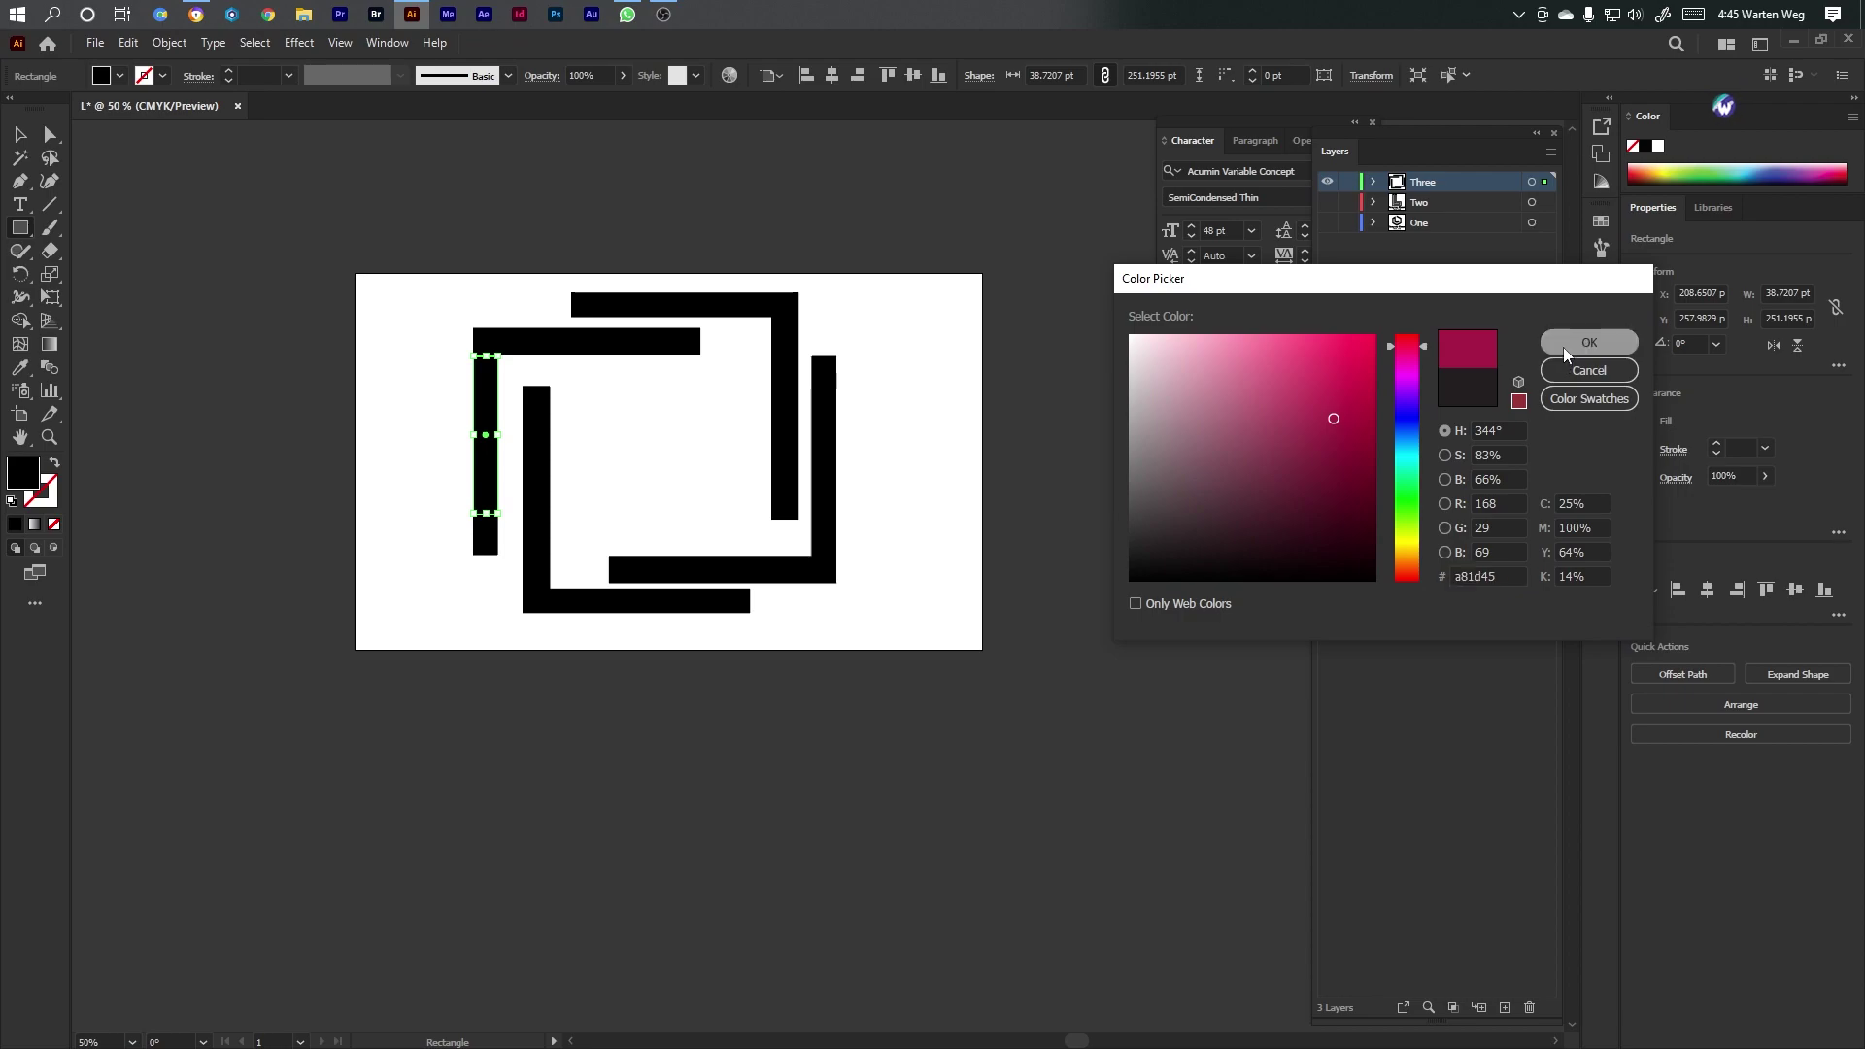
click(1589, 342)
Set the crimson spacer flush against the lower-left L's vertical arm and move the upper-left L flush against the spacer
click(21, 137)
drag(490, 467, 516, 473)
scroll(514, 471, up, 5)
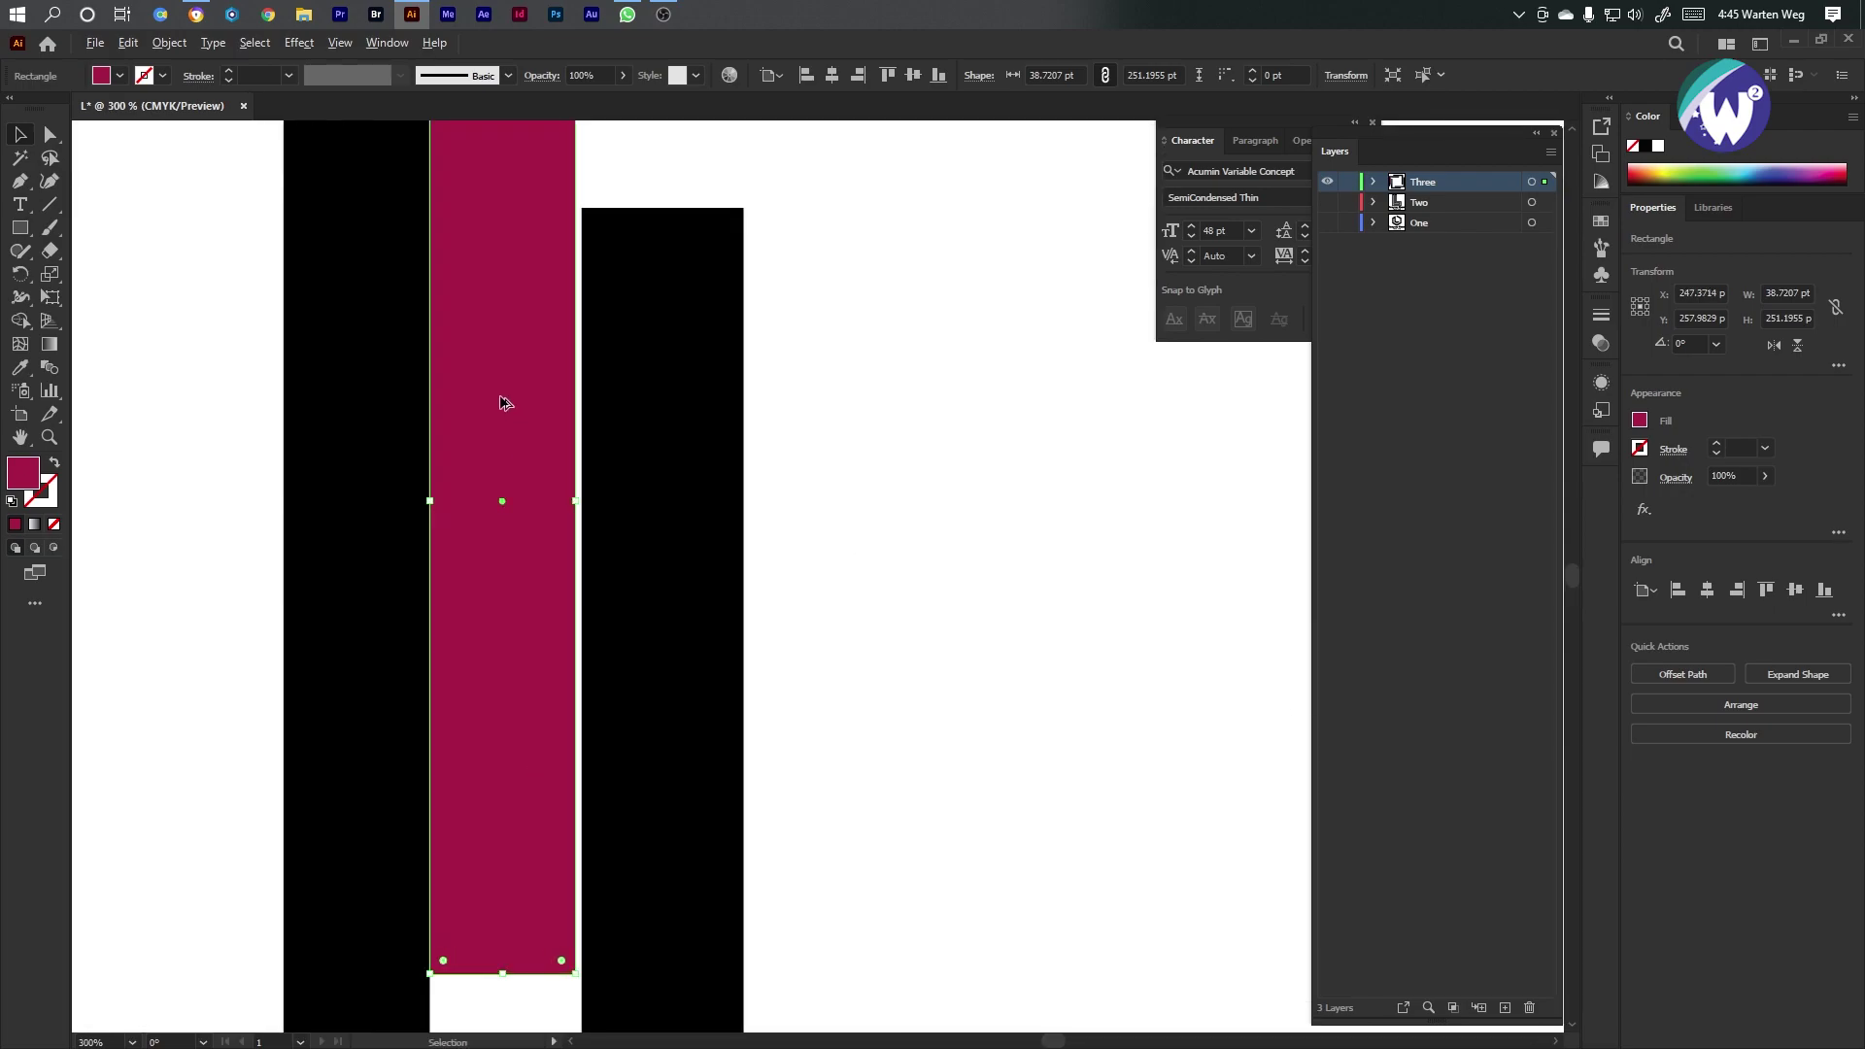
drag(492, 398, 389, 507)
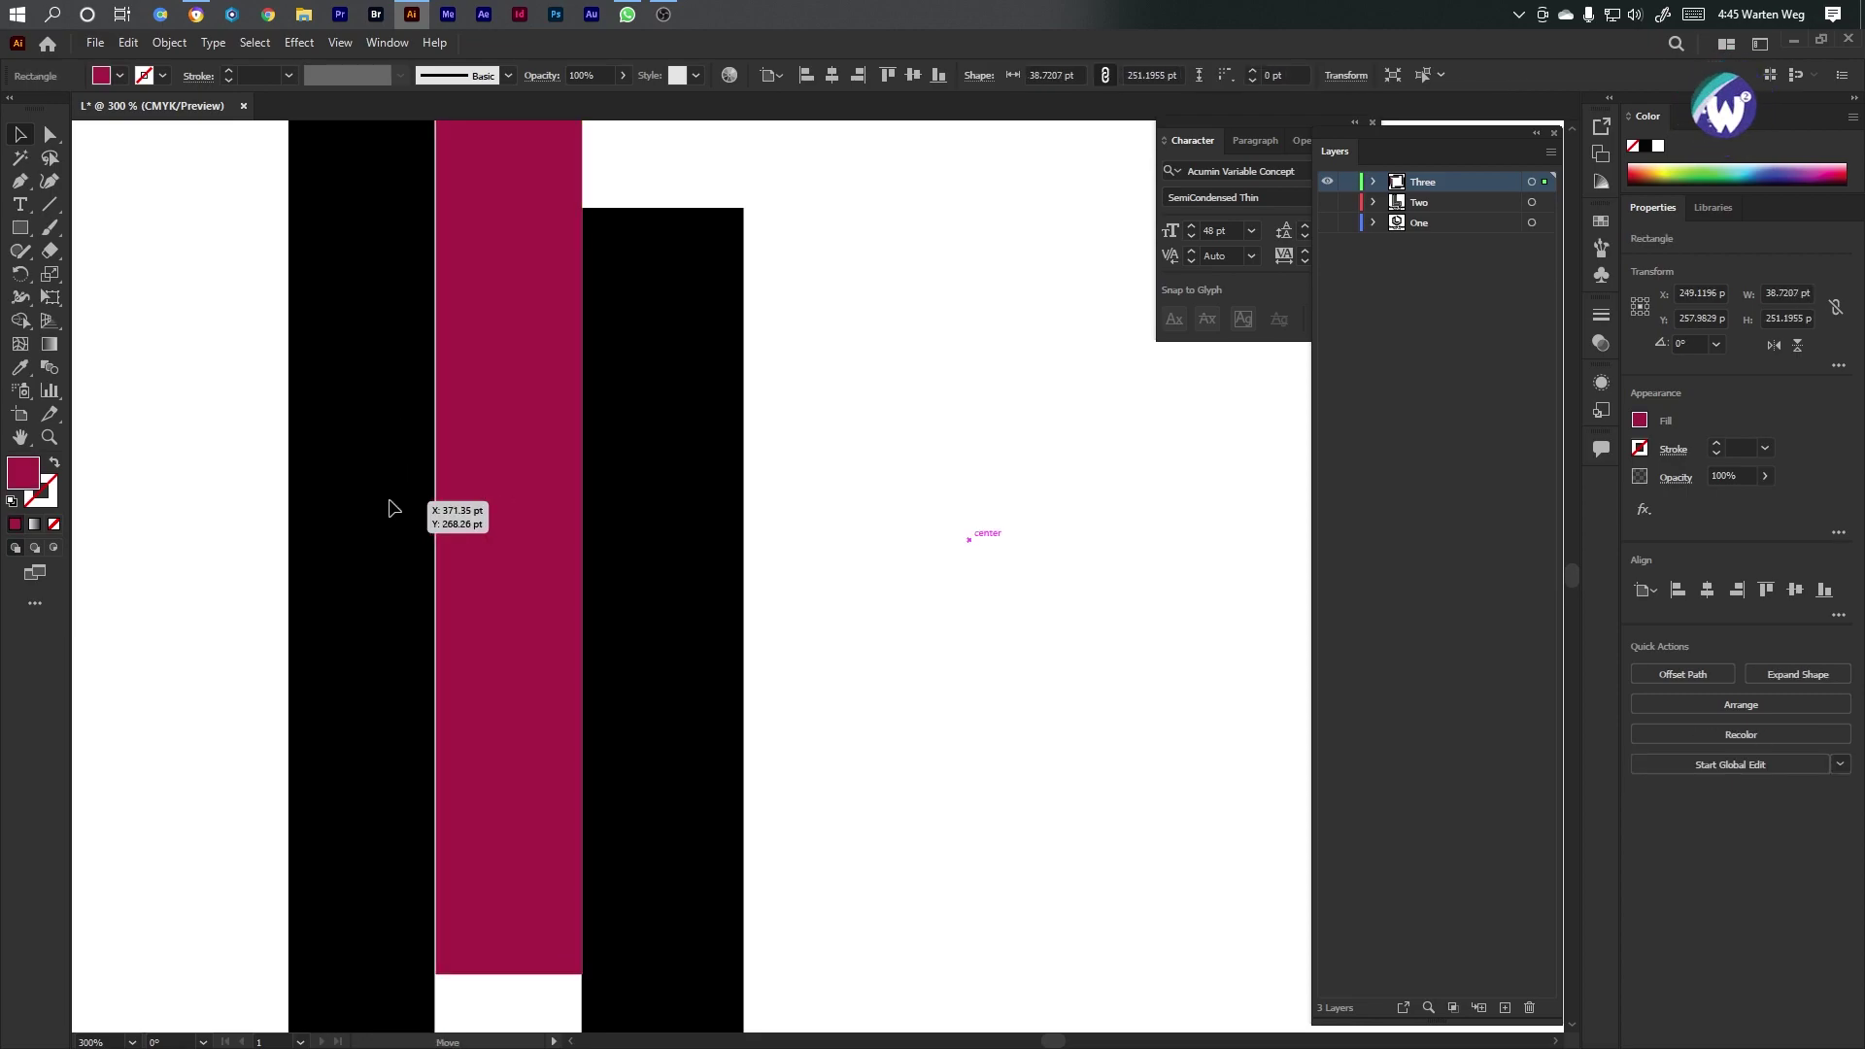
click(389, 507)
scroll(392, 583, up, 4)
drag(412, 570, 421, 571)
scroll(765, 450, down, 4)
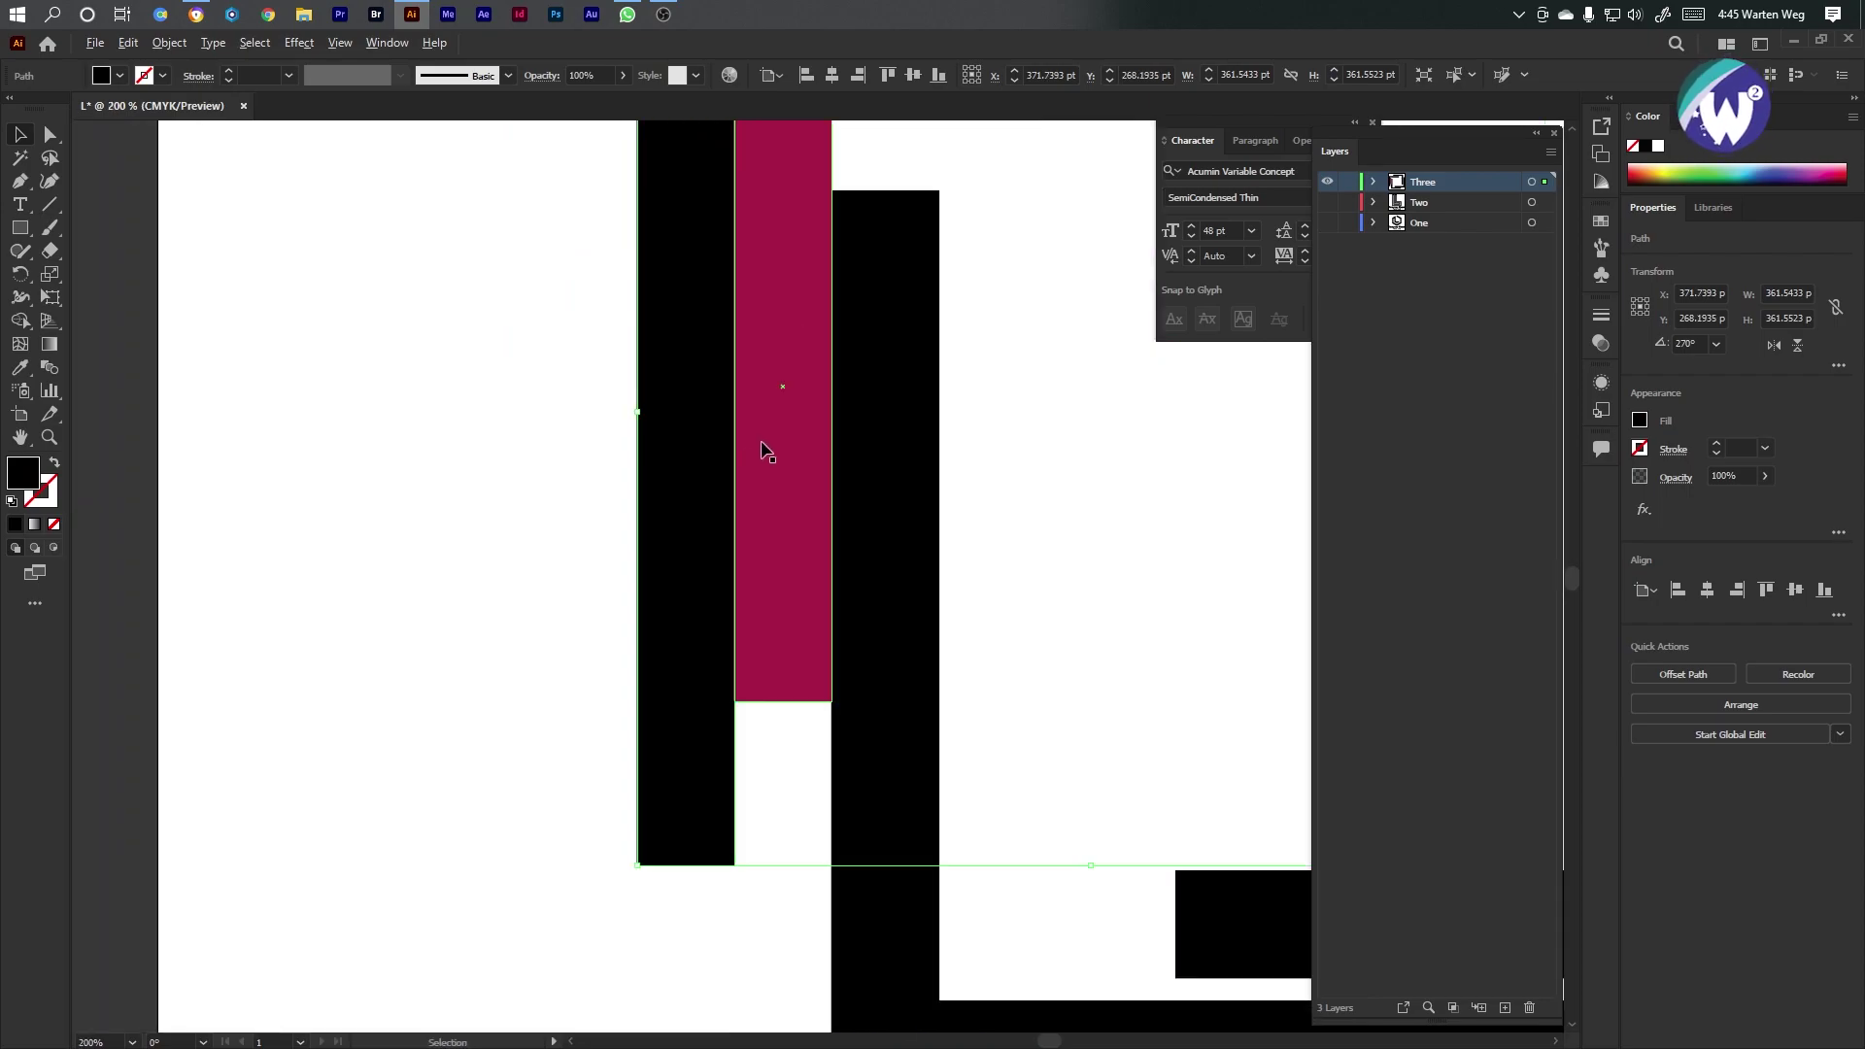
Delete the crimson spacer bar between the two vertical arms
drag(785, 325, 463, 633)
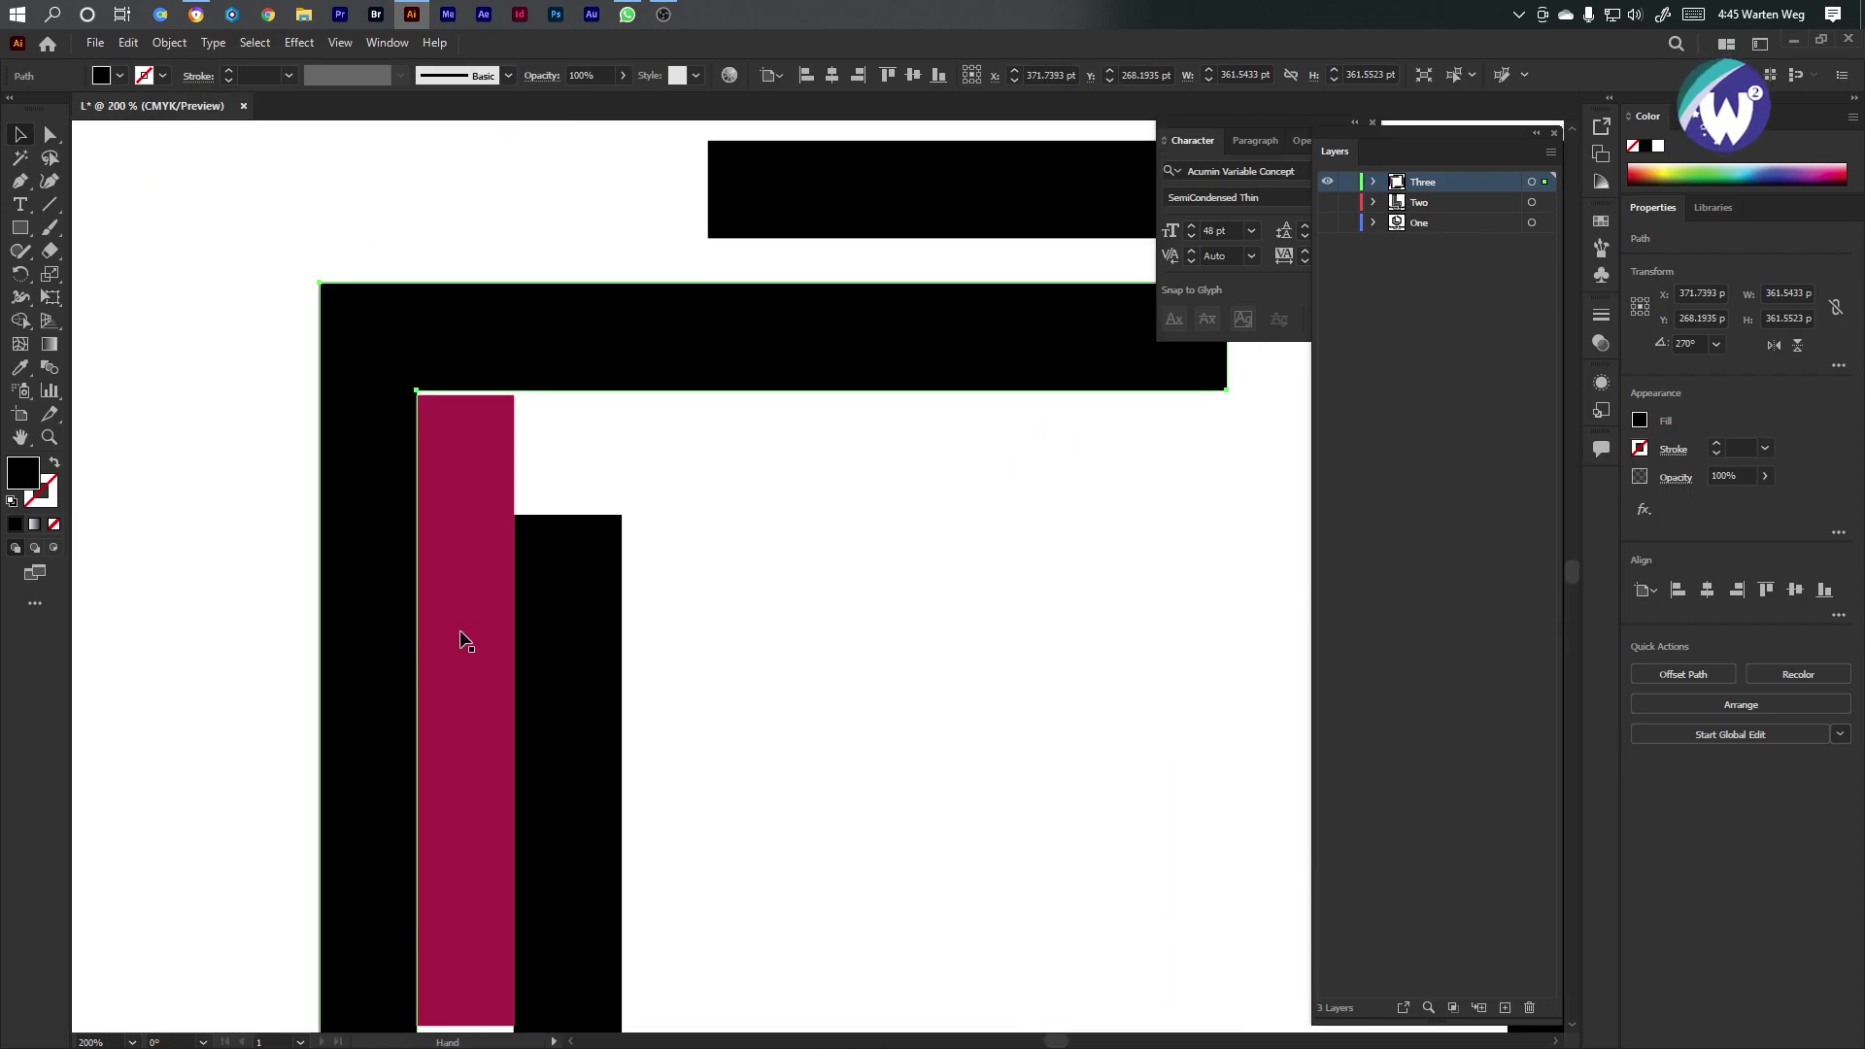
click(476, 561)
key(Delete)
Duplicate the upper-left L inward and fill the copy with teal #15776e
click(375, 441)
drag(383, 441, 457, 502)
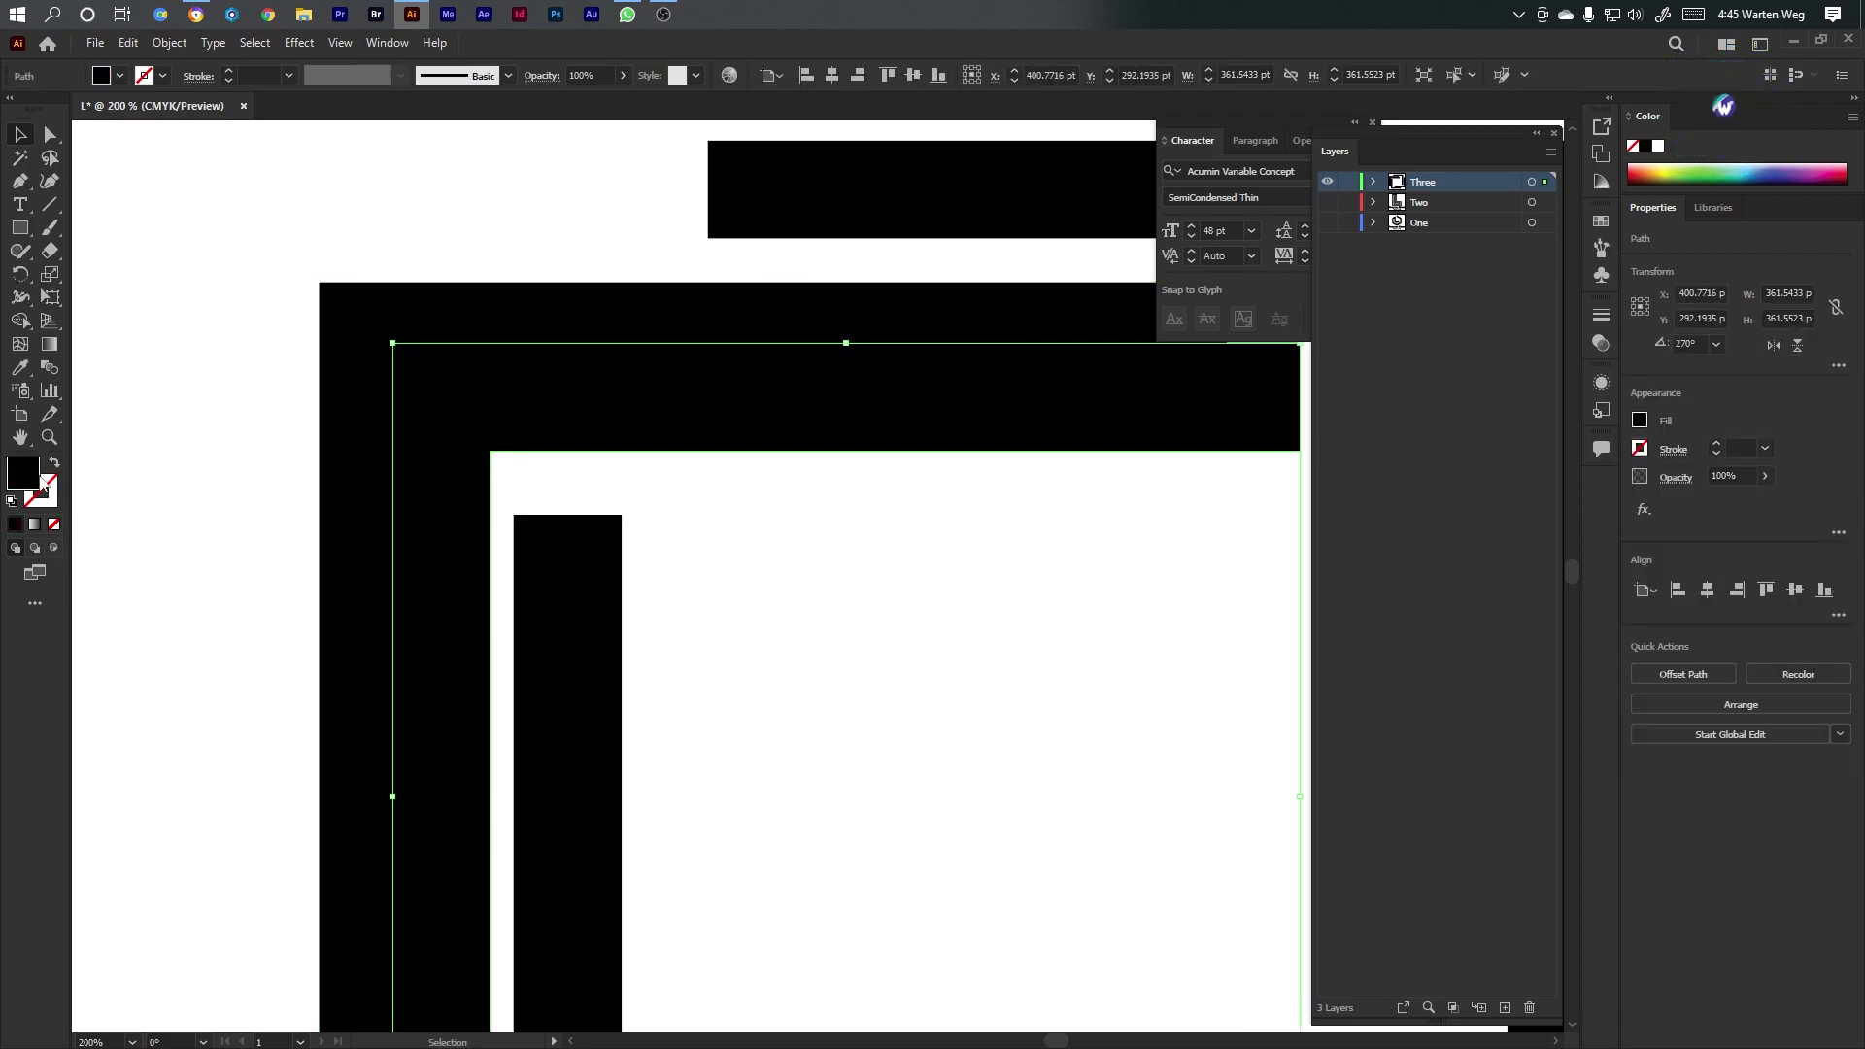
double_click(21, 483)
drag(1396, 483, 1404, 464)
click(1332, 467)
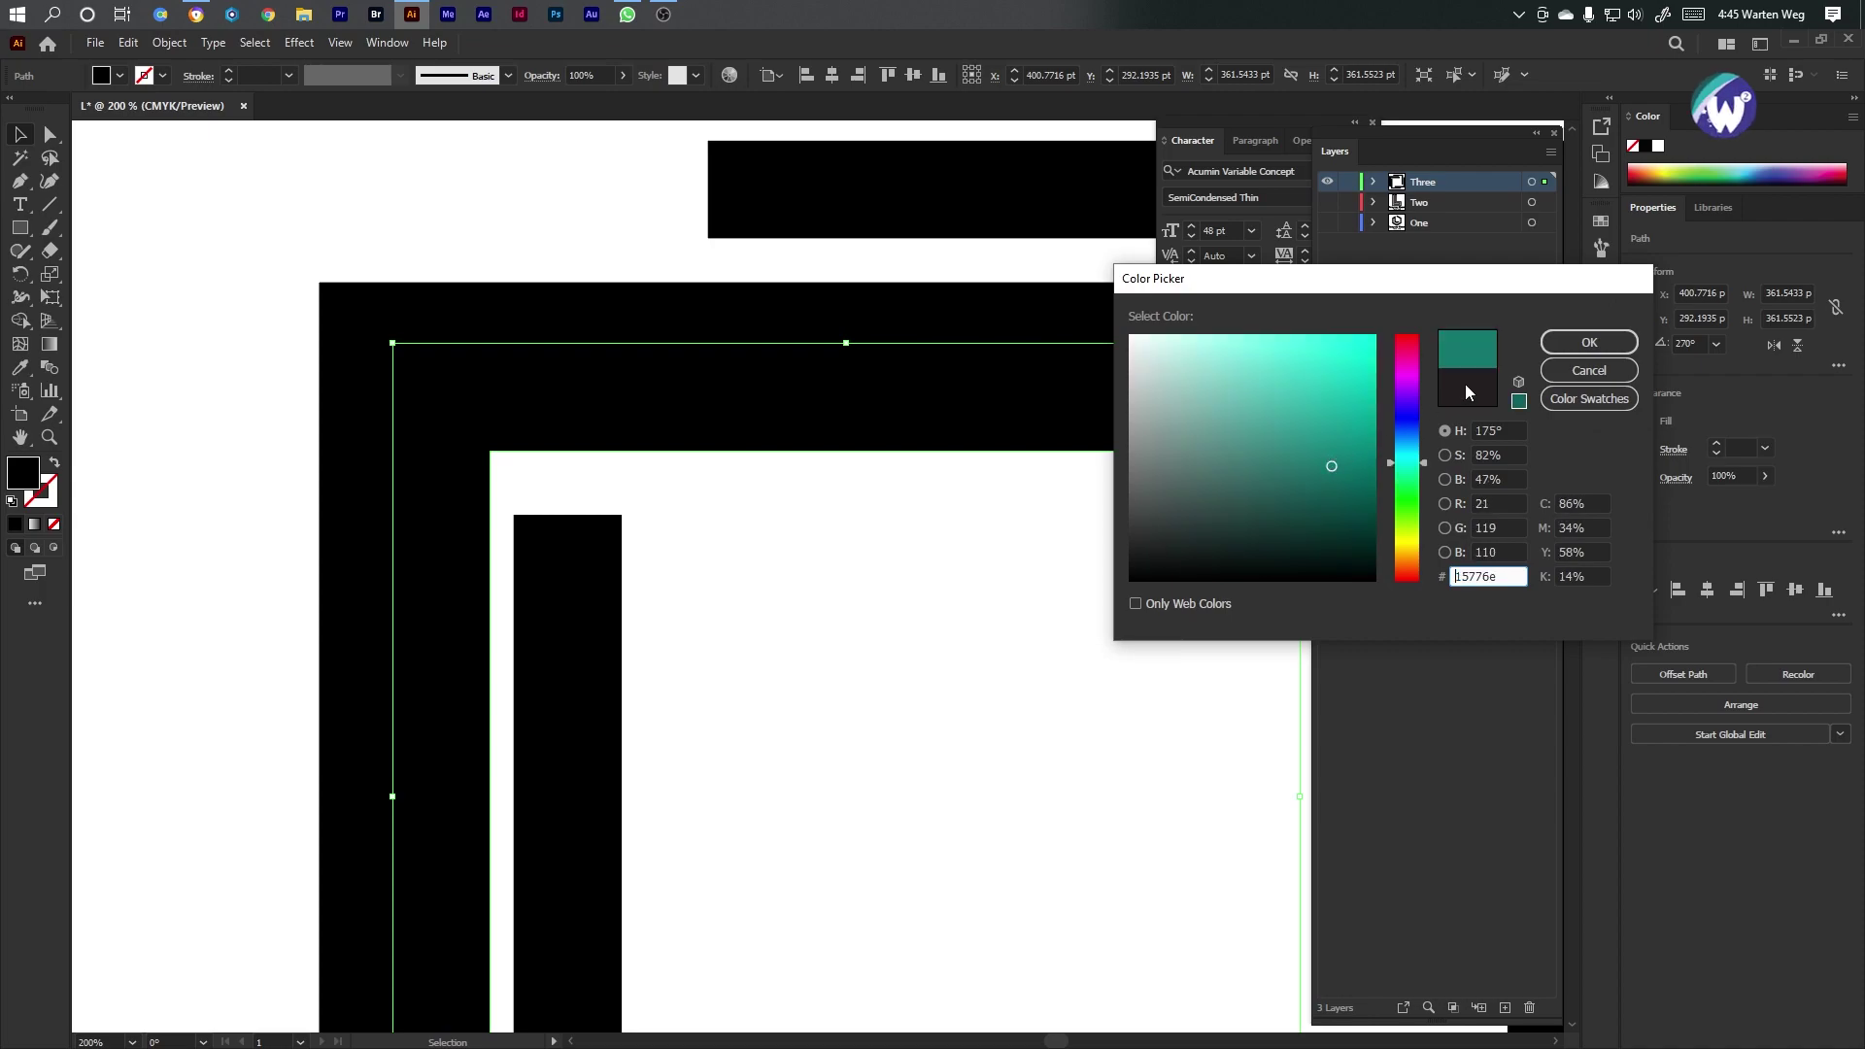
click(1571, 344)
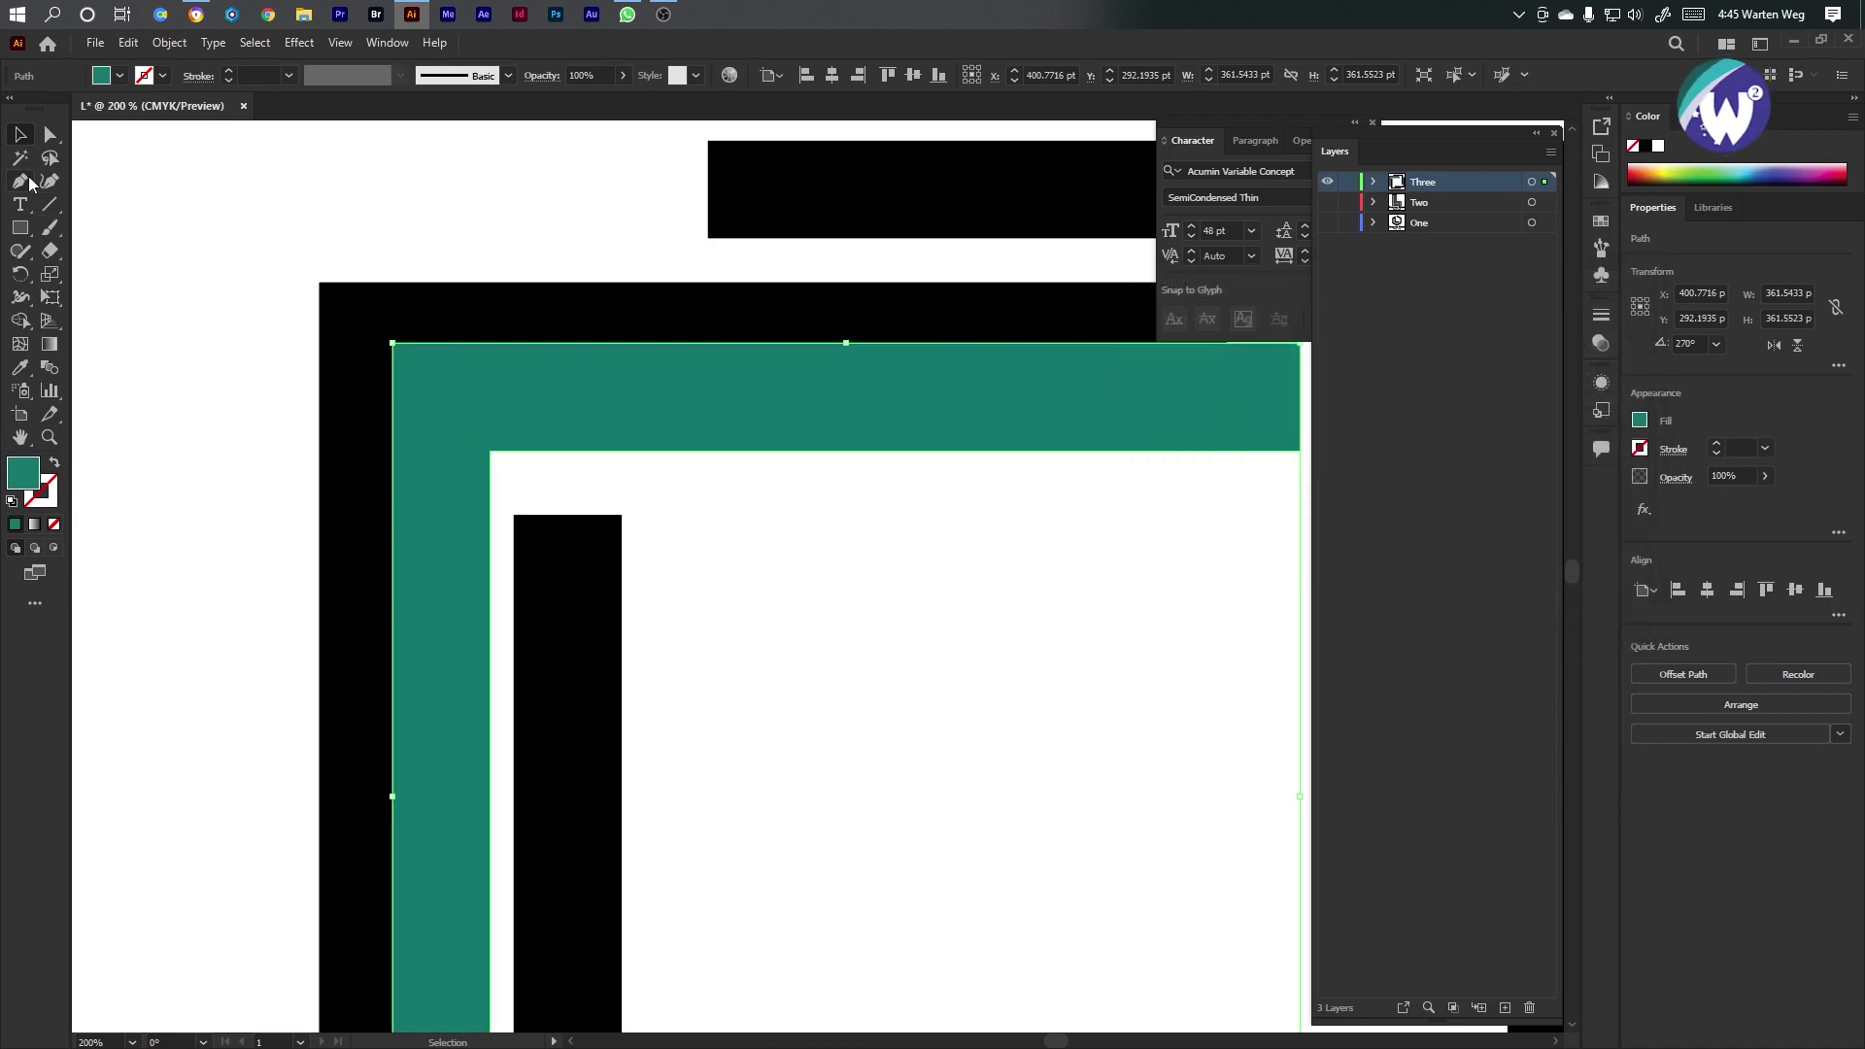
Fit the teal L flush inside the upper-left L's corner and raise the lower-left L to meet the teal arm's inner corner
drag(572, 409, 594, 455)
scroll(416, 398, up, 5)
scroll(309, 275, up, 2)
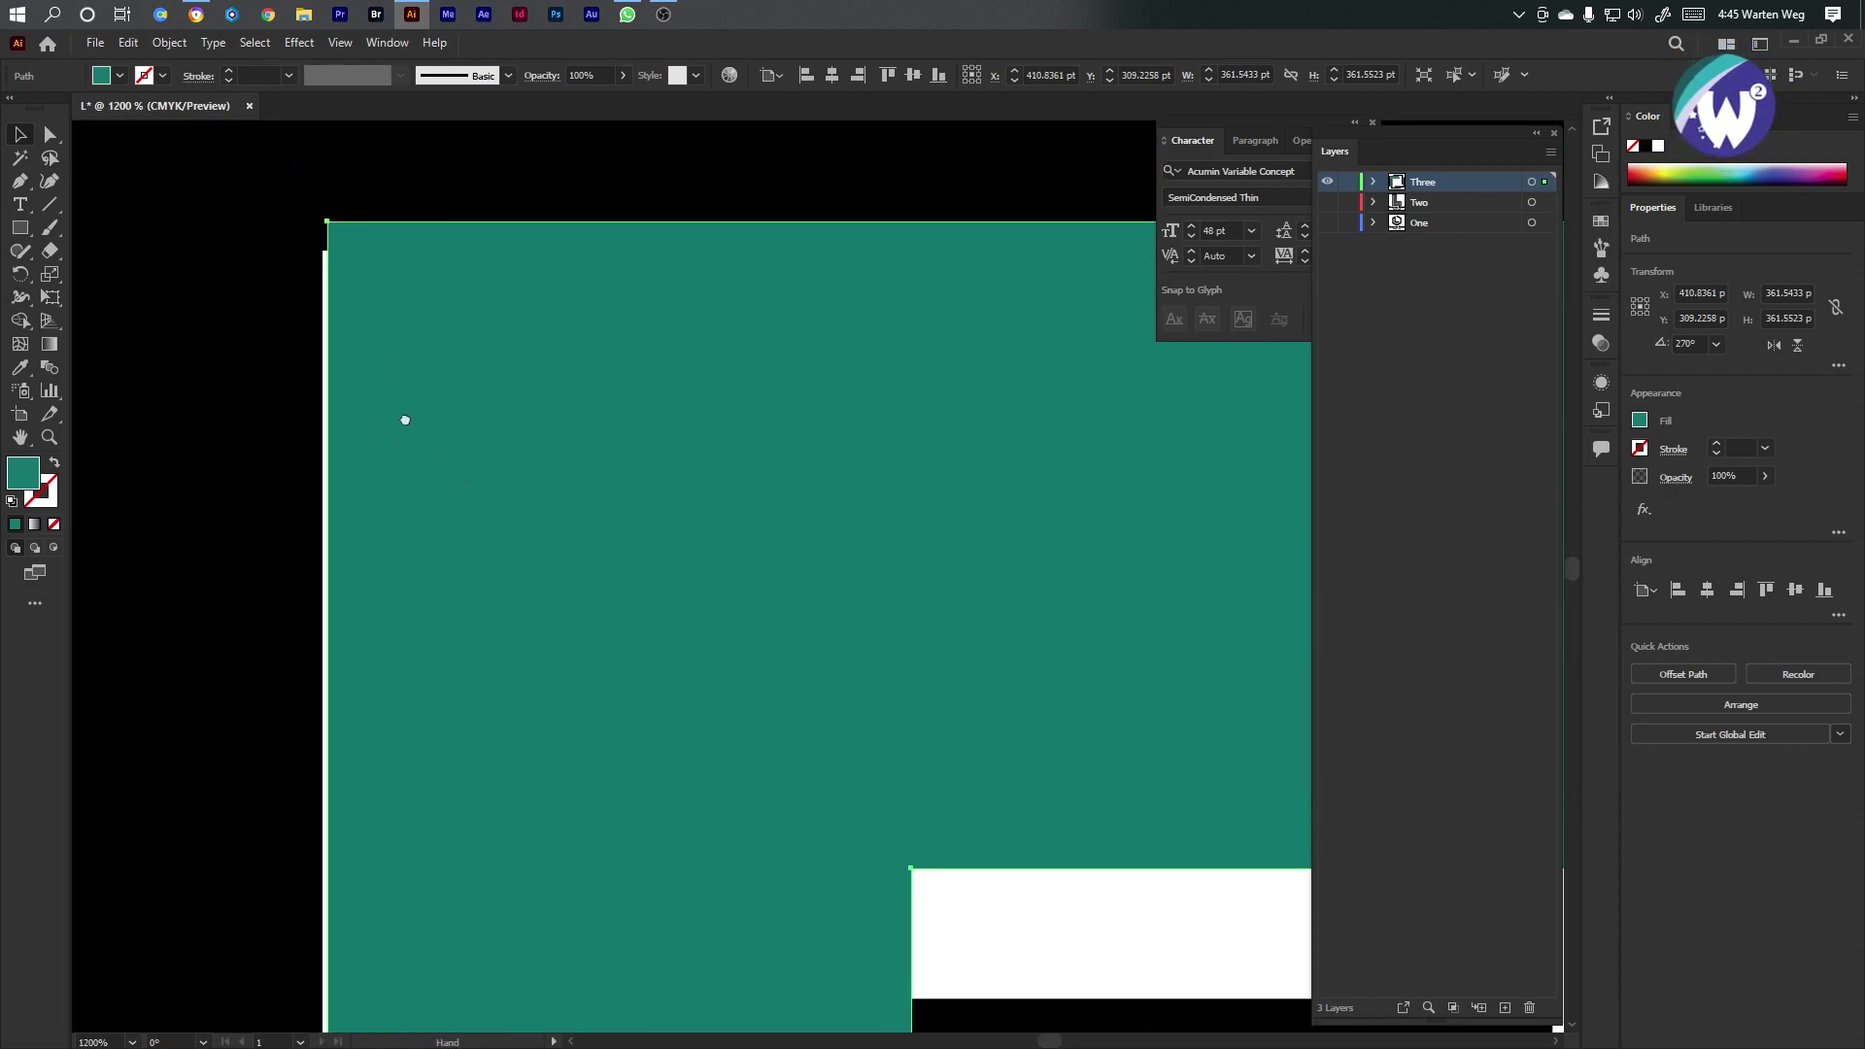
drag(375, 479, 476, 465)
scroll(476, 464, down, 6)
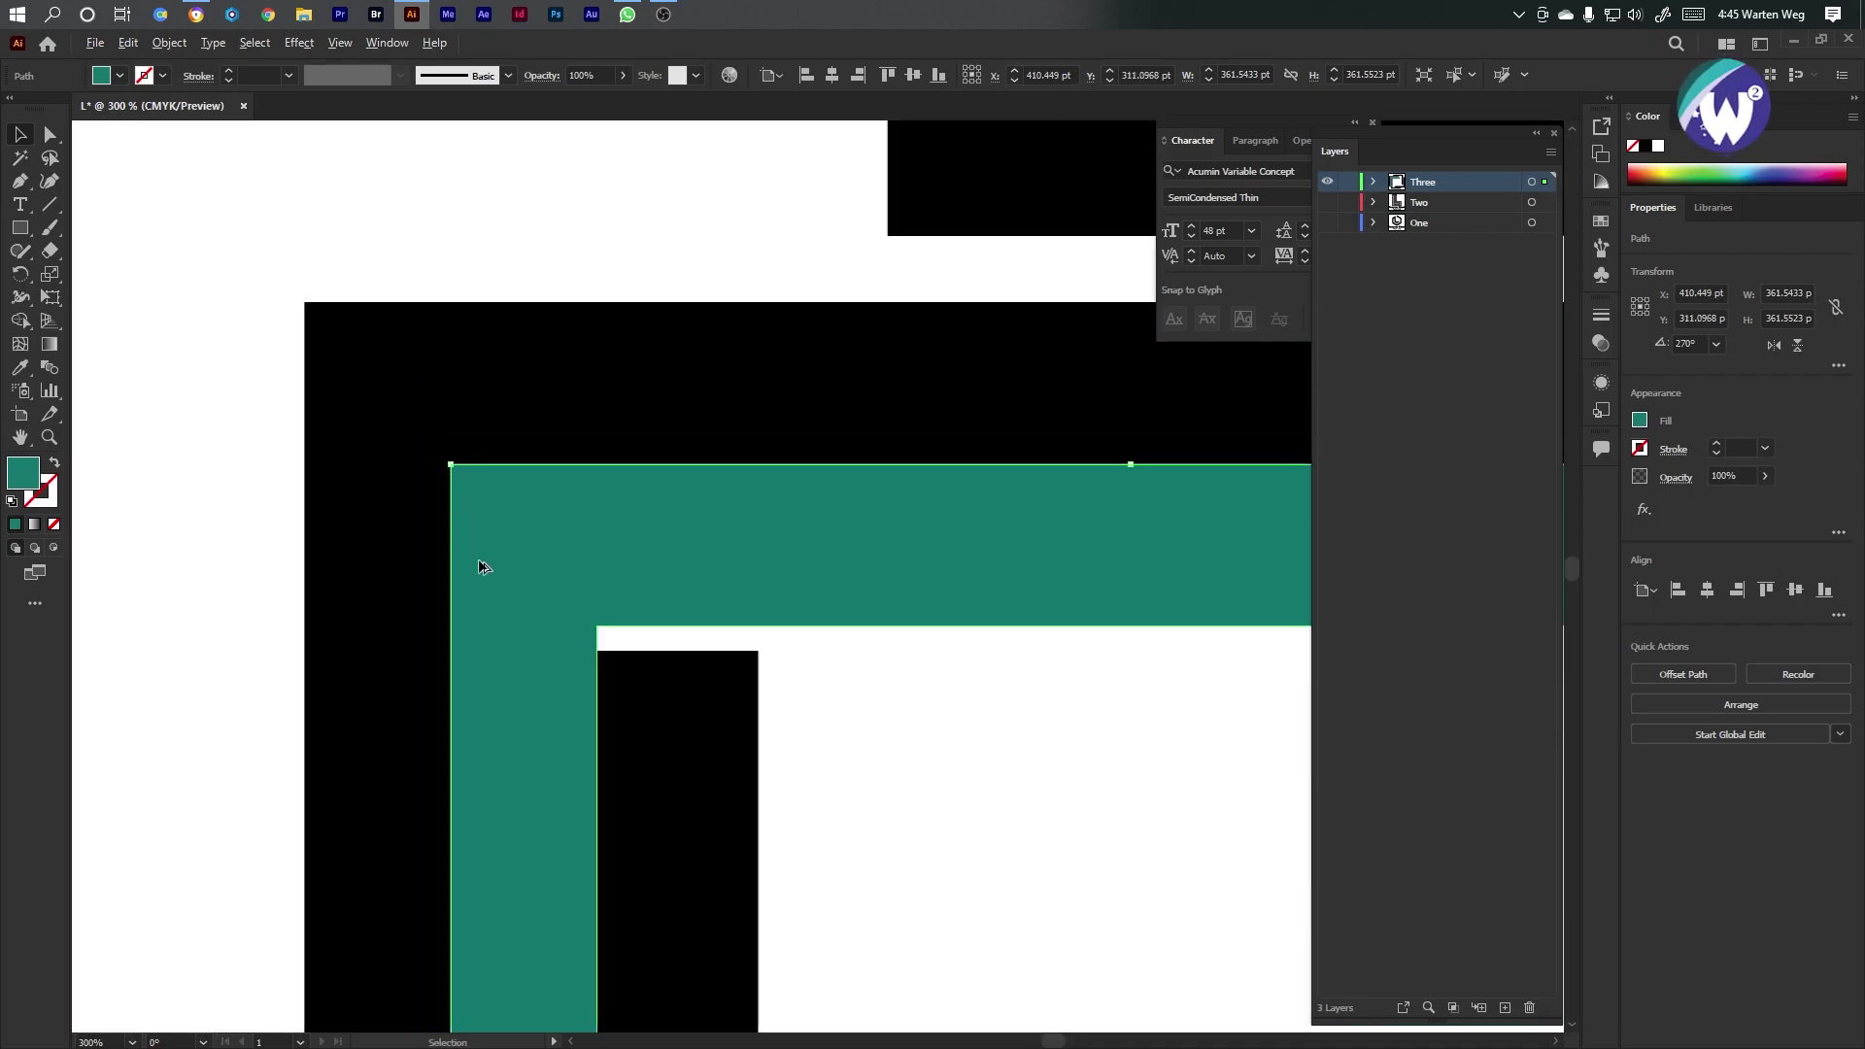
drag(680, 782, 680, 758)
scroll(680, 758, down, 7)
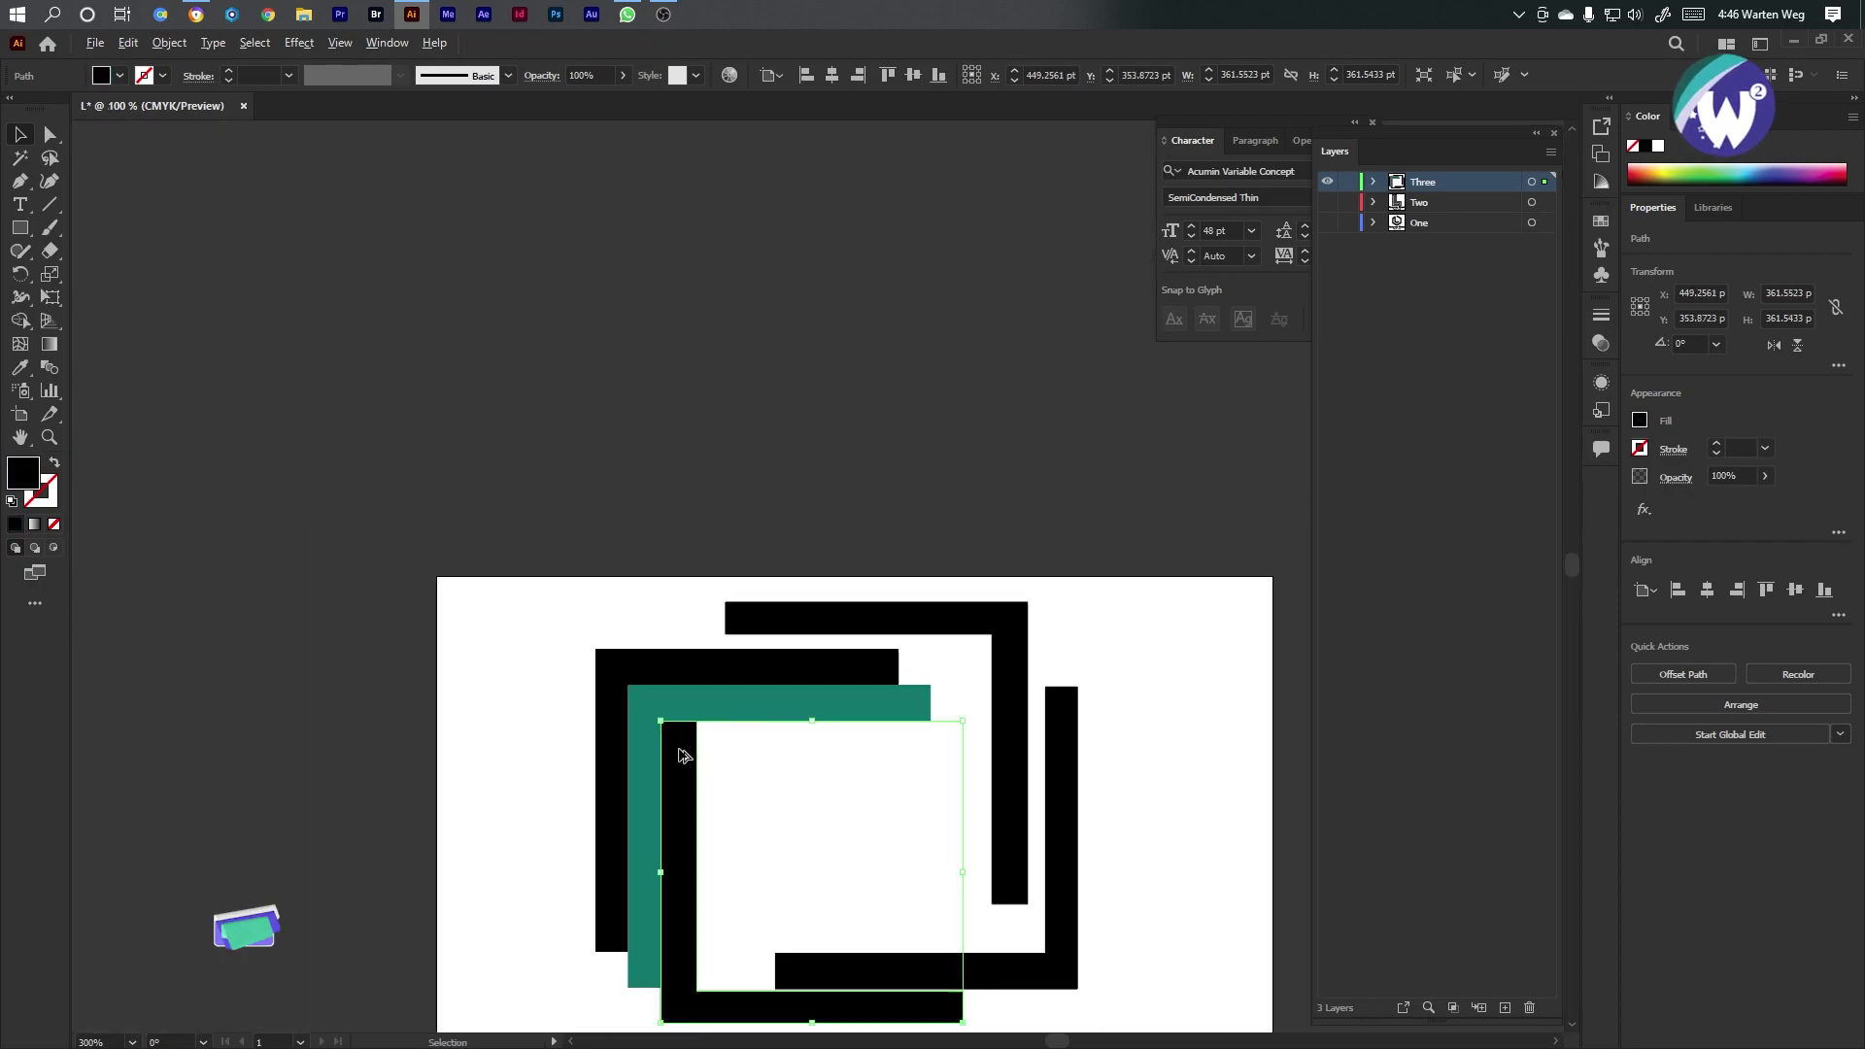
Delete the two black L shapes on the right side of the logo
drag(830, 762, 803, 797)
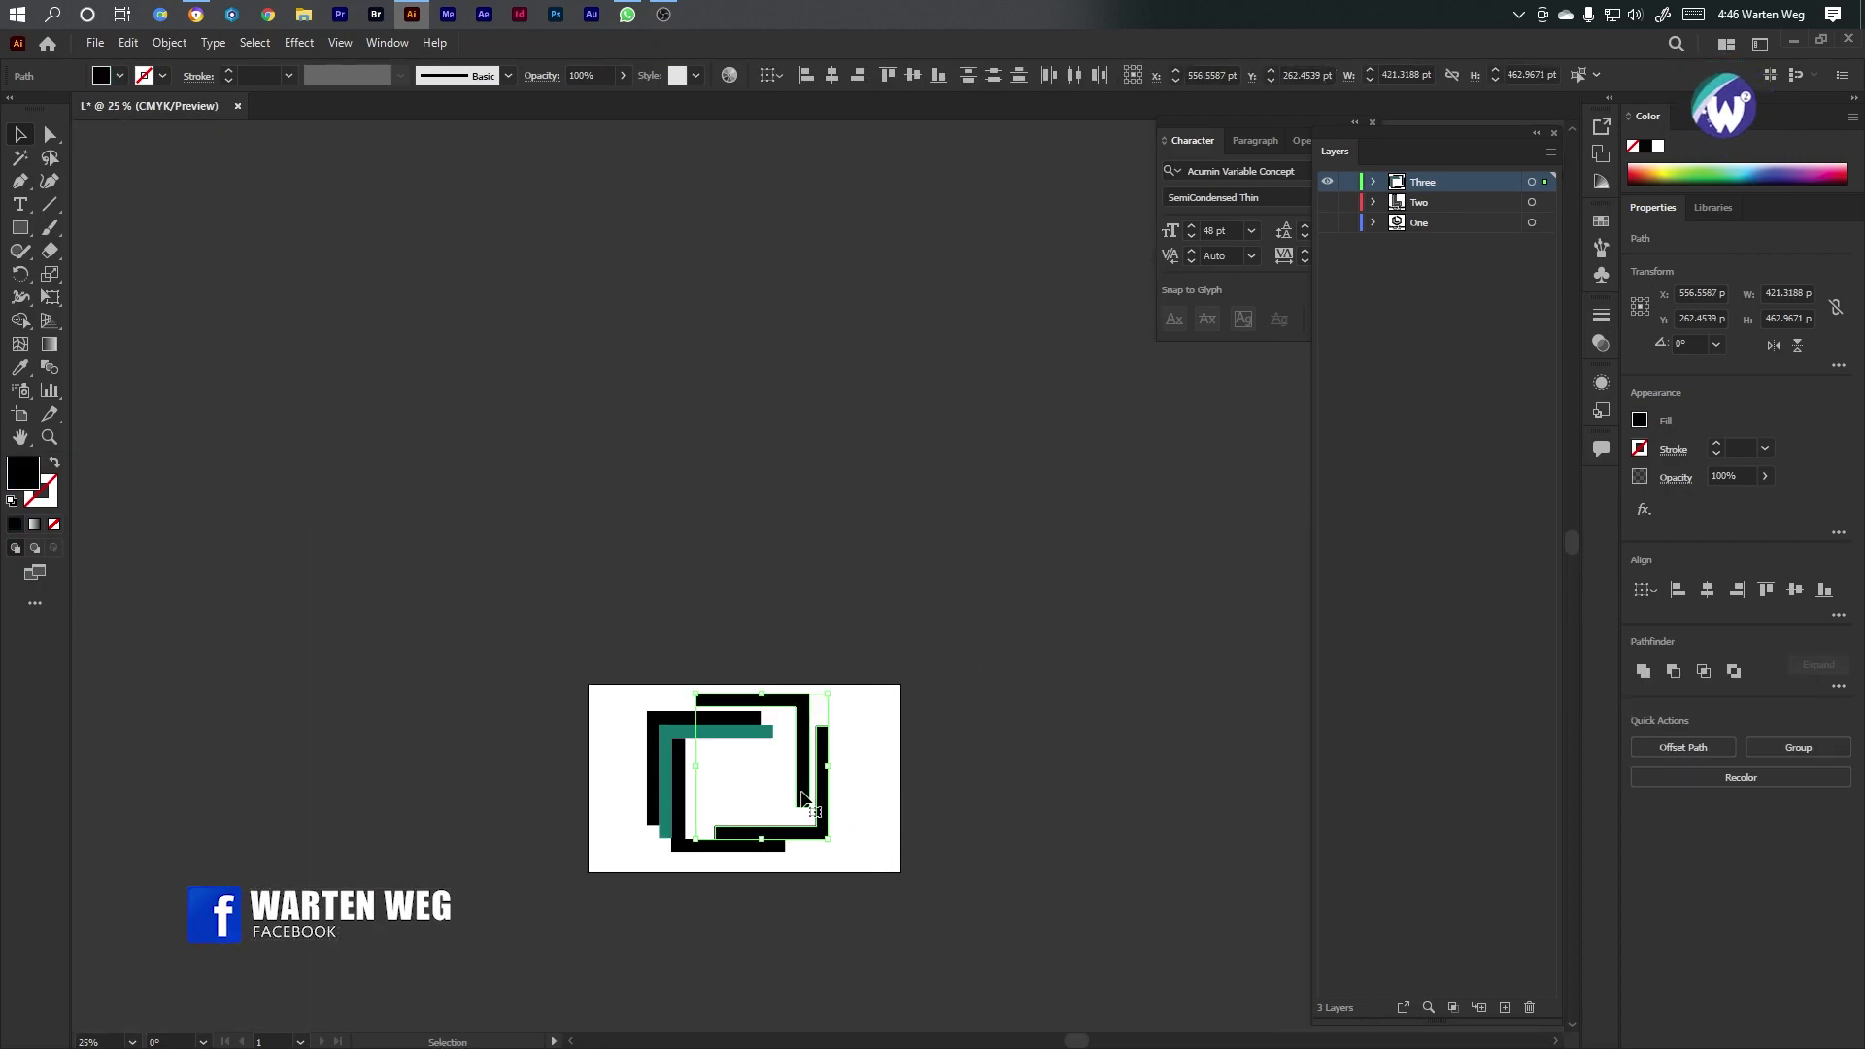
key(Delete)
Duplicate the three nested L shapes in place on layer Three
drag(757, 789, 758, 789)
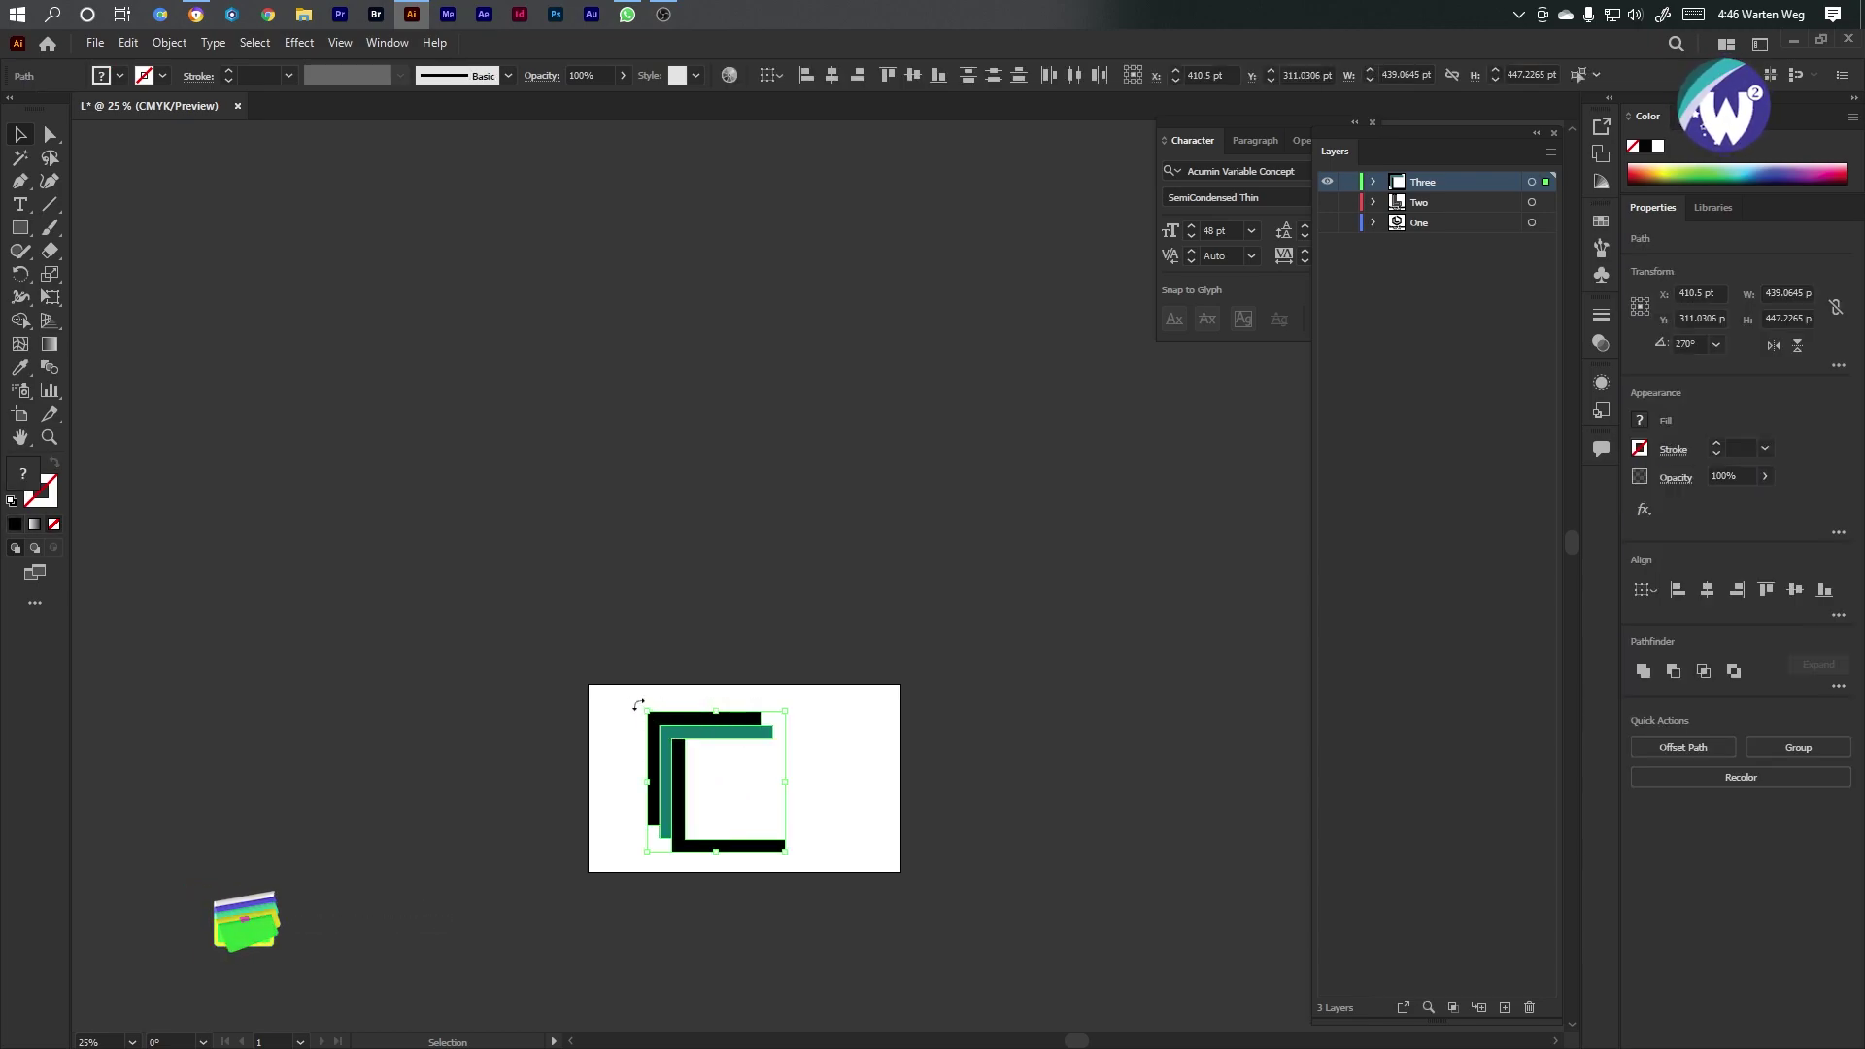
click(1373, 181)
click(1457, 241)
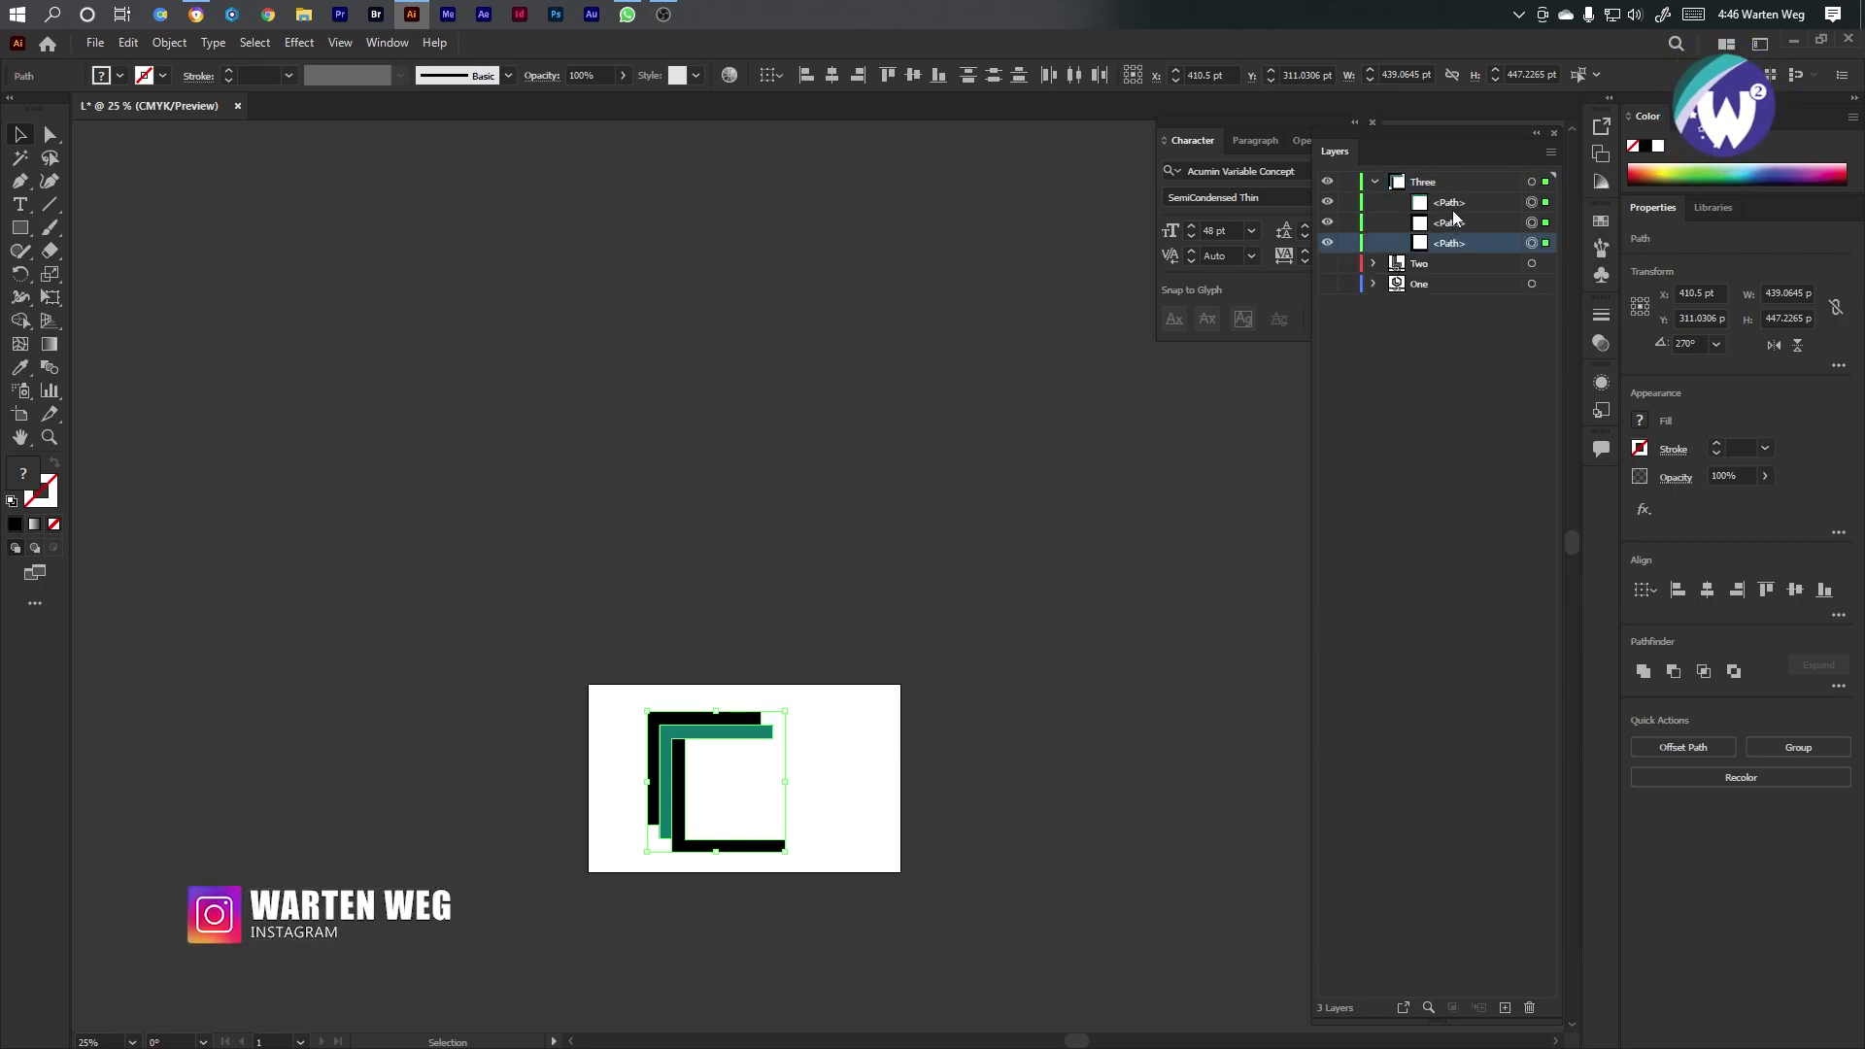
shift+click(1458, 208)
click(1451, 244)
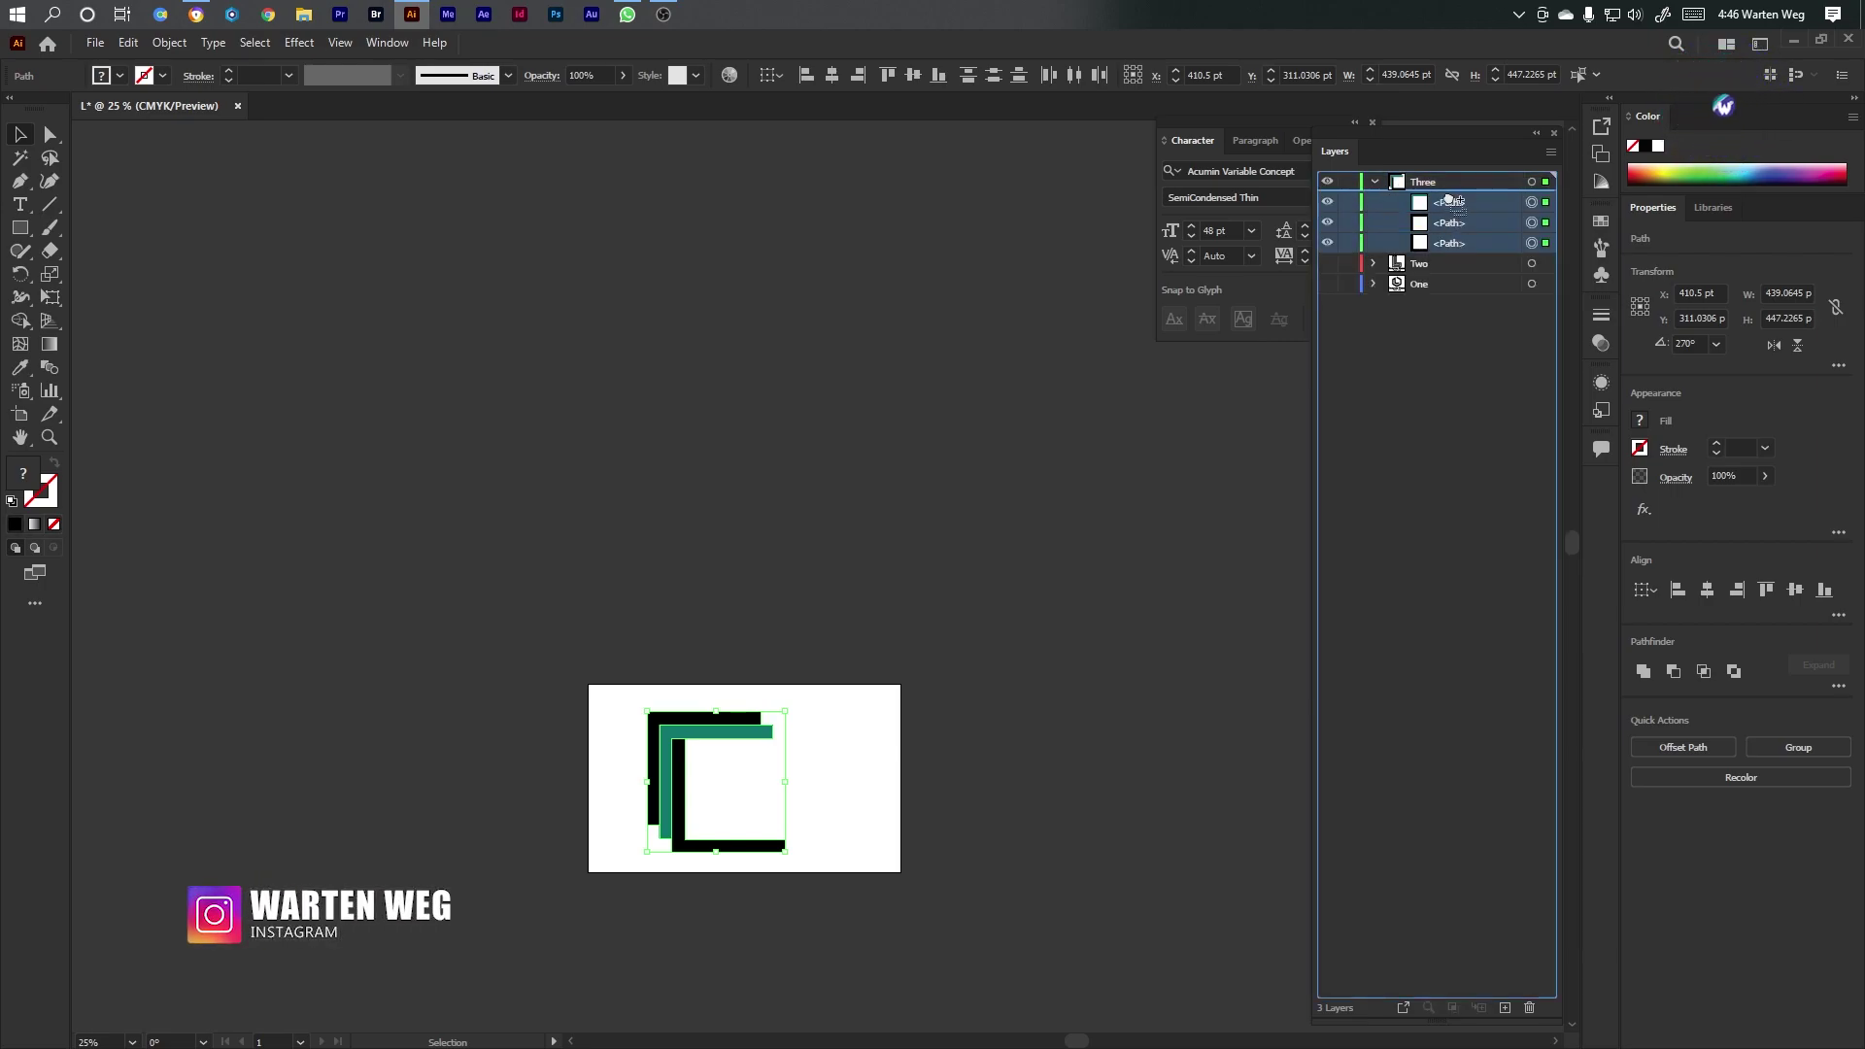
key(ctrl+c)
key(ctrl+f)
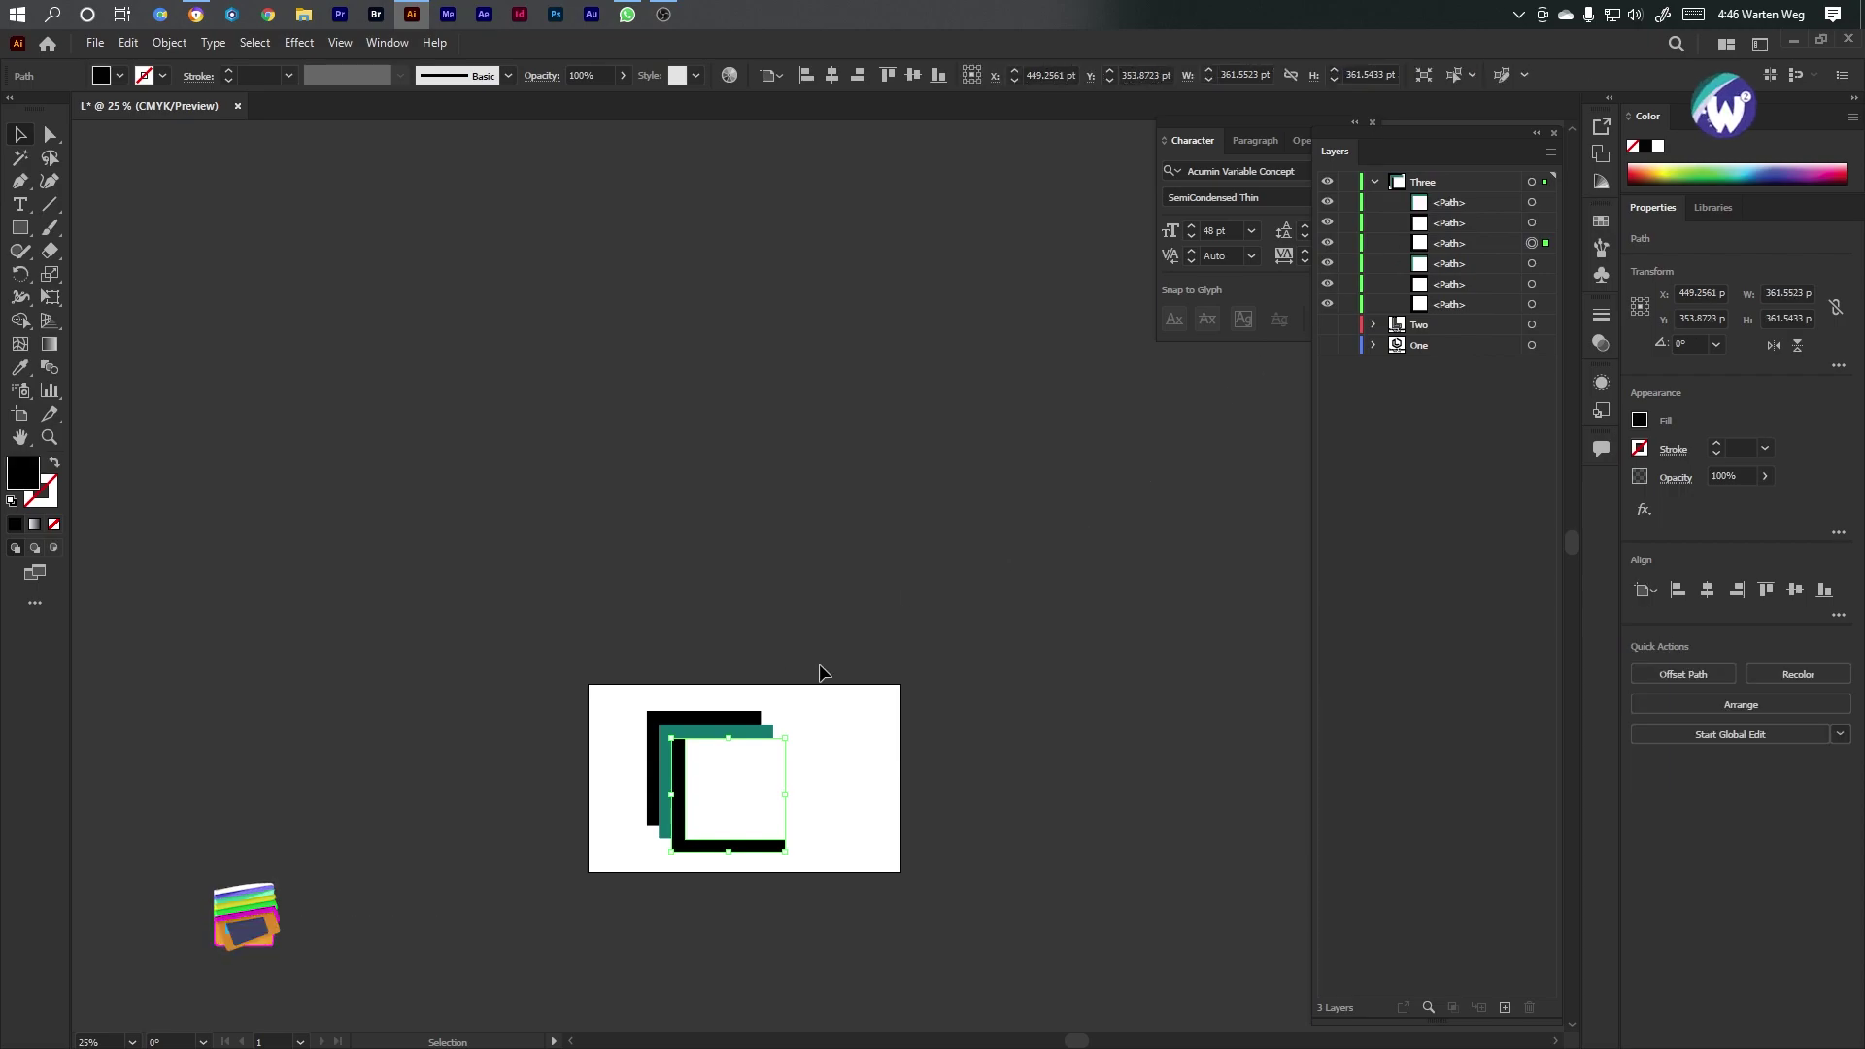
Try placing the three copied L shapes rotated 180° opposite the originals, and delete the rotated set
click(1509, 244)
shift+click(1544, 222)
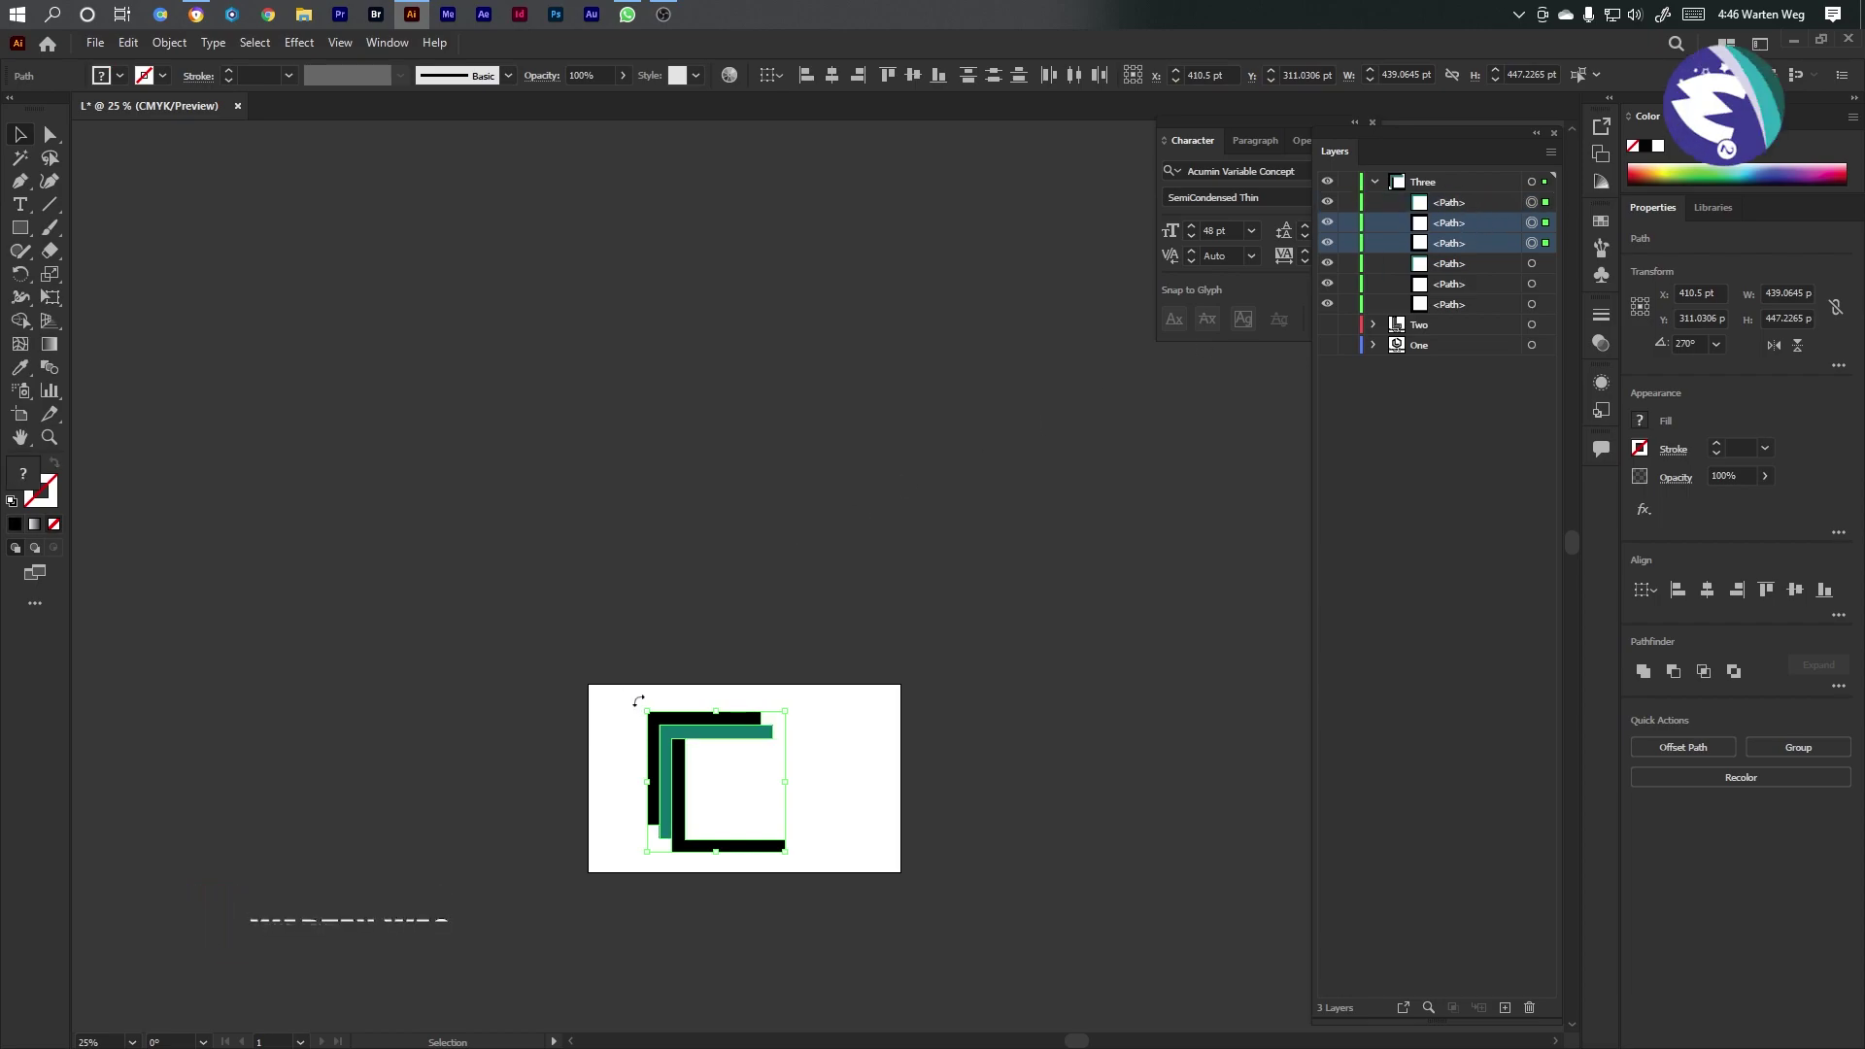
drag(637, 700, 799, 816)
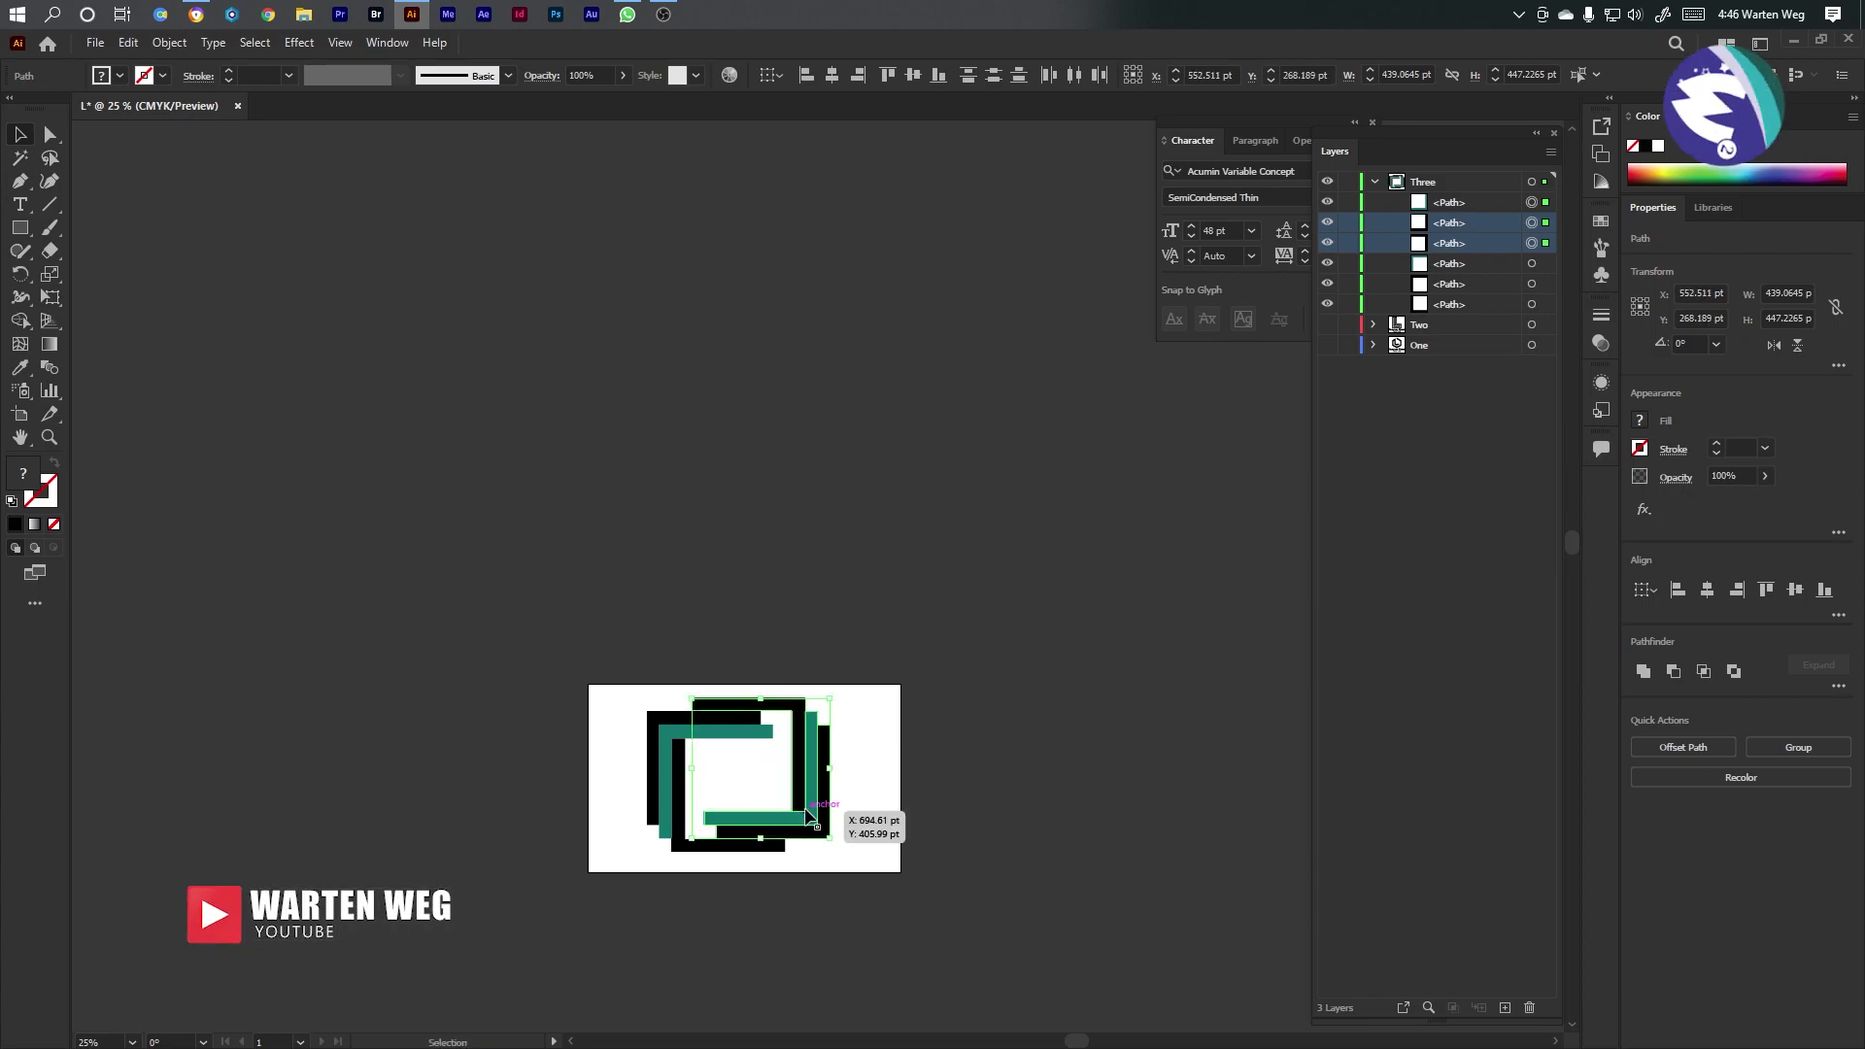
key(Delete)
Duplicate the teal L outward and fit the copy flush around the outer corner of the upper-left black L
mouse_move(719, 735)
mouse_down()
mouse_move(693, 712)
mouse_move(706, 694)
mouse_move(704, 714)
mouse_up()
key(ctrl+1)
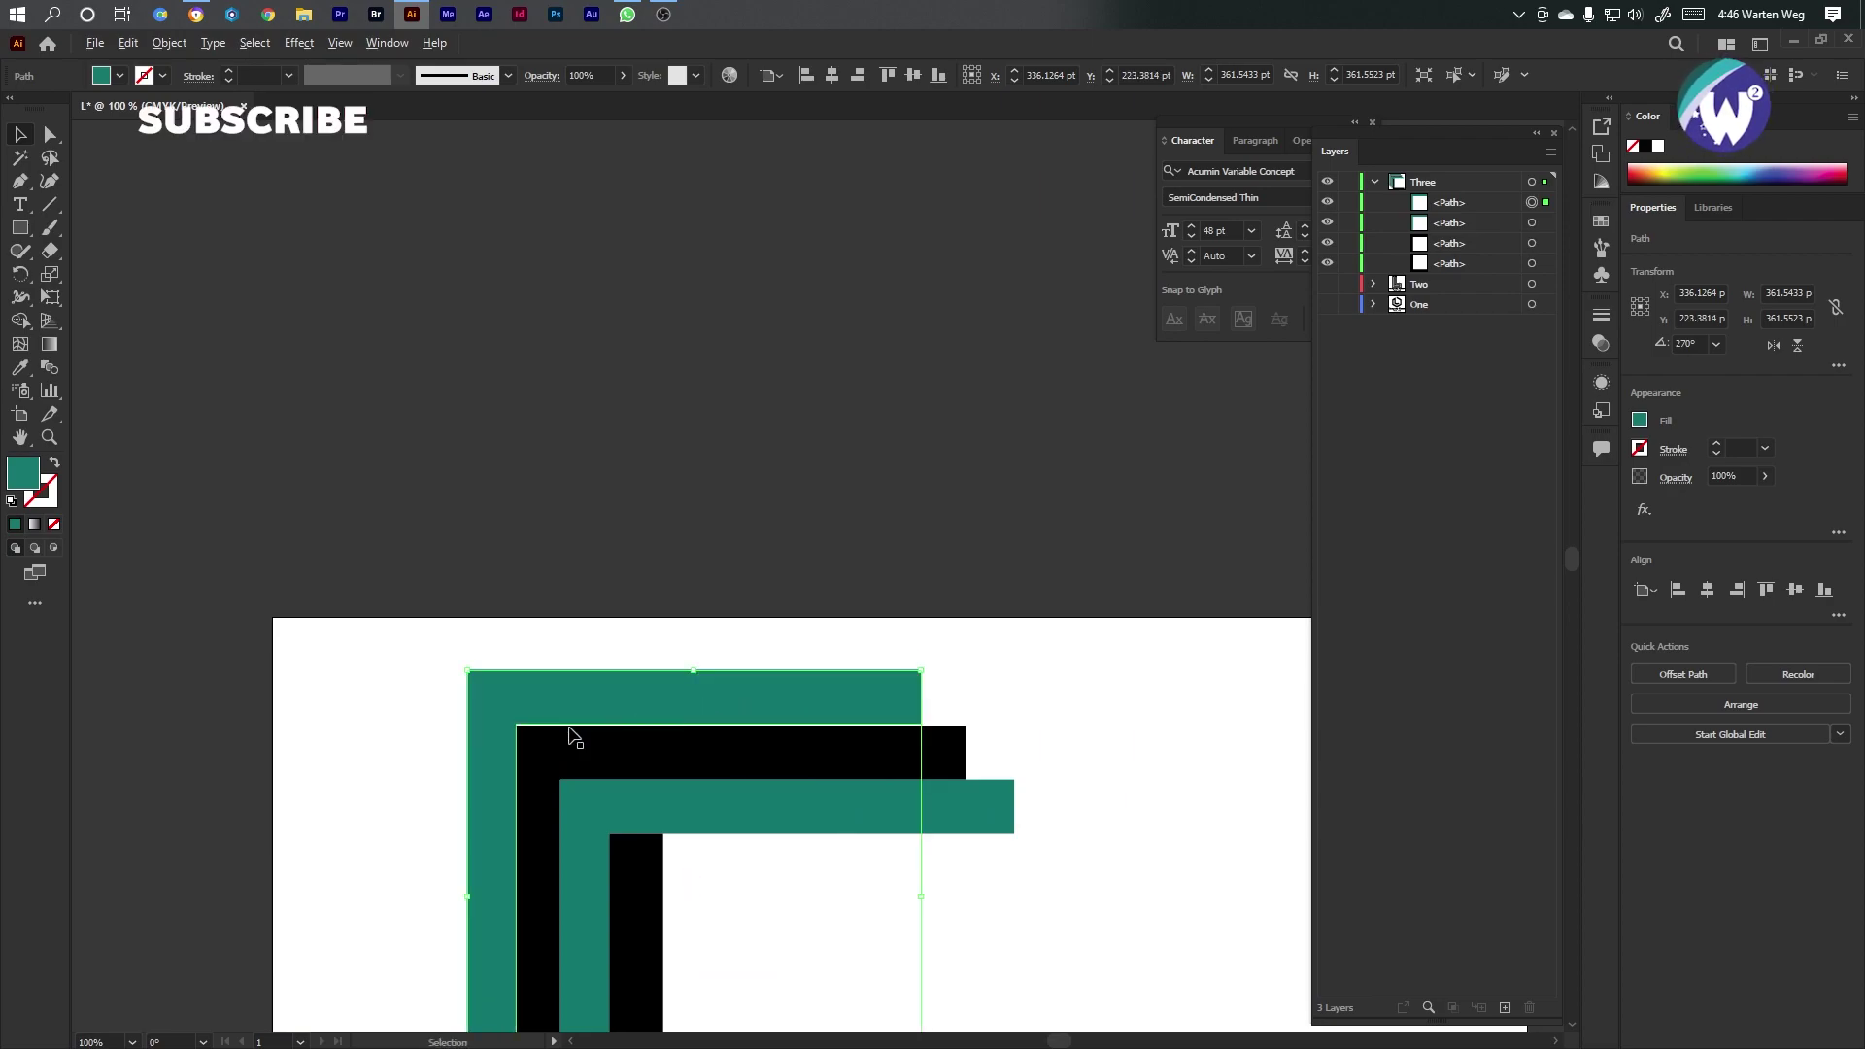
scroll(570, 733, up, 6)
drag(300, 671, 665, 622)
scroll(666, 622, up, 4)
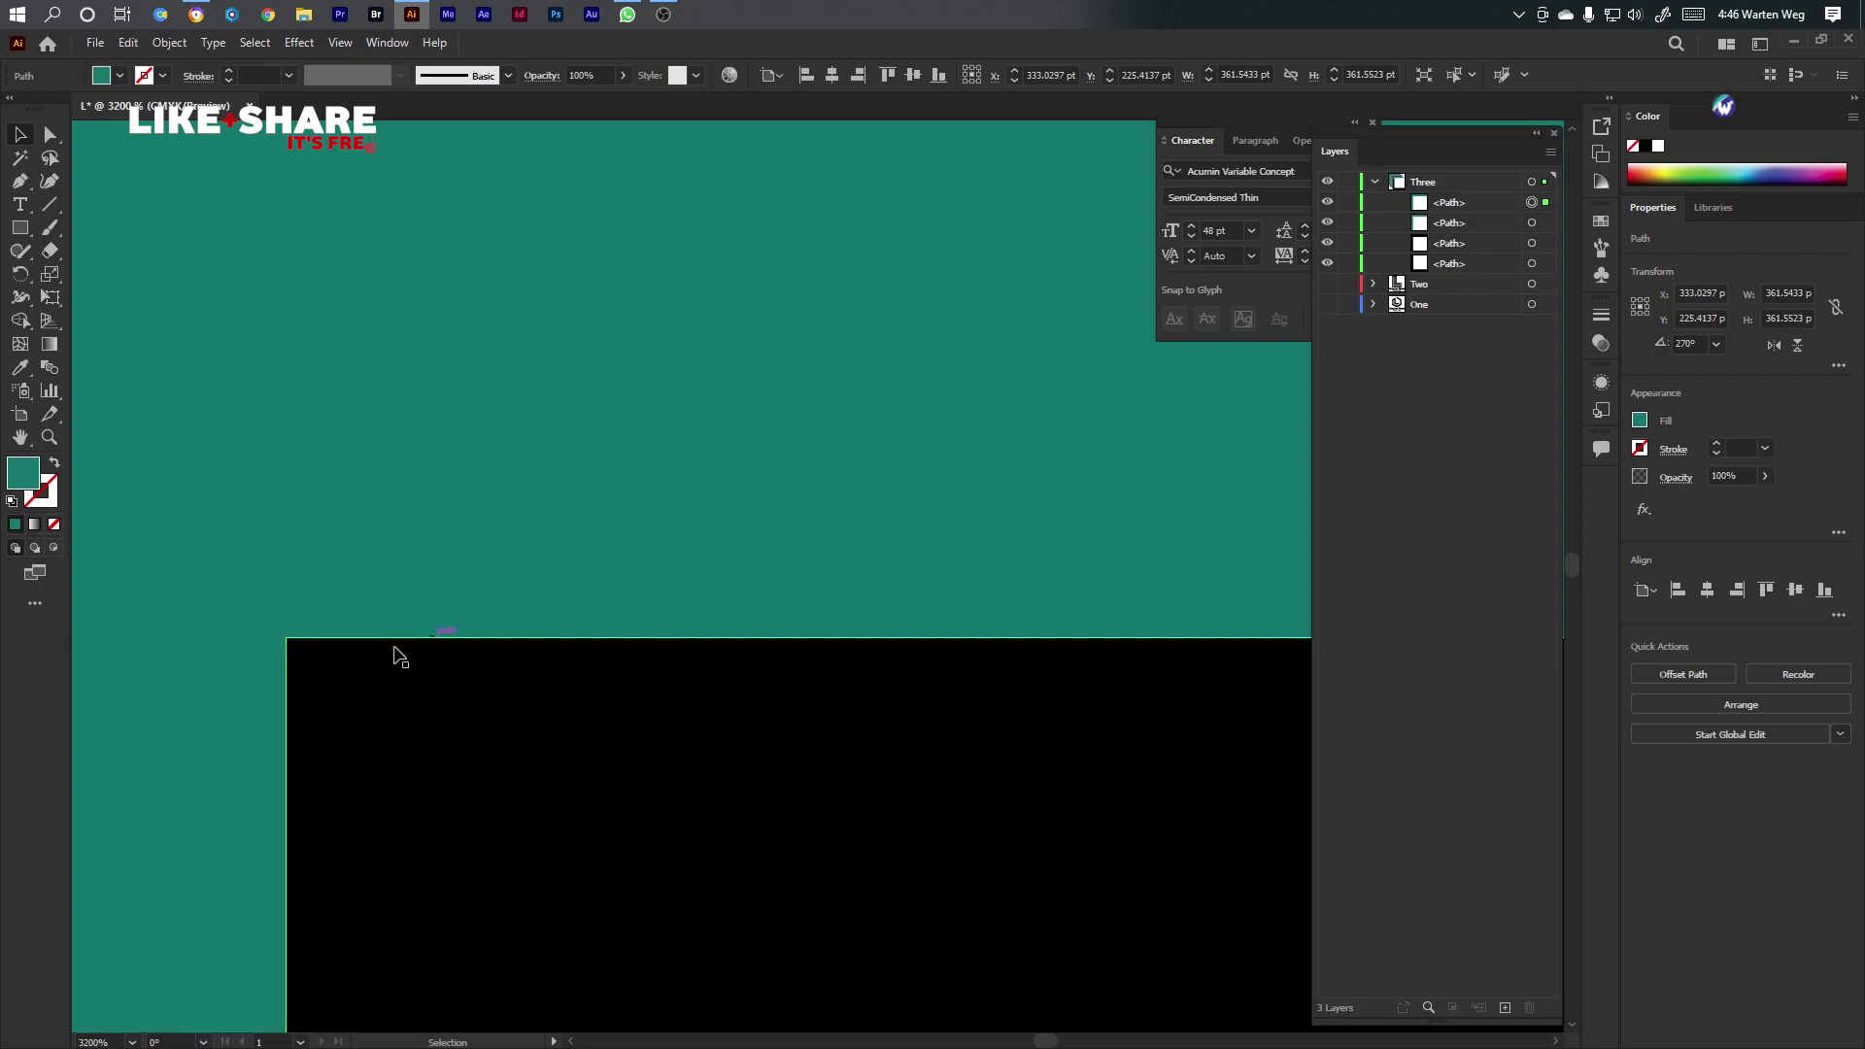
click(352, 643)
drag(383, 608, 375, 603)
click(377, 603)
Extend the outer teal L's horizontal arm to line up with the end of the inner teal L's arm
scroll(573, 602, down, 6)
scroll(584, 601, right, 10)
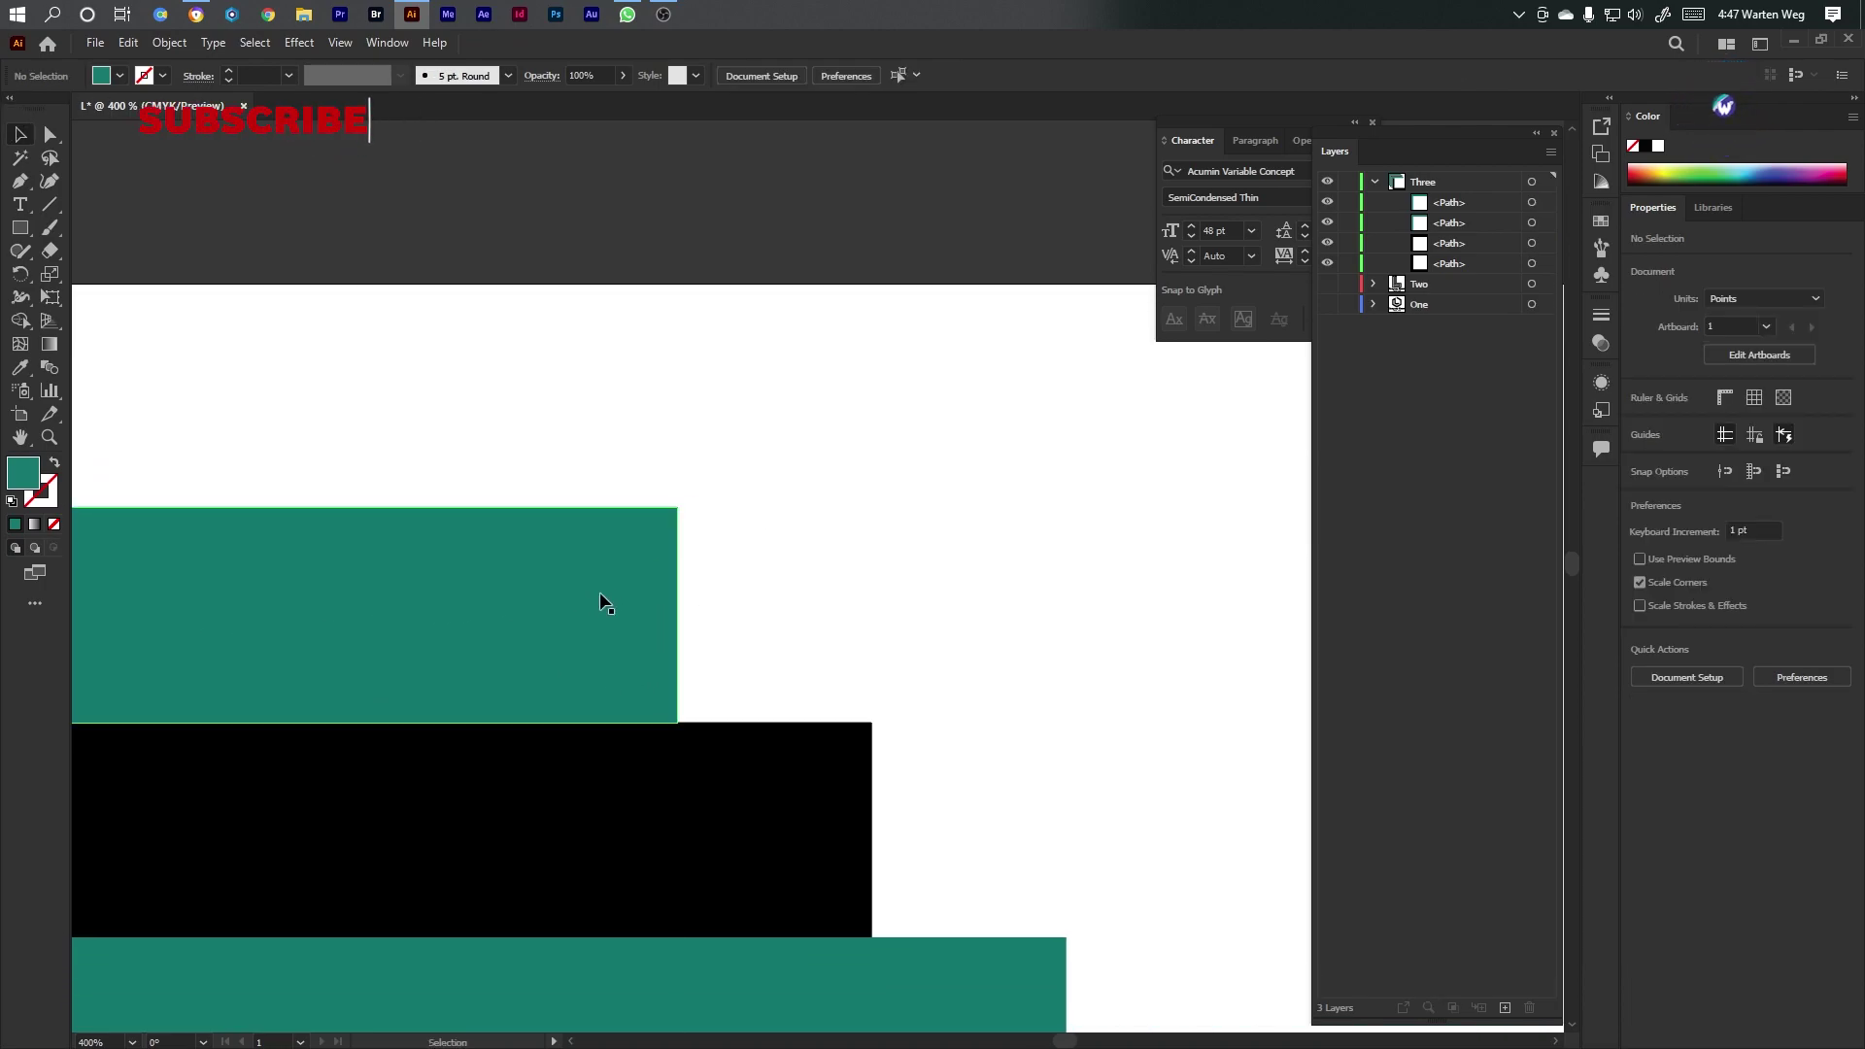
scroll(695, 620, down, 5)
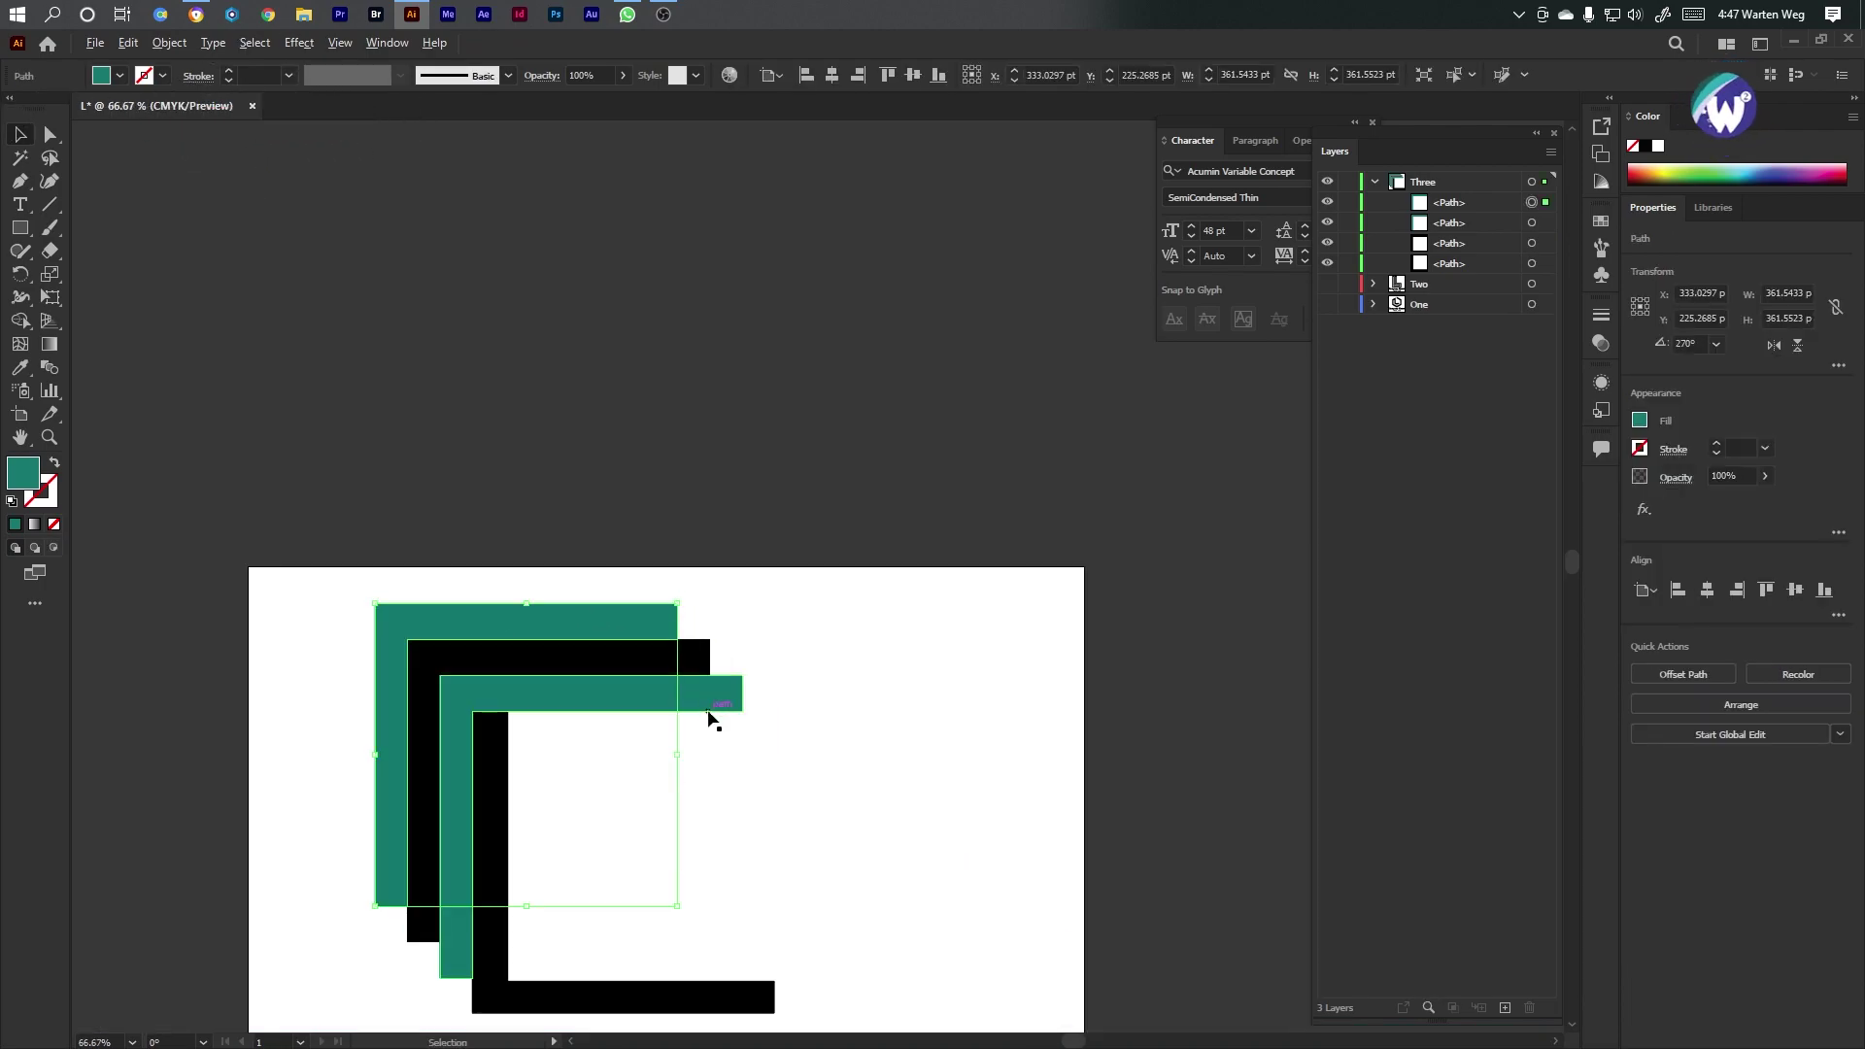
scroll(685, 677, up, 2)
click(53, 133)
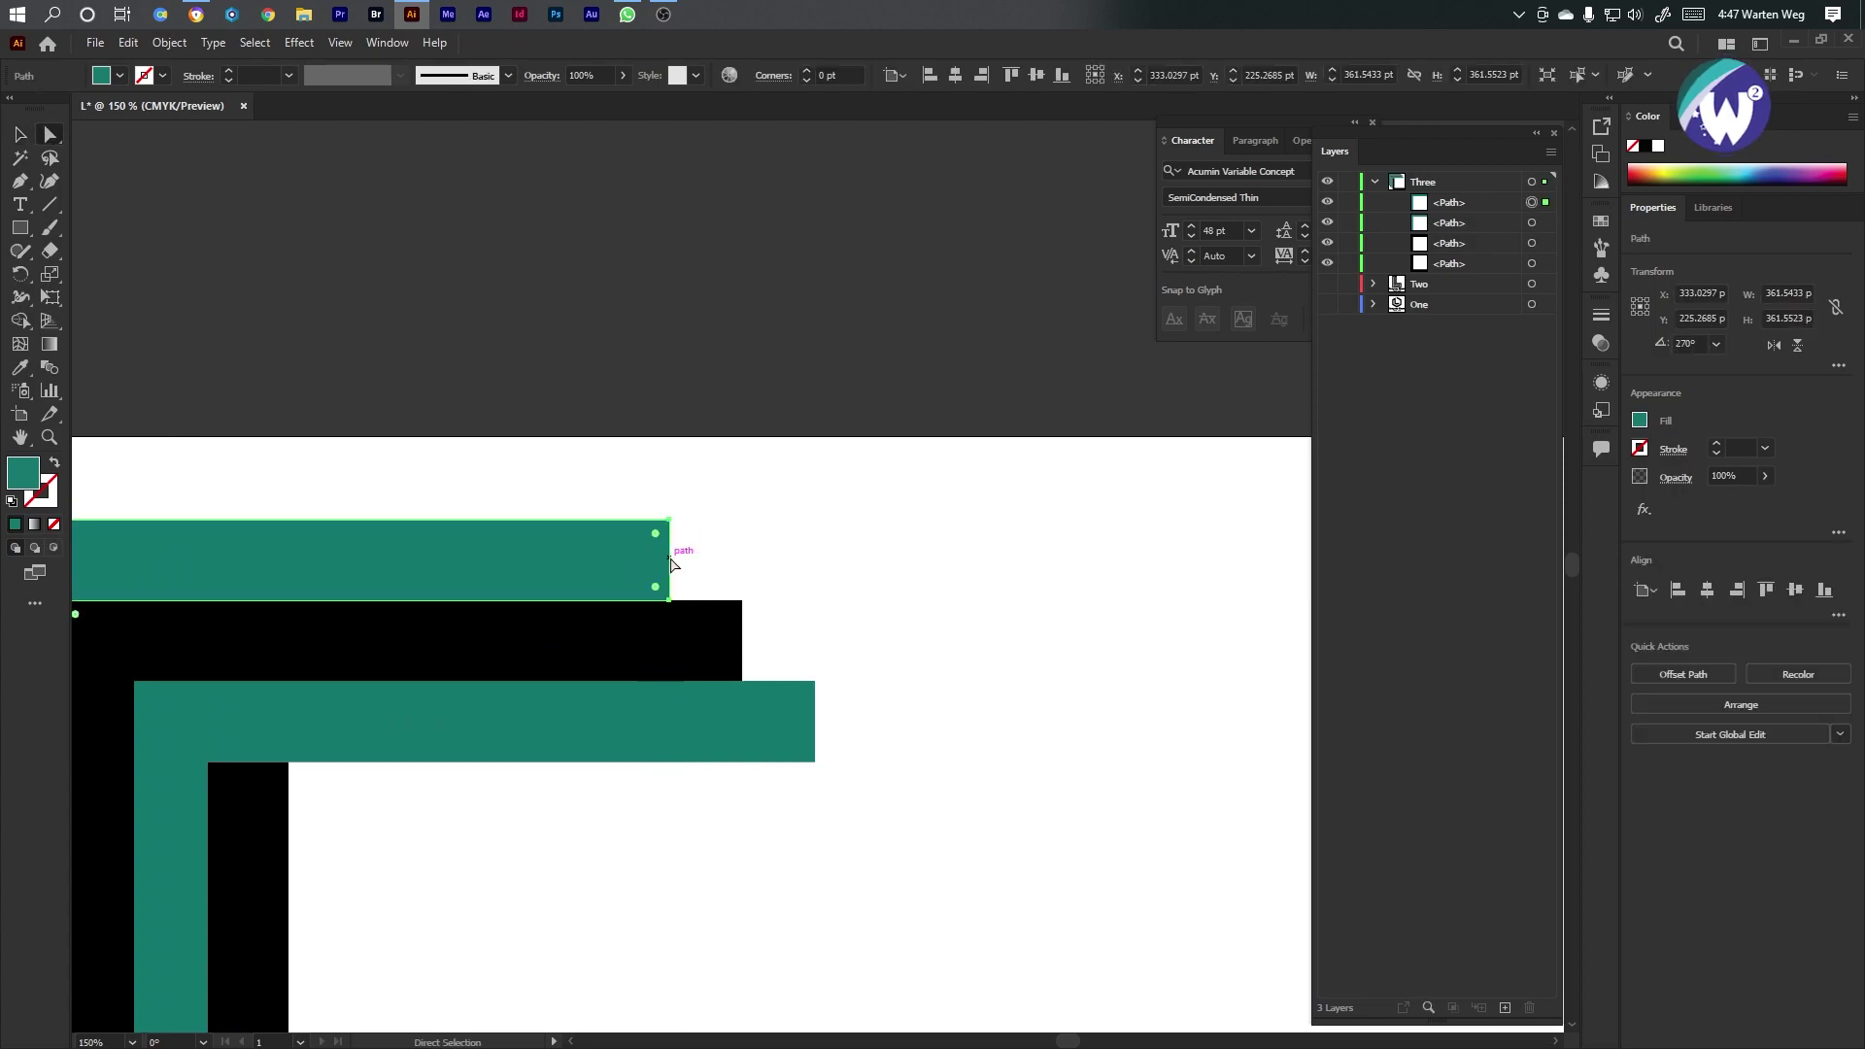
drag(671, 564, 717, 557)
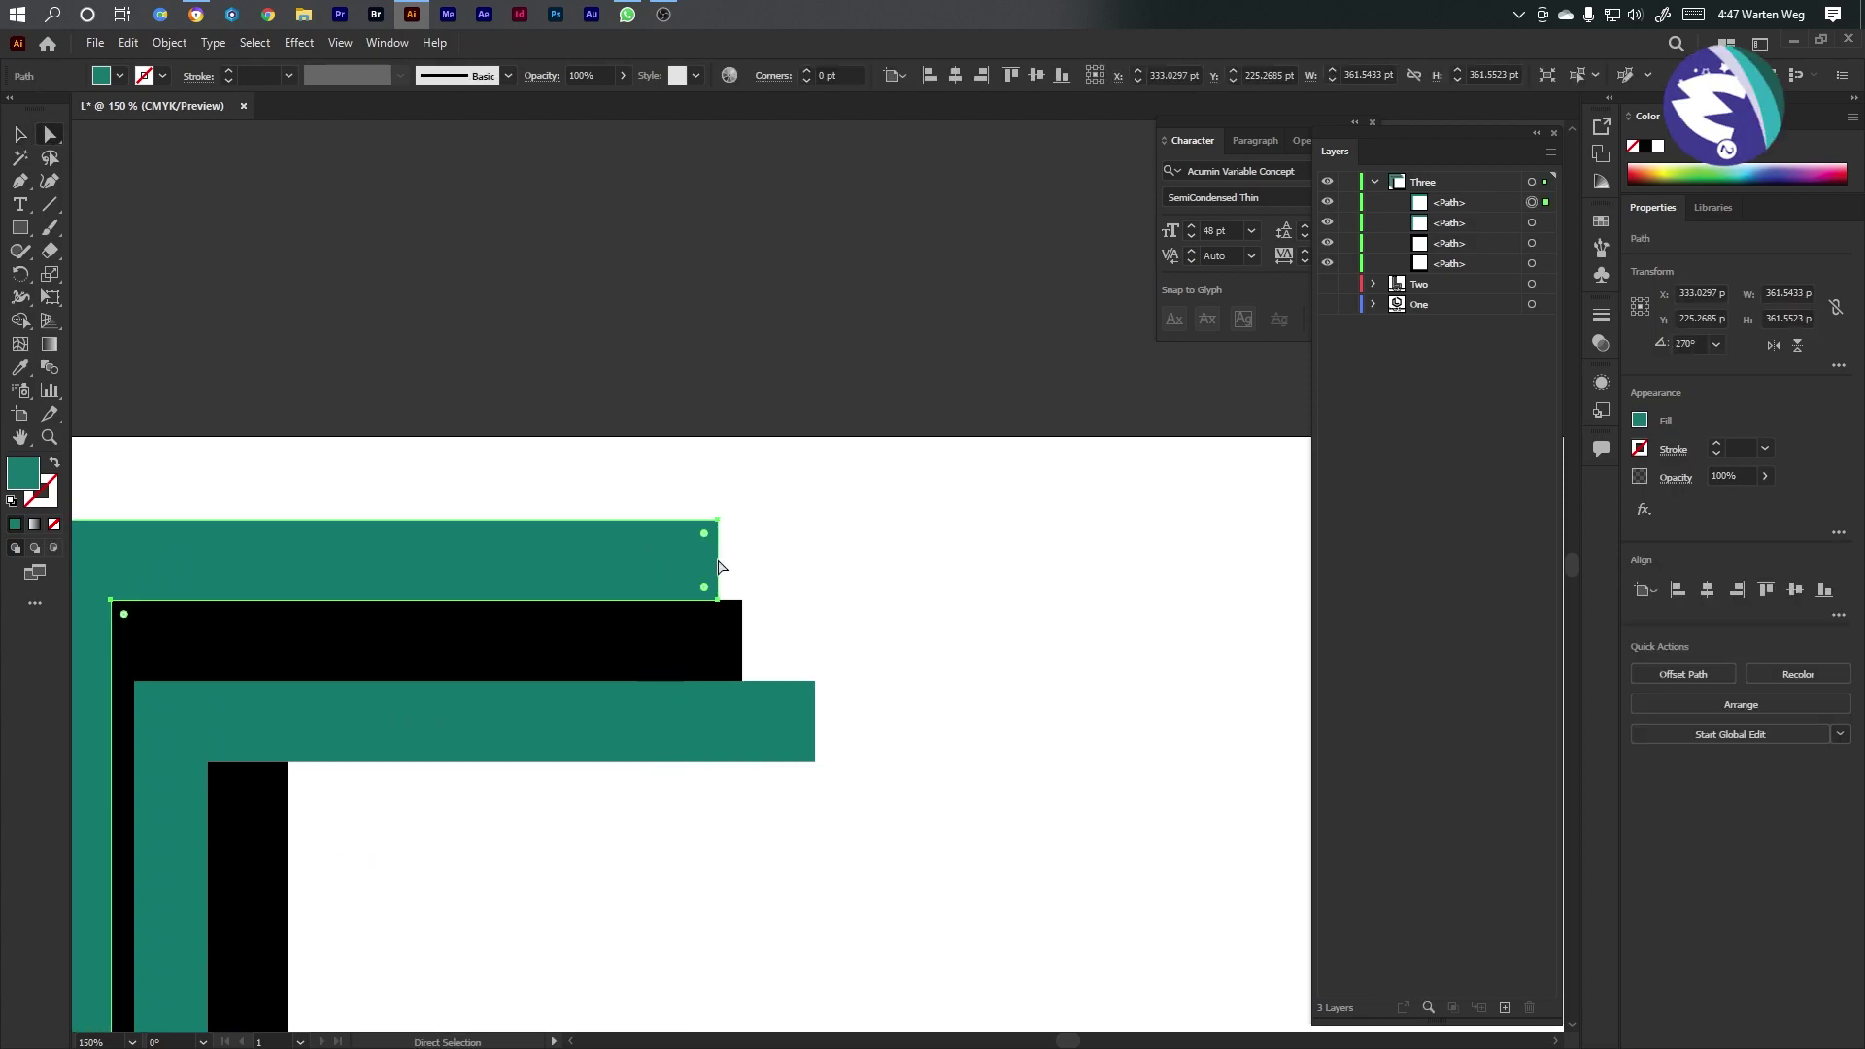
key(ctrl+z)
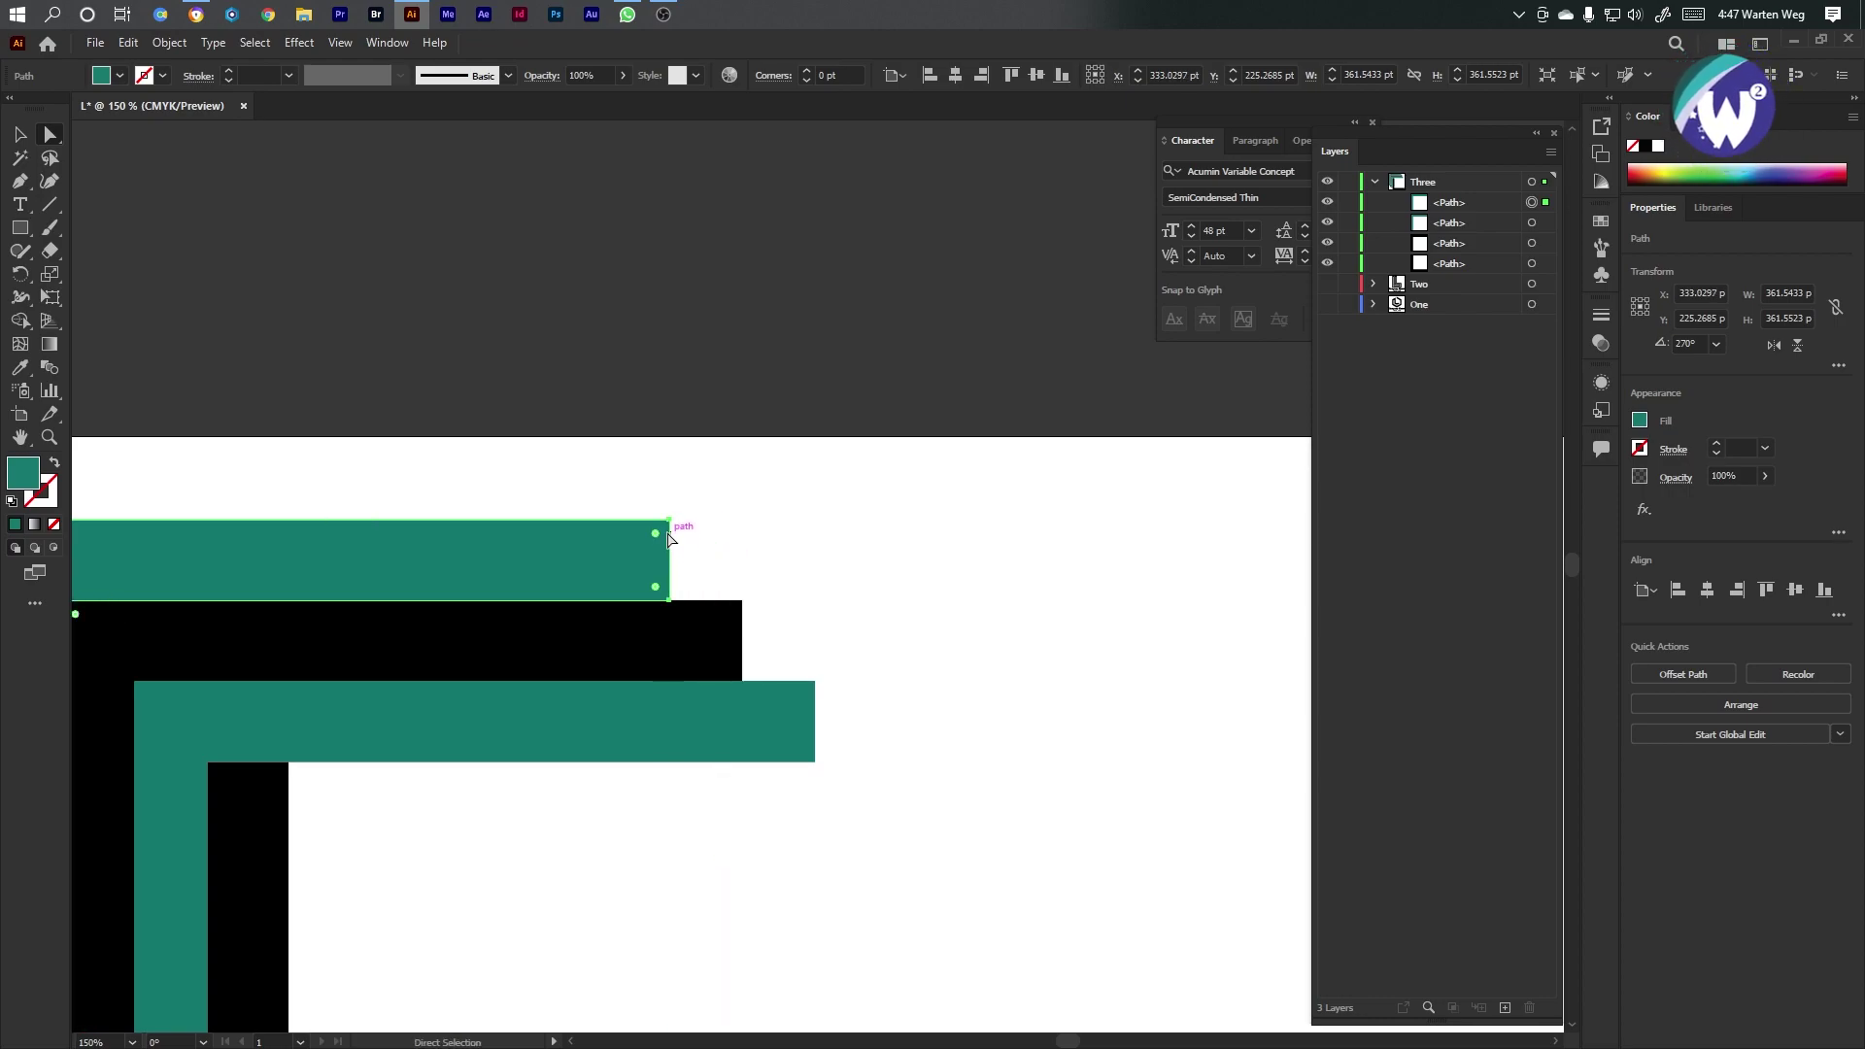
click(668, 522)
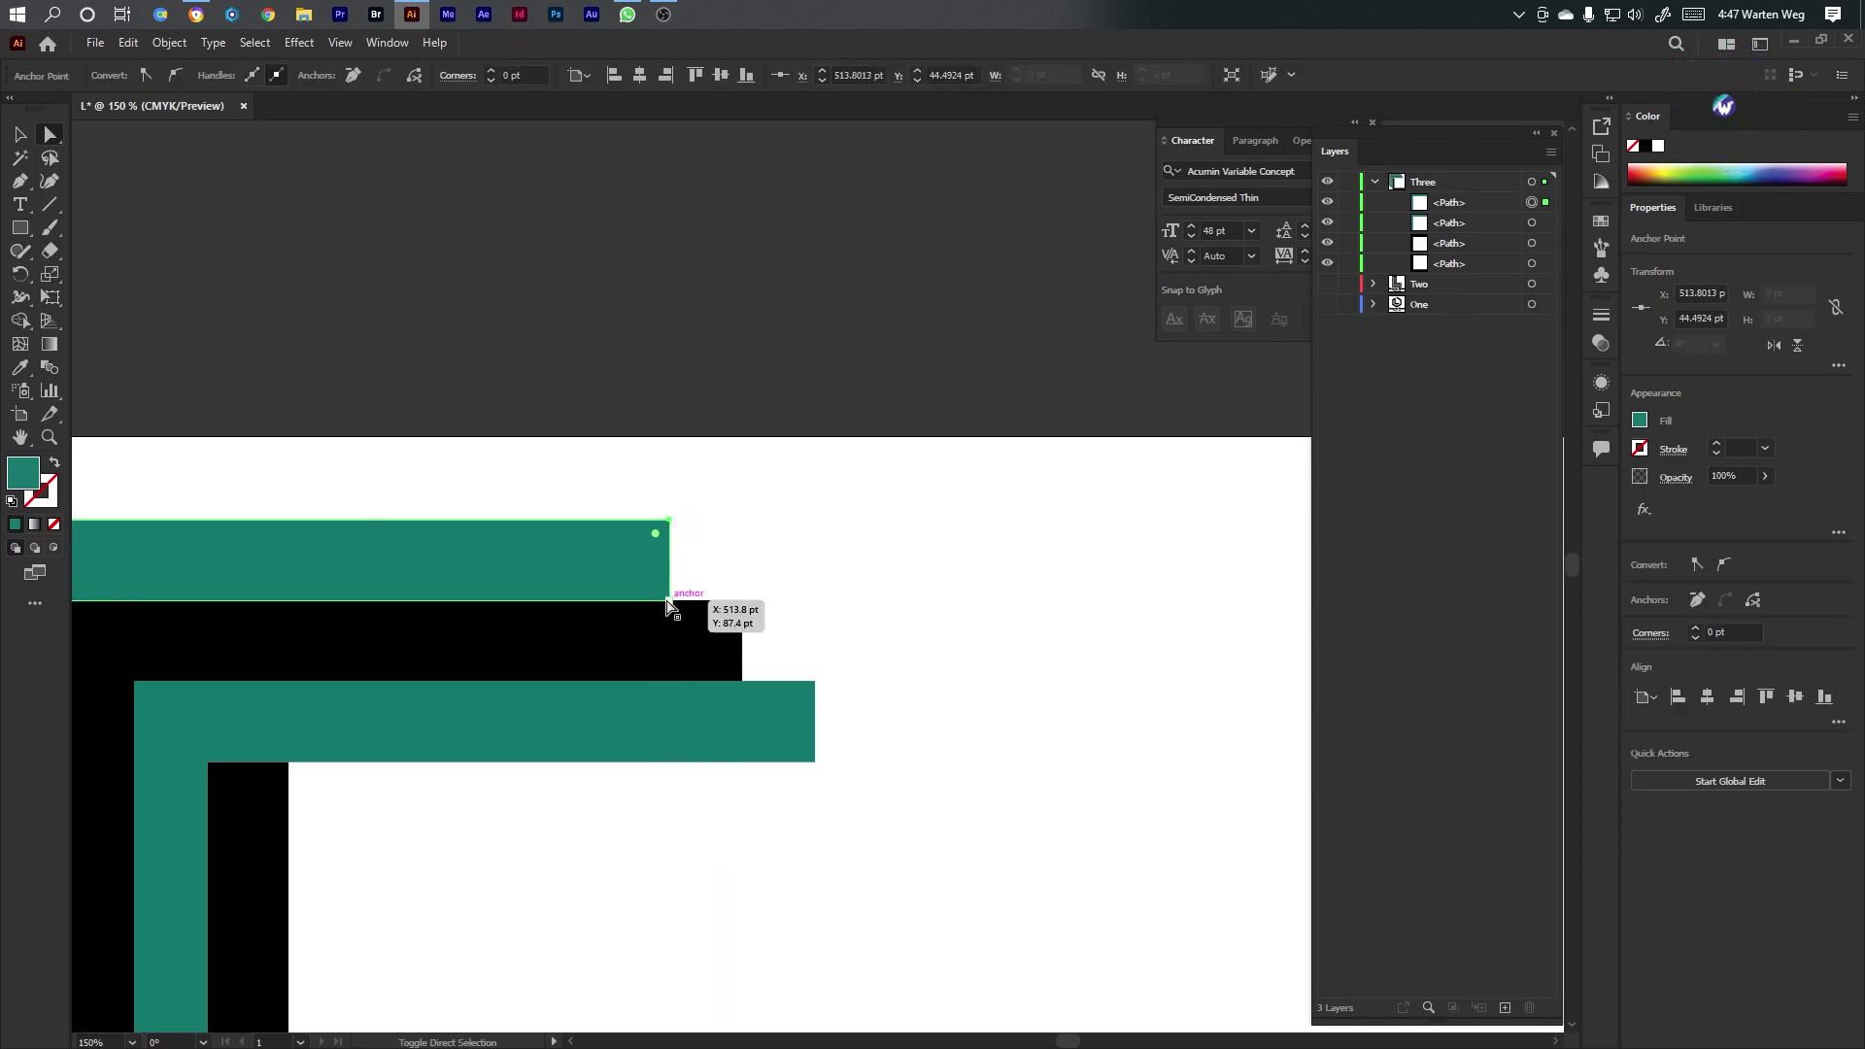
drag(670, 595, 816, 581)
Extend the outer teal L's vertical arm down to the level of the lower-left black L's bottom edge
scroll(783, 679, down, 5)
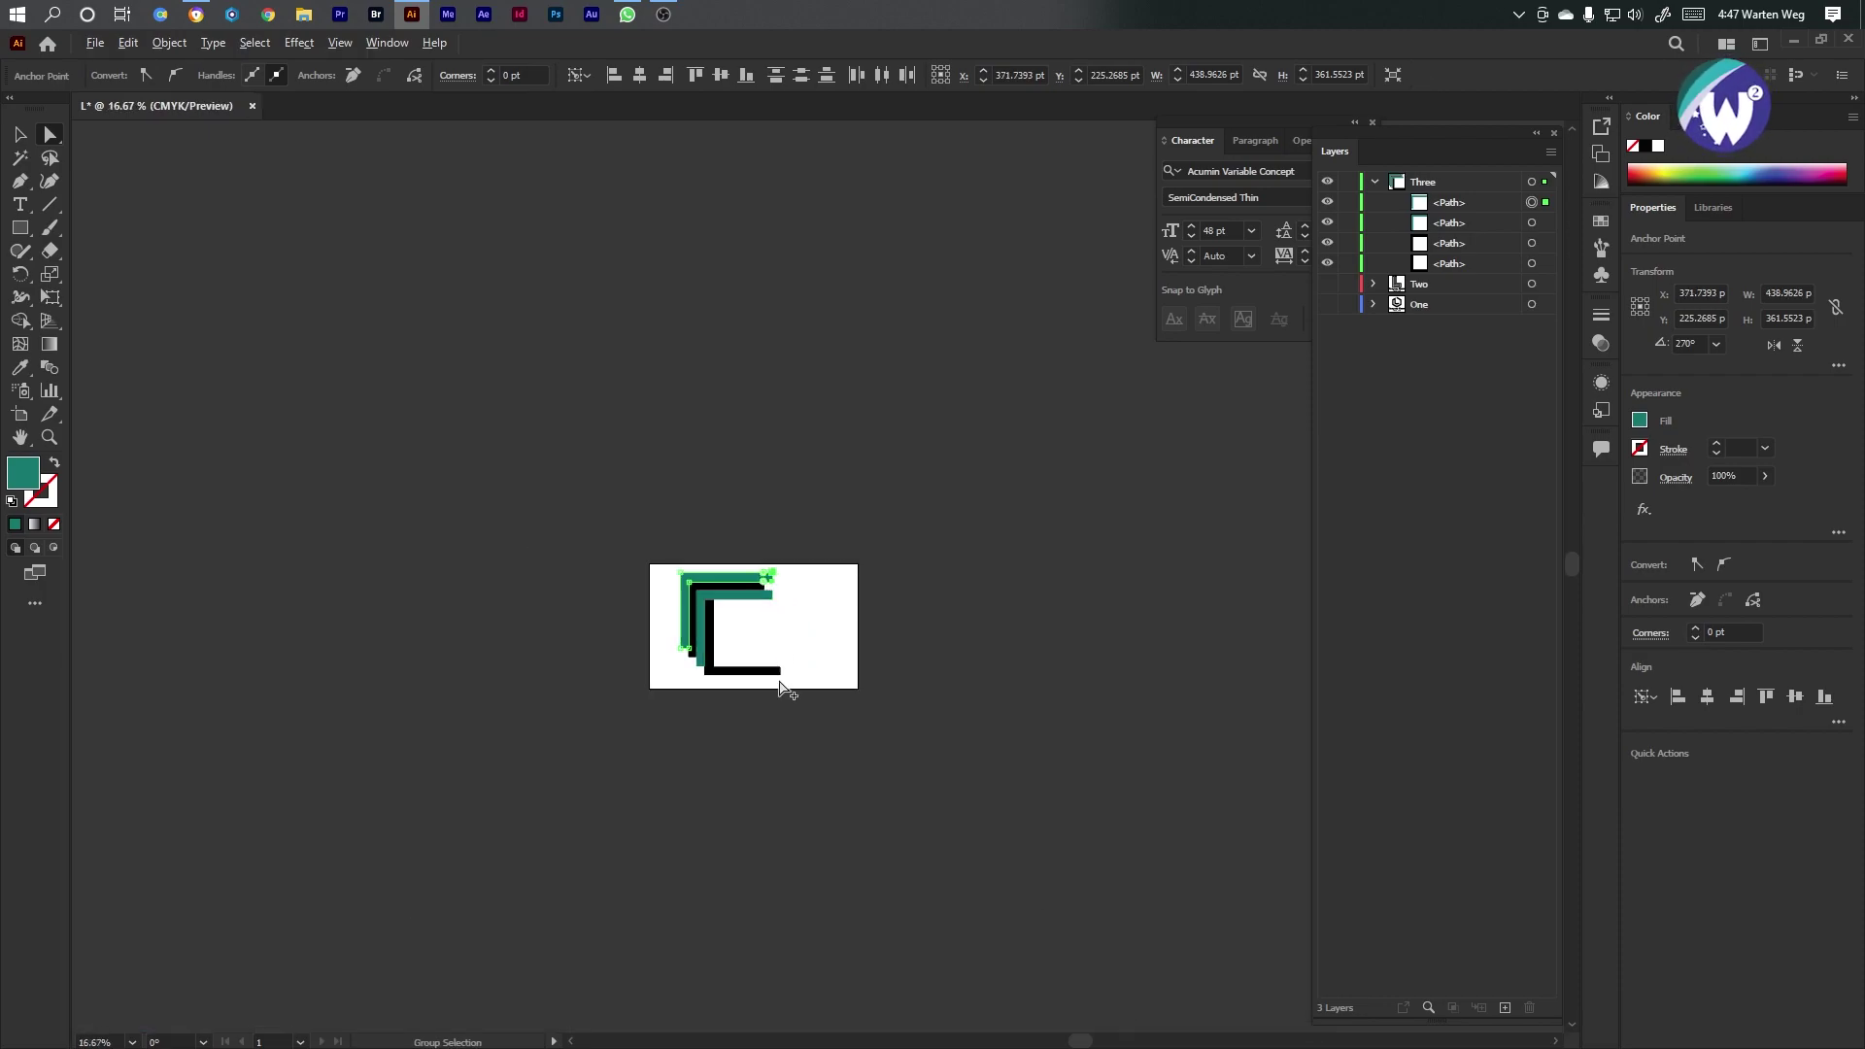
scroll(677, 689, up, 3)
click(540, 469)
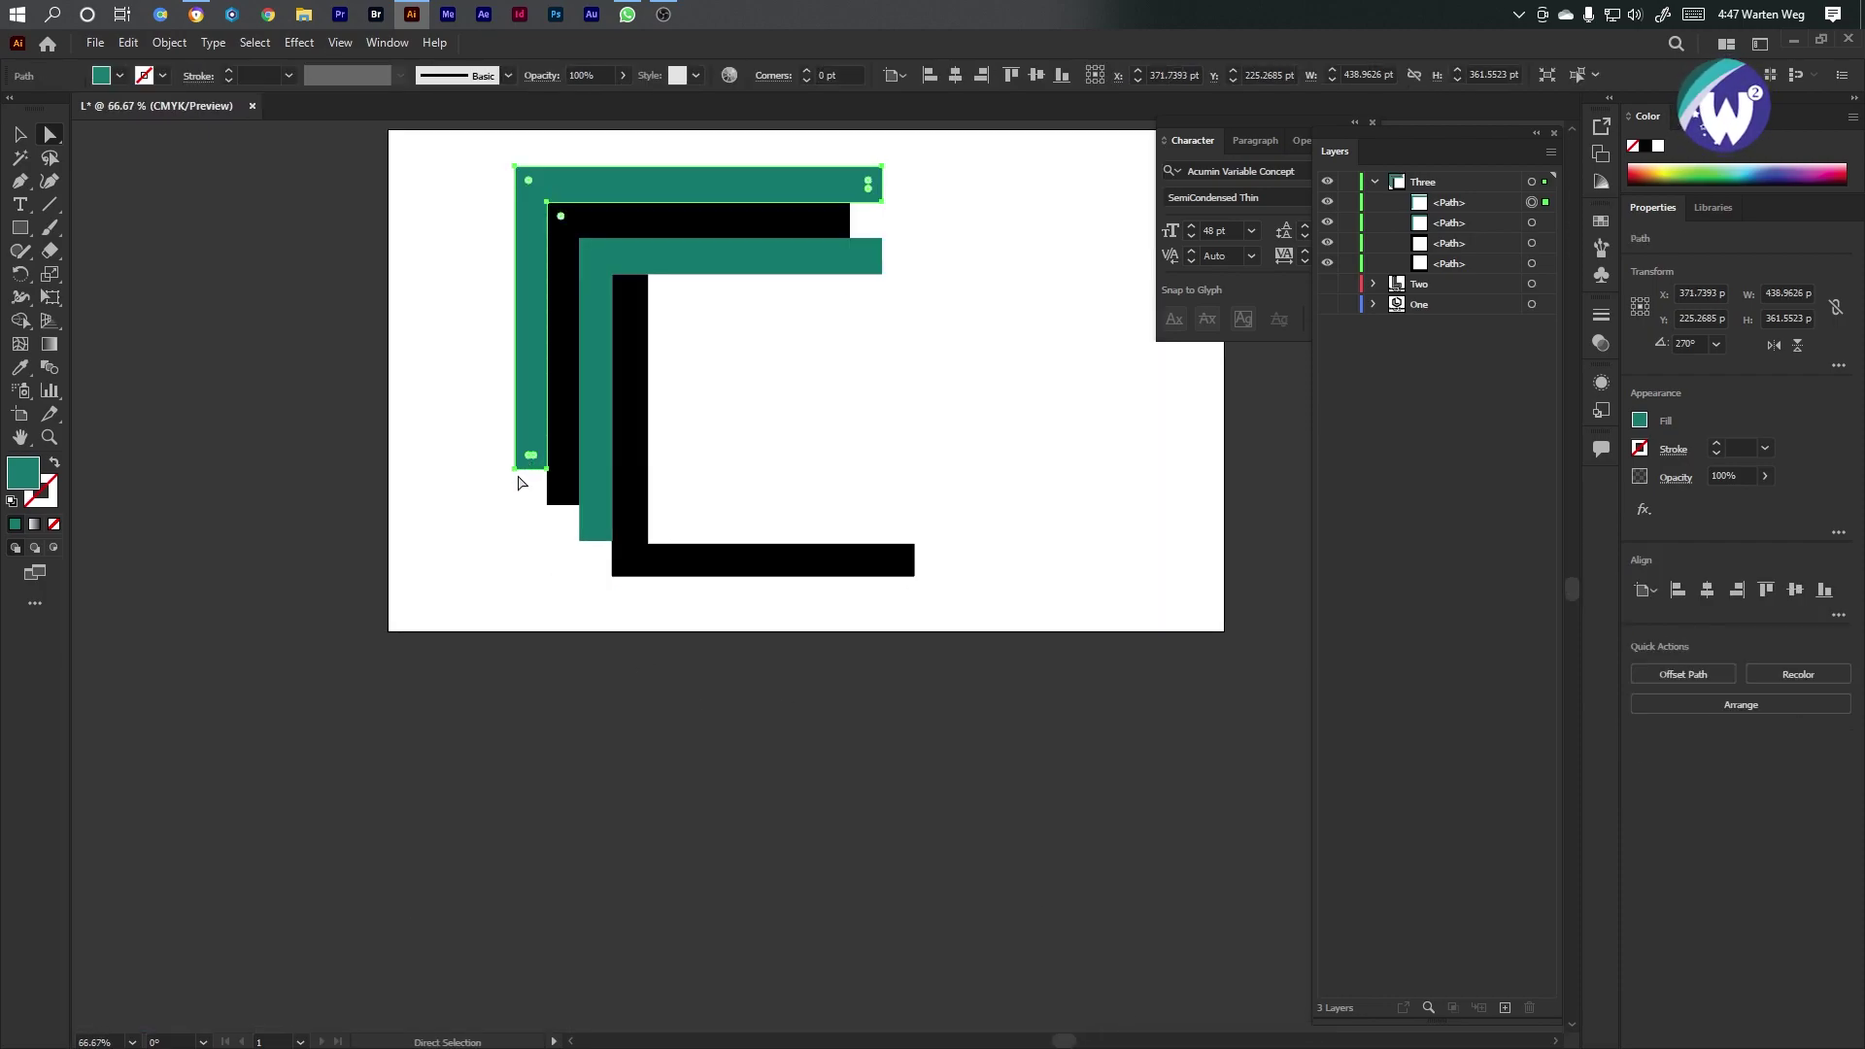
scroll(517, 483, up, 6)
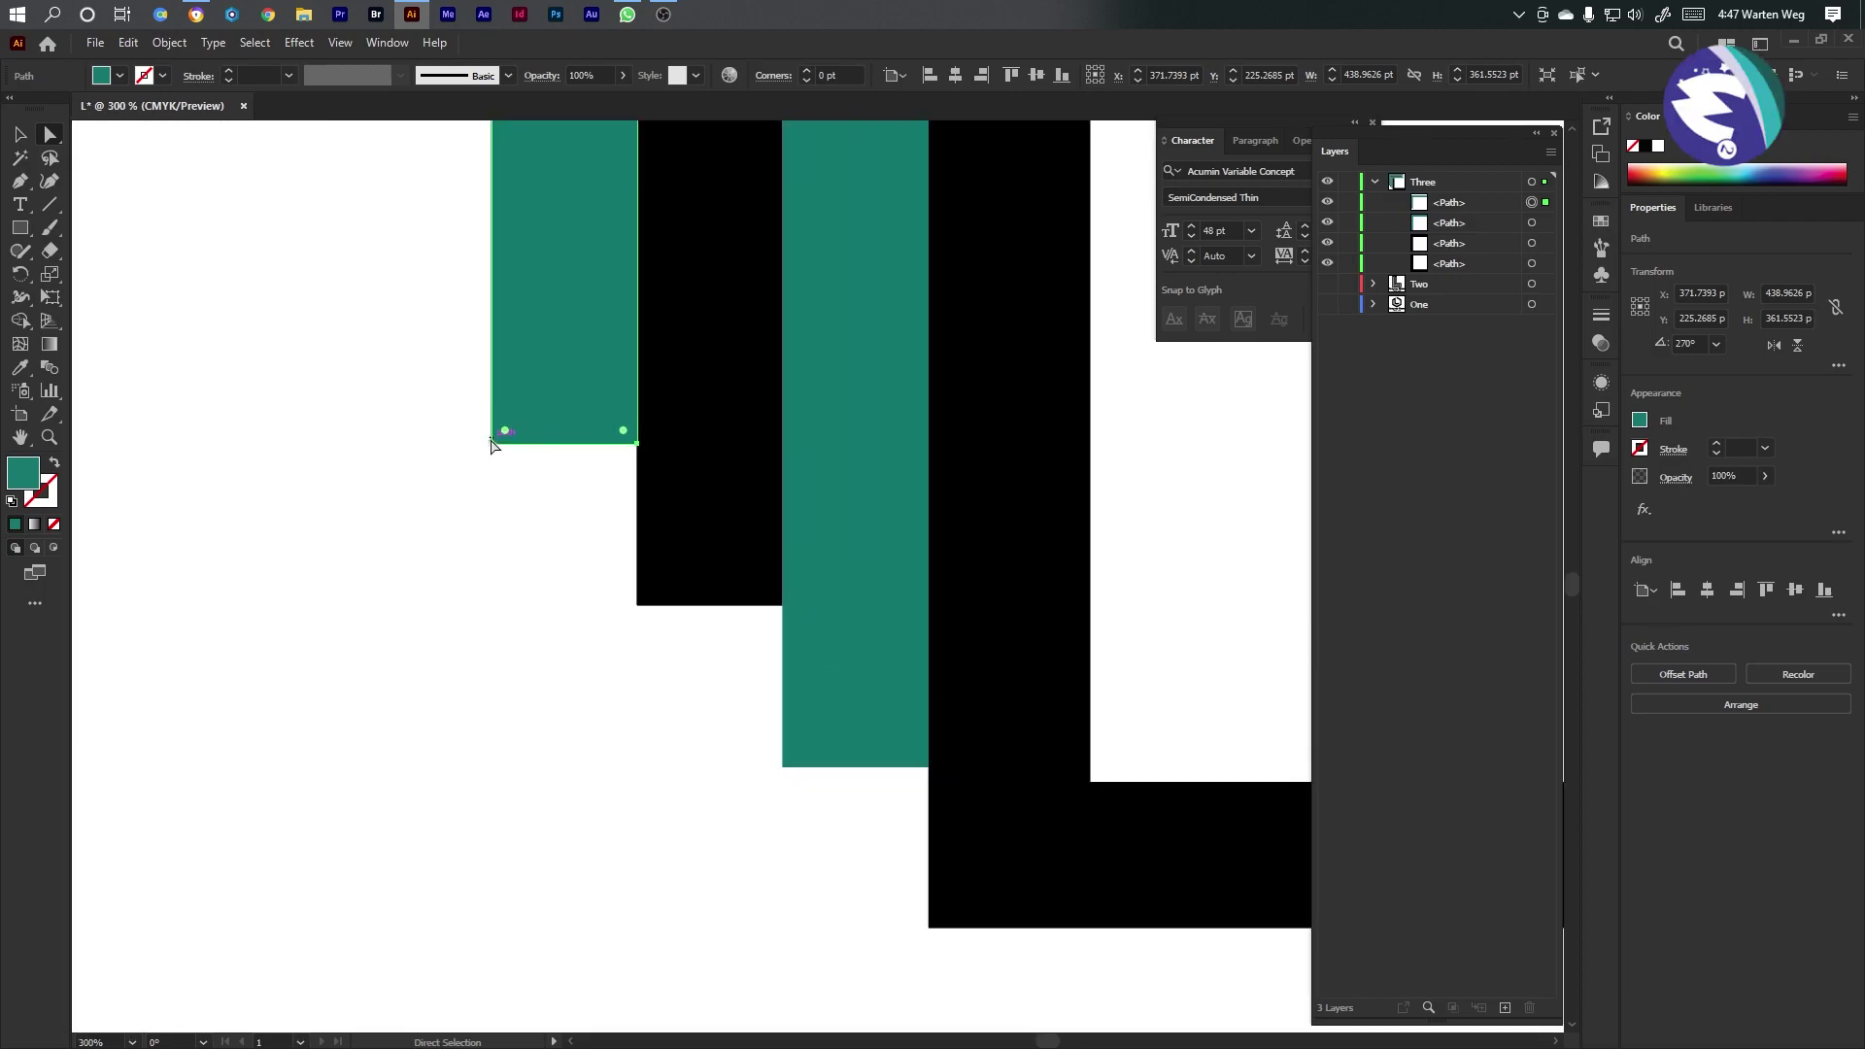
click(492, 444)
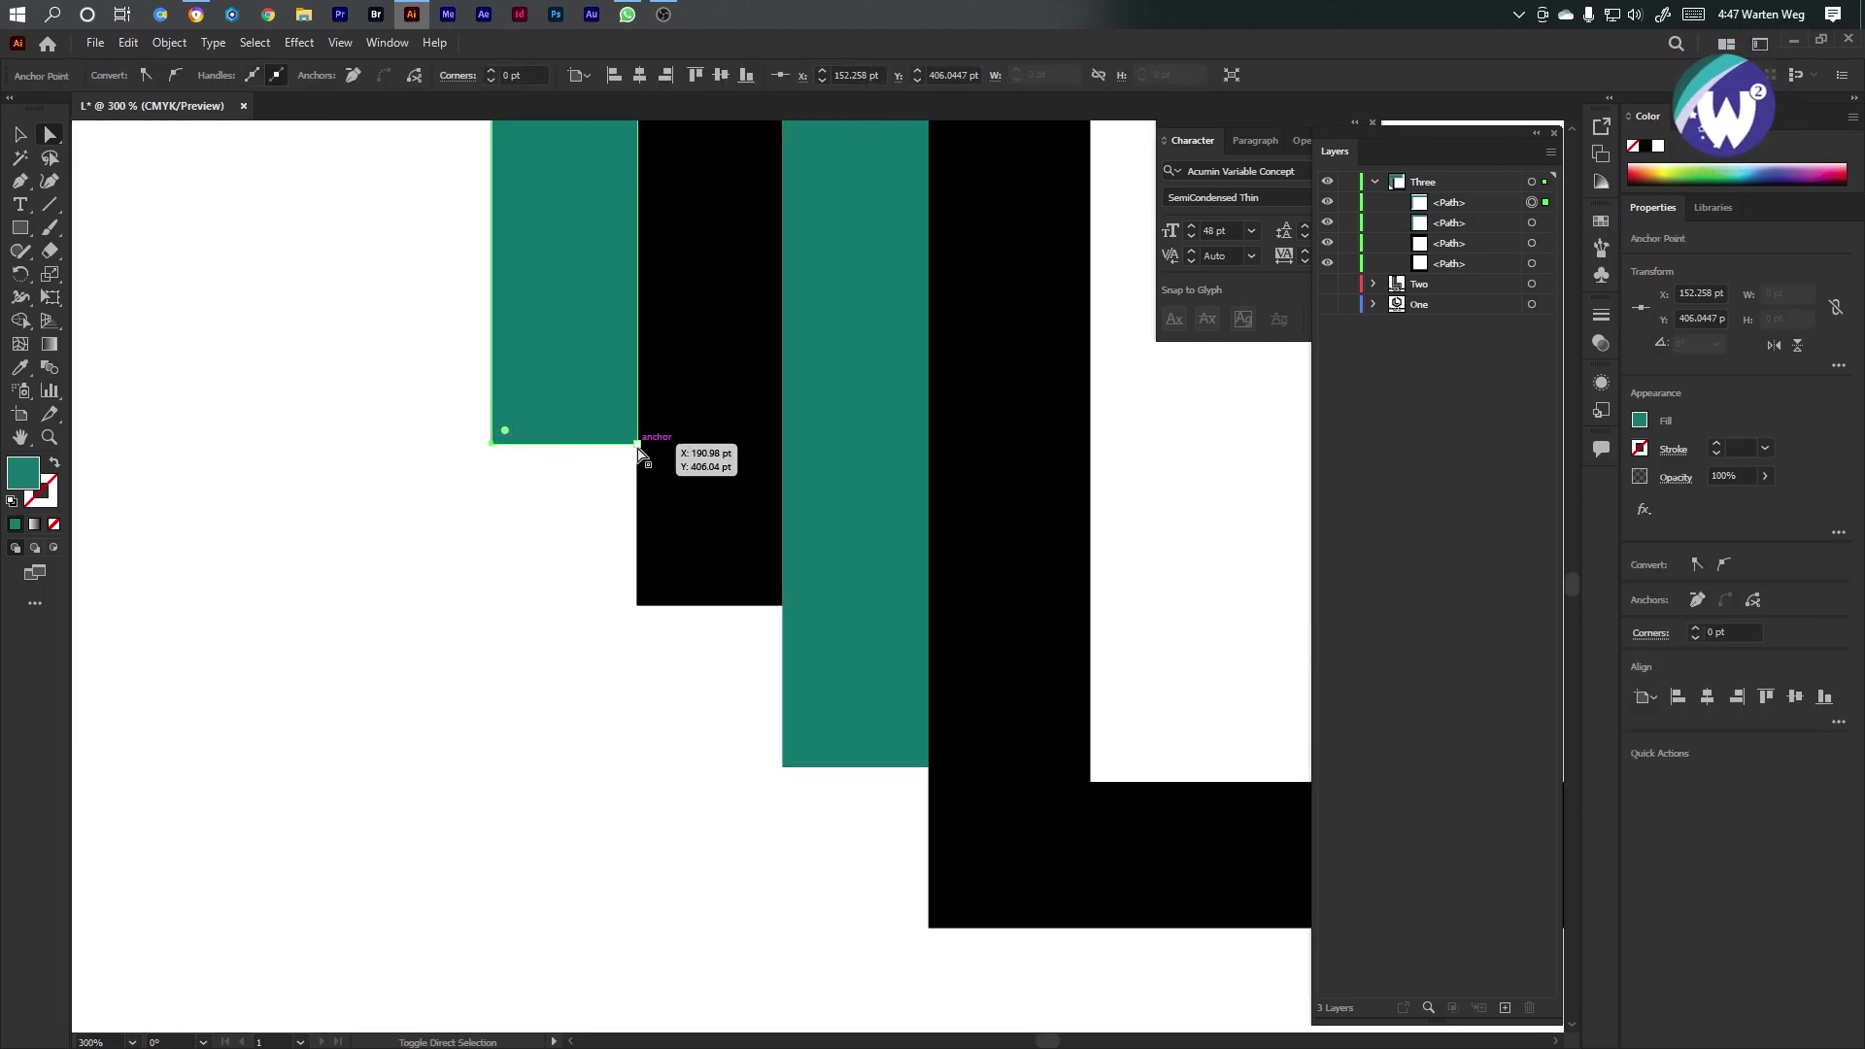
shift+click(638, 445)
drag(573, 441, 586, 924)
key(ctrl+0)
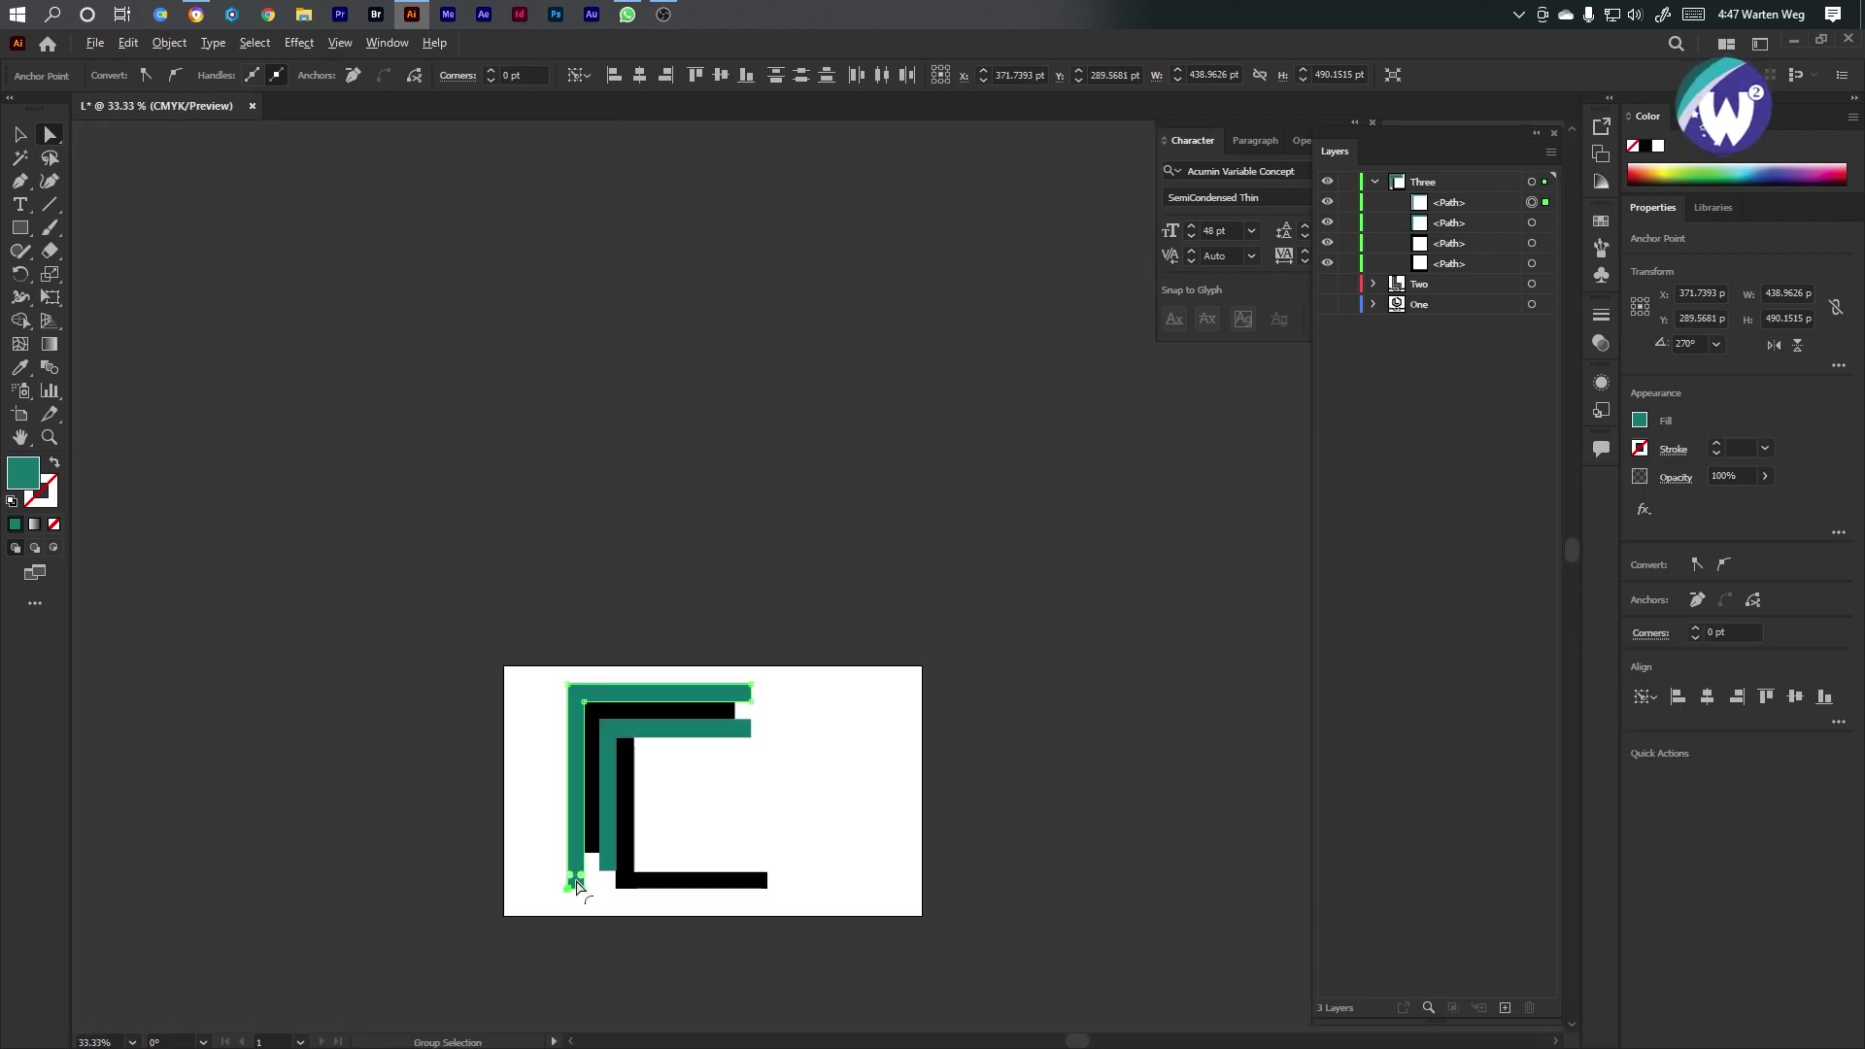
Group the four L shapes and duplicate the group on layer Three
click(492, 680)
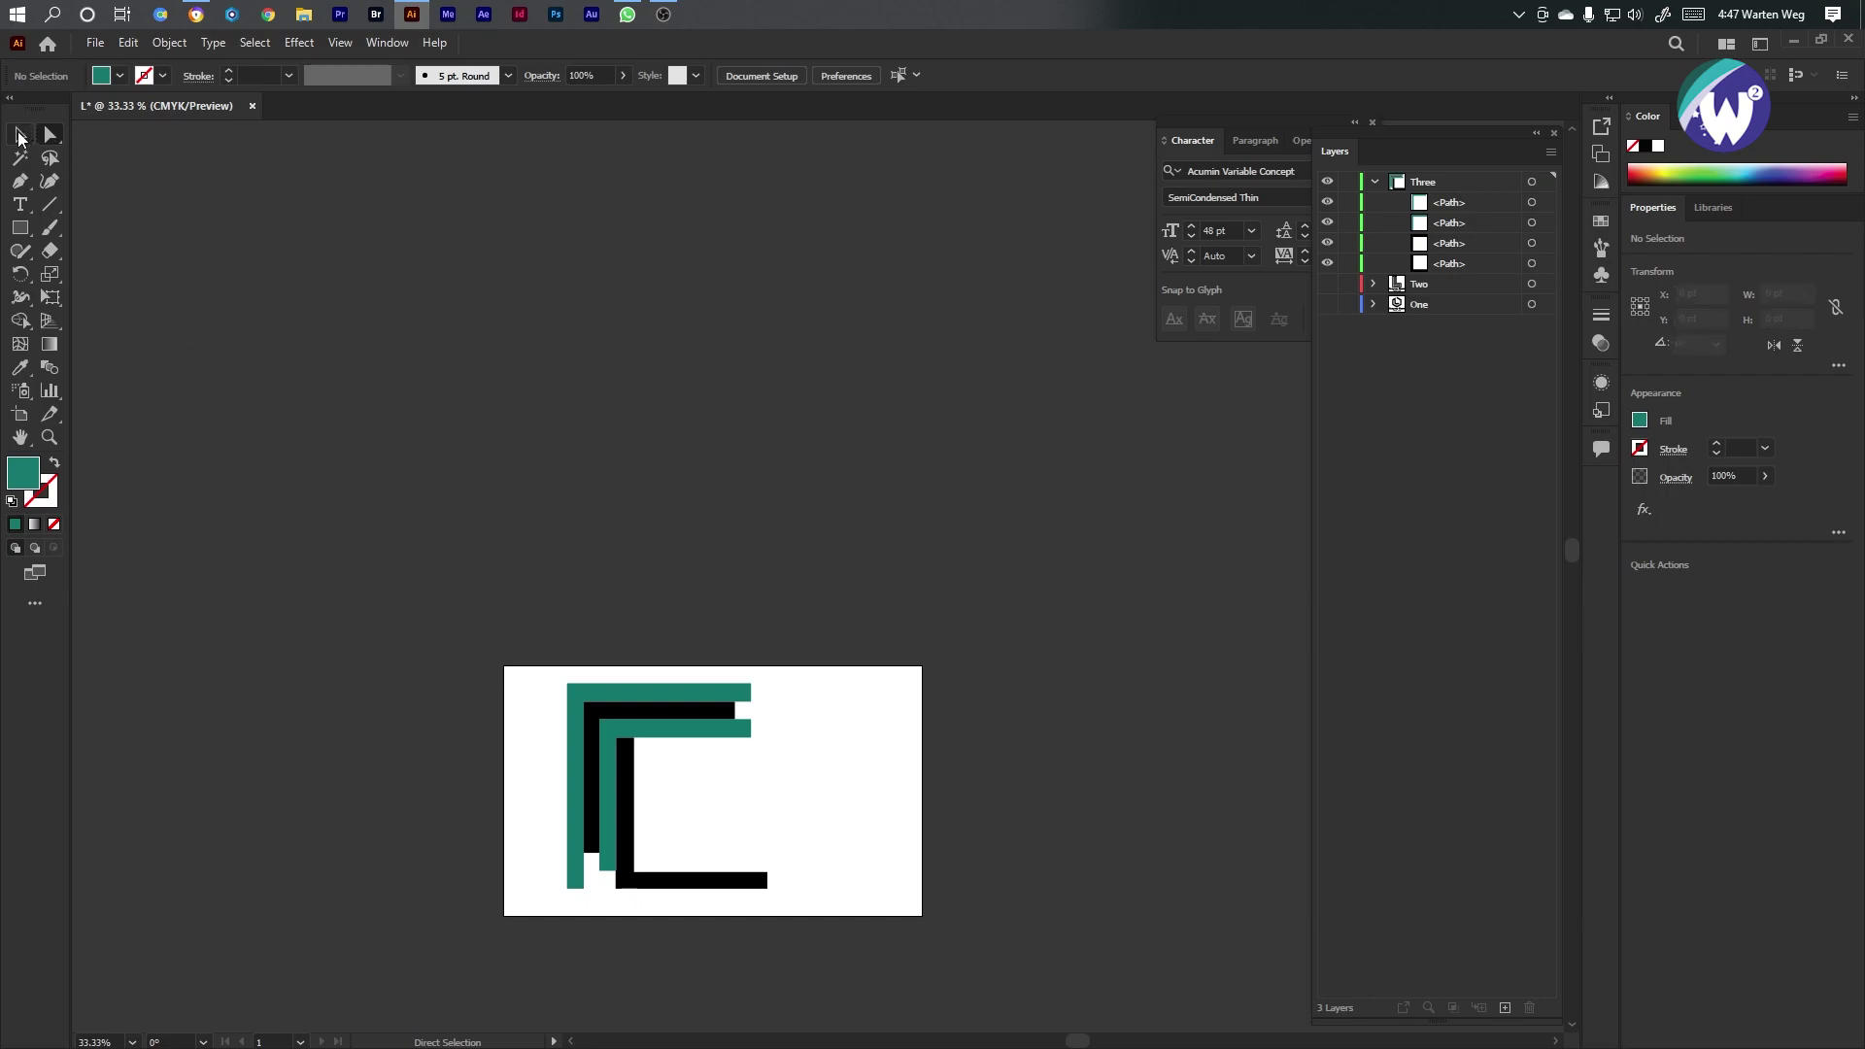
click(20, 136)
key(a)
key(ctrl+a)
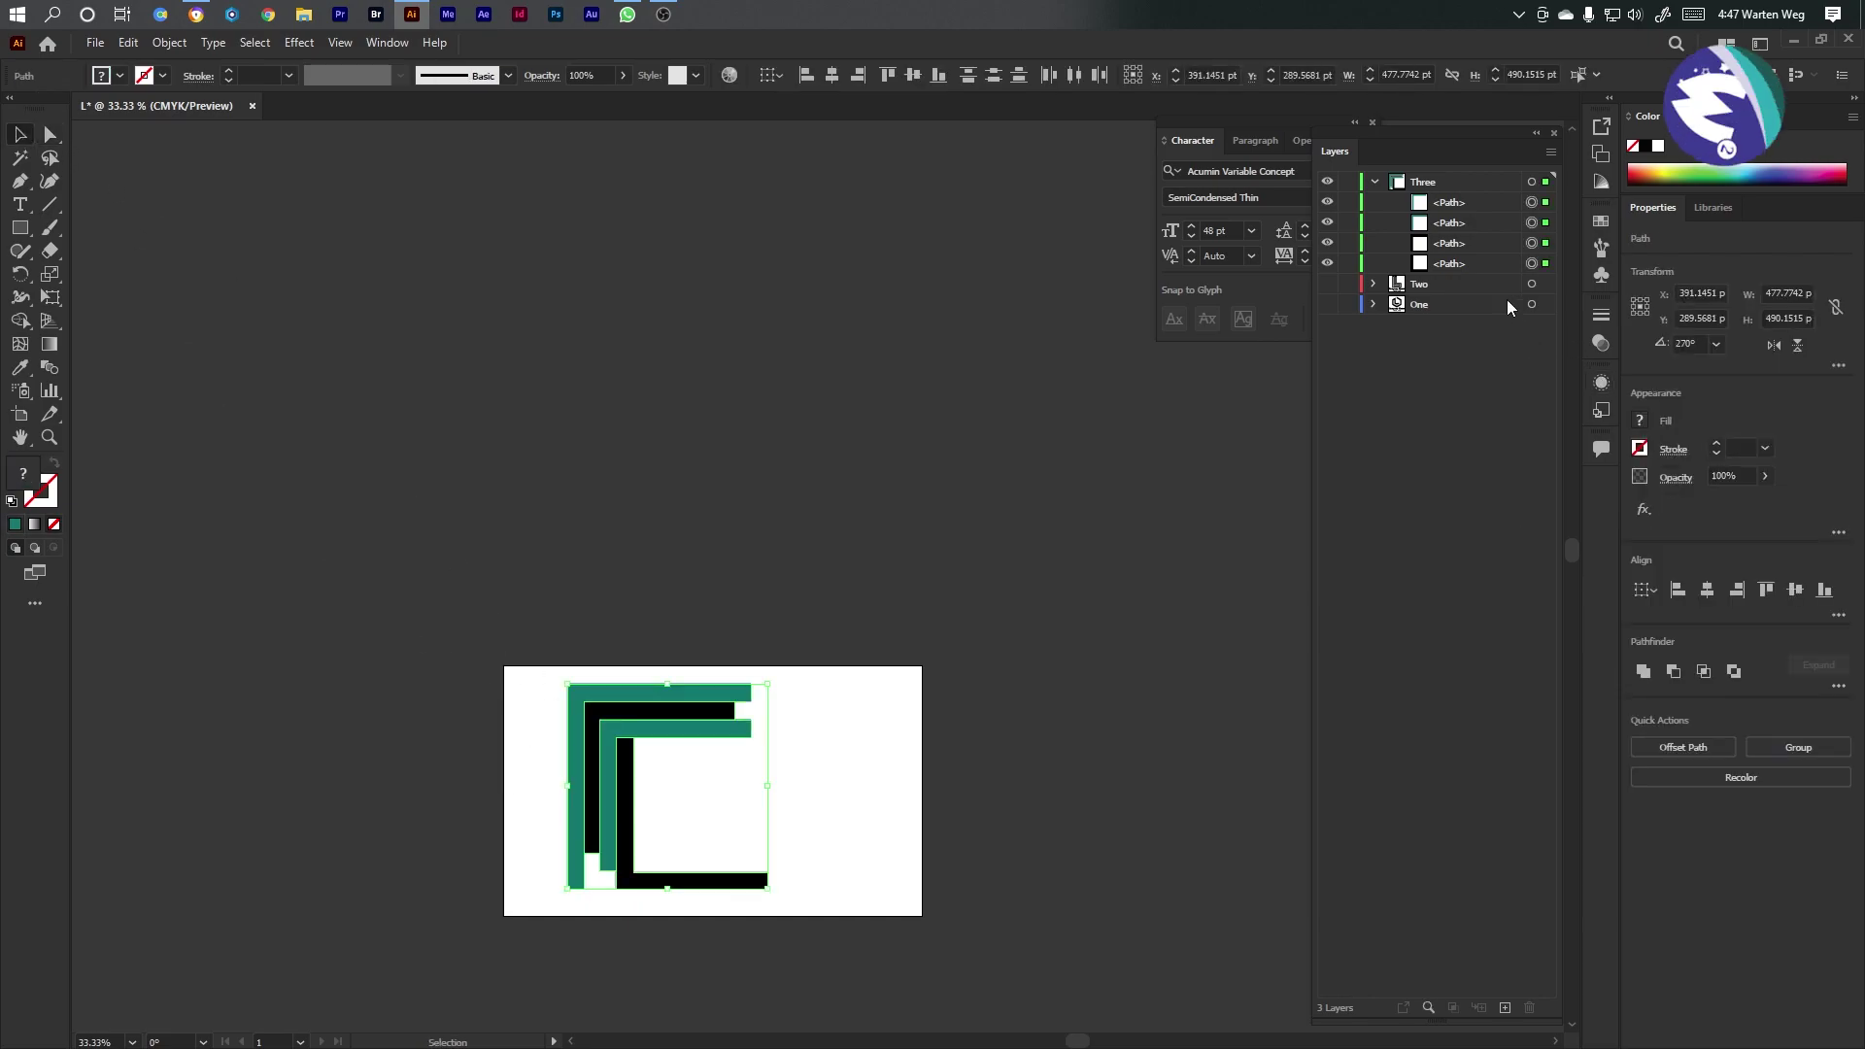
key(ctrl+g)
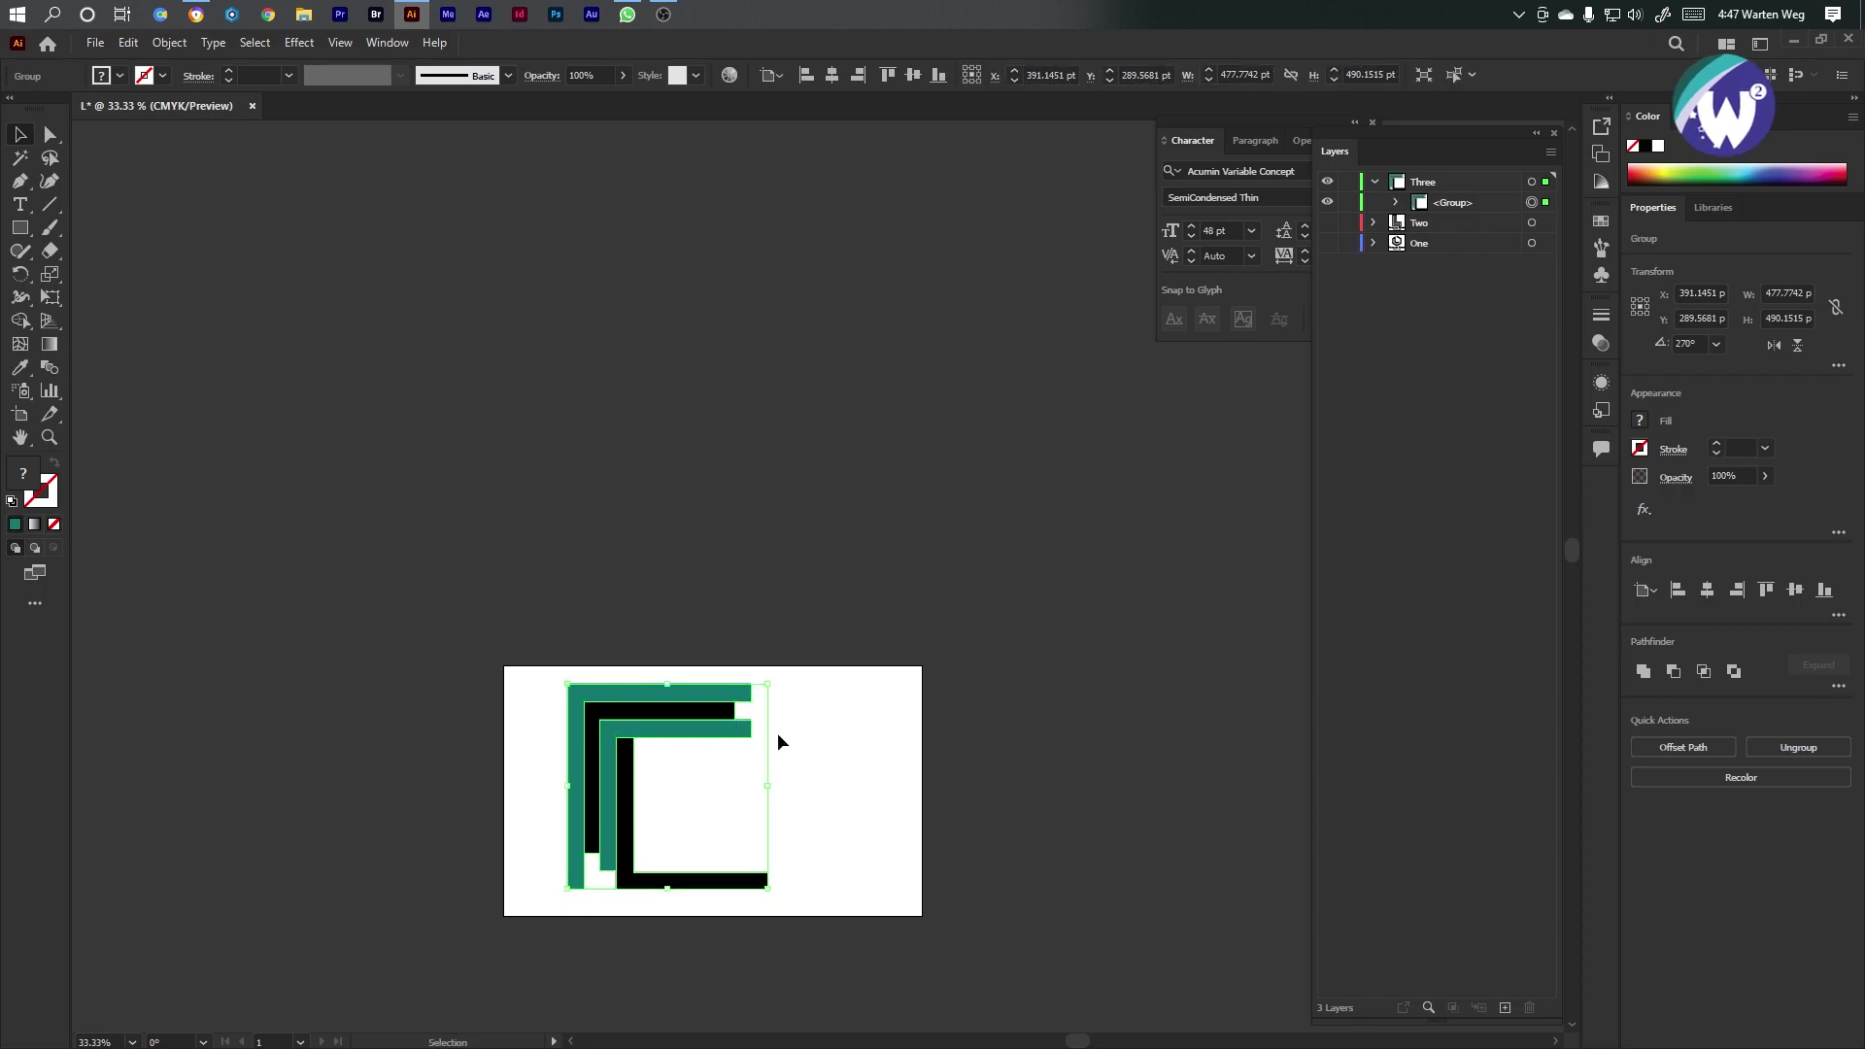
click(1444, 207)
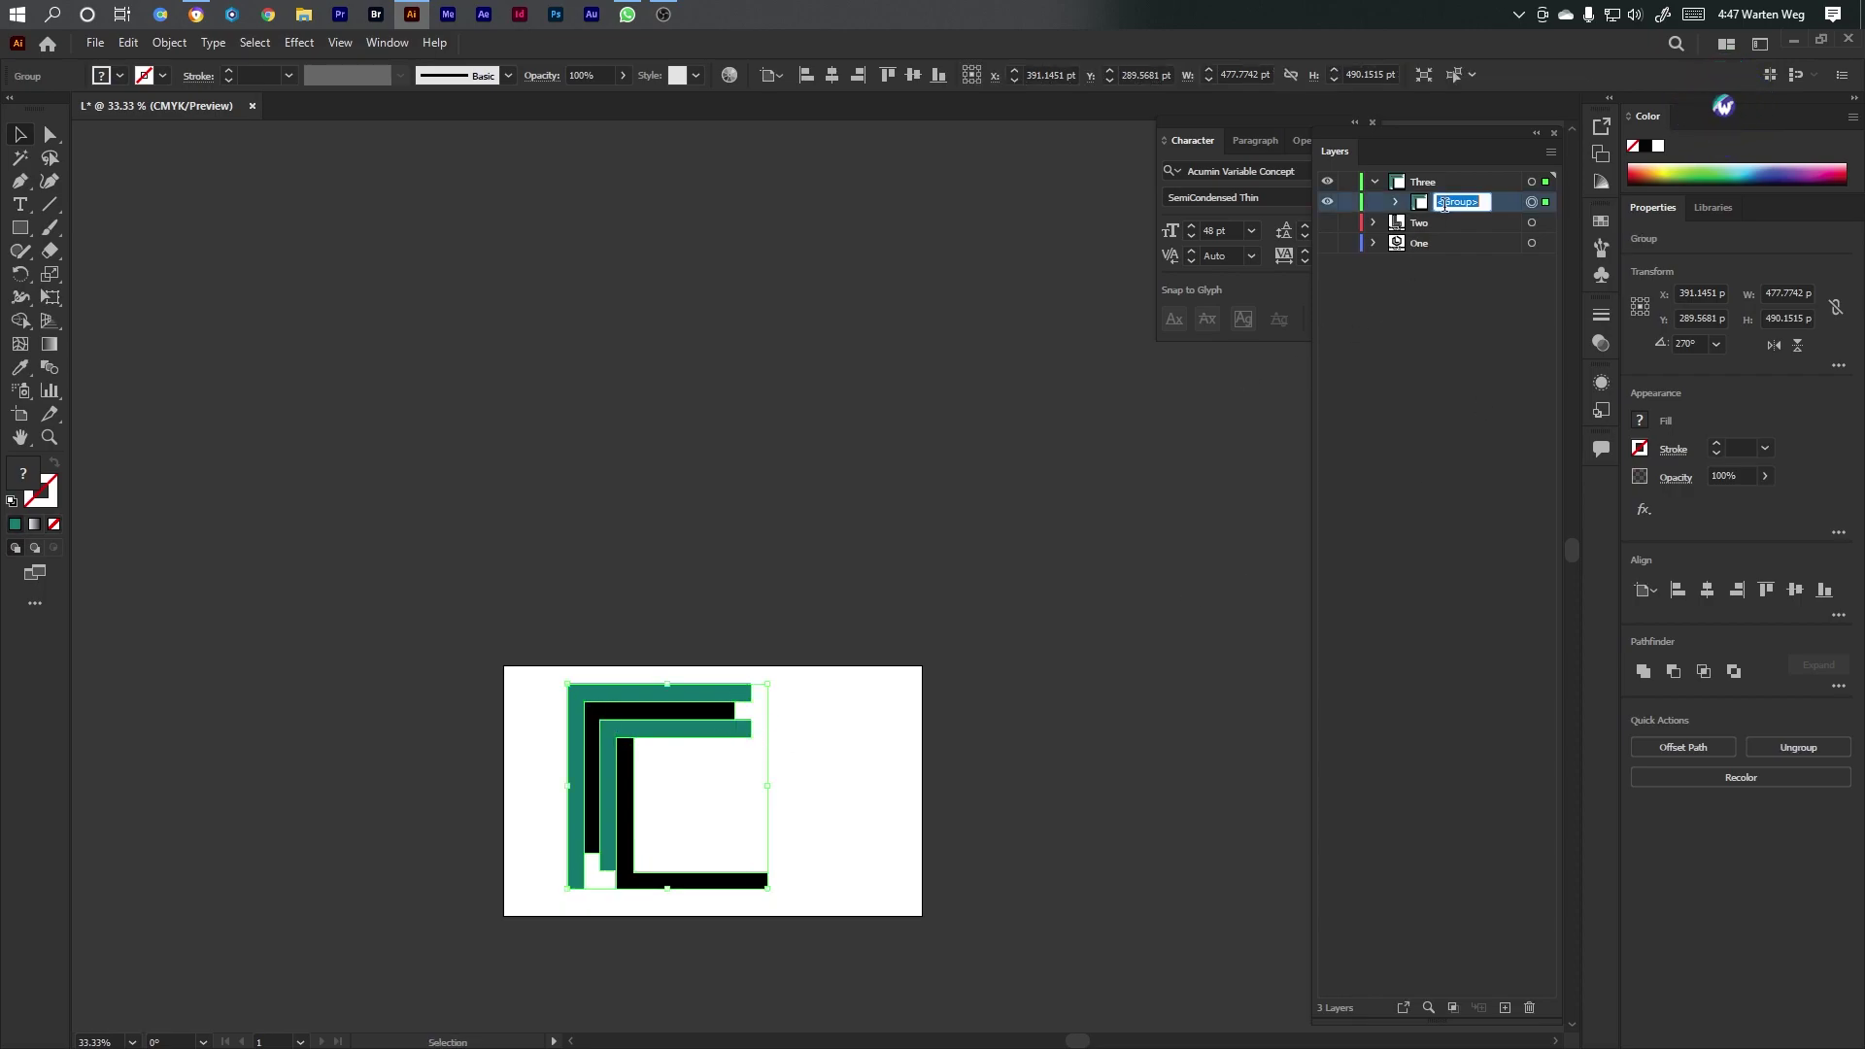
alt+drag(1468, 202, 1464, 218)
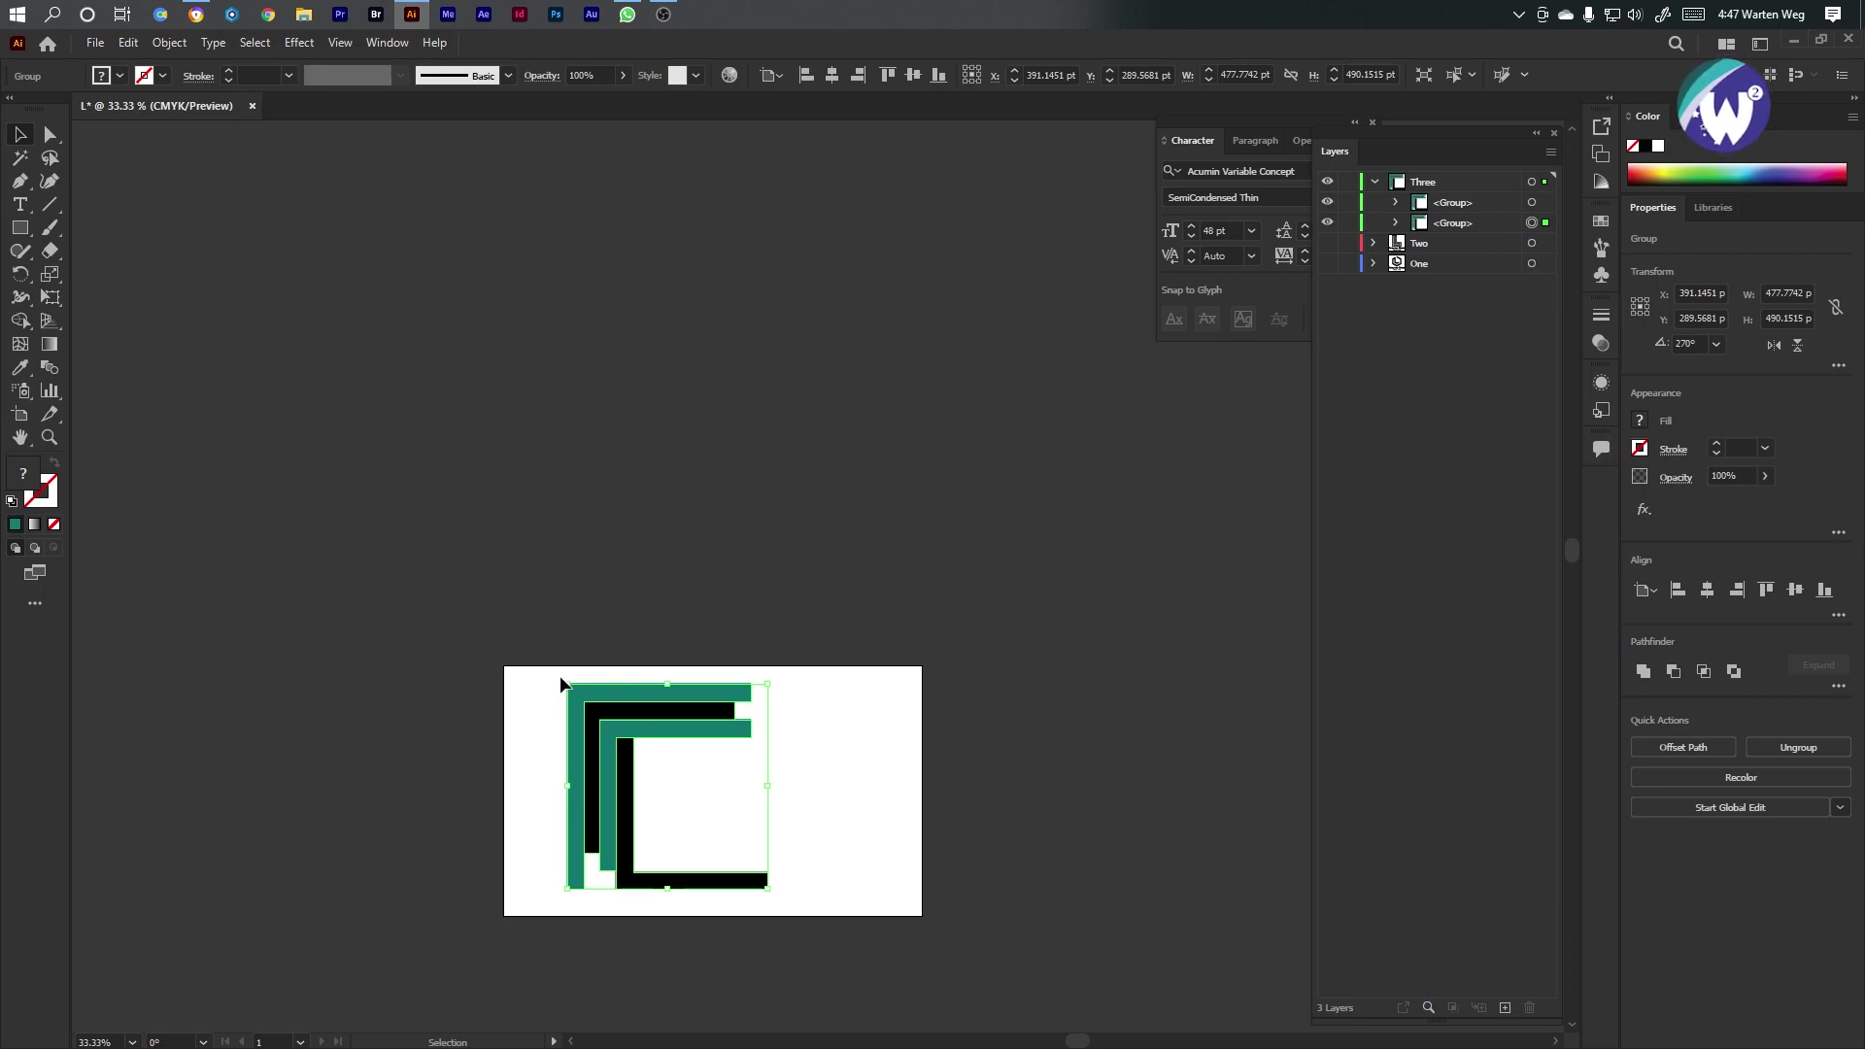
Rotate one group 180° opposite the other and scale both groups down together to about 556 × 450 pt overall
drag(559, 679, 785, 816)
scroll(766, 819, up, 2)
shift+click(420, 675)
drag(918, 738, 835, 741)
Set the rotated group flush on the original's bottom black bar, with its black vertical arm against the ends of the original's teal arms
scroll(677, 847, up, 3)
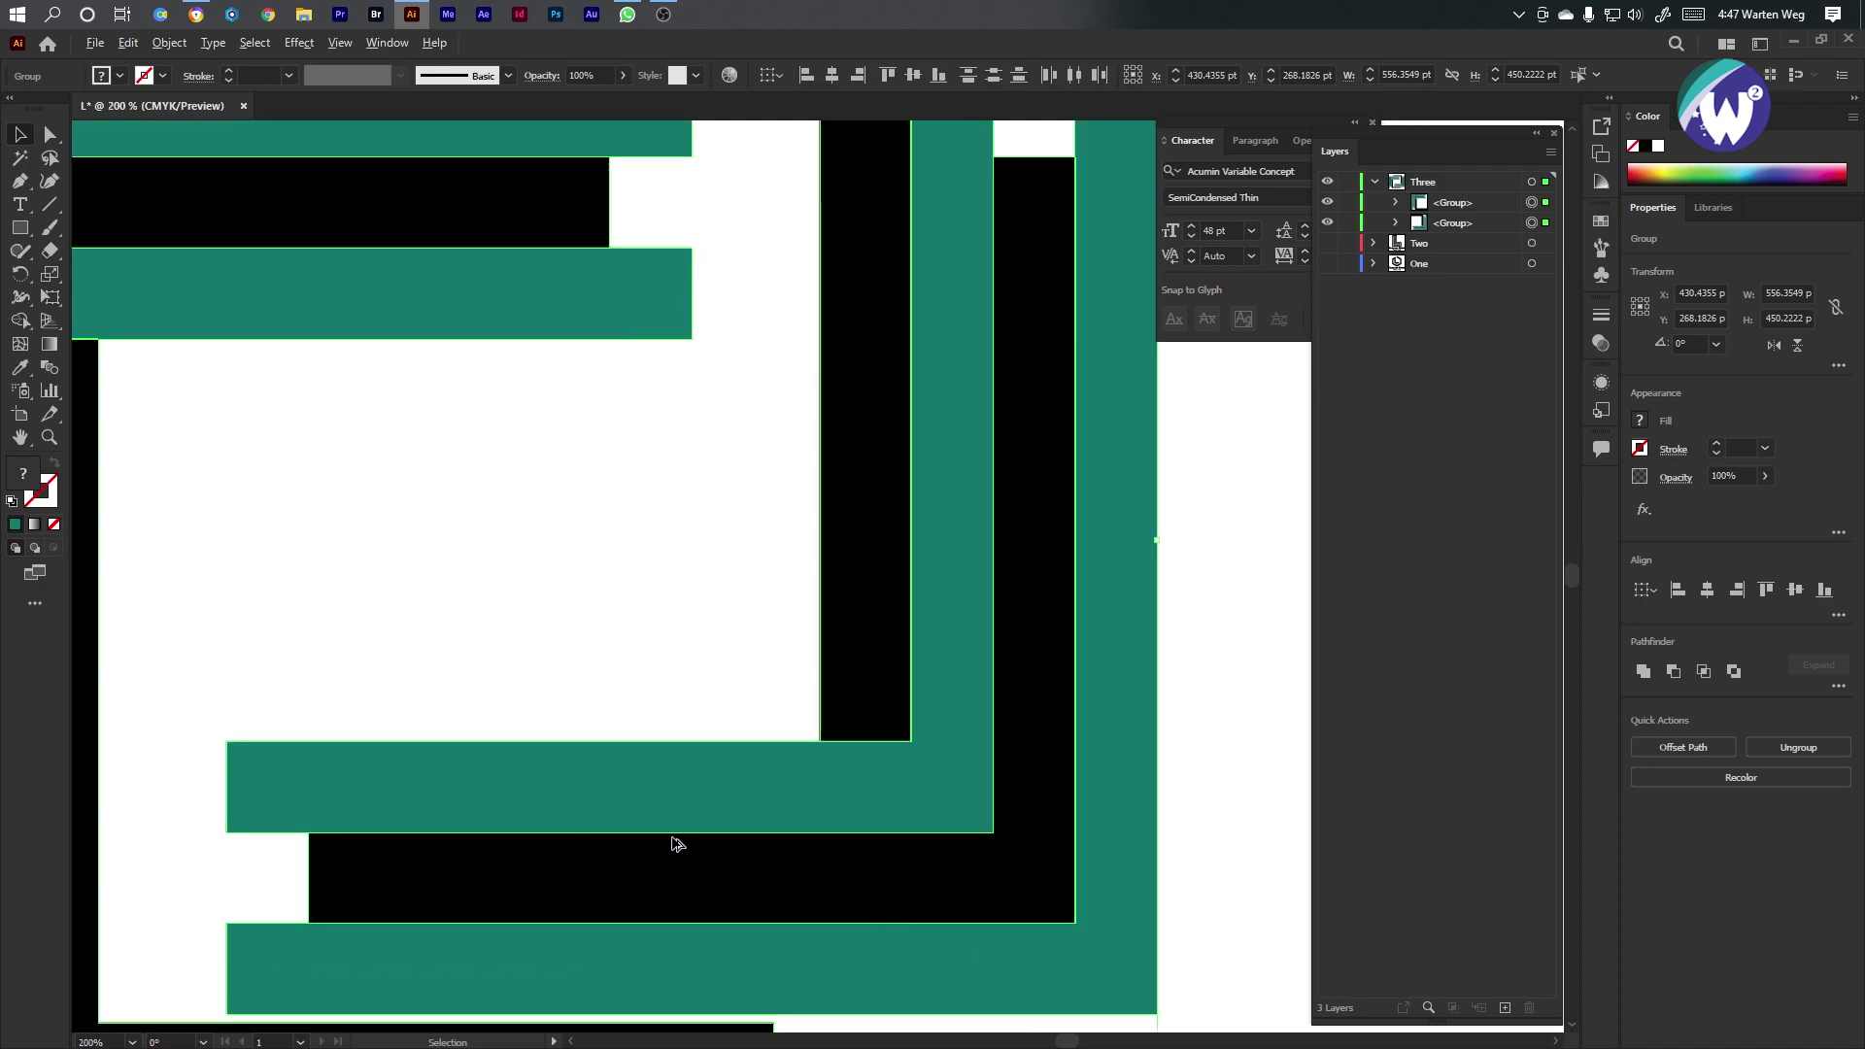
click(1068, 956)
click(852, 777)
scroll(841, 866, up, 4)
scroll(834, 892, down, 7)
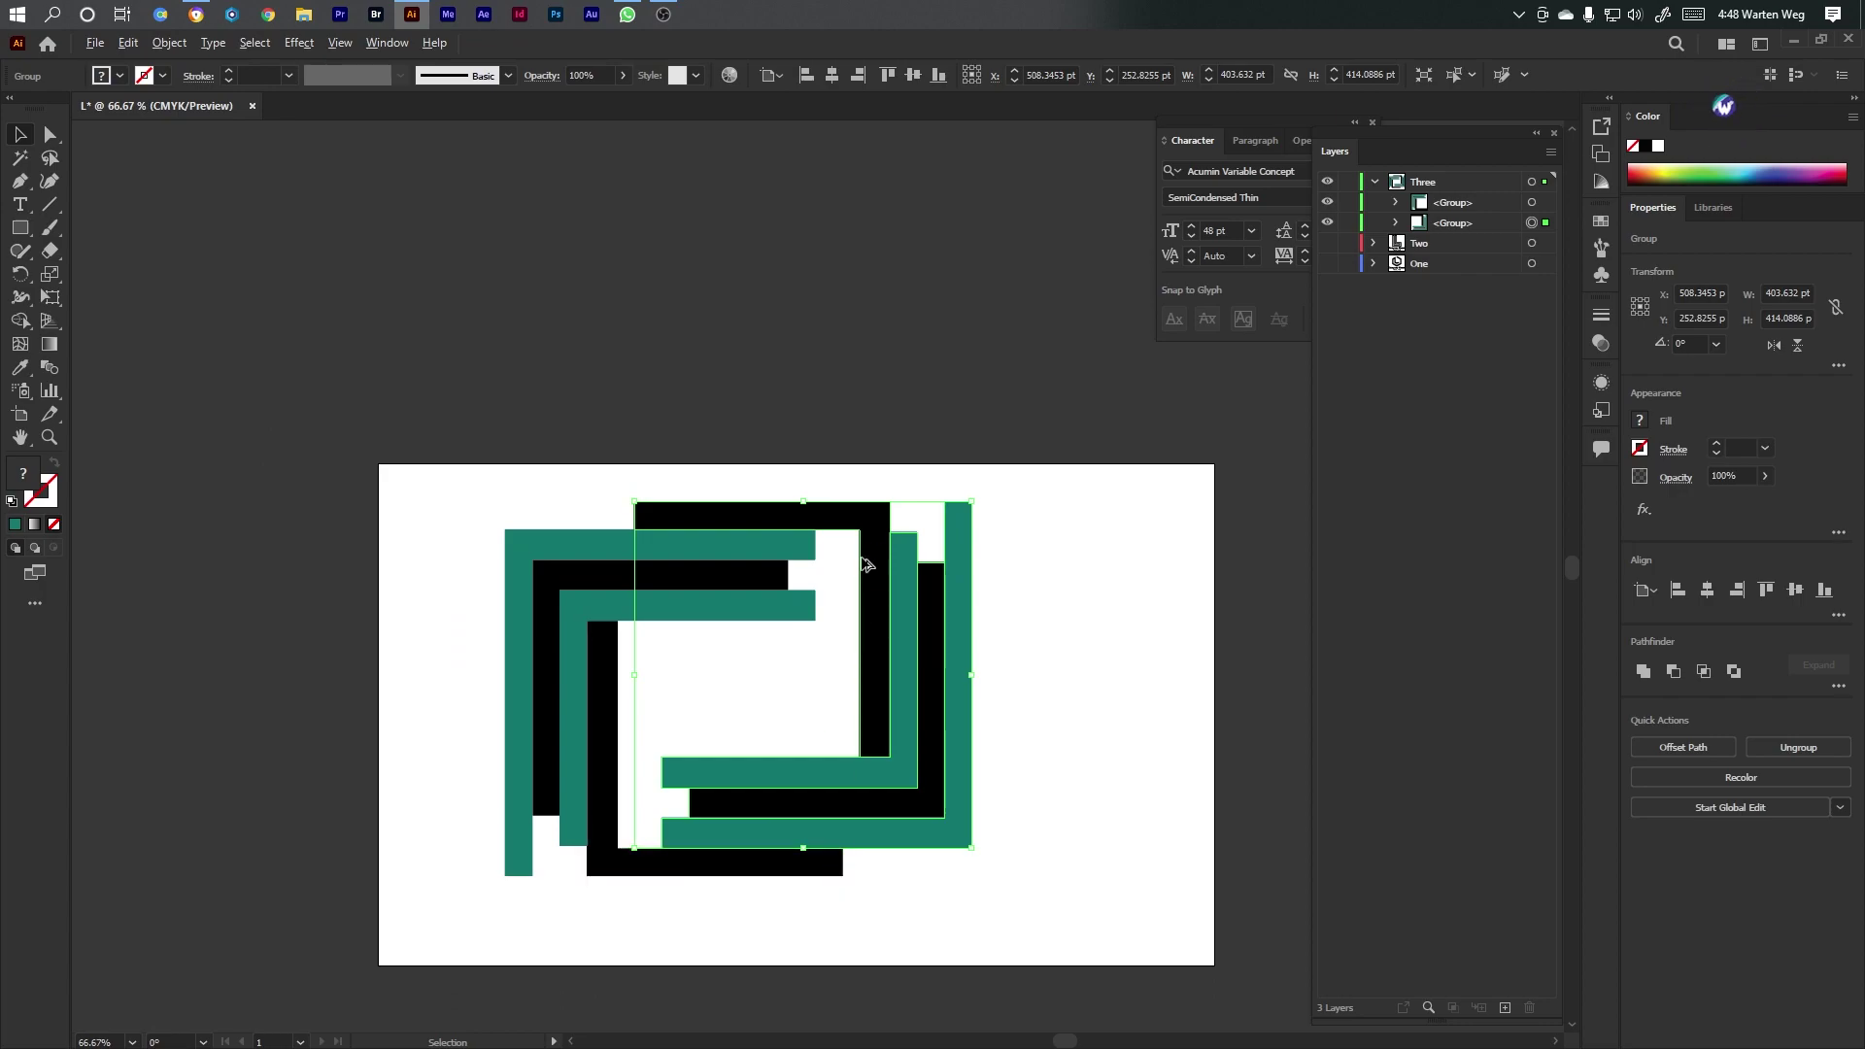
drag(877, 562, 796, 587)
scroll(825, 544, up, 5)
scroll(814, 534, up, 3)
scroll(885, 578, down, 6)
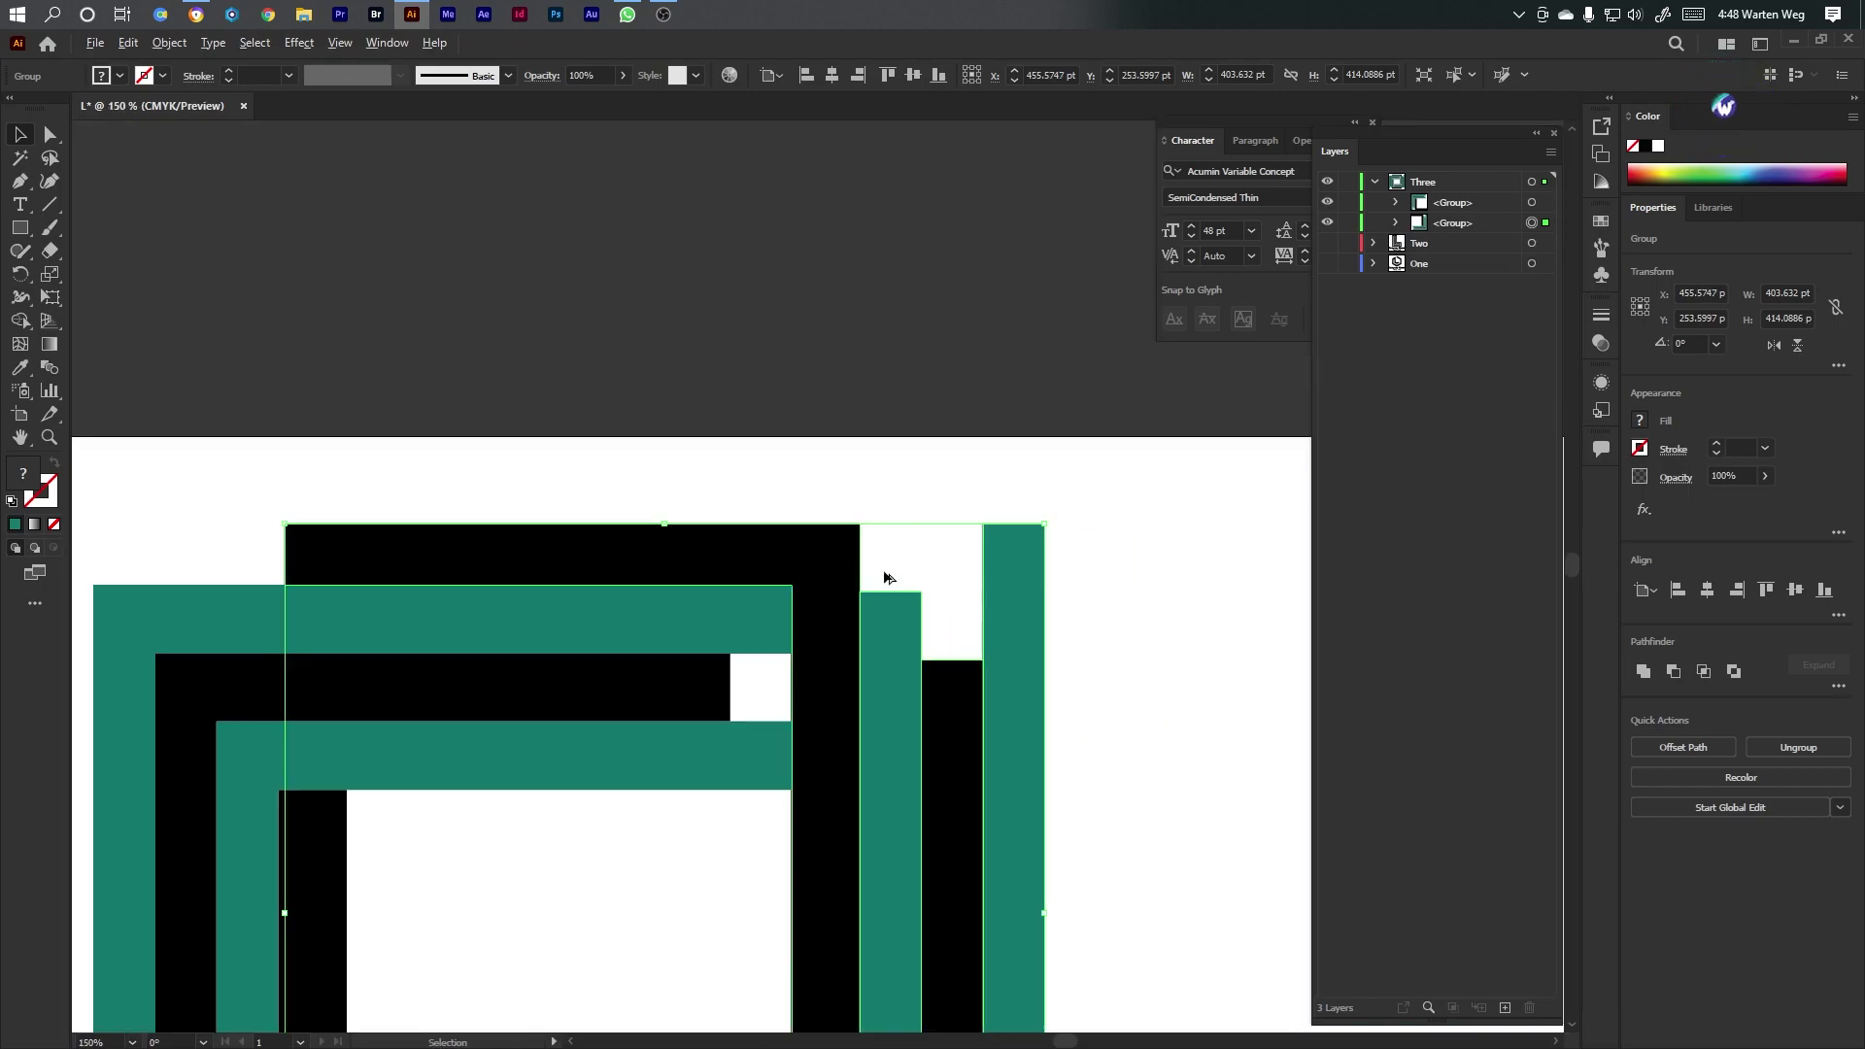
click(1115, 497)
scroll(1132, 563, down, 4)
scroll(1174, 647, up, 2)
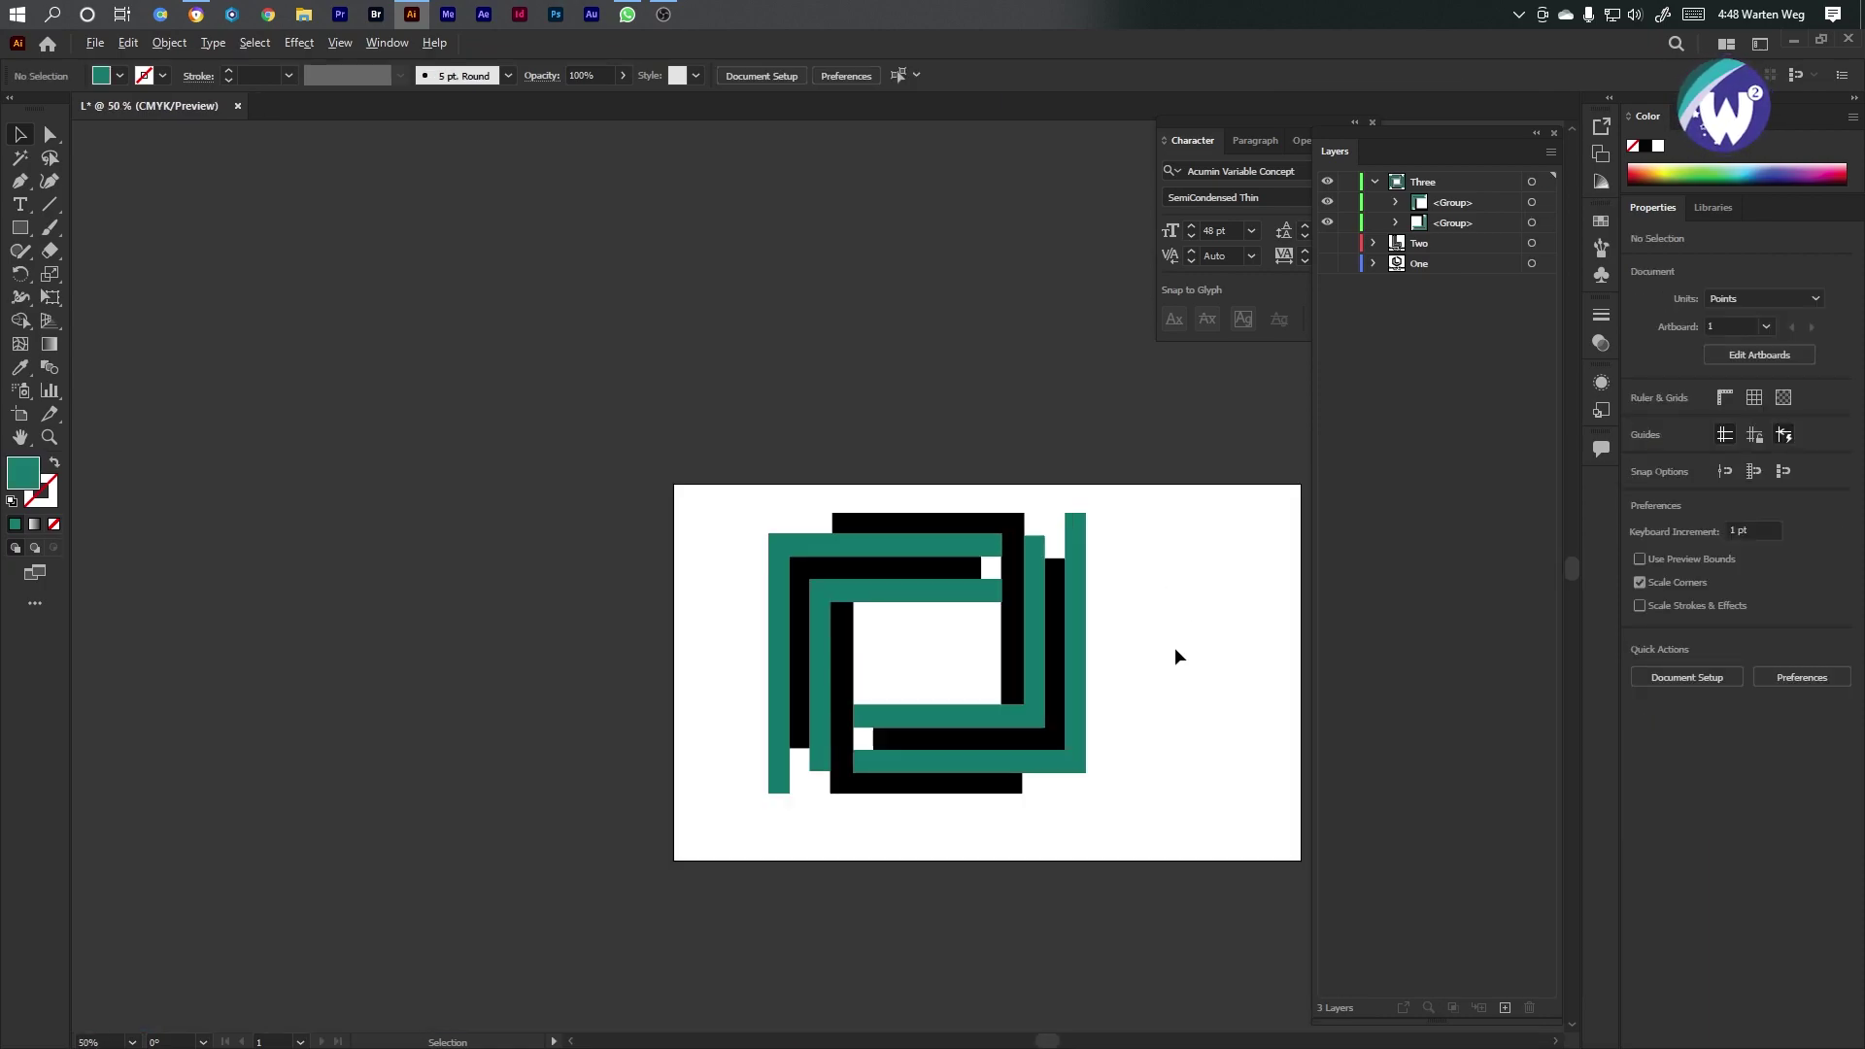
Ungroup both L groups into separate paths
drag(1132, 448, 598, 723)
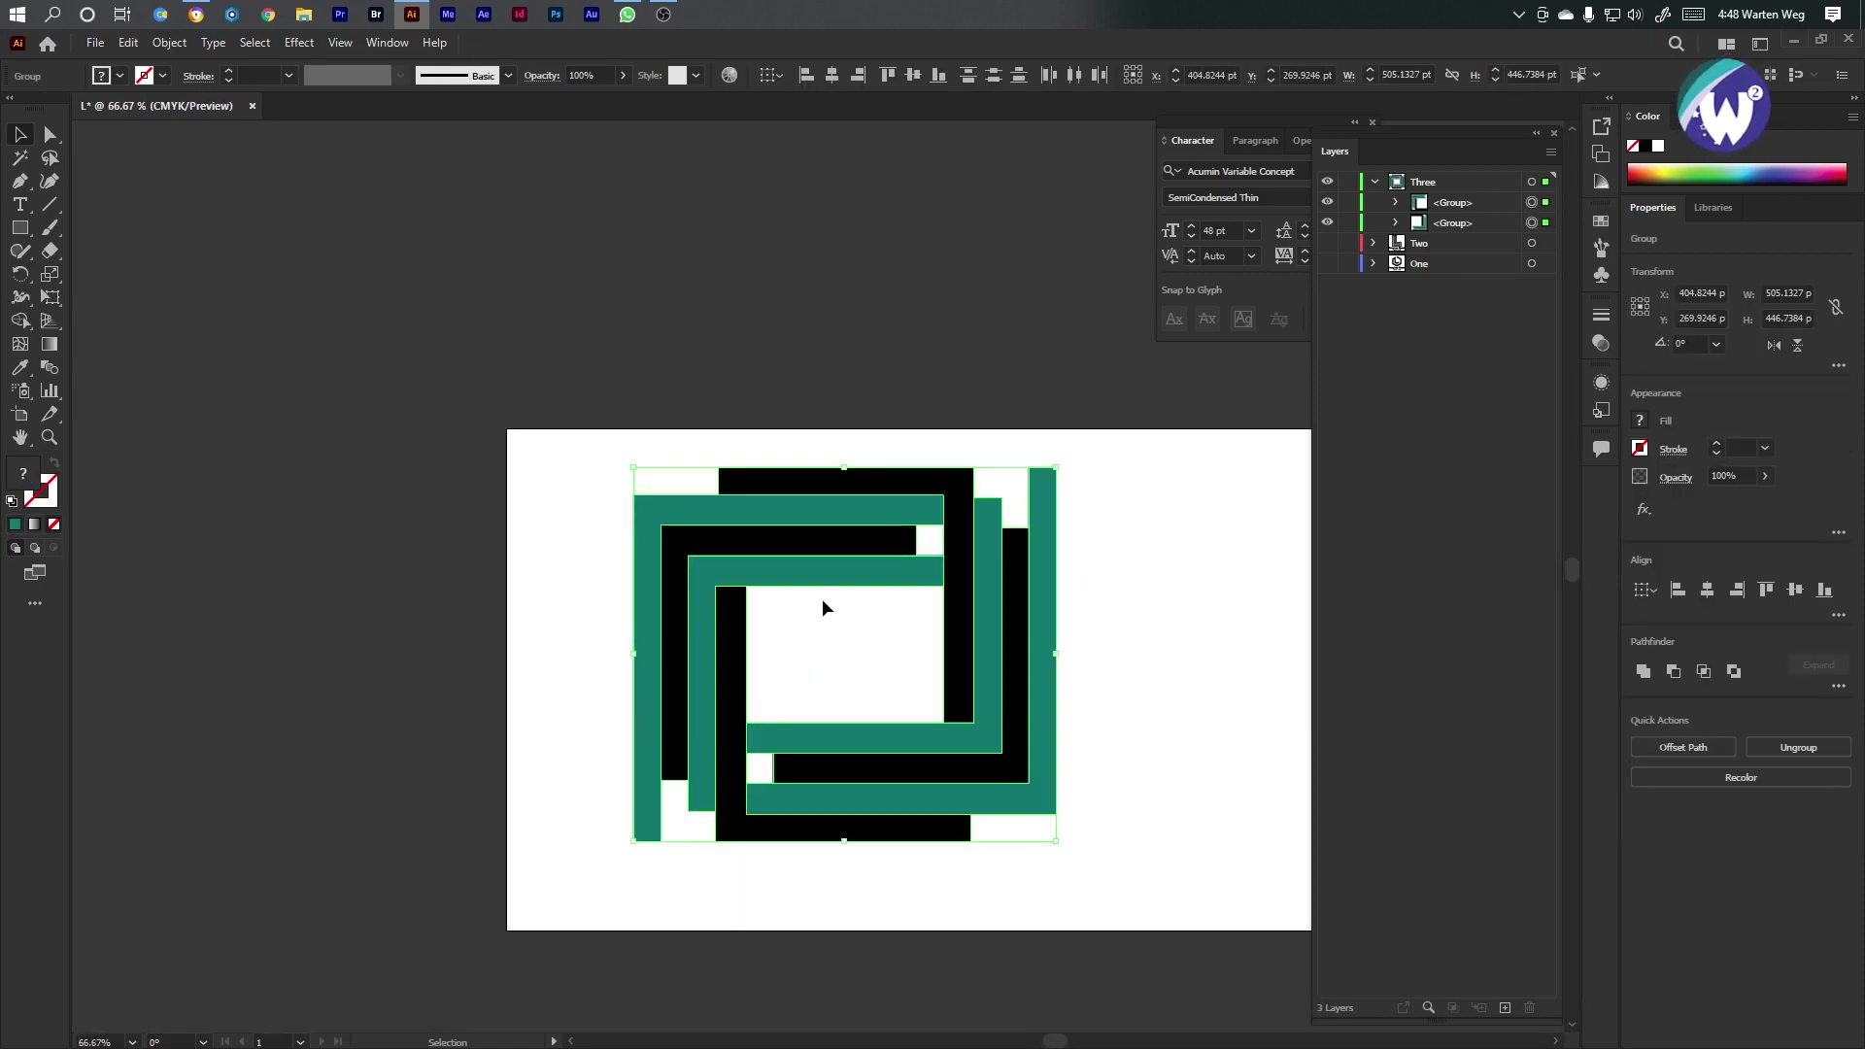
right_click(820, 599)
click(920, 750)
click(1117, 537)
Delete the four teal spacer L shapes from the logo
click(873, 517)
key(Delete)
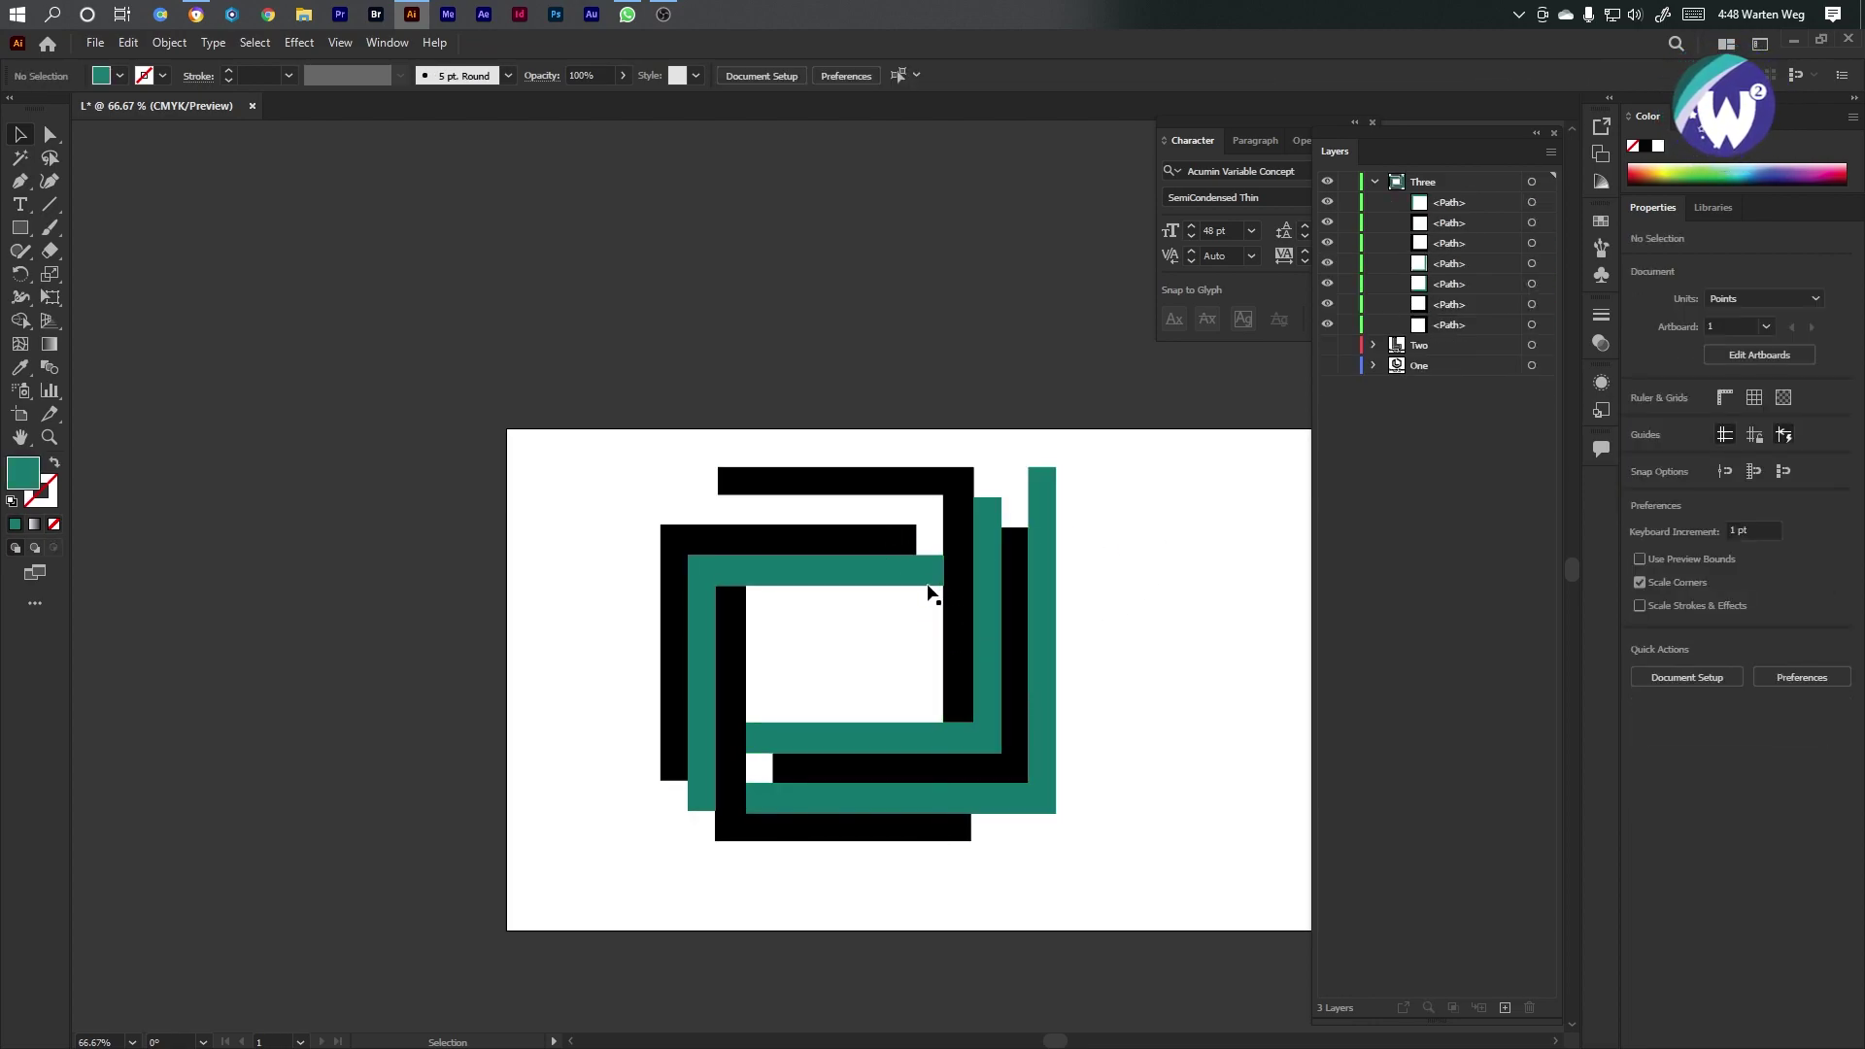
click(904, 573)
key(Delete)
key(Delete)
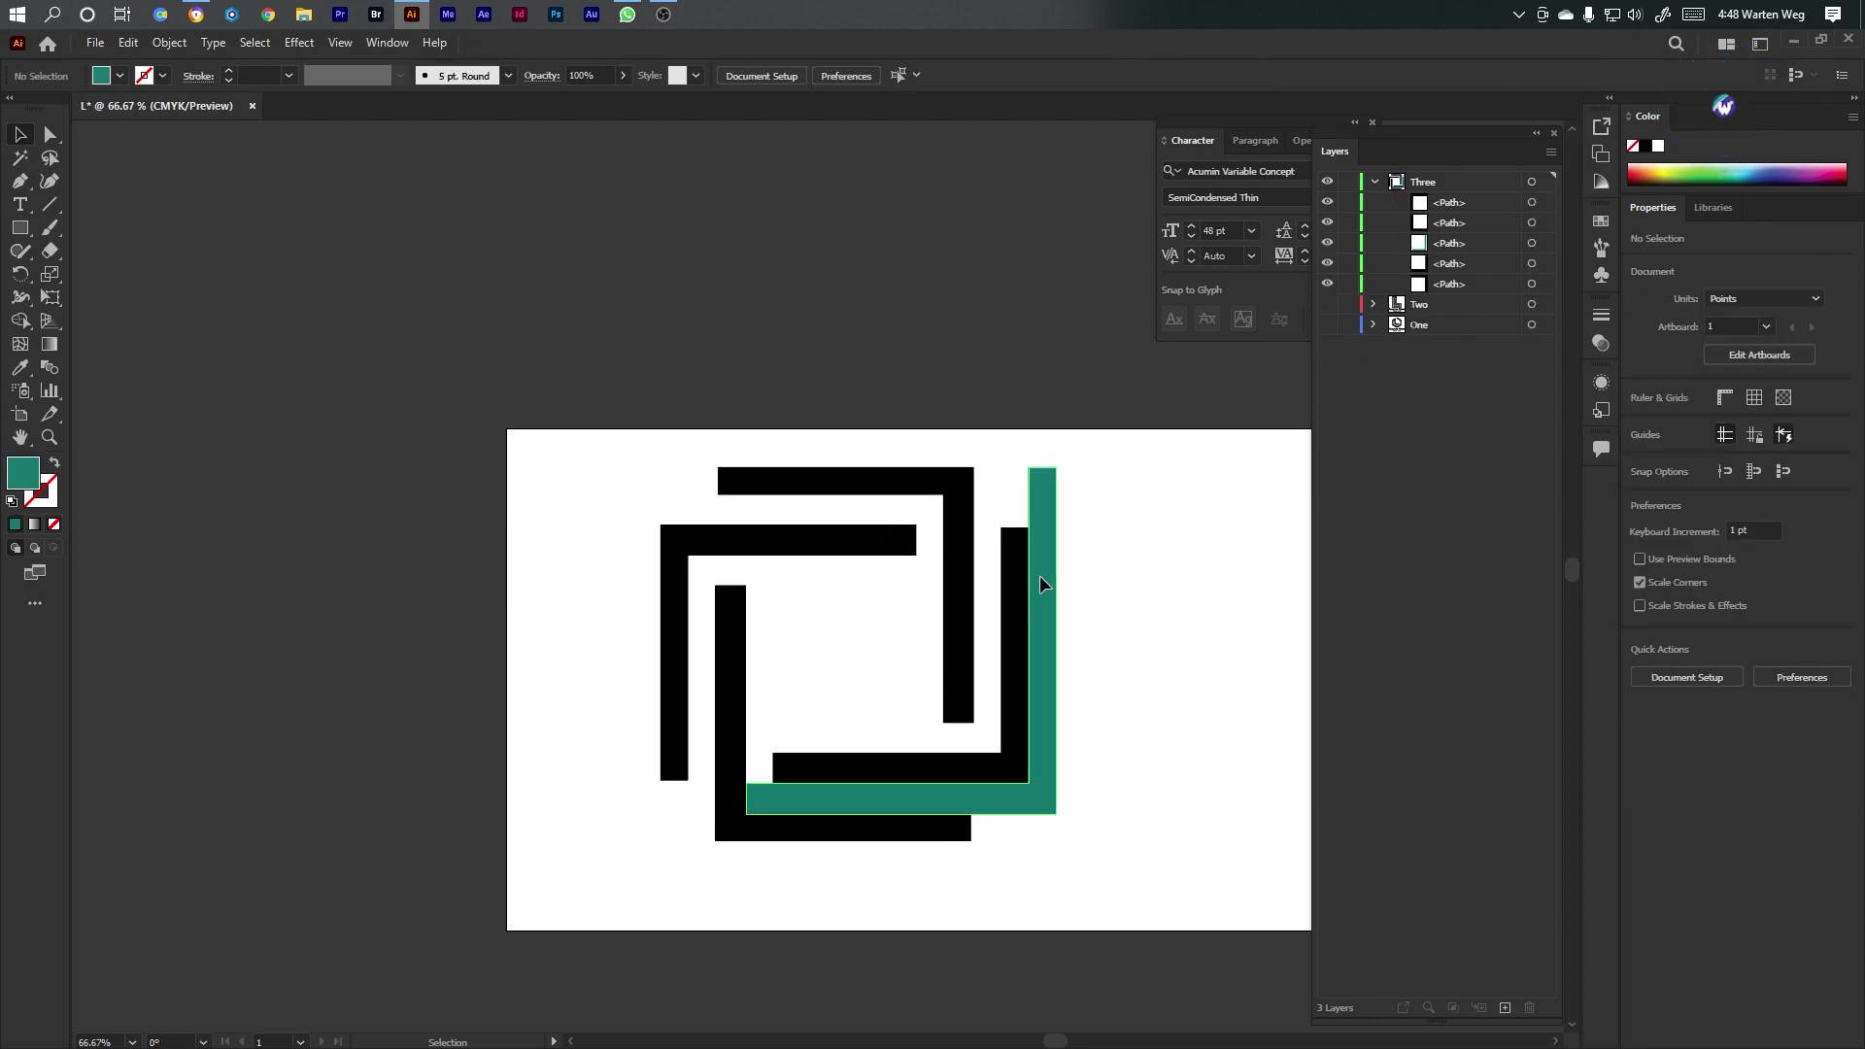
click(1039, 575)
key(Delete)
Rotate the four black L shapes together by 45° into a diamond and move it toward the artboard's centre
drag(1145, 529, 568, 760)
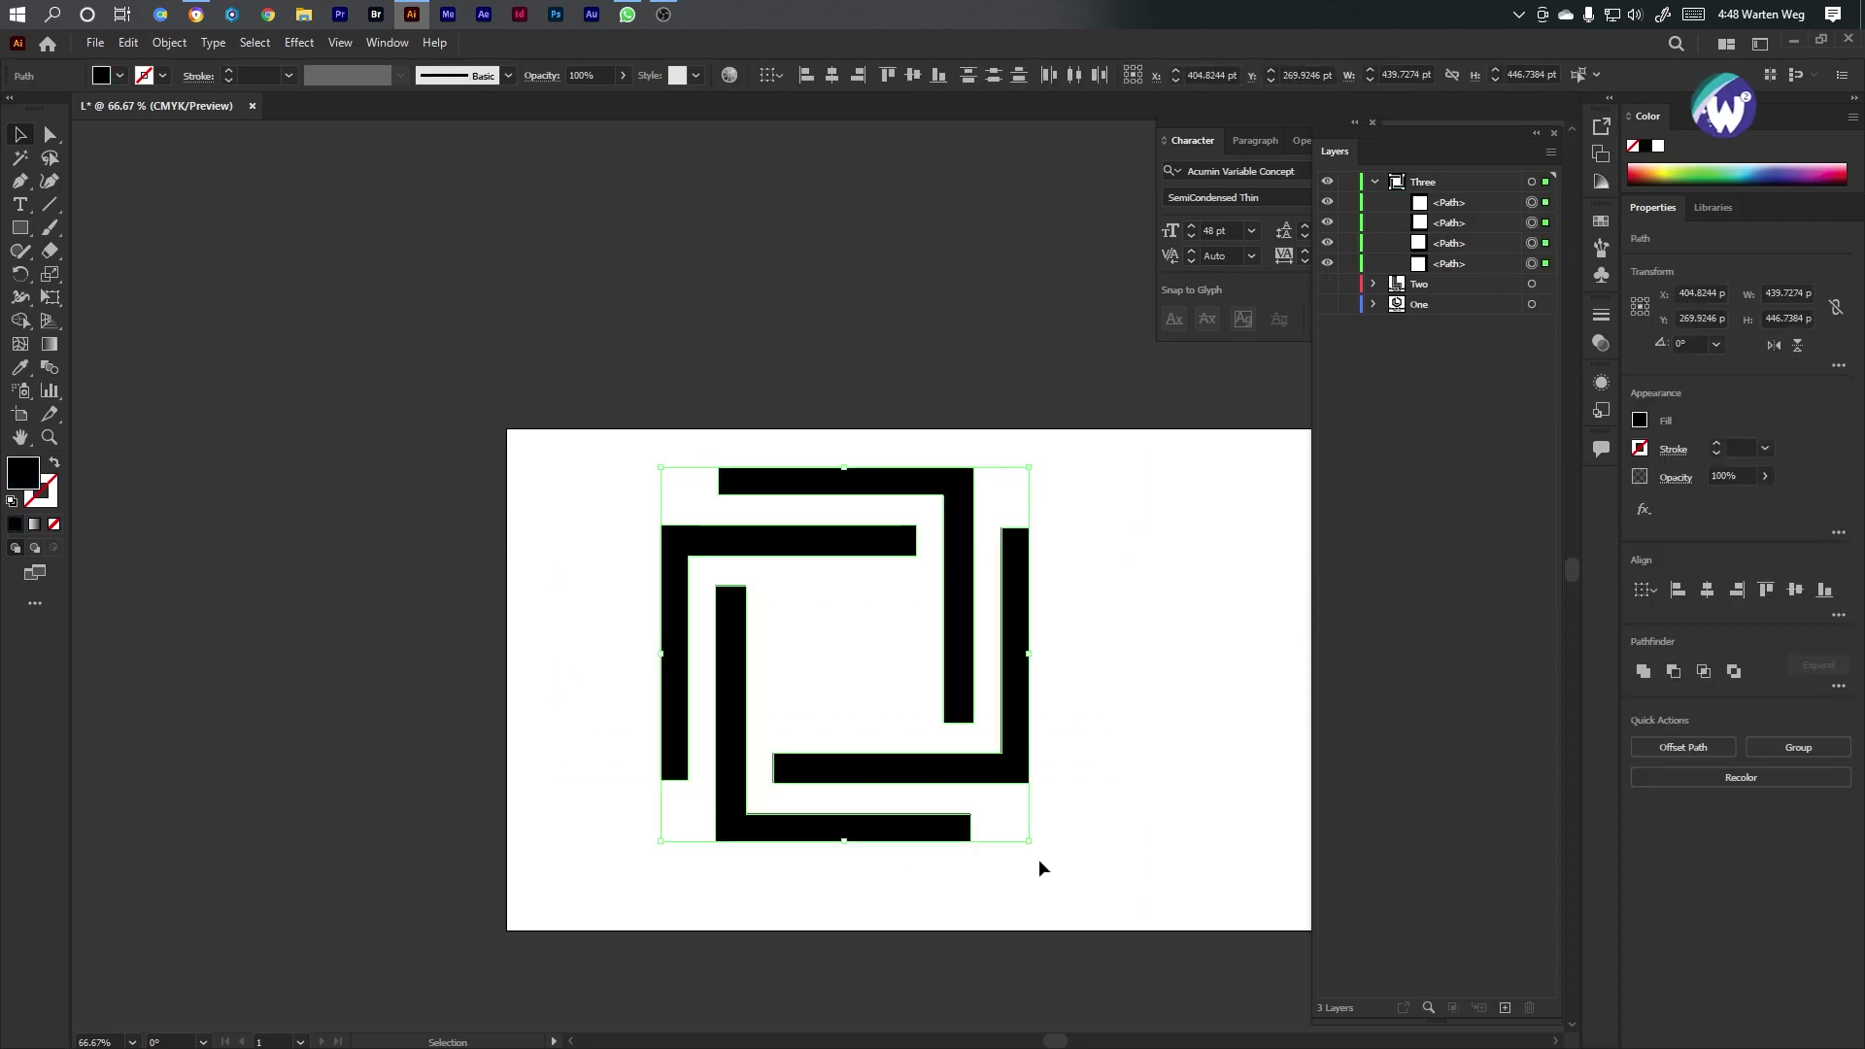
drag(1099, 808, 1109, 753)
mouse_move(1009, 664)
mouse_down()
mouse_move(1021, 701)
mouse_move(1068, 683)
mouse_move(1038, 683)
mouse_up()
click(1093, 684)
Try a dark magenta fill on the diamond's left L shape, and undo the colour change
click(782, 664)
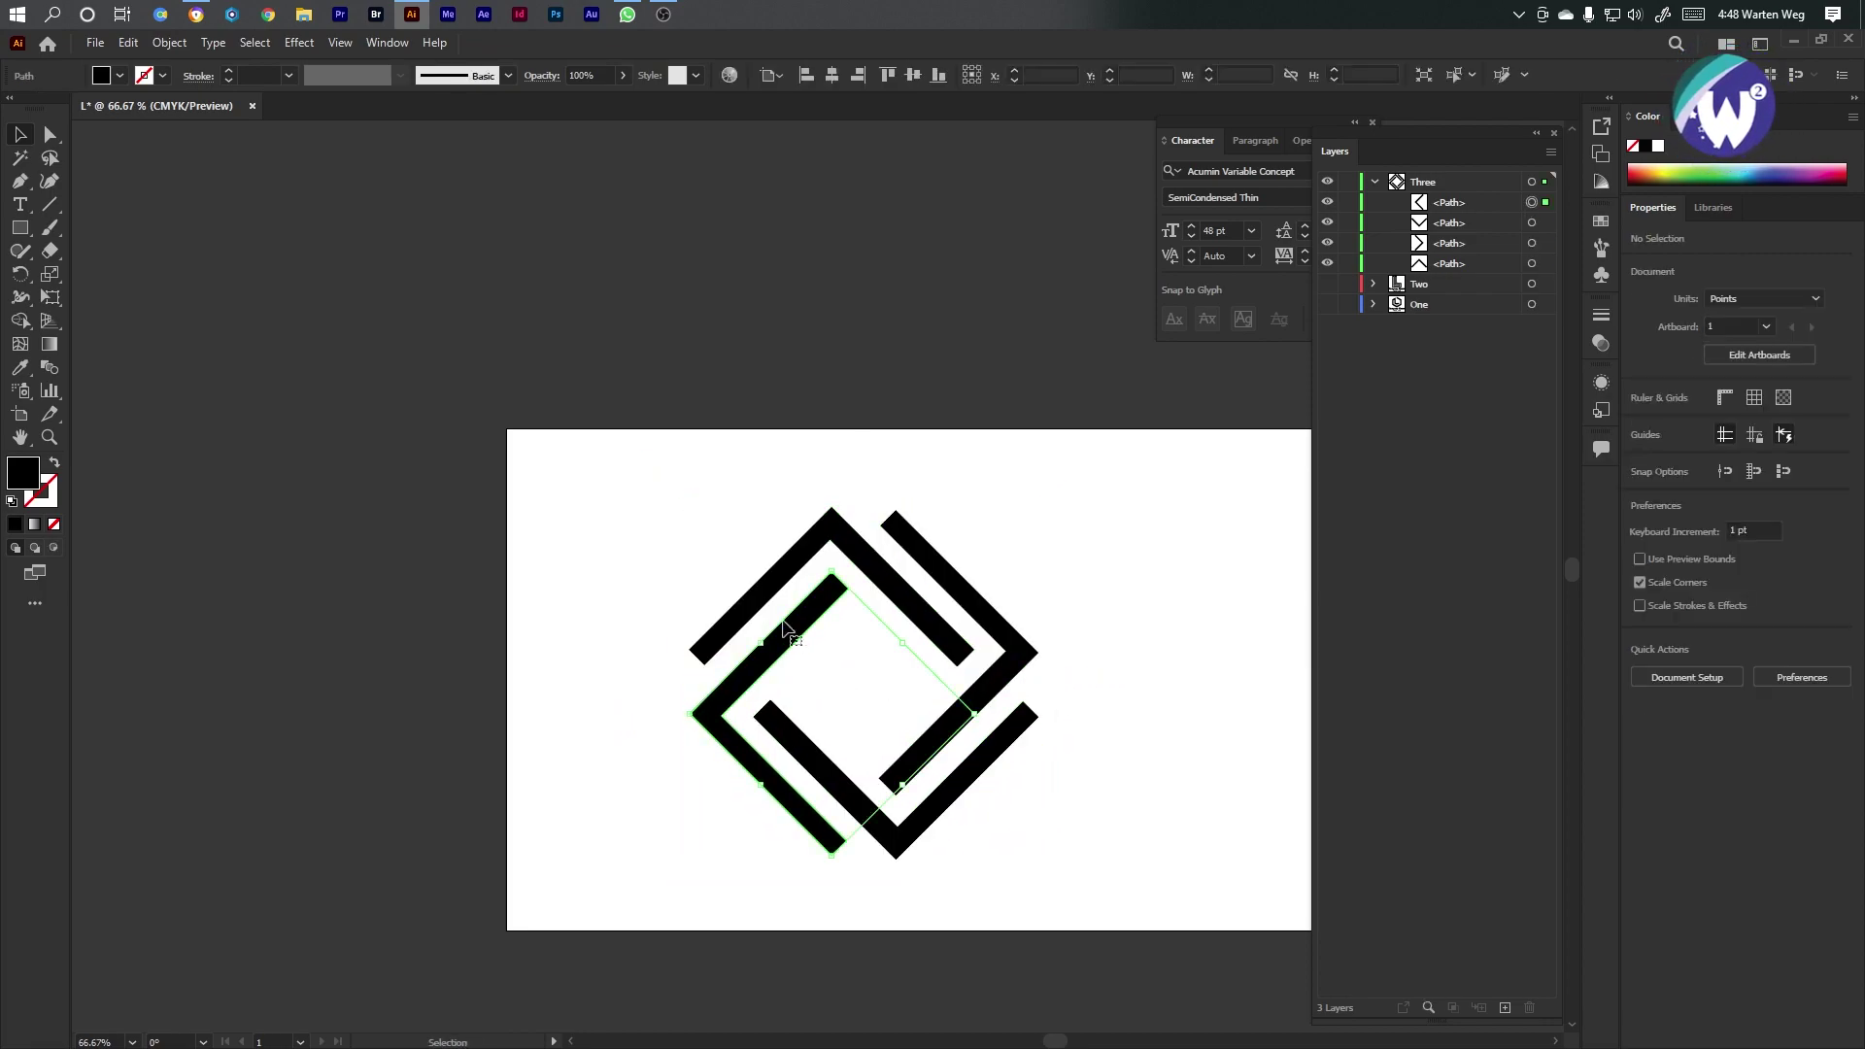
double_click(23, 474)
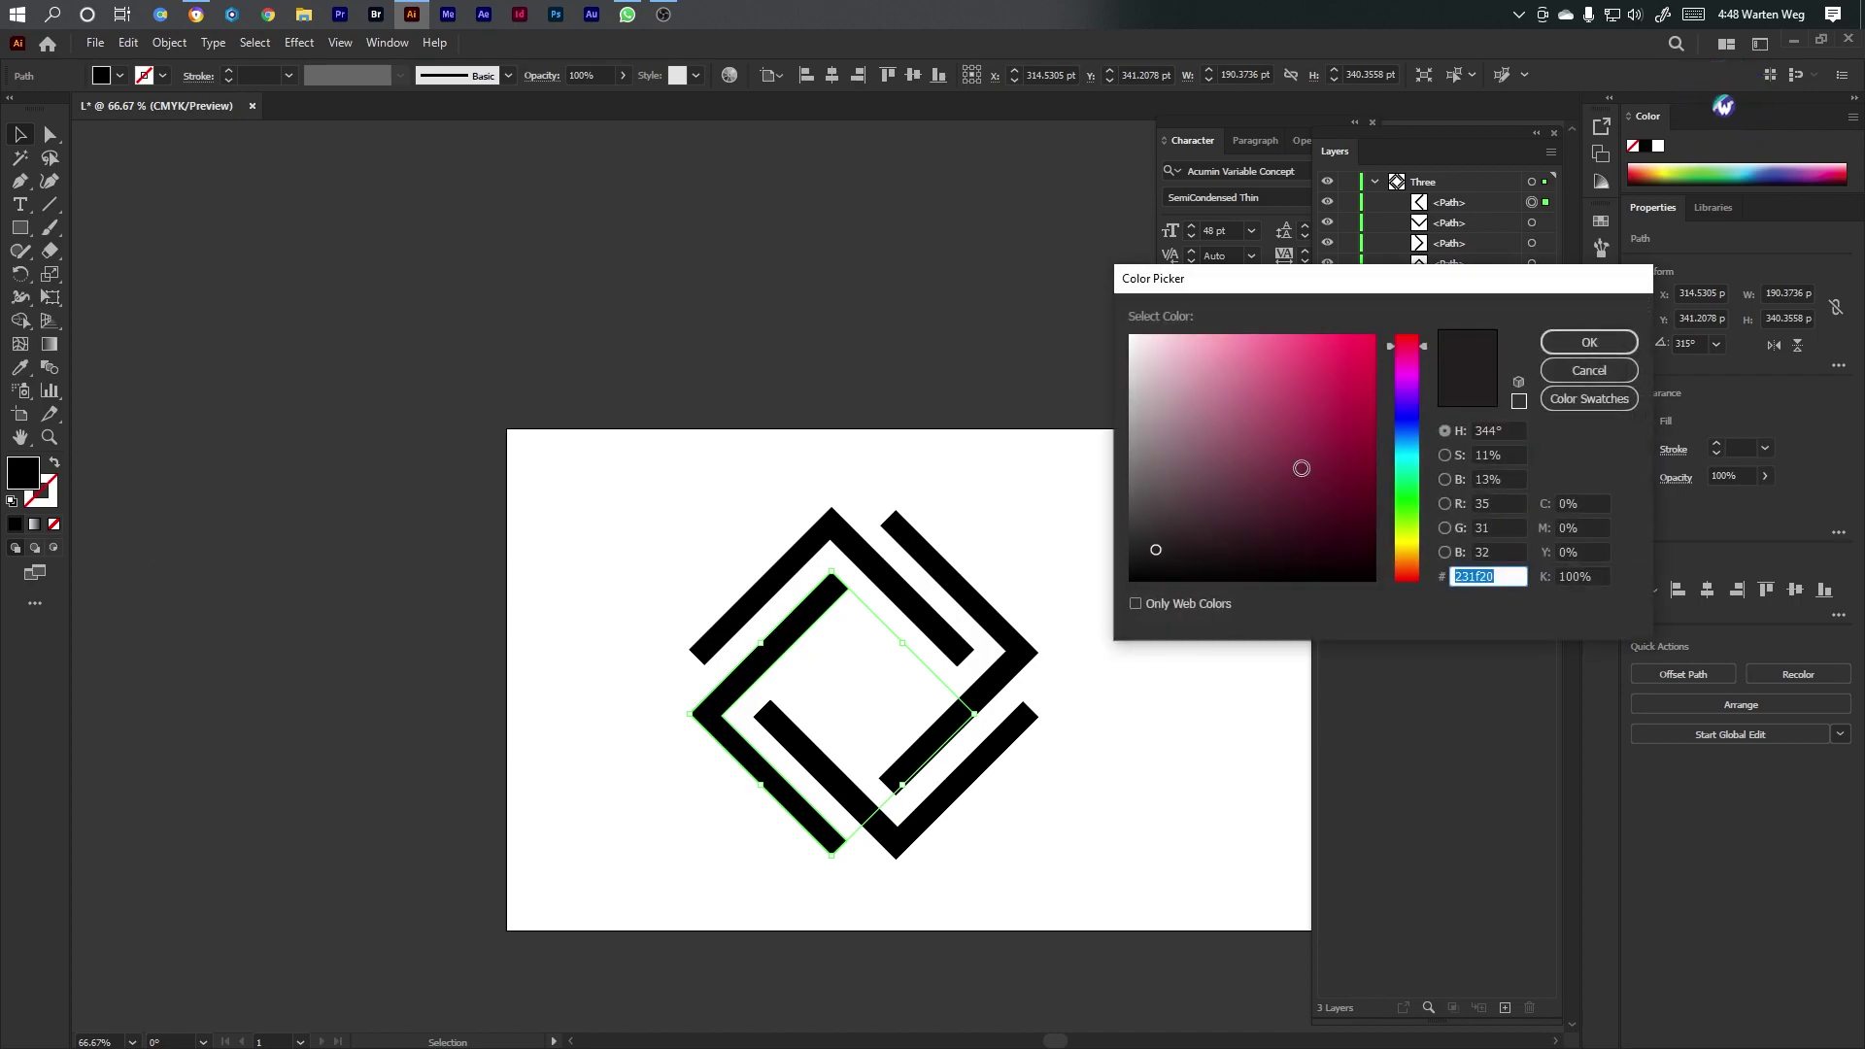
click(1329, 433)
click(1571, 343)
click(1214, 591)
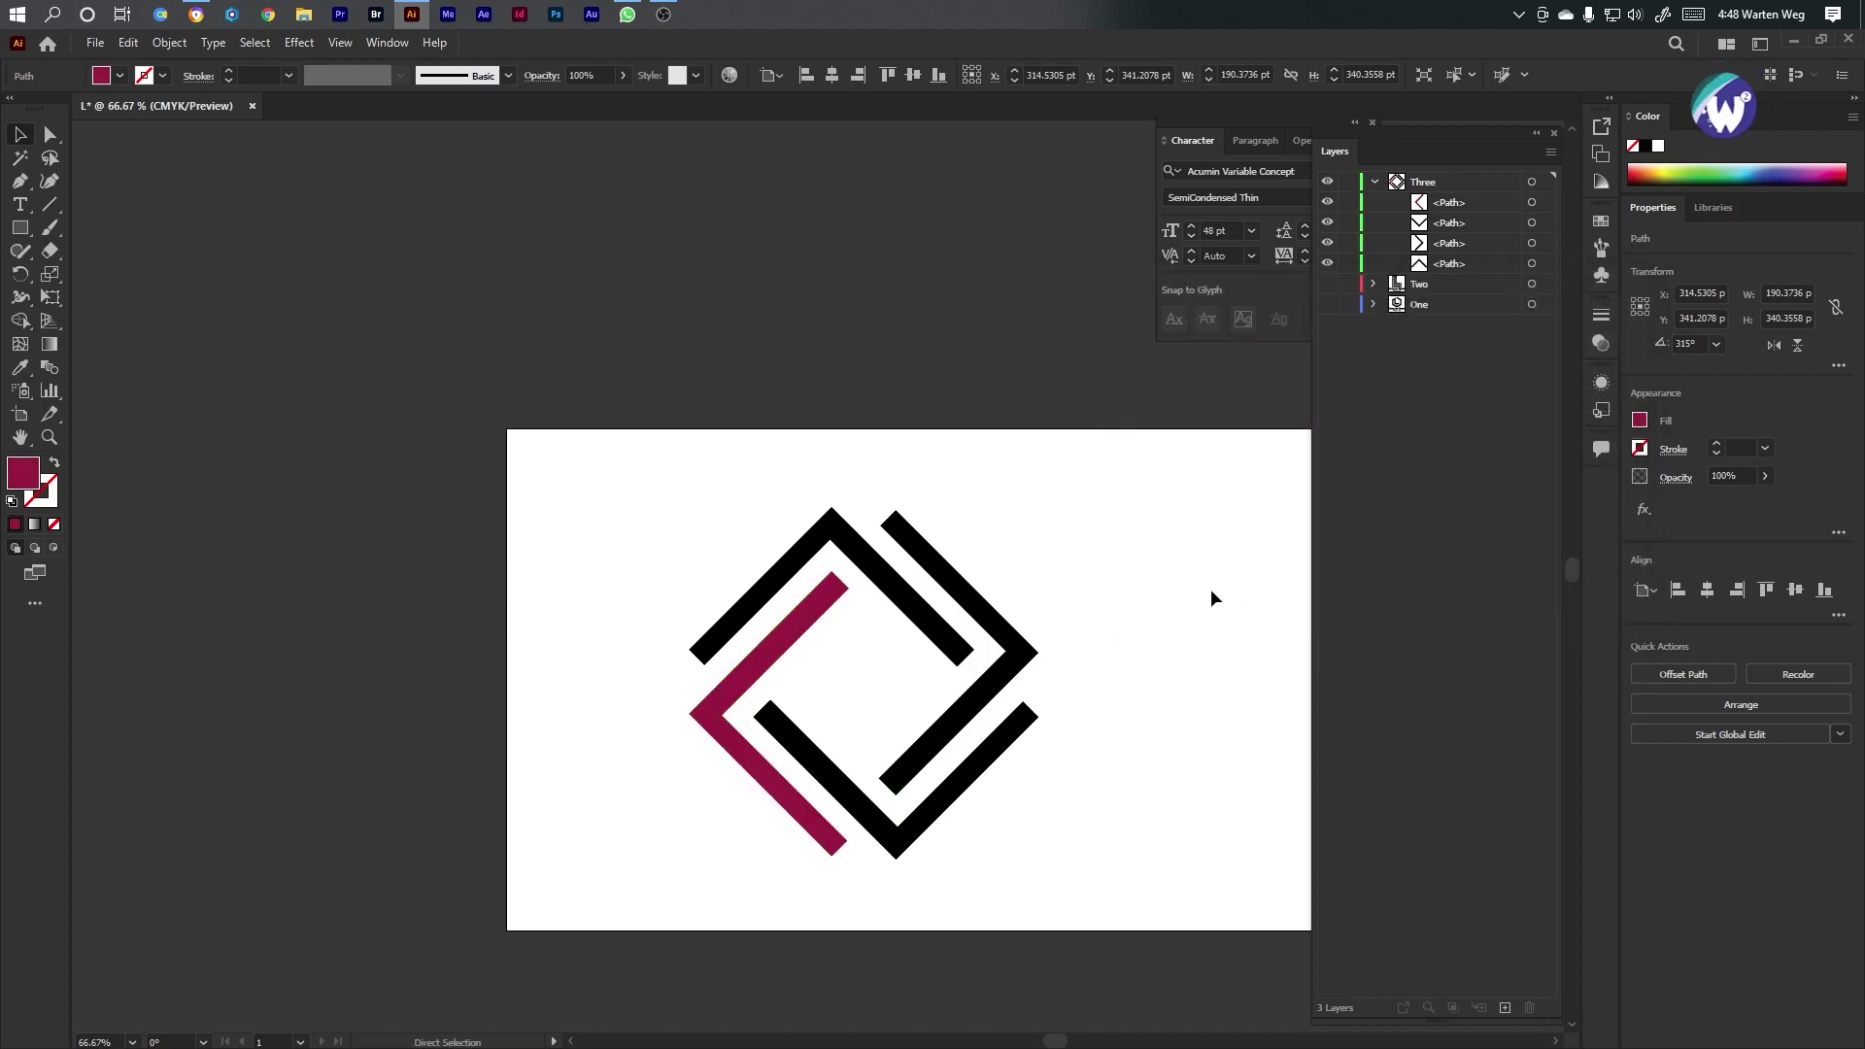
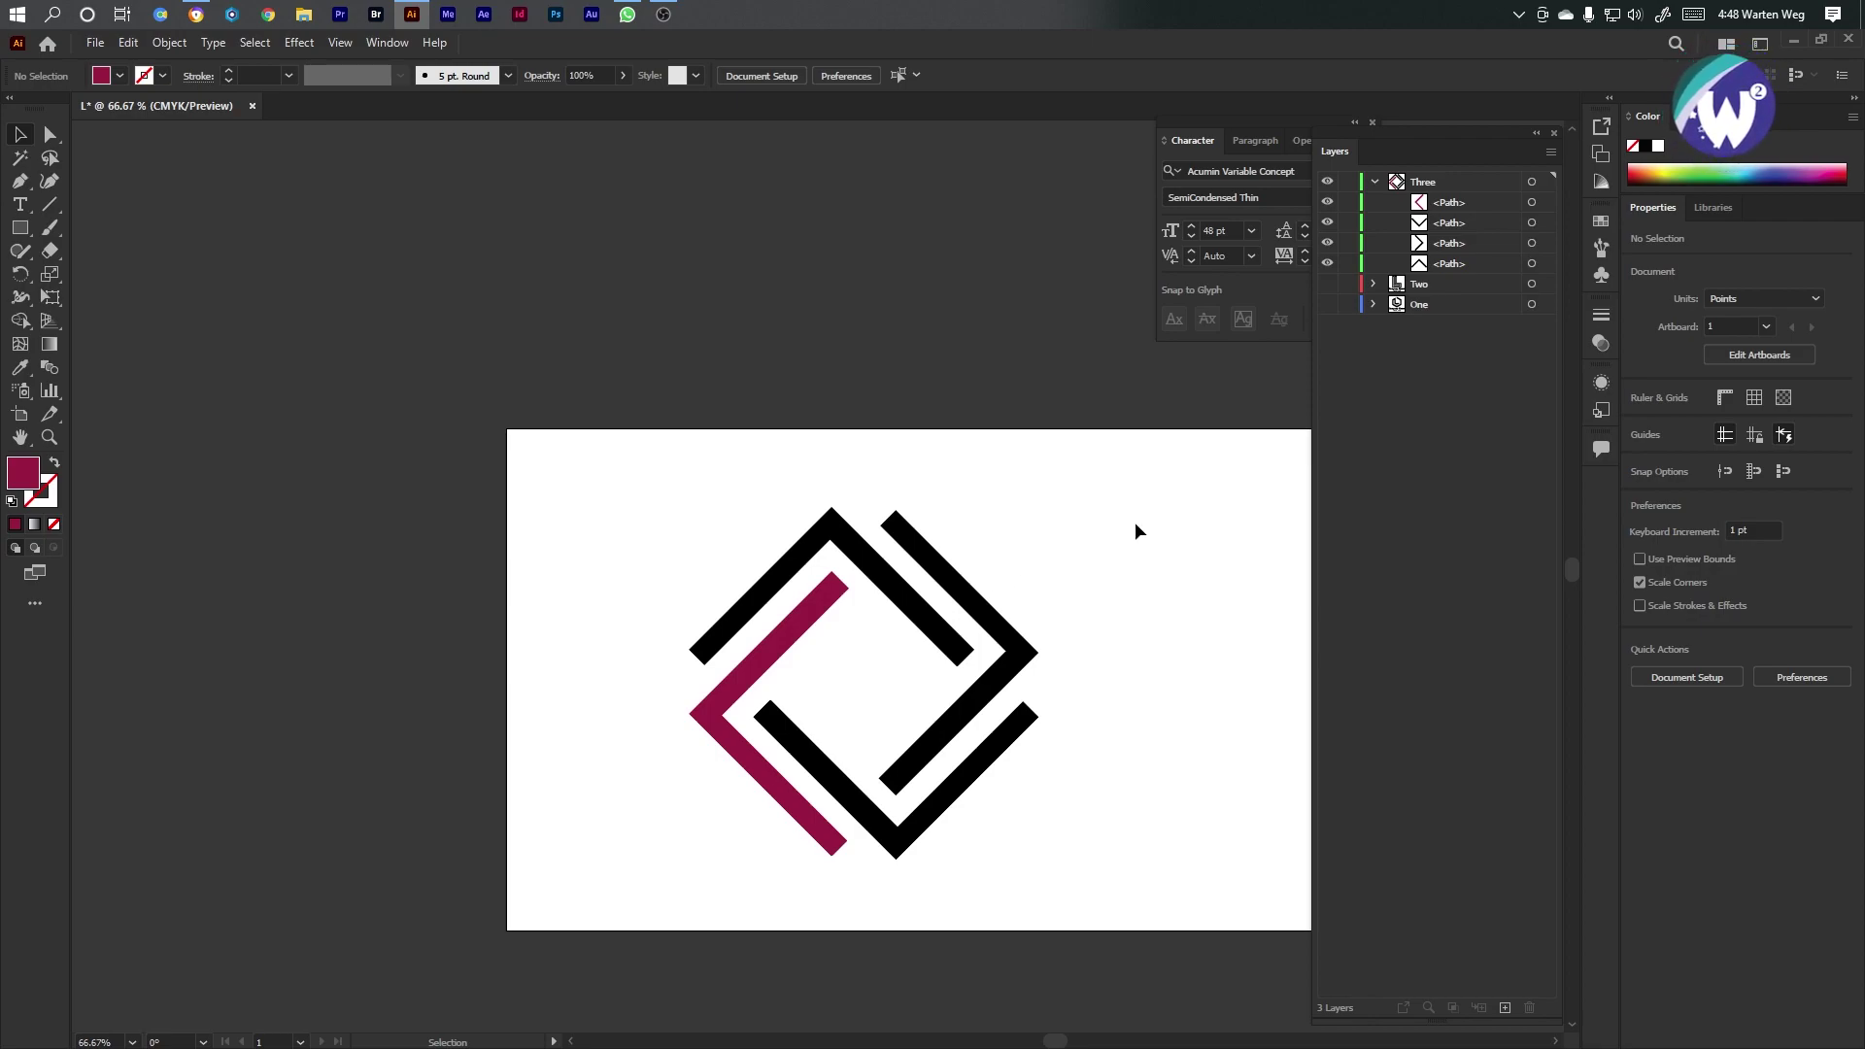
key(ctrl+z)
Scale the four-L diamond down to about 263 by 266 pt, move it to the artboard's upper middle and group its shapes
drag(729, 814, 651, 868)
drag(1040, 683, 974, 621)
drag(908, 719, 949, 642)
right_click(975, 609)
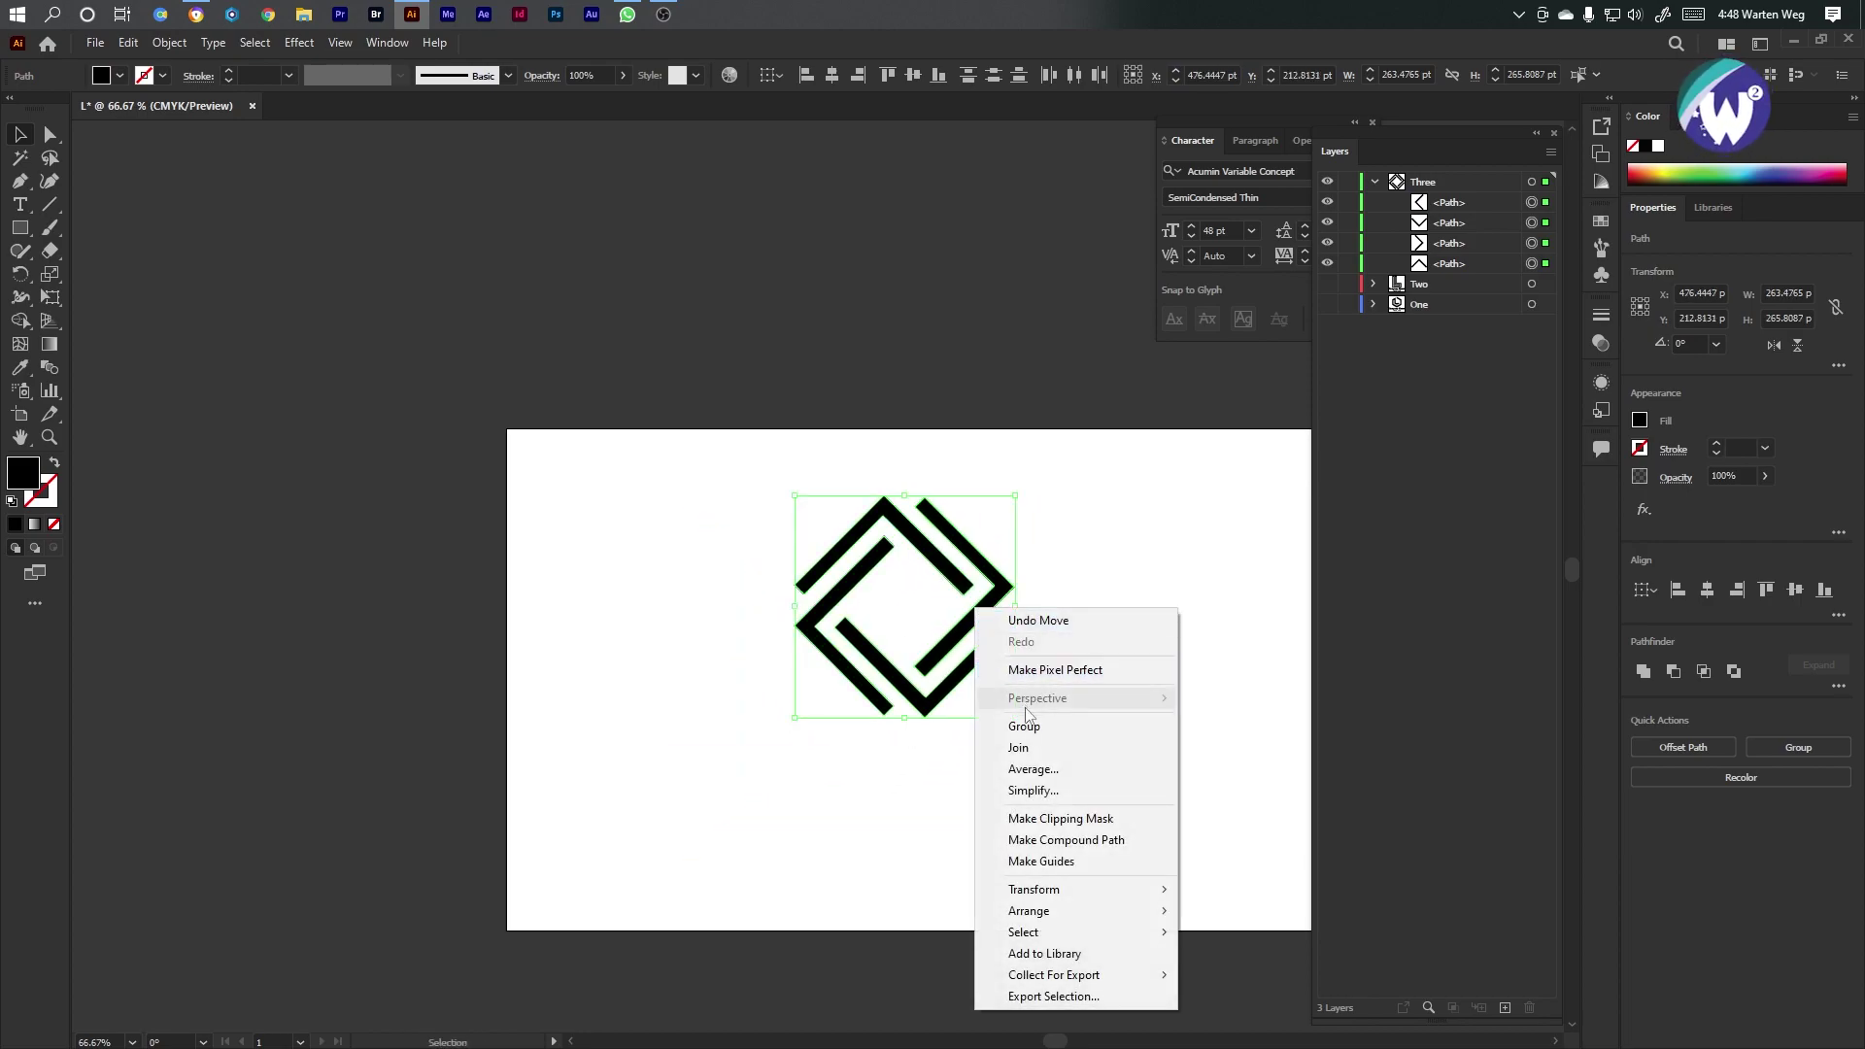
click(1025, 726)
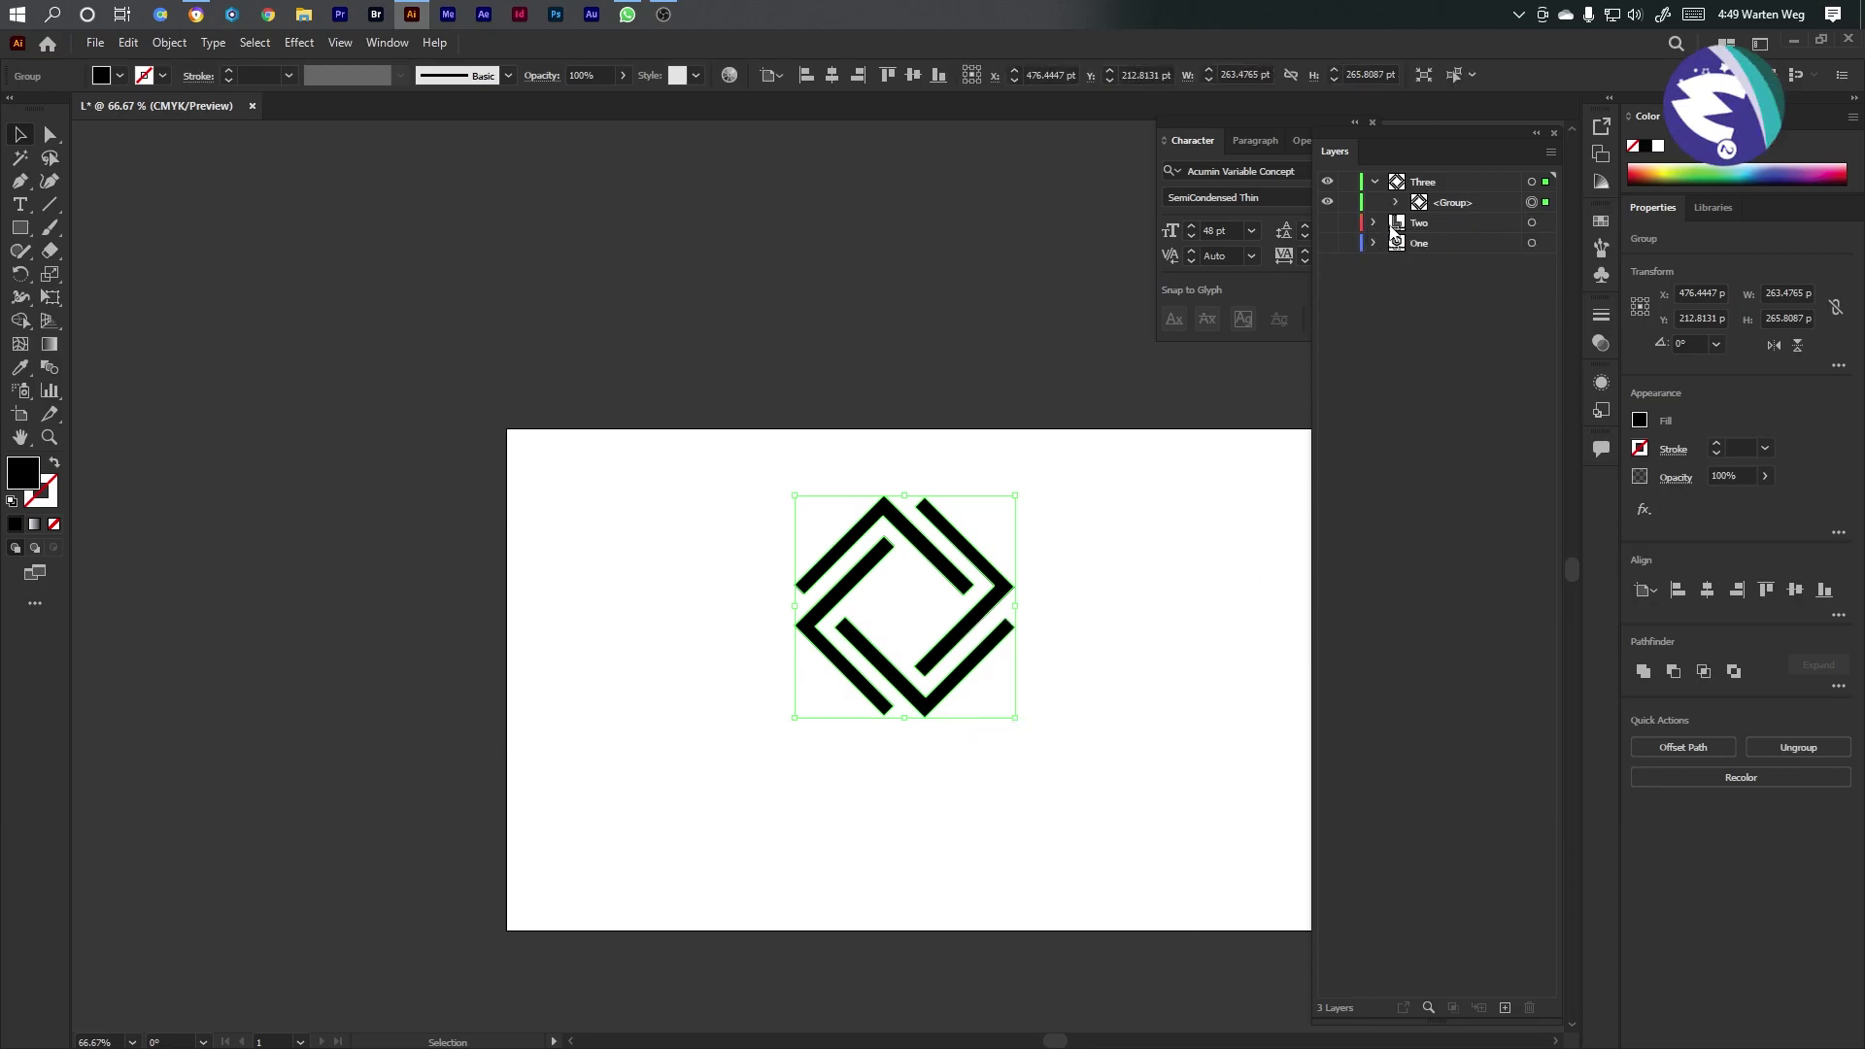
Copy the two text groups, Company Name and TAGLINE, from layer Two into layer Three
click(1374, 222)
click(1448, 243)
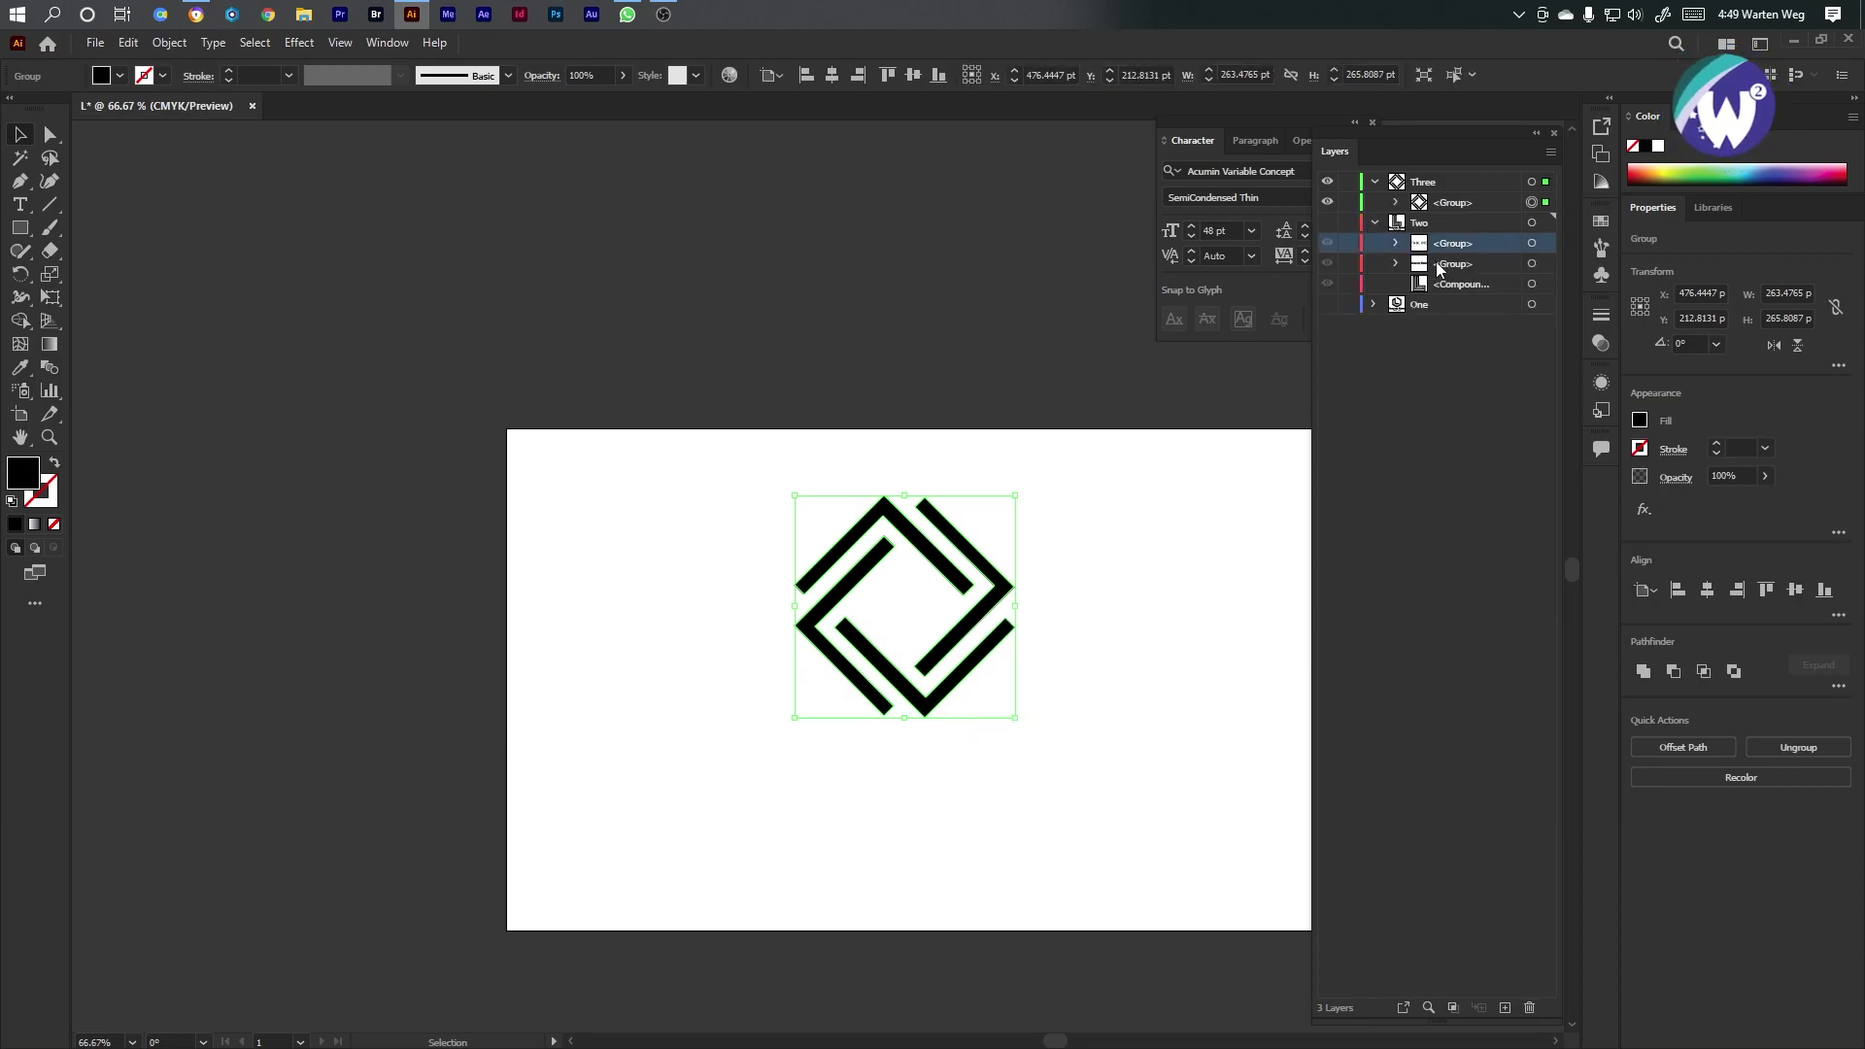
shift+click(1448, 263)
drag(1448, 264, 1448, 217)
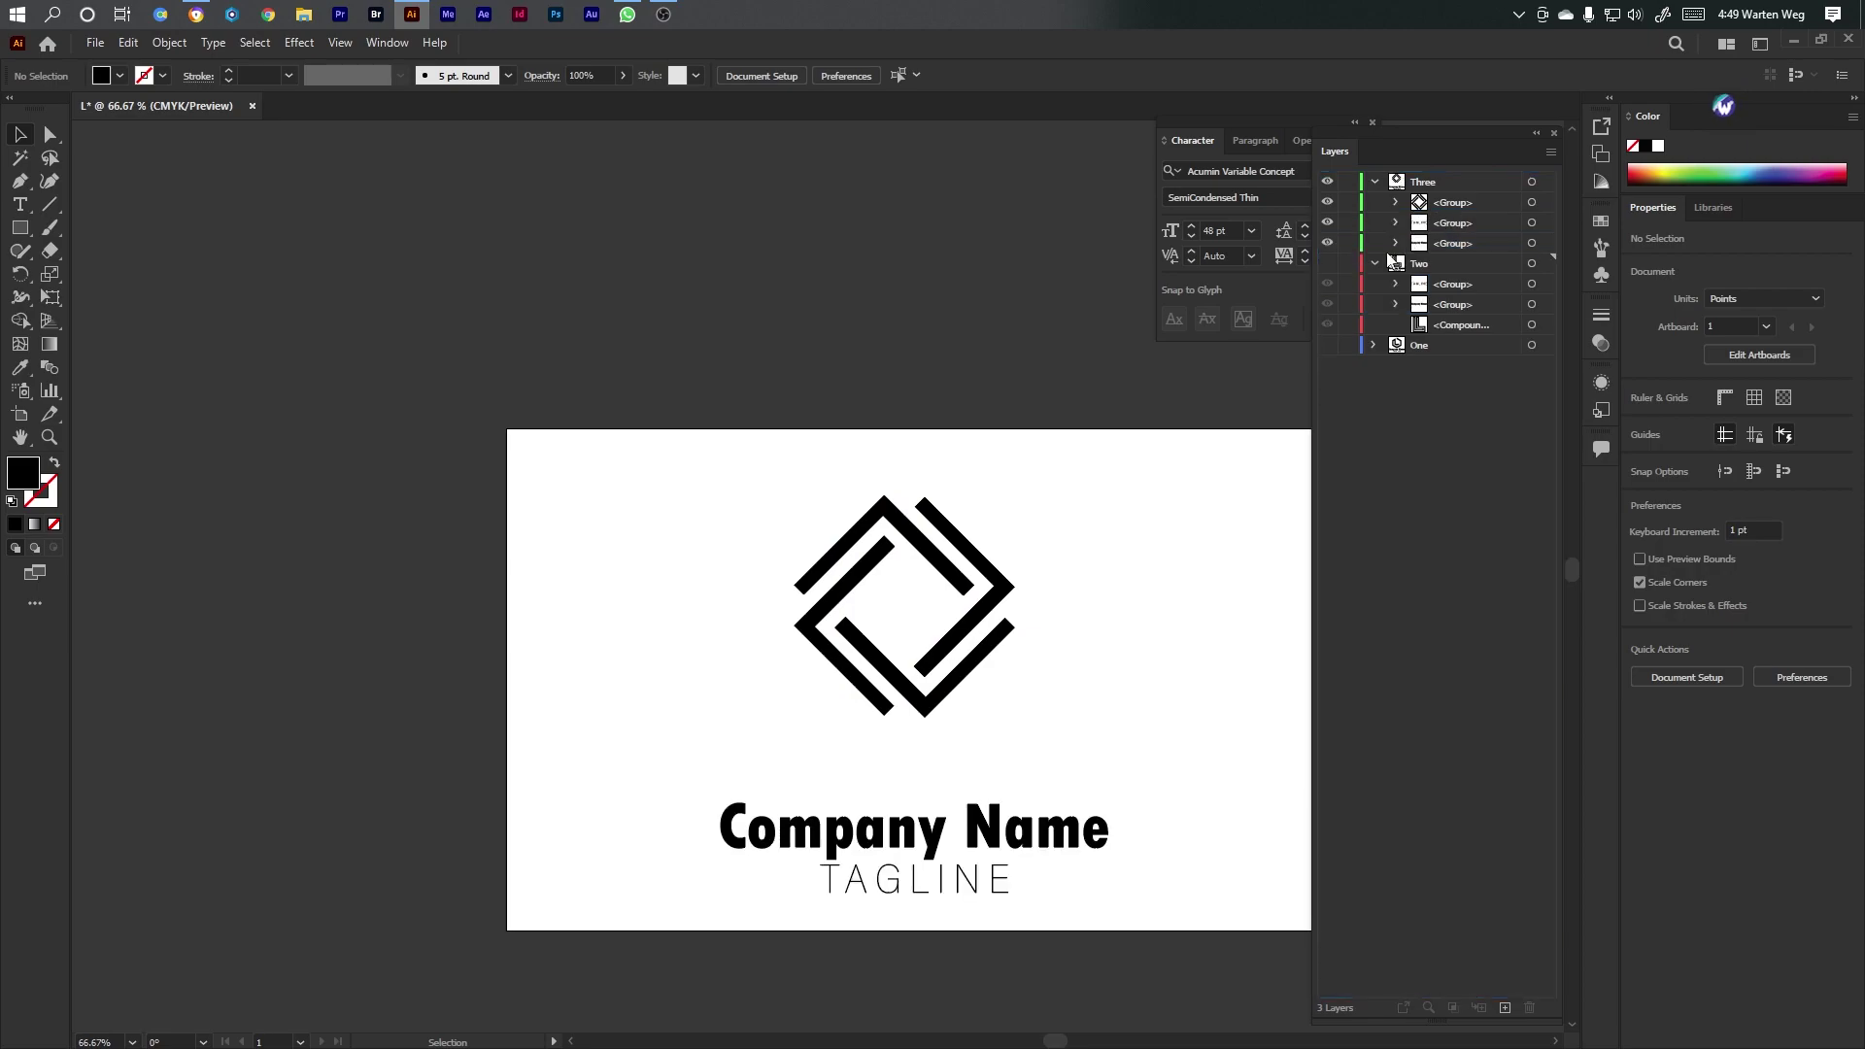
Enlarge the diamond above the company name, centre it horizontally with both text groups, and collapse layers Three and Two
click(927, 707)
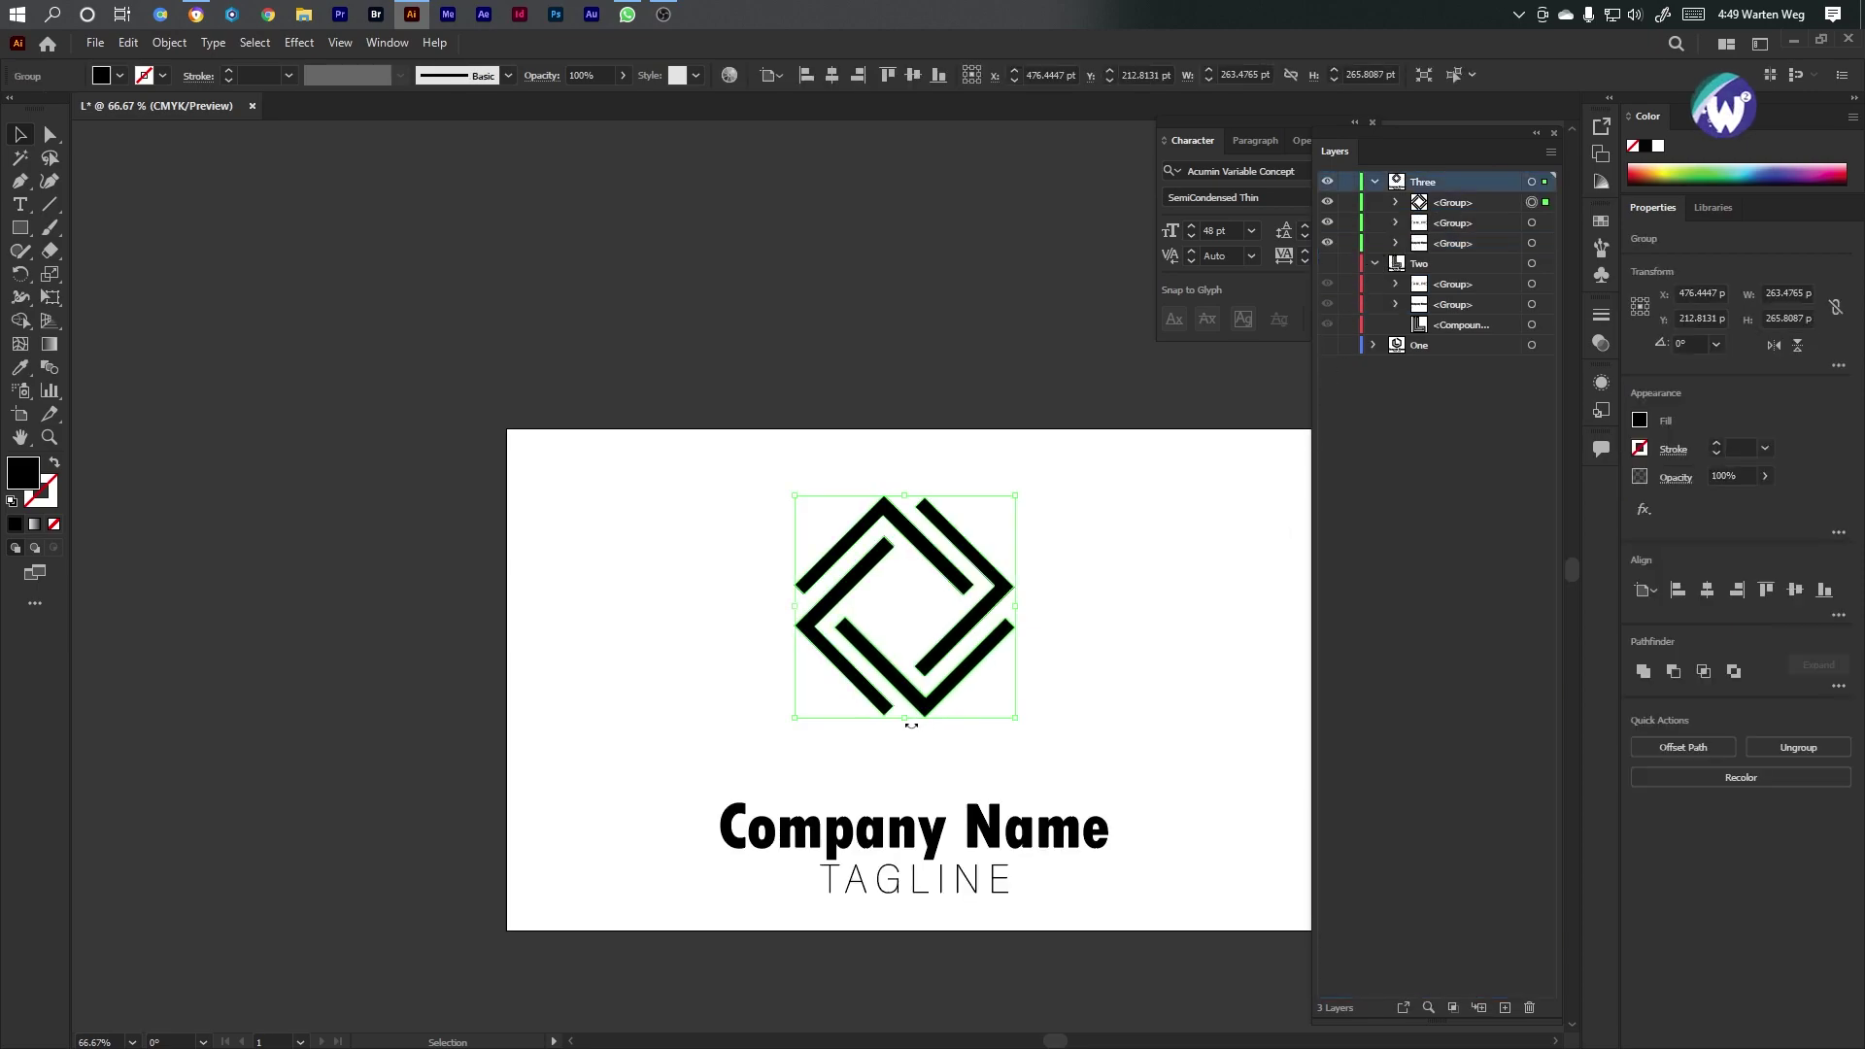
drag(904, 719, 922, 766)
drag(1166, 556, 791, 881)
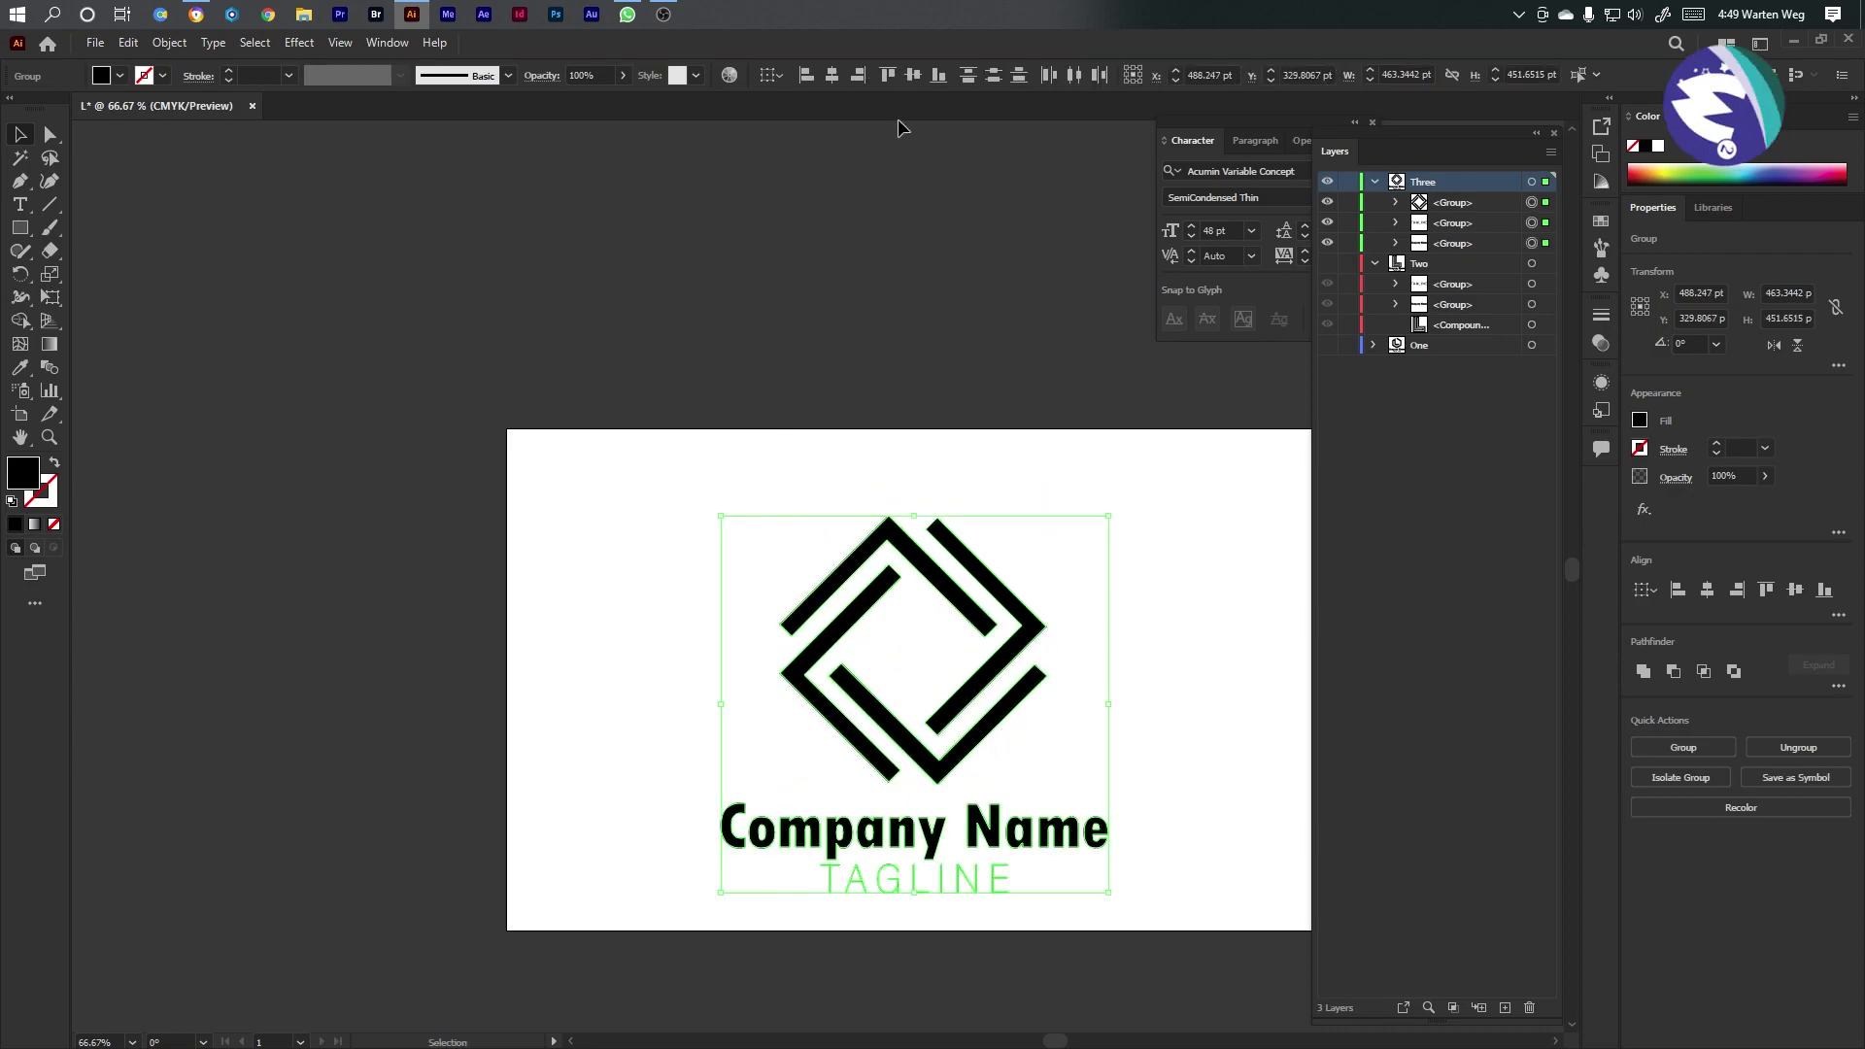
click(831, 78)
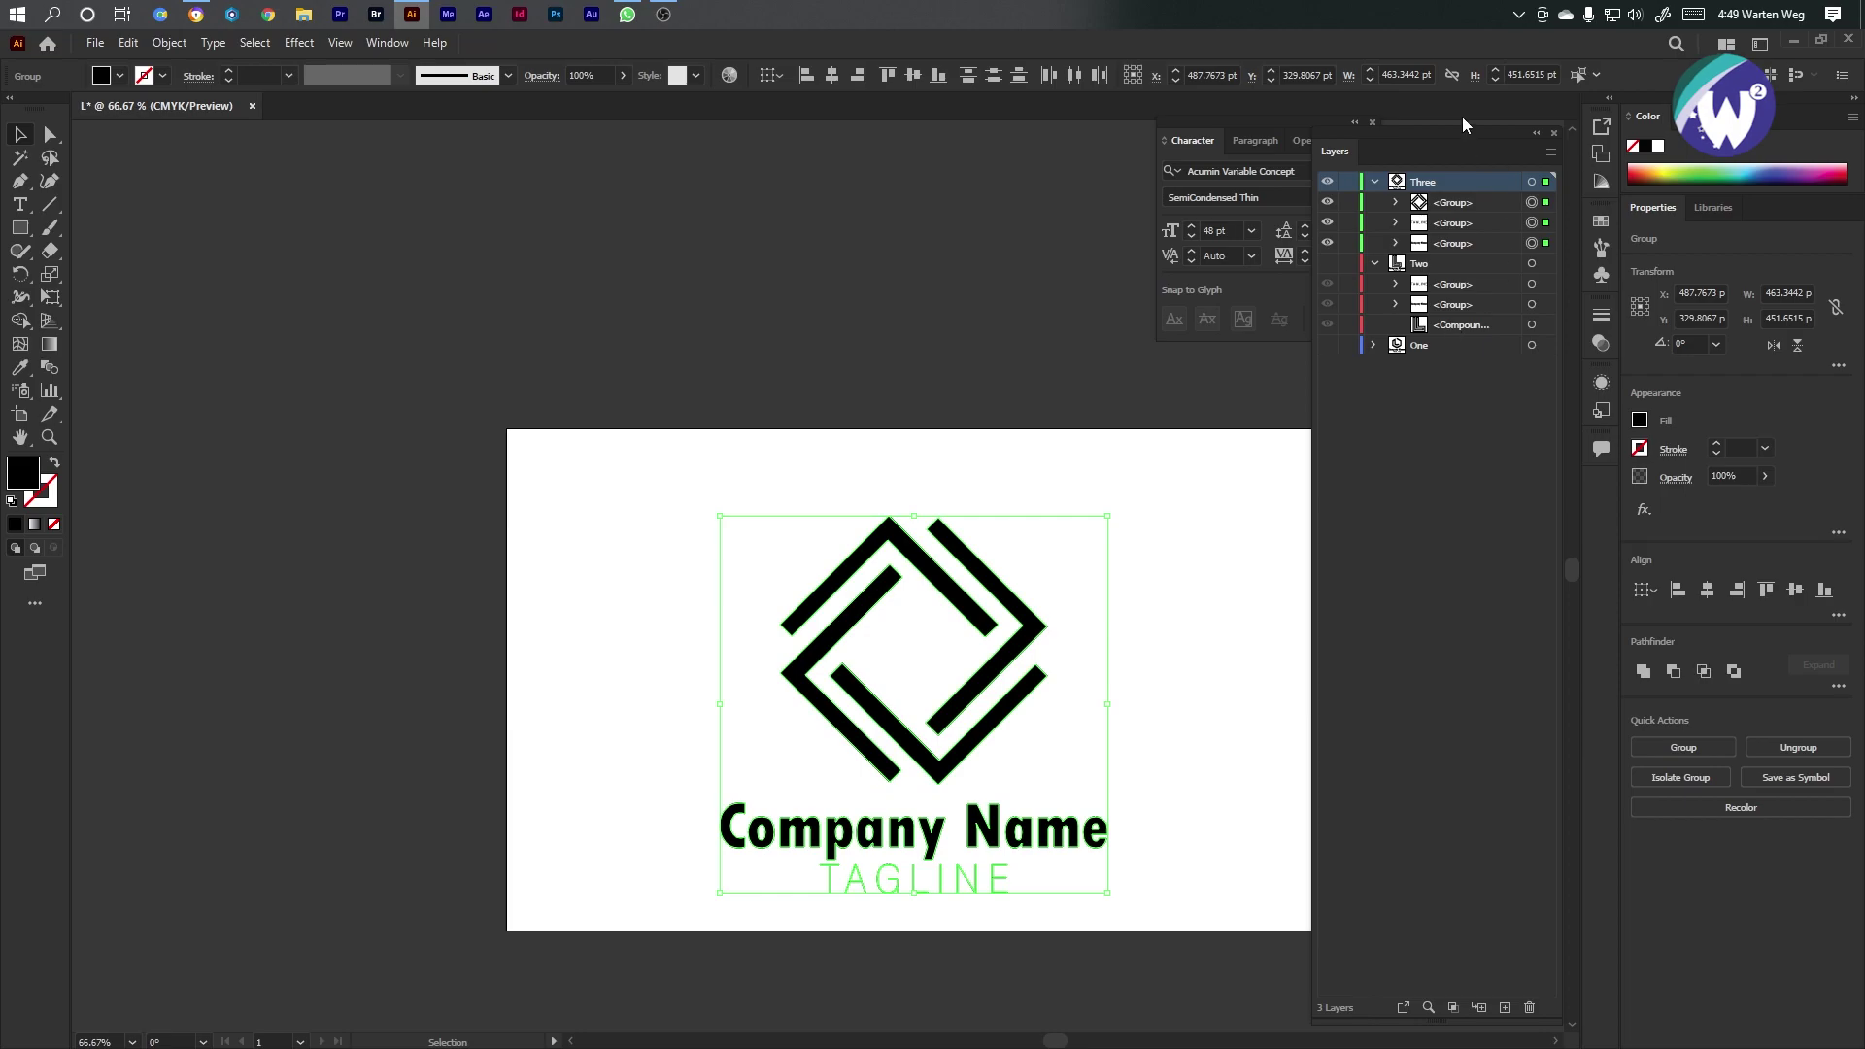
click(1375, 183)
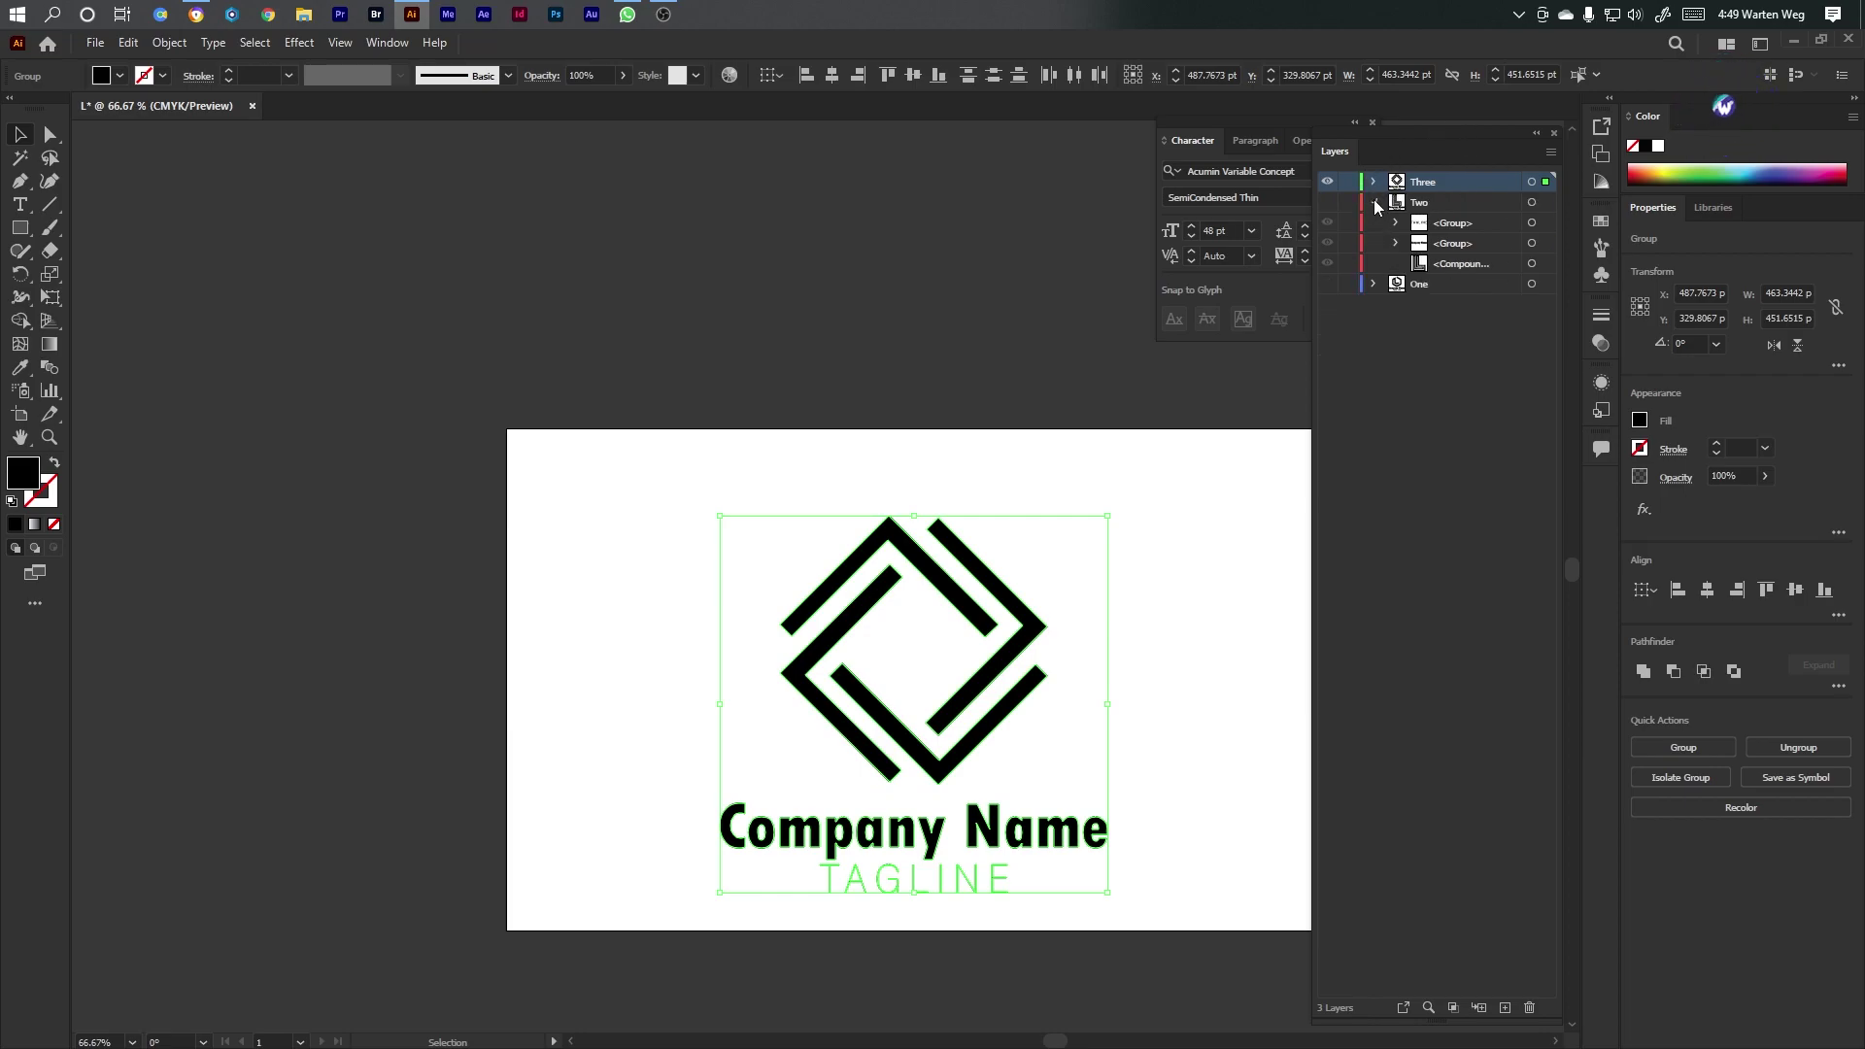
click(1374, 203)
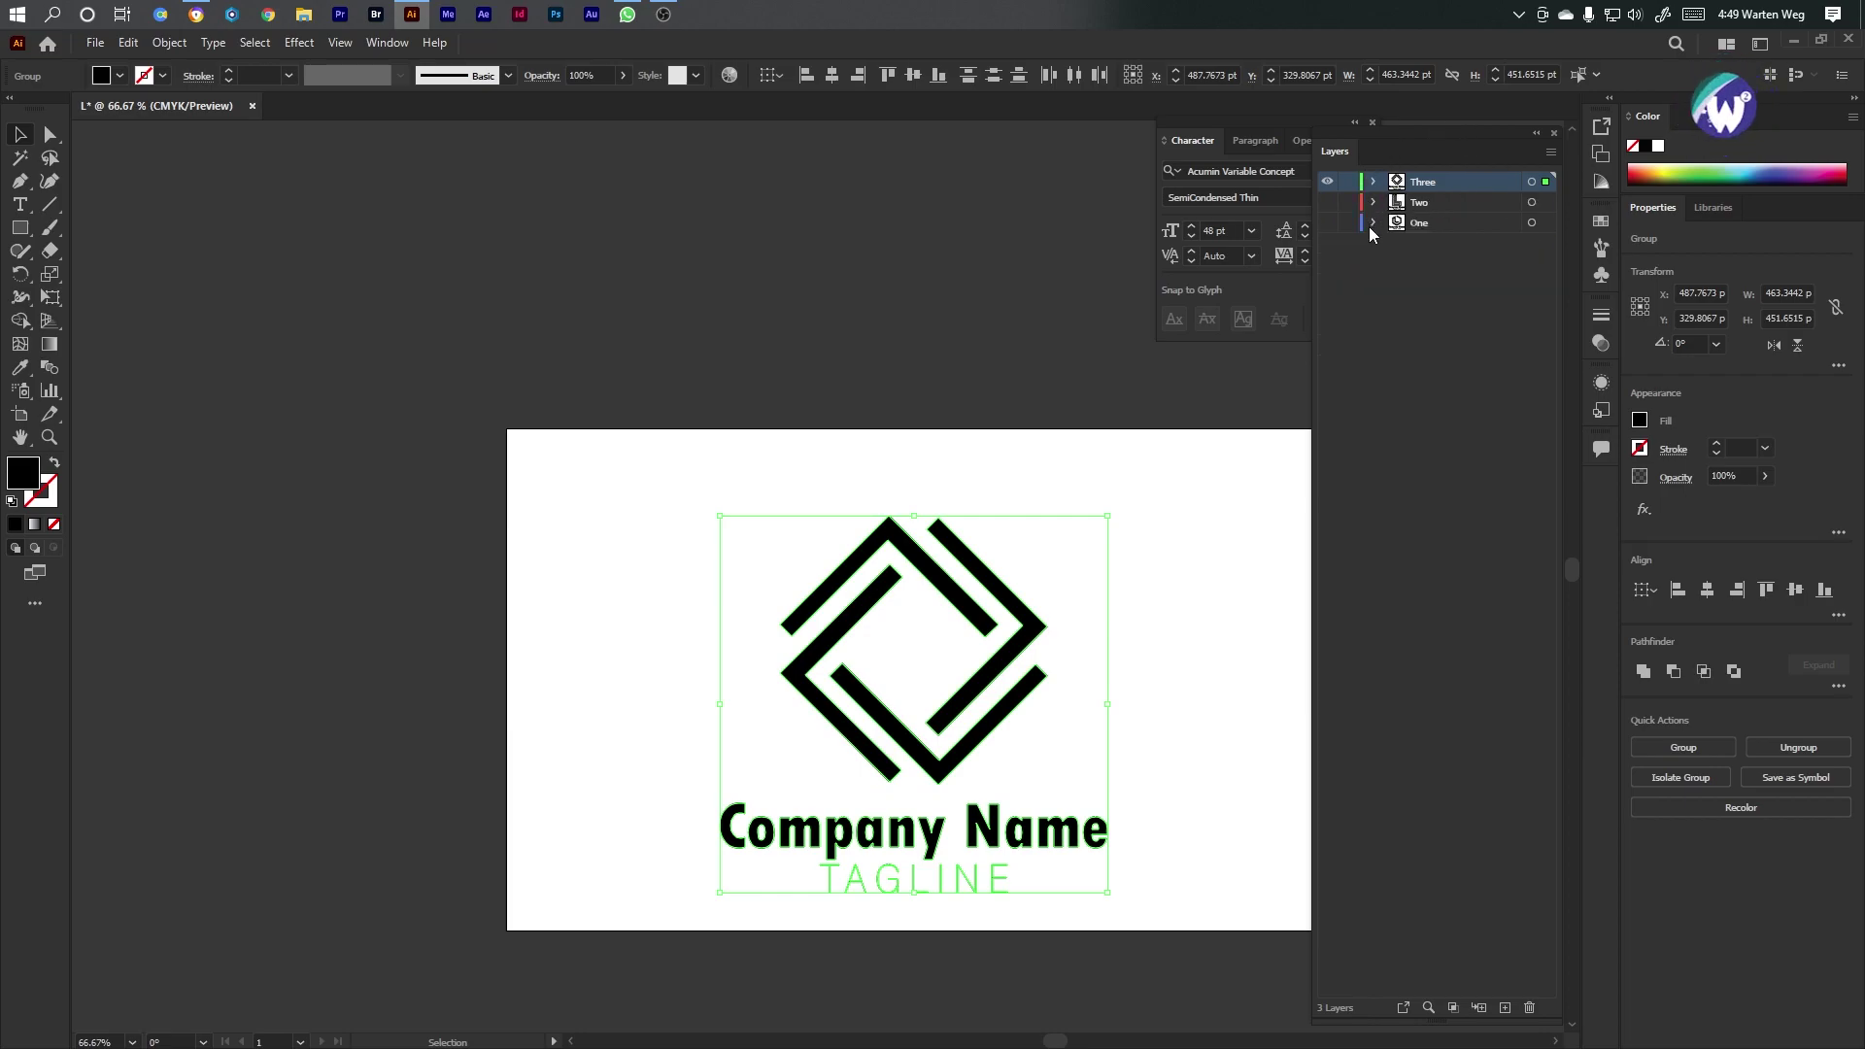
Start a PNG export and create a Desktop folder named L as its destination
click(90, 43)
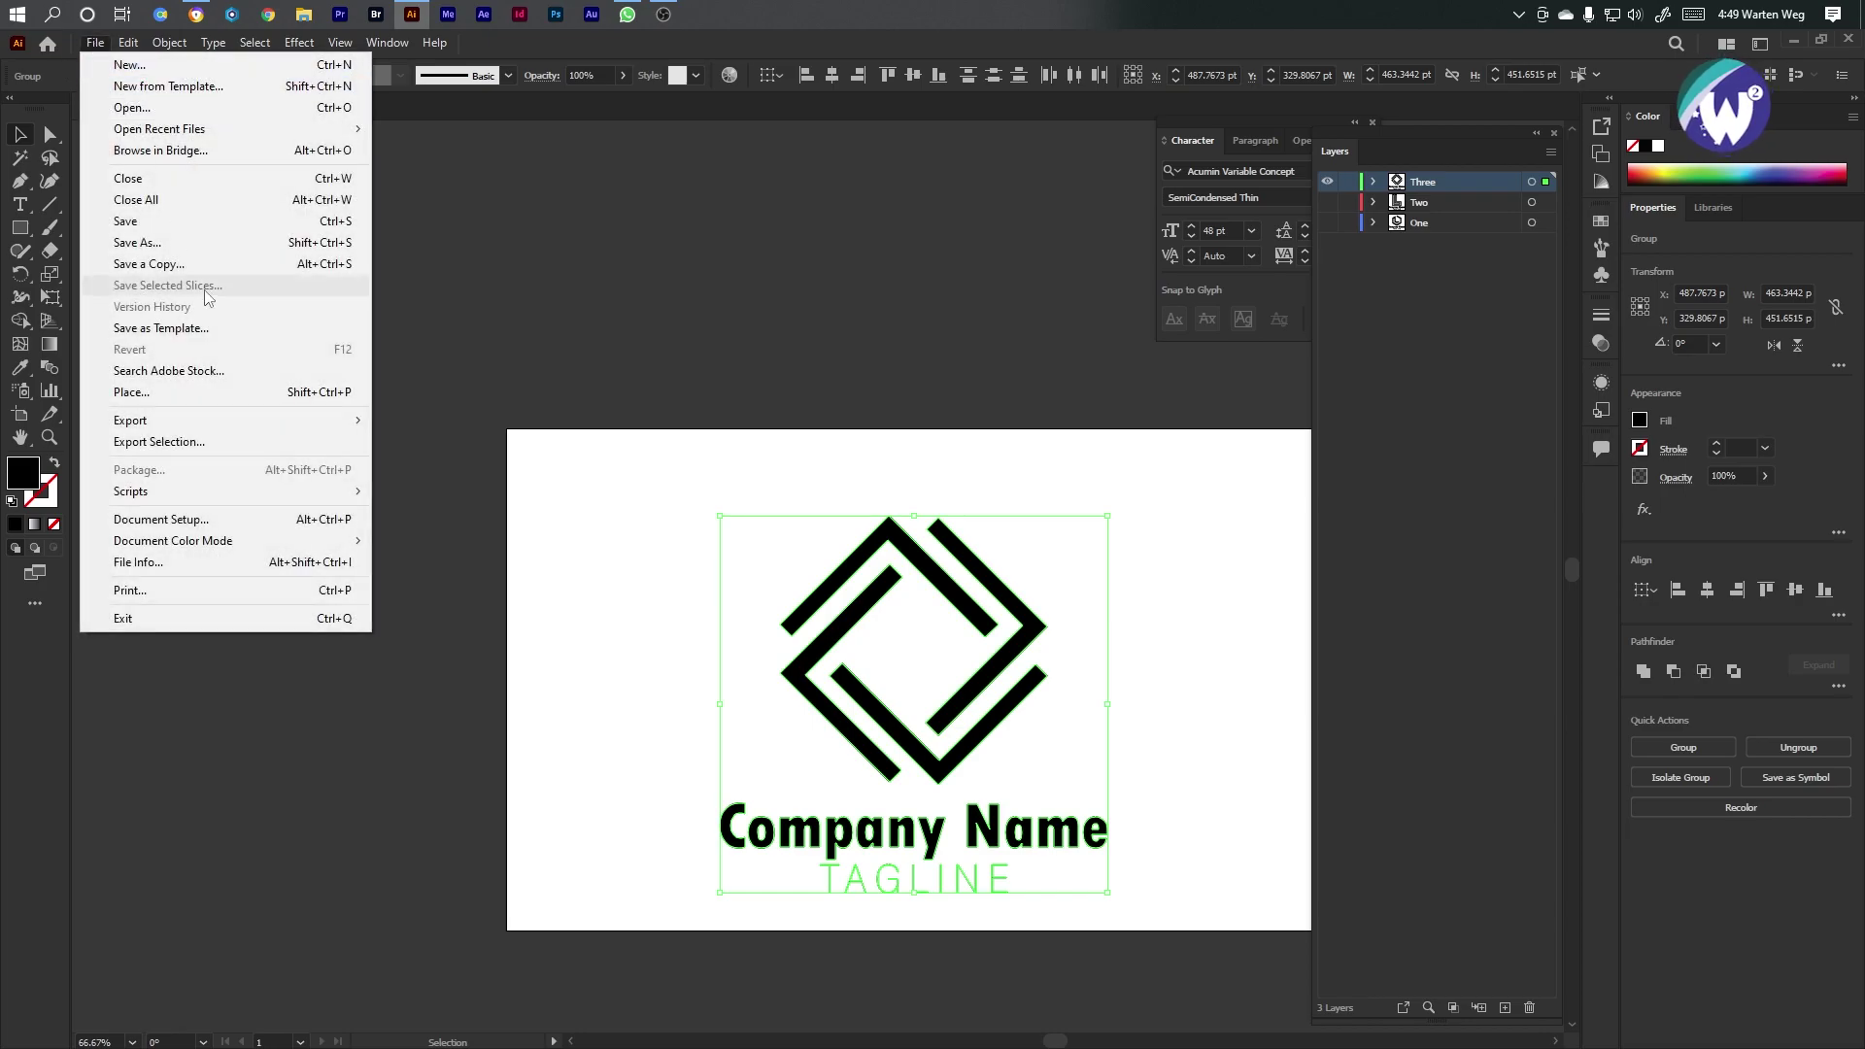
mouse_move(275, 421)
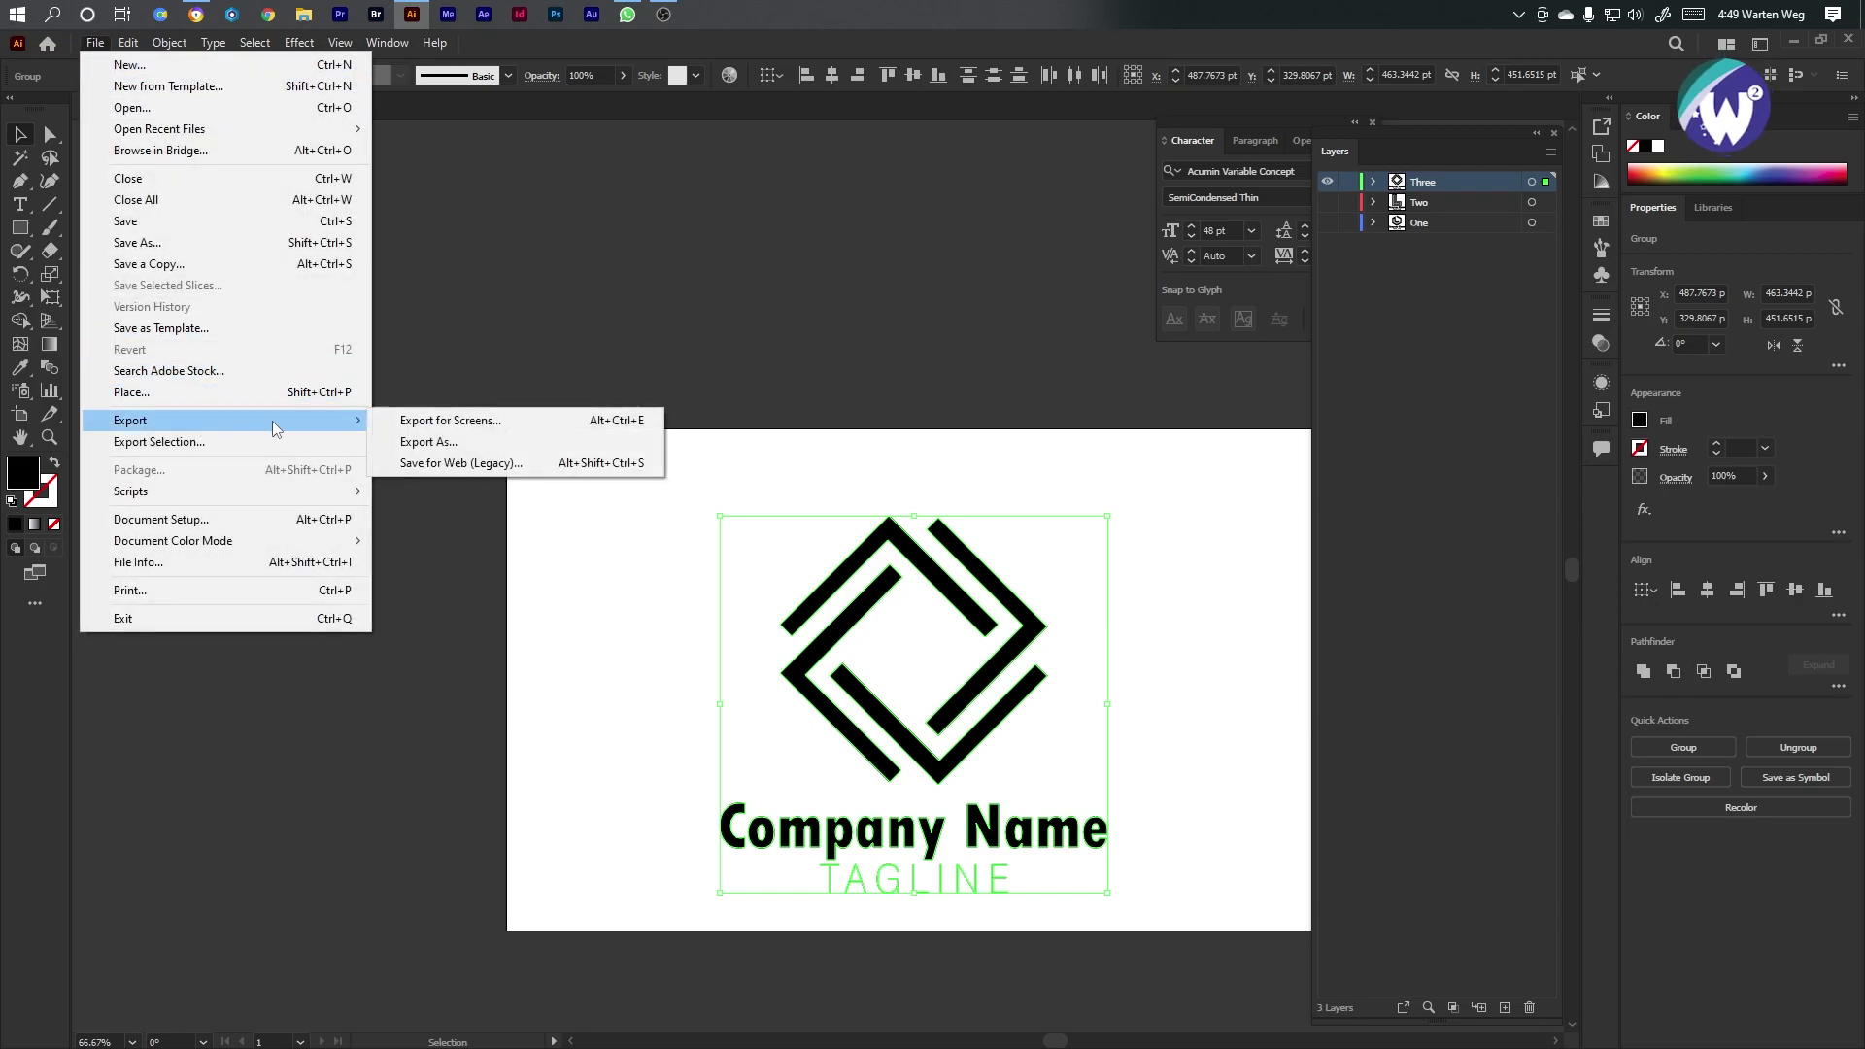
click(429, 442)
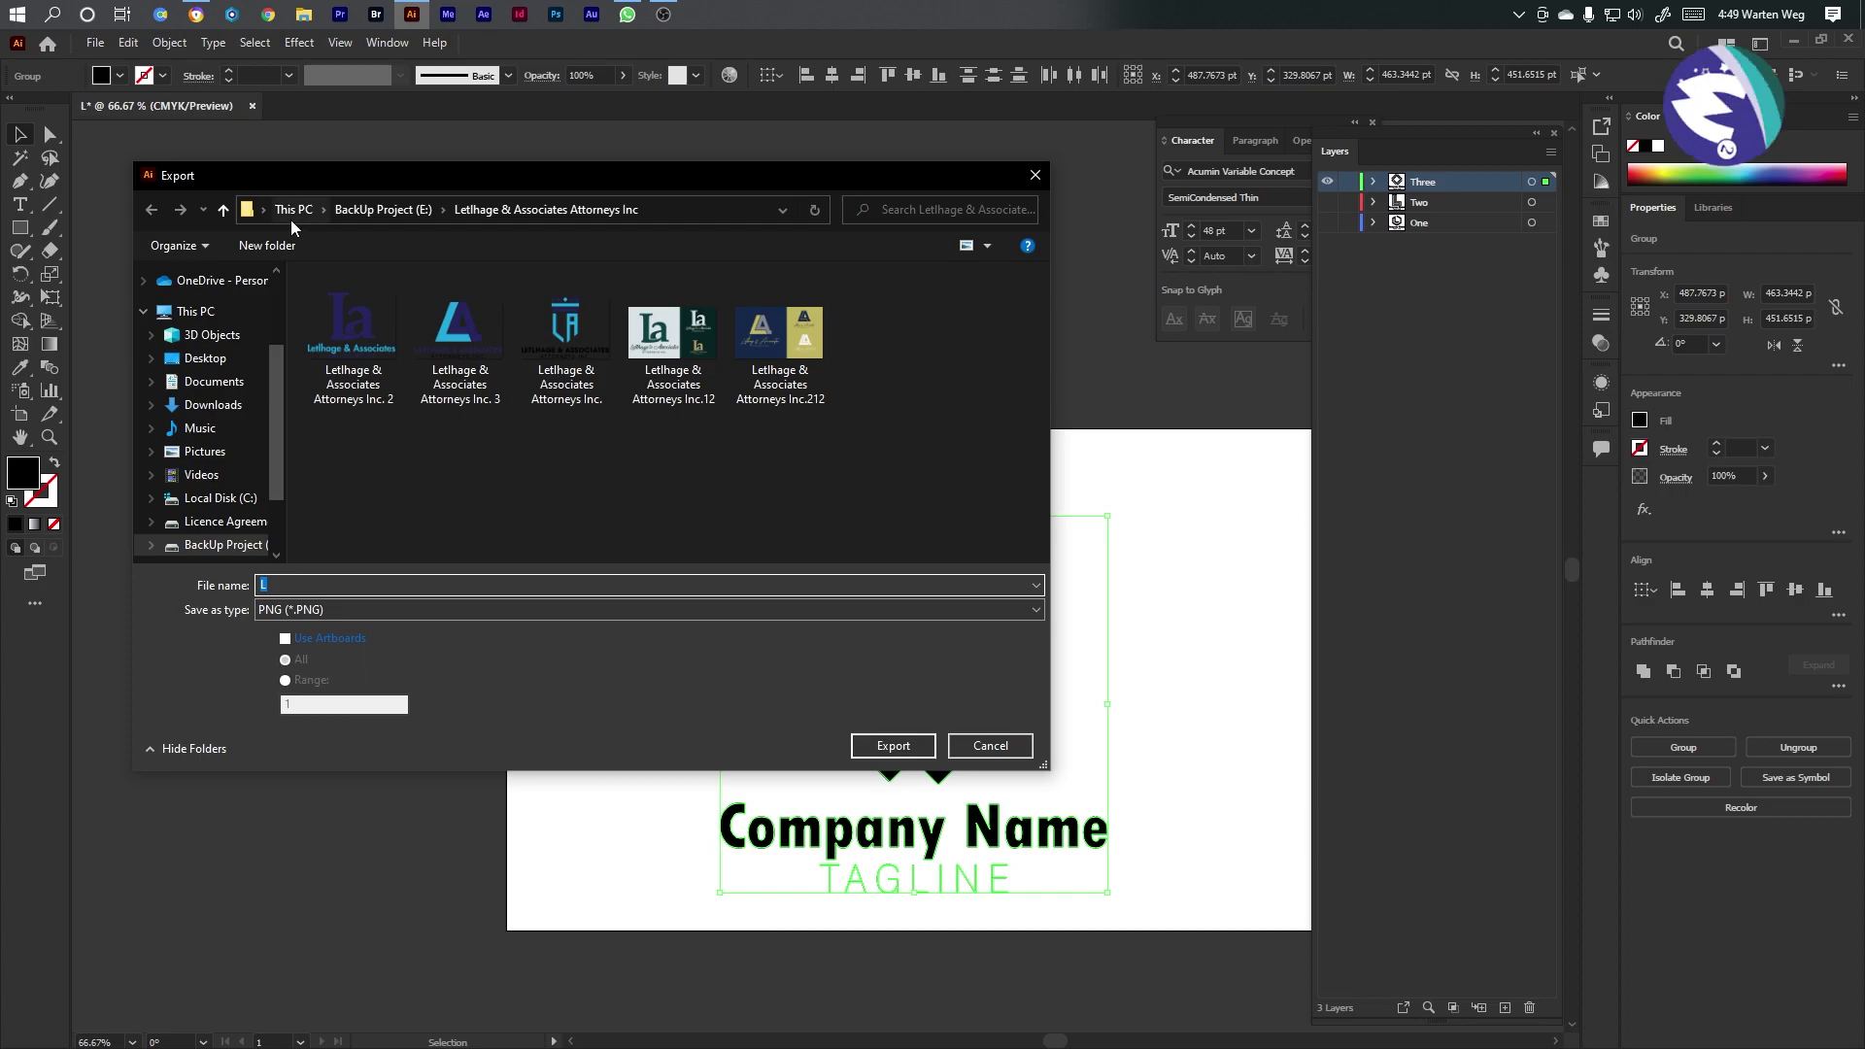
click(284, 212)
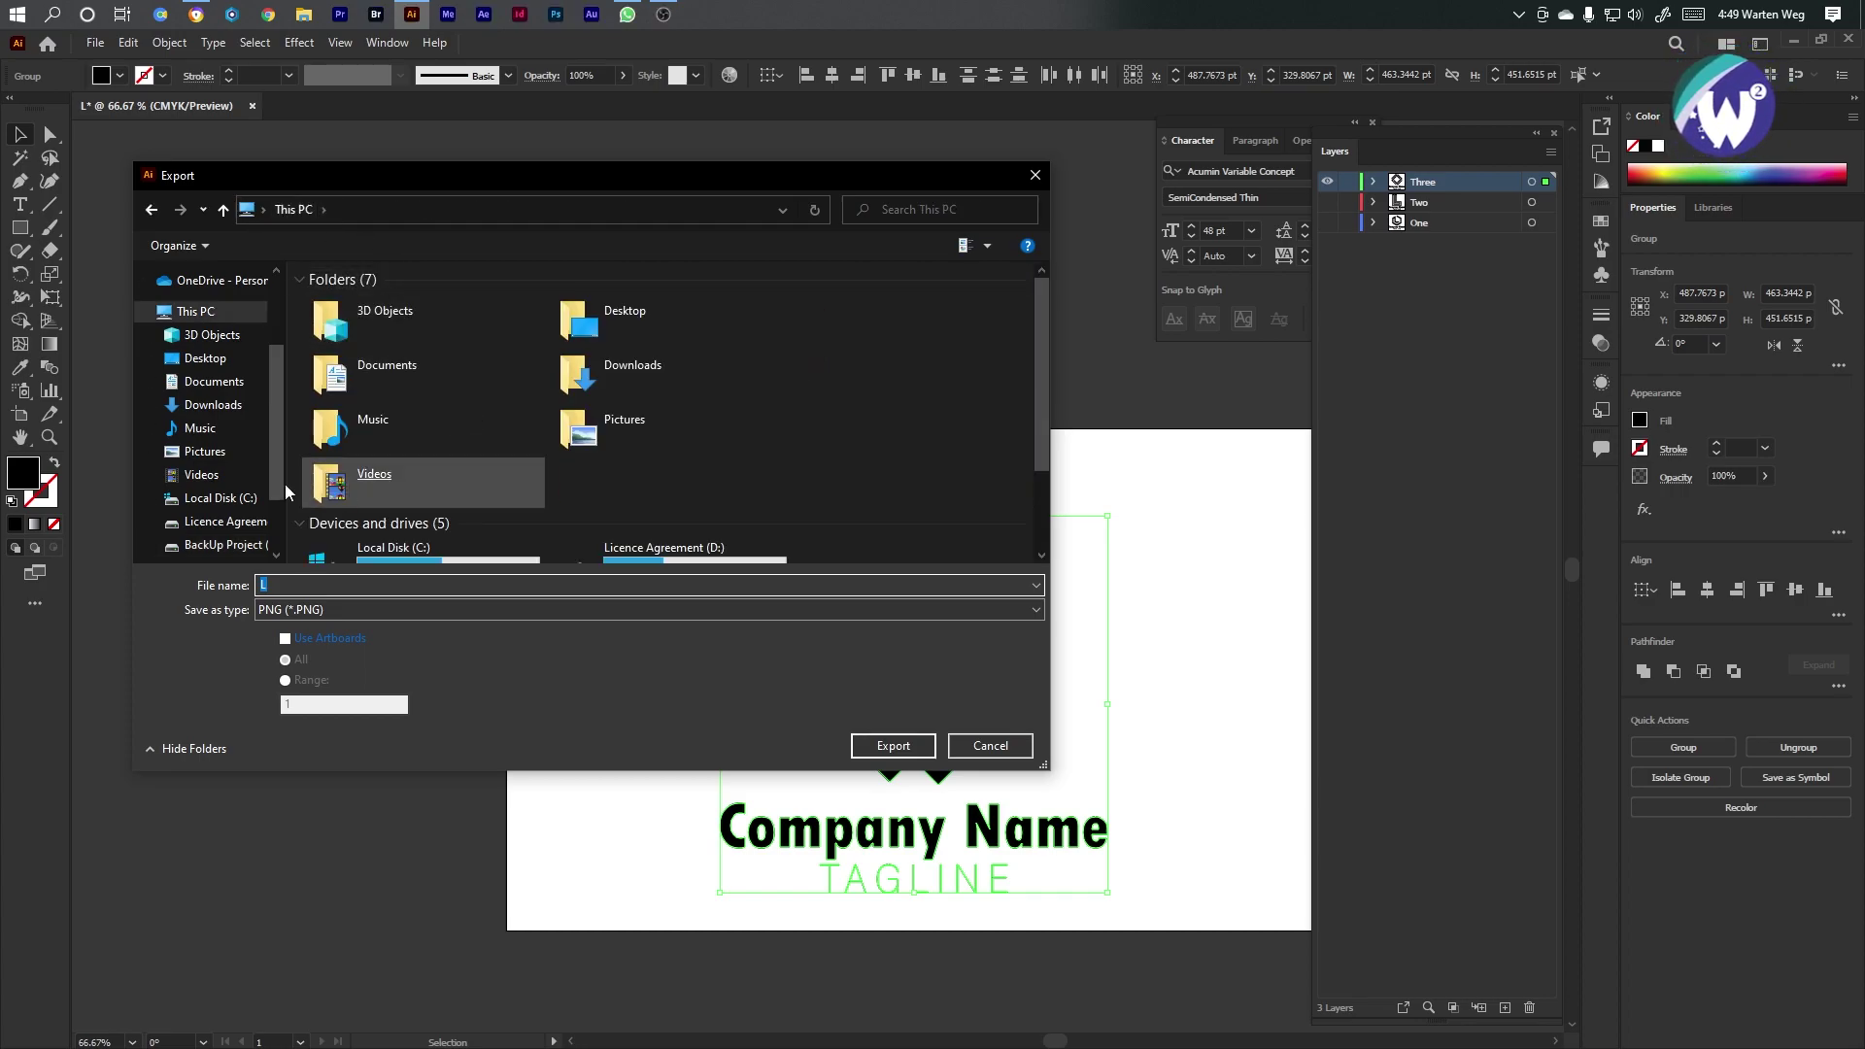
click(205, 357)
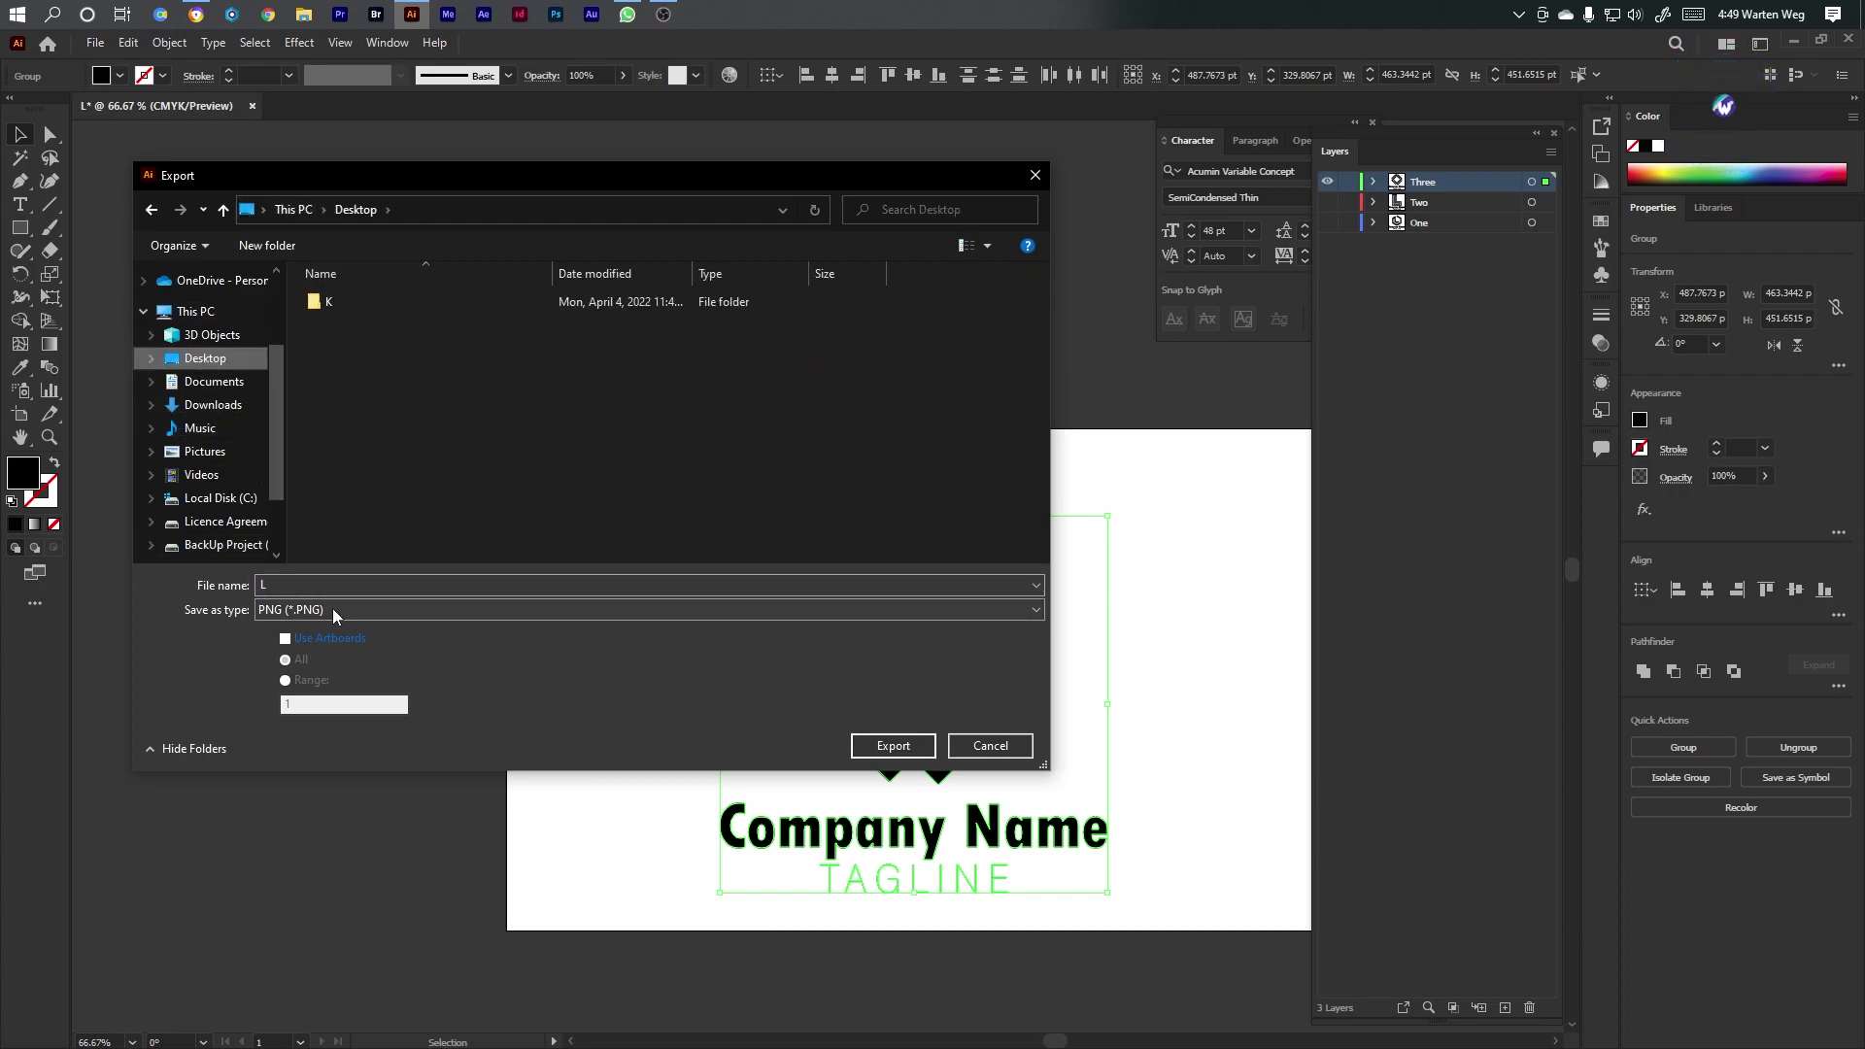
click(276, 245)
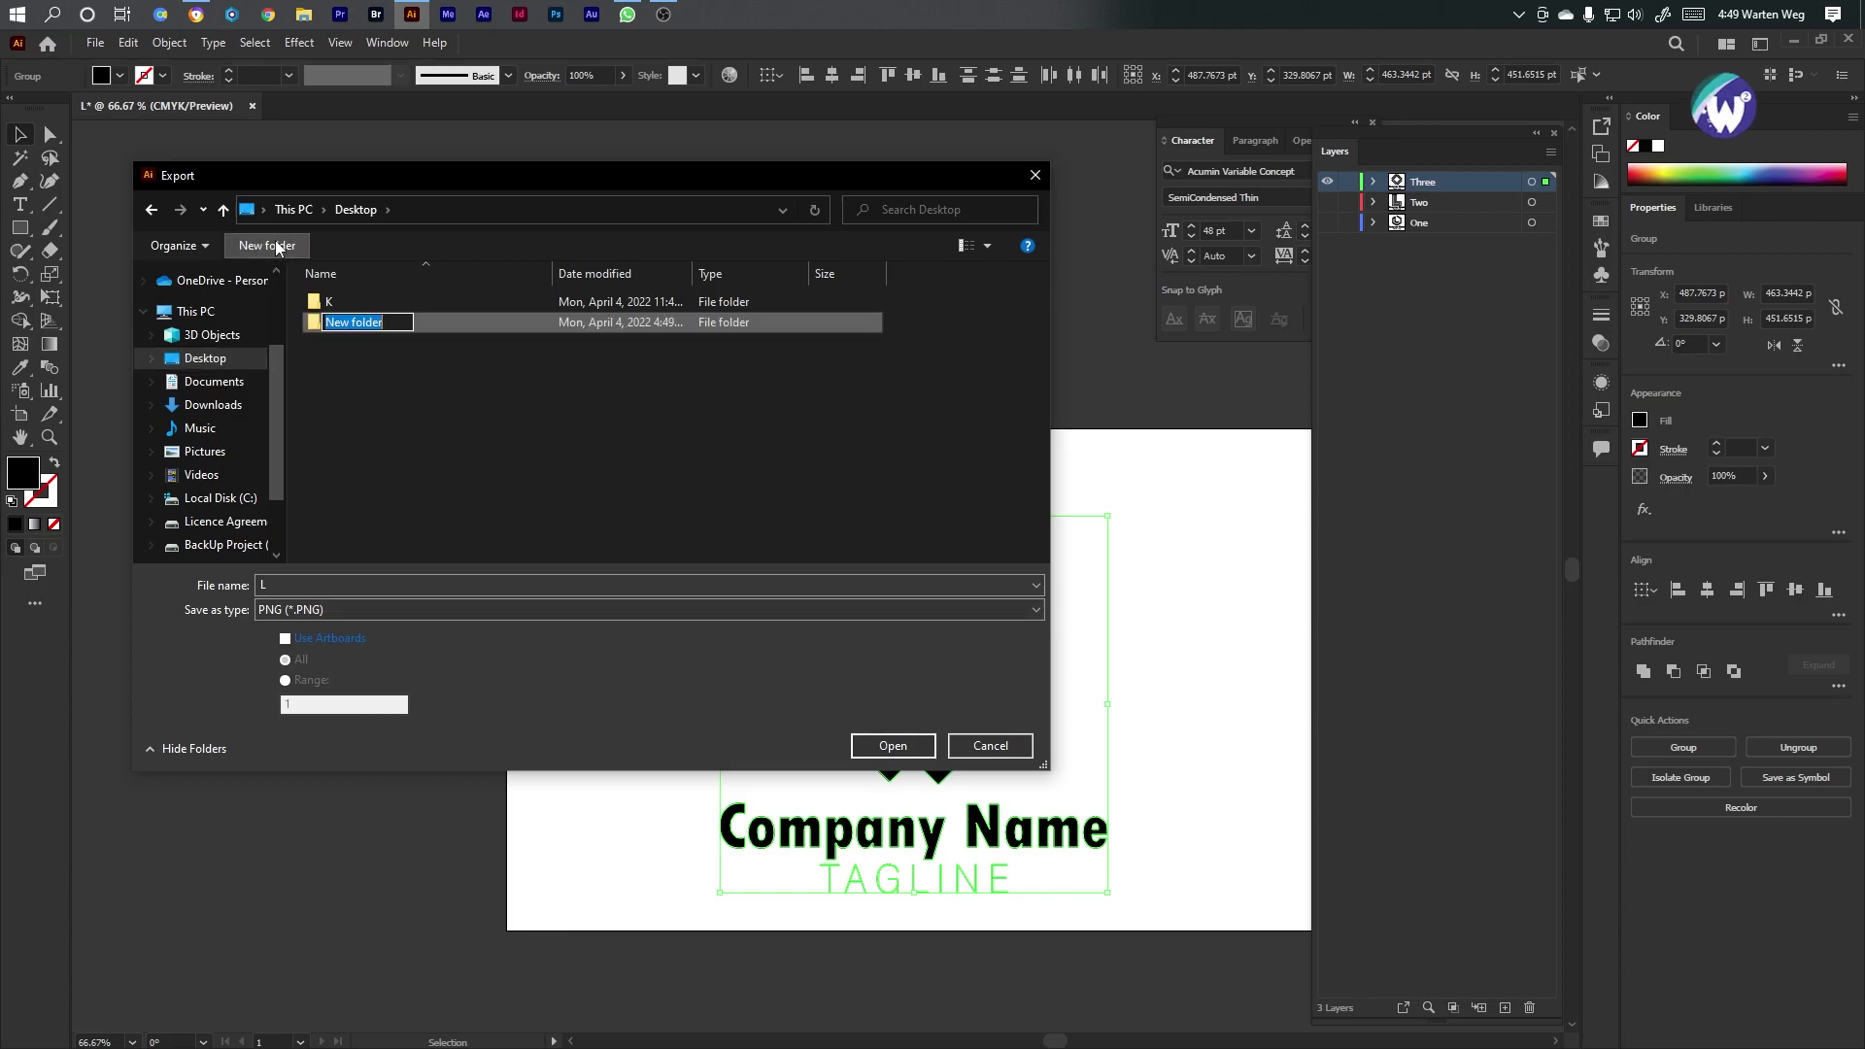
text(L)
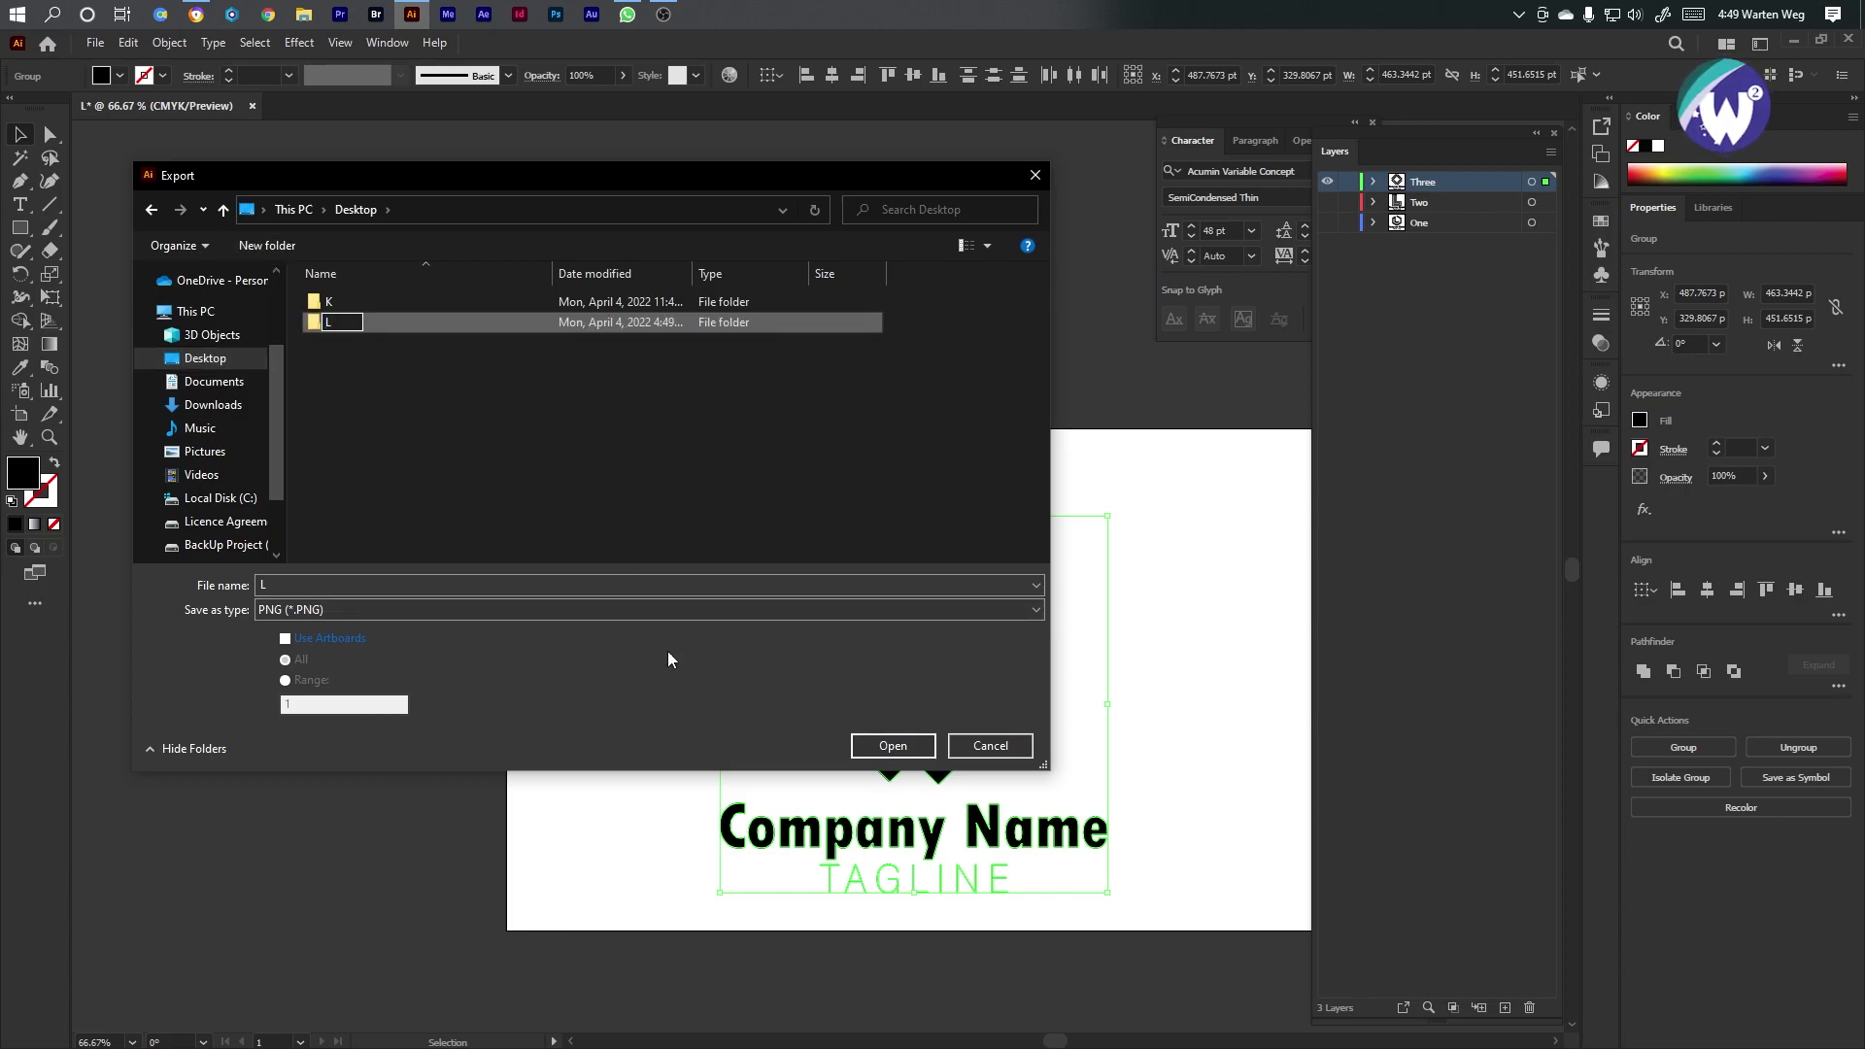
click(330, 335)
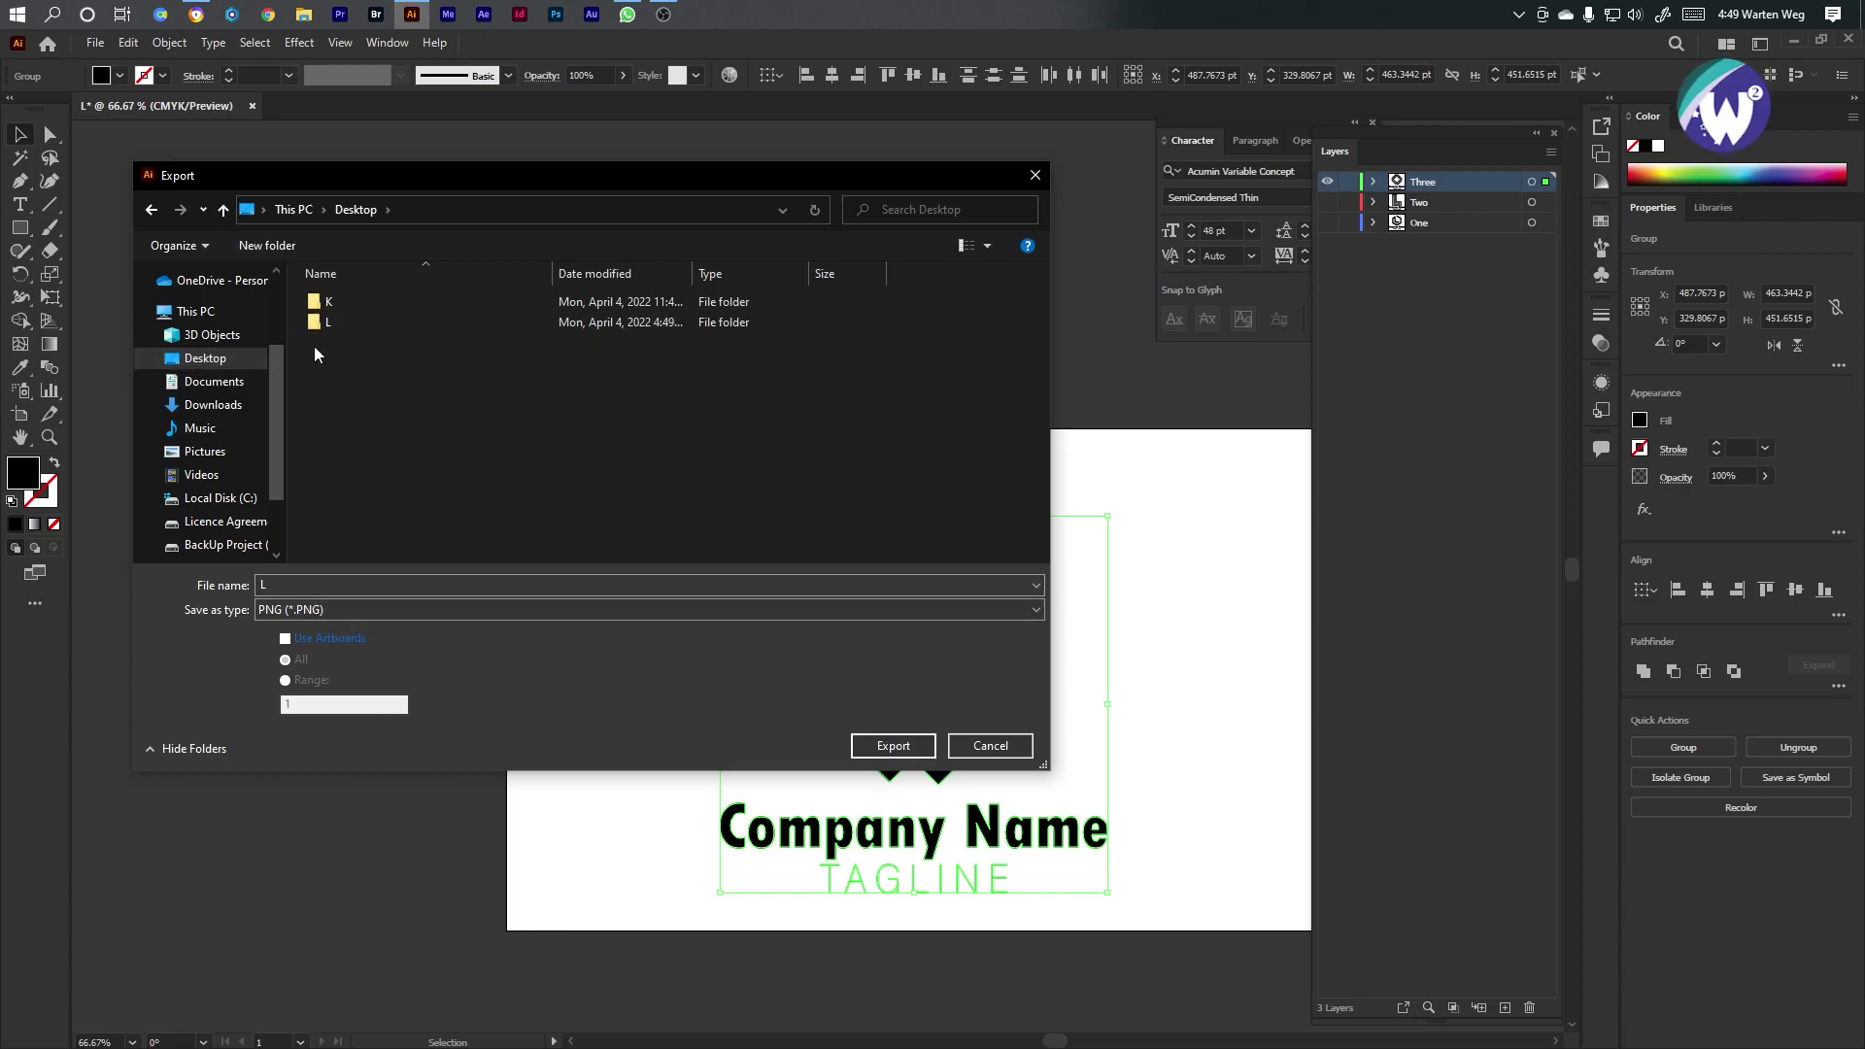
double_click(321, 323)
Name the diamond logo's PNG file L 3 and export it with the offered PNG options
double_click(476, 583)
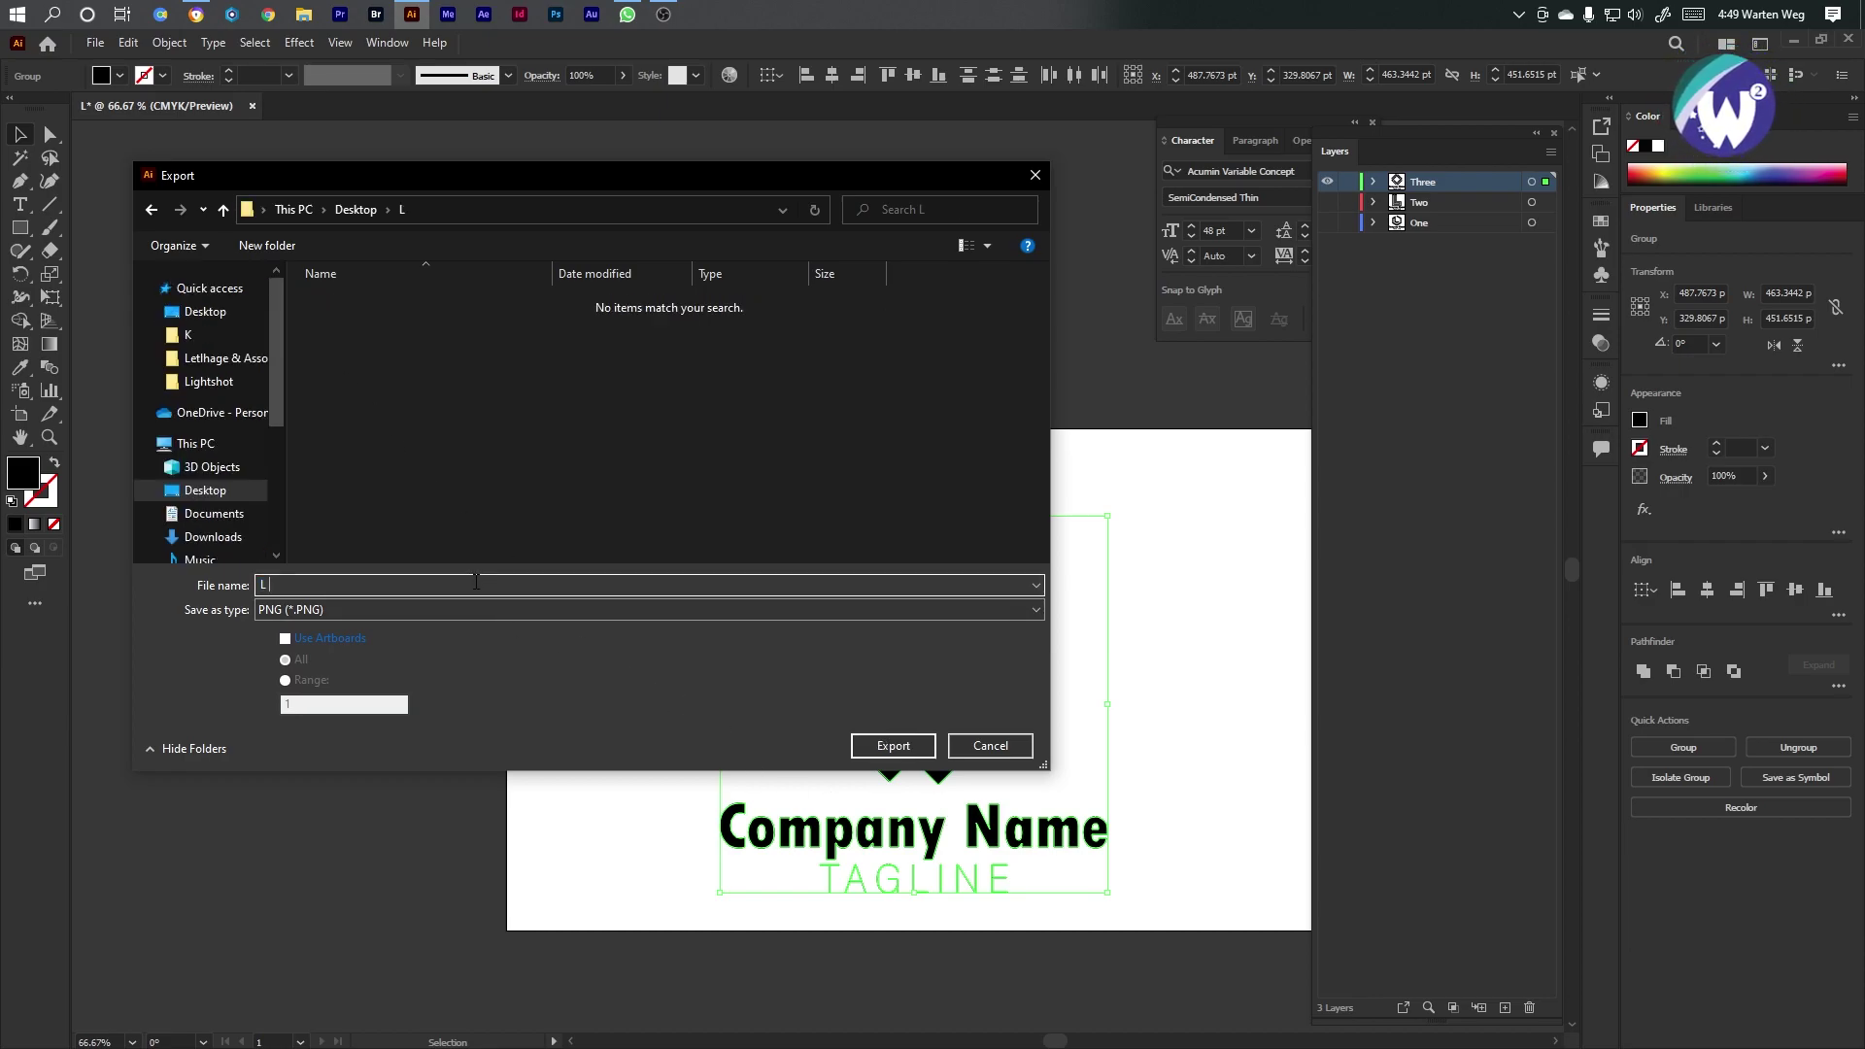
text(L 3)
click(894, 745)
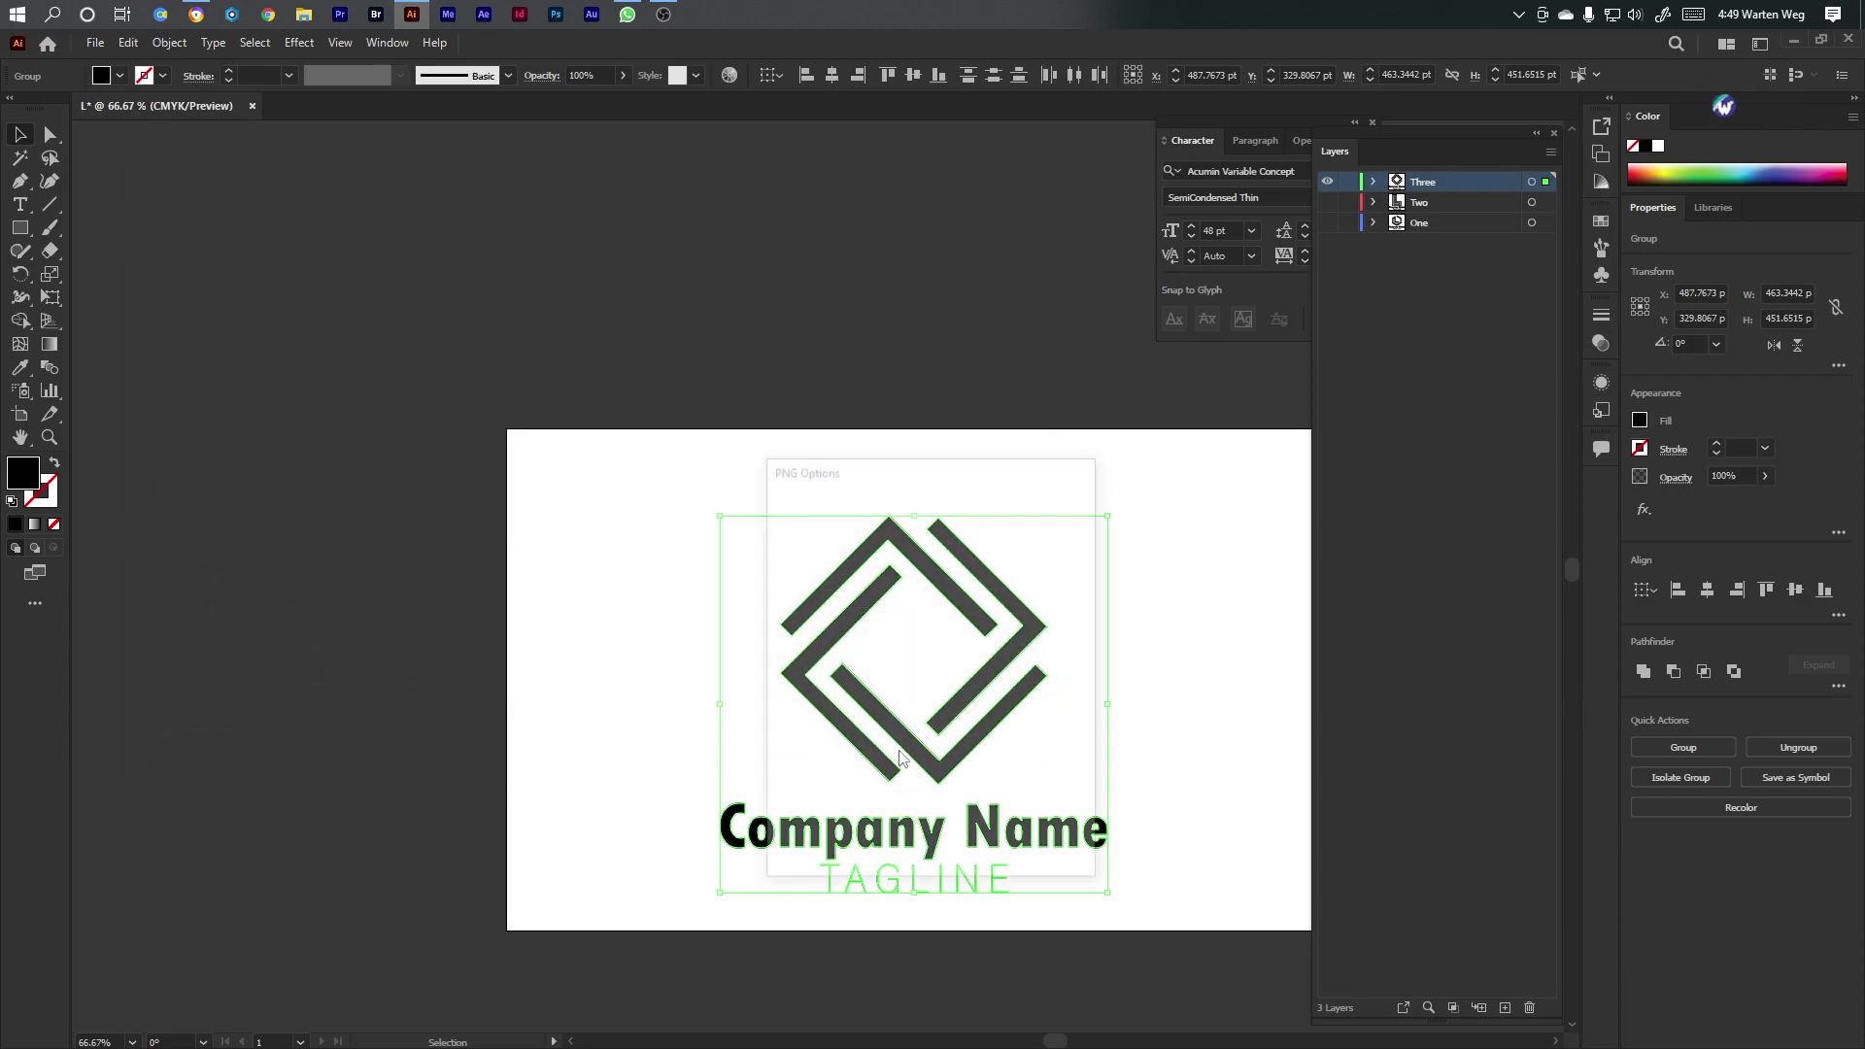
click(917, 852)
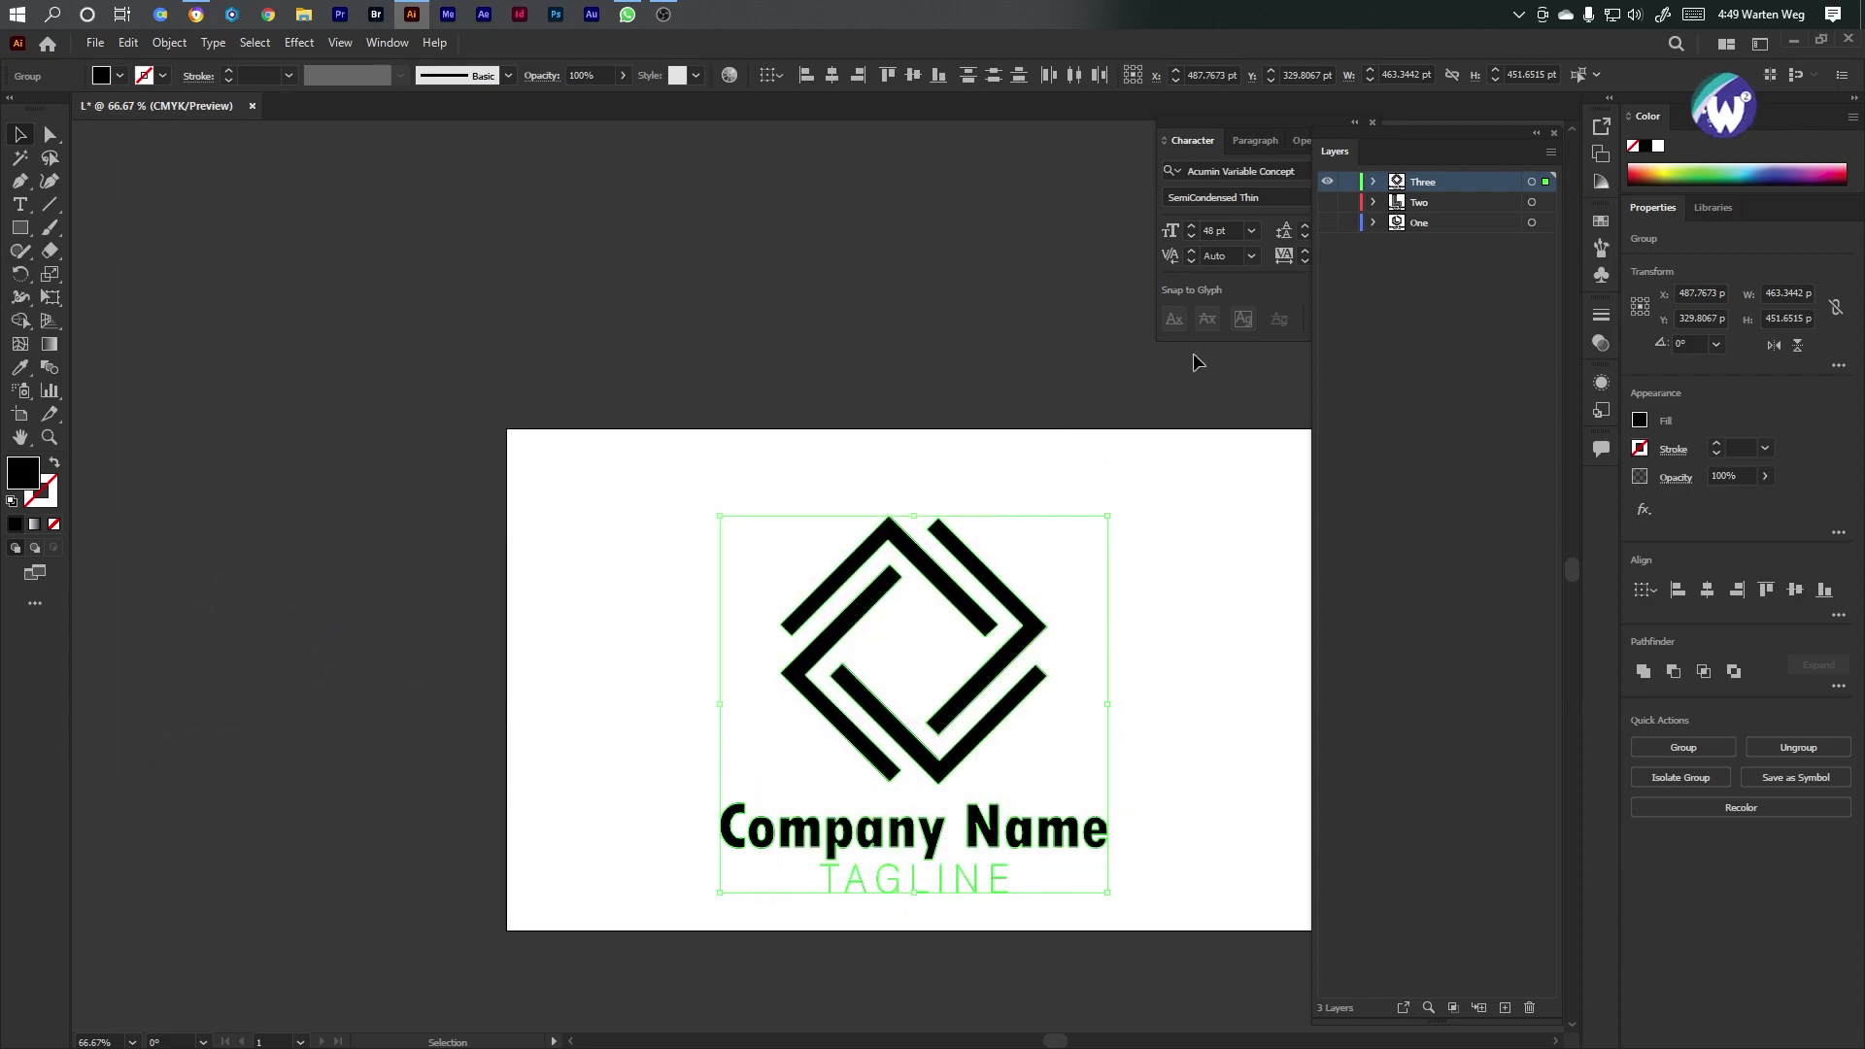
Show only layer Two and export its L-shaped logo as a PNG named L 2 into folder L
click(1328, 202)
click(1327, 181)
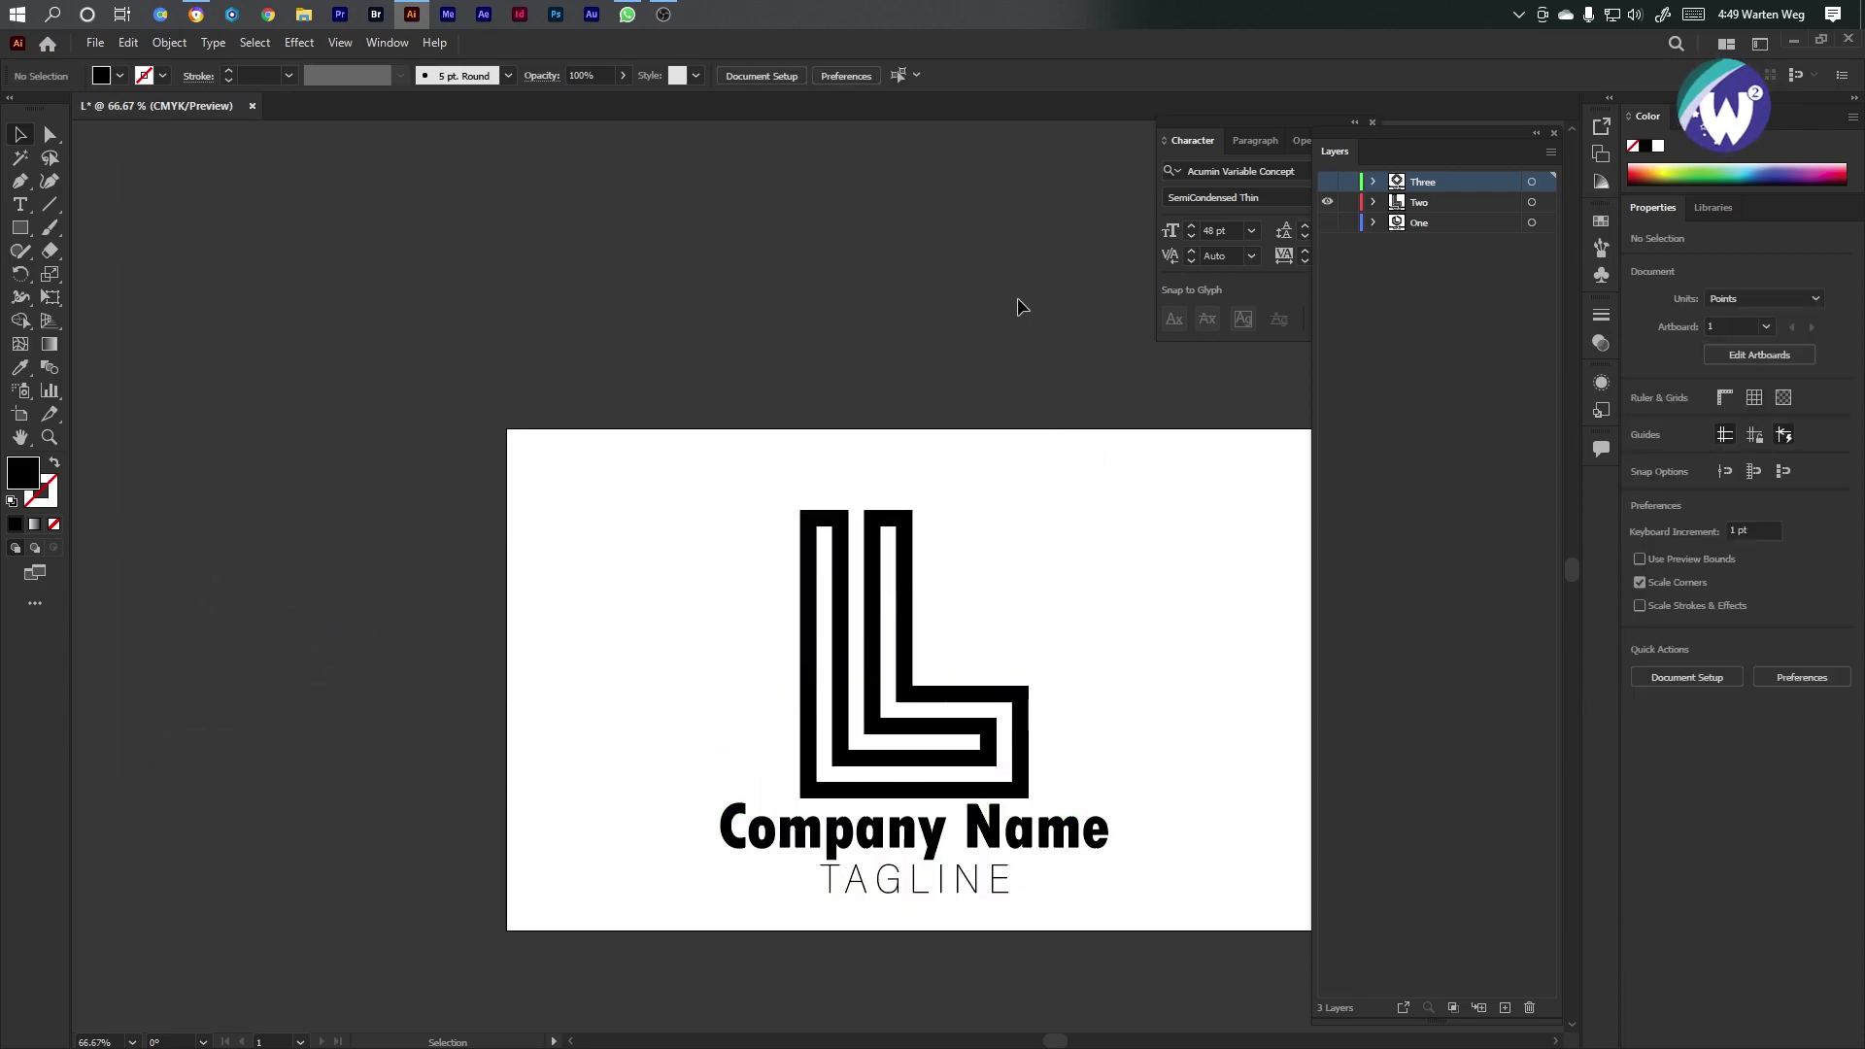
click(94, 43)
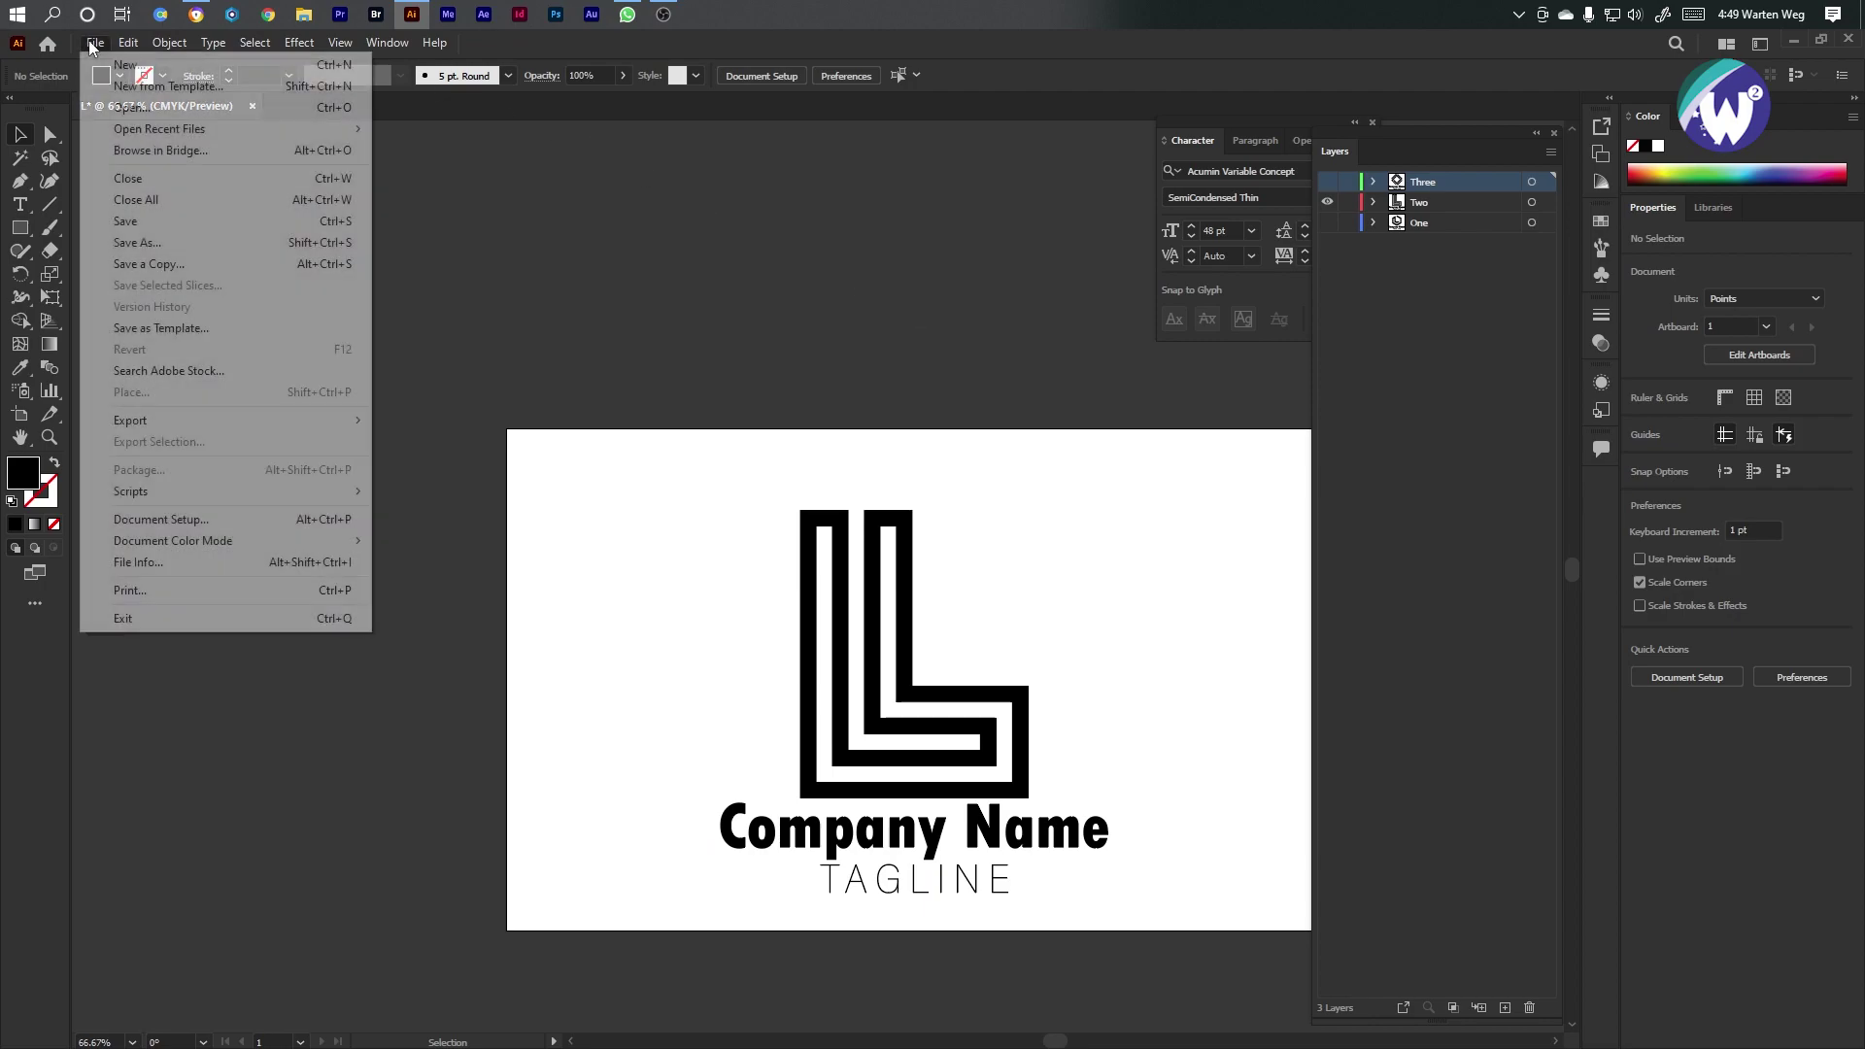
mouse_move(183, 422)
click(414, 445)
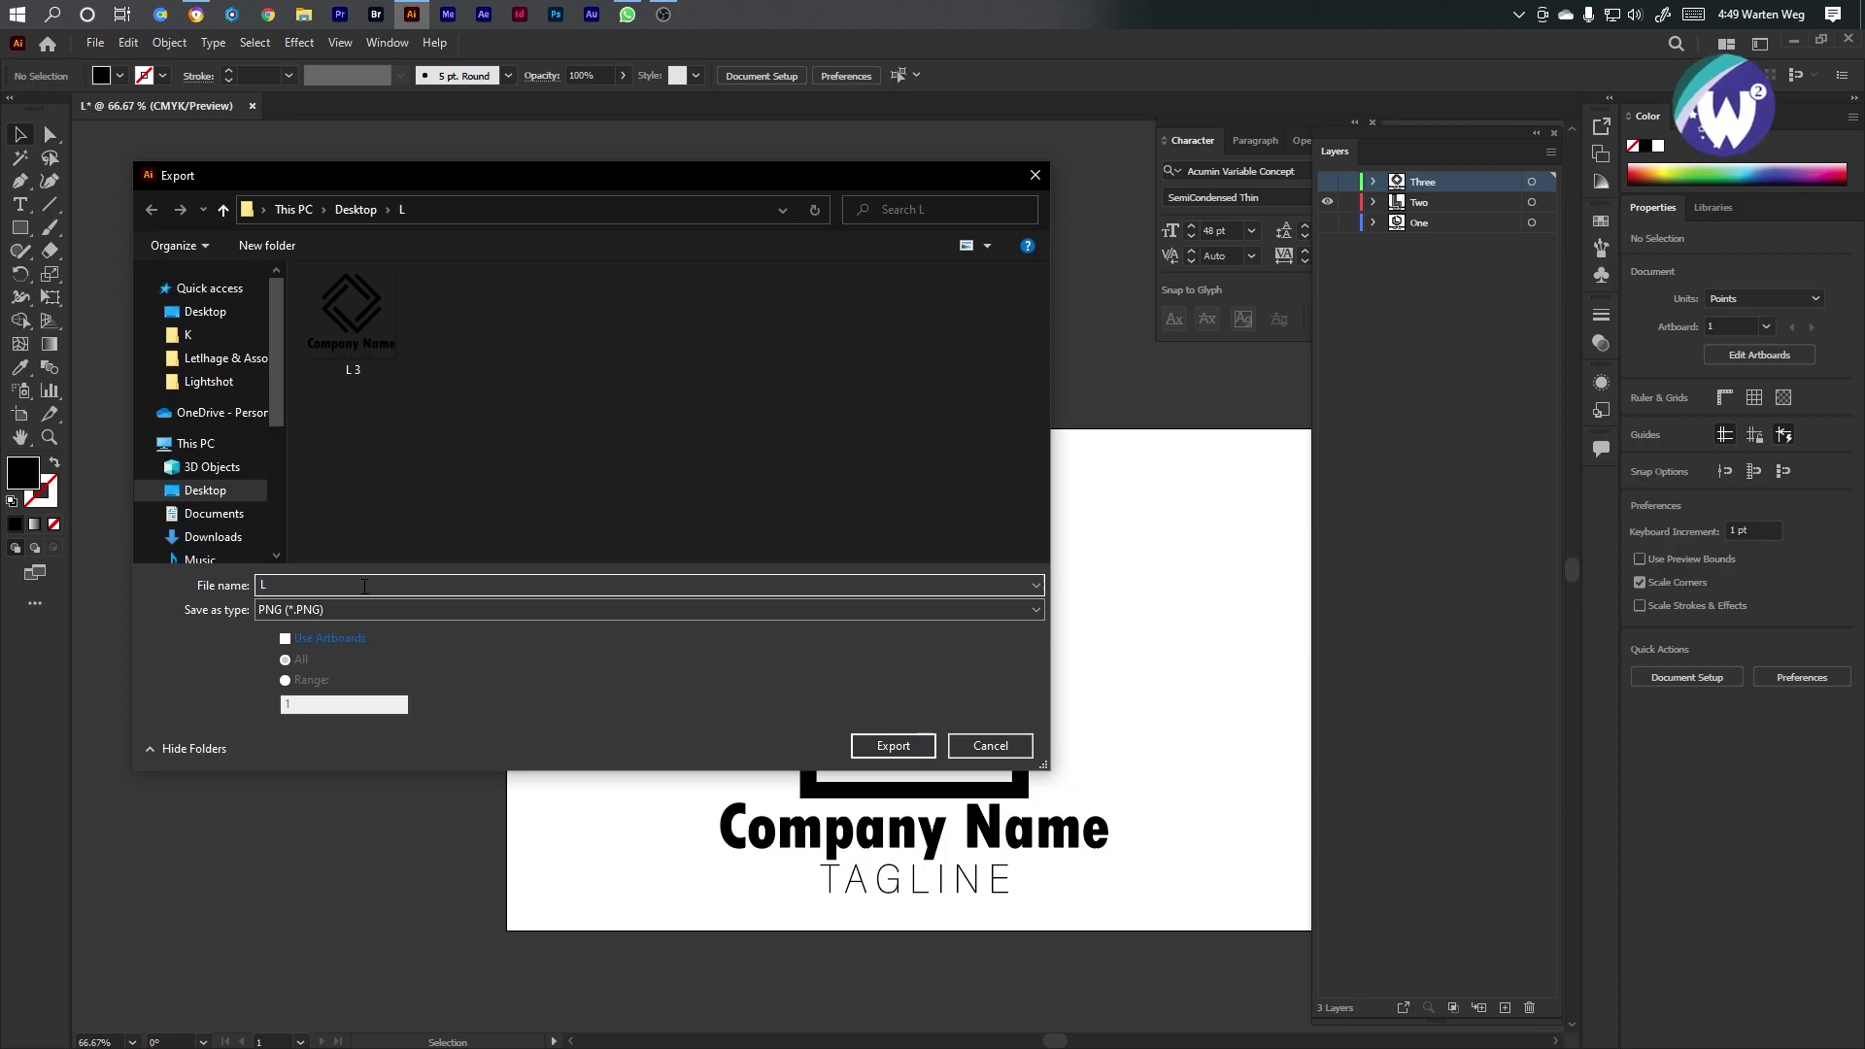
text(2)
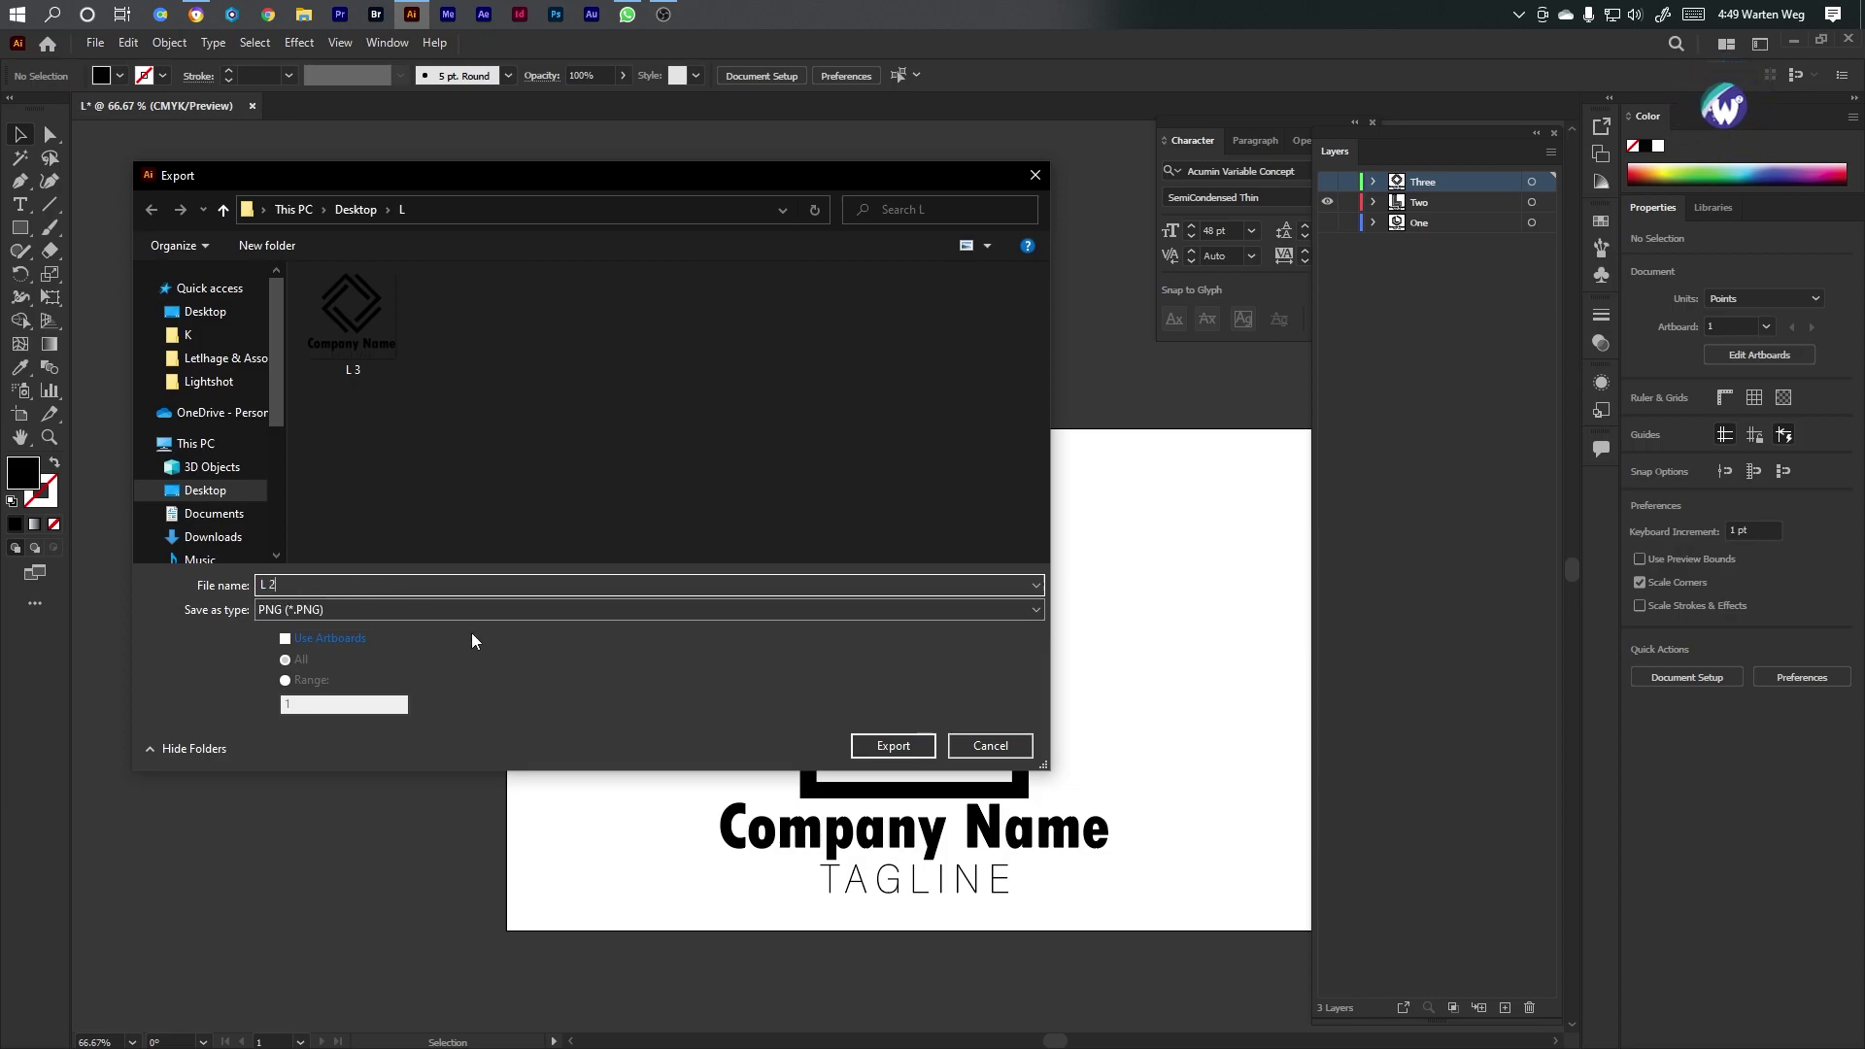
click(865, 747)
key(Return)
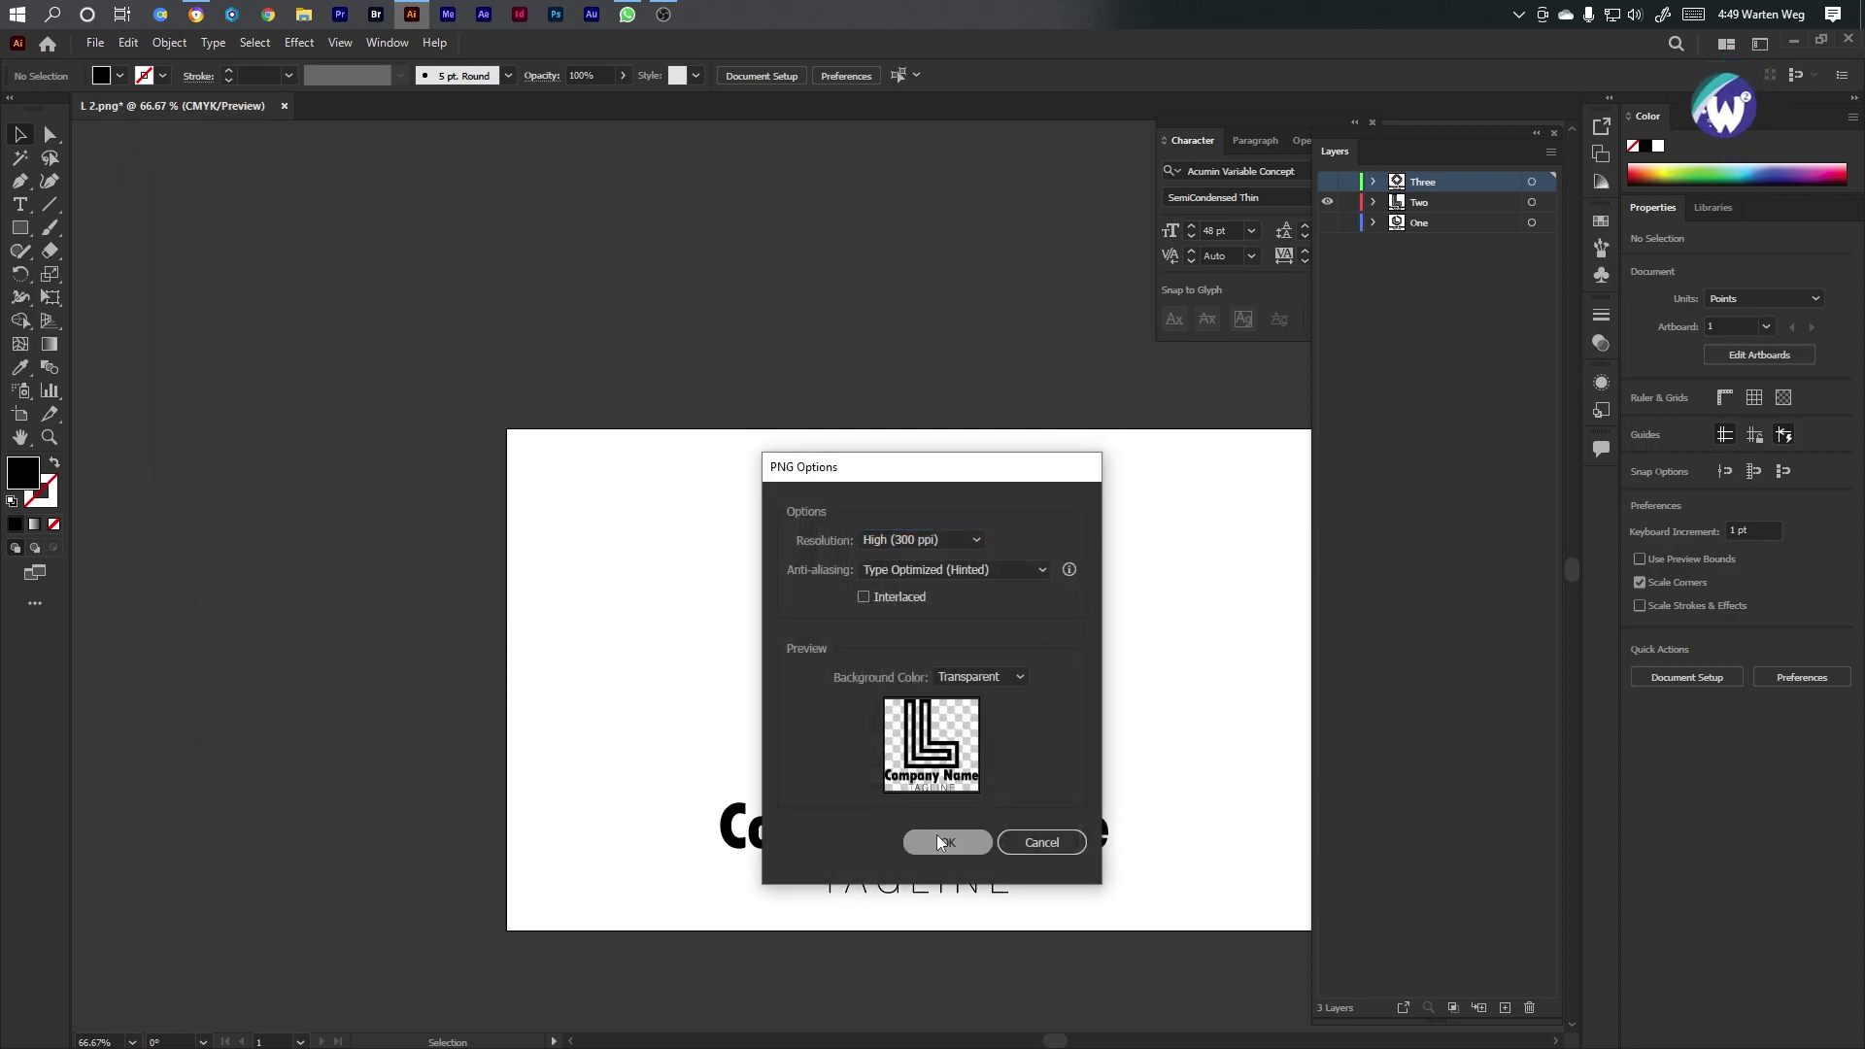
Show only layer One and export its hexagonal L logo as a PNG named L 1 into folder L
click(1327, 223)
click(1327, 202)
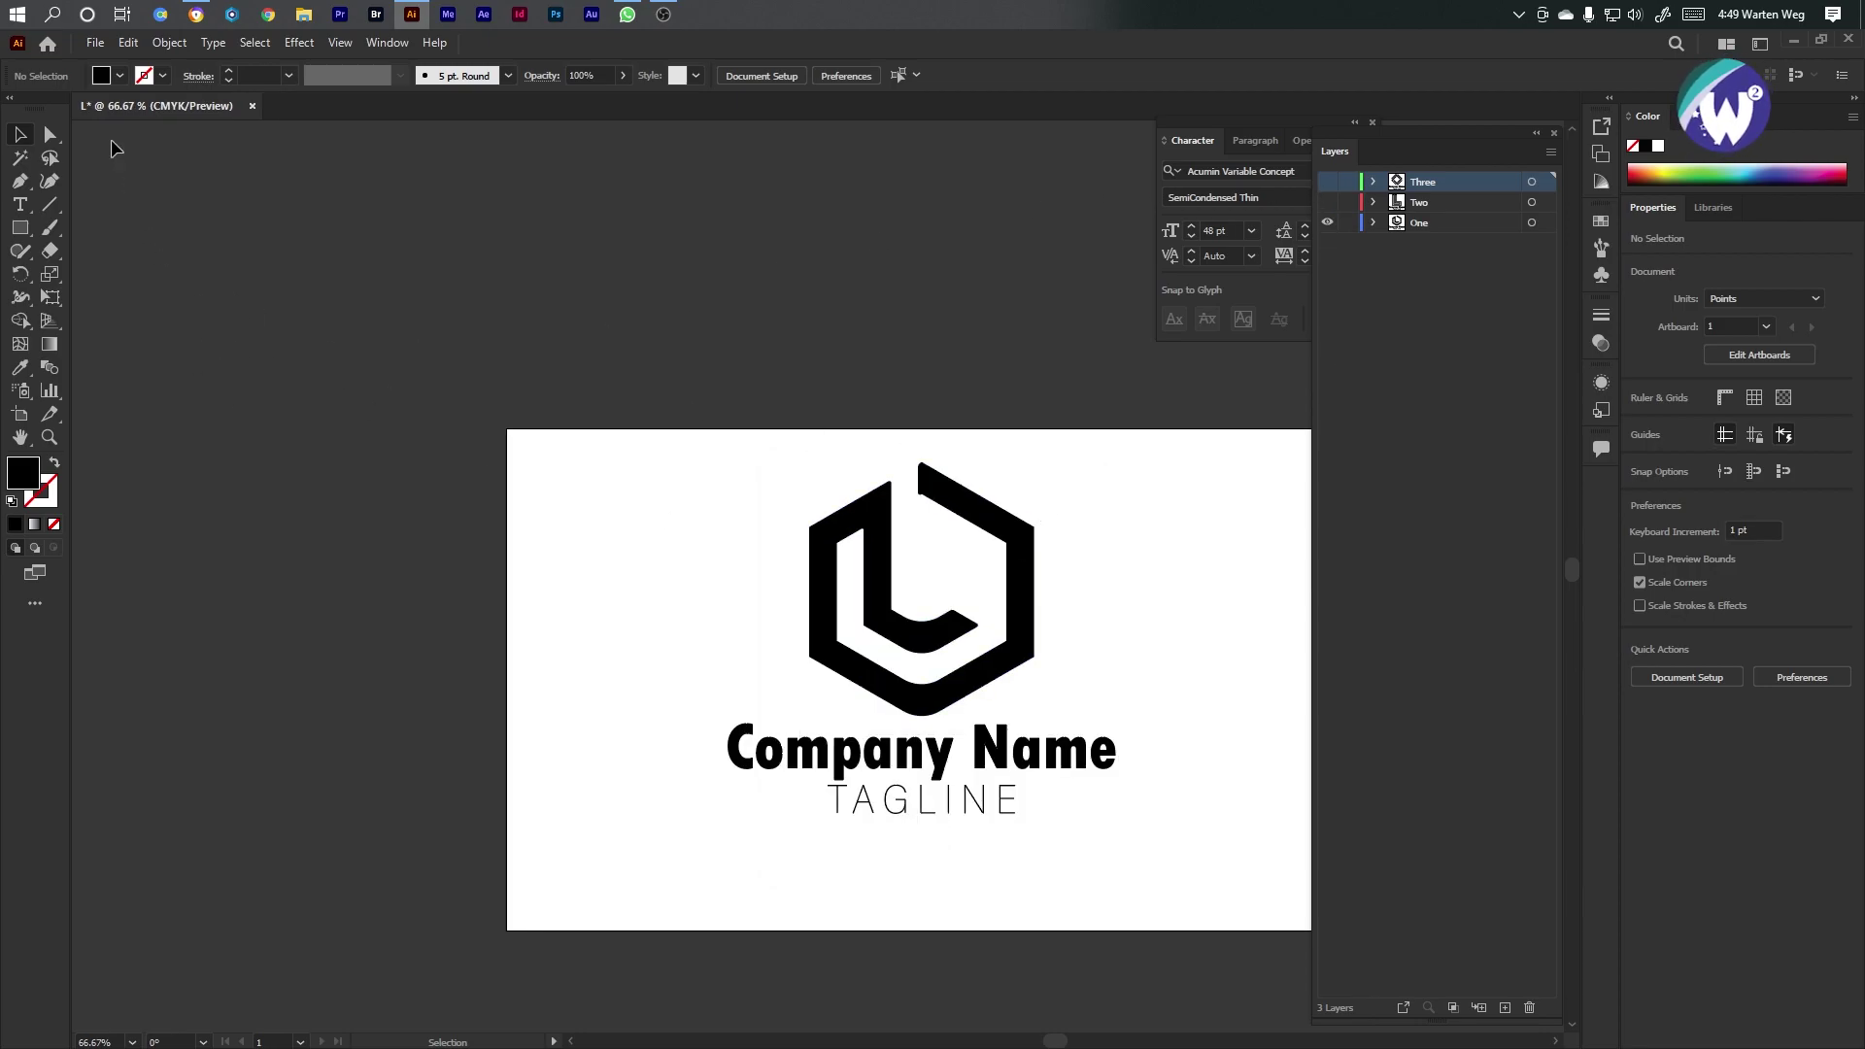
click(125, 43)
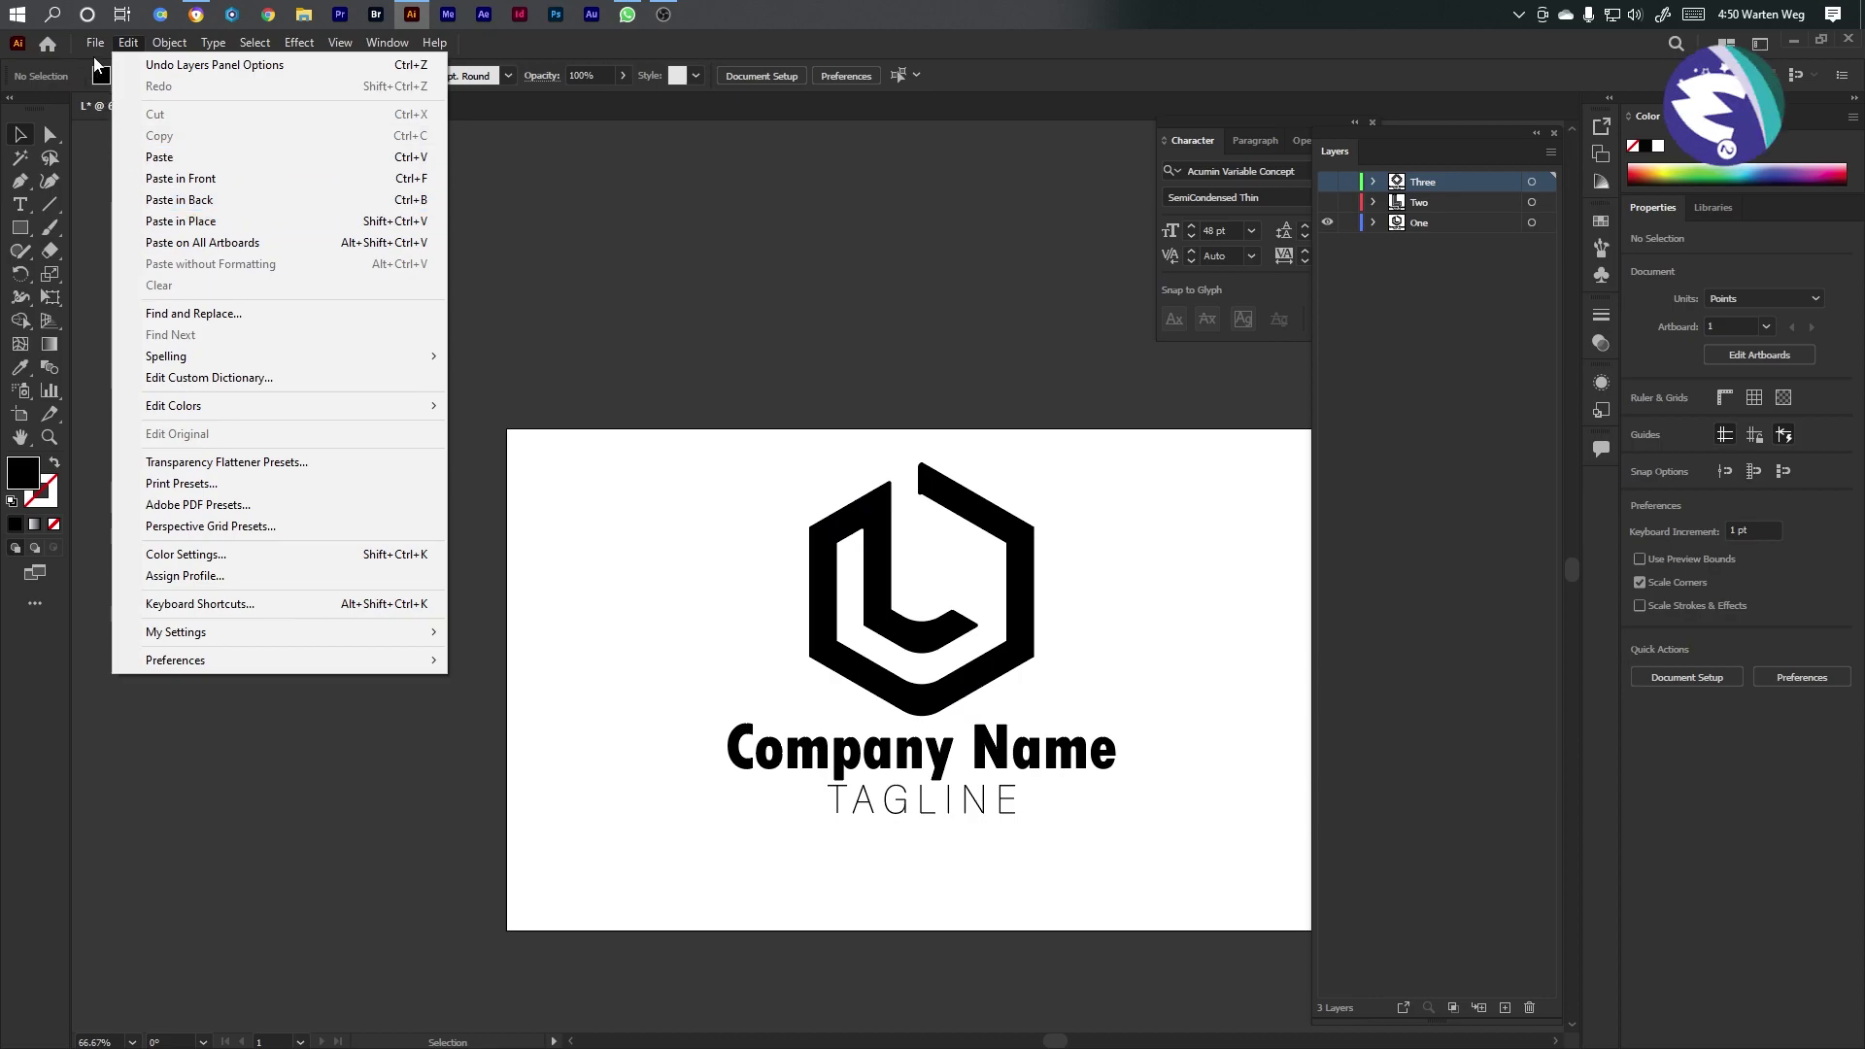
mouse_move(95, 43)
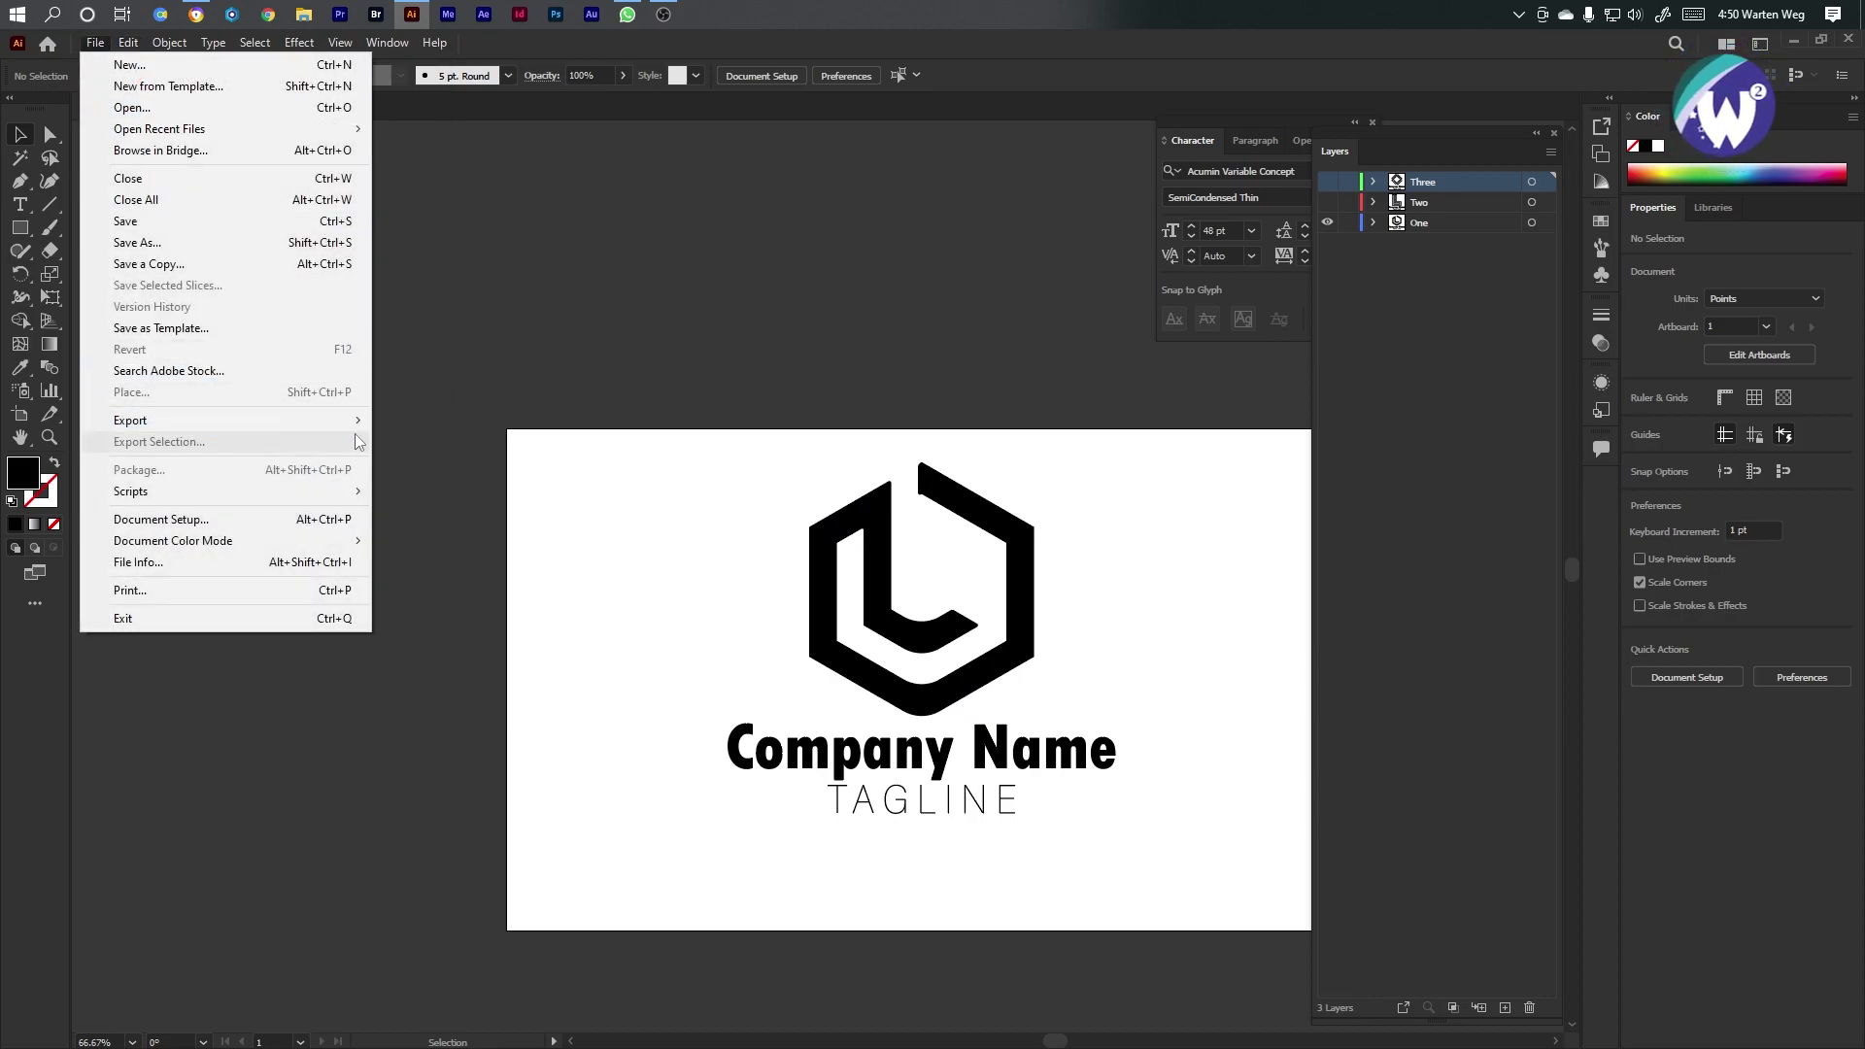
mouse_move(346, 422)
click(424, 443)
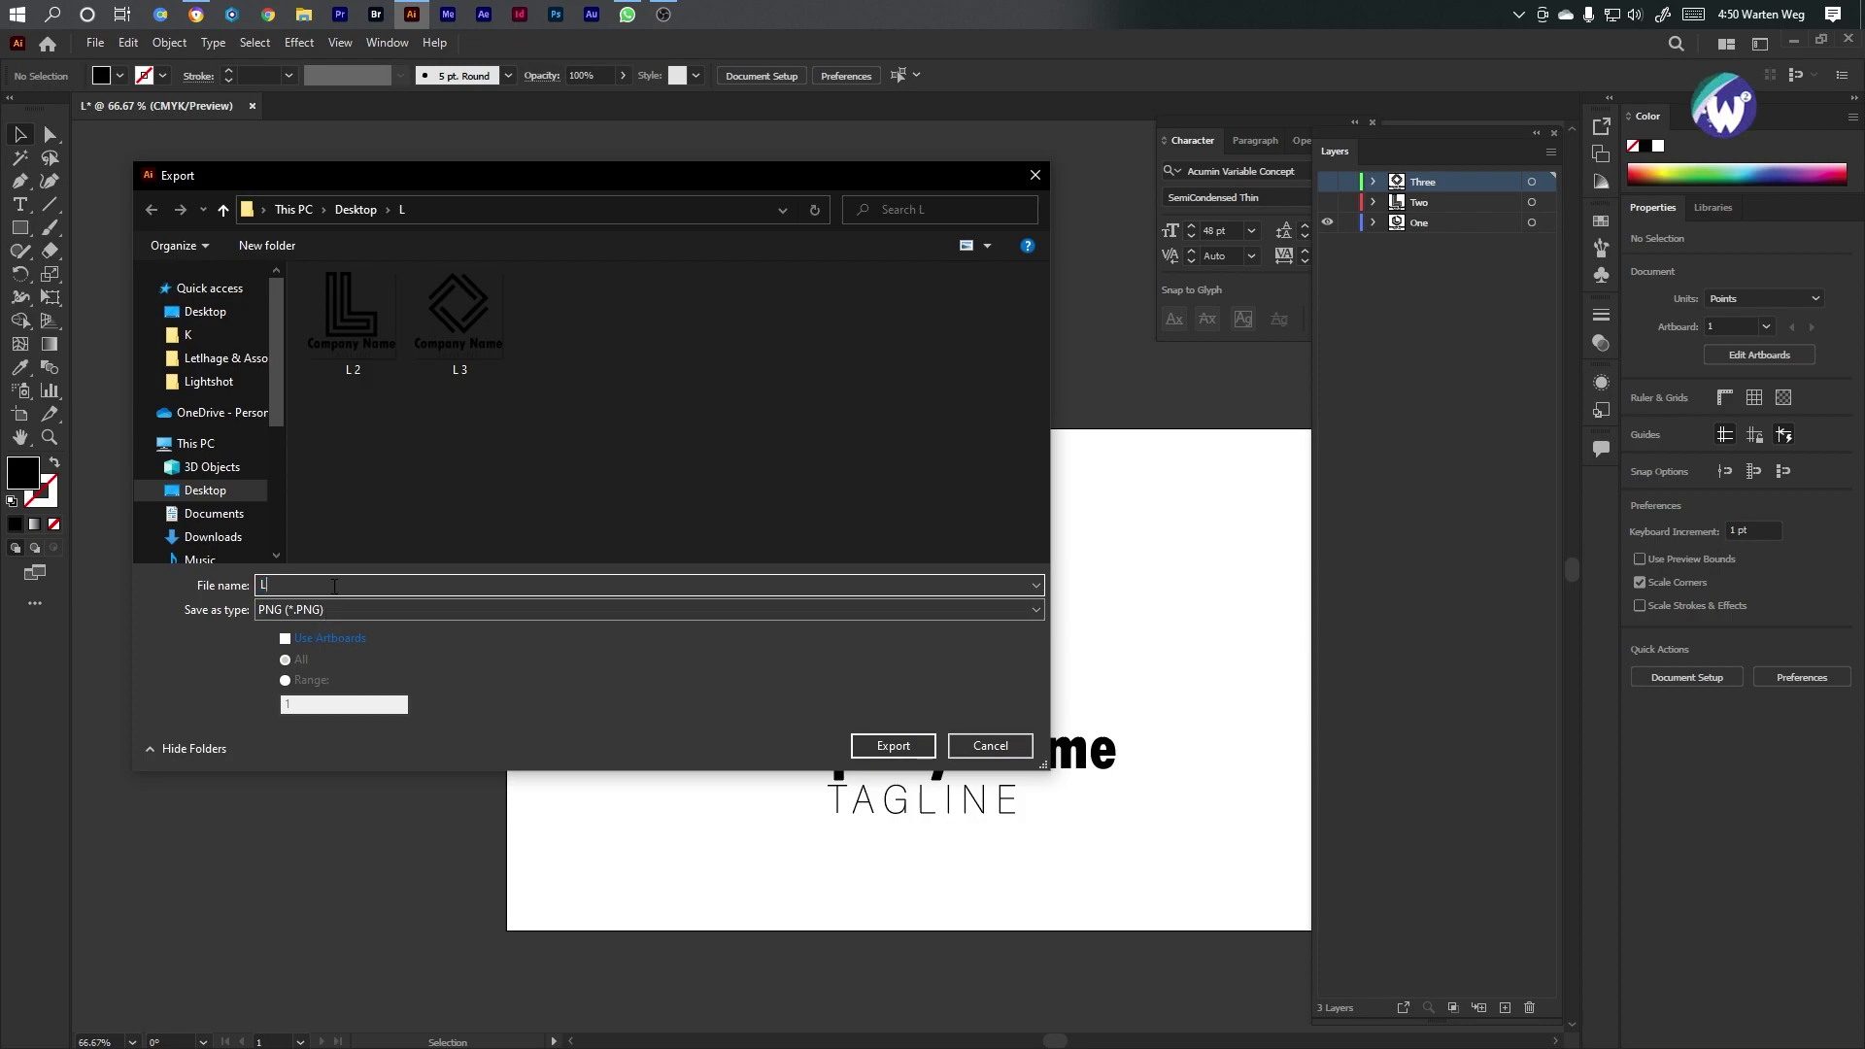
text(3)
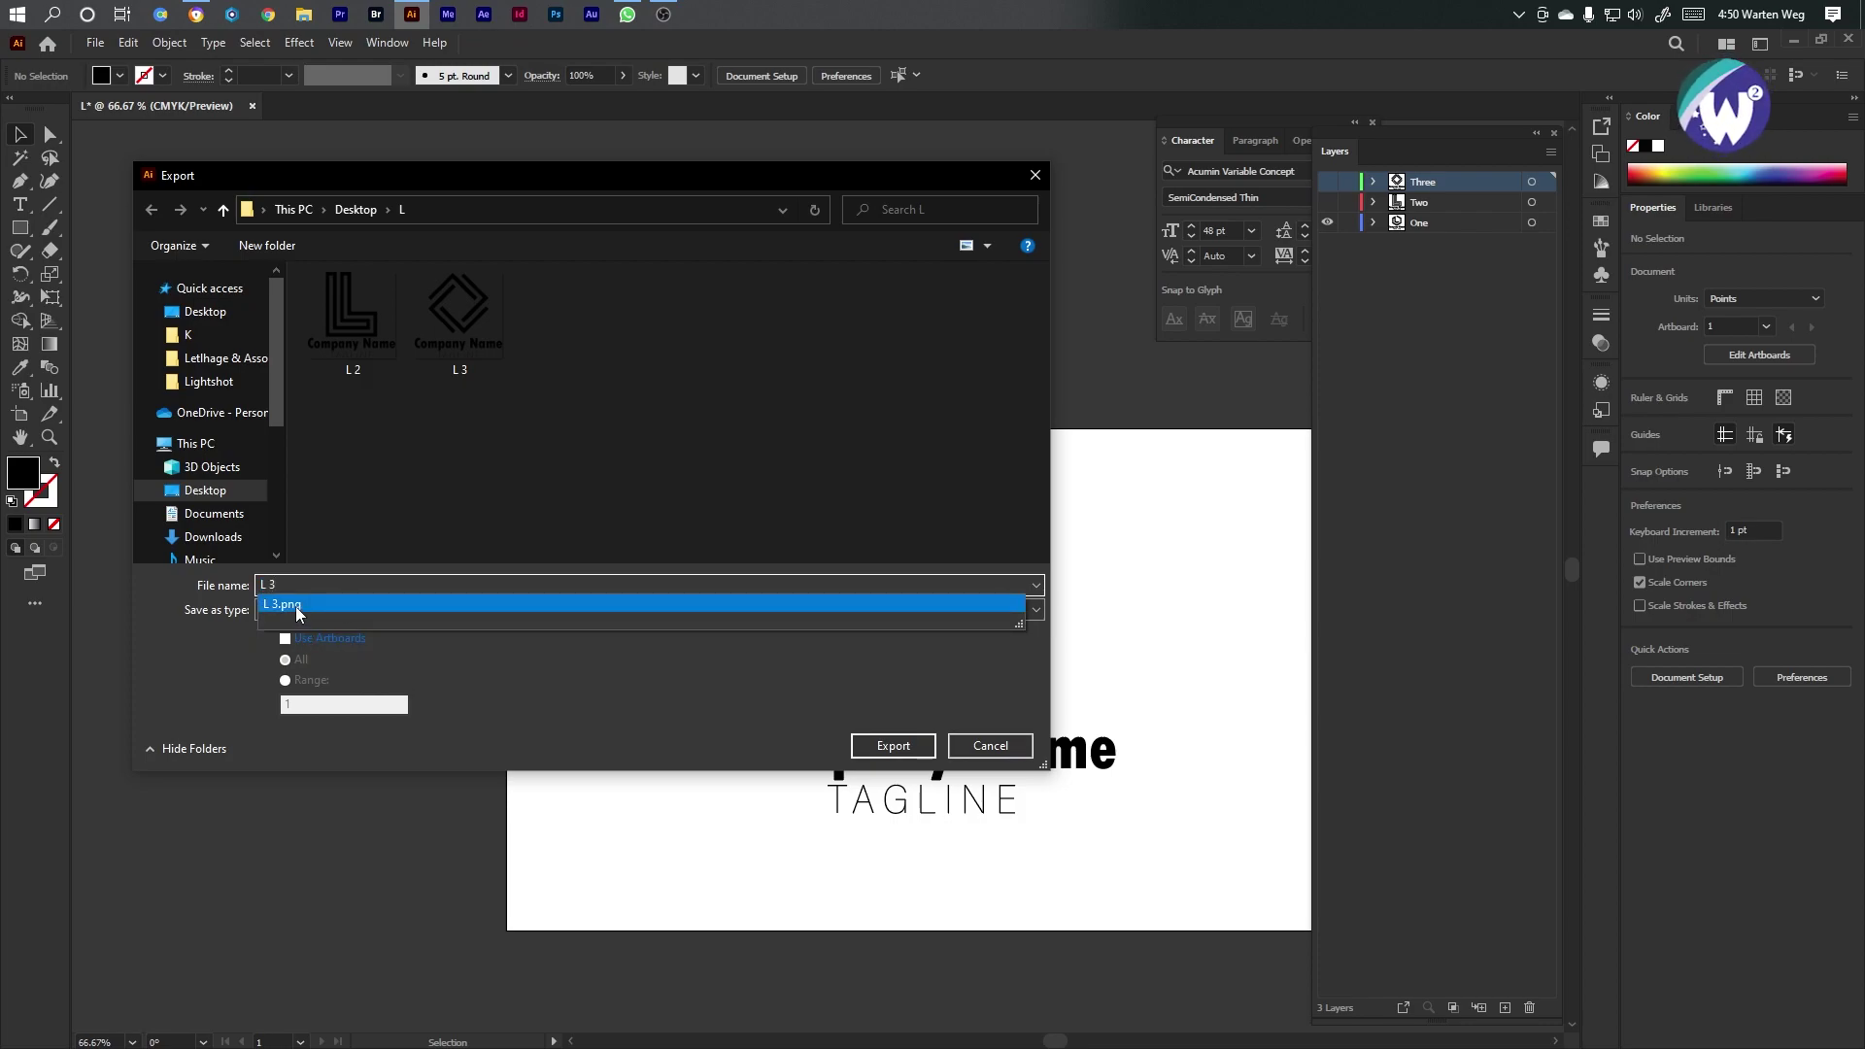
key(BackSpace)
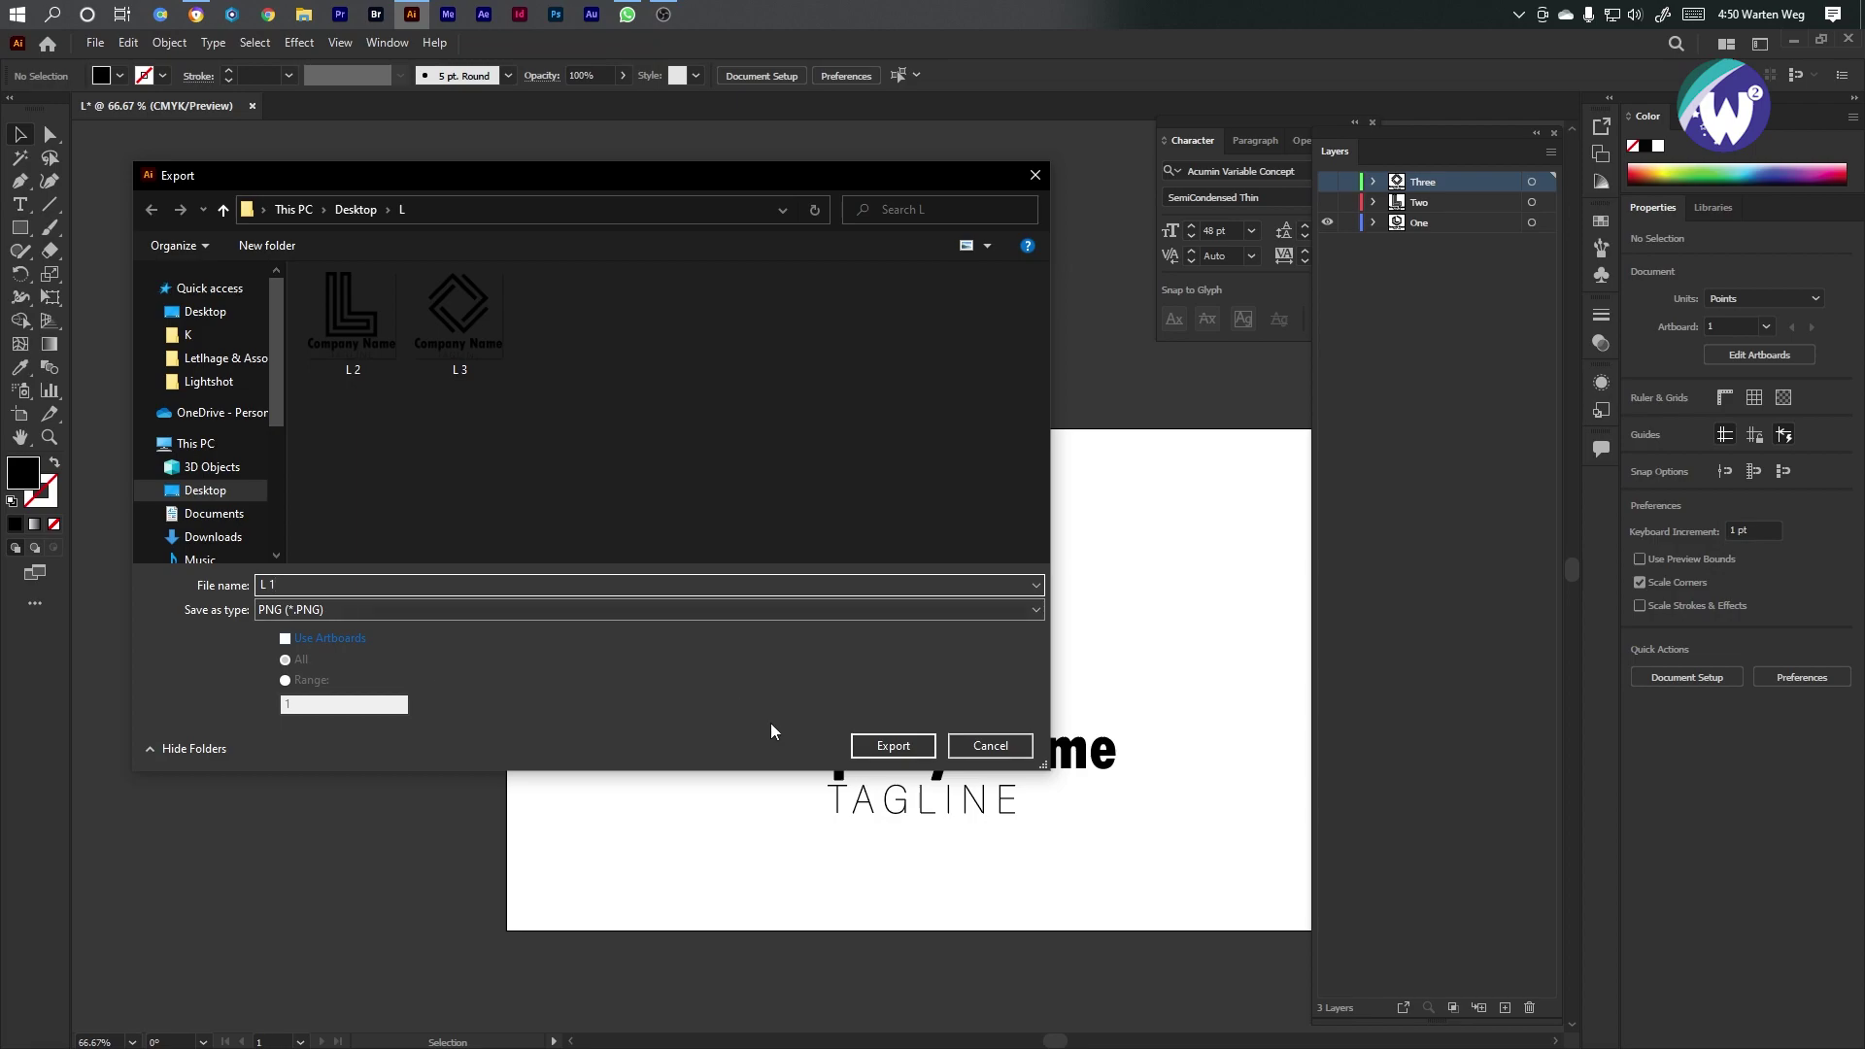
click(889, 748)
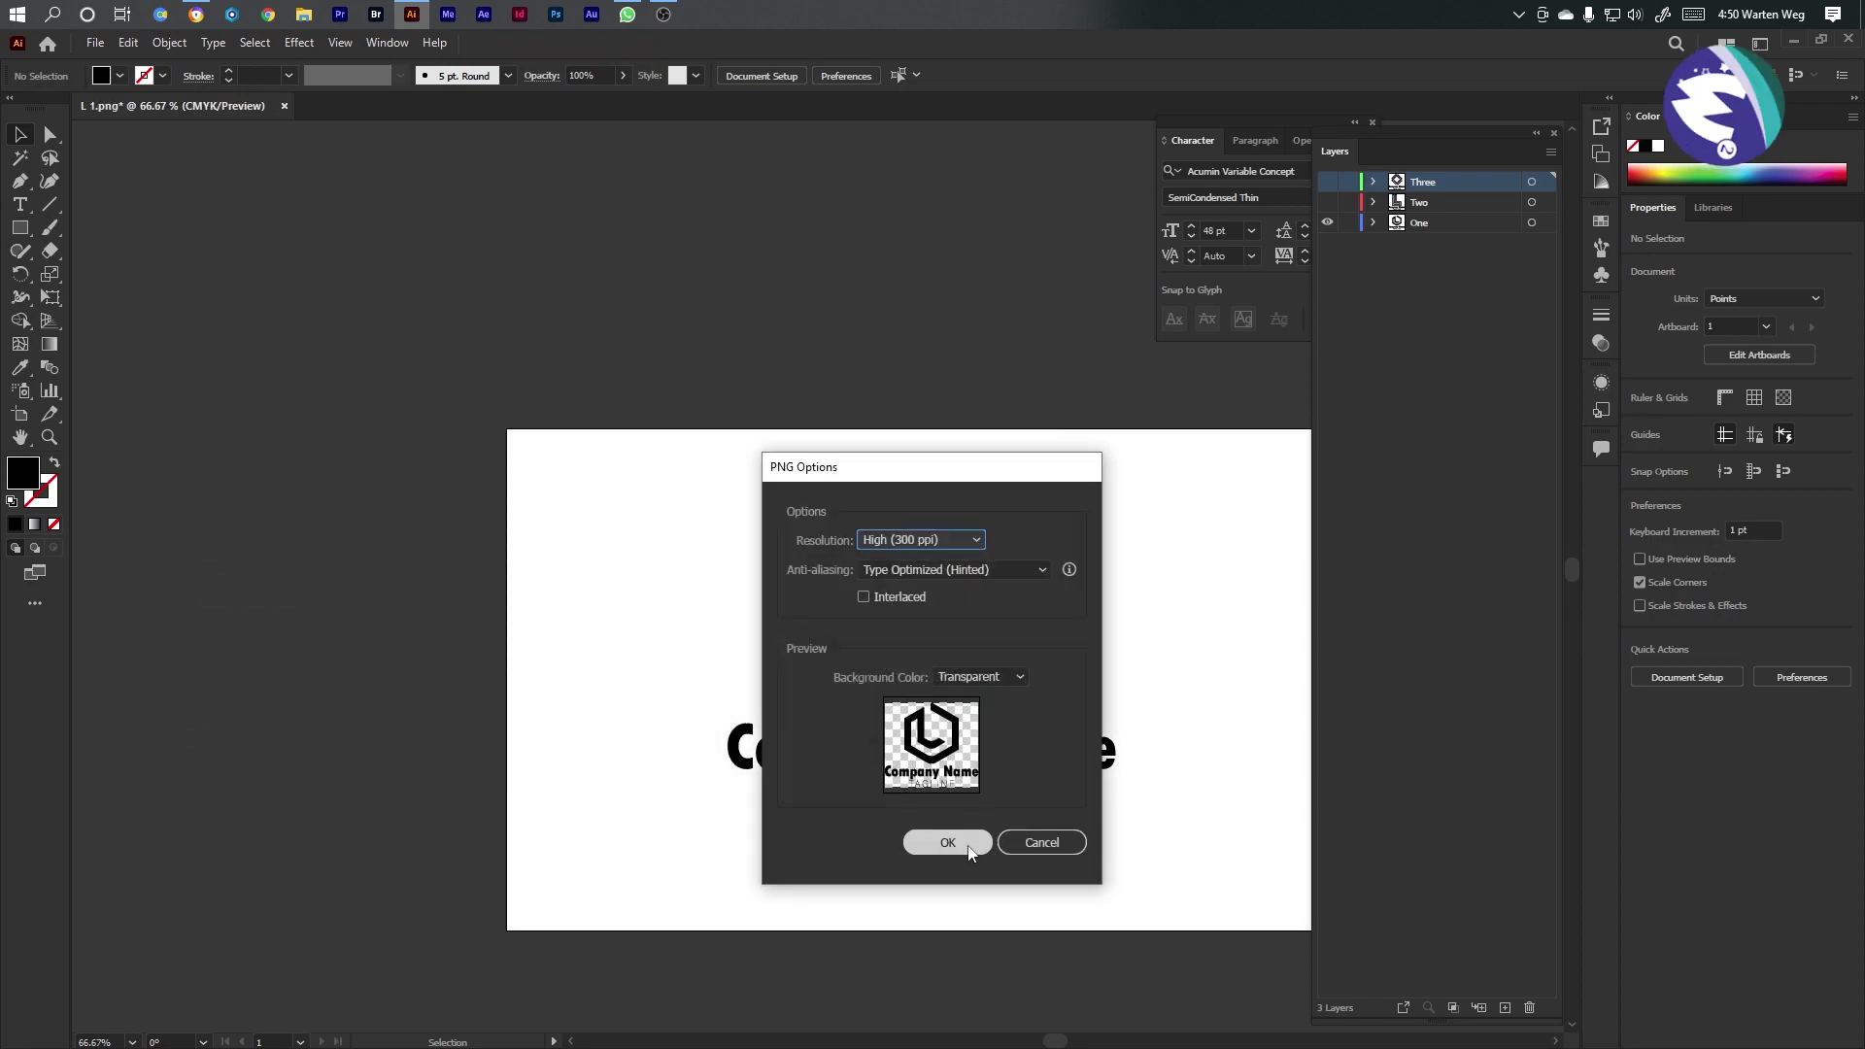
click(967, 847)
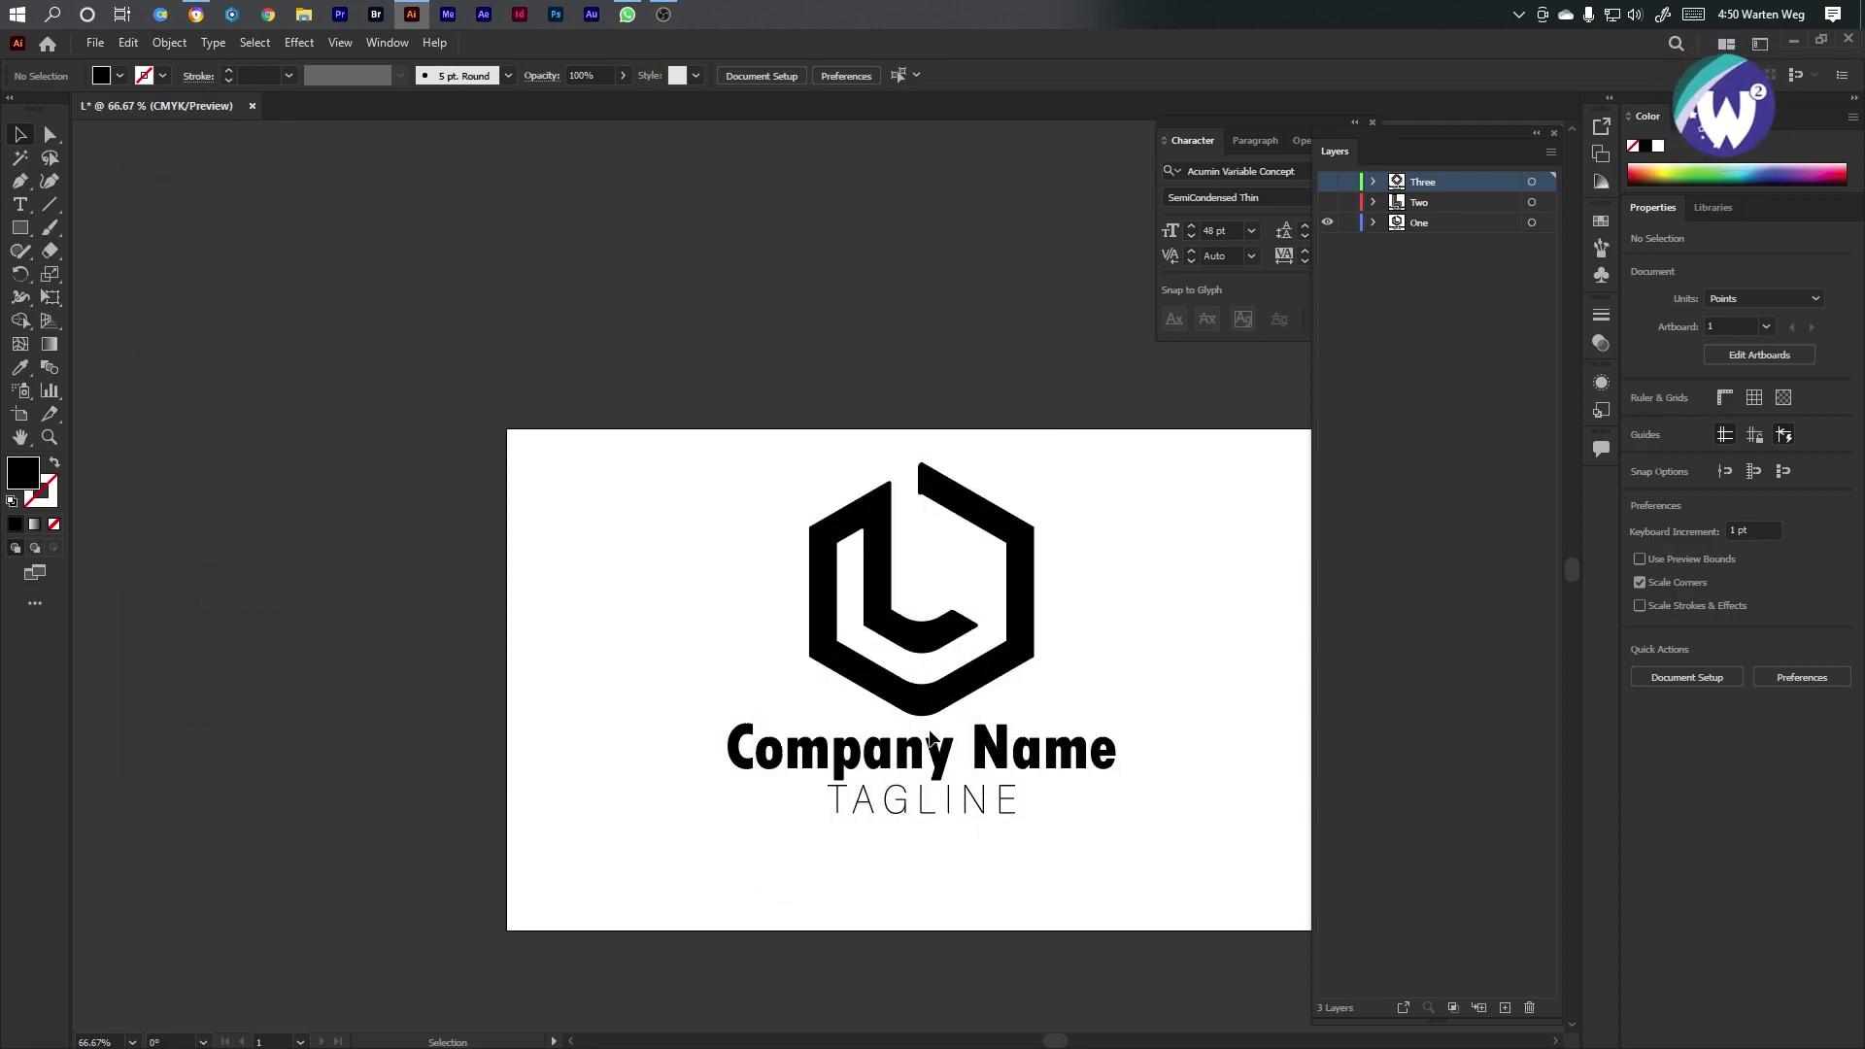
Close the program, saving the document as Adobe Illustrator file L in the Desktop folder L with the offered Illustrator 2020 options
click(1848, 39)
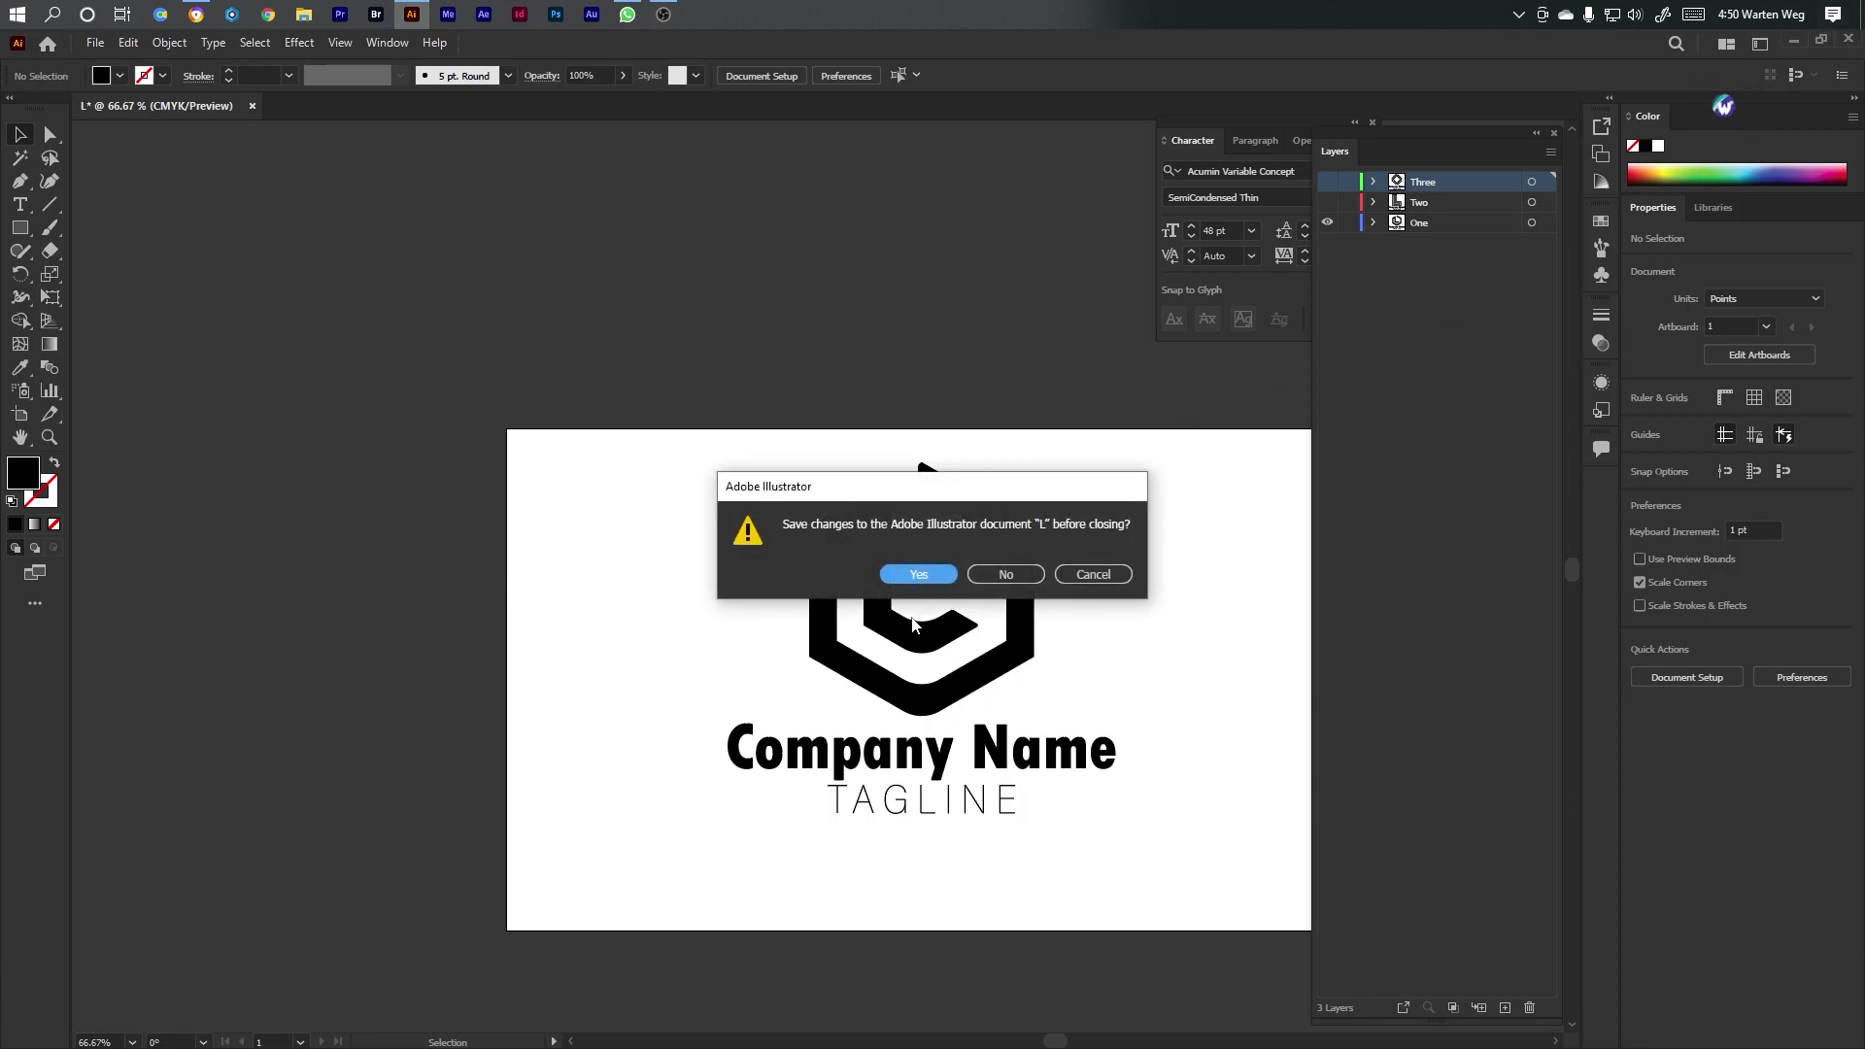
click(917, 574)
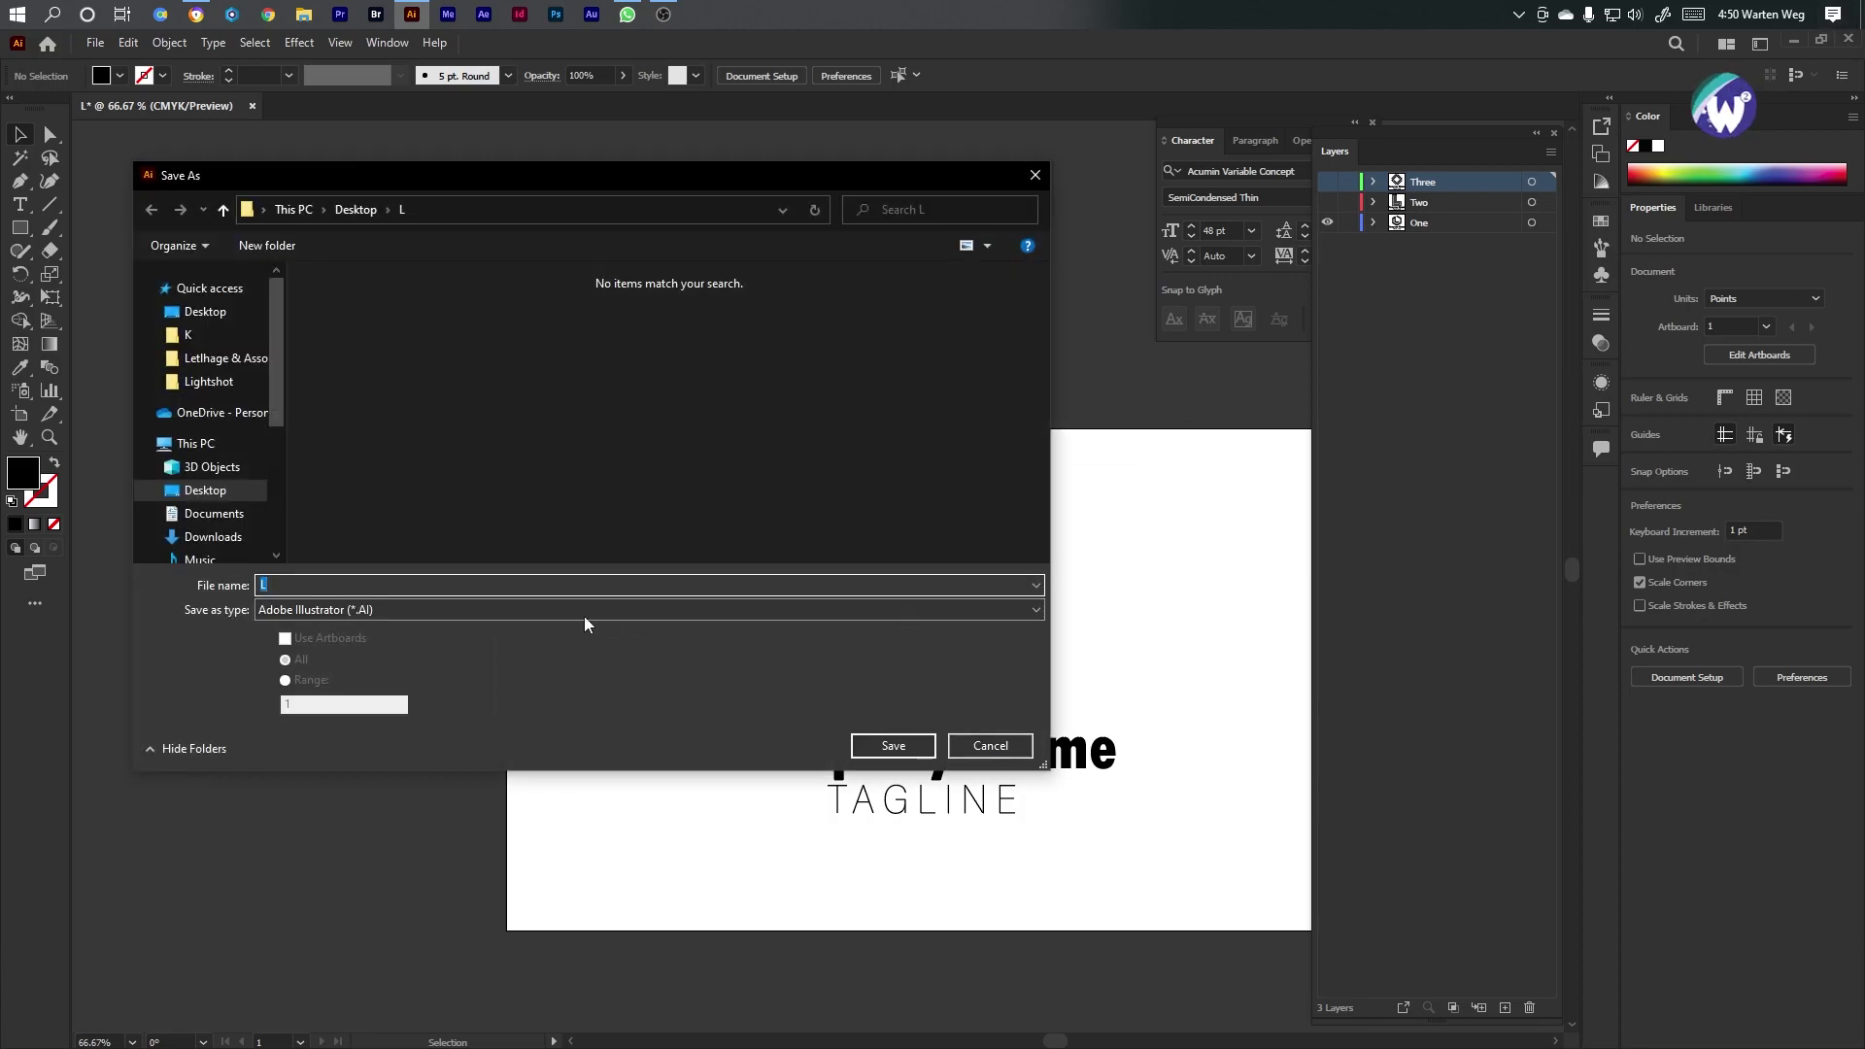
click(922, 748)
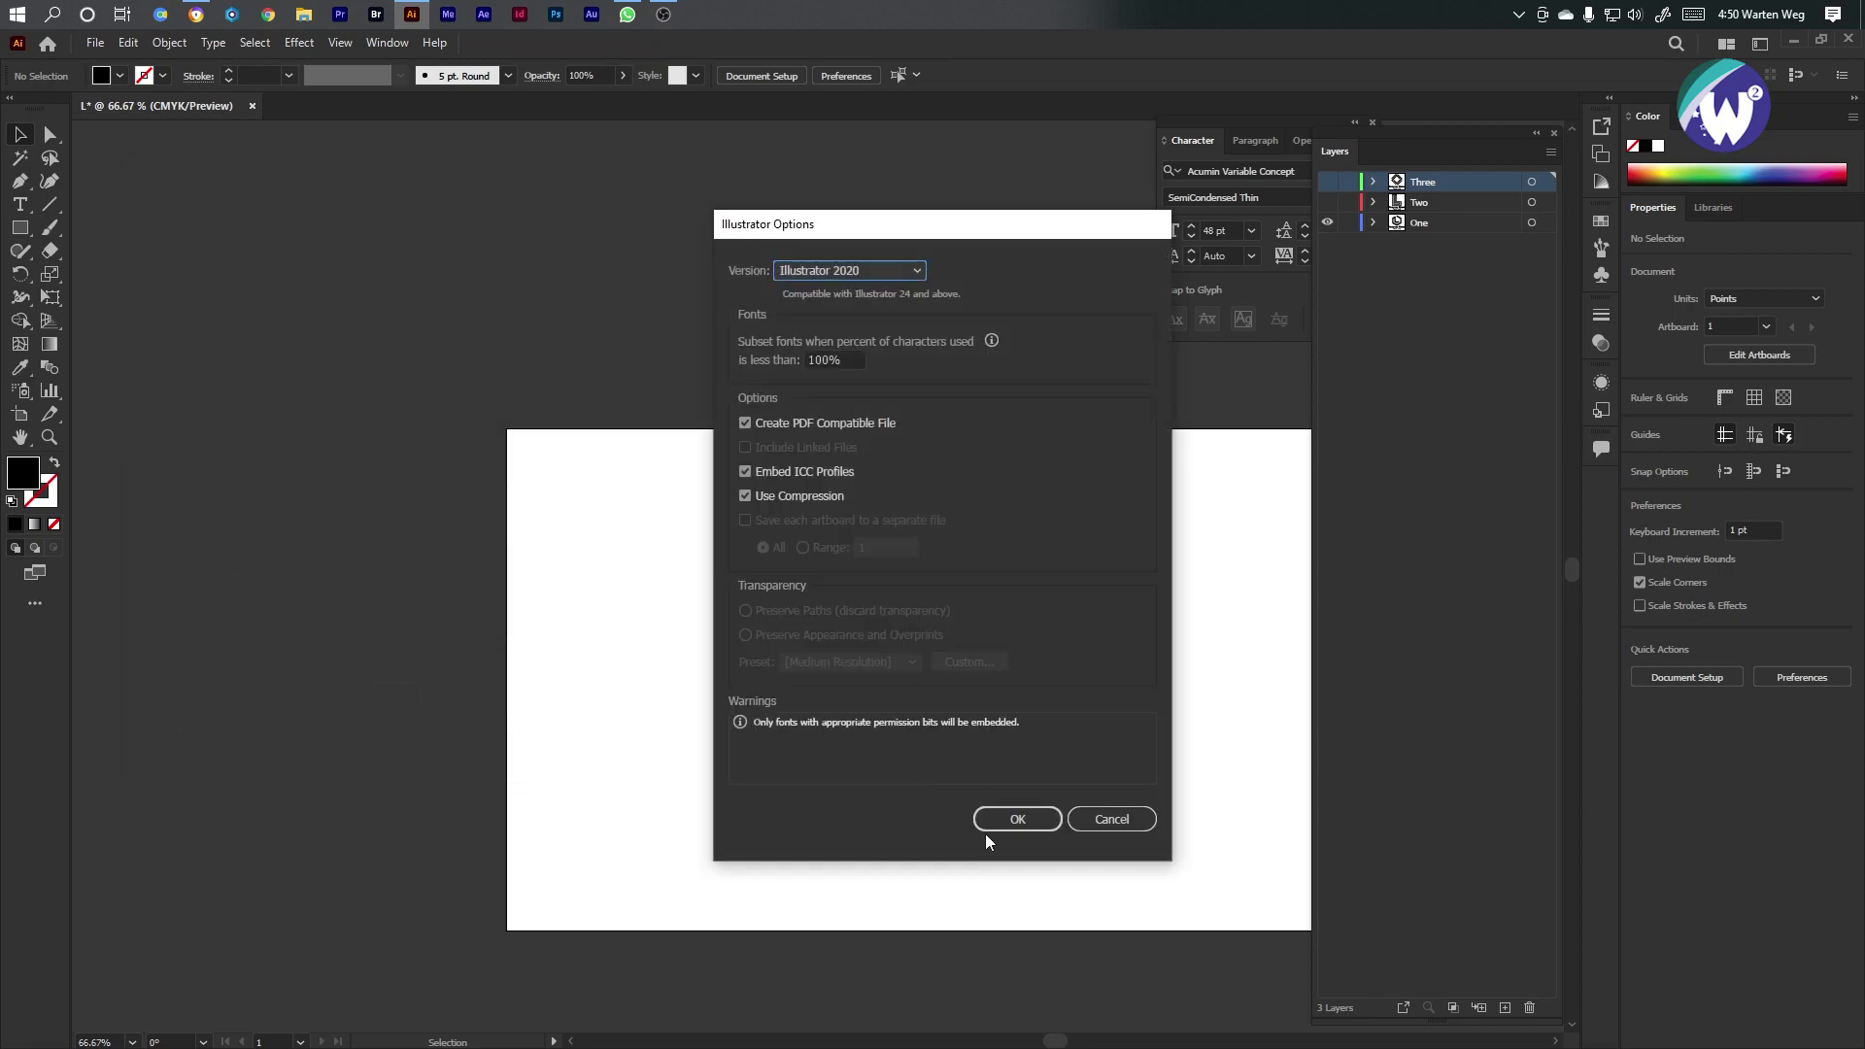
click(1047, 825)
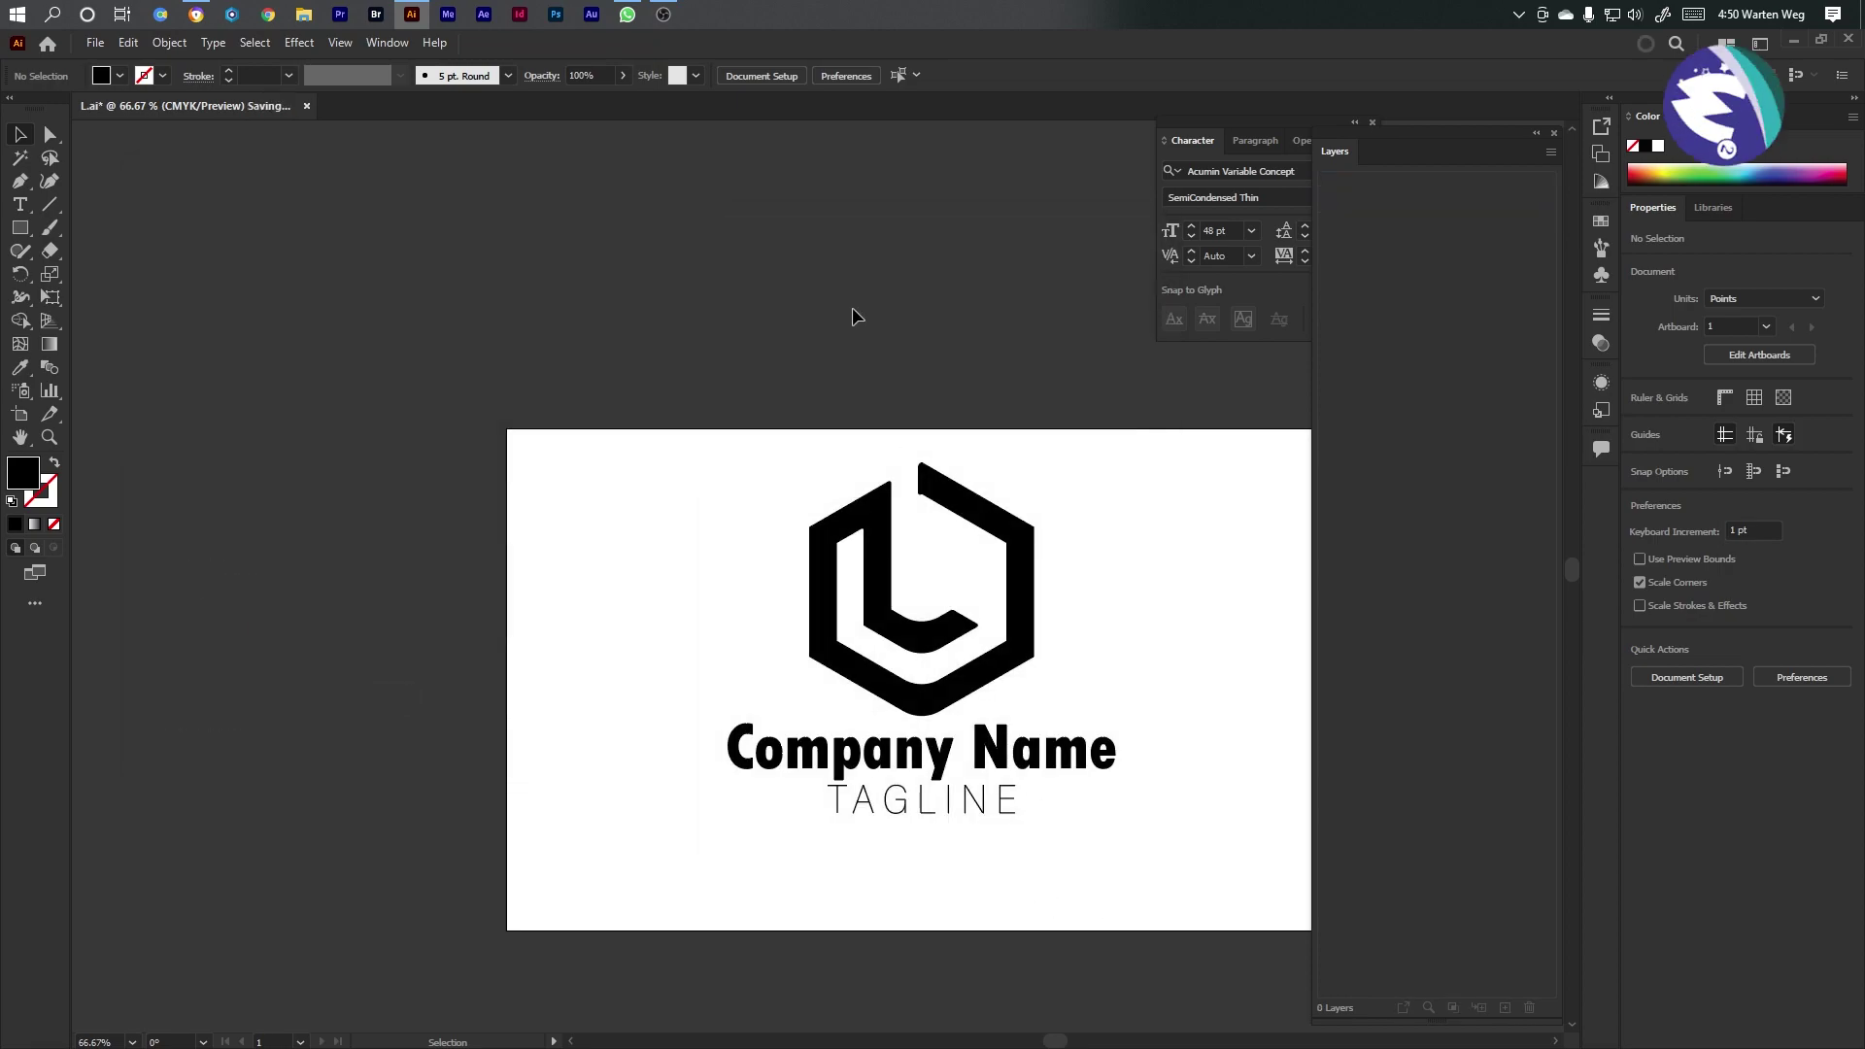
Switch to the K letter logo mockup in Photoshop and open its design placeholder smart object for editing
key(super+d)
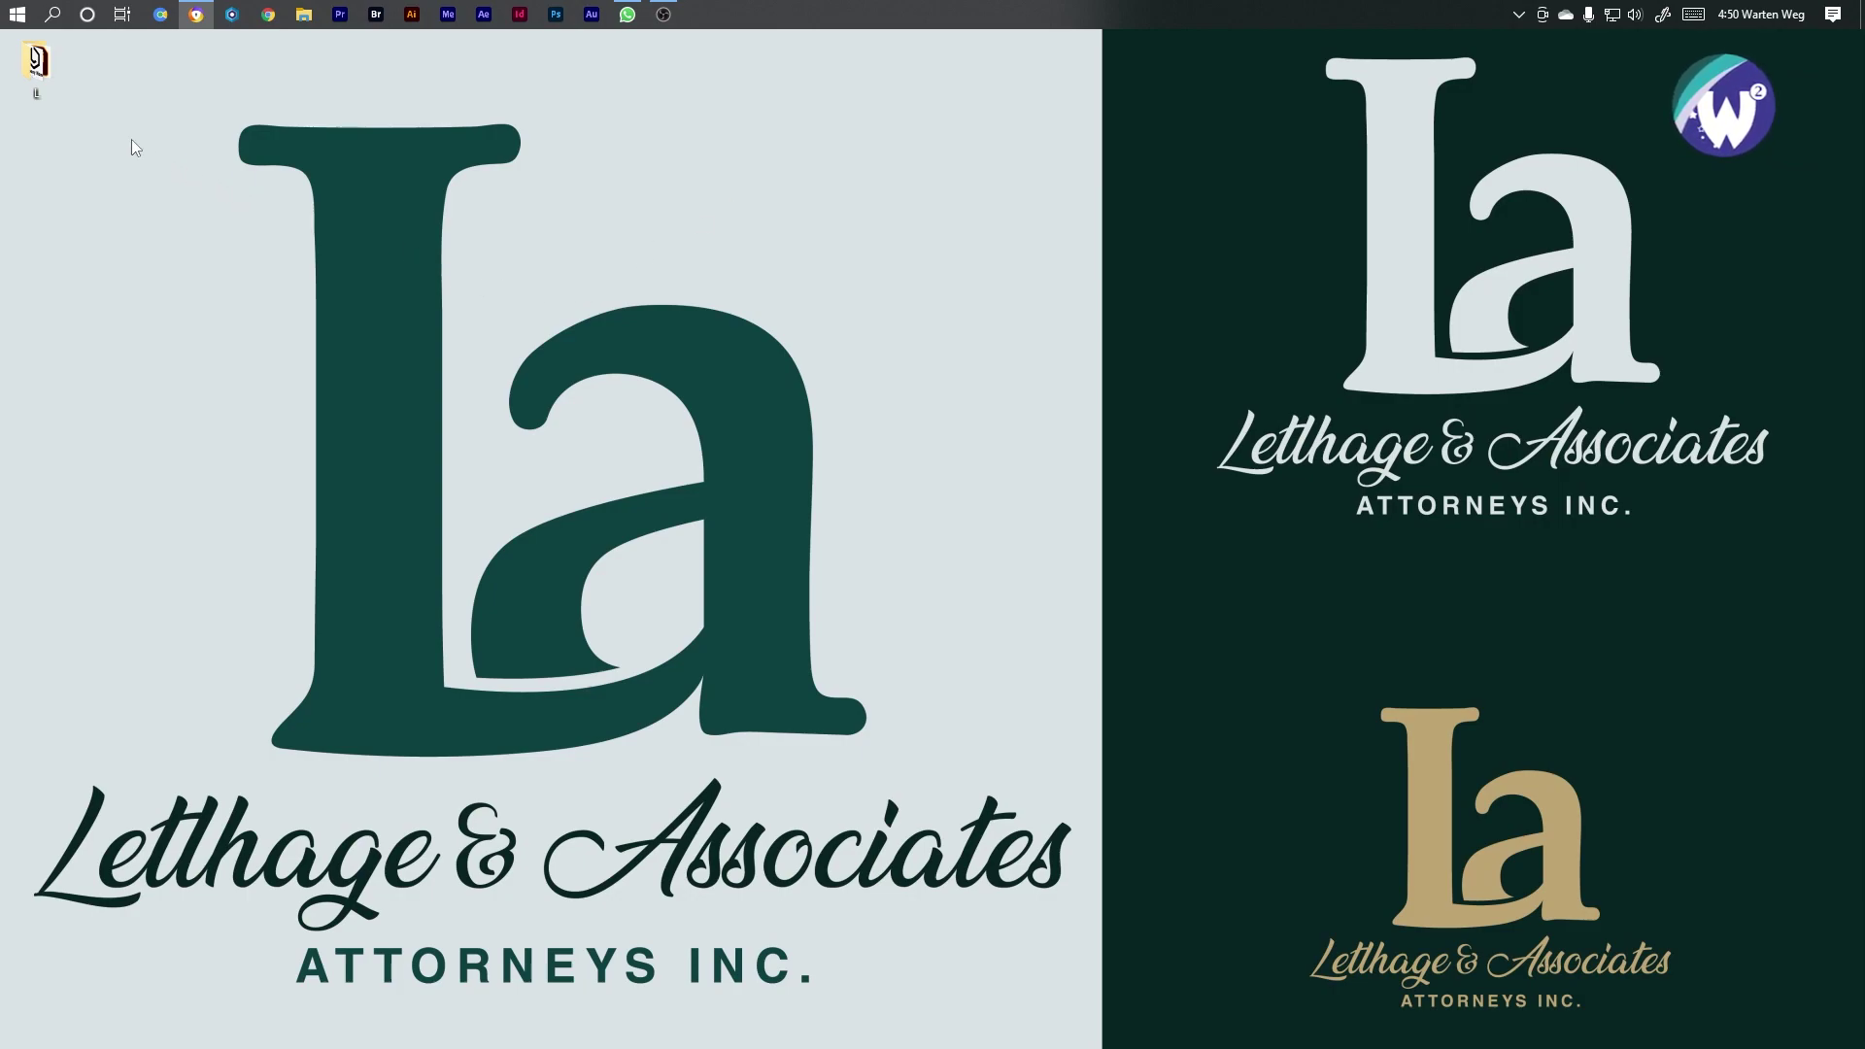
click(39, 62)
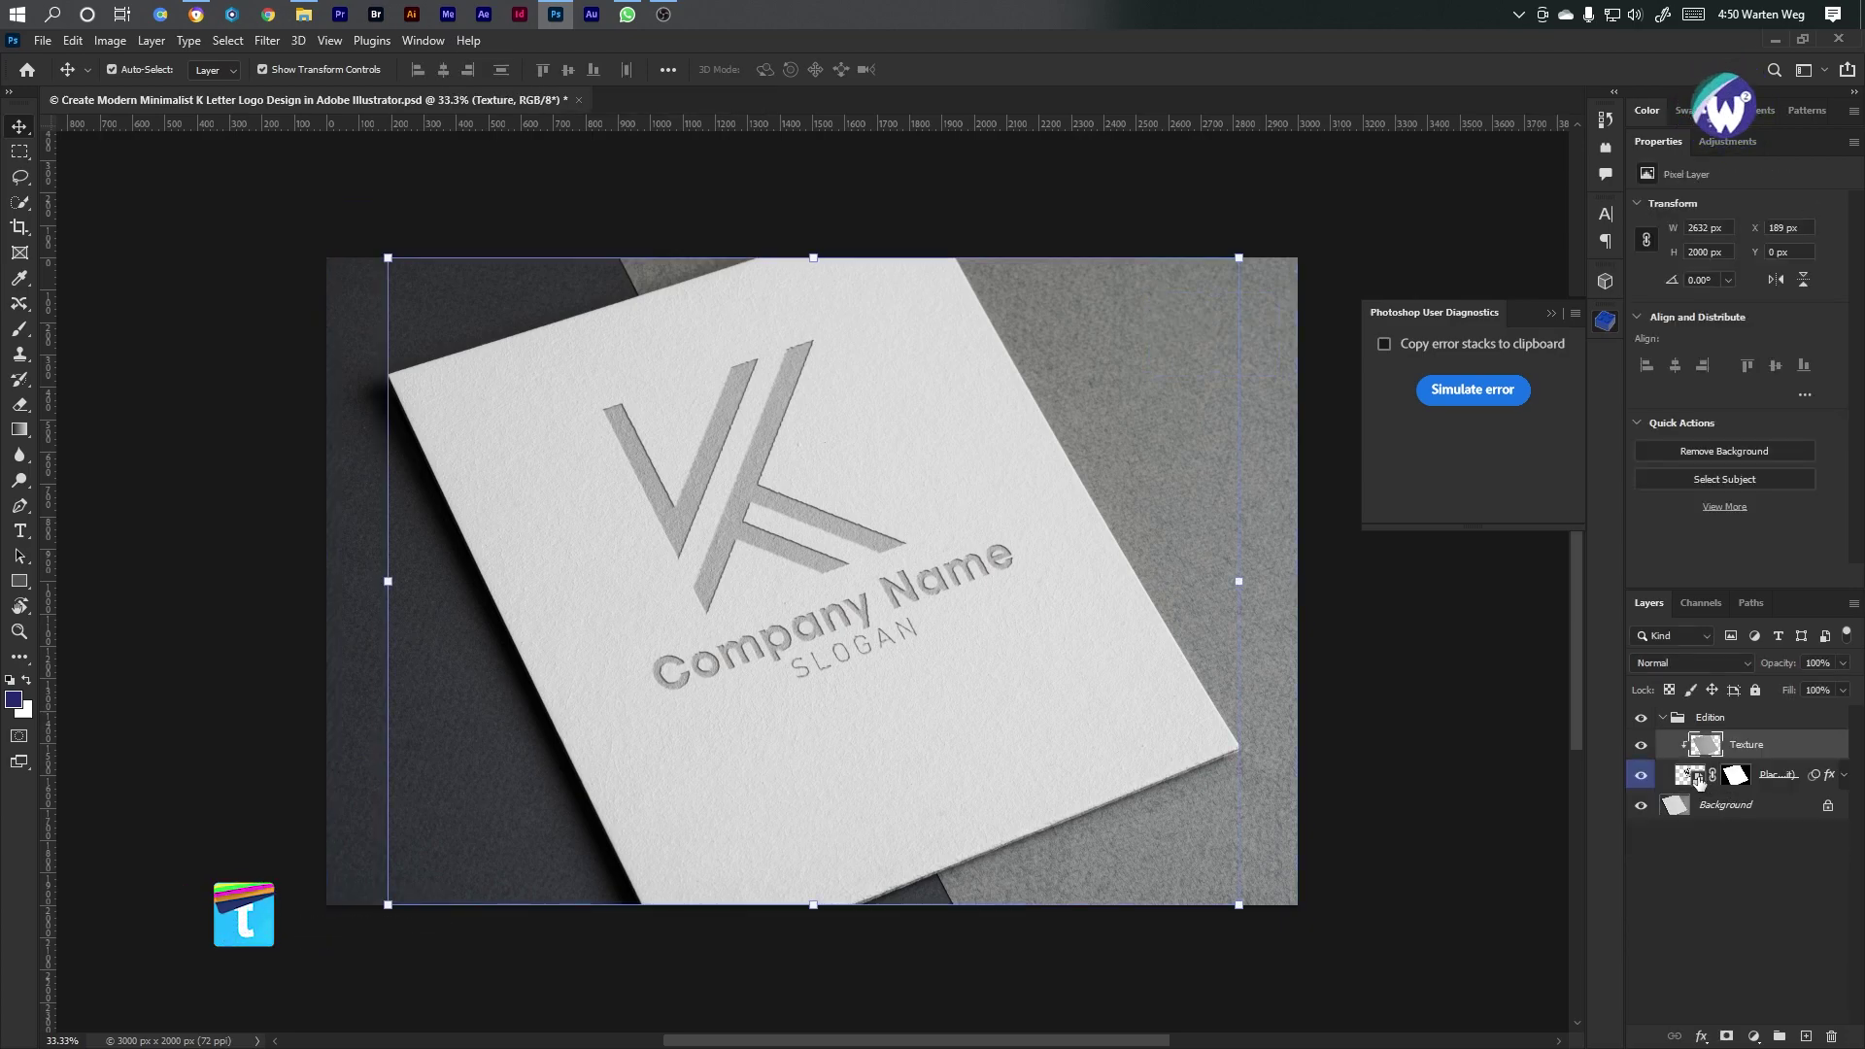
click(1698, 780)
double_click(1698, 778)
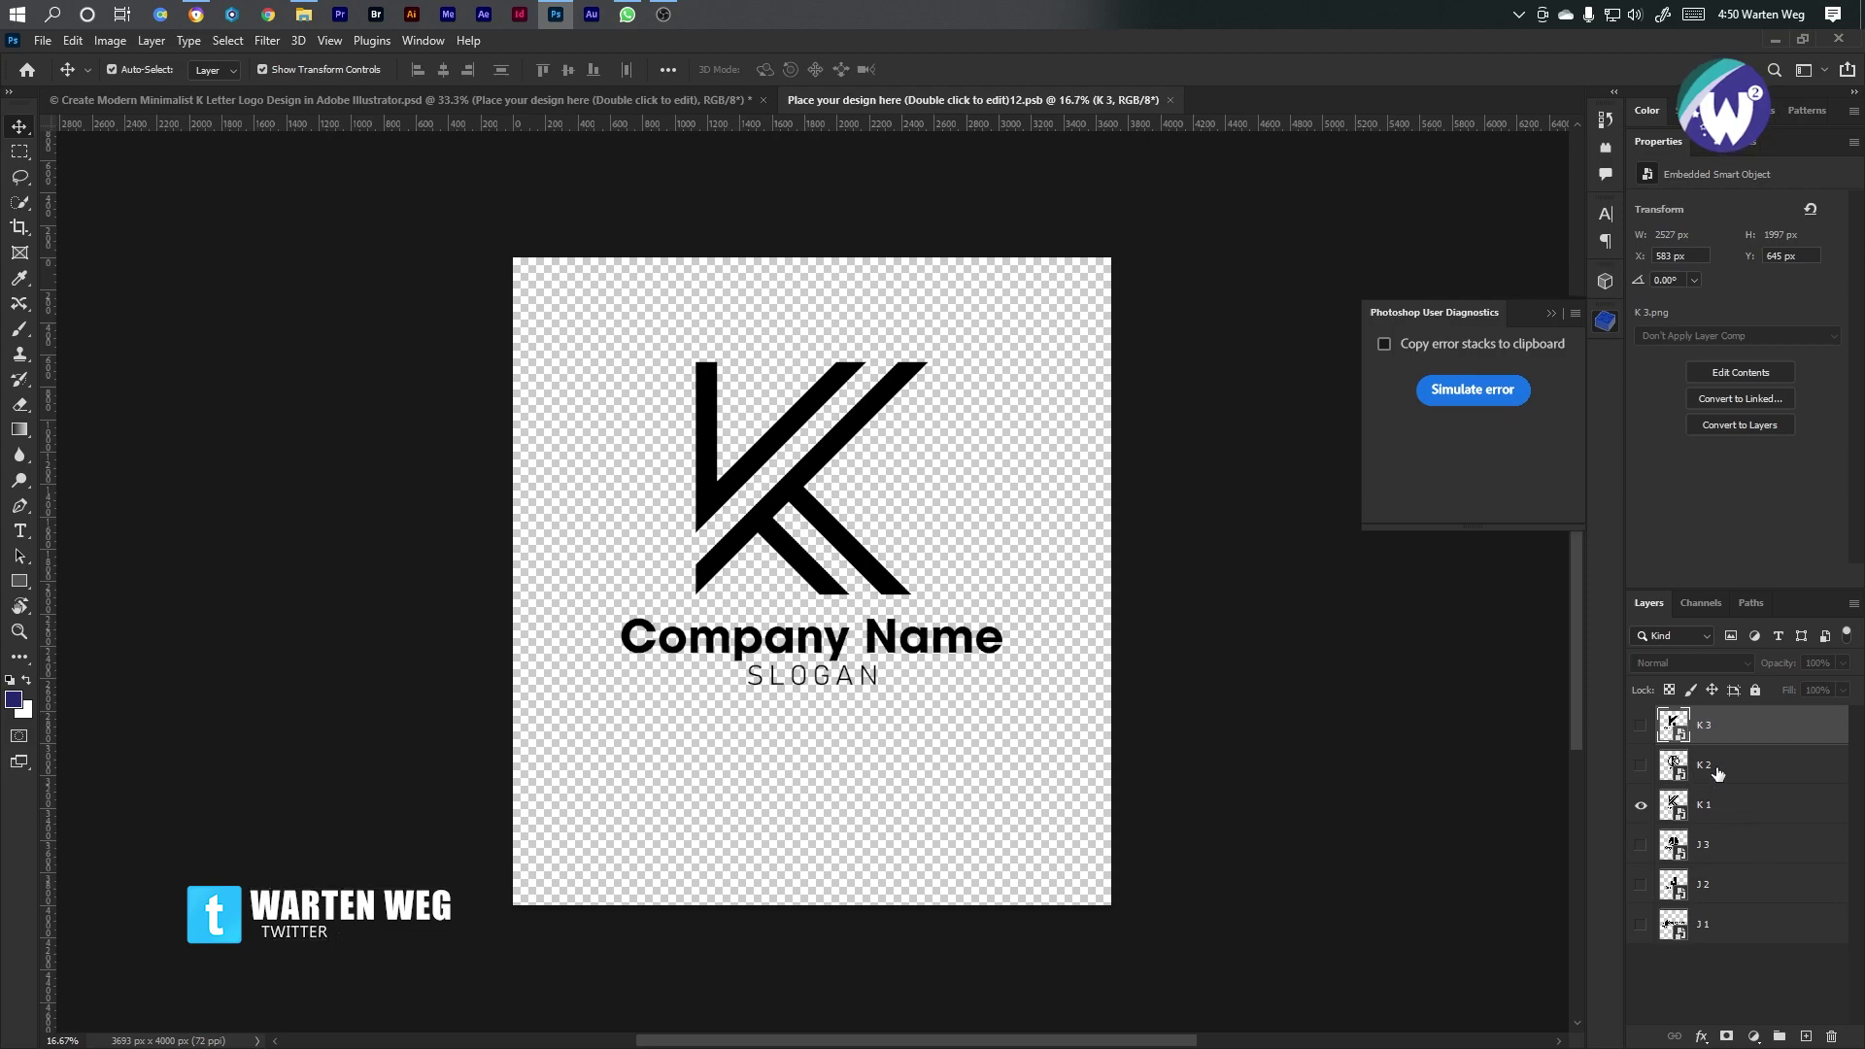
Delete layers K 3, K 2, J 3, J 2 and J 1 from the smart object, keeping K 1 for reference
ctrl+click(1718, 774)
ctrl+click(1725, 845)
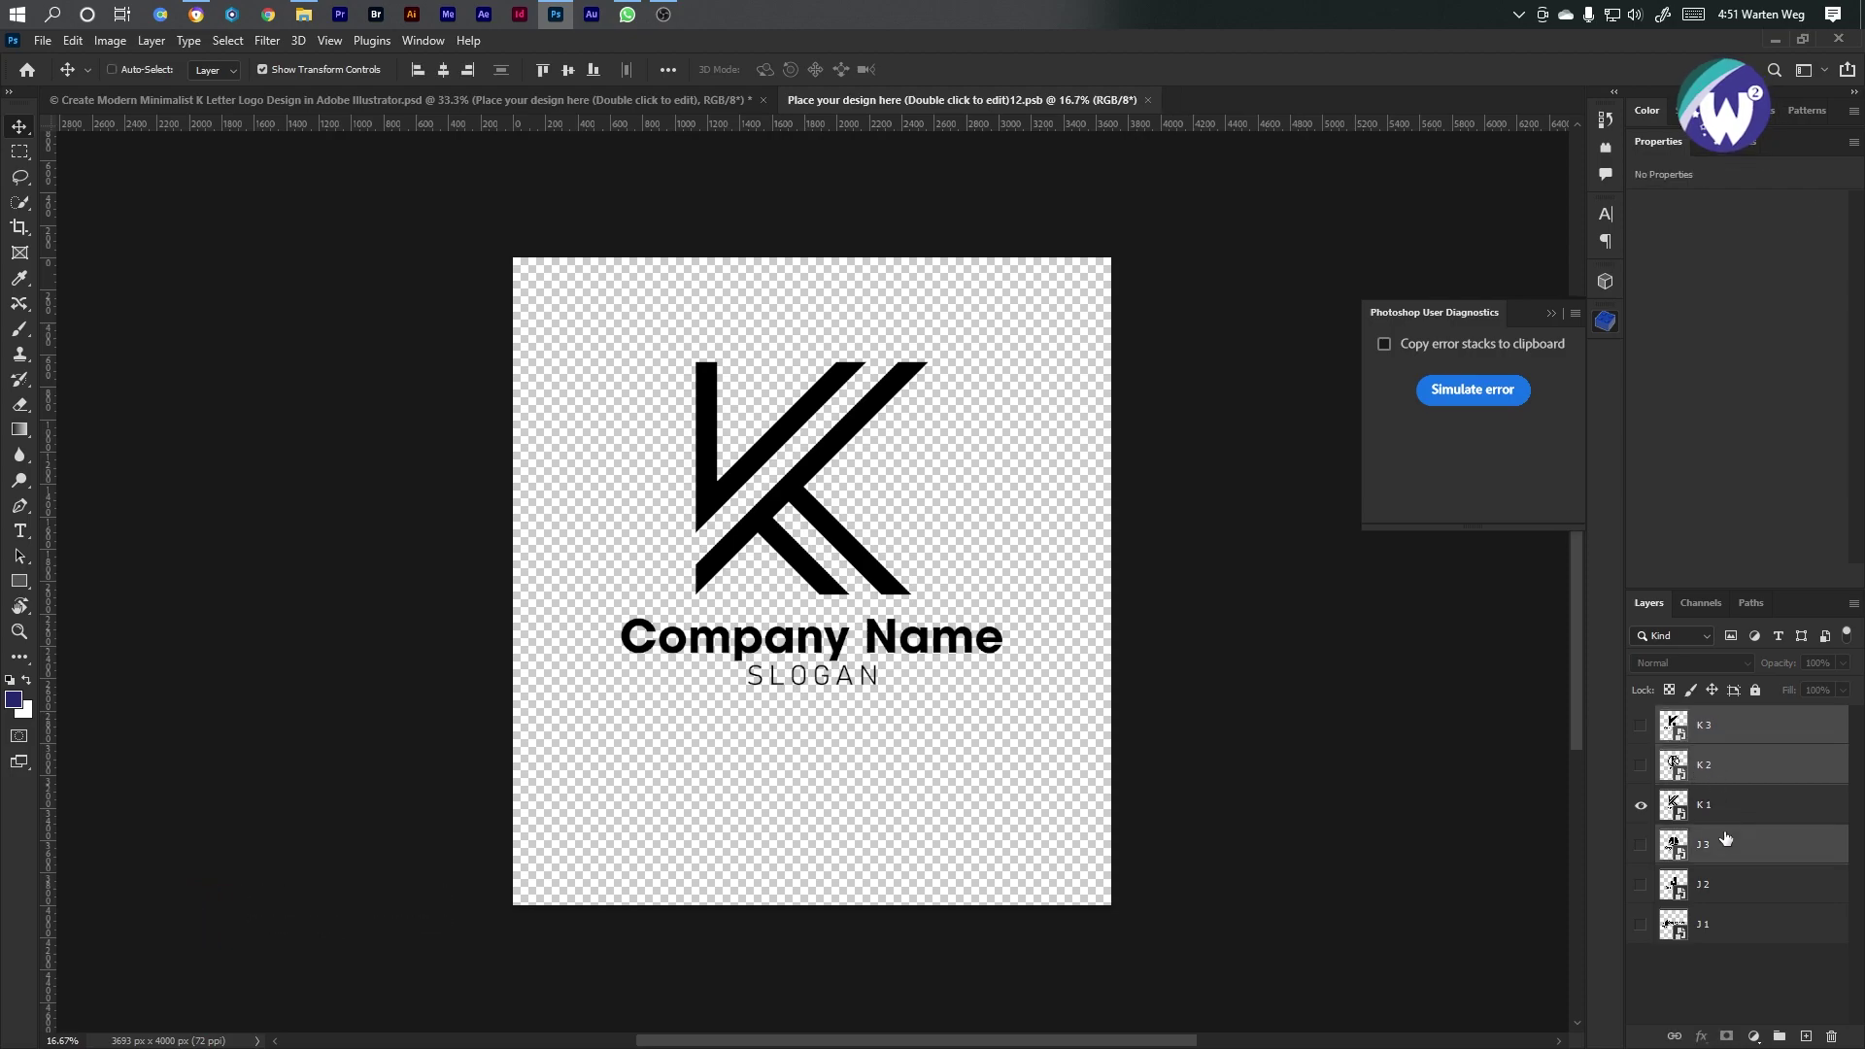
ctrl+click(1727, 903)
ctrl+click(1726, 927)
key(Delete)
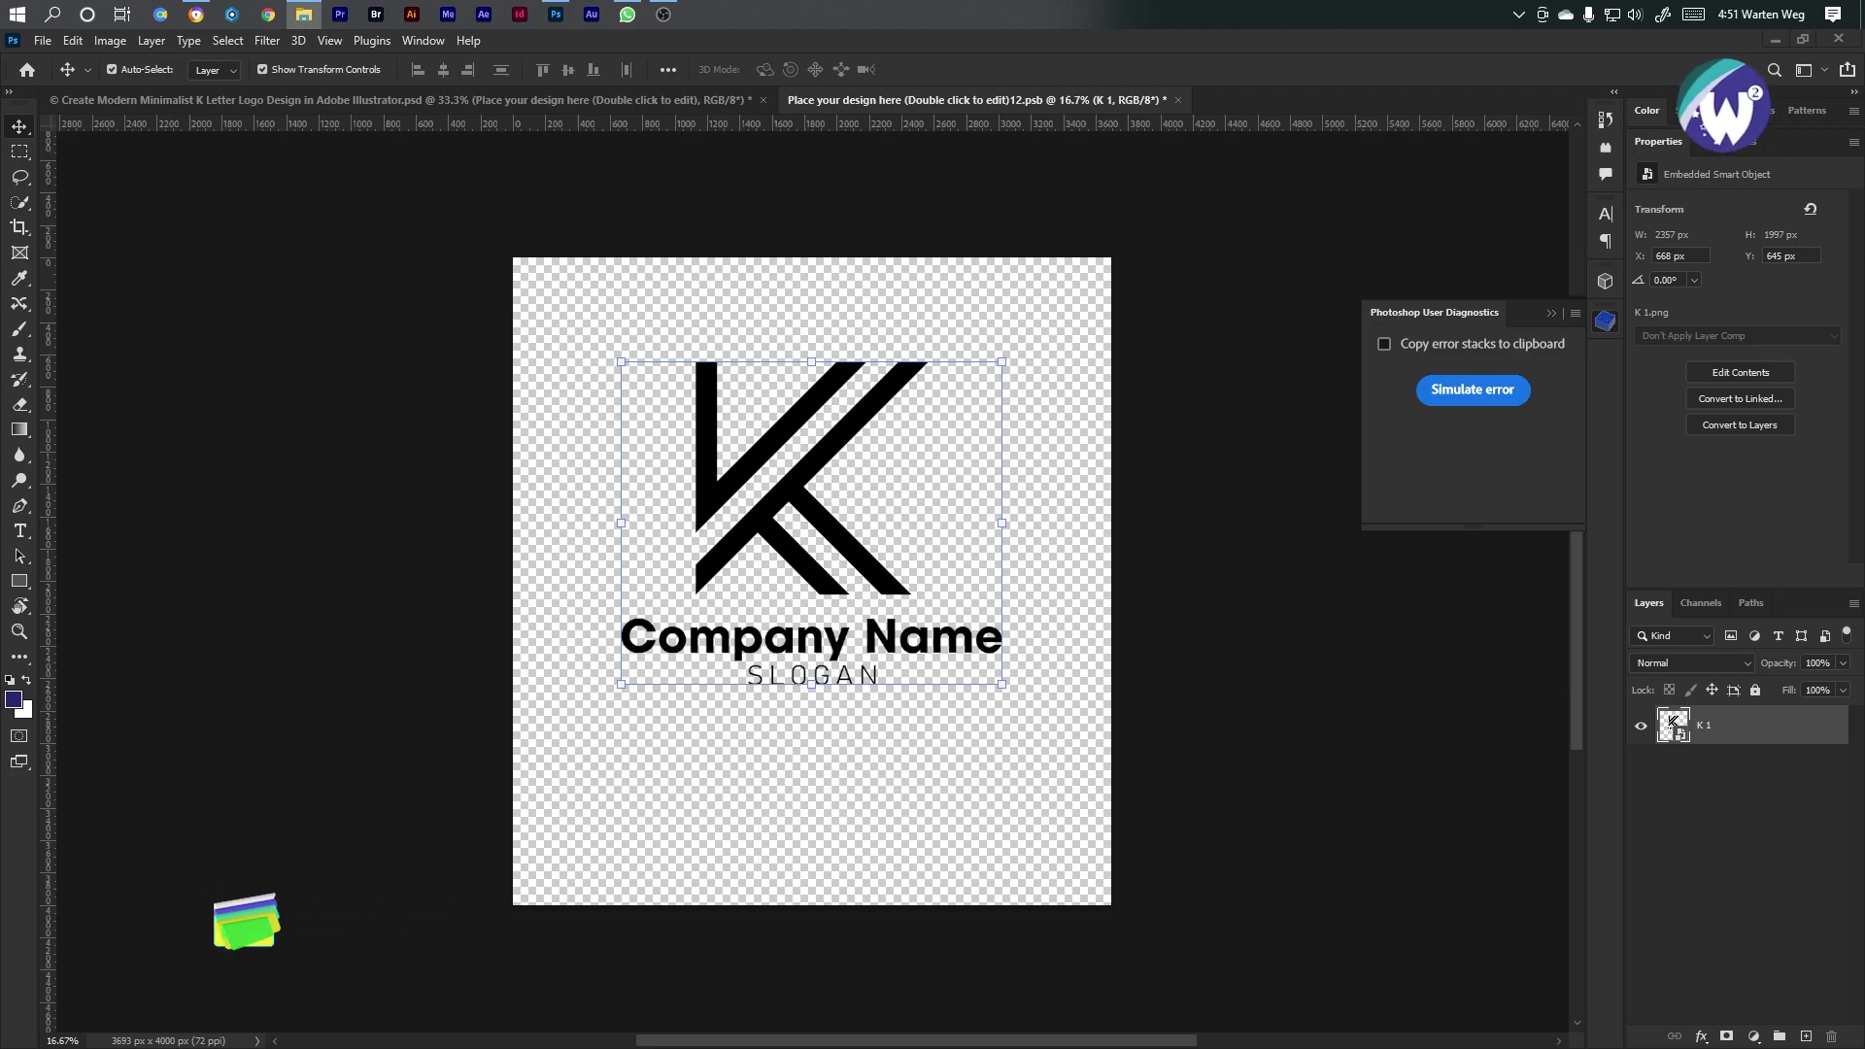
Place the L 1 and L 2 logos over the K 1 logo, enlarging them to about 501% and 459%
drag(246, 397, 819, 702)
drag(813, 551, 808, 363)
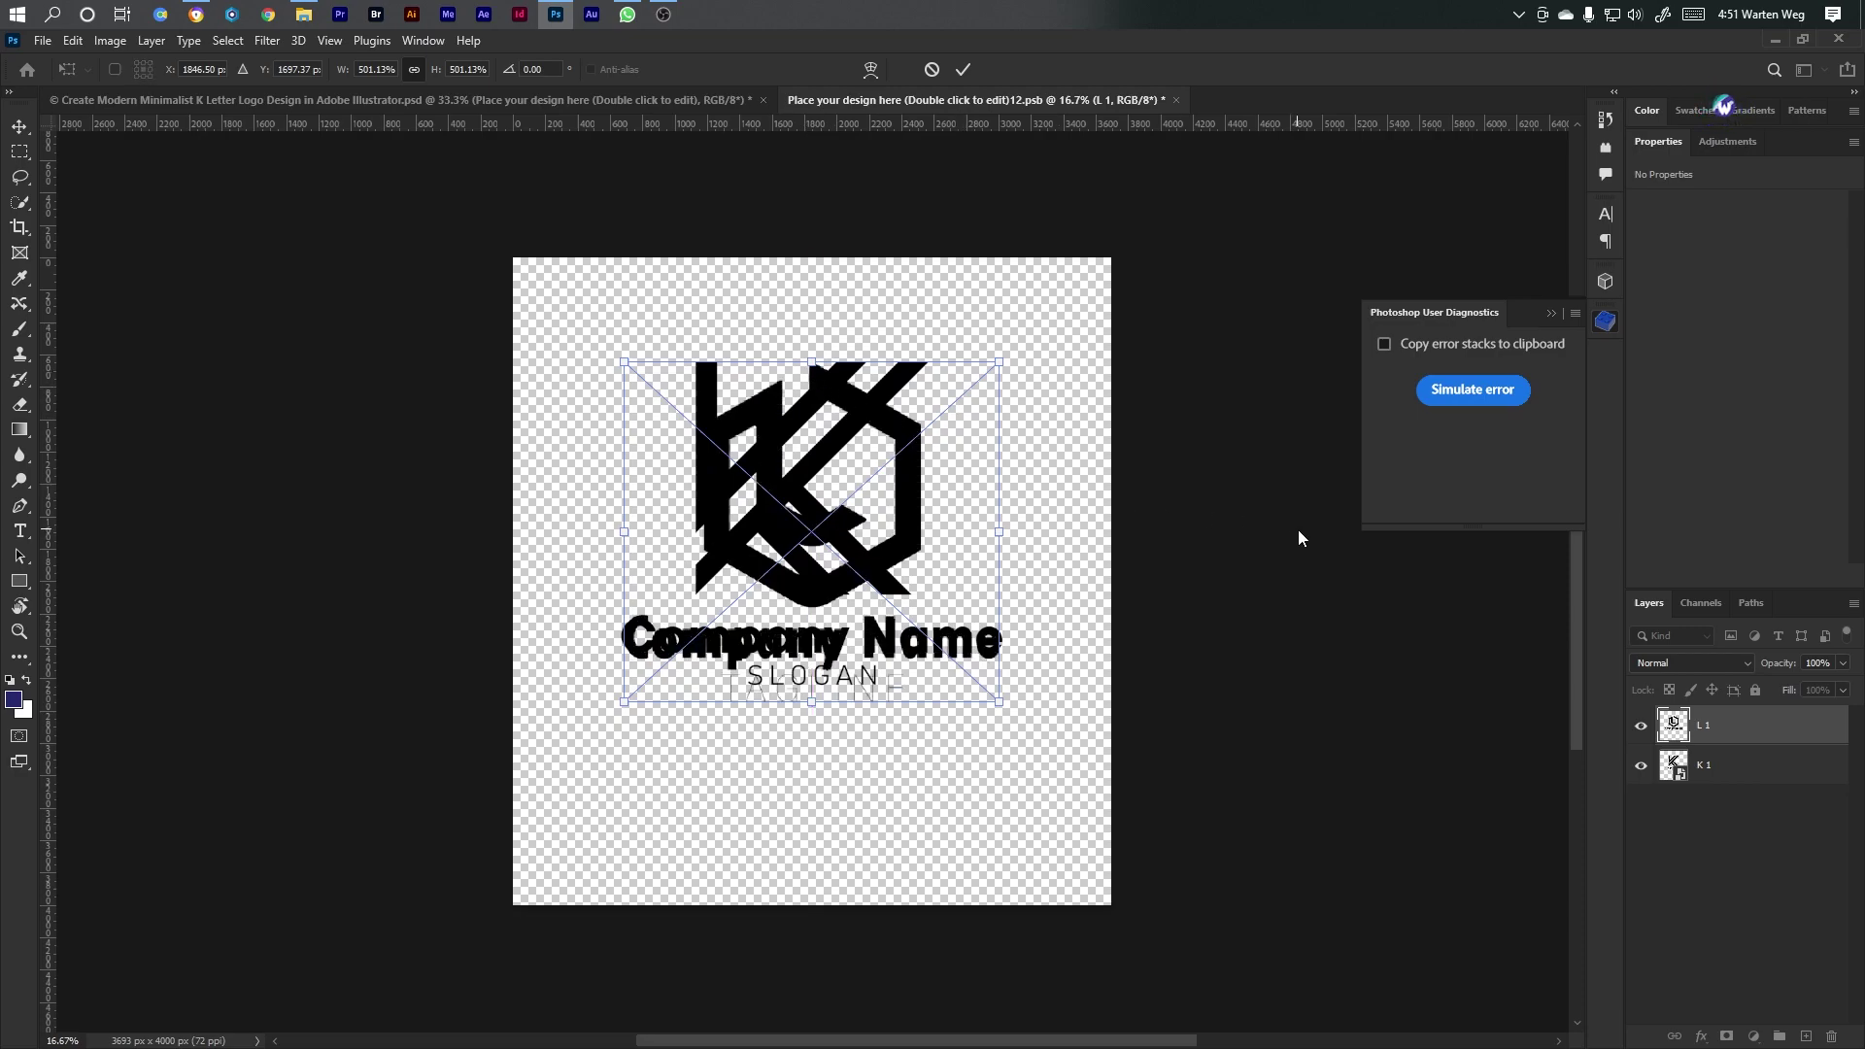
click(1640, 767)
drag(812, 543, 814, 363)
drag(814, 624, 829, 687)
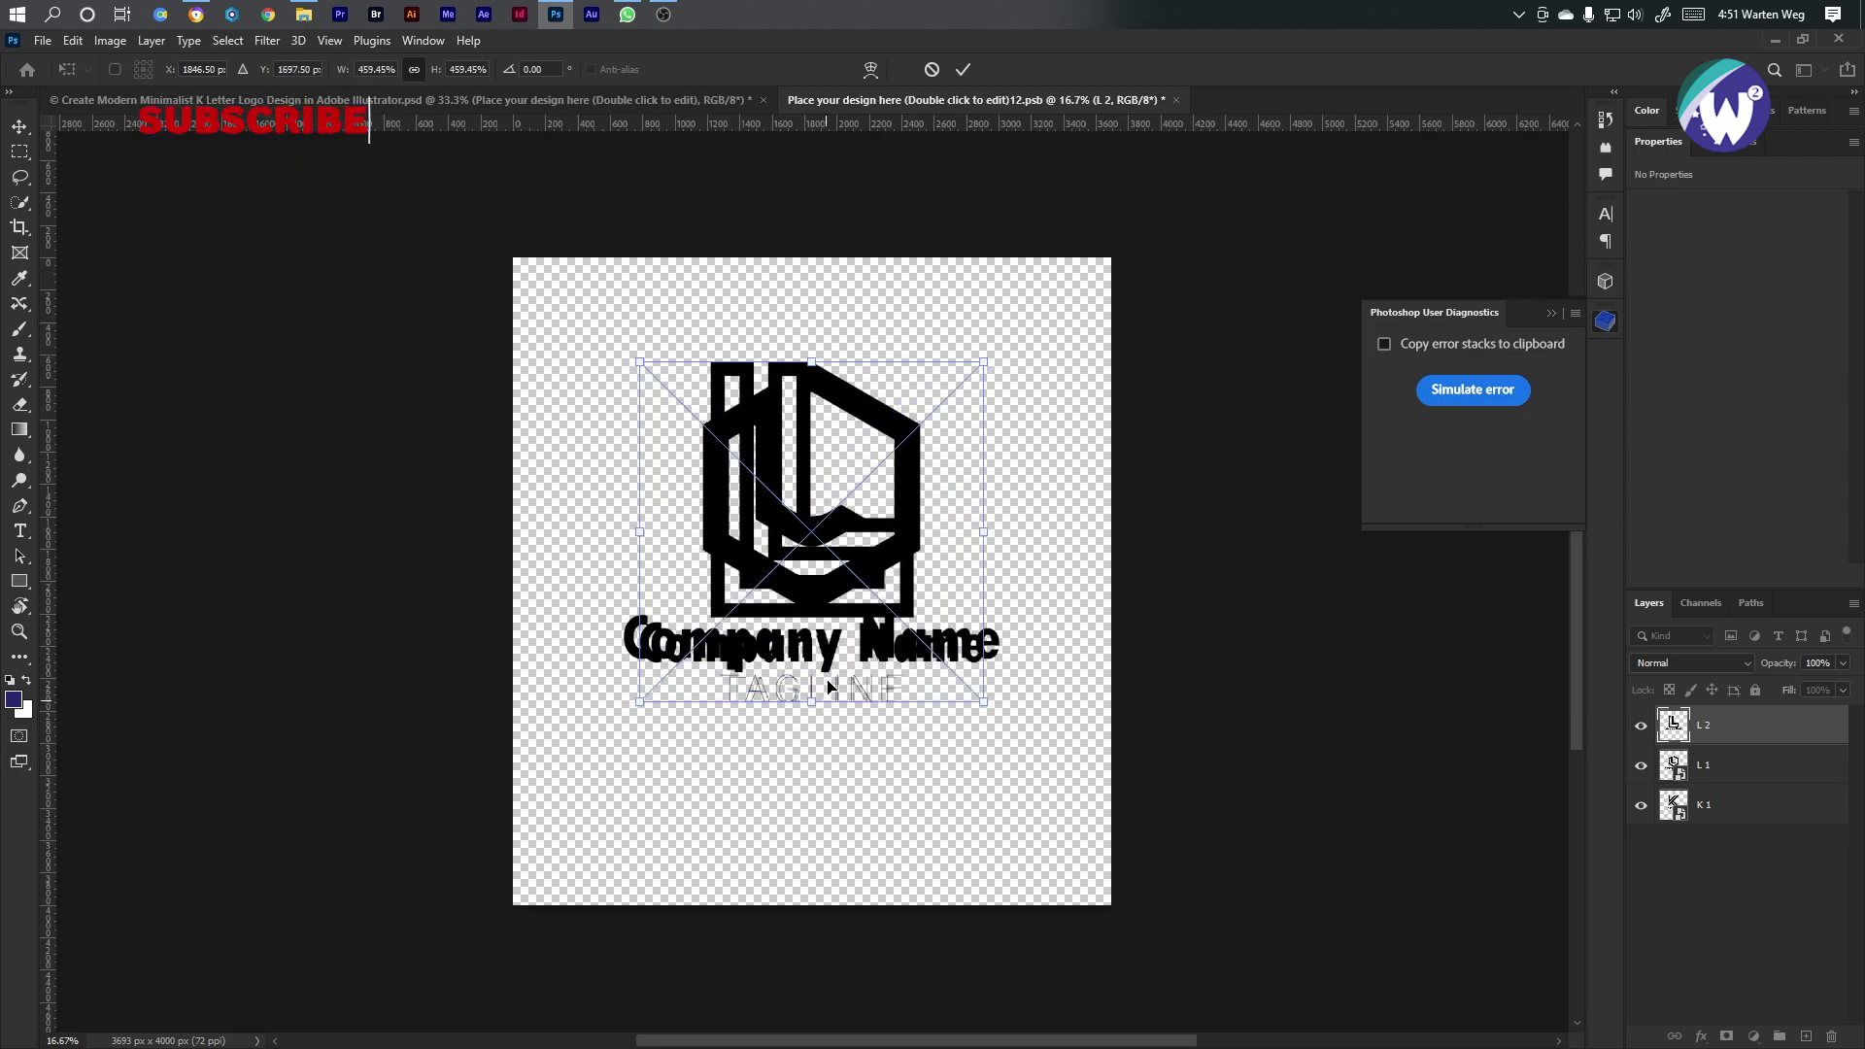
click(964, 69)
Place the L 3 logo at the same spot, enlarged to about 466%, and delete layer K 1
drag(810, 551, 812, 361)
drag(813, 615, 812, 700)
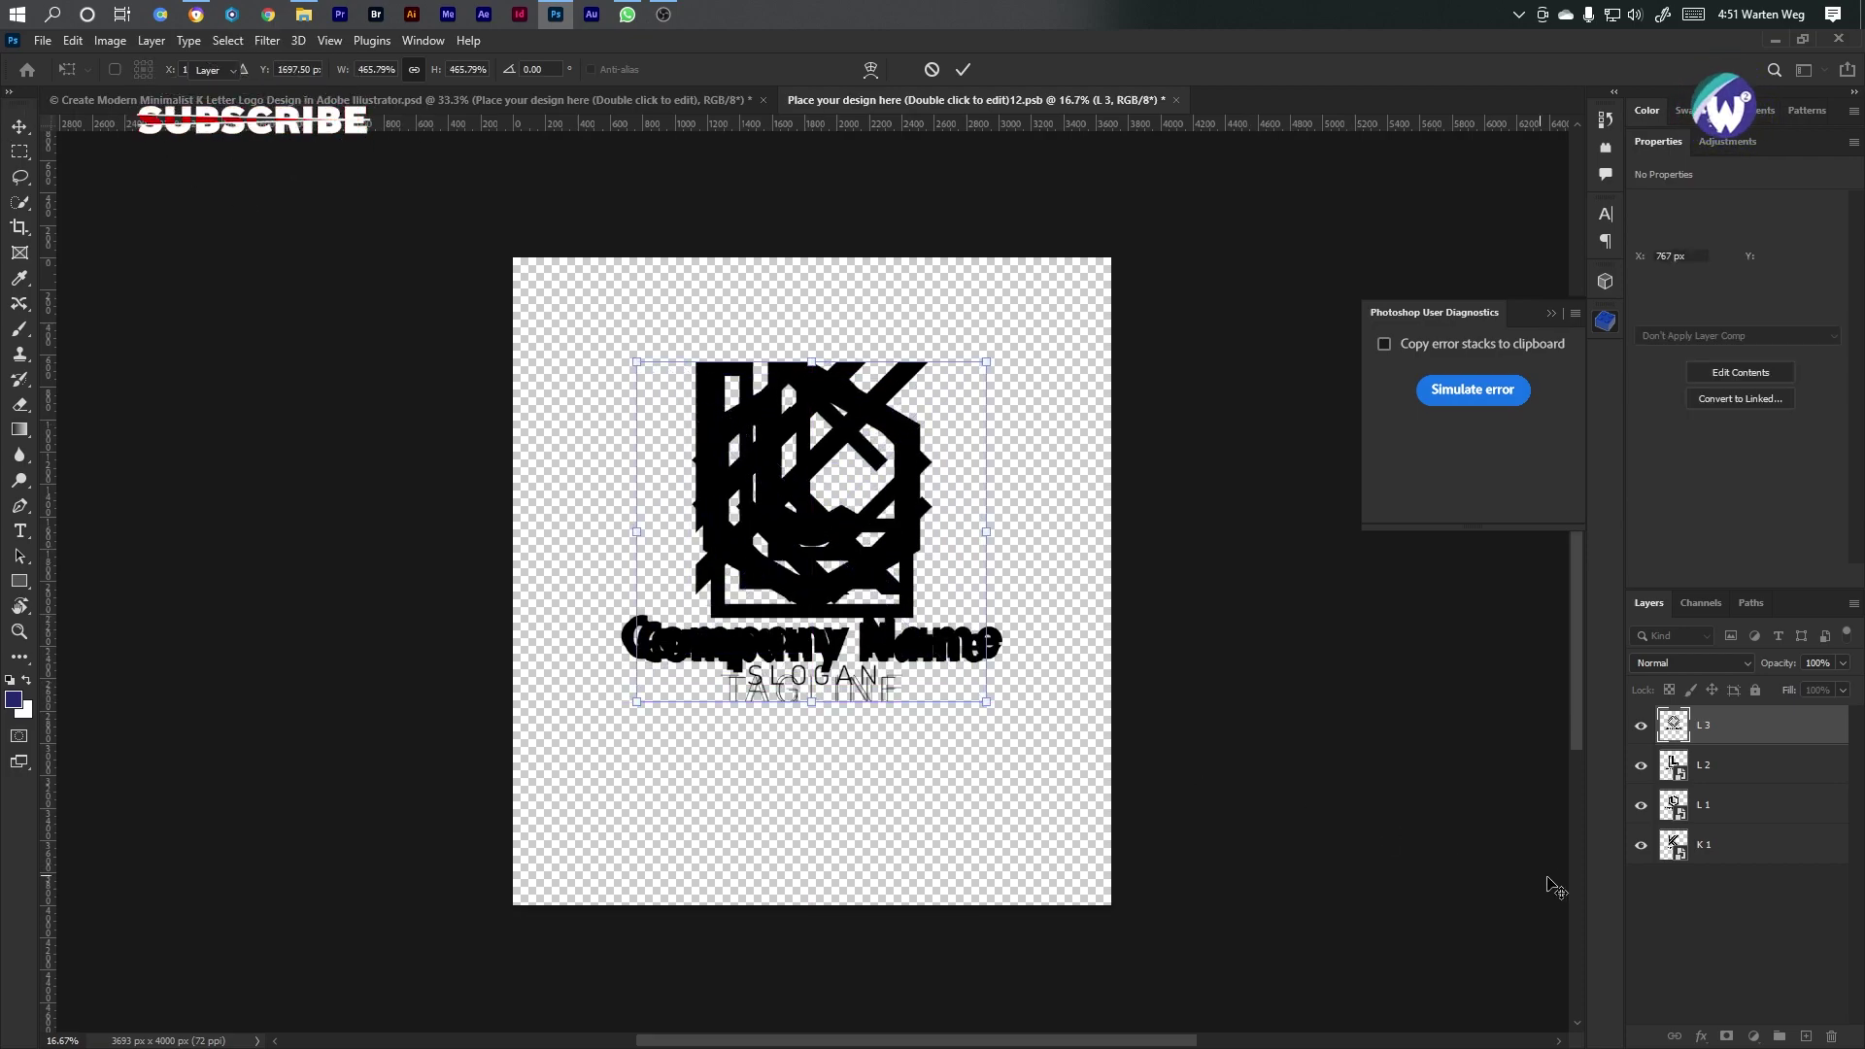
key(Return)
click(1712, 852)
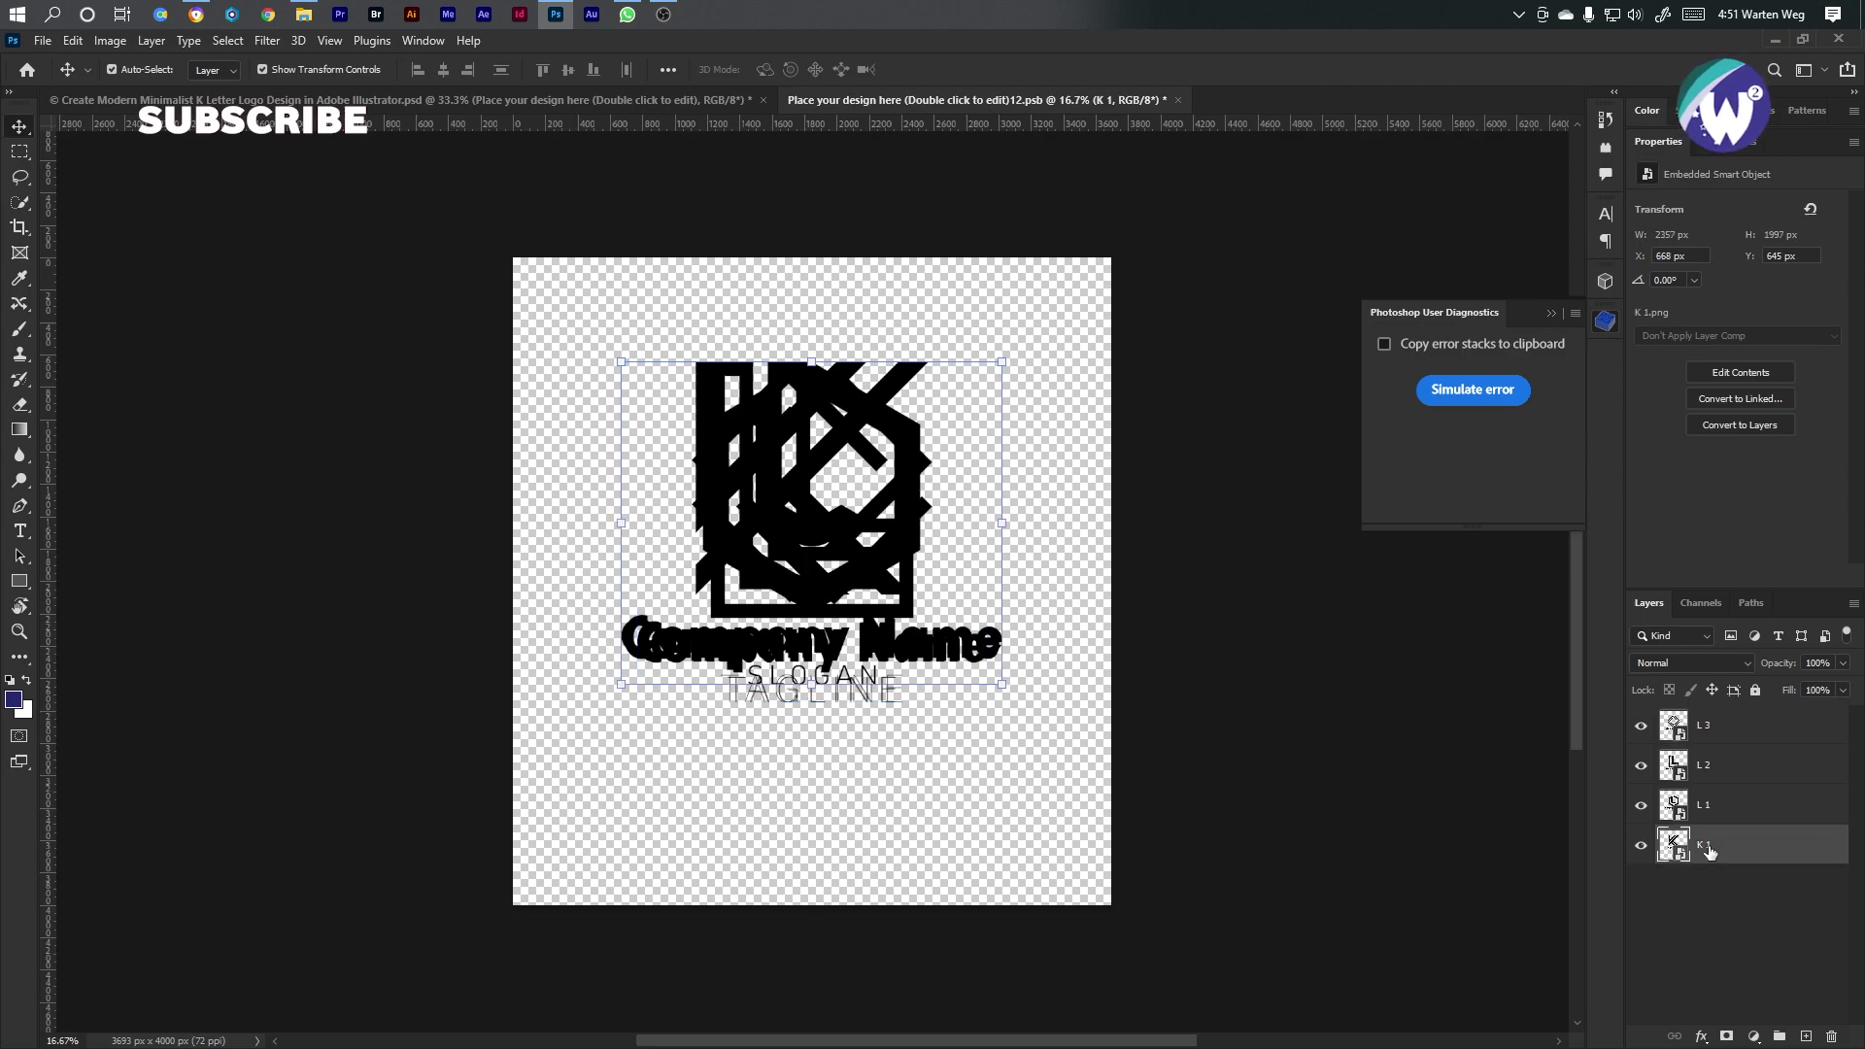
key(Delete)
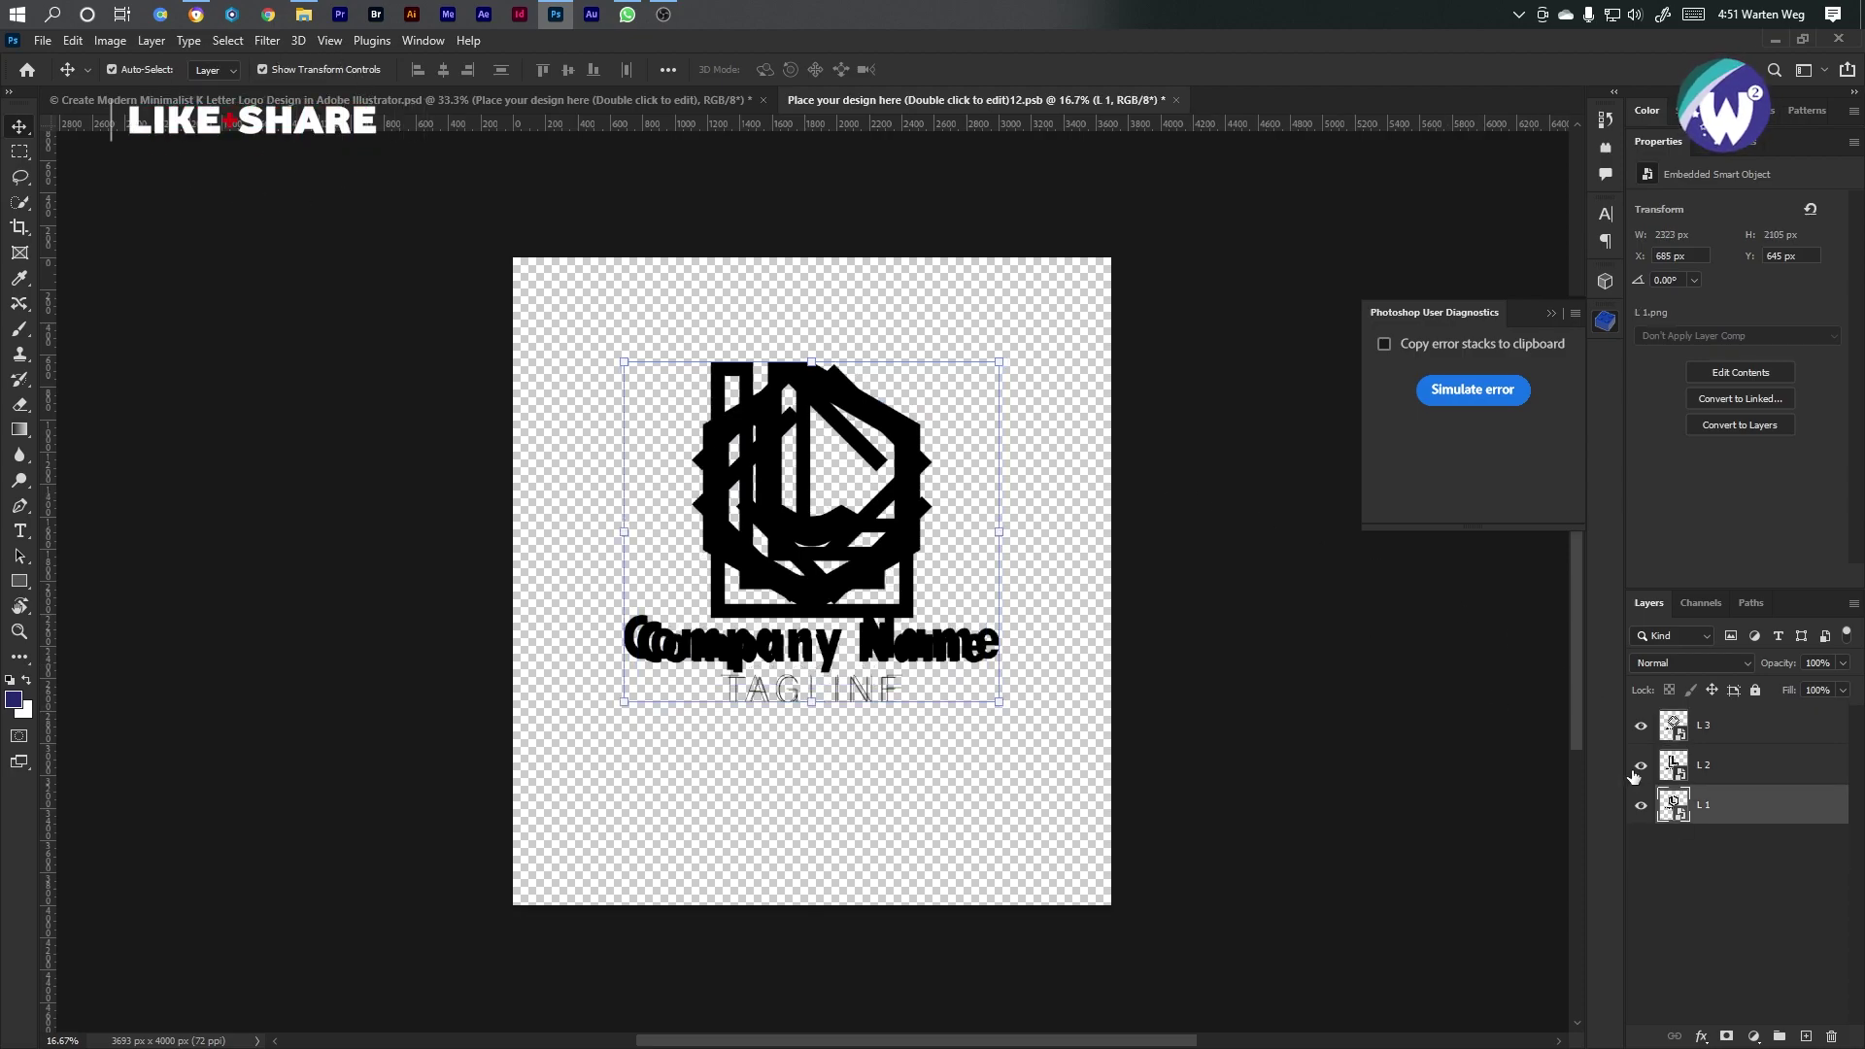
Hide layers L 2 and L 3, save the smart object, and return to the mockup document
drag(1633, 769, 1632, 726)
key(ctrl+s)
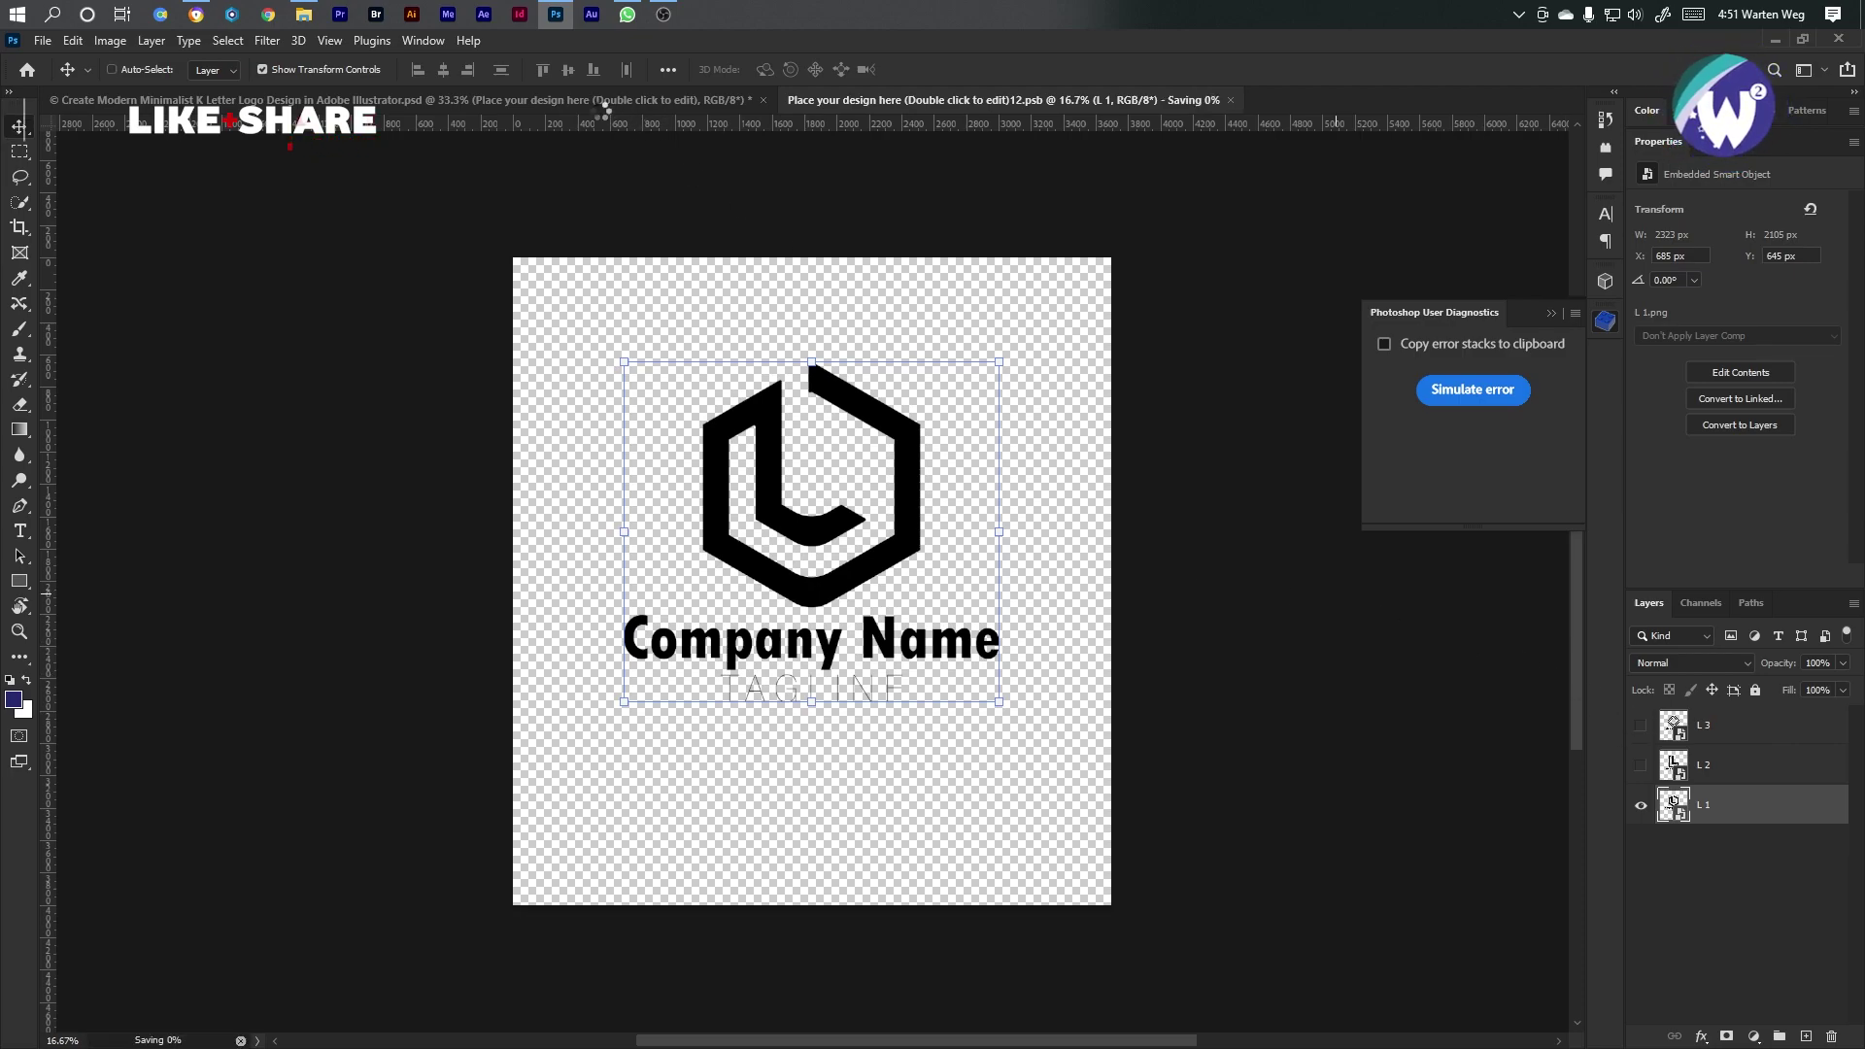
click(603, 101)
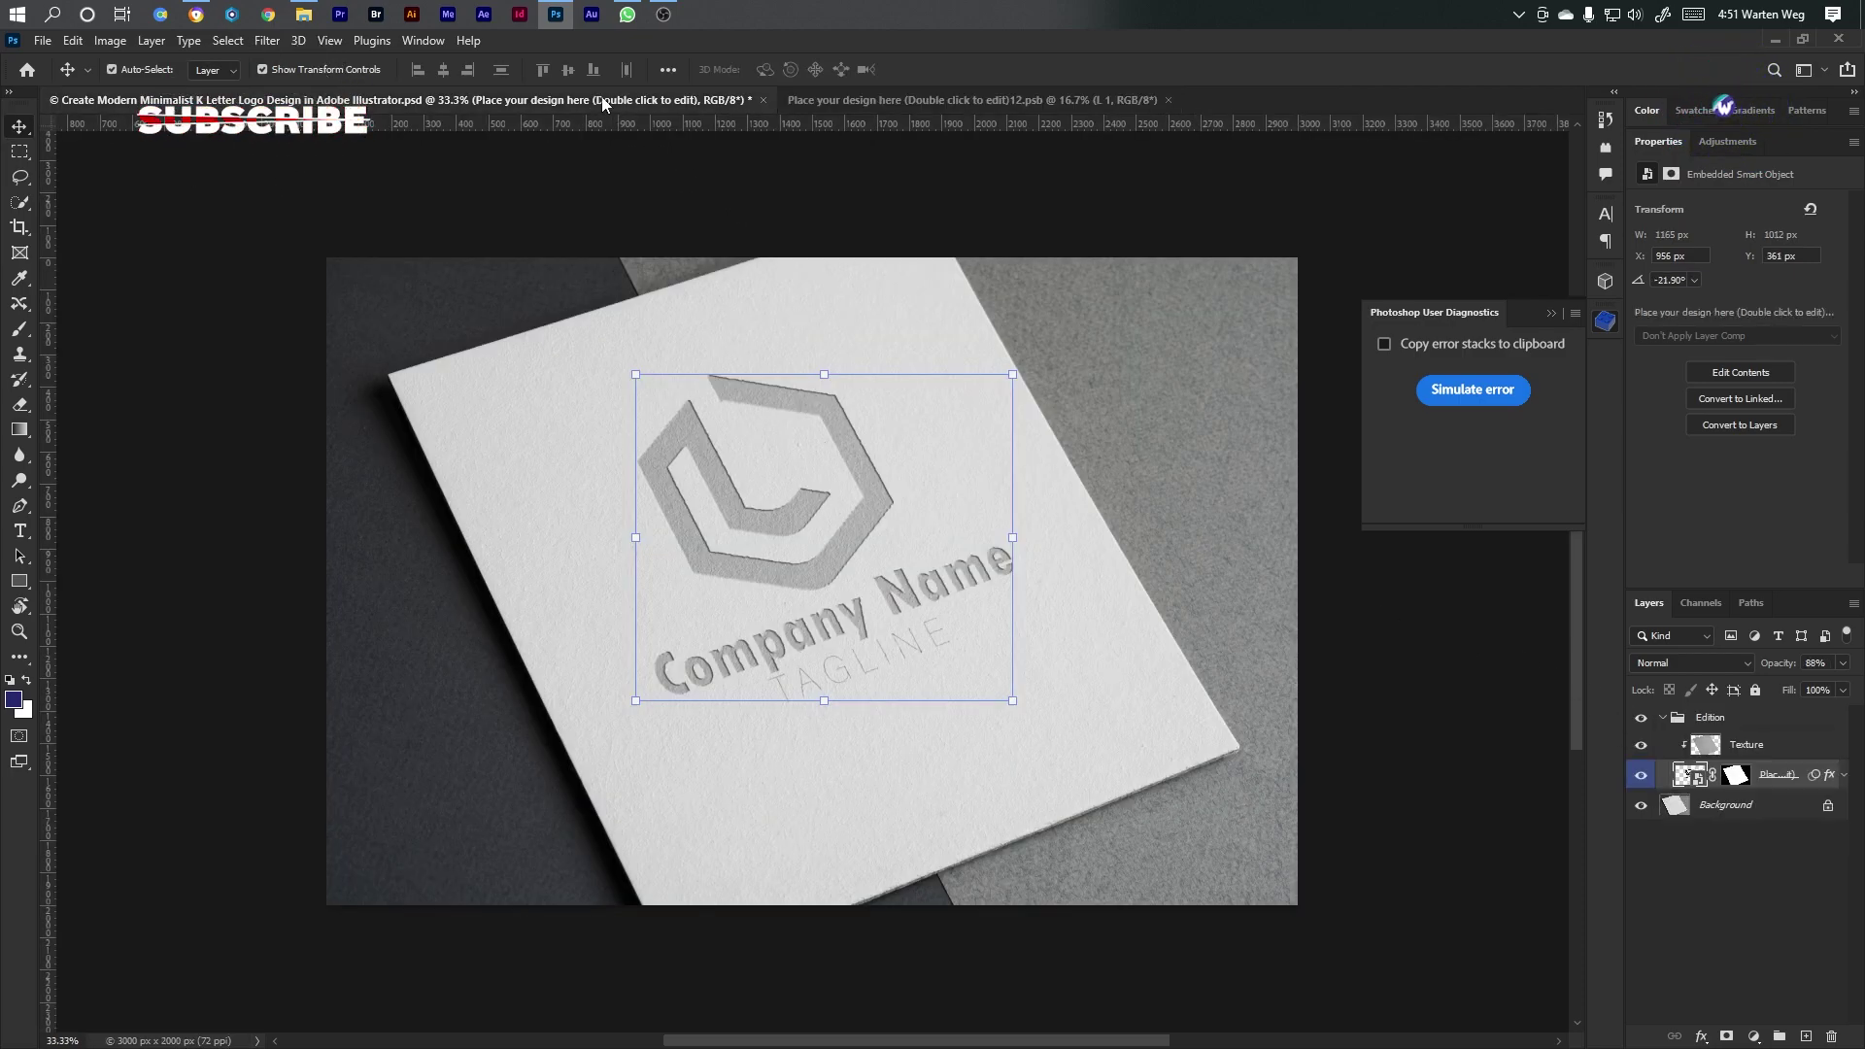
Hide the Texture layer and place the L 3, L 1 and L 2 logos above it at 100% scale
click(1640, 744)
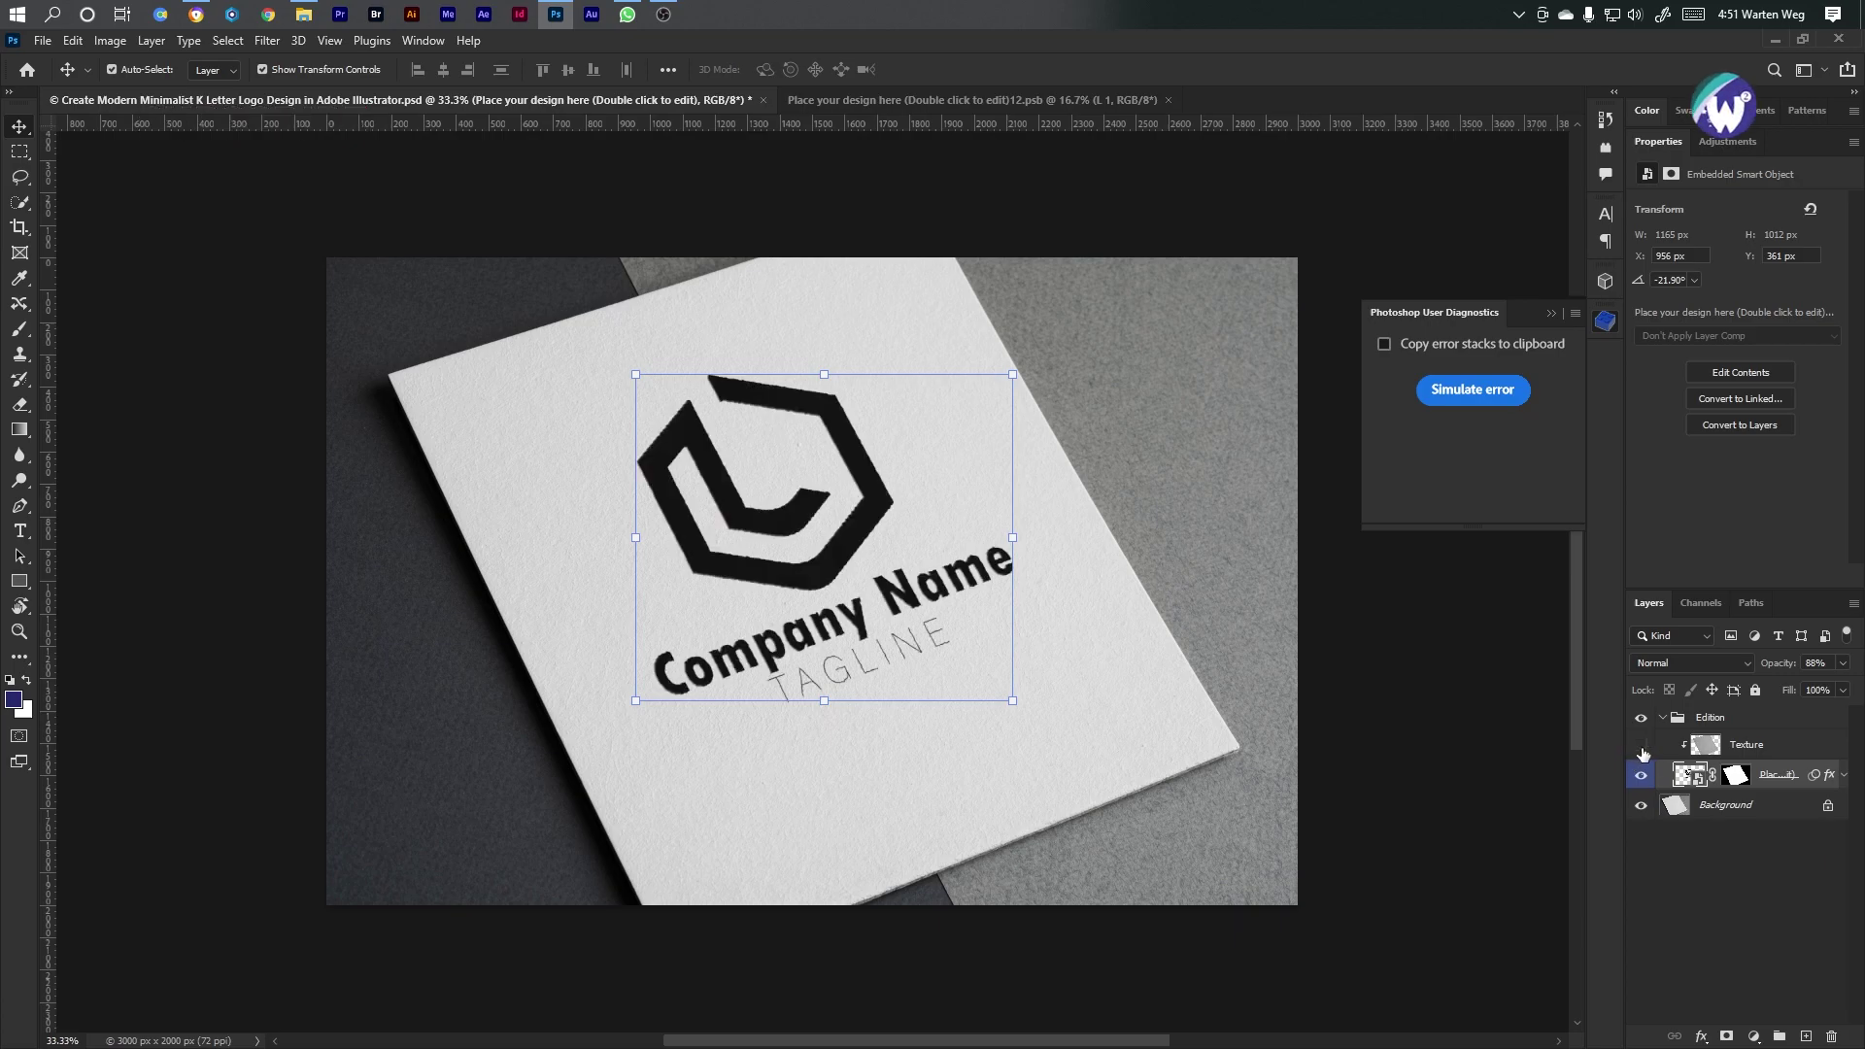
click(1762, 746)
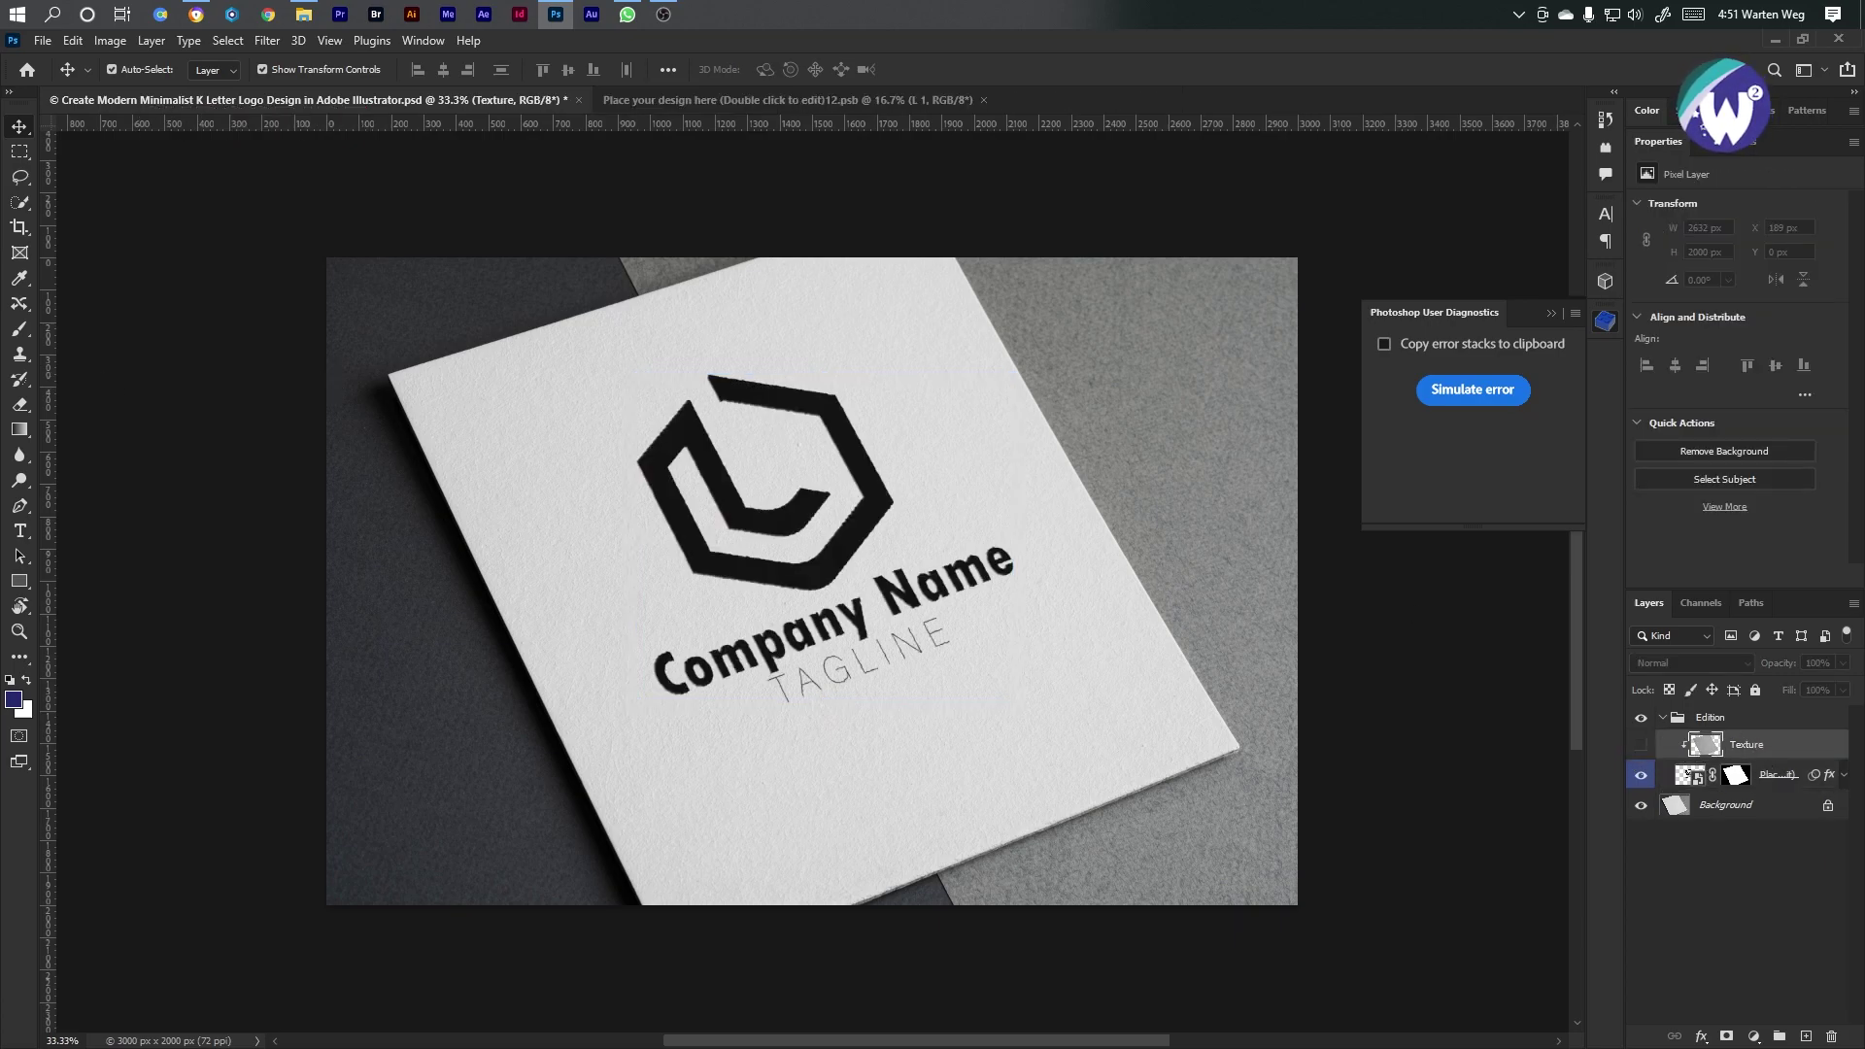
drag(194, 309, 1123, 418)
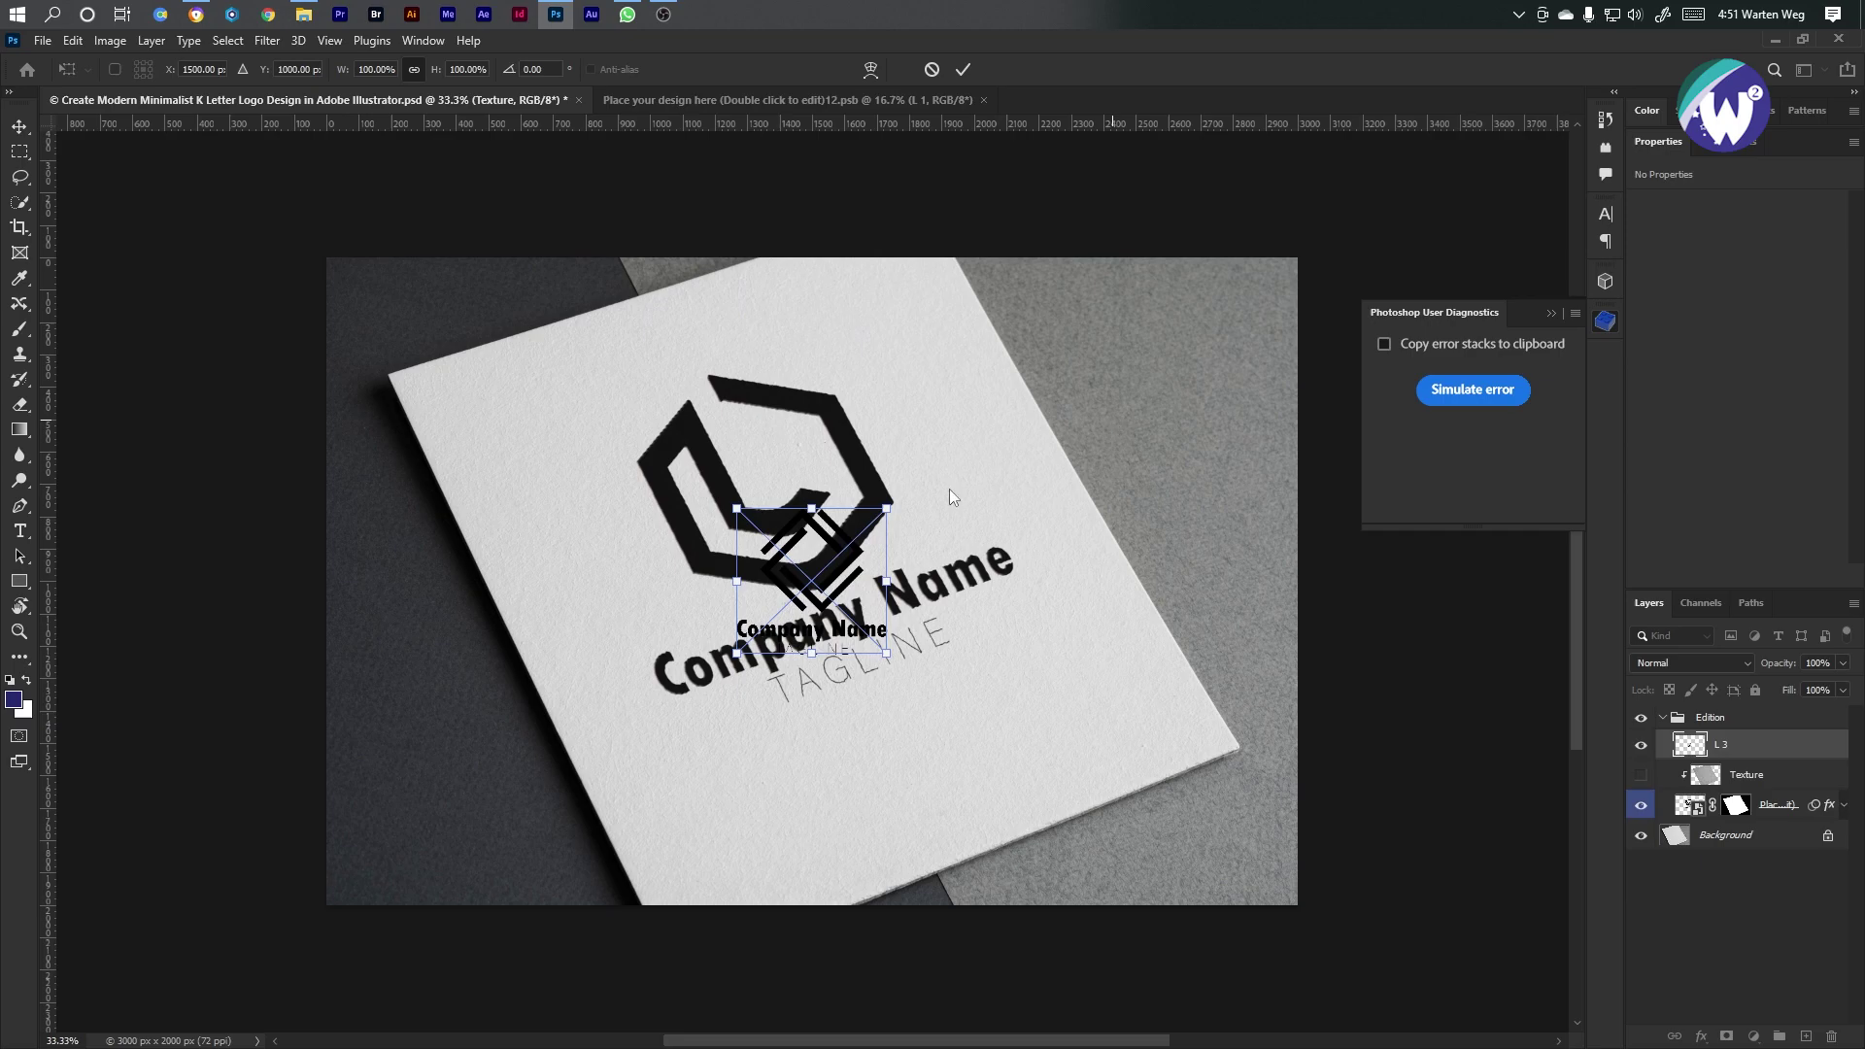
key(Return)
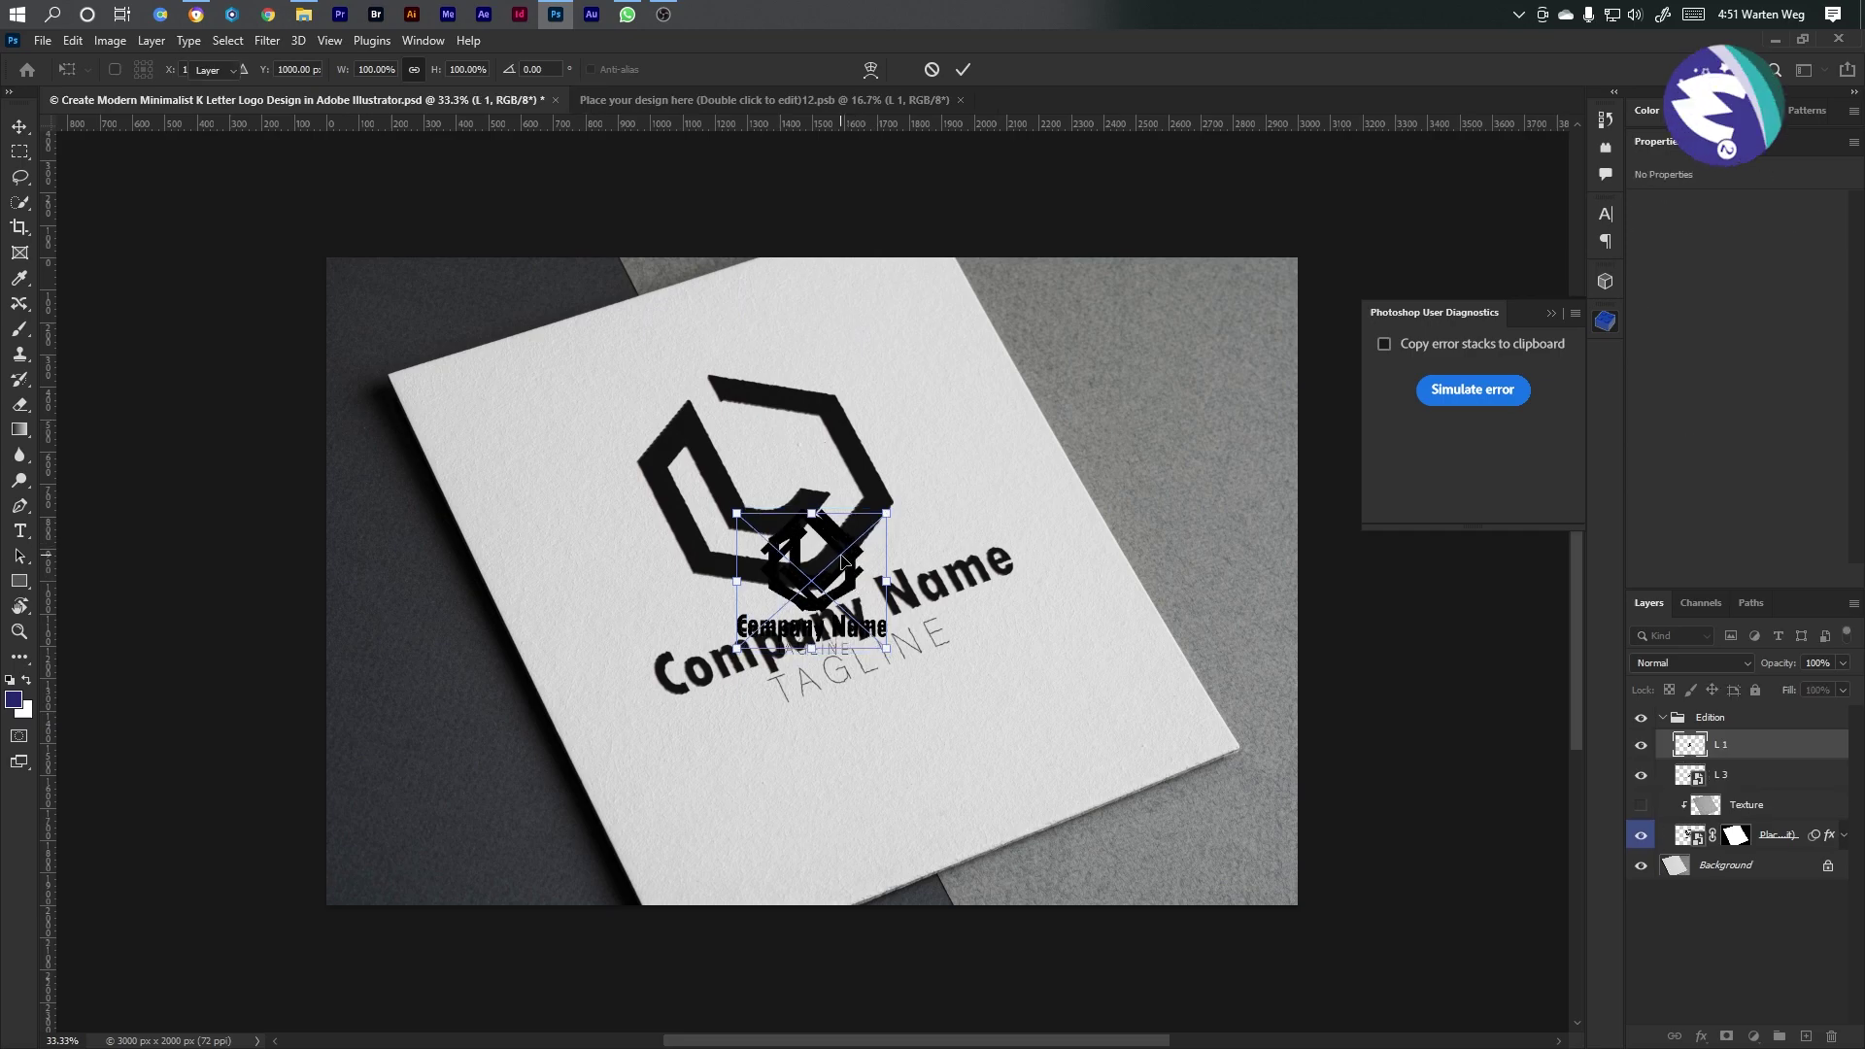
key(Return)
key(Return)
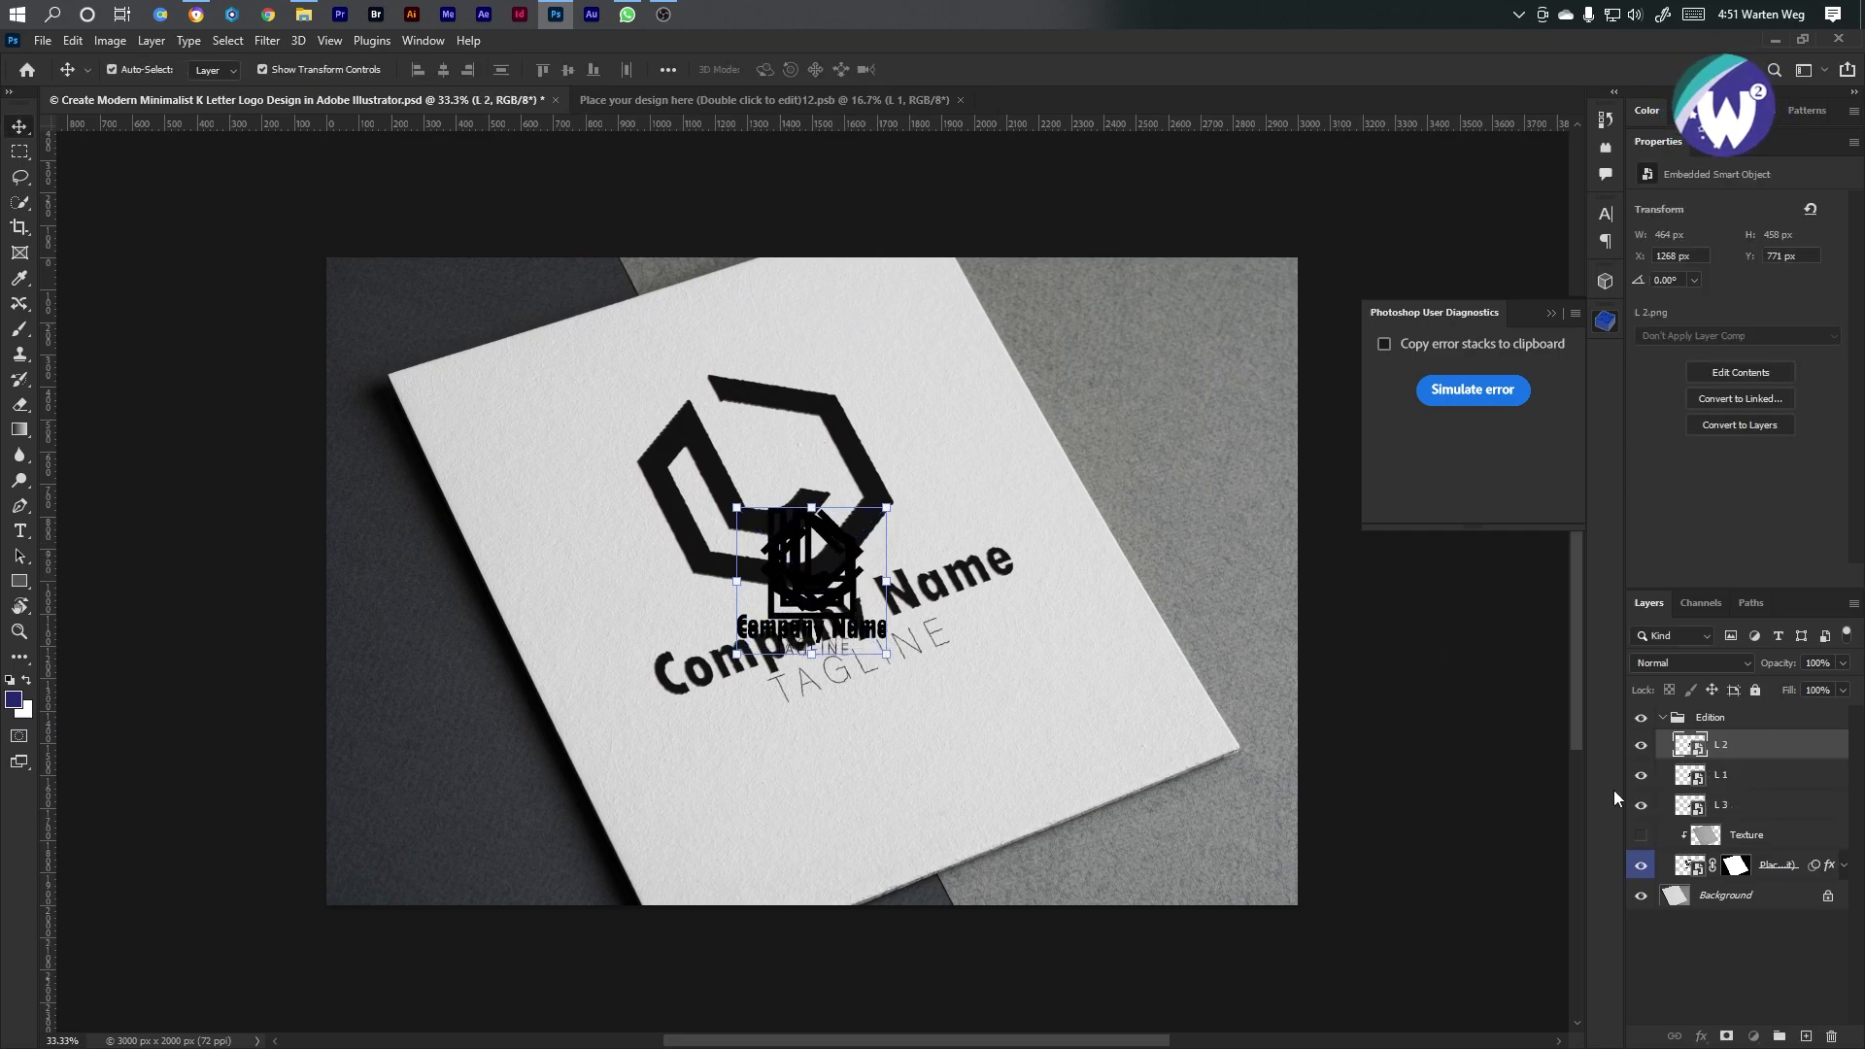
Move the three small logos together into the mockup's upper-right corner and hide L 2 and L 3
shift+click(1669, 804)
drag(824, 607, 1214, 372)
click(1642, 804)
click(1641, 745)
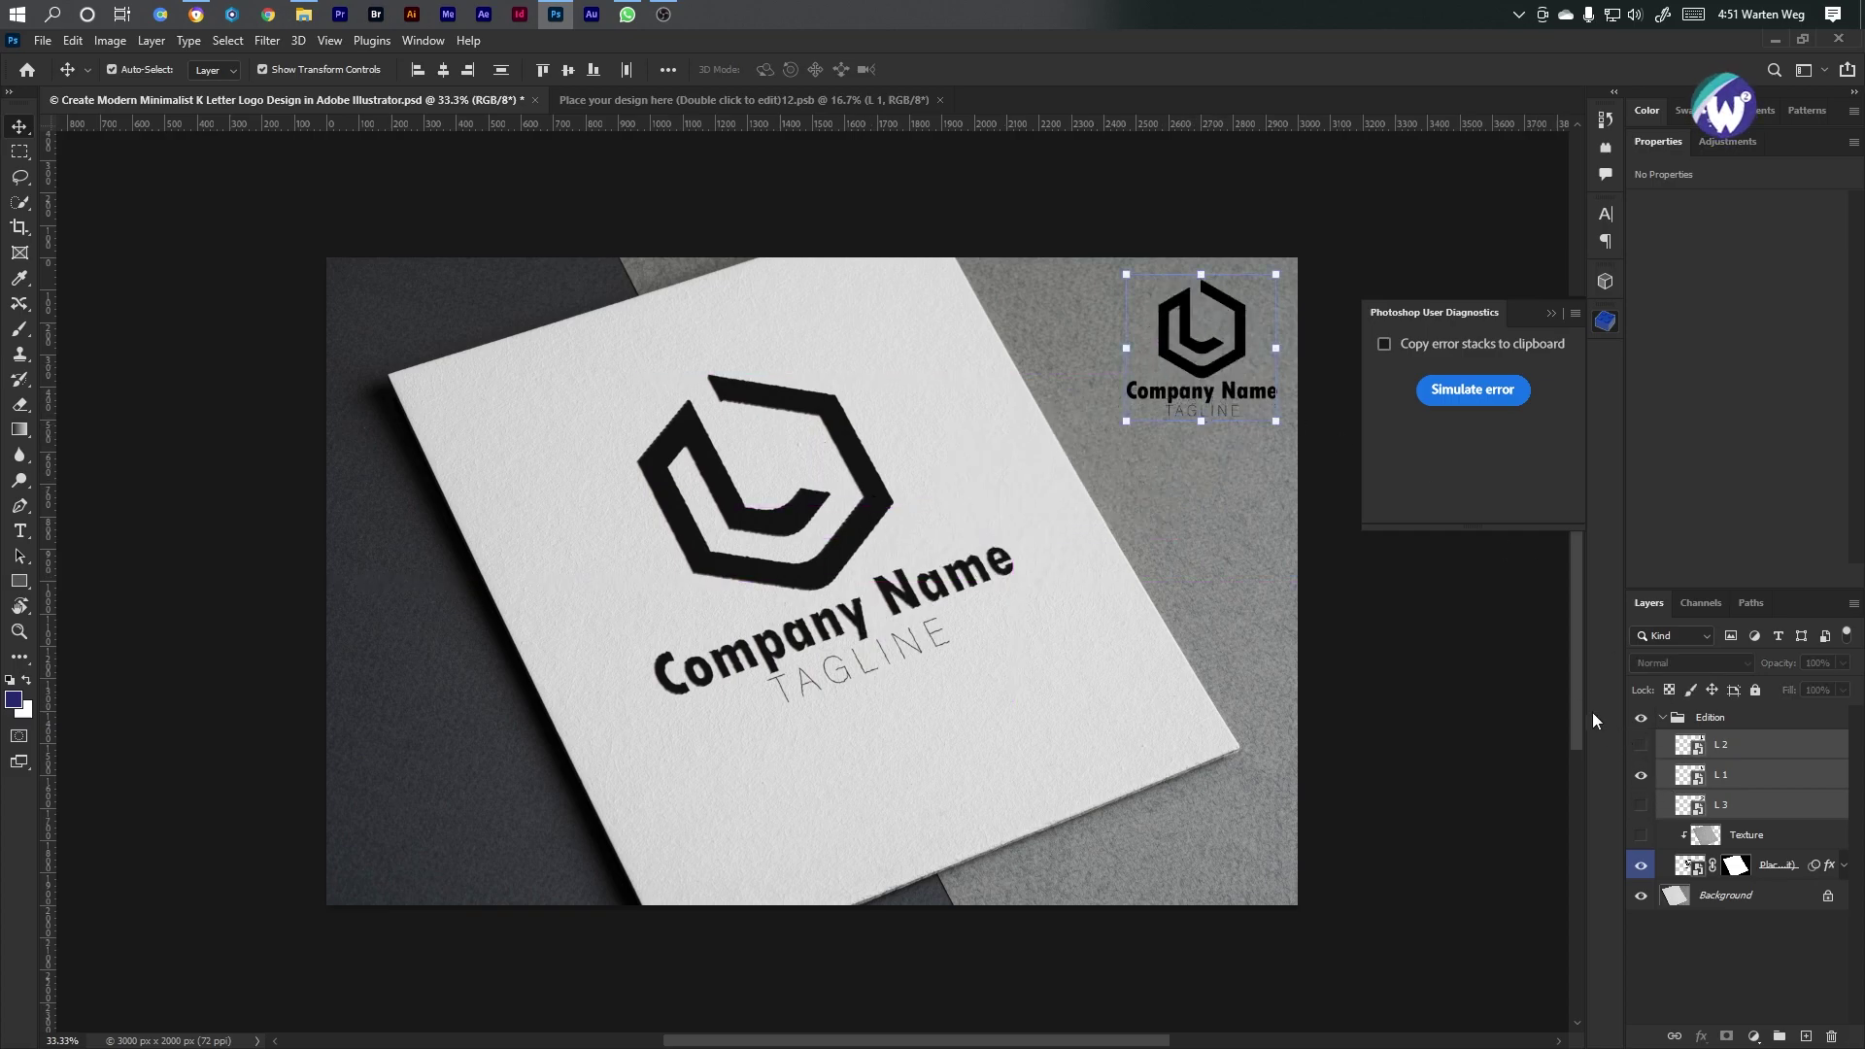
click(1424, 645)
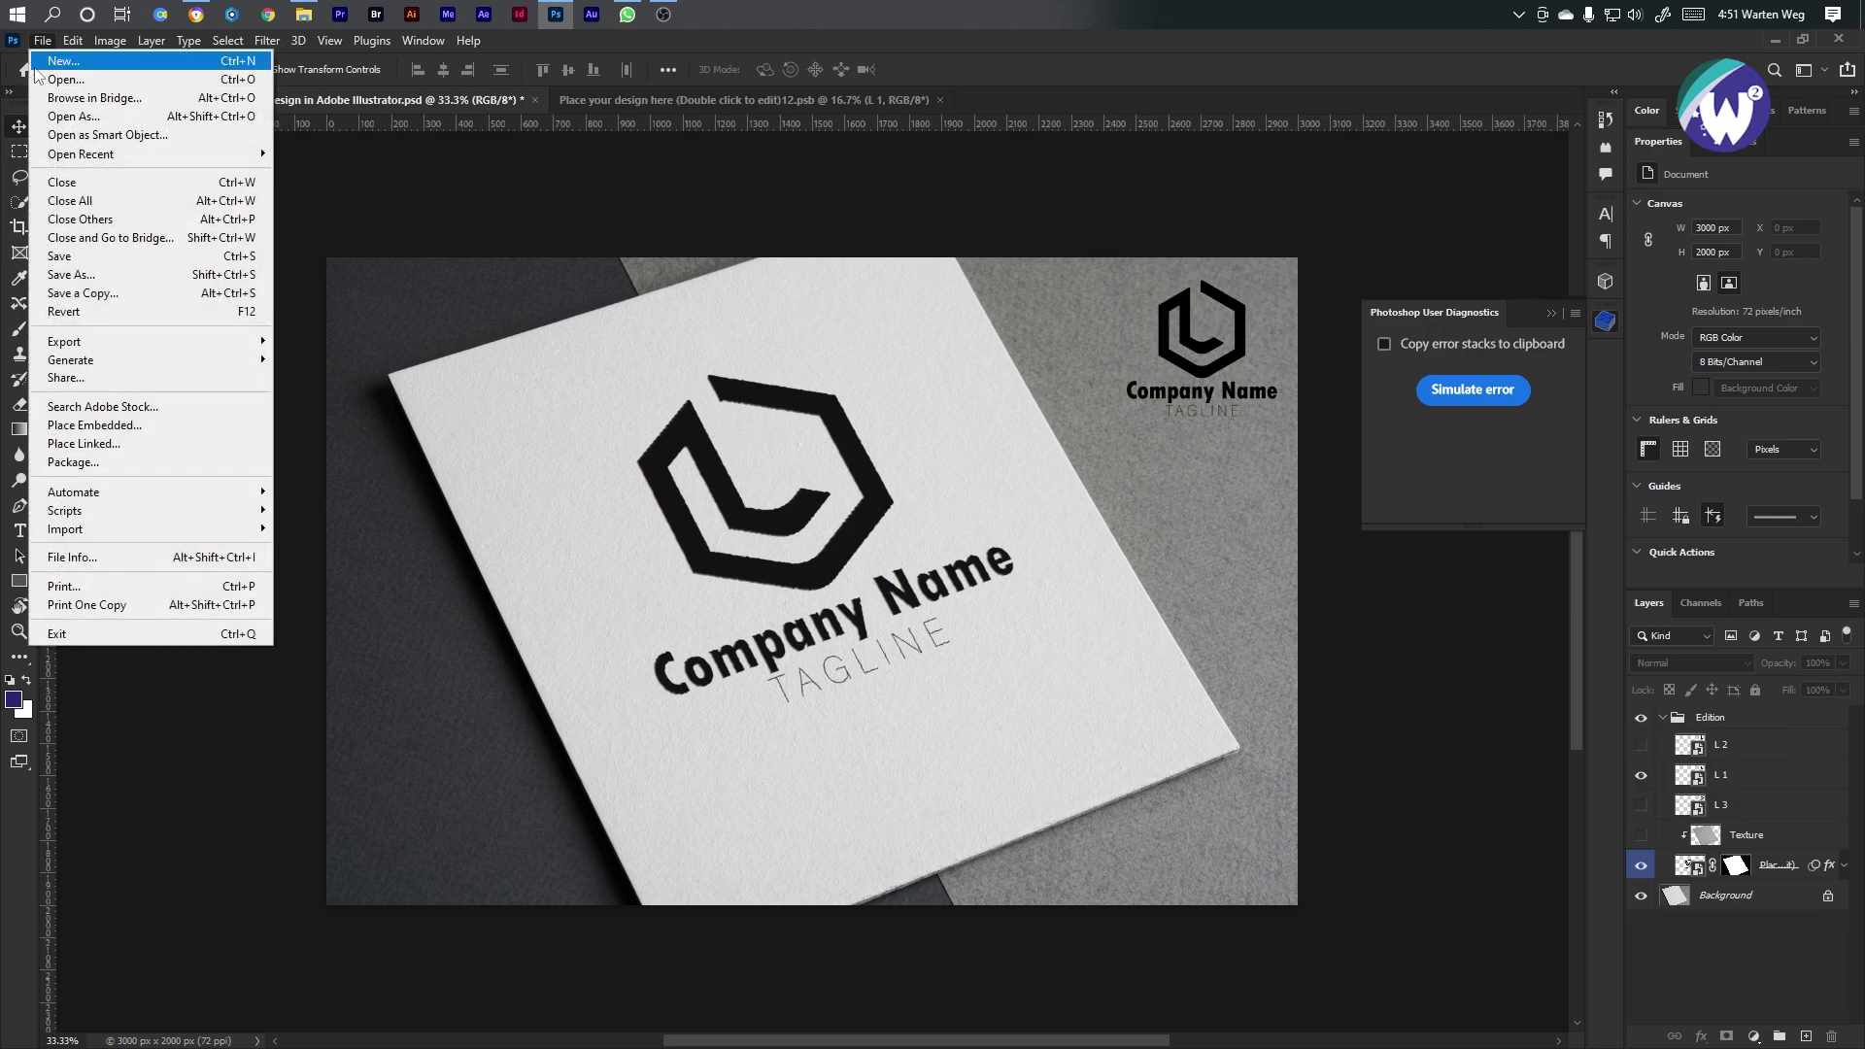
Save the mockup as "Create Modern Minimalist L Letter Logo Design in Adobe Illustrator" in the Desktop folder L as a Photoshop file
click(103, 273)
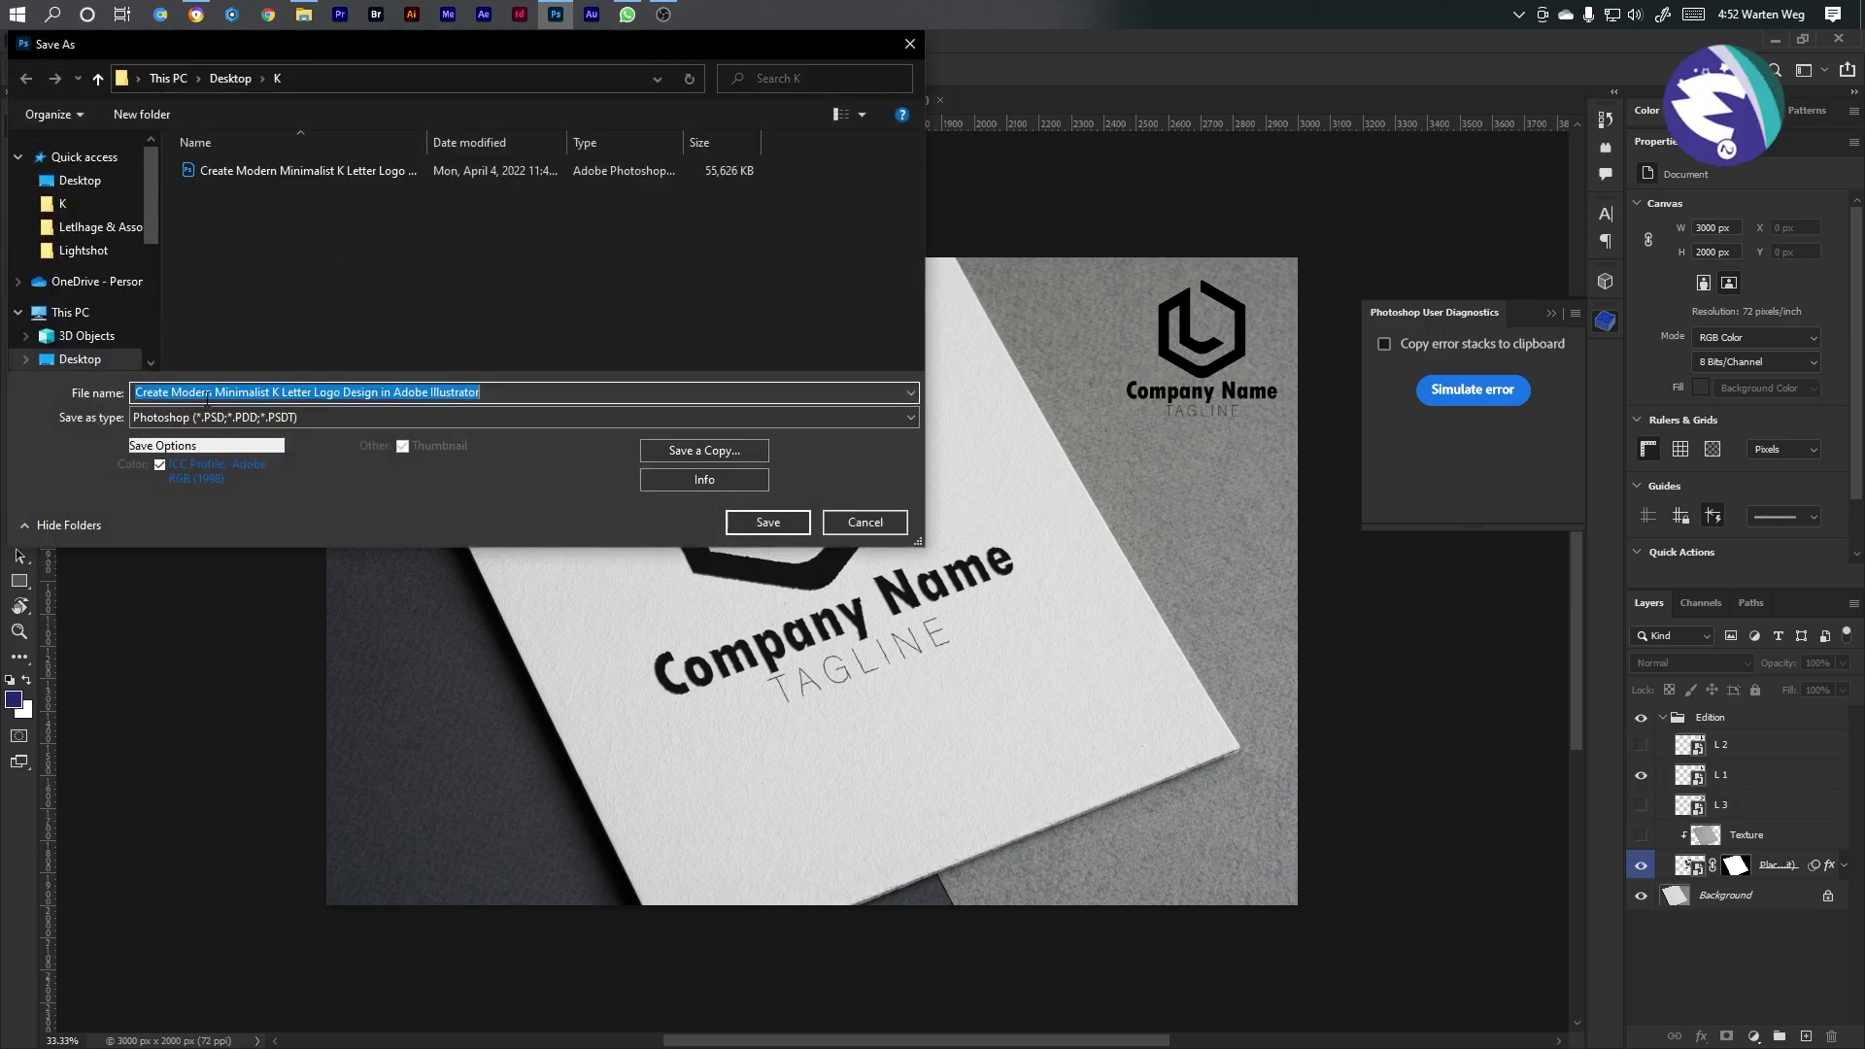
click(230, 78)
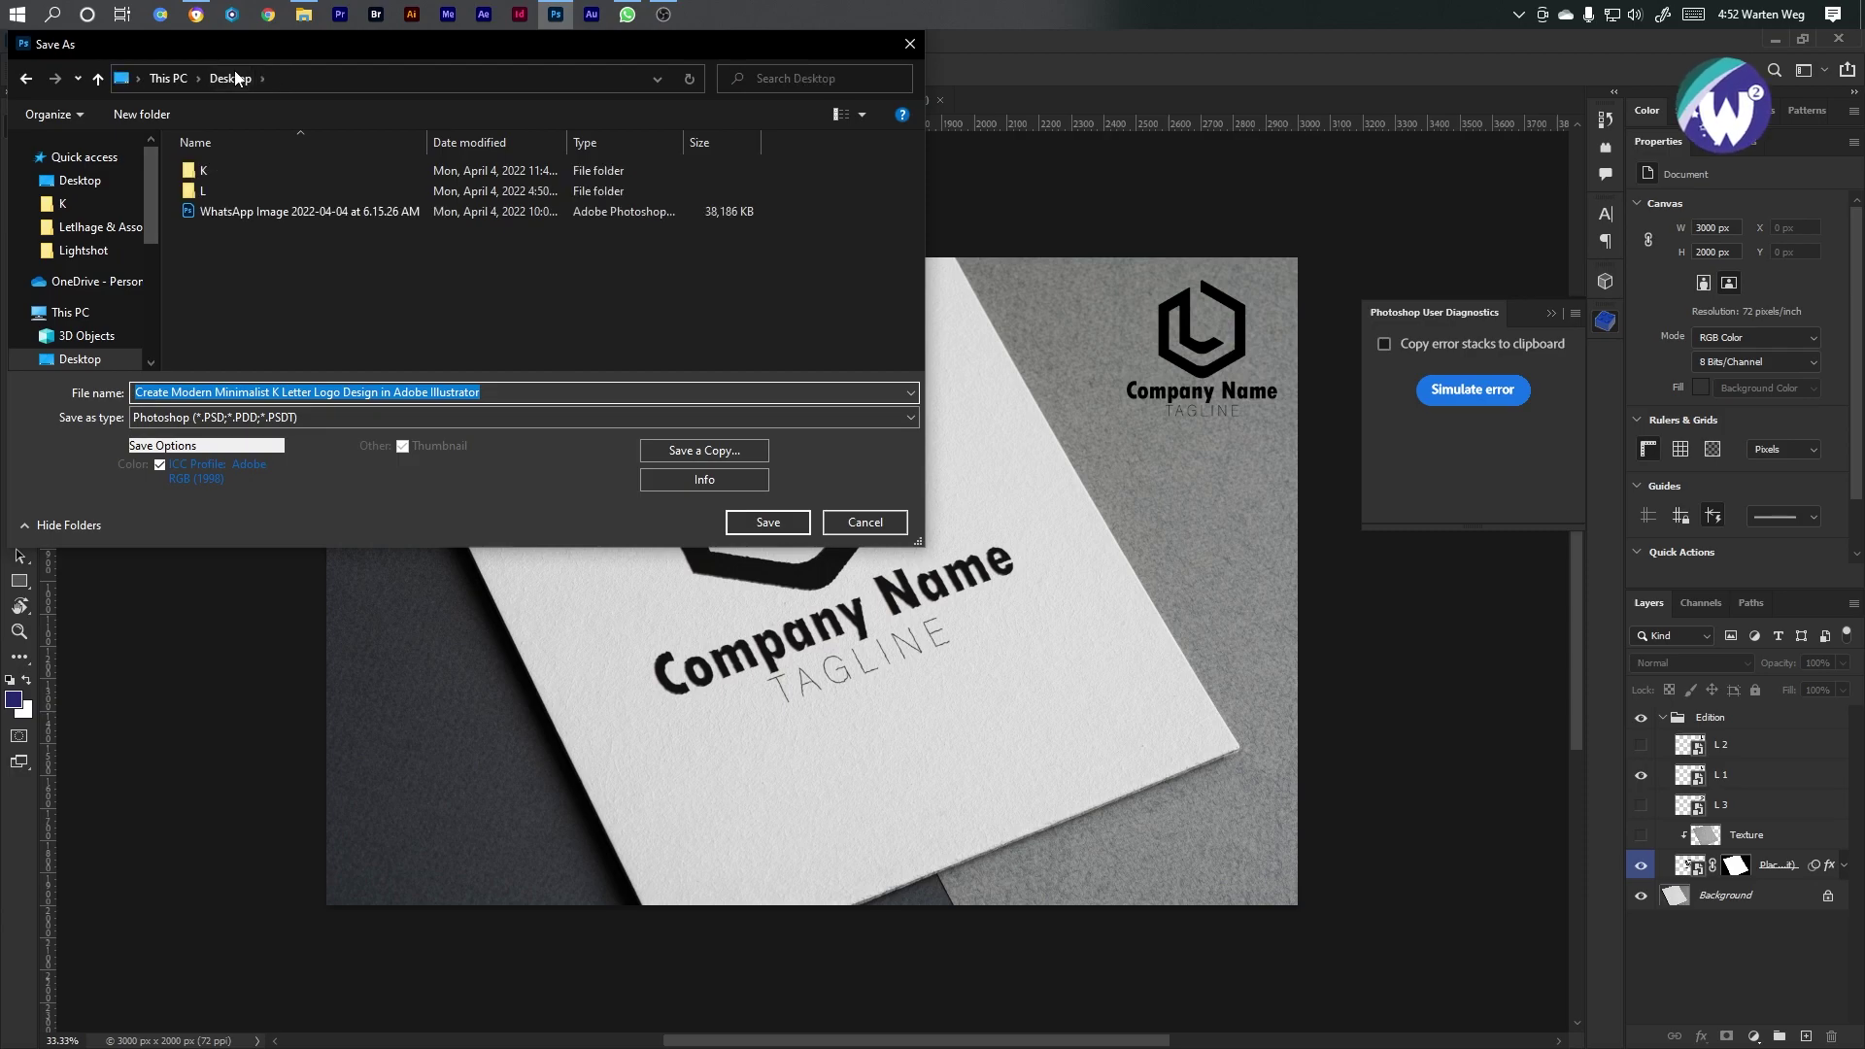
click(187, 175)
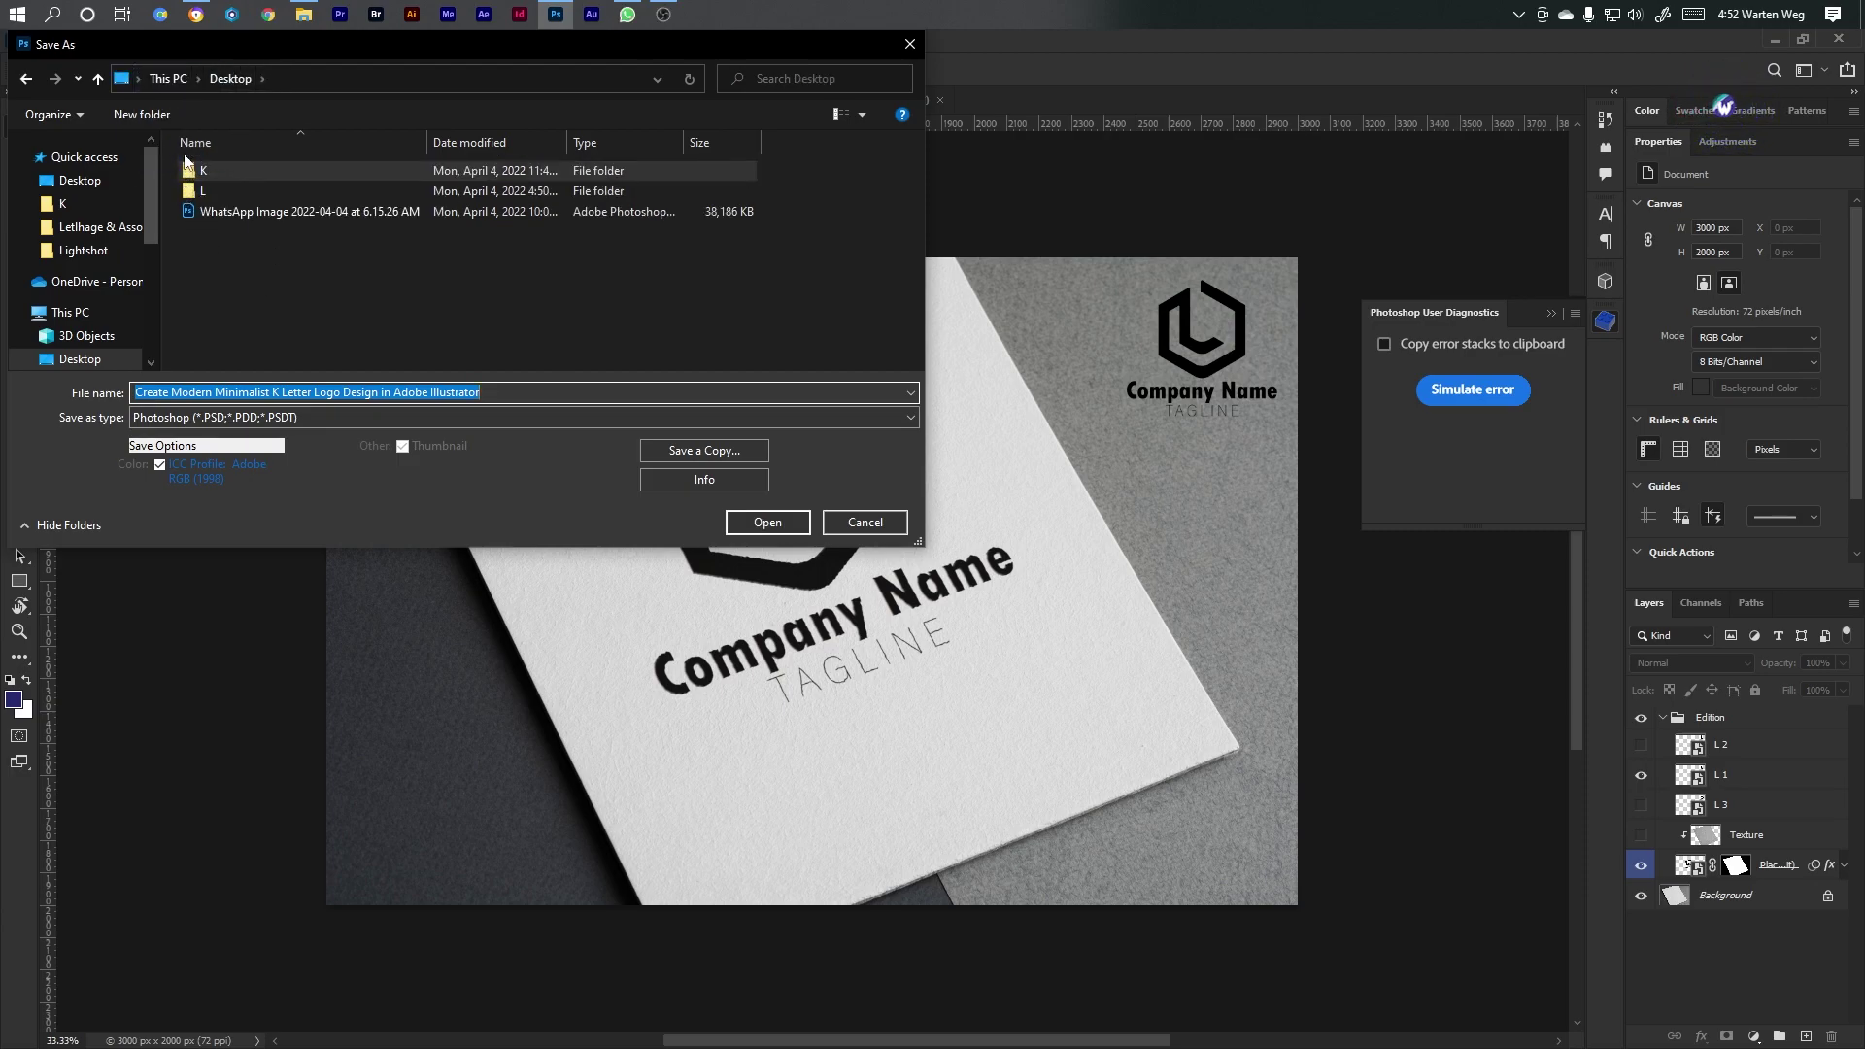
double_click(200, 191)
click(289, 386)
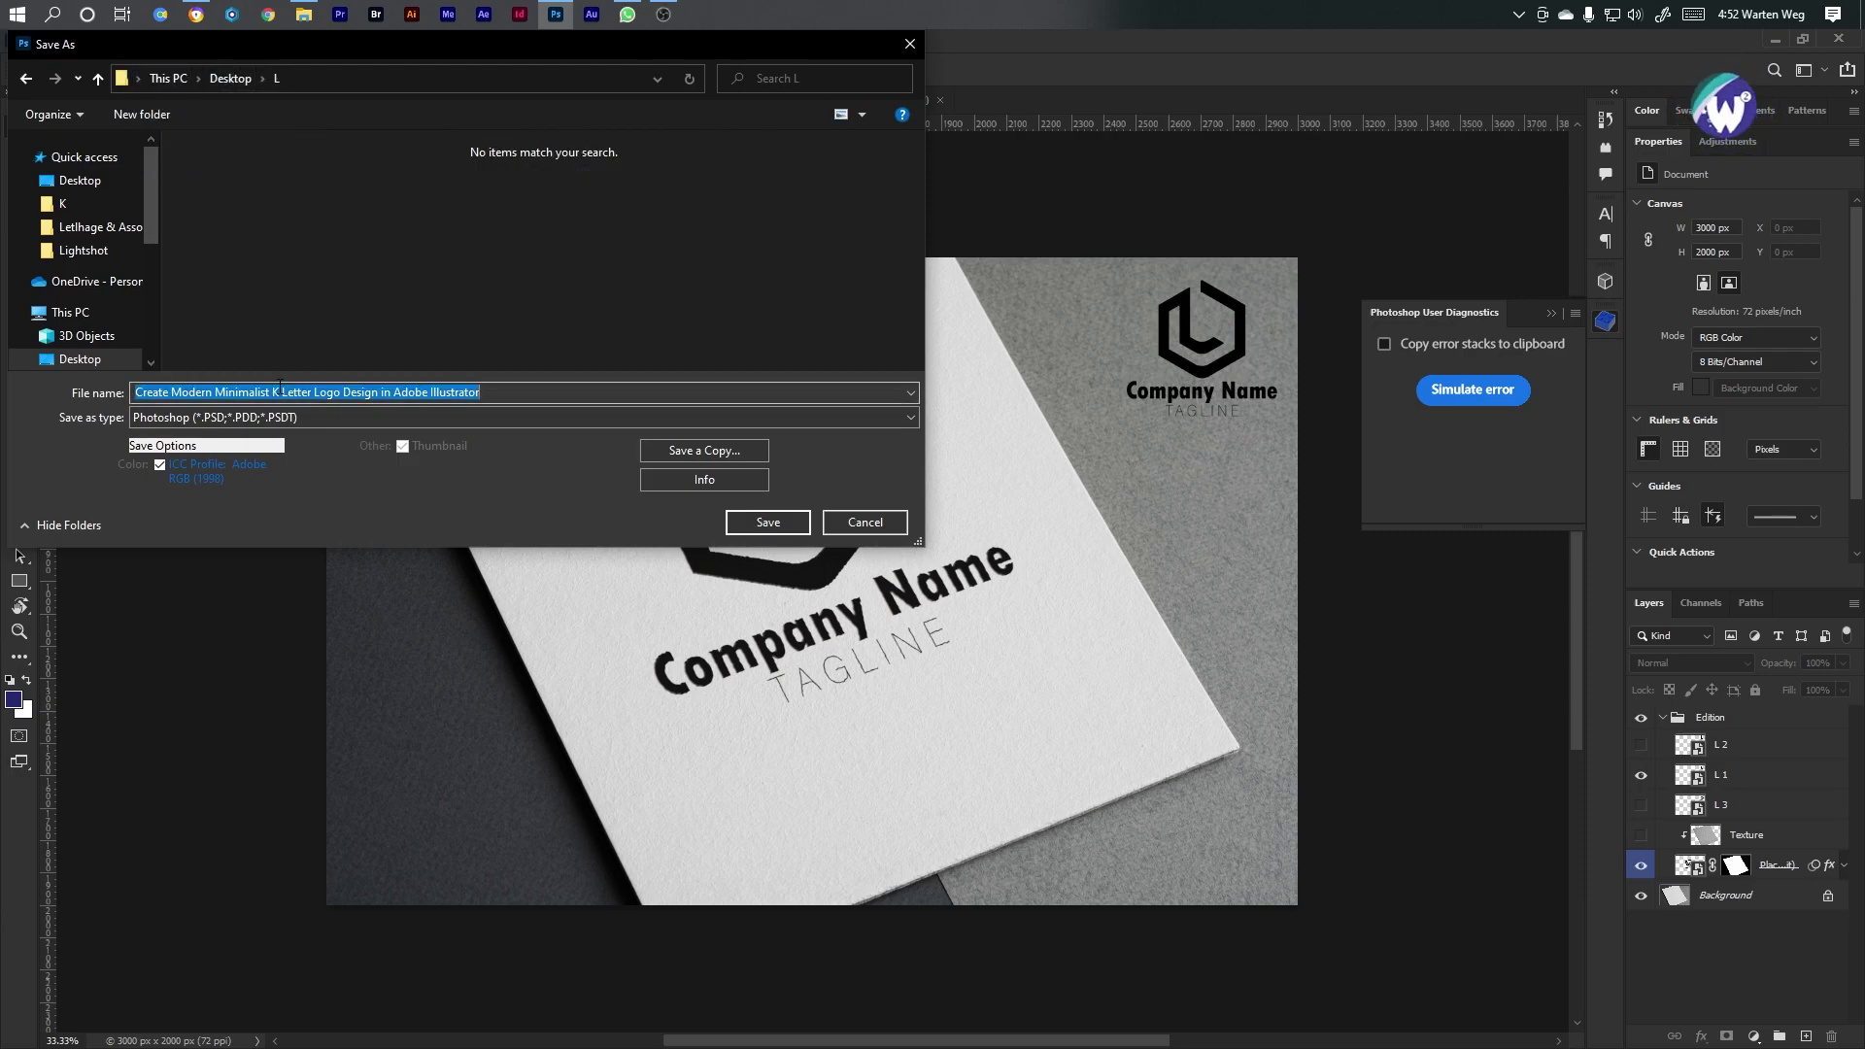
click(289, 386)
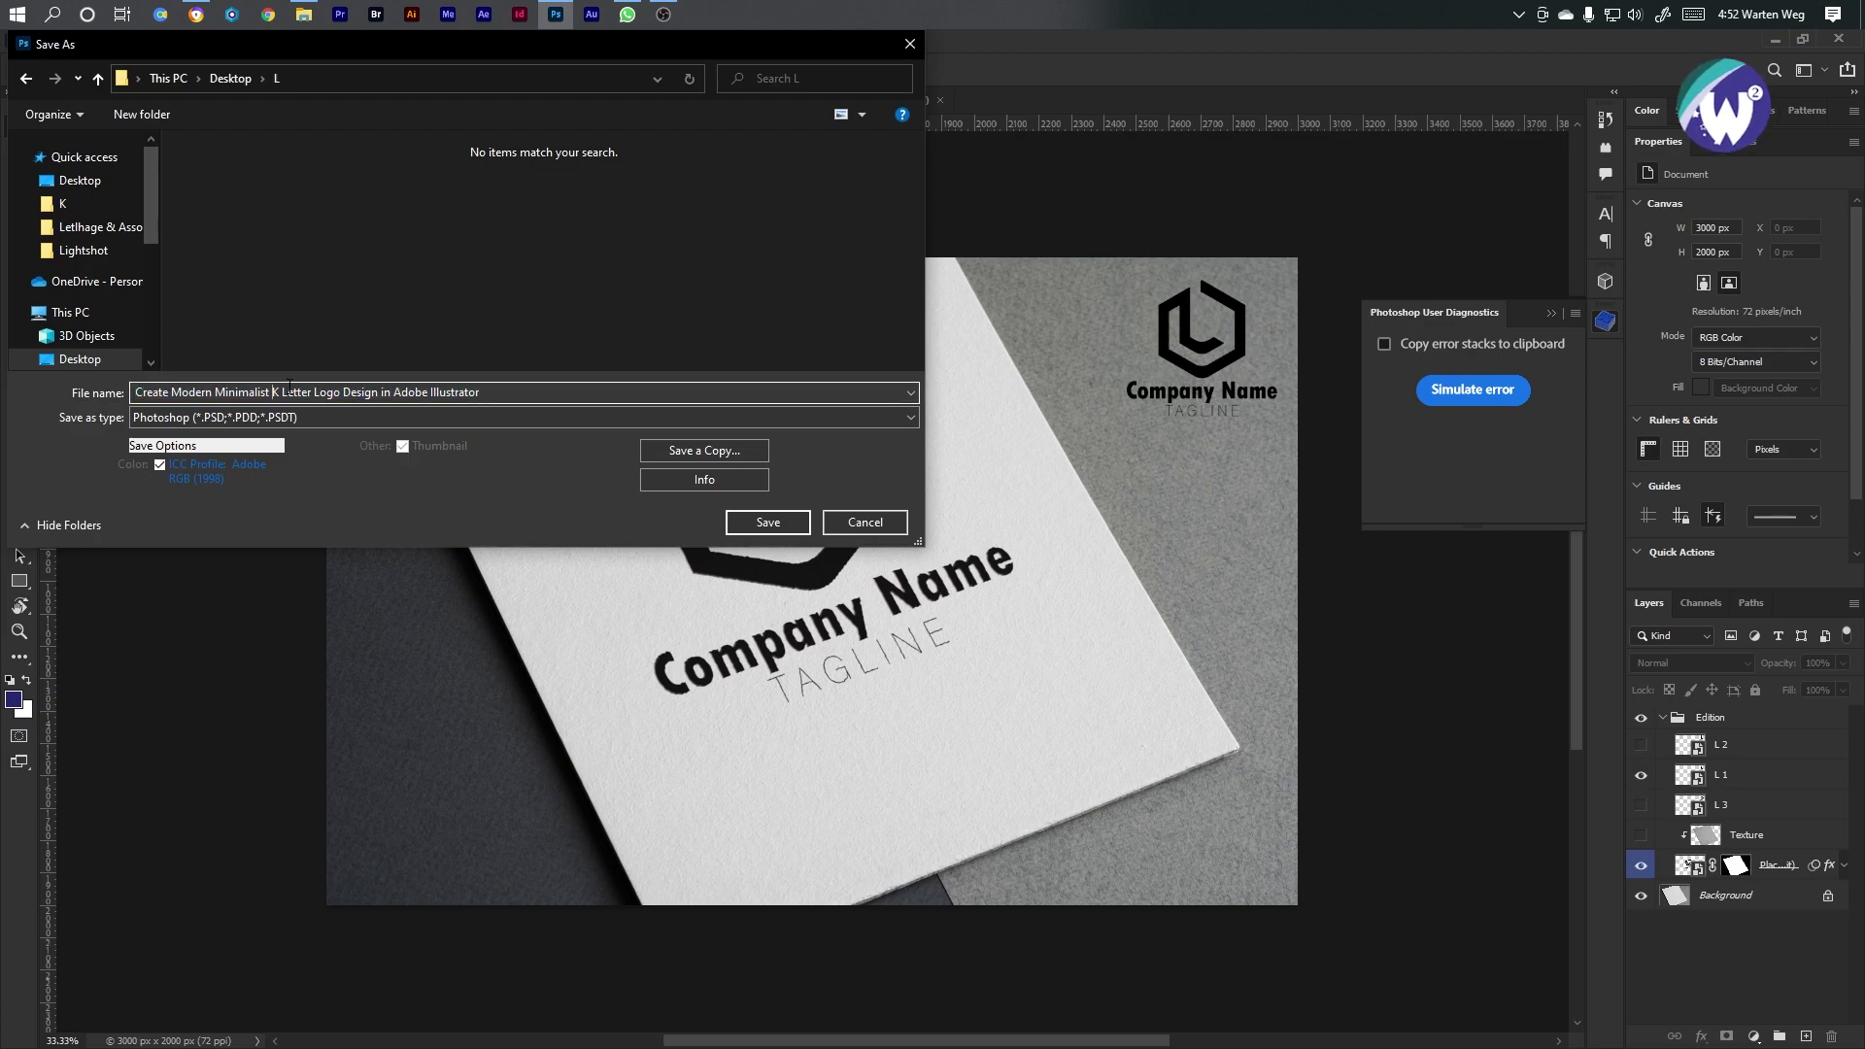
text(L)
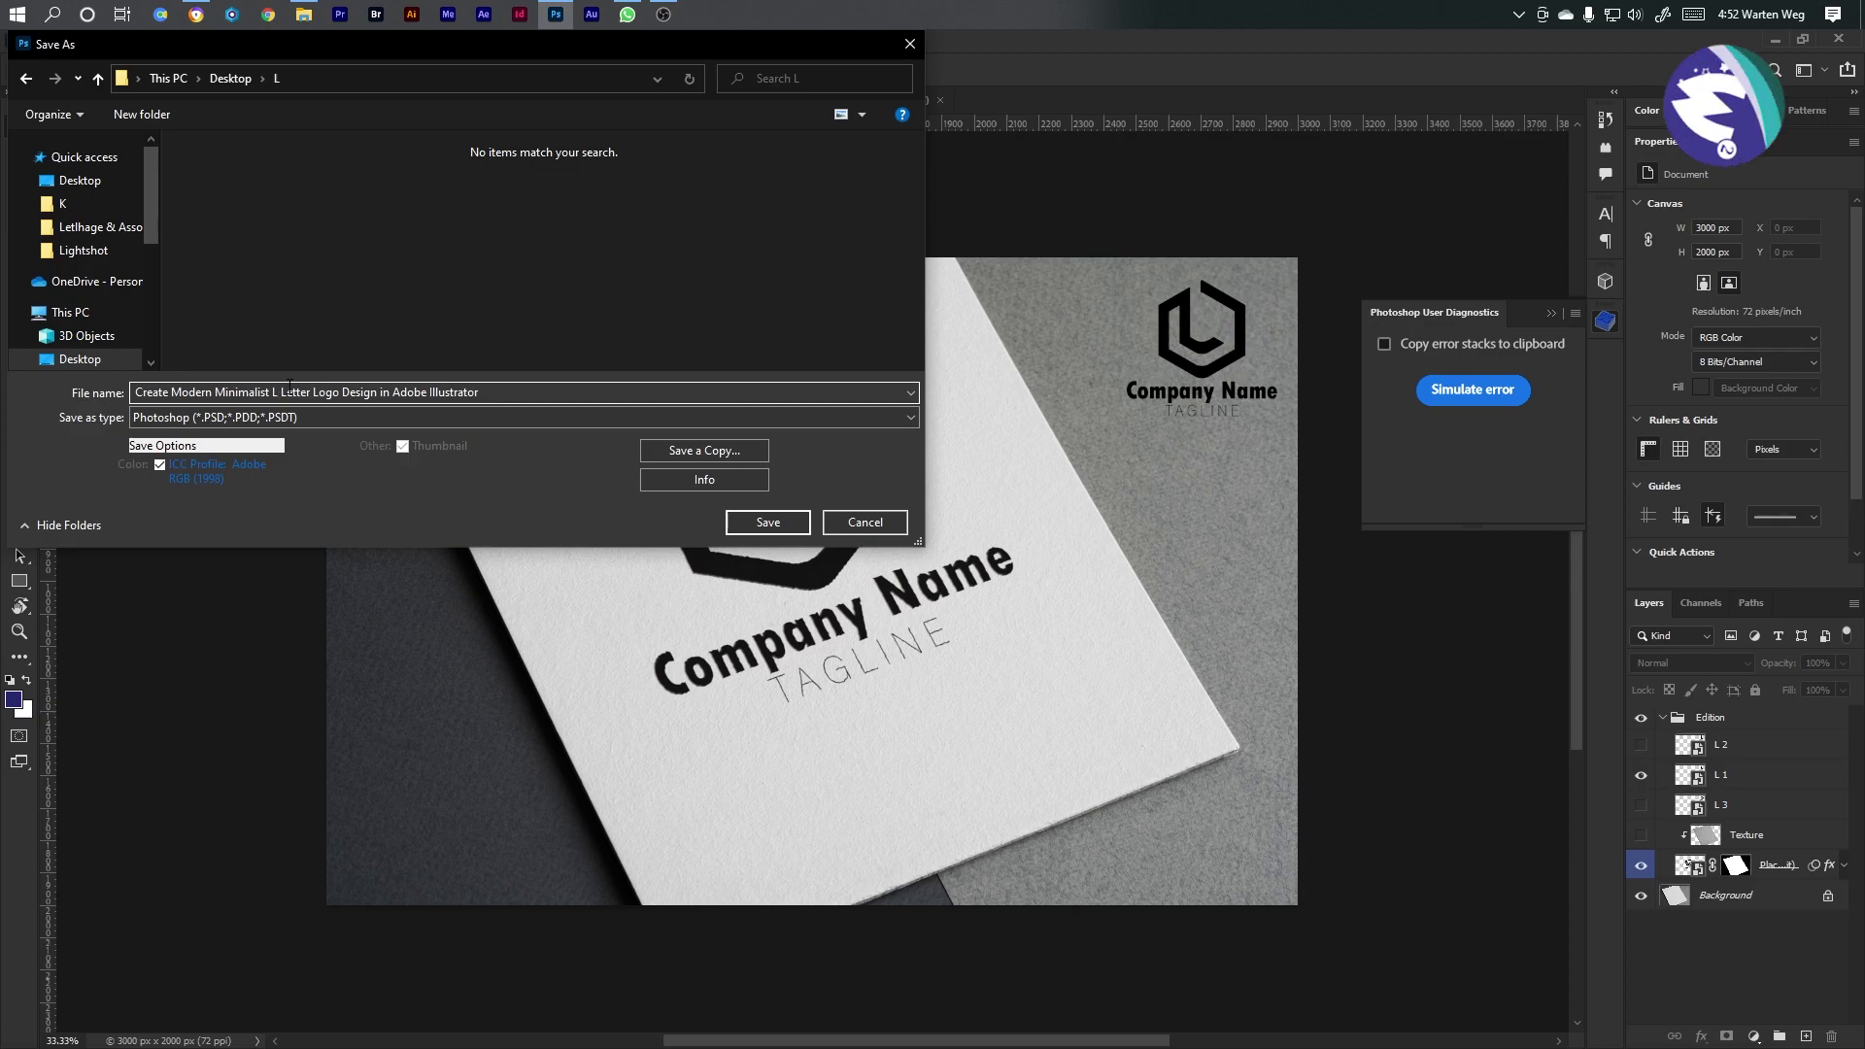
click(778, 530)
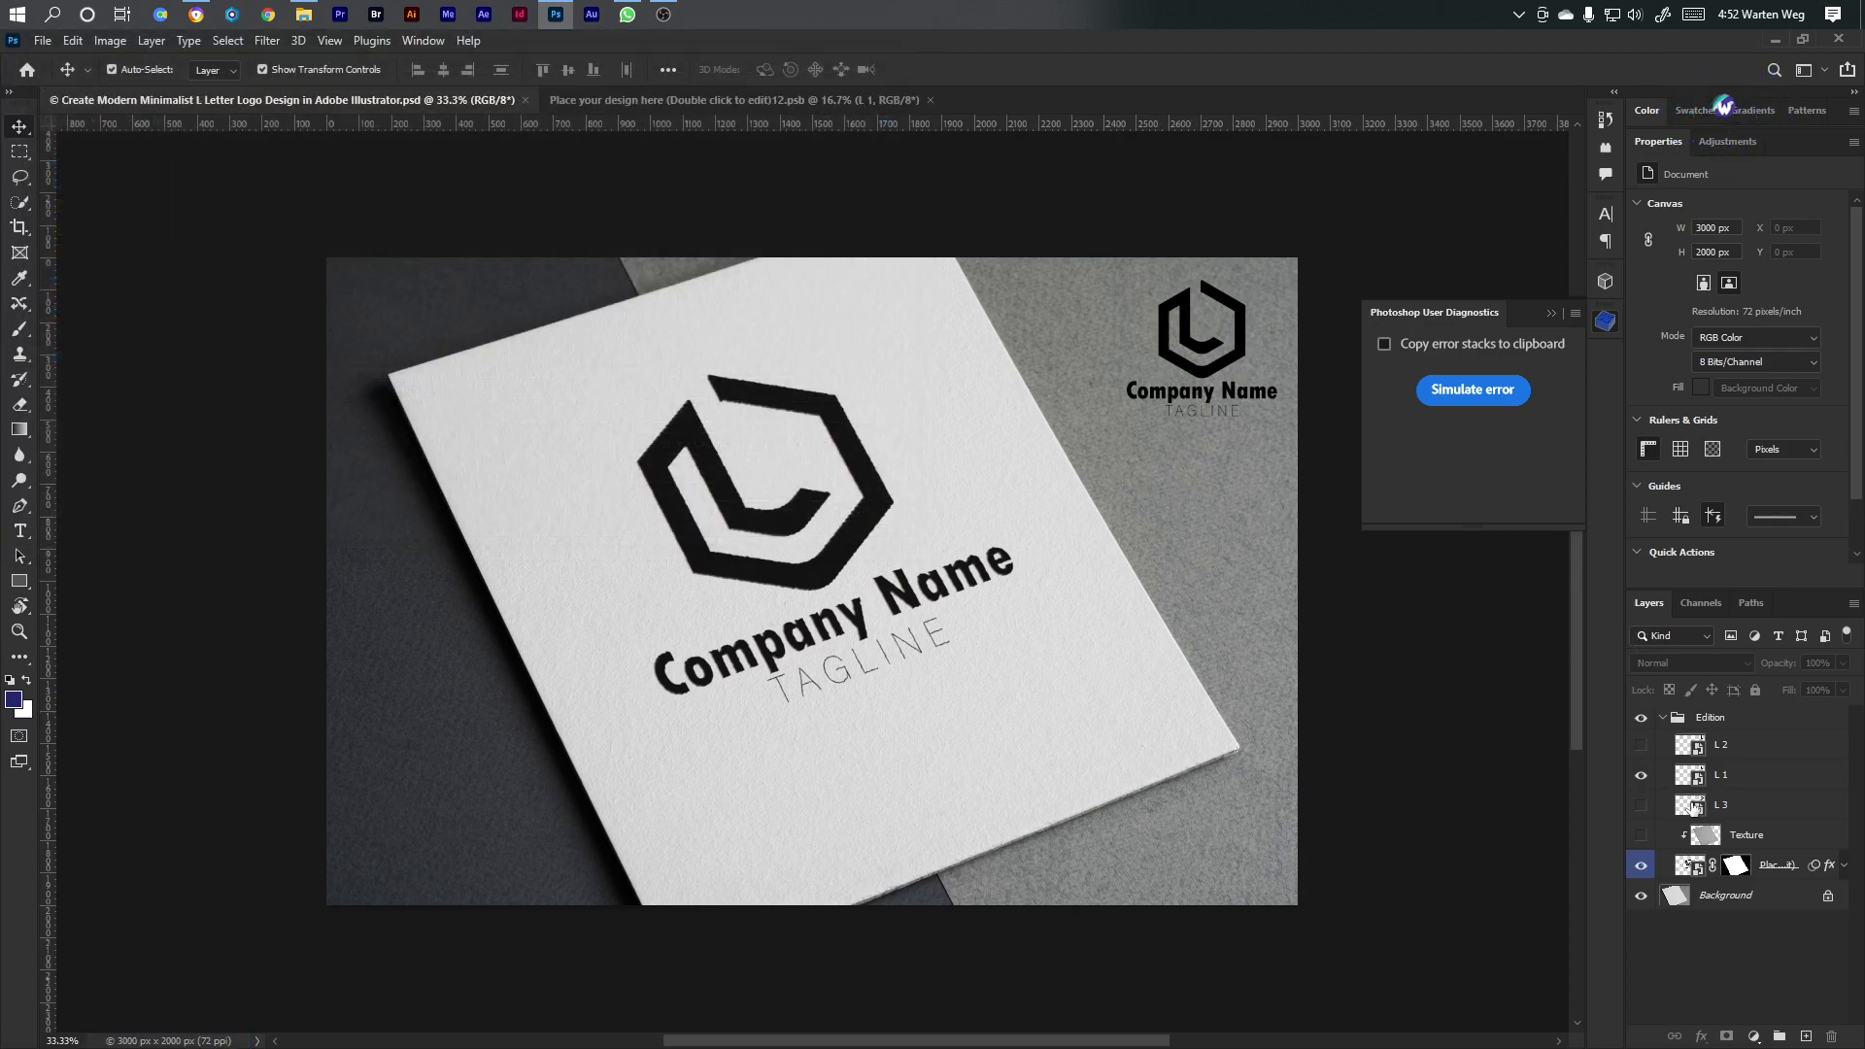
Show L 2 instead of L 1 in both the mockup and its smart object, save the smart object, and return to the mockup
click(1641, 745)
click(1641, 775)
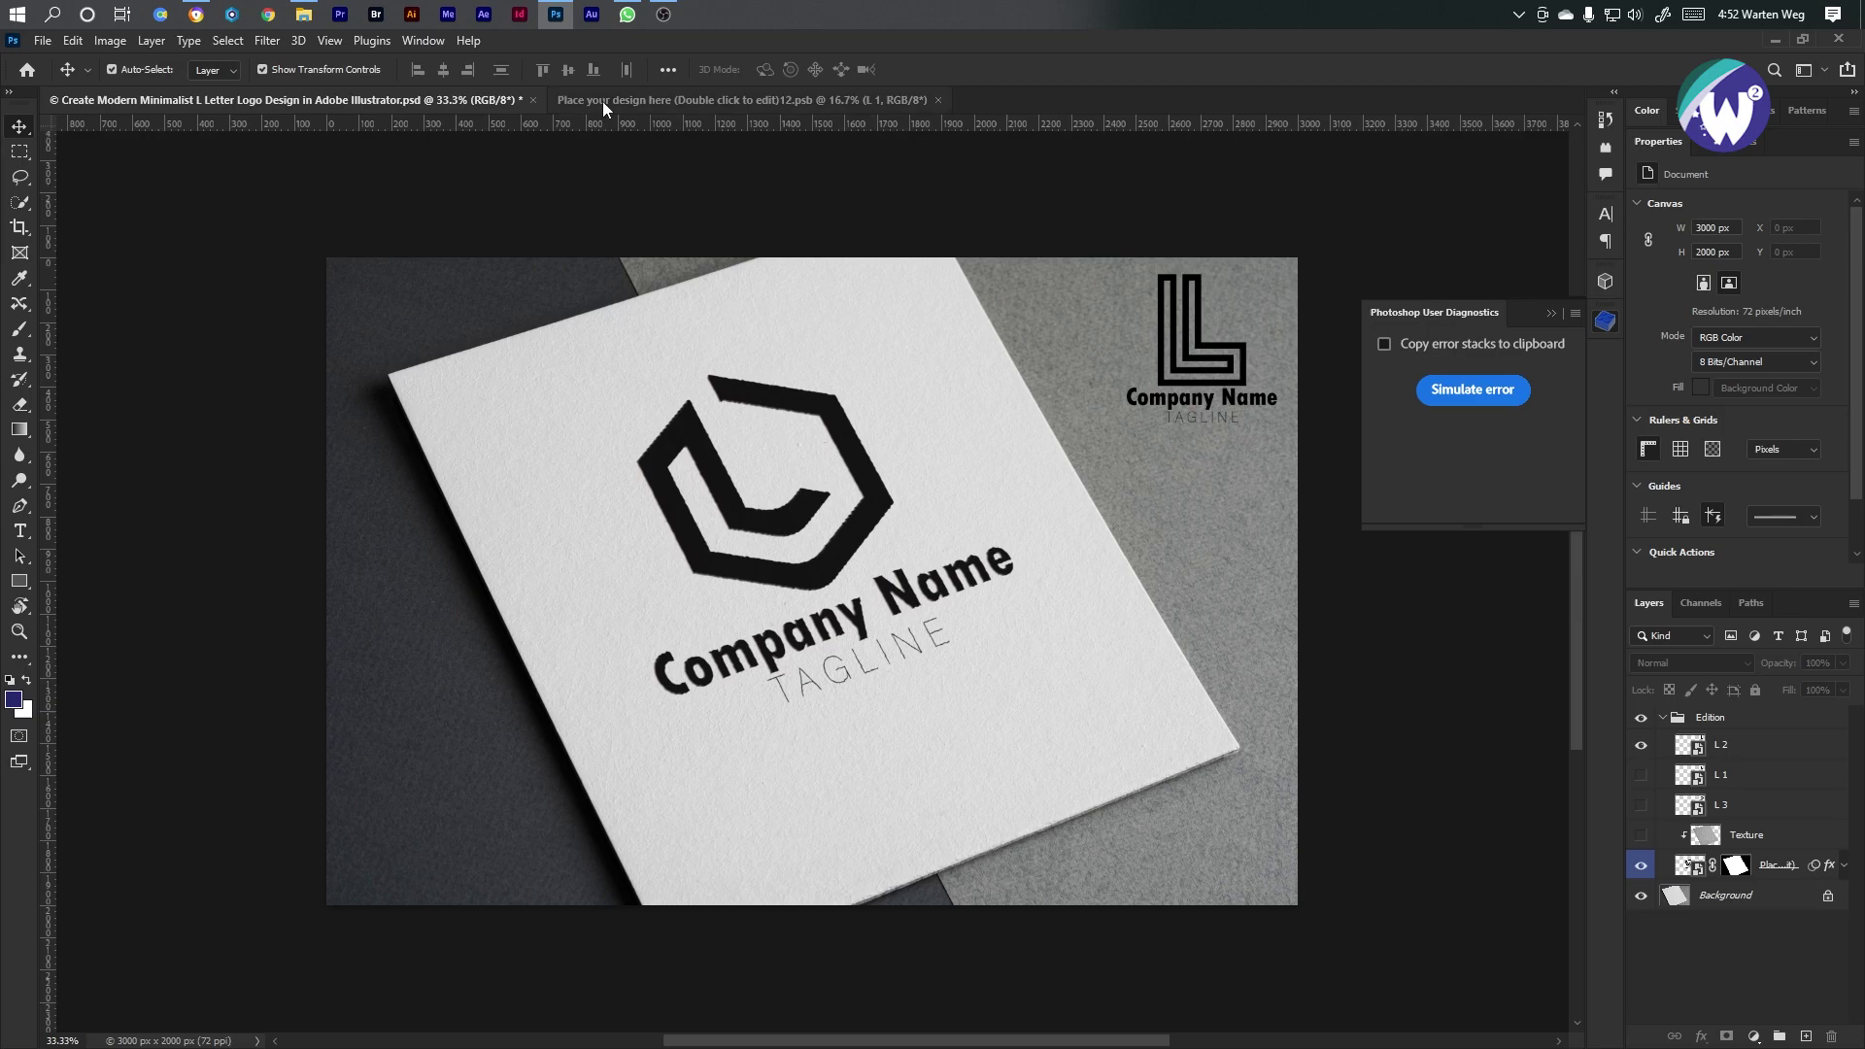
click(603, 101)
click(1641, 765)
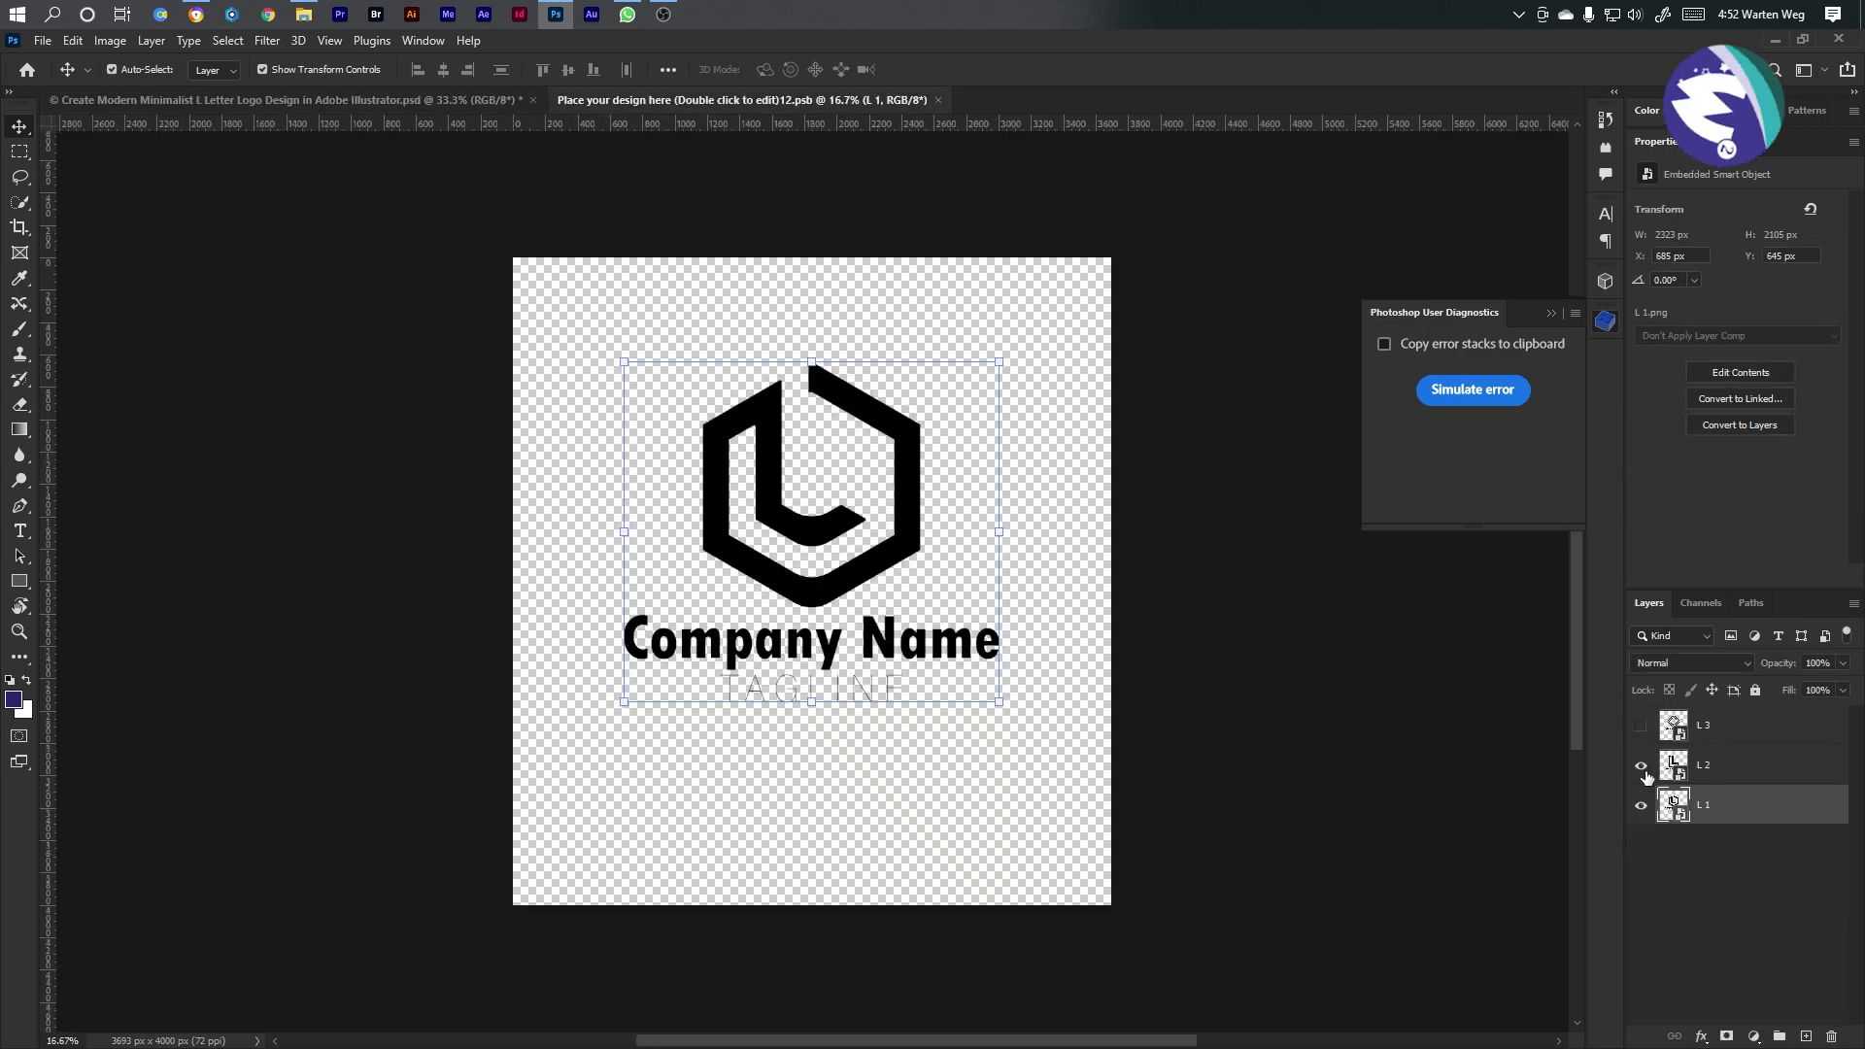
click(1641, 804)
key(ctrl+s)
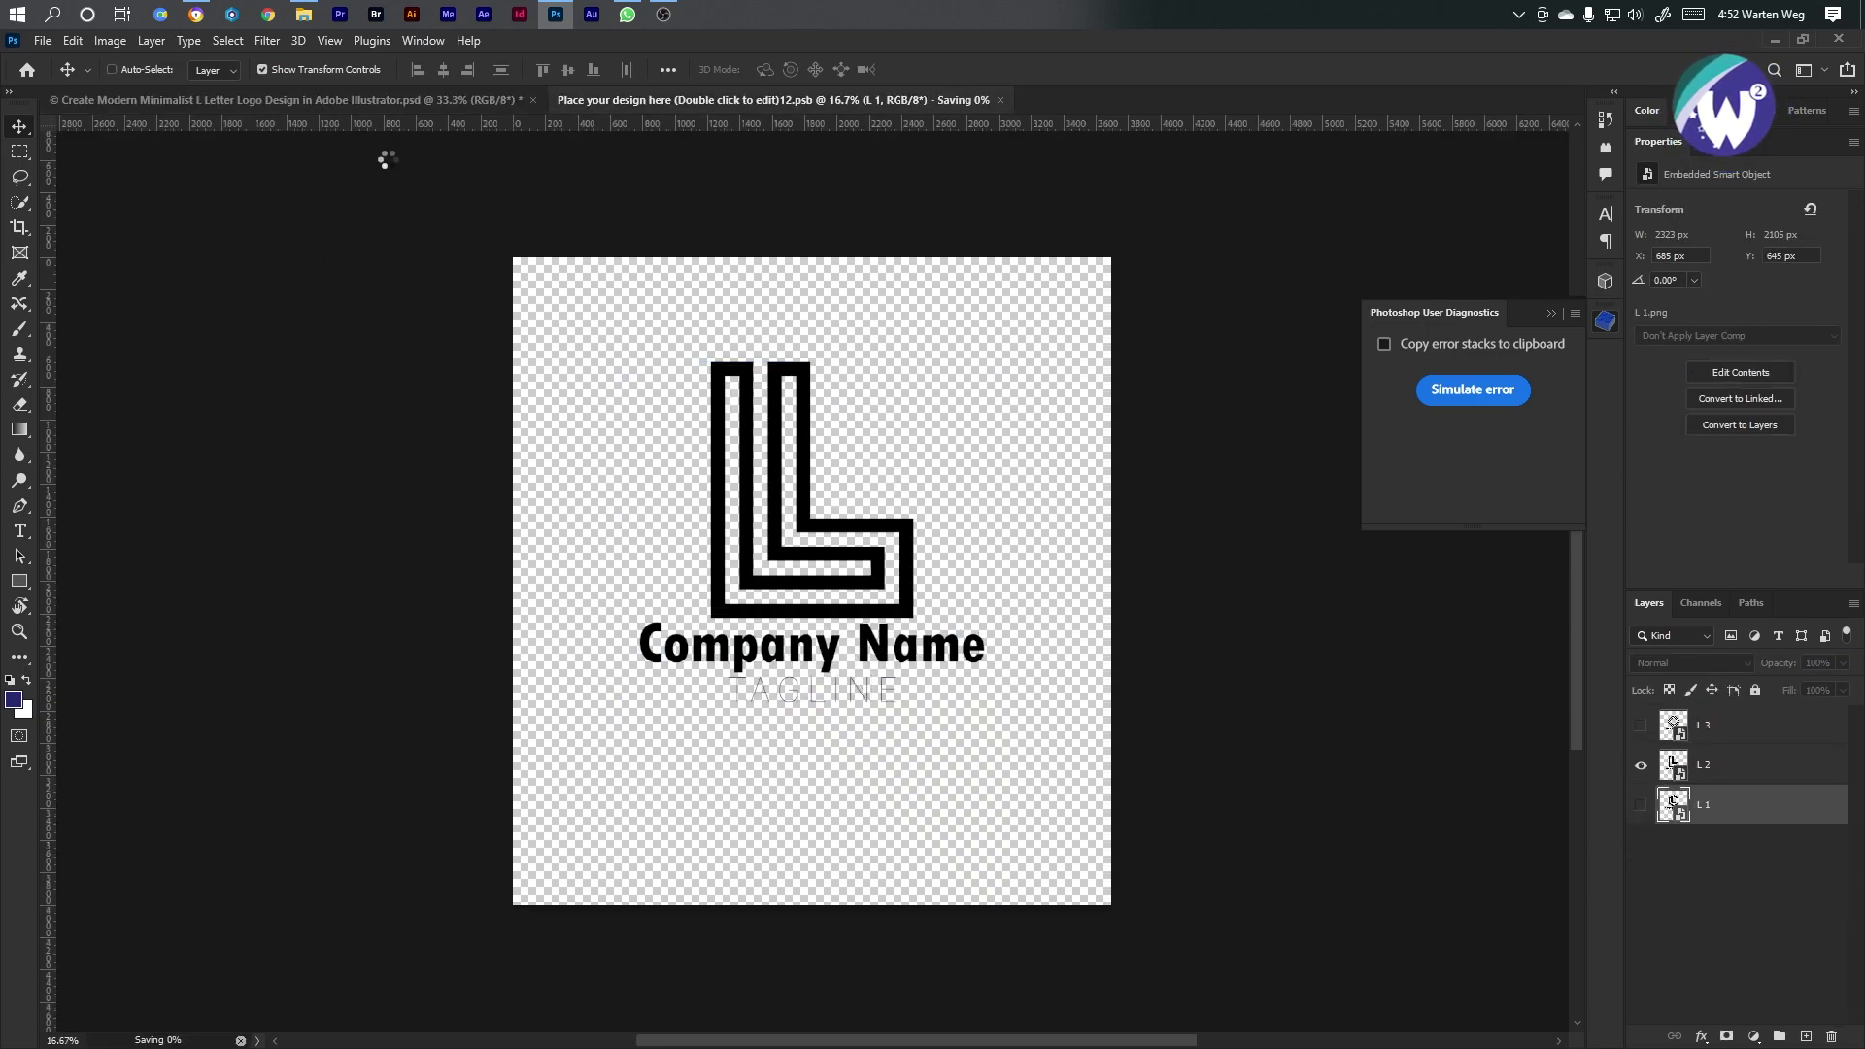
click(347, 107)
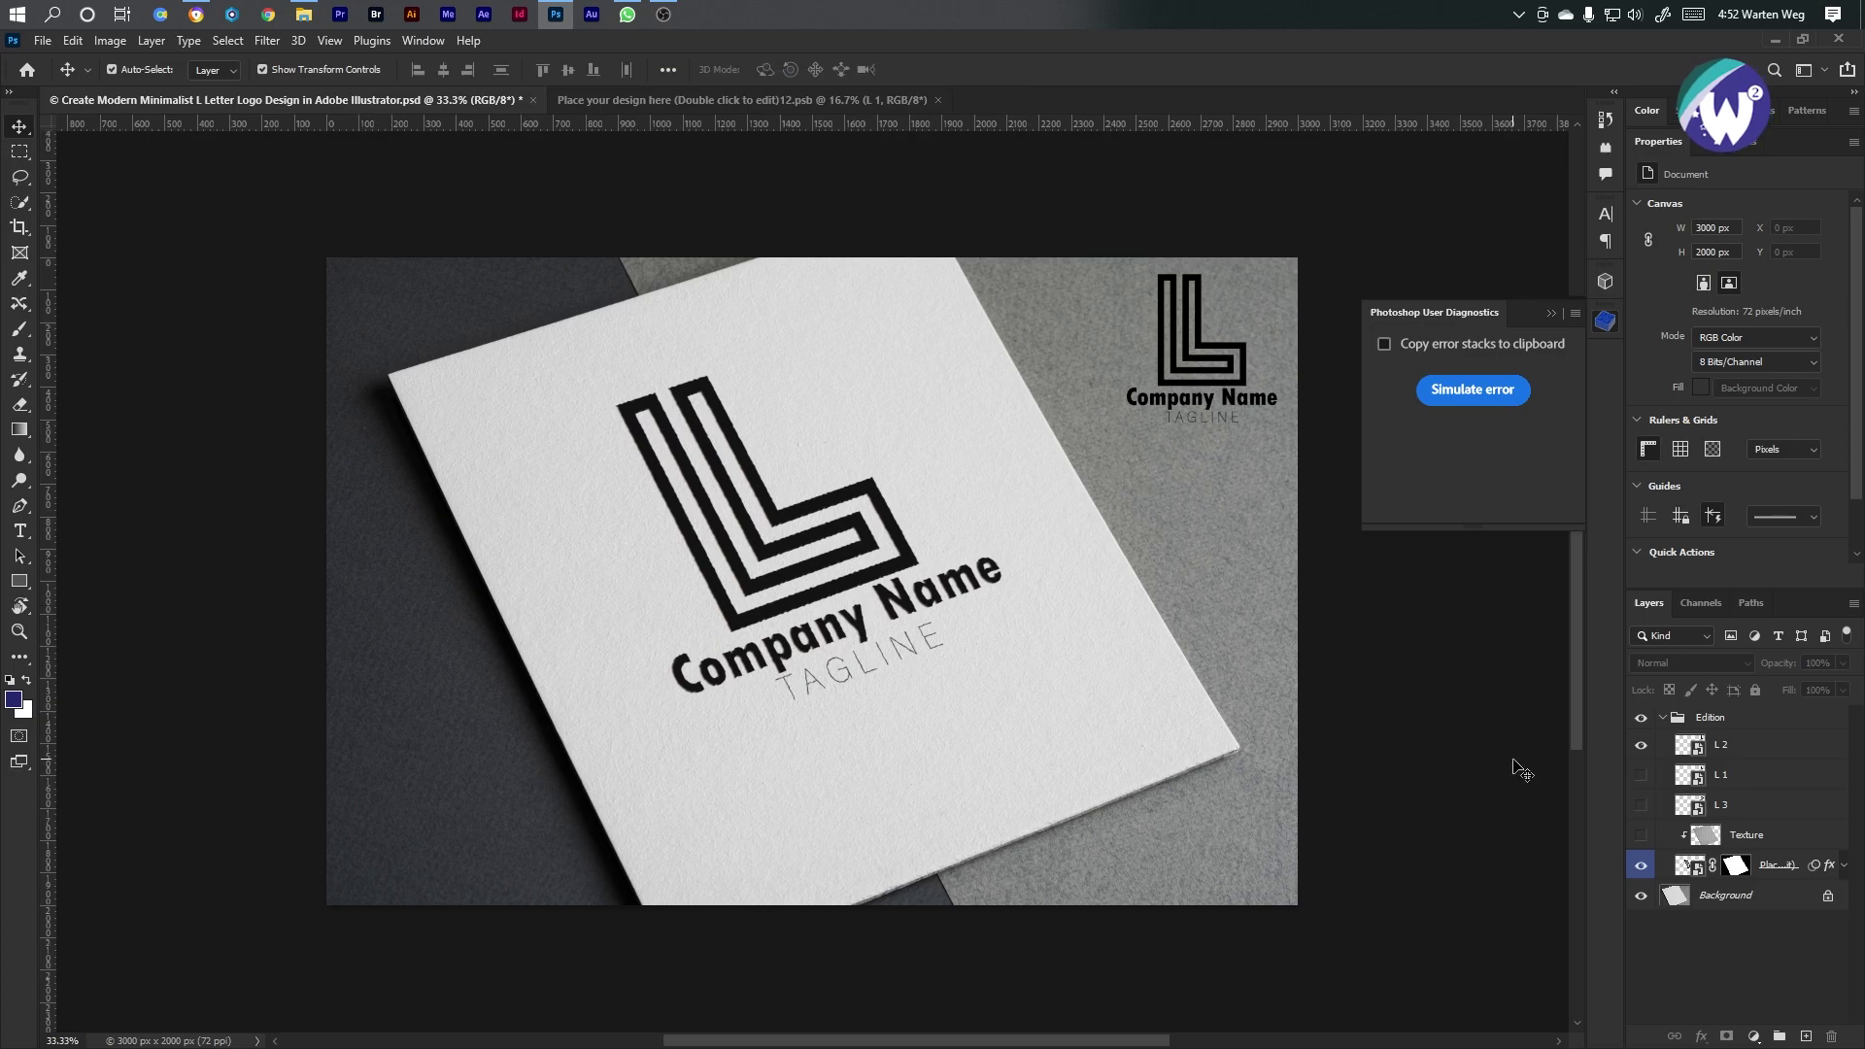
Swap L 2 for L 3 in both the mockup and its smart object, save the smart object, and return to the mockup
click(1641, 806)
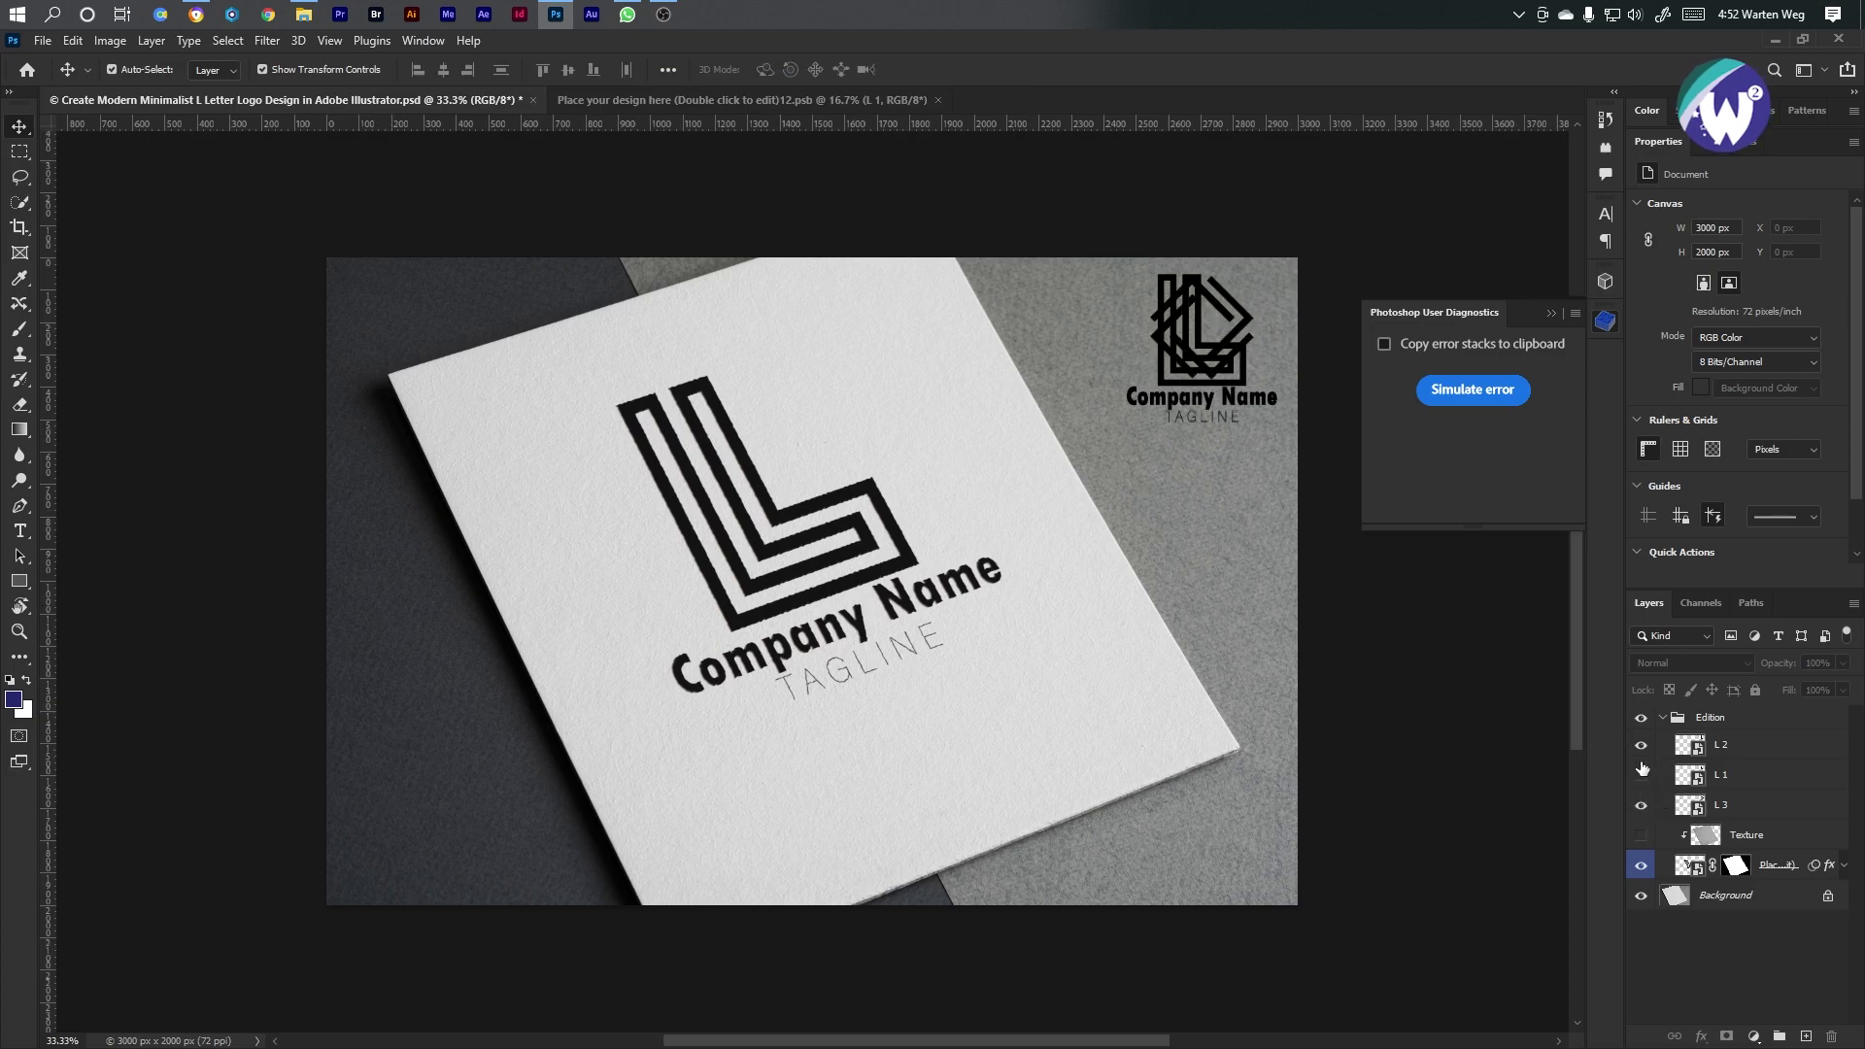
click(1640, 745)
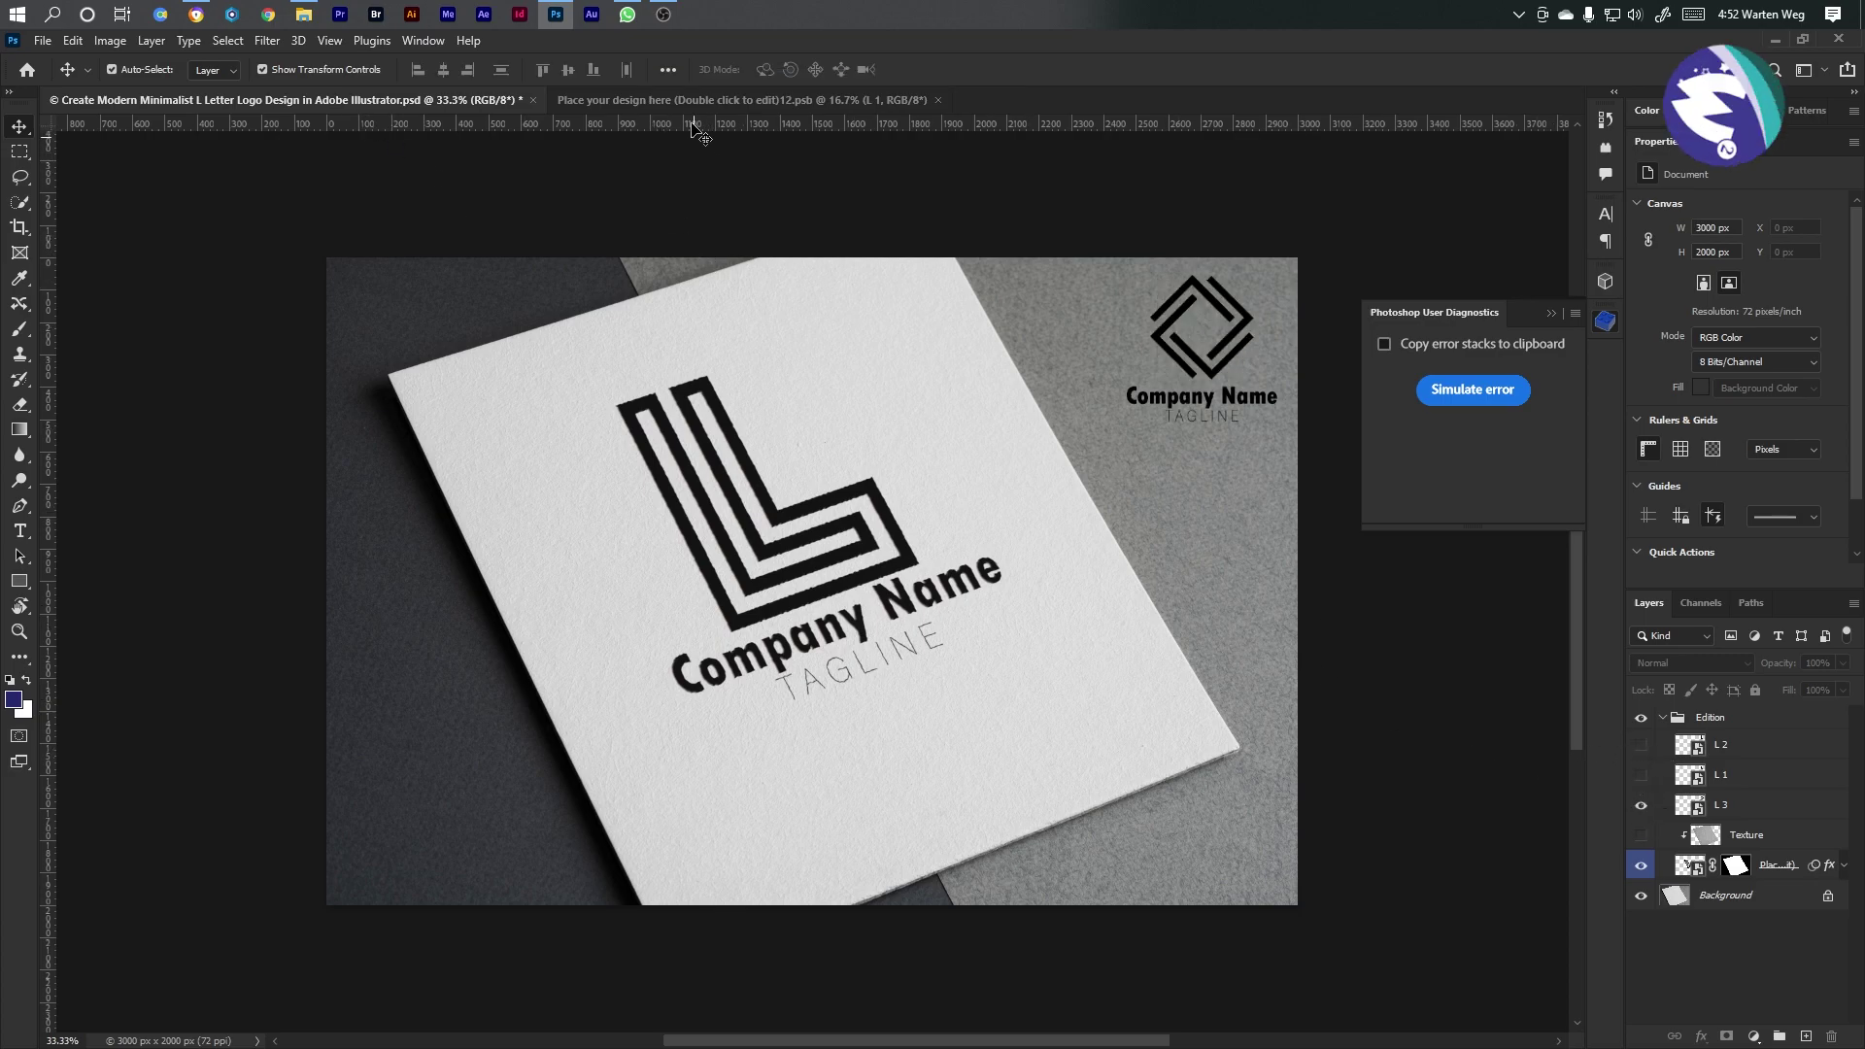
click(738, 99)
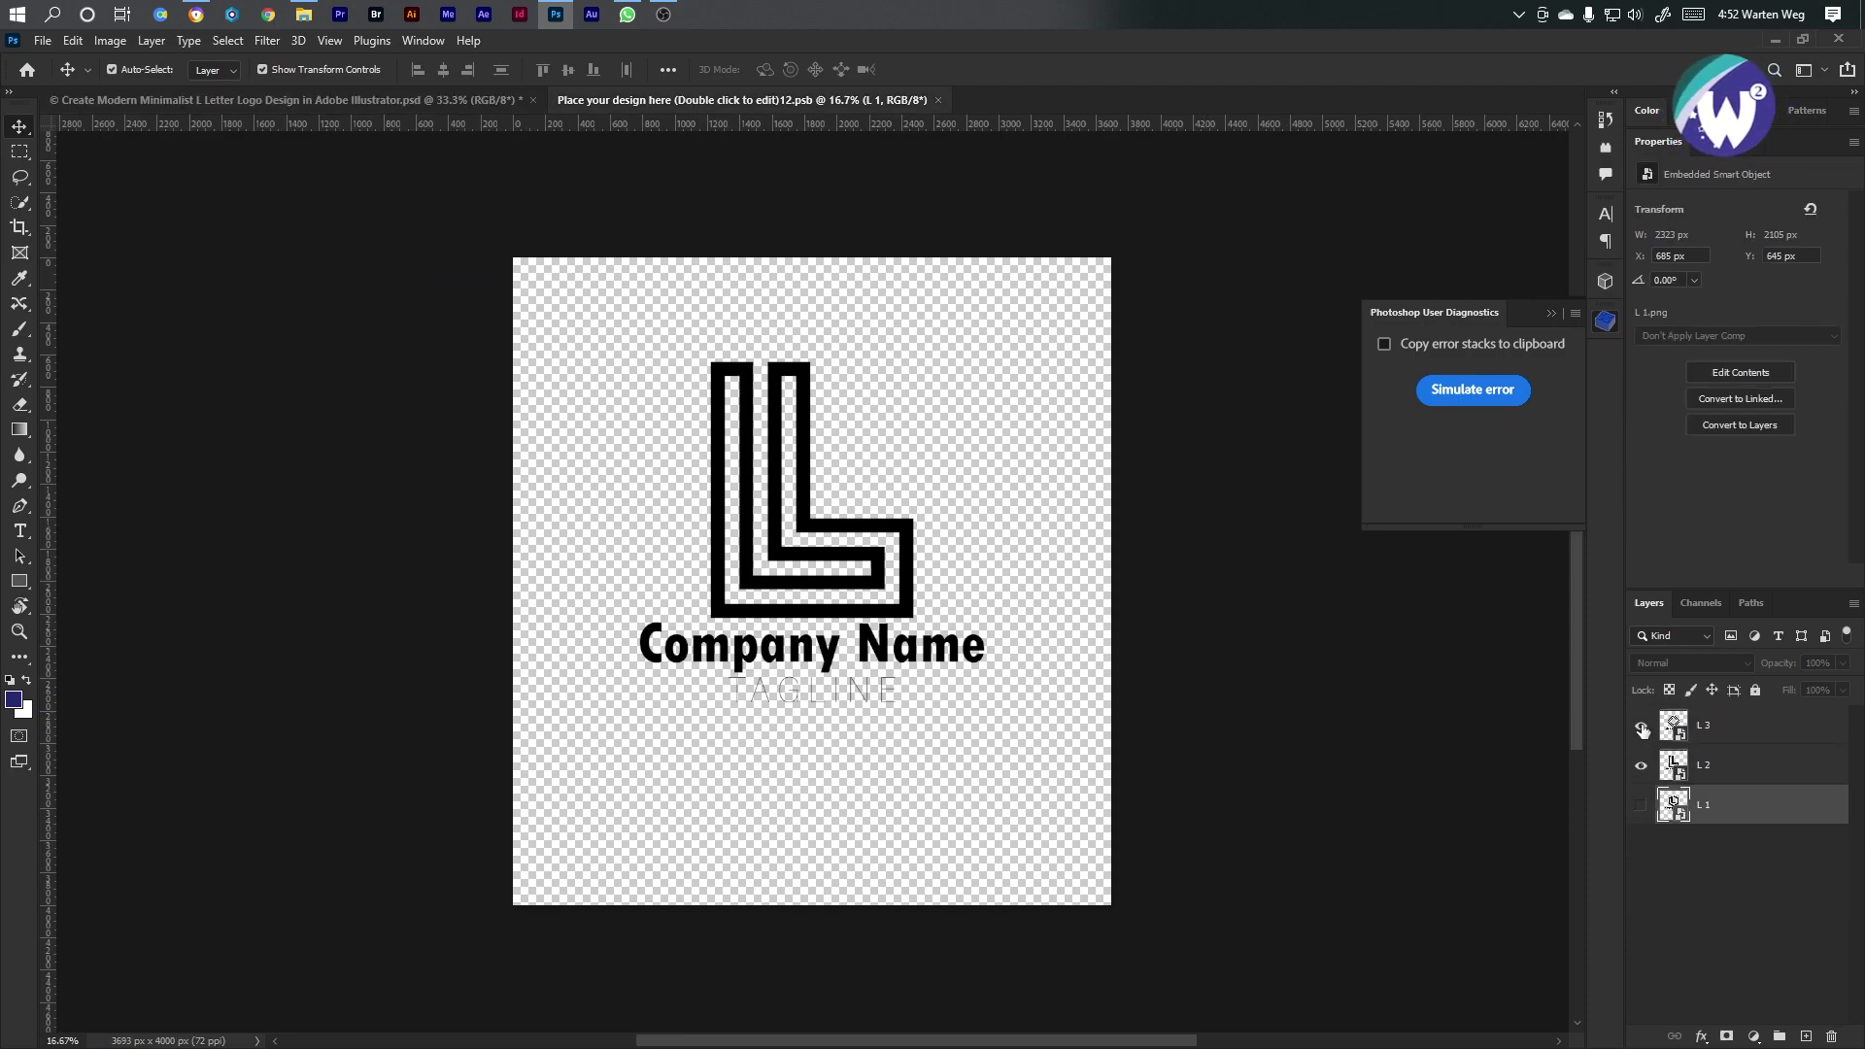
click(1642, 767)
click(1642, 767)
key(ctrl+s)
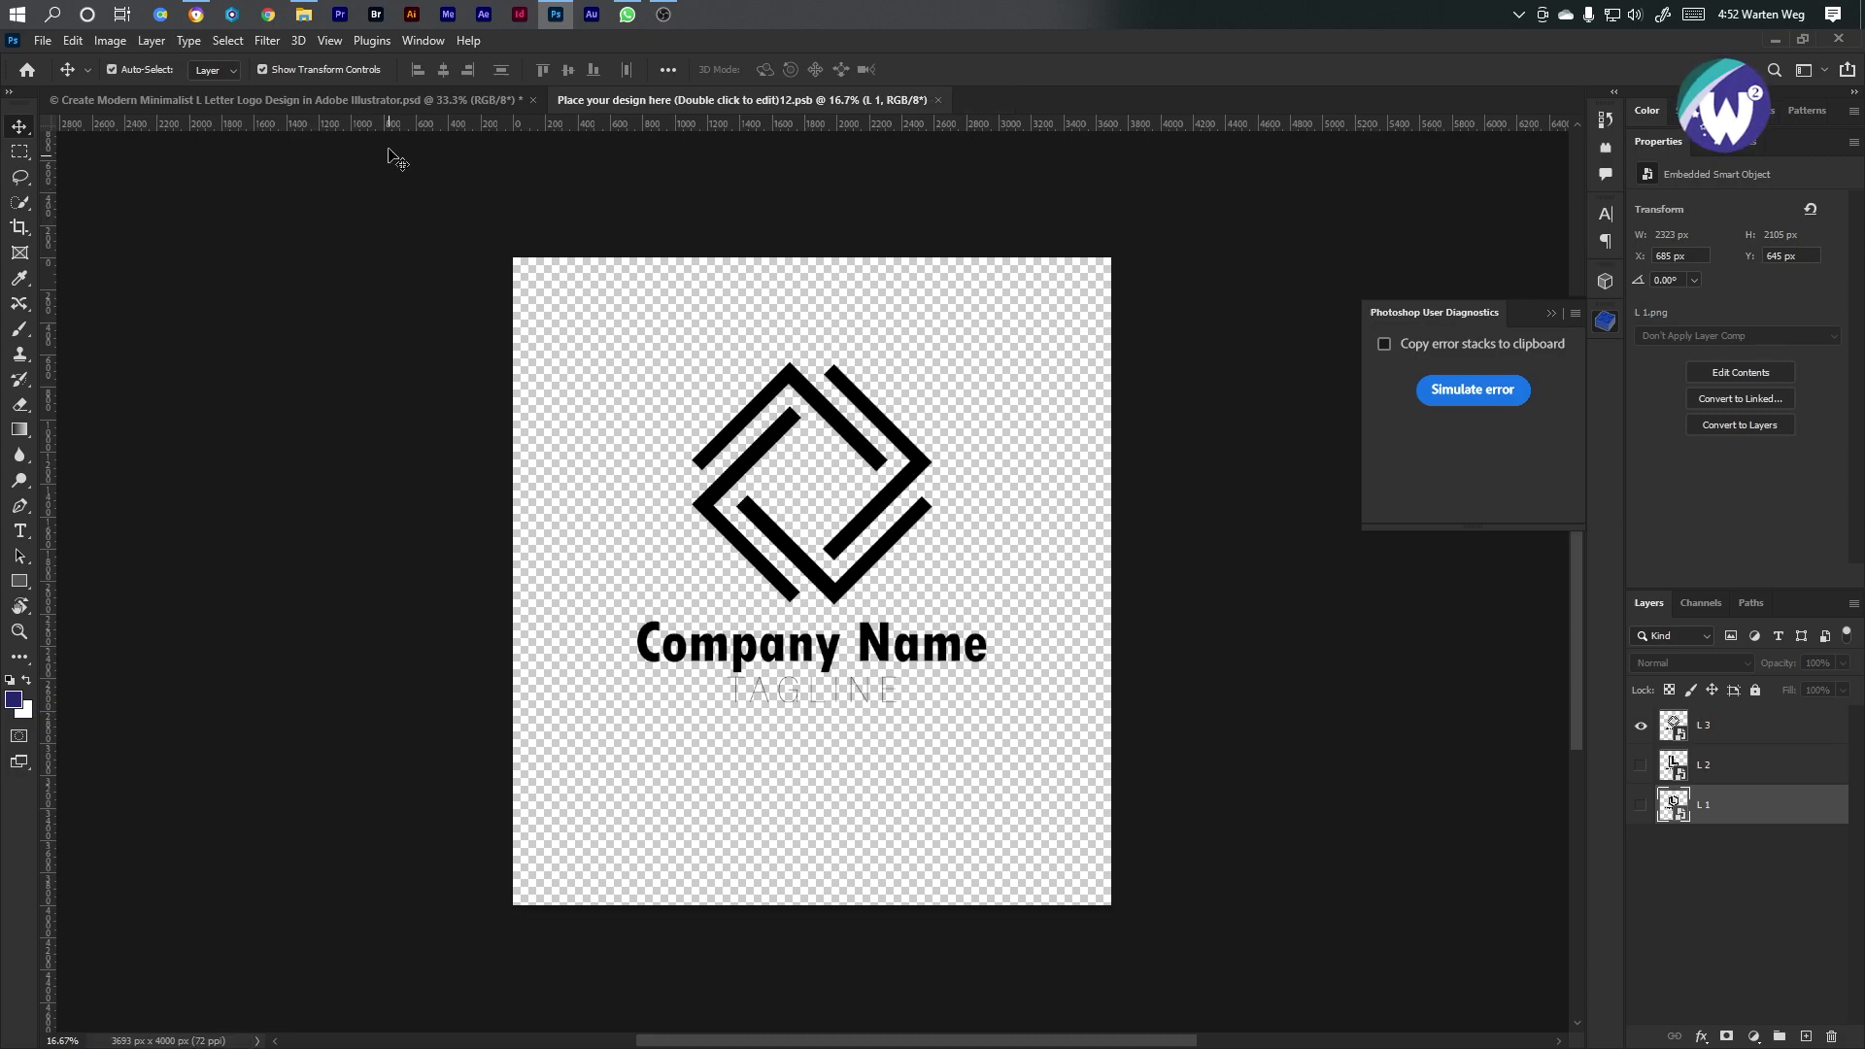
click(361, 97)
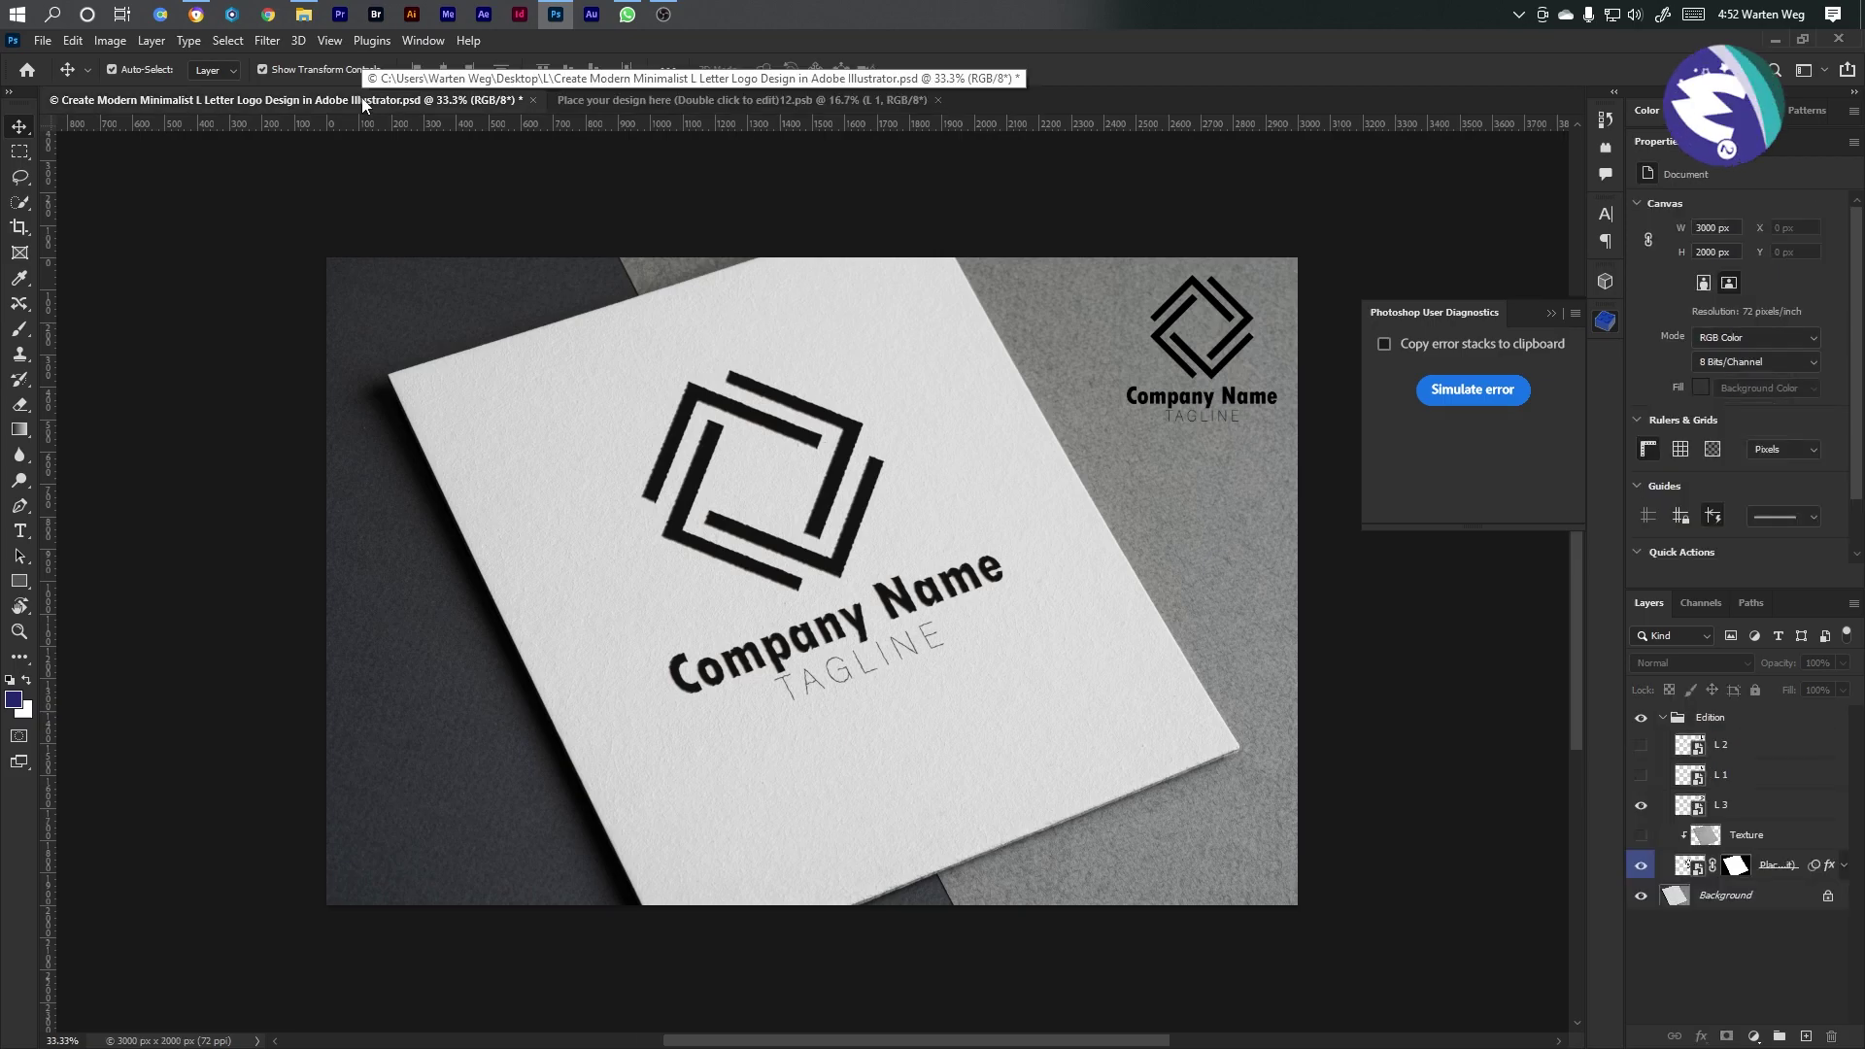